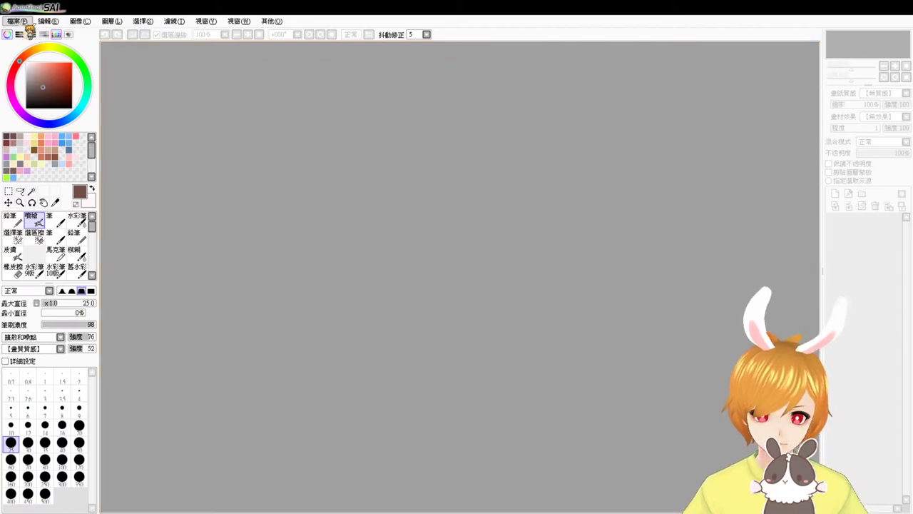
Create a new blank square canvas
left_click(214, 169)
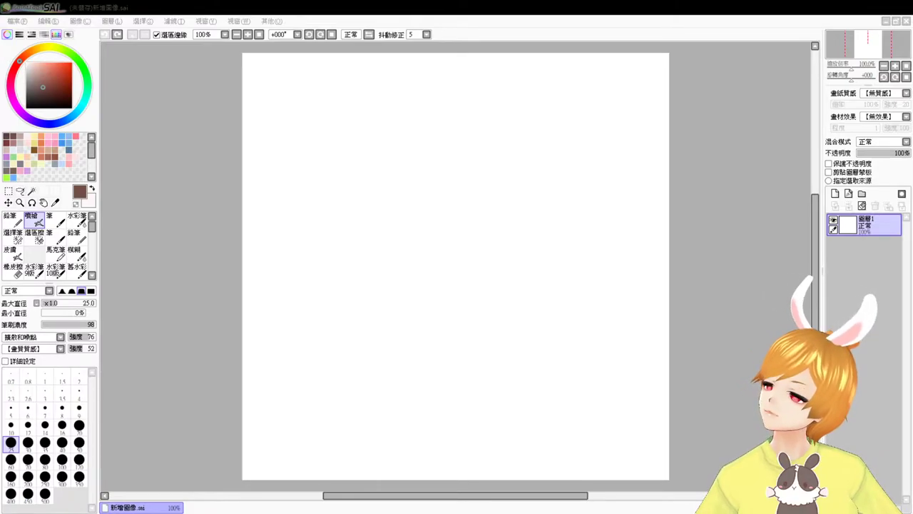
left_click(137, 206)
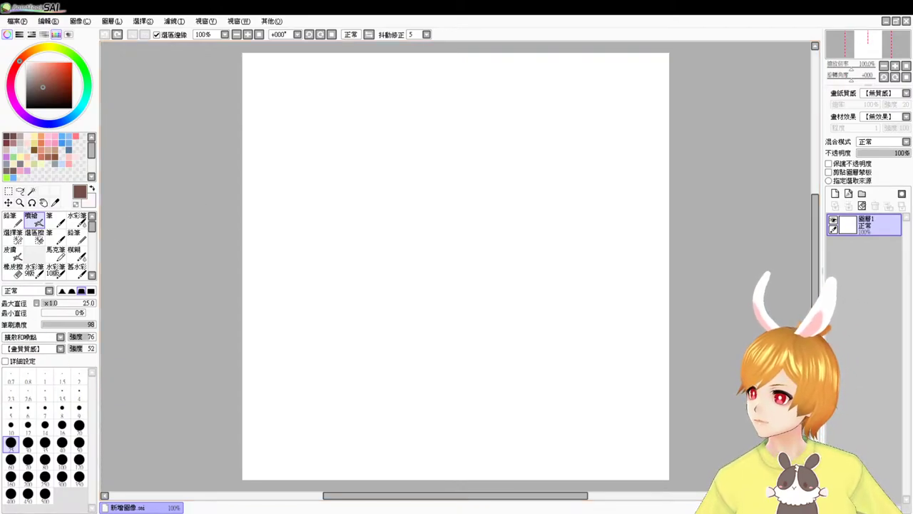
left_click(114, 371)
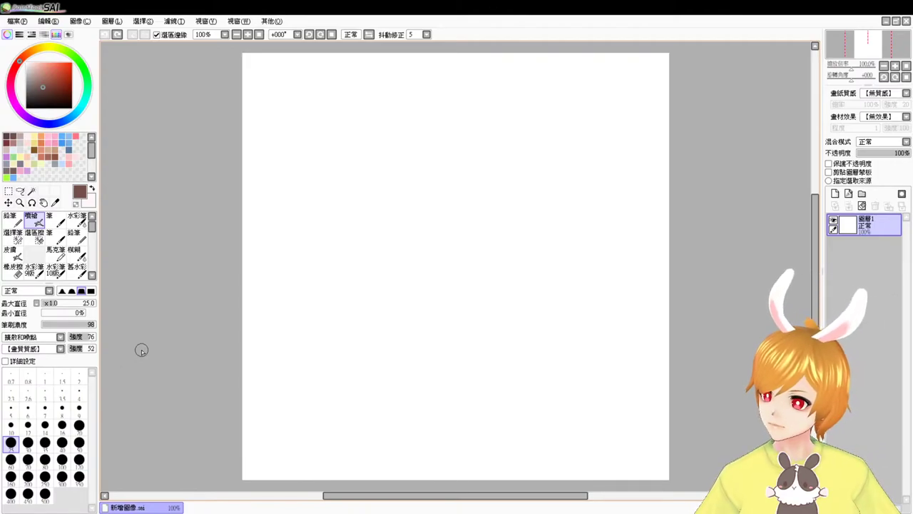
left_click(734, 241)
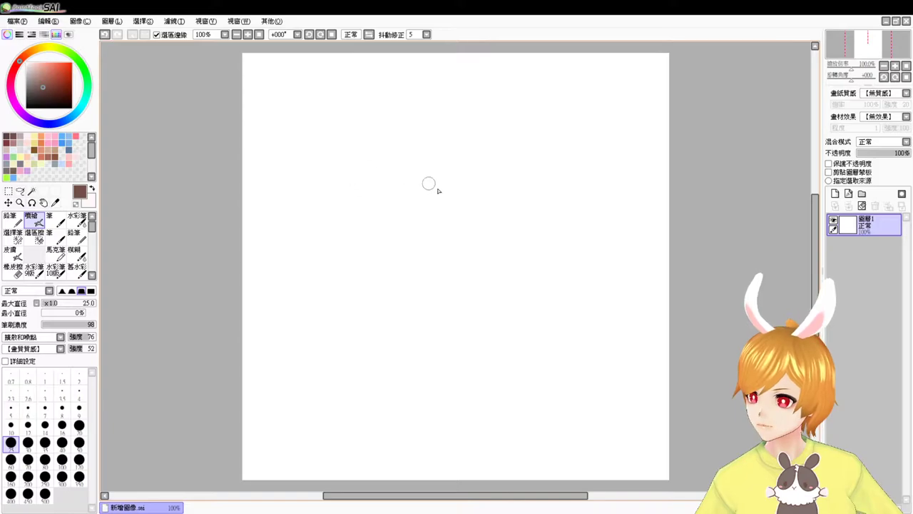
Set the airbrush size to 23 and sketch the left side of the head in brown, from forehead to cheek
key("bracketleft")
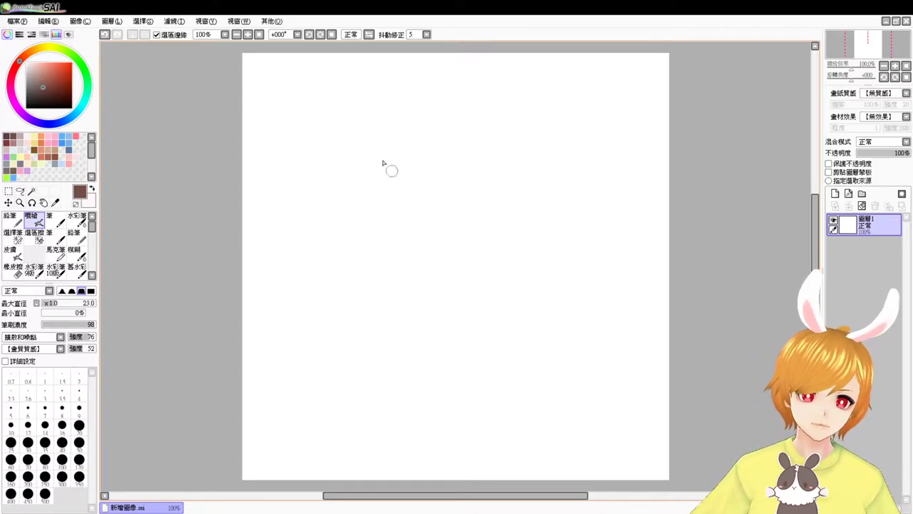
mouse_move(392, 170)
left_mouse_down()
mouse_move(384, 222)
mouse_move(389, 267)
left_mouse_up()
left_click_drag(388, 234, 397, 273)
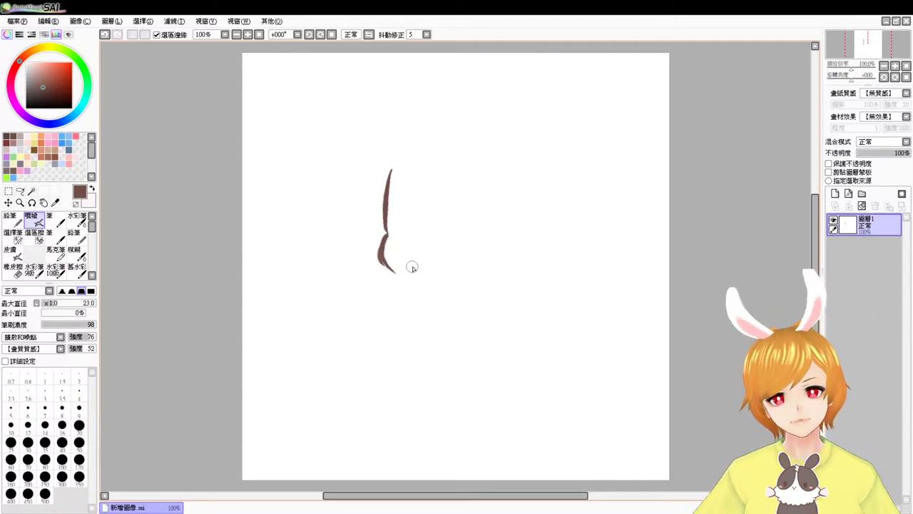
Sketch a wide, shallow jawline curving right from the left cheek
left_click_drag(386, 262, 475, 283)
key("ctrl+z")
left_click_drag(419, 278, 517, 272)
key("ctrl+z")
mouse_move(440, 281)
left_mouse_down()
mouse_move(514, 271)
mouse_move(467, 281)
mouse_move(483, 281)
mouse_move(552, 254)
mouse_move(556, 269)
mouse_move(492, 282)
left_mouse_up()
Sketch the curved right side of the head above the jaw's right end
mouse_move(545, 187)
left_mouse_down()
mouse_move(553, 217)
mouse_move(541, 249)
left_mouse_up()
key("ctrl+z")
key("ctrl+z")
mouse_move(545, 183)
left_mouse_down()
mouse_move(535, 253)
mouse_move(545, 250)
left_mouse_up()
key("ctrl+z")
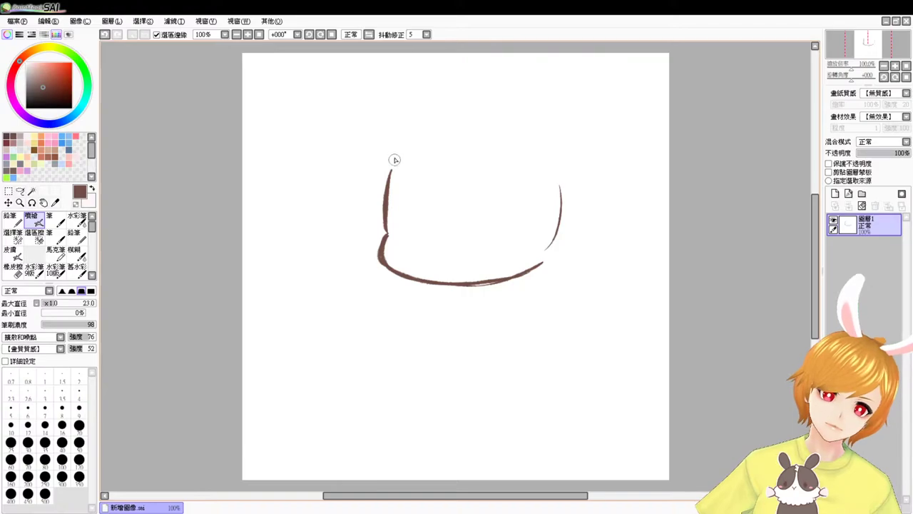
Sketch the rounded top of the skull from the forehead and join it to the right side of the head
mouse_move(394, 166)
left_mouse_down()
mouse_move(414, 136)
mouse_move(556, 138)
left_mouse_up()
key("ctrl+z")
mouse_move(435, 129)
left_mouse_down()
mouse_move(530, 131)
mouse_move(489, 126)
mouse_move(558, 170)
left_mouse_up()
left_click_drag(498, 124, 554, 161)
mouse_move(526, 134)
left_mouse_down()
mouse_move(564, 192)
mouse_move(546, 164)
mouse_move(554, 243)
mouse_move(557, 175)
mouse_move(554, 237)
left_mouse_up()
key("ctrl+z")
key("ctrl+z")
mouse_move(564, 186)
left_mouse_down()
mouse_move(560, 234)
mouse_move(562, 224)
mouse_move(543, 261)
left_mouse_up()
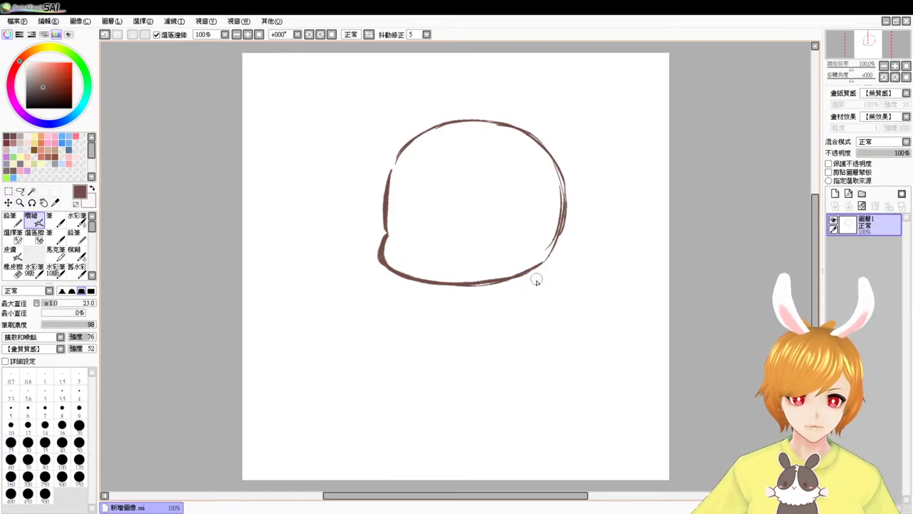
Transform the head sketch, moving it slightly down and left on the canvas
key("ctrl+t")
mouse_move(509, 266)
left_mouse_down()
mouse_move(491, 293)
mouse_move(469, 301)
mouse_move(505, 303)
mouse_move(471, 309)
mouse_move(483, 312)
mouse_move(503, 308)
mouse_move(412, 315)
mouse_move(426, 305)
mouse_move(492, 312)
mouse_move(437, 302)
mouse_move(513, 307)
mouse_move(410, 316)
mouse_move(429, 319)
mouse_move(447, 315)
mouse_move(409, 317)
mouse_move(469, 316)
mouse_move(416, 316)
mouse_move(412, 306)
mouse_move(475, 315)
mouse_move(406, 312)
mouse_move(482, 318)
left_mouse_up()
key("Return")
Tidy the jawline by erasing and redrawing it with a thicker lower curve up to the right side of the head
key("e")
key("b")
key("e")
key("v")
key("e")
key("v")
mouse_move(426, 317)
left_mouse_down()
mouse_move(521, 307)
mouse_move(443, 317)
mouse_move(500, 315)
mouse_move(465, 316)
mouse_move(501, 313)
mouse_move(545, 291)
mouse_move(499, 311)
left_mouse_up()
key("e")
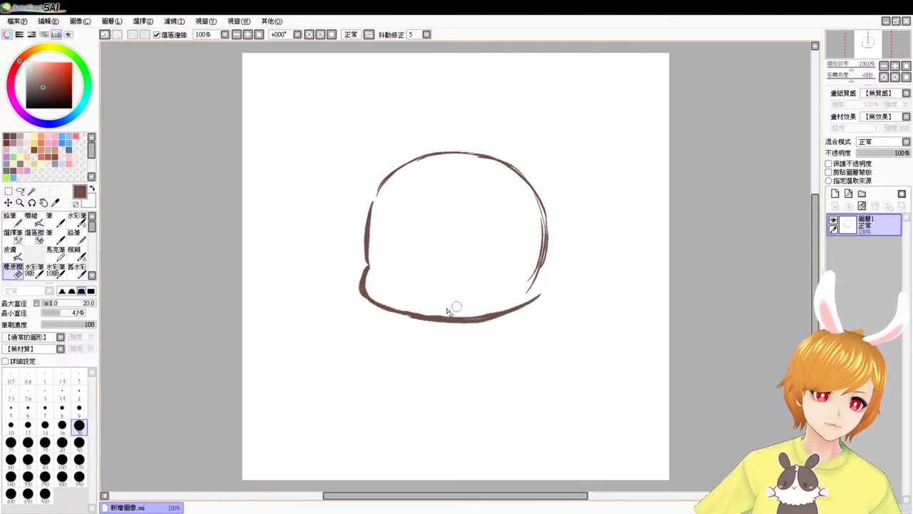
key("v")
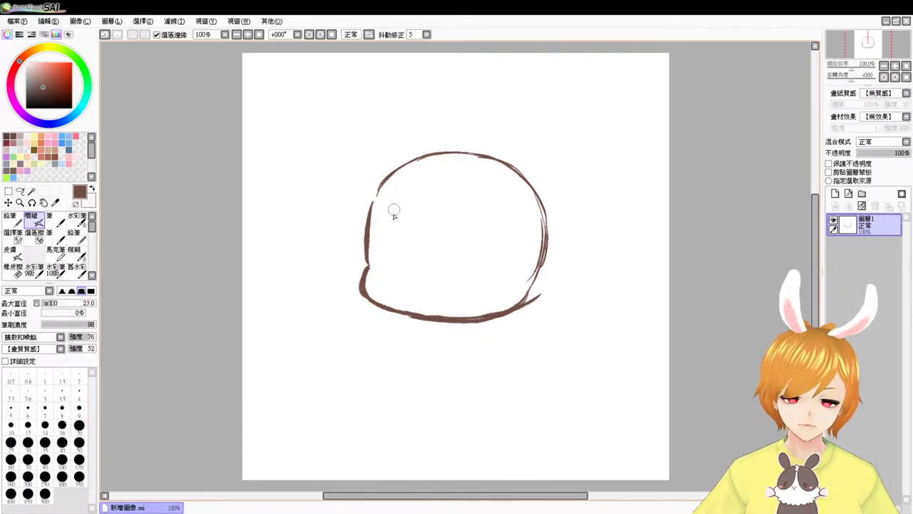
Draw the fringe with a short left lock, a long sweeping curve, a small zigzag and a right side lock
left_click_drag(388, 207, 387, 249)
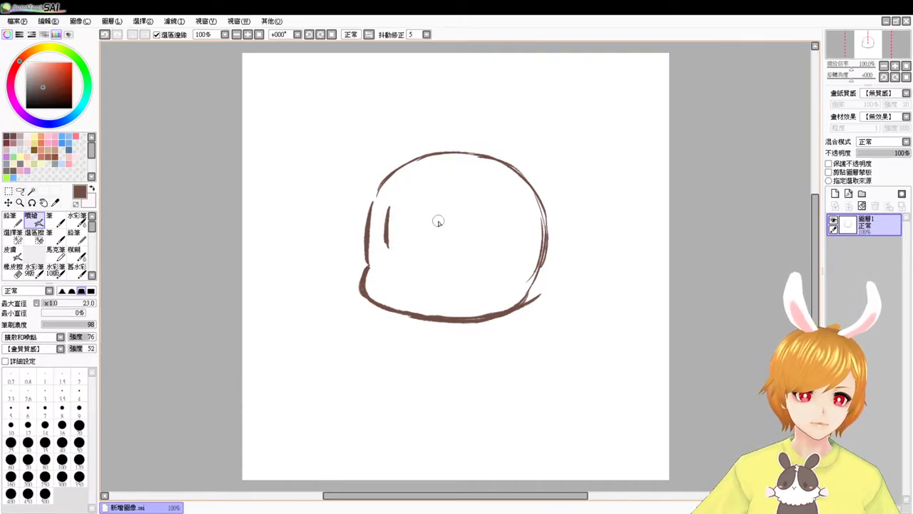
mouse_move(490, 208)
left_mouse_down()
mouse_move(489, 197)
mouse_move(403, 263)
left_mouse_up()
key("ctrl+z")
mouse_move(491, 208)
left_mouse_down()
mouse_move(394, 247)
mouse_move(429, 225)
left_mouse_up()
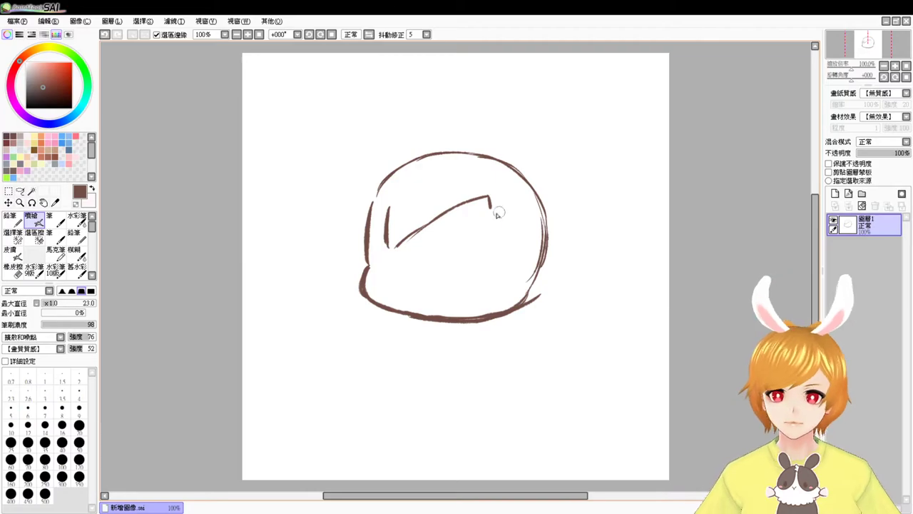
mouse_move(492, 209)
left_mouse_down()
mouse_move(502, 204)
mouse_move(524, 282)
left_mouse_up()
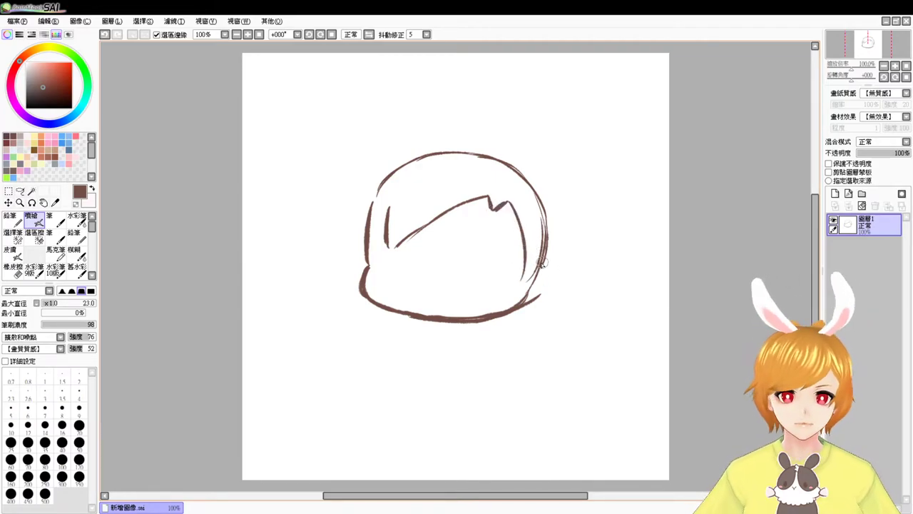
Add a round ear on the right, a left side lock and the start of the outer hair with a small tuft
mouse_move(546, 247)
left_mouse_down()
mouse_move(516, 282)
mouse_move(546, 257)
mouse_move(529, 275)
mouse_move(546, 262)
mouse_move(532, 295)
left_mouse_up()
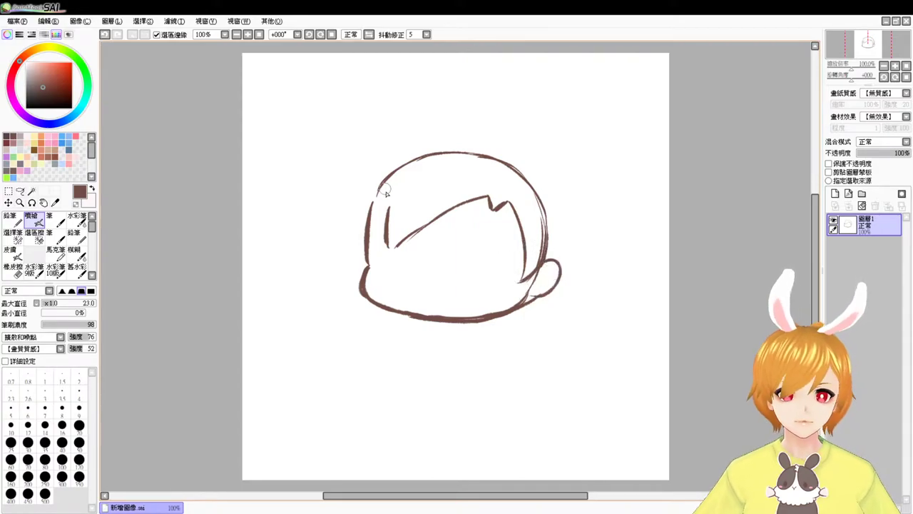
mouse_move(390, 220)
left_mouse_down()
mouse_move(364, 259)
mouse_move(384, 227)
left_mouse_up()
left_click_drag(491, 139, 530, 172)
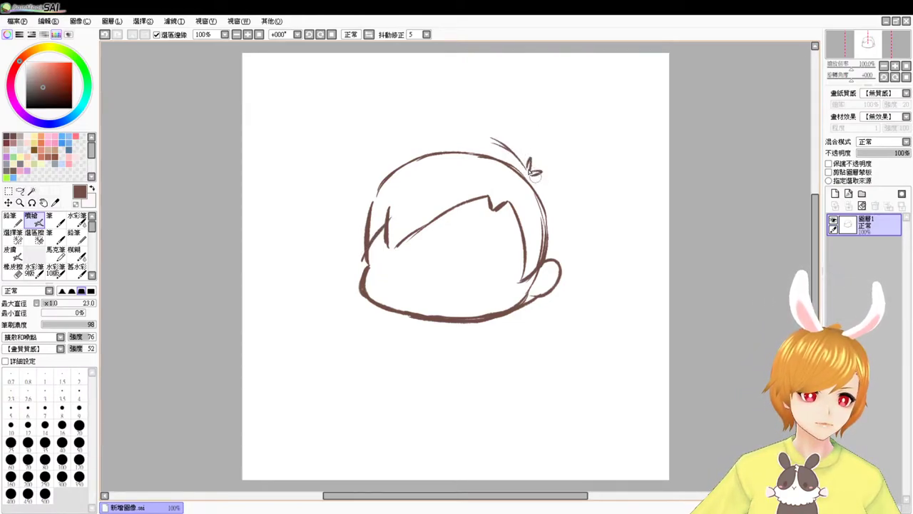
Draw the outer hair contour over the top of the head and erase the skull line beneath it
mouse_move(373, 187)
left_mouse_down()
mouse_move(398, 159)
mouse_move(440, 139)
left_mouse_up()
left_click_drag(390, 161, 500, 133)
mouse_move(404, 152)
left_mouse_down()
mouse_move(502, 154)
mouse_move(425, 143)
mouse_move(511, 151)
left_mouse_up()
left_click_drag(424, 136, 490, 134)
key("e")
mouse_move(409, 140)
left_mouse_down()
mouse_move(503, 130)
mouse_move(515, 138)
left_mouse_up()
key("b")
Draw the outer hair down both sides of the head and erase the remaining skull lines
mouse_move(379, 171)
left_mouse_down()
mouse_move(343, 191)
mouse_move(366, 201)
mouse_move(364, 250)
left_mouse_up()
mouse_move(367, 203)
left_mouse_down()
mouse_move(362, 260)
mouse_move(371, 232)
mouse_move(366, 240)
left_mouse_up()
key("e")
mouse_move(388, 191)
left_mouse_down()
mouse_move(417, 159)
mouse_move(406, 173)
mouse_move(490, 156)
mouse_move(471, 154)
mouse_move(519, 188)
mouse_move(544, 188)
mouse_move(532, 178)
mouse_move(549, 198)
mouse_move(530, 179)
mouse_move(559, 228)
left_mouse_up()
key("b")
mouse_move(529, 178)
left_mouse_down()
mouse_move(561, 247)
mouse_move(542, 205)
mouse_move(542, 265)
left_mouse_up()
key("e")
key("v")
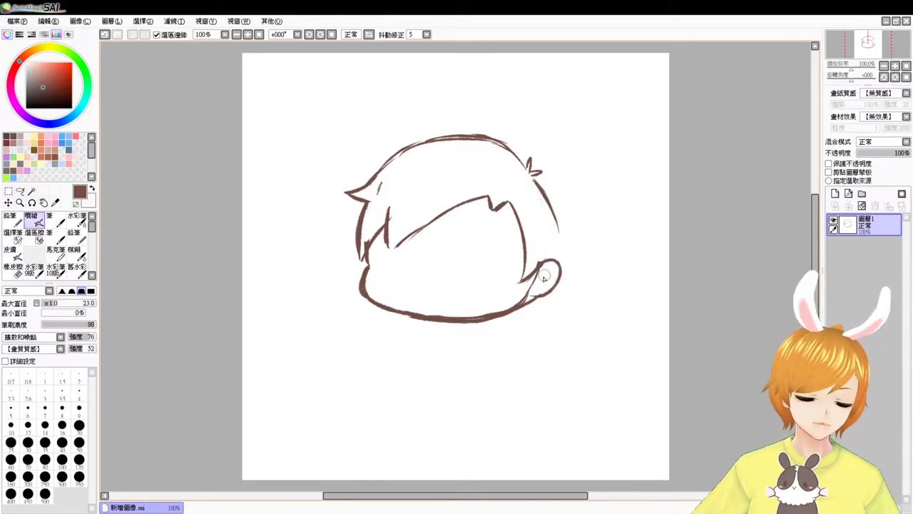
Clean up the left lock, add small strands to the fringe zigzag and extend the right outer hair to a flicked tip
key("e")
mouse_move(376, 233)
left_mouse_down()
mouse_move(368, 238)
mouse_move(377, 224)
mouse_move(359, 264)
mouse_move(383, 236)
left_mouse_up()
key("v")
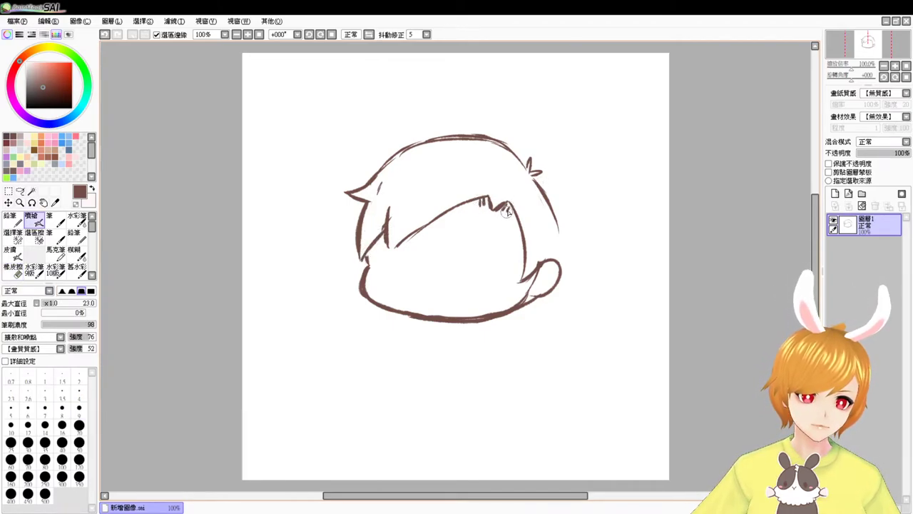
left_click_drag(546, 206, 564, 258)
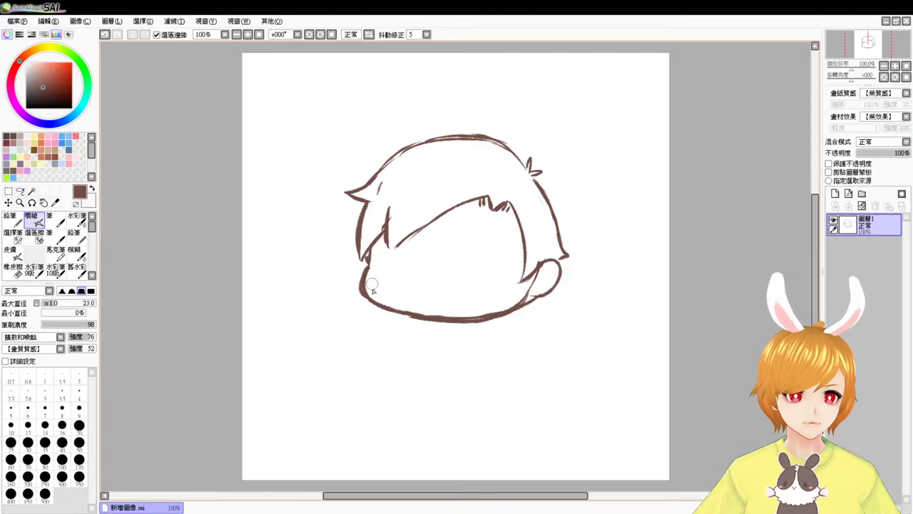
Erase the ear and the lower part of the right side lock
key("e")
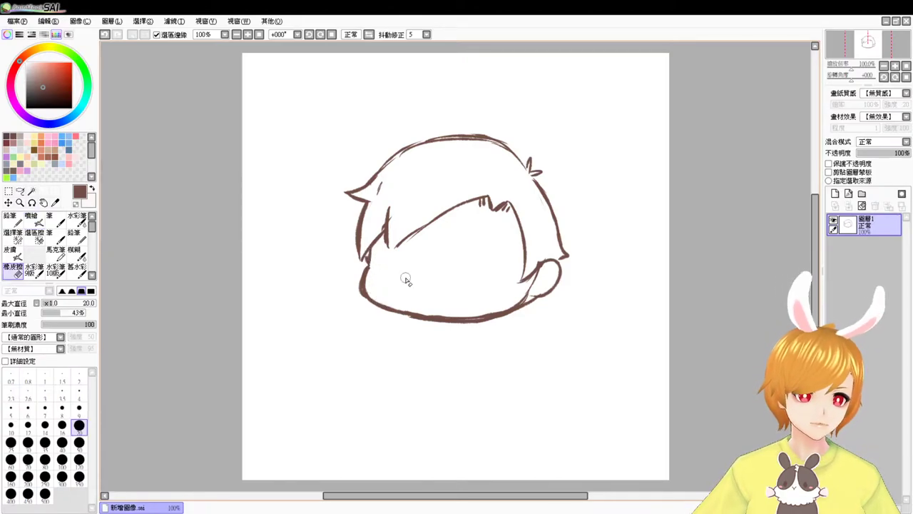
mouse_move(546, 250)
left_mouse_down()
mouse_move(558, 283)
mouse_move(557, 266)
mouse_move(543, 279)
mouse_move(534, 268)
mouse_move(527, 292)
left_mouse_up()
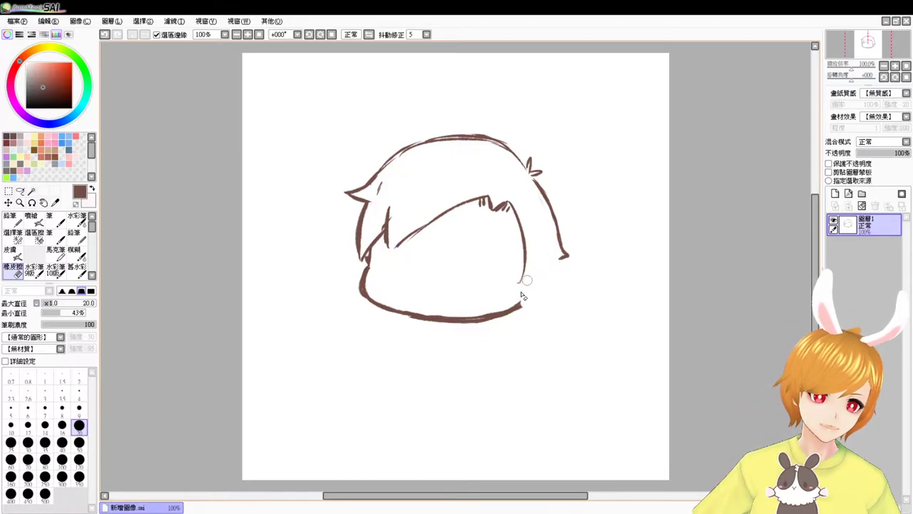
key("e")
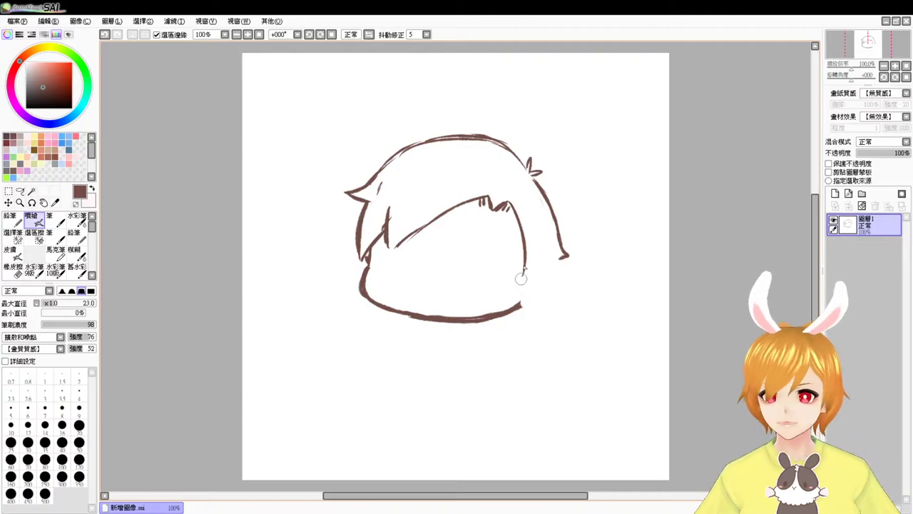
key("e")
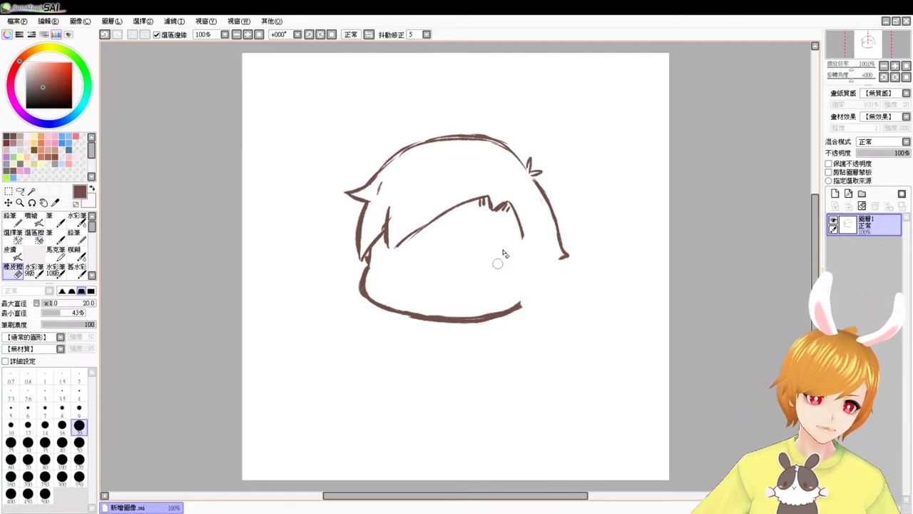
Redraw the right side lock as two pointed, layered tips
key("e")
mouse_move(520, 235)
left_mouse_down()
mouse_move(513, 263)
mouse_move(534, 235)
left_mouse_up()
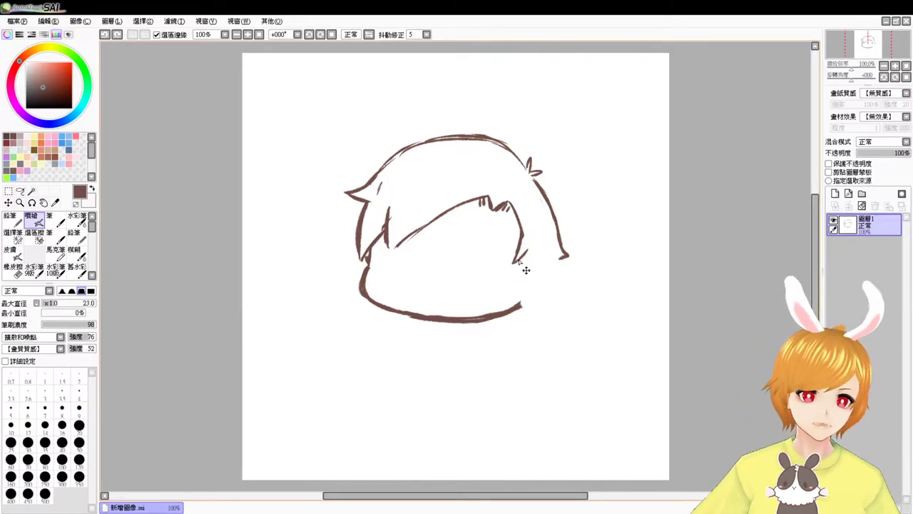
left_click_drag(511, 263, 534, 250)
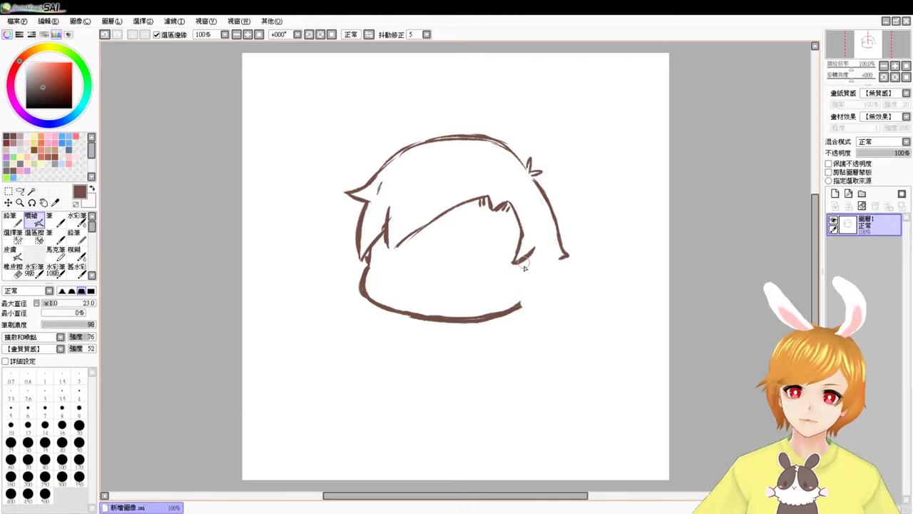
mouse_move(521, 279)
left_mouse_down()
mouse_move(520, 264)
mouse_move(521, 290)
mouse_move(542, 267)
left_mouse_up()
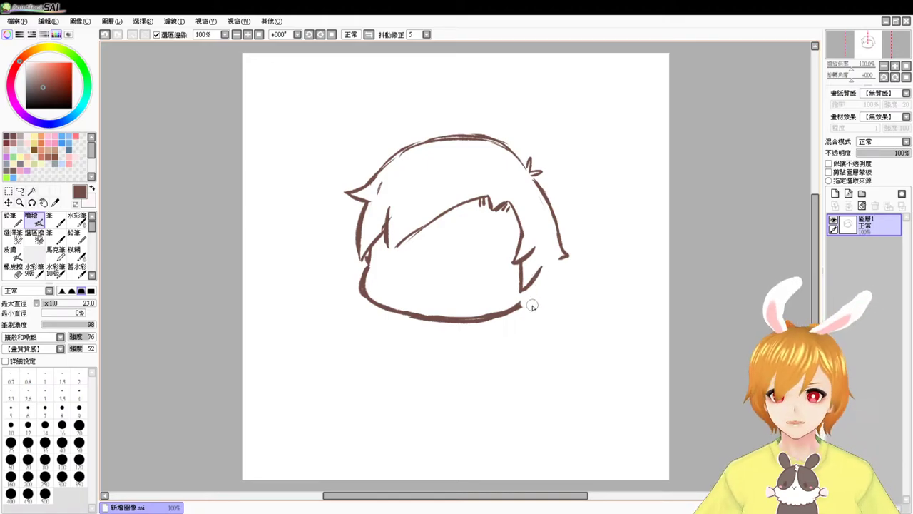
Draw a new rounded ear beside the lower tip of the right side lock, undoing unwanted strokes
mouse_move(542, 266)
left_mouse_down()
mouse_move(546, 289)
mouse_move(552, 272)
mouse_move(552, 283)
mouse_move(554, 276)
mouse_move(536, 292)
mouse_move(552, 269)
mouse_move(547, 293)
mouse_move(555, 269)
mouse_move(522, 304)
left_mouse_up()
key("ctrl+z")
key("ctrl+z")
key("ctrl+z")
key("ctrl+z")
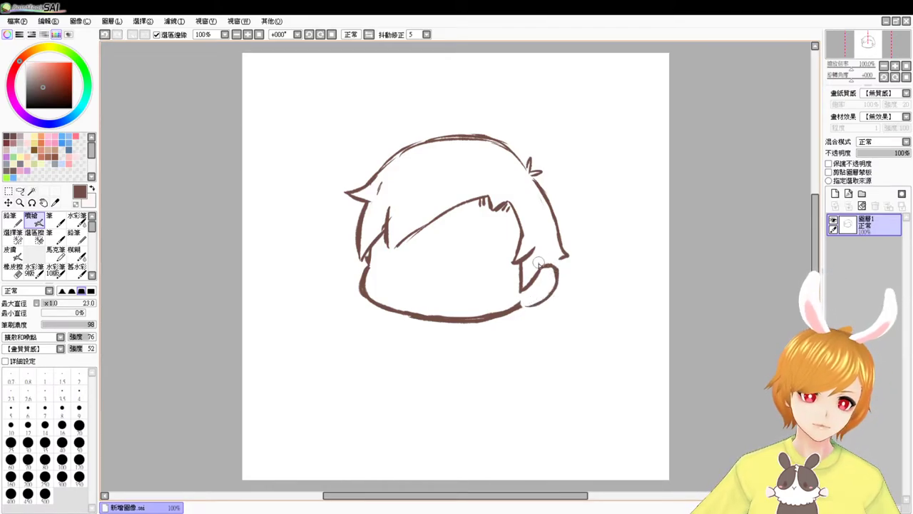
Erase the left end of the fringe and redraw it as a pointed lock joined to the sweeping curve
key("e")
mouse_move(399, 227)
left_mouse_down()
mouse_move(391, 200)
mouse_move(388, 232)
mouse_move(427, 215)
mouse_move(383, 213)
mouse_move(395, 205)
mouse_move(391, 248)
left_mouse_up()
key("b")
mouse_move(394, 205)
left_mouse_down()
mouse_move(394, 248)
mouse_move(435, 205)
left_mouse_up()
left_click_drag(393, 248, 473, 201)
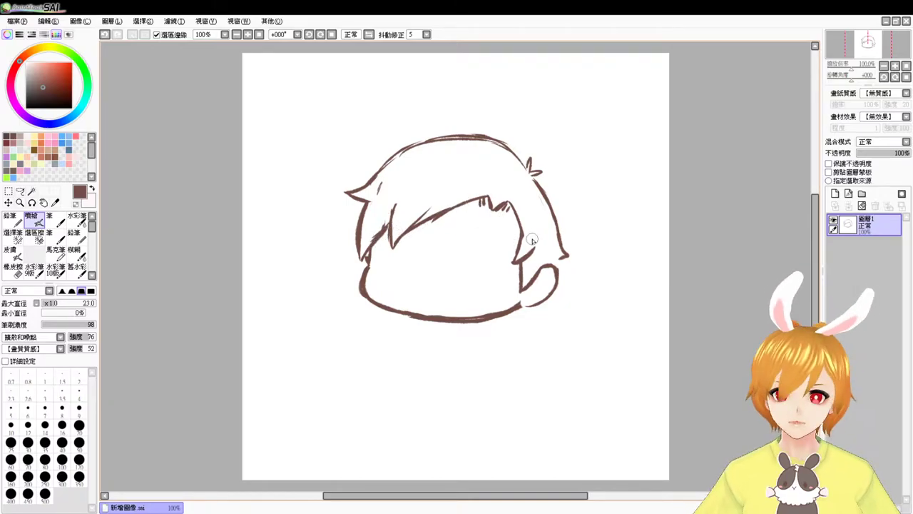
Erase the upper right side lock and redraw it as a straighter lock ending in a sharp tip
key("e")
left_click_drag(517, 203, 524, 266)
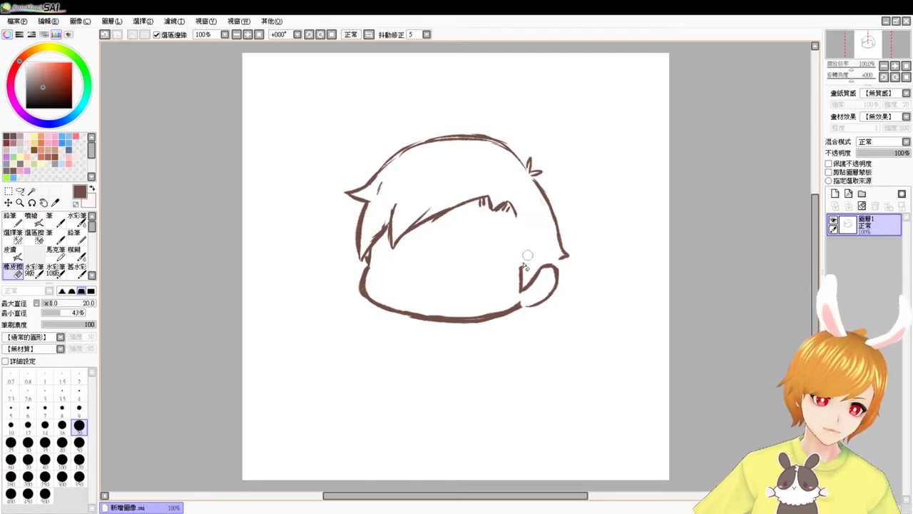
key("b")
mouse_move(510, 205)
left_mouse_down()
mouse_move(514, 241)
mouse_move(504, 269)
left_mouse_up()
left_click_drag(534, 234, 519, 274)
key("ctrl+z")
key("ctrl+z")
mouse_move(535, 241)
left_mouse_down()
mouse_move(519, 261)
mouse_move(520, 278)
mouse_move(531, 284)
mouse_move(539, 268)
mouse_move(539, 289)
mouse_move(550, 294)
mouse_move(530, 302)
left_mouse_up()
Erase the ear and the small lower lock beneath the right side lock
key("e")
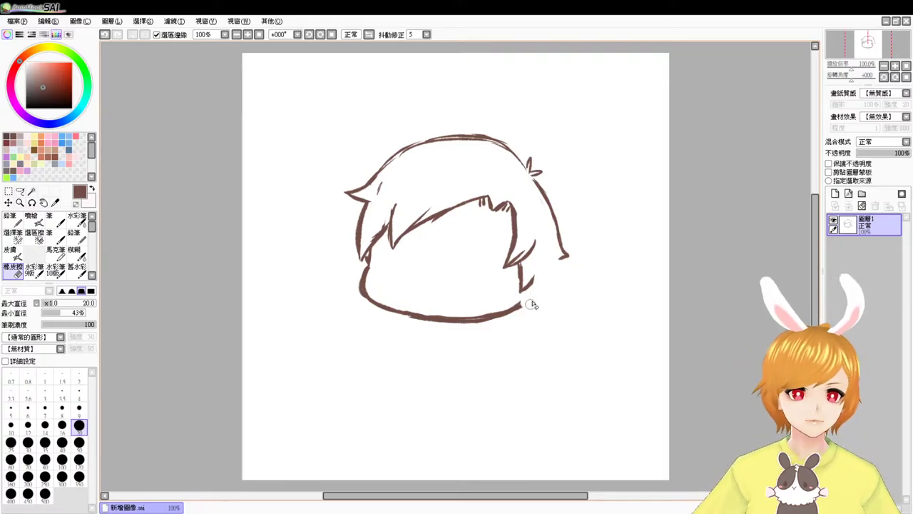
key("e")
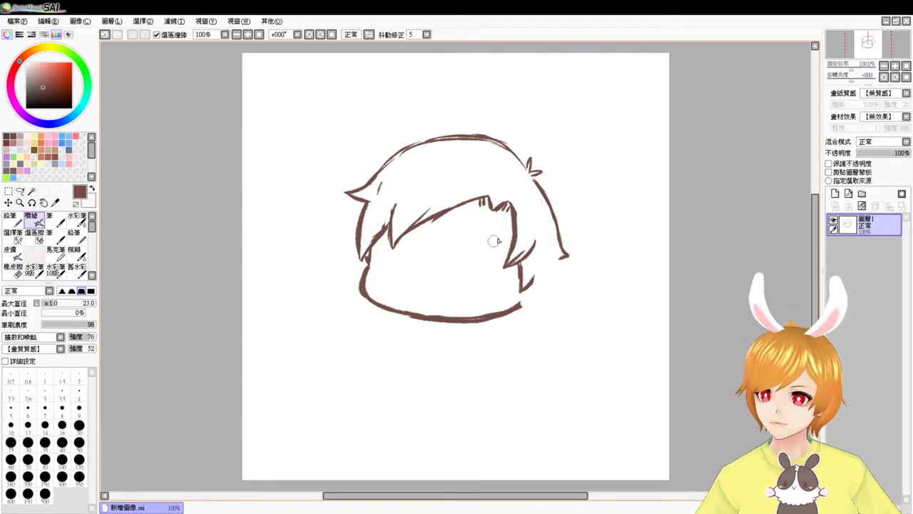
key("e")
mouse_move(528, 260)
left_mouse_down()
mouse_move(515, 291)
mouse_move(525, 287)
left_mouse_up()
key("e")
Try to redraw the left cheek contour slightly further inward beneath the side hair
key("e")
left_click_drag(370, 251, 365, 311)
key("e")
mouse_move(376, 256)
left_mouse_down()
mouse_move(365, 285)
mouse_move(372, 299)
left_mouse_up()
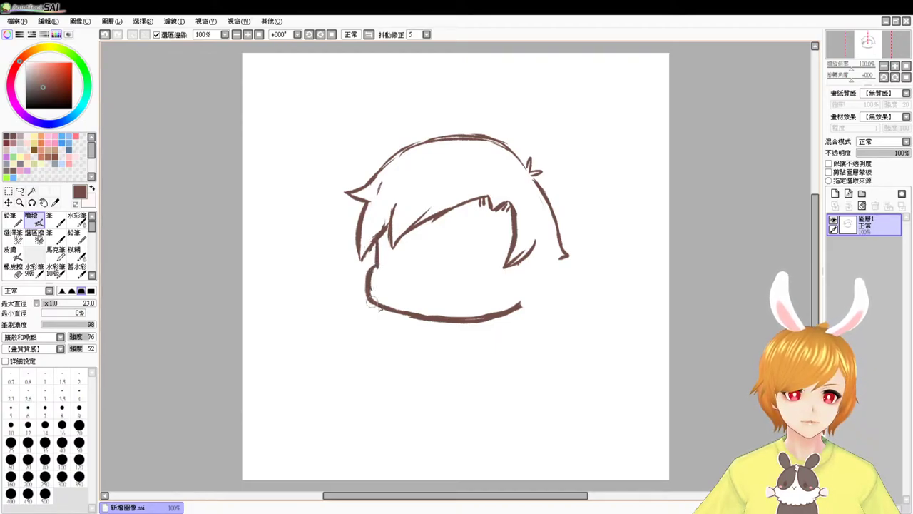
key("ctrl+z")
mouse_move(376, 267)
left_mouse_down()
mouse_move(372, 293)
mouse_move(382, 307)
left_mouse_up()
key("ctrl+z")
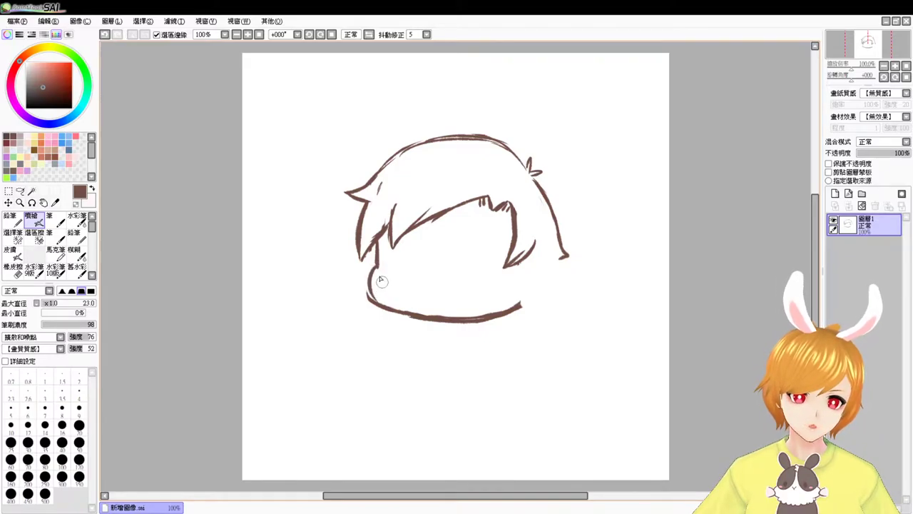
key("ctrl+z")
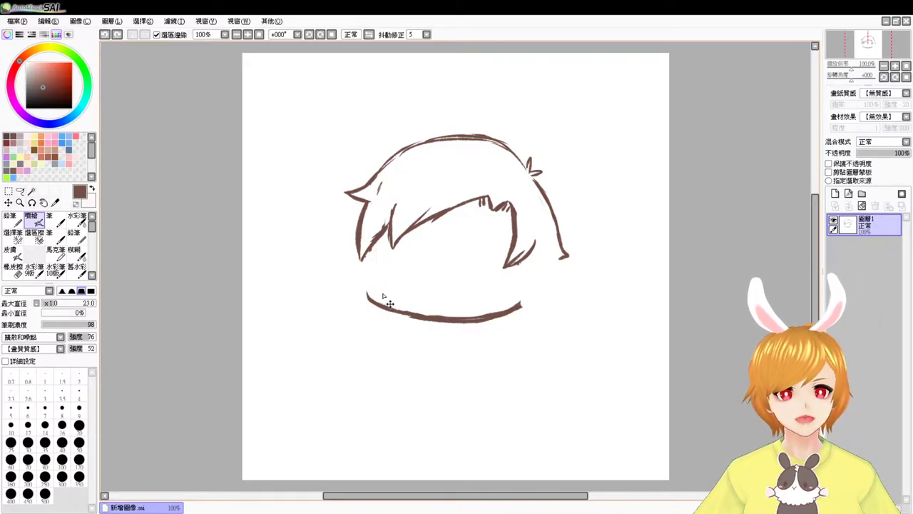
left_click_drag(369, 266, 378, 310)
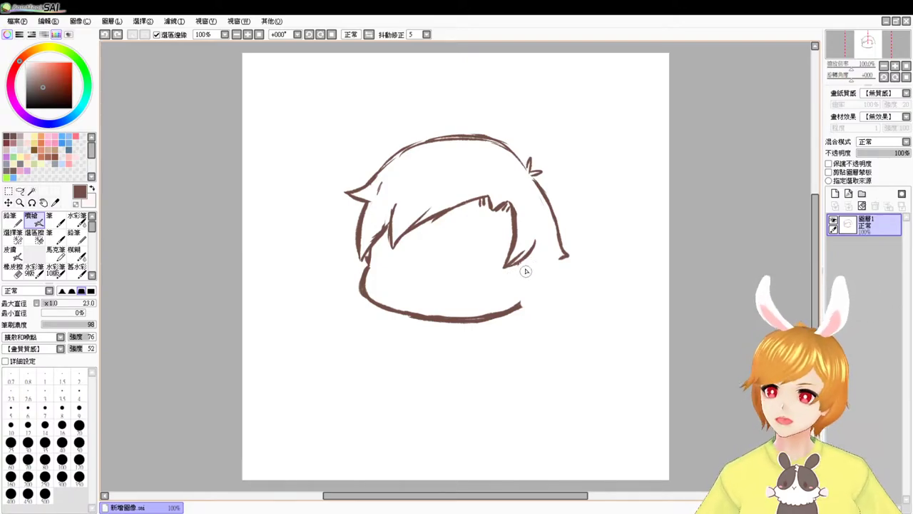
Draw a small lock and a rounded ear at the jaw's right end, and reshape the right outer hair into a rounder curve
mouse_move(513, 264)
left_mouse_down()
mouse_move(521, 291)
mouse_move(547, 256)
mouse_move(545, 276)
mouse_move(551, 271)
mouse_move(529, 300)
left_mouse_up()
key("e")
left_click_drag(570, 259, 557, 238)
mouse_move(533, 184)
left_mouse_down()
mouse_move(557, 228)
mouse_move(534, 179)
mouse_move(552, 199)
mouse_move(560, 258)
left_mouse_up()
key("b")
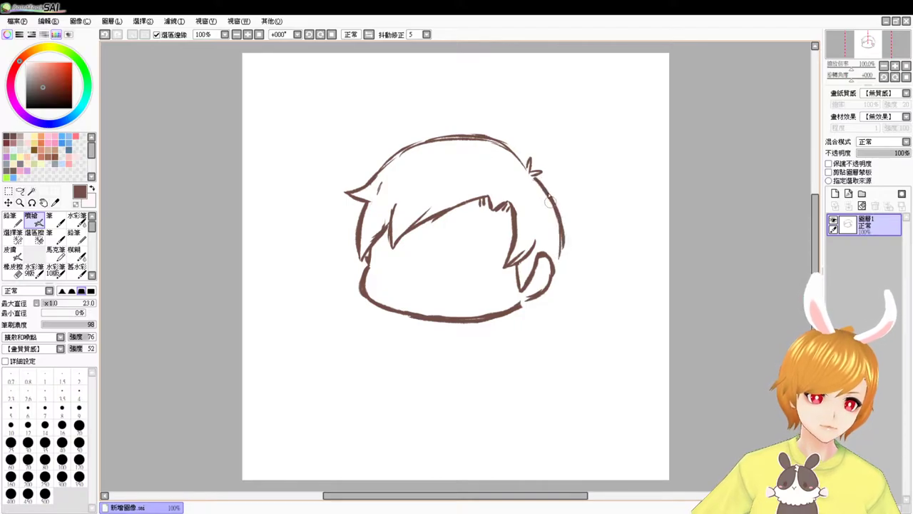
Replace the small tuft on the head's upper right with a larger one and extend the outer hair down past the ear
key("e")
left_click_drag(525, 151, 545, 192)
key("v")
mouse_move(501, 140)
left_mouse_down()
mouse_move(528, 173)
mouse_move(537, 162)
mouse_move(541, 193)
left_mouse_up()
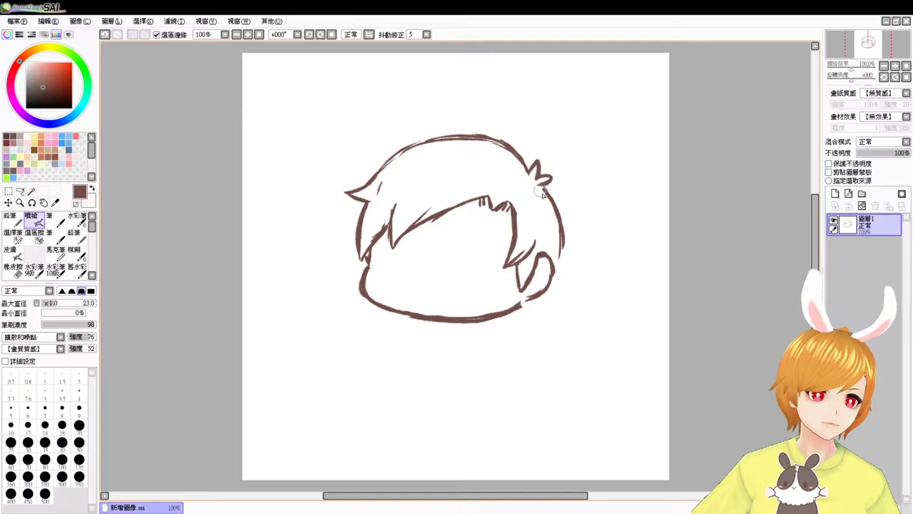
mouse_move(561, 231)
left_mouse_down()
mouse_move(563, 283)
mouse_move(550, 289)
left_mouse_up()
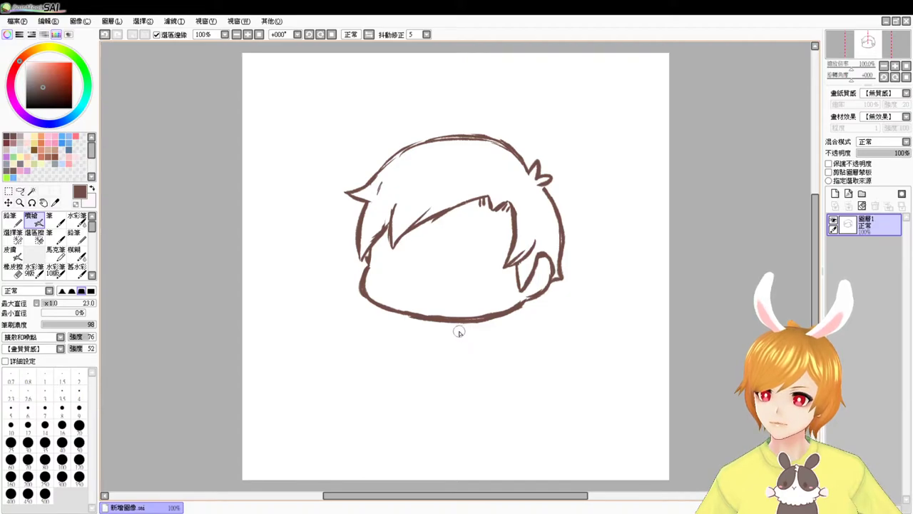
Thin the jawline's right half and draw a small V-shaped neckline beneath the chin
key("e")
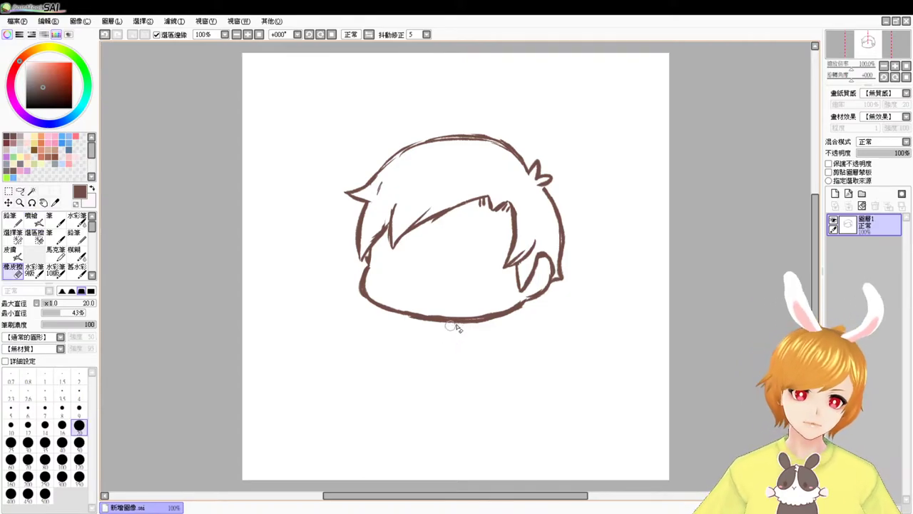
left_click_drag(454, 326, 519, 314)
key("v")
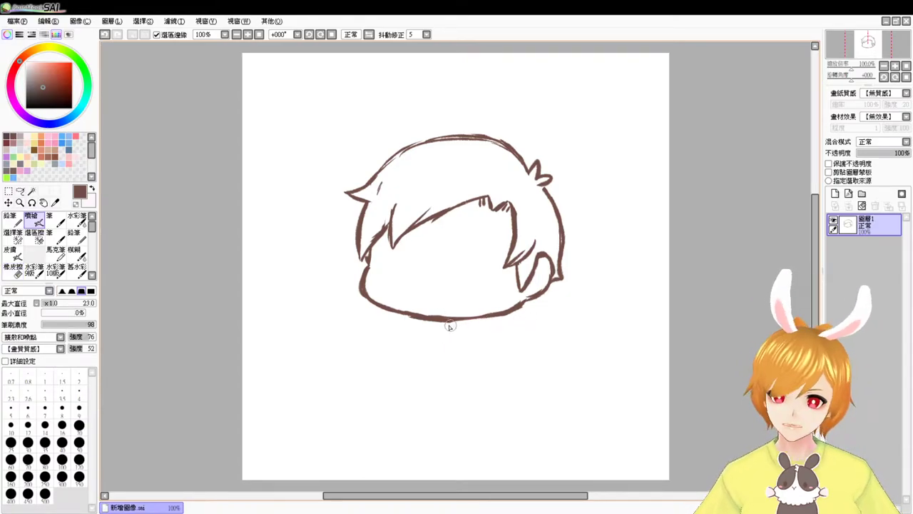
key("e")
left_click_drag(436, 316, 452, 319)
key("e")
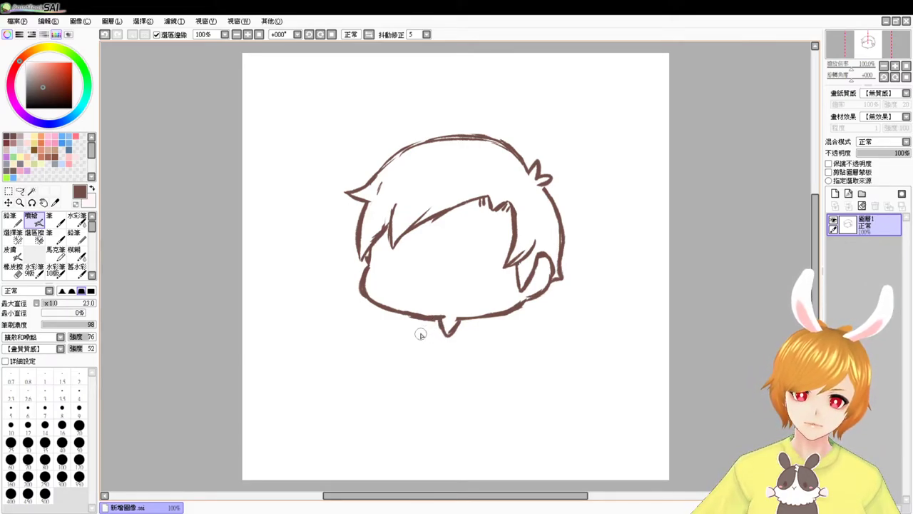
Draw two curved body lines running down from the chin on either side of the neckline
mouse_move(433, 319)
left_mouse_down()
mouse_move(408, 359)
mouse_move(411, 342)
mouse_move(404, 379)
left_mouse_up()
key("ctrl+z")
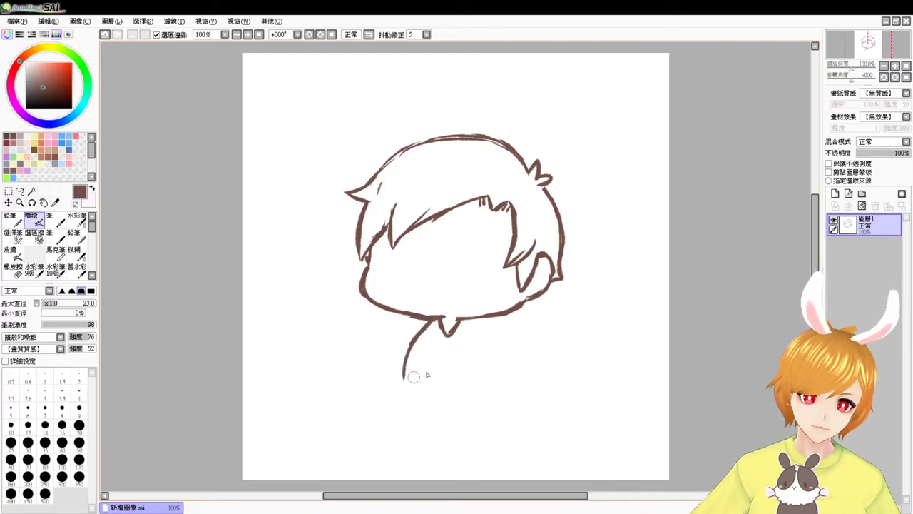
left_click_drag(468, 320, 494, 376)
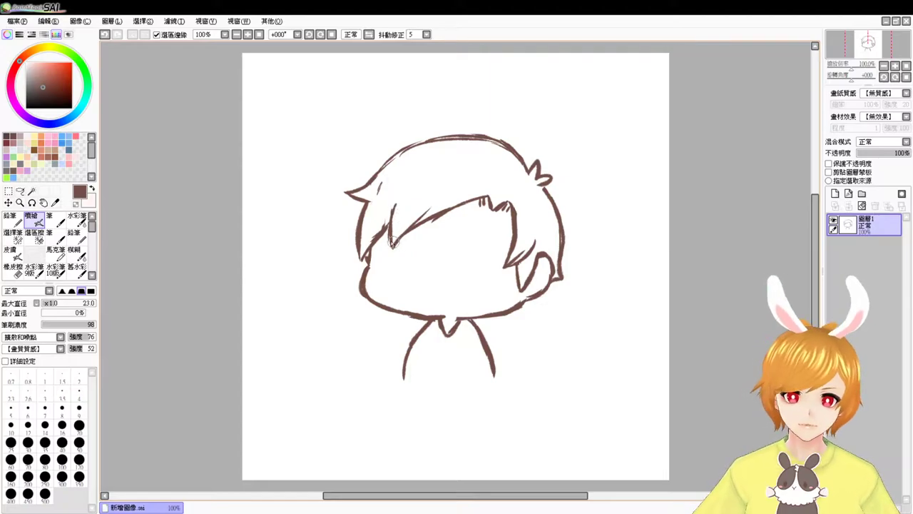
Draw two half-closed eyes, each with a curved upper arc and a flat lower line, the left one partly behind the bangs
mouse_move(467, 243)
left_mouse_down()
mouse_move(486, 242)
mouse_move(465, 262)
mouse_move(497, 257)
left_mouse_up()
key("ctrl+z")
key("ctrl+z")
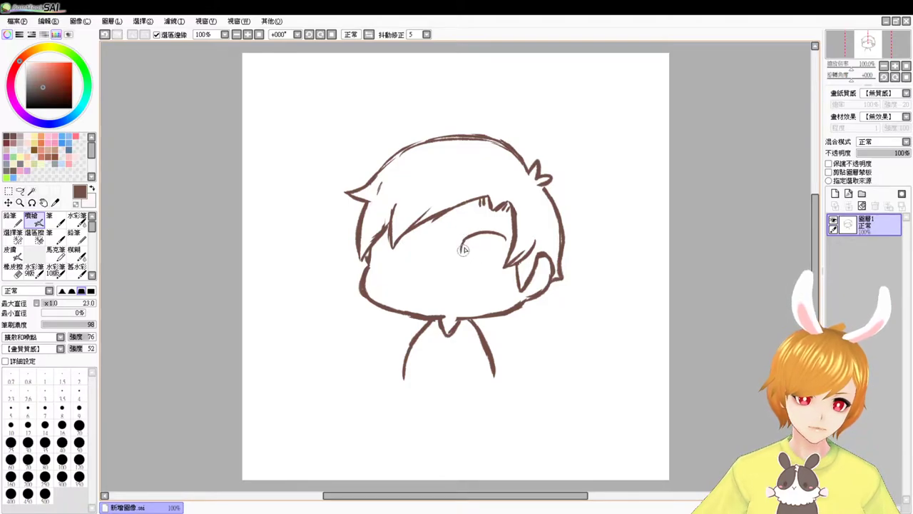
left_click_drag(461, 255, 484, 259)
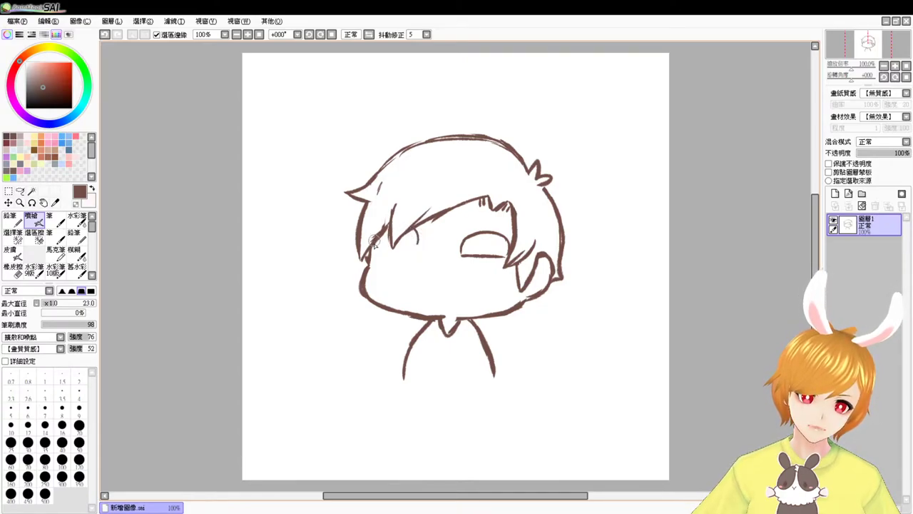
left_click_drag(384, 248, 411, 246)
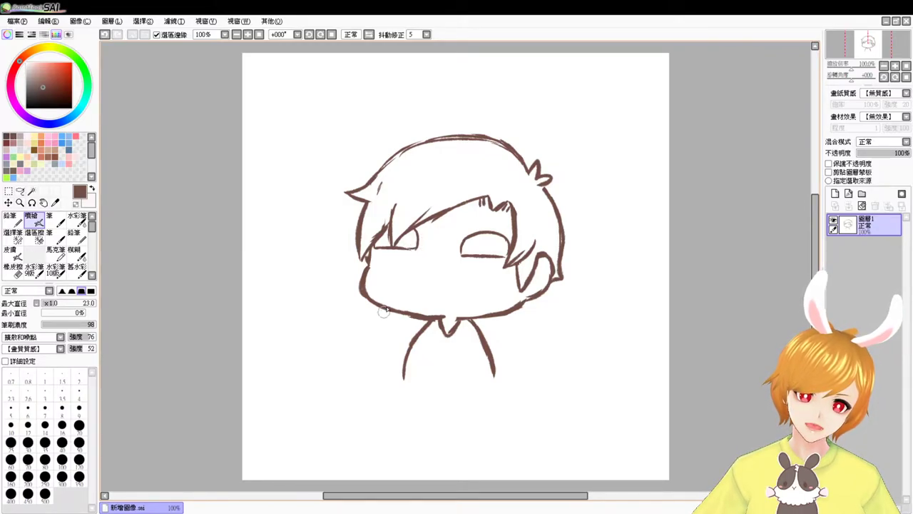
key("ctrl+z")
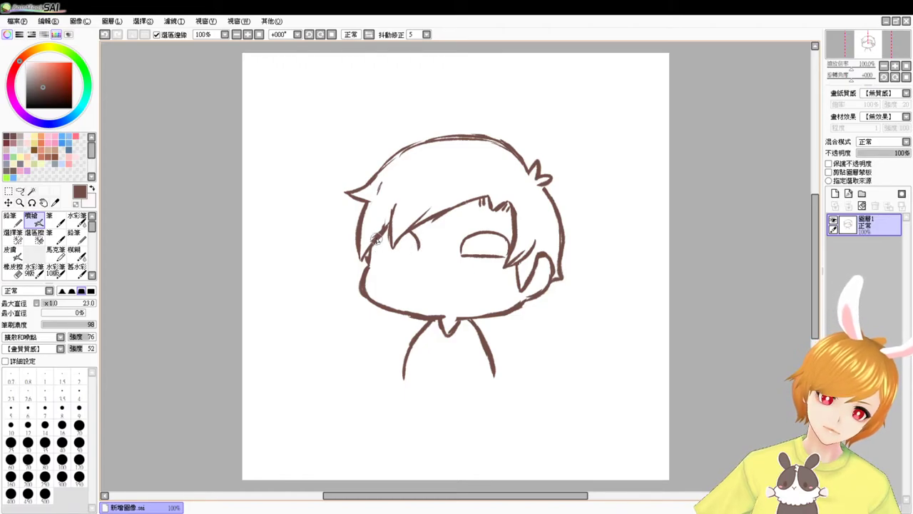
left_click_drag(396, 251, 414, 253)
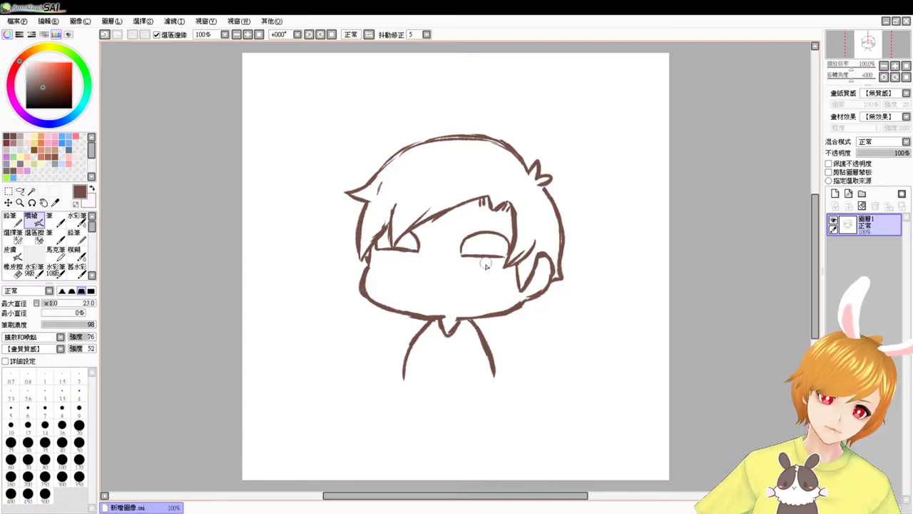
Erase the right eye's upper arc and redraw it slightly higher
key("e")
mouse_move(487, 237)
left_mouse_down()
mouse_move(506, 233)
mouse_move(509, 249)
mouse_move(495, 240)
mouse_move(502, 242)
left_mouse_up()
key("b")
key("e")
key("b")
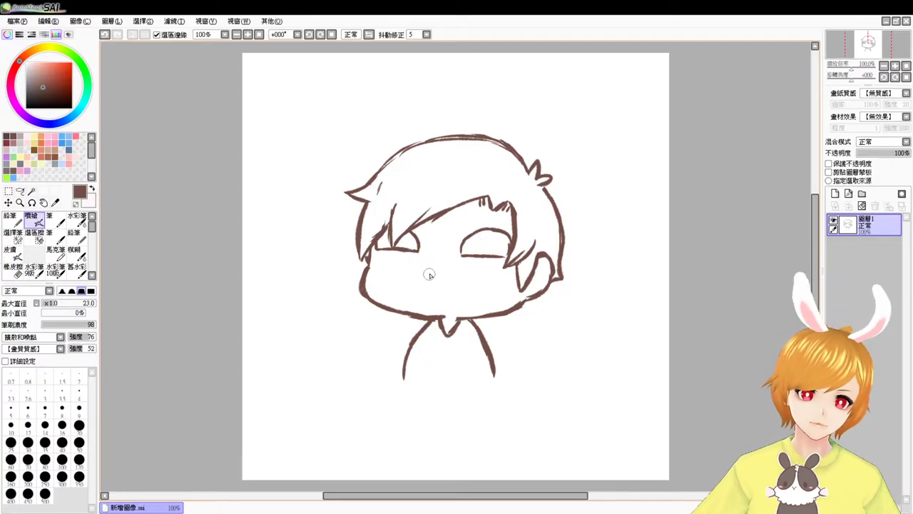
Draw a boxy open mouth with short vertical lines inside and a thick horizontal mark beneath each eye
mouse_move(428, 284)
left_mouse_down()
mouse_move(429, 274)
mouse_move(449, 271)
mouse_move(454, 291)
mouse_move(440, 280)
left_mouse_up()
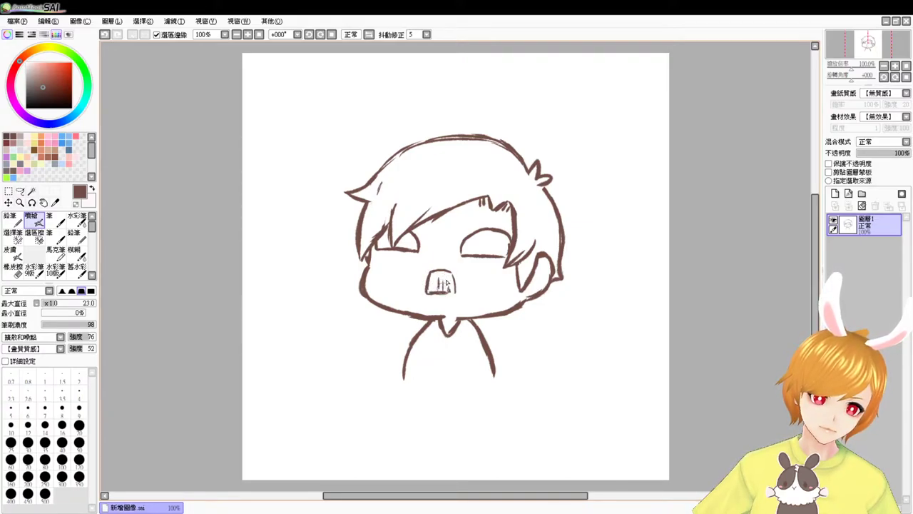
left_click_drag(379, 259, 407, 264)
key("ctrl+z")
key("ctrl+z")
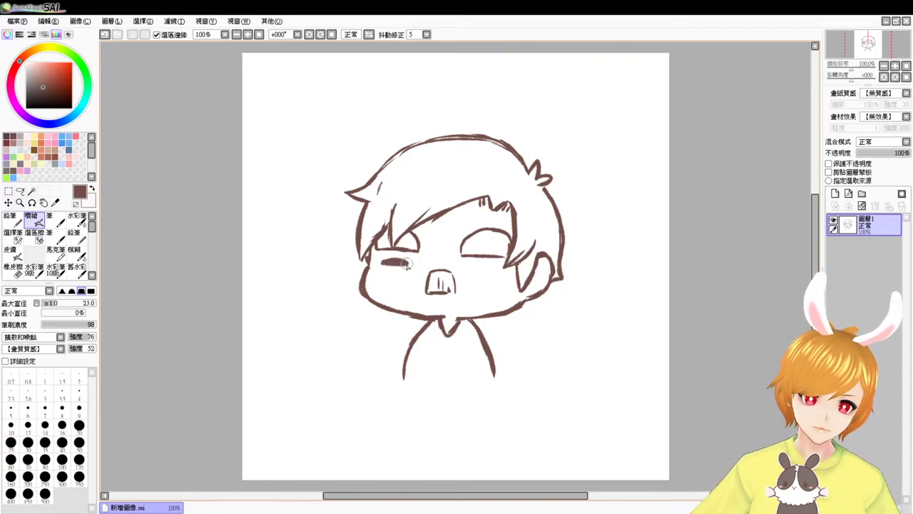
mouse_move(471, 266)
left_mouse_down()
mouse_move(500, 270)
mouse_move(491, 272)
left_mouse_up()
key("ctrl+z")
key("ctrl+z")
left_click_drag(380, 261, 410, 265)
left_click_drag(468, 269, 500, 270)
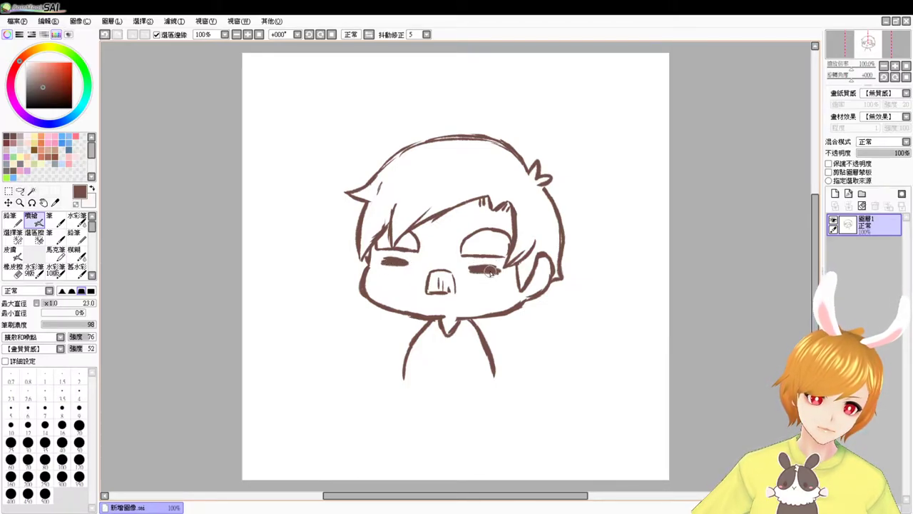
Add a short curved inner line to the ear
left_click_drag(459, 275, 465, 298)
key("ctrl+z")
key("ctrl+z")
left_click_drag(536, 268, 532, 291)
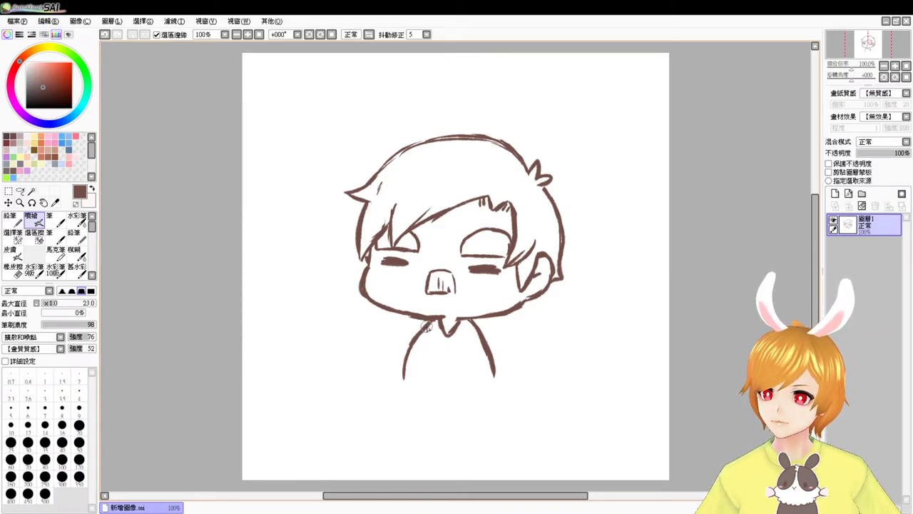
Erase both curved body lines and clean up the chin line above the V-shaped neckline
key("e")
left_click_drag(431, 327, 406, 370)
mouse_move(478, 329)
left_mouse_down()
mouse_move(468, 322)
mouse_move(488, 383)
left_mouse_up()
key("e")
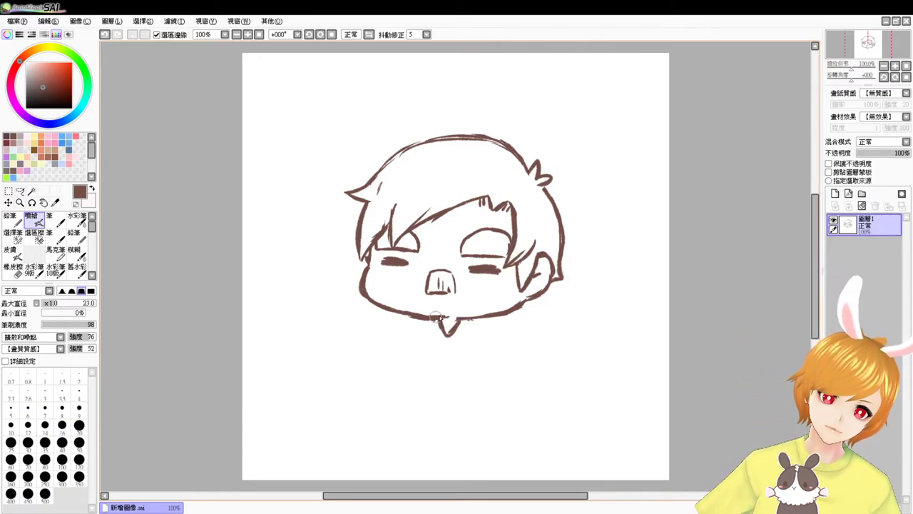
key("e")
left_click_drag(450, 312, 444, 313)
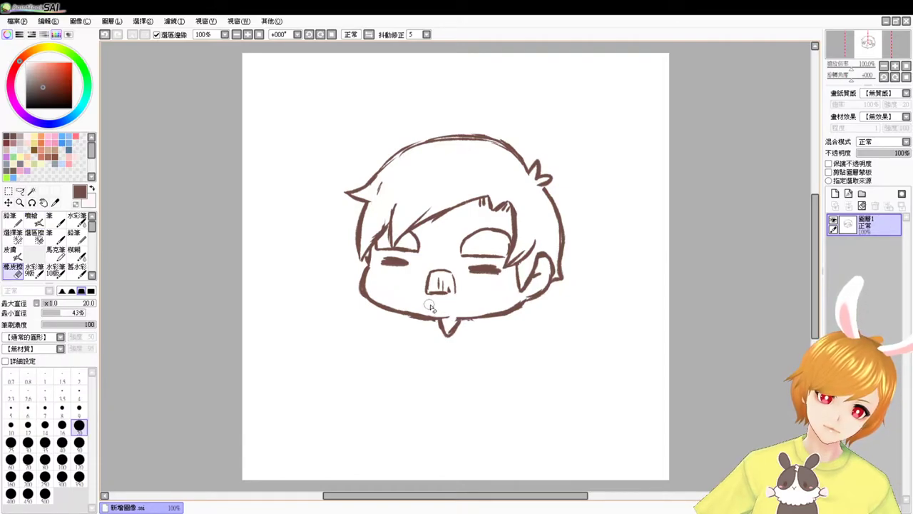
key("e")
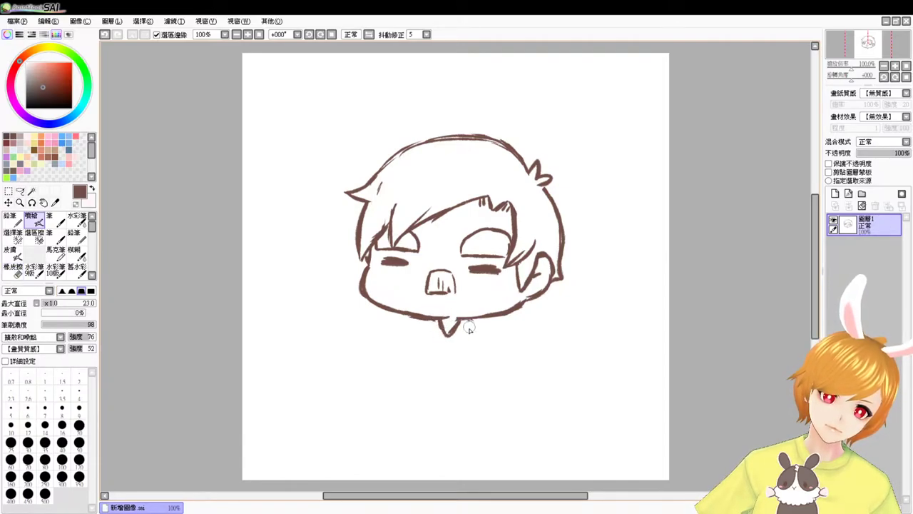
Draw two pointed collar flaps beside the neckline and a curved shoulder line down each side of the body
mouse_move(431, 320)
left_mouse_down()
mouse_move(427, 341)
mouse_move(446, 332)
mouse_move(473, 345)
mouse_move(469, 320)
mouse_move(456, 336)
mouse_move(472, 339)
left_mouse_up()
key("ctrl+z")
key("ctrl+z")
key("ctrl+z")
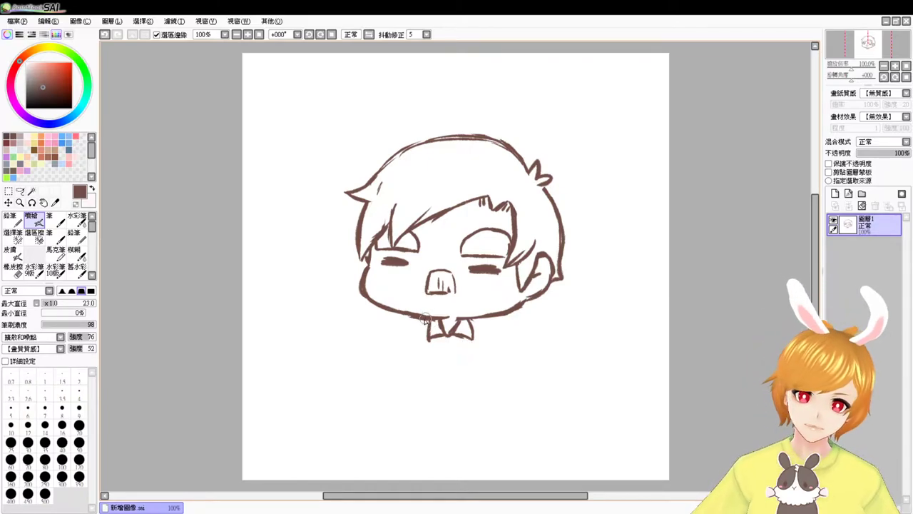
key("ctrl+z")
left_click_drag(426, 319, 402, 380)
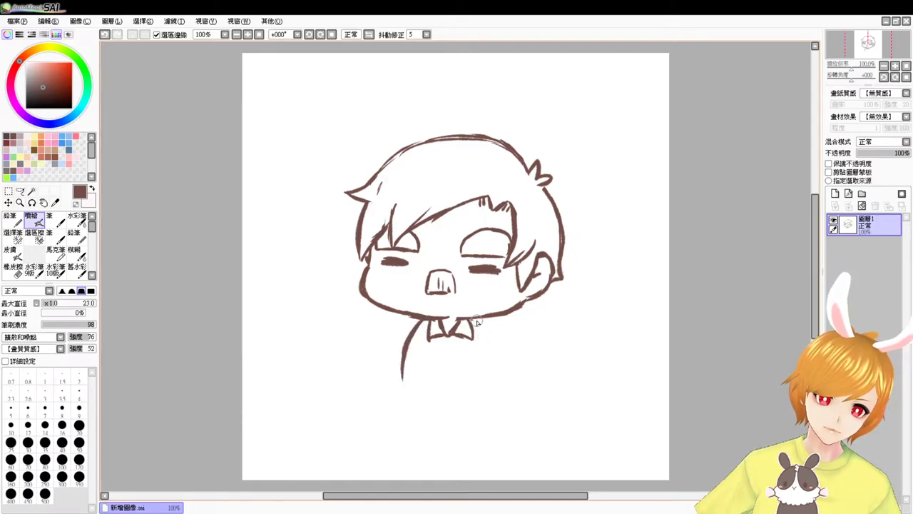
left_click_drag(478, 322, 497, 385)
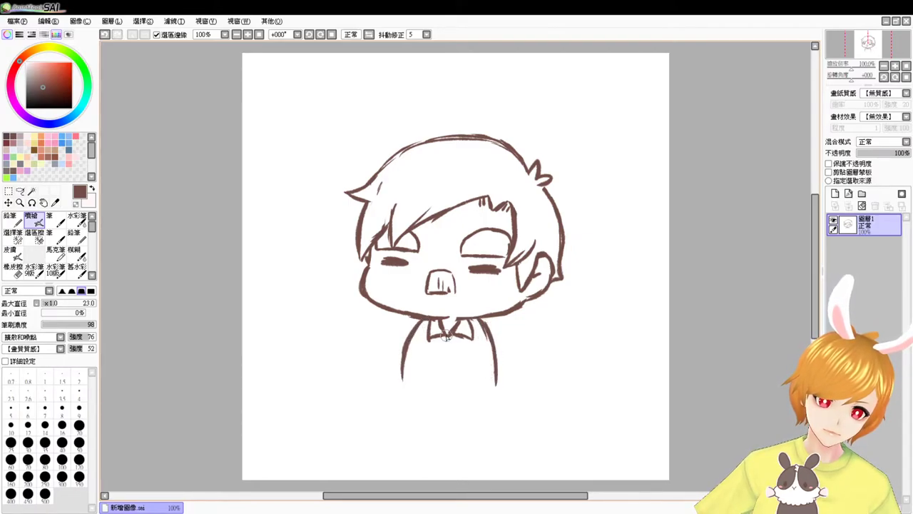
Try to draw a diagonal arm line inside the body's left side
left_click_drag(408, 347, 429, 375)
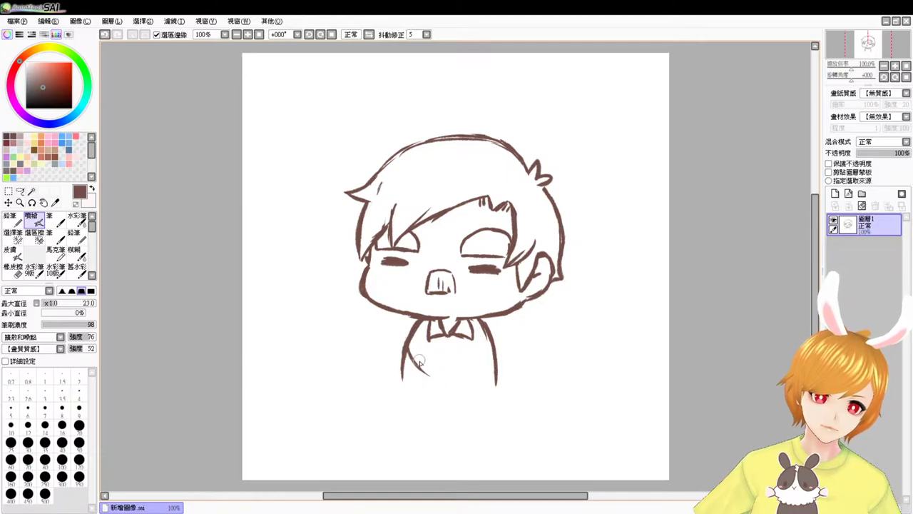
key("e")
mouse_move(420, 327)
left_mouse_down()
mouse_move(412, 348)
mouse_move(423, 318)
mouse_move(405, 346)
mouse_move(408, 330)
mouse_move(429, 367)
mouse_move(426, 329)
mouse_move(442, 365)
left_mouse_up()
key("b")
key("ctrl+z")
Reshape the body's side lines into rounded outer sleeve contours that curve inward near the waist
key("e")
left_click_drag(404, 351, 402, 384)
key("b")
mouse_move(484, 321)
left_mouse_down()
mouse_move(495, 352)
mouse_move(488, 370)
mouse_move(462, 380)
mouse_move(489, 351)
left_mouse_up()
key("e")
key("b")
key("e")
left_click_drag(408, 355, 431, 379)
key("n")
mouse_move(405, 331)
left_mouse_down()
mouse_move(408, 376)
mouse_move(414, 365)
mouse_move(435, 390)
left_mouse_up()
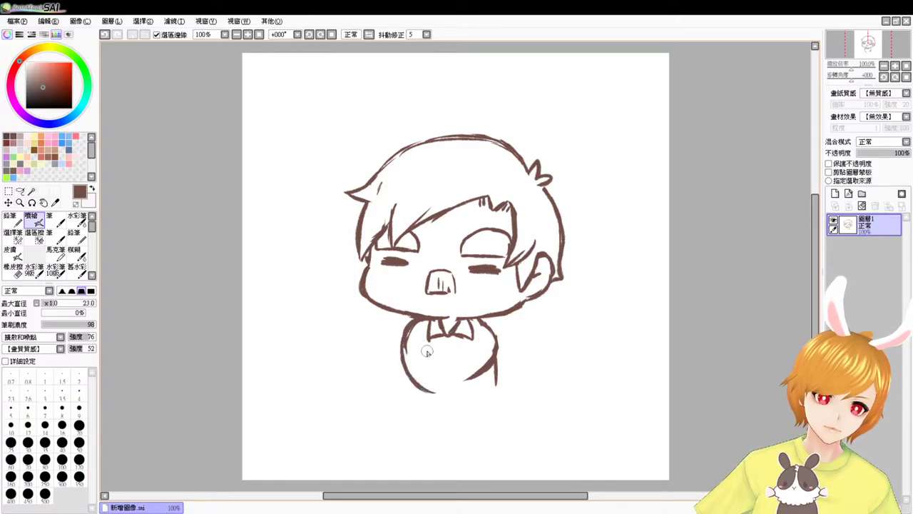
Draw the inner sleeve lines slanting towards the waist and strengthen the right sleeve's outer curve
mouse_move(423, 345)
left_mouse_down()
mouse_move(443, 375)
mouse_move(485, 351)
mouse_move(481, 378)
left_mouse_up()
key("e")
key("n")
left_click_drag(479, 344, 461, 383)
mouse_move(497, 346)
left_mouse_down()
mouse_move(481, 385)
mouse_move(457, 392)
left_mouse_up()
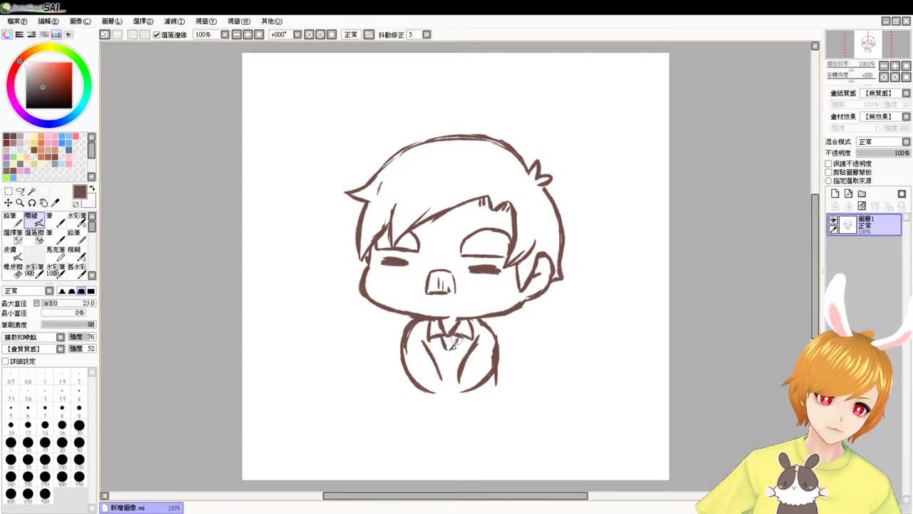
Draw a small rounded knot beneath the collar and short cuff lines at the sleeve ends
key("ctrl+z")
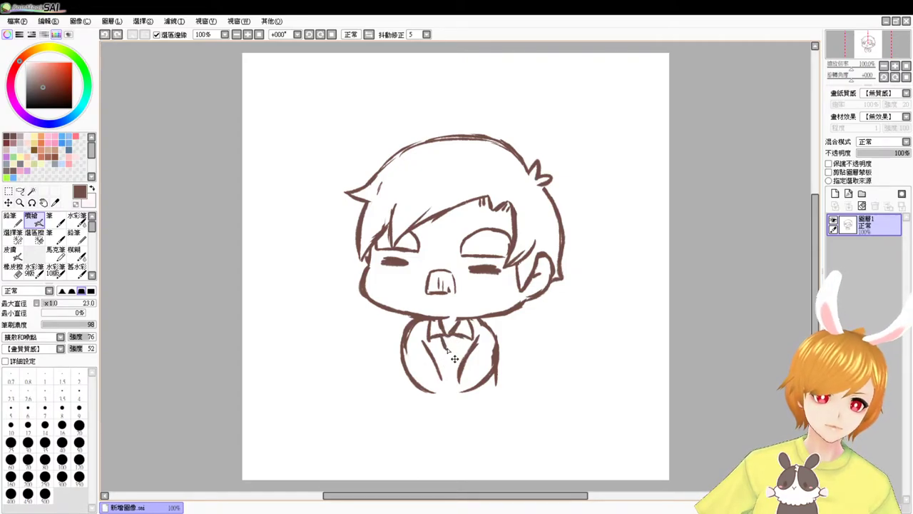
left_click_drag(438, 336, 451, 353)
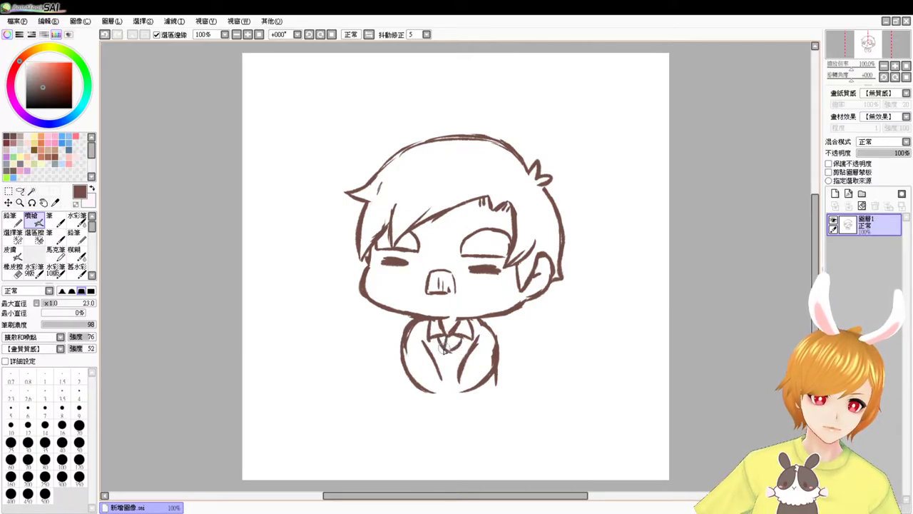
key("ctrl+z")
mouse_move(439, 338)
left_mouse_down()
mouse_move(451, 350)
mouse_move(434, 389)
left_mouse_up()
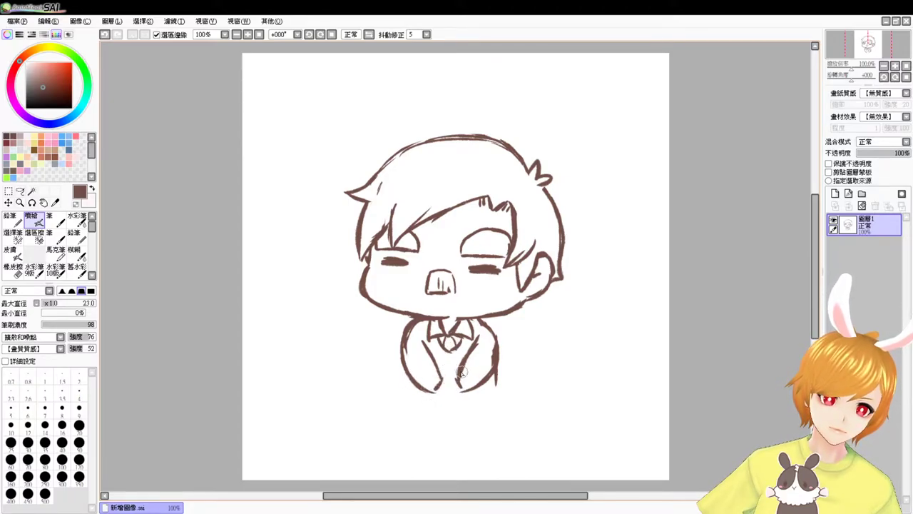
Erase the leftover straight line below the right sleeve's outer edge
key("e")
mouse_move(499, 367)
left_mouse_down()
mouse_move(498, 389)
mouse_move(494, 367)
left_mouse_up()
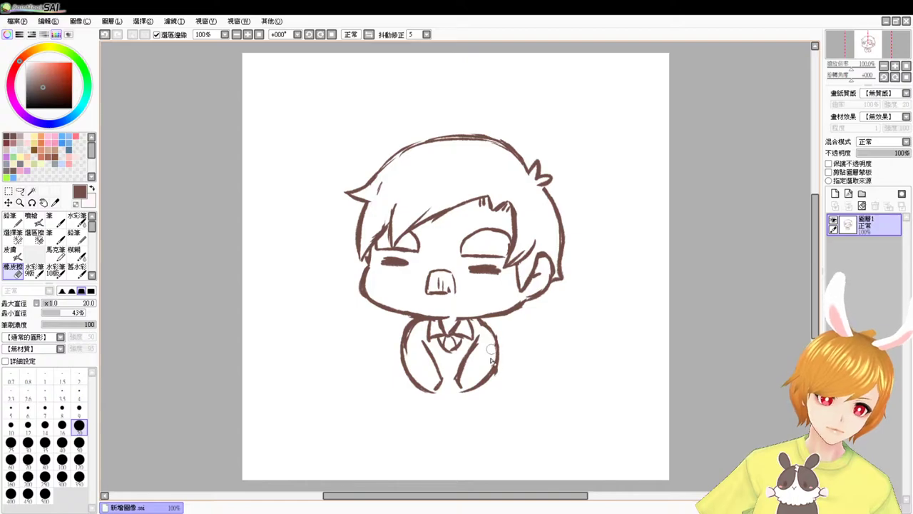
key("e")
Start the hand with short curved strokes above and below the gap at the left cuff
scroll(471, 371, "up", 2)
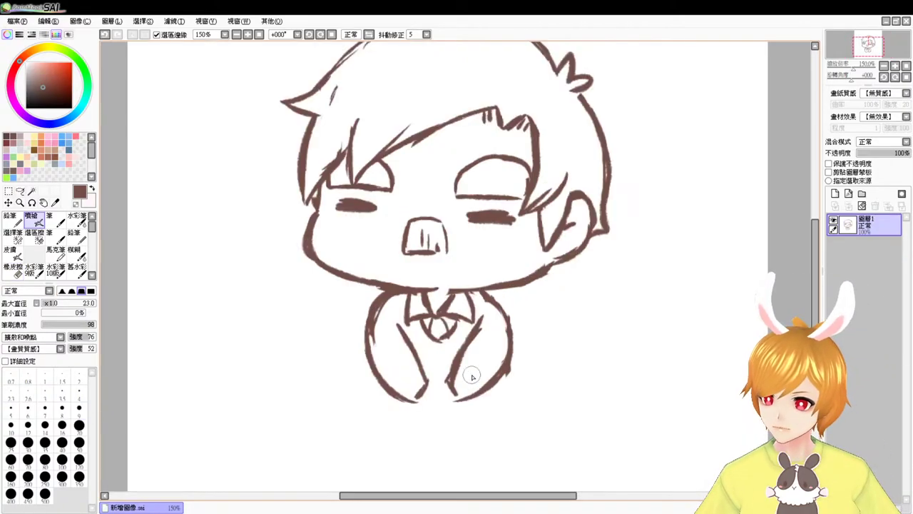
left_click_drag(368, 378, 373, 323)
mouse_move(430, 330)
left_mouse_down()
mouse_move(420, 350)
mouse_move(425, 357)
mouse_move(417, 351)
mouse_move(451, 355)
left_mouse_up()
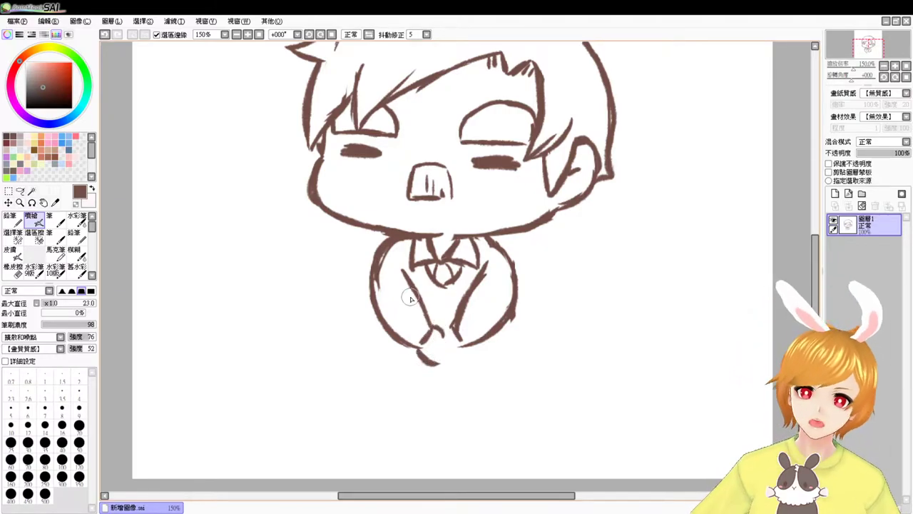
Round off the thick marks beneath both eyes
key("e")
key("v")
mouse_move(510, 170)
left_mouse_down()
mouse_move(490, 159)
mouse_move(515, 160)
mouse_move(485, 157)
left_mouse_up()
mouse_move(370, 135)
left_mouse_down()
mouse_move(378, 157)
mouse_move(360, 146)
mouse_move(349, 153)
mouse_move(375, 159)
left_mouse_up()
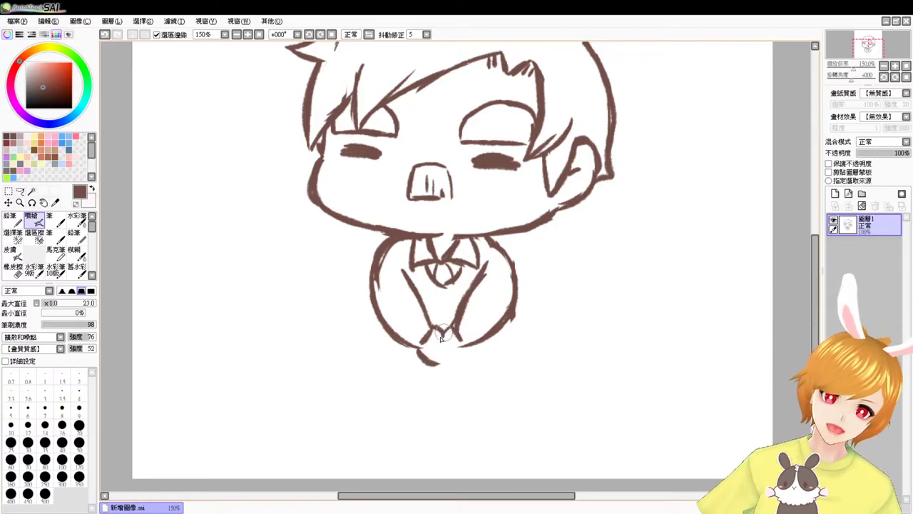
Close the rounded hand contour between the sleeves and redraw the right cuff against it
left_click_drag(440, 346, 443, 362)
key("ctrl+z")
key("ctrl+z")
key("ctrl+z")
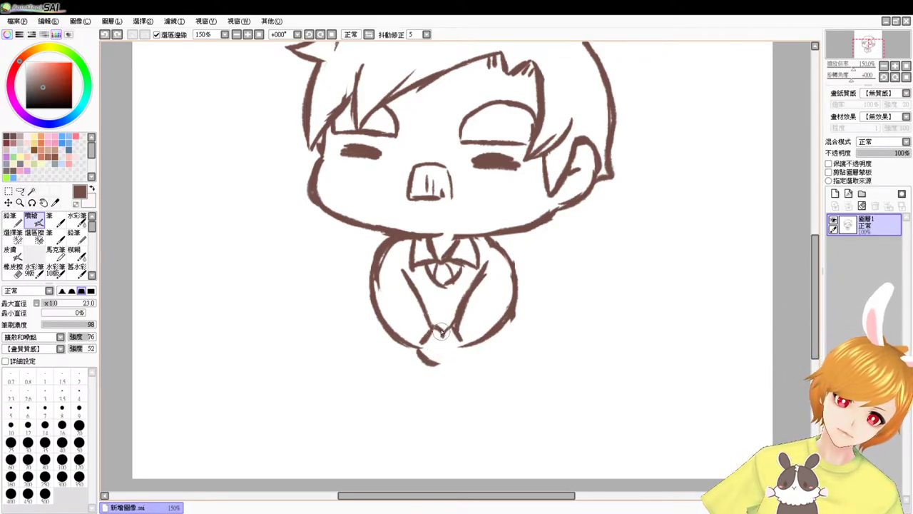
mouse_move(435, 328)
left_mouse_down()
mouse_move(452, 349)
mouse_move(438, 364)
left_mouse_up()
key("e")
mouse_move(461, 330)
left_mouse_down()
mouse_move(475, 278)
mouse_move(448, 320)
mouse_move(467, 346)
left_mouse_up()
key("b")
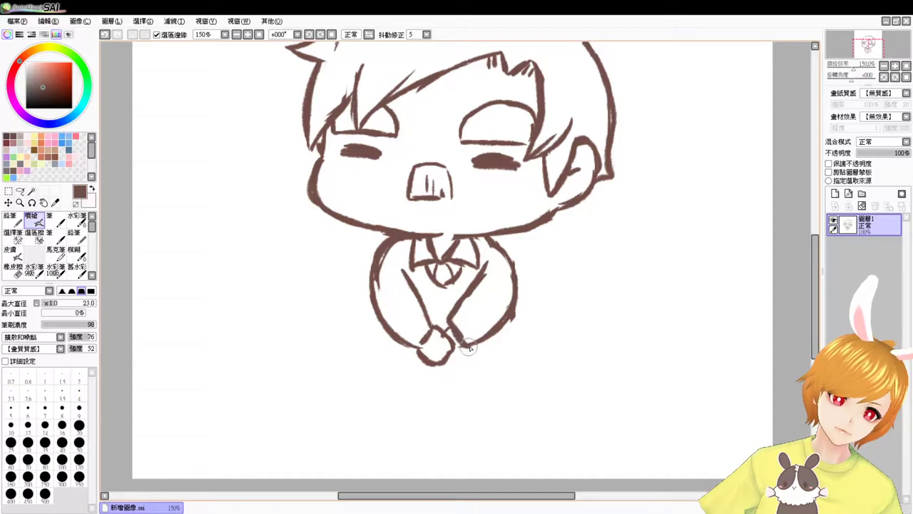
Refine the crossing cuff lines above the hands and draw the second hand's short curved edge beside the right cuff
mouse_move(421, 307)
left_mouse_down()
mouse_move(436, 324)
mouse_move(418, 335)
left_mouse_up()
key("e")
key("b")
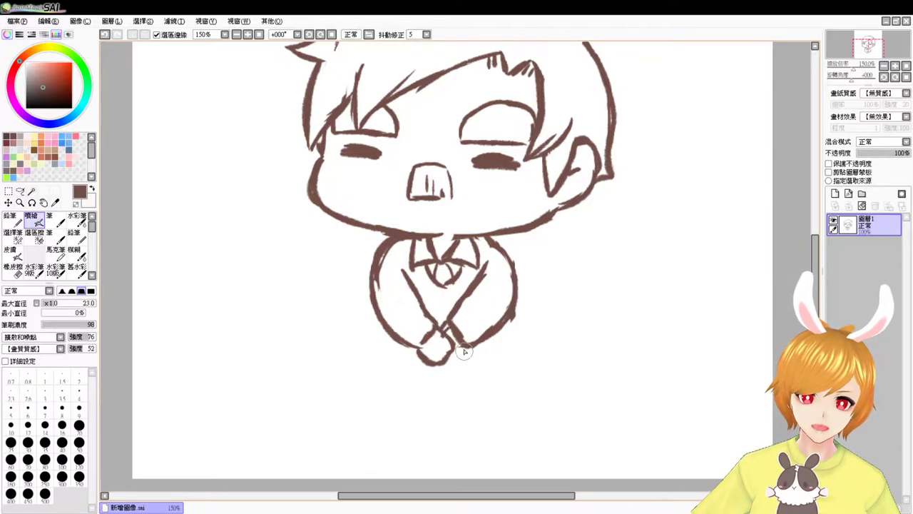
left_click_drag(463, 347, 449, 357)
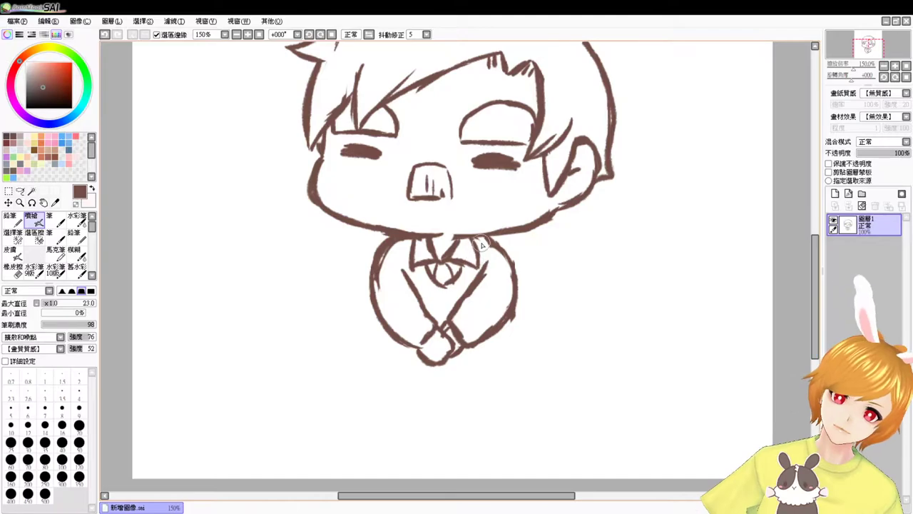
Erase the right sleeve's upper outer edge and redraw it as a fuller curve from the shoulder
key("e")
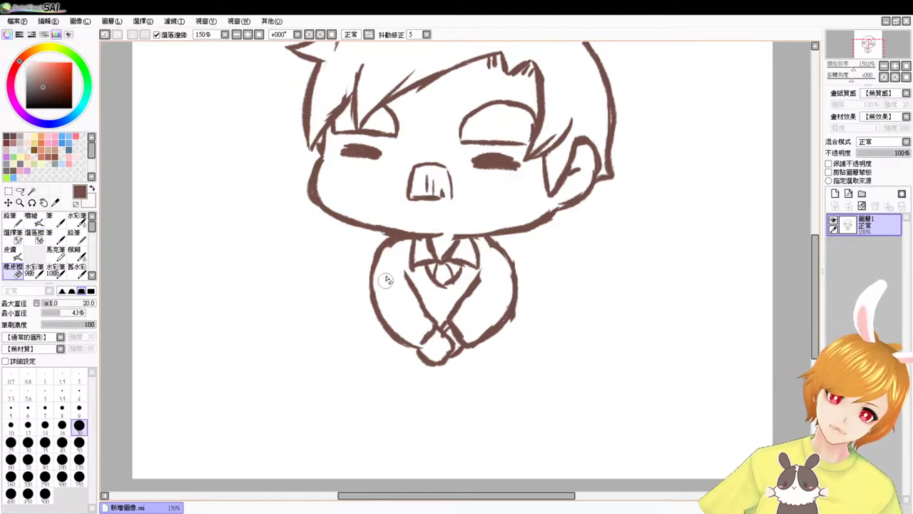
key("v")
mouse_move(489, 237)
left_mouse_down()
mouse_move(518, 251)
mouse_move(529, 275)
mouse_move(508, 314)
mouse_move(503, 257)
mouse_move(506, 291)
left_mouse_up()
key("e")
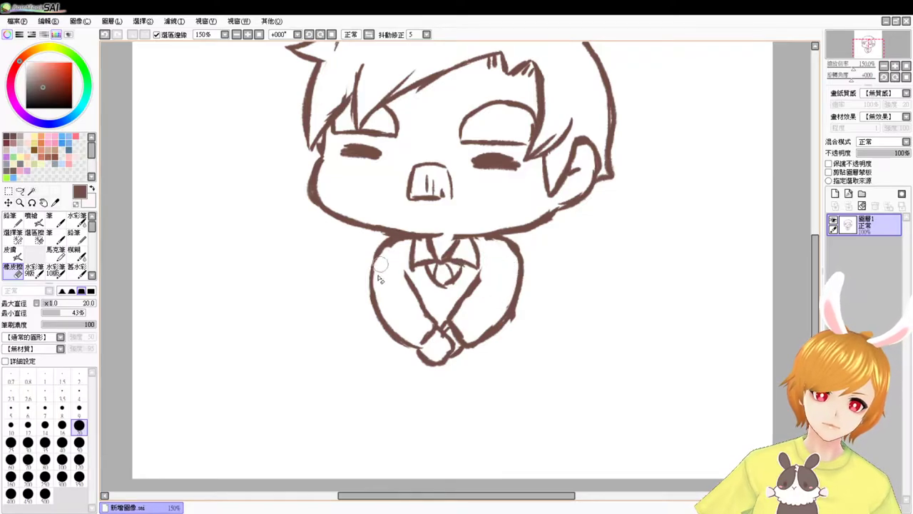
Redraw the left sleeve's rounded shoulder edge and erase the excess line thickness inside it
key("v")
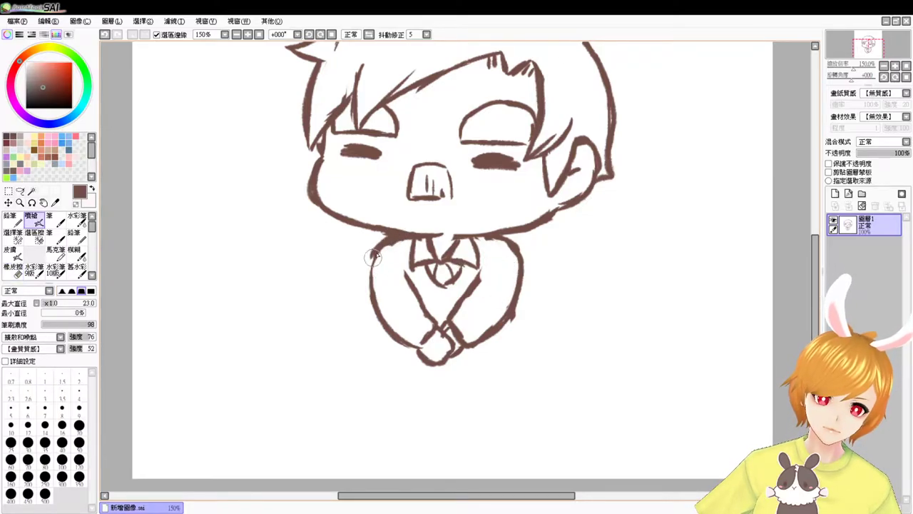
key("e")
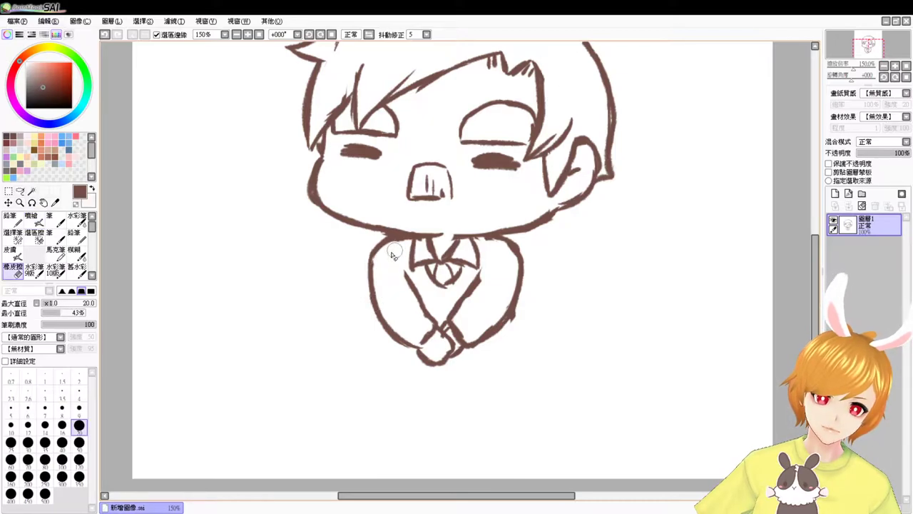
key("v")
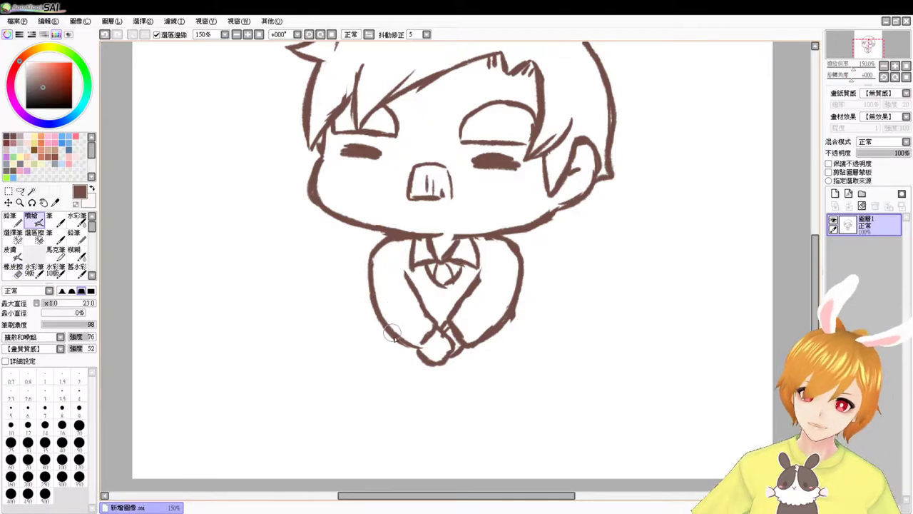
Erase the upper ends of both inner sleeve lines and redraw them as slightly curved strokes
key("e")
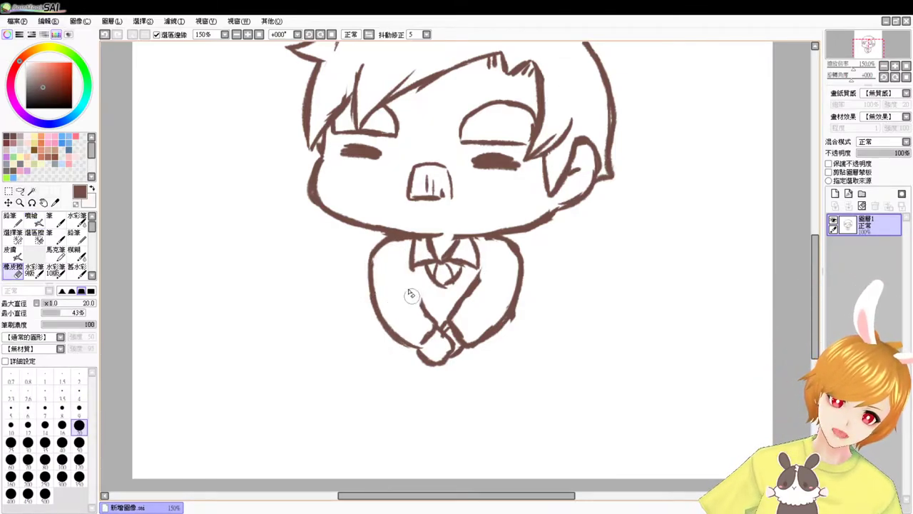
key("v")
mouse_move(403, 265)
left_mouse_down()
mouse_move(410, 296)
mouse_move(422, 314)
left_mouse_up()
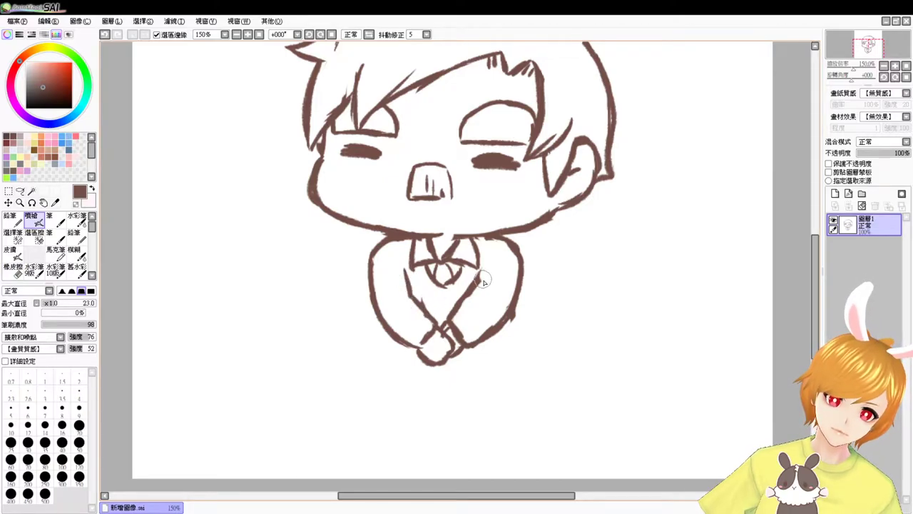
mouse_move(483, 269)
left_mouse_down()
mouse_move(464, 301)
mouse_move(479, 272)
mouse_move(453, 298)
mouse_move(468, 303)
mouse_move(451, 319)
mouse_move(476, 288)
left_mouse_up()
key("e")
key("v")
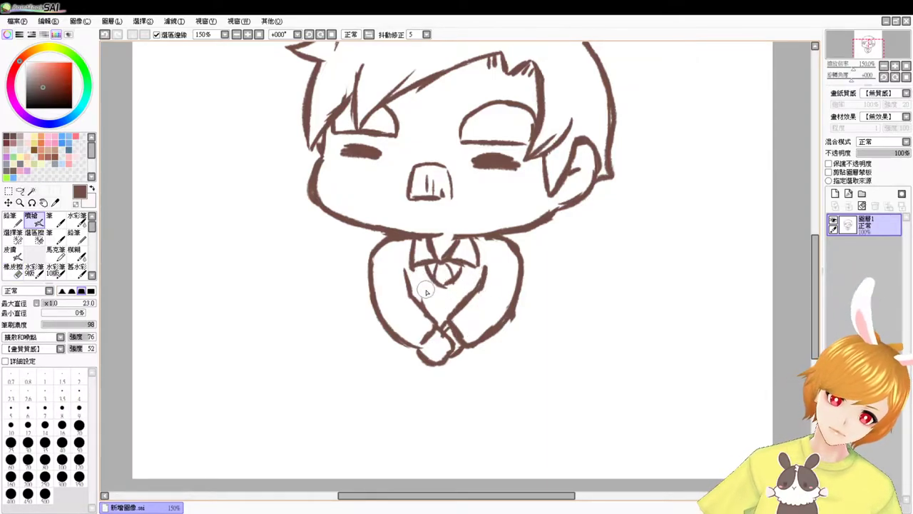
Draw the shirt's centre line with angular lapels around the tie, and add the jacket hem on both sides of the hands
left_click_drag(441, 281, 442, 320)
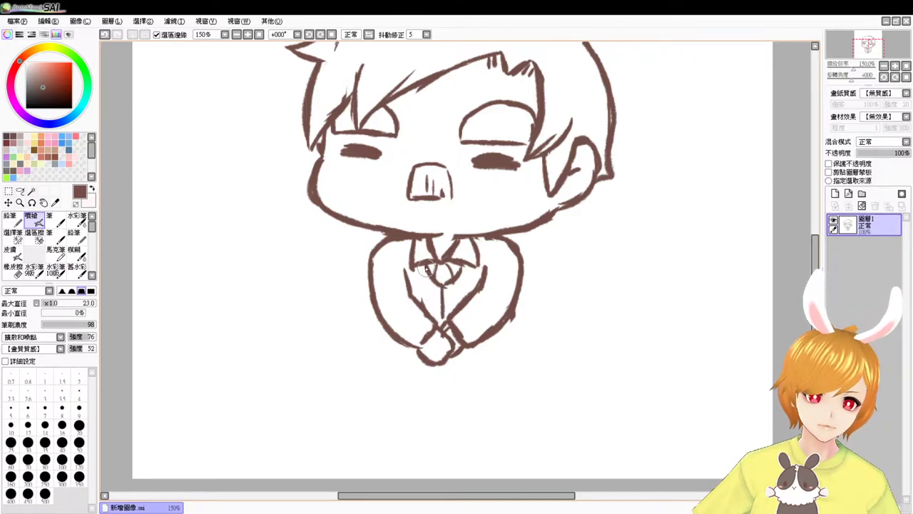
mouse_move(423, 264)
left_mouse_down()
mouse_move(435, 312)
mouse_move(448, 288)
mouse_move(437, 301)
mouse_move(425, 287)
mouse_move(437, 320)
mouse_move(462, 283)
mouse_move(454, 277)
mouse_move(435, 306)
left_mouse_up()
key("ctrl+z")
key("ctrl+z")
left_click_drag(464, 278, 445, 315)
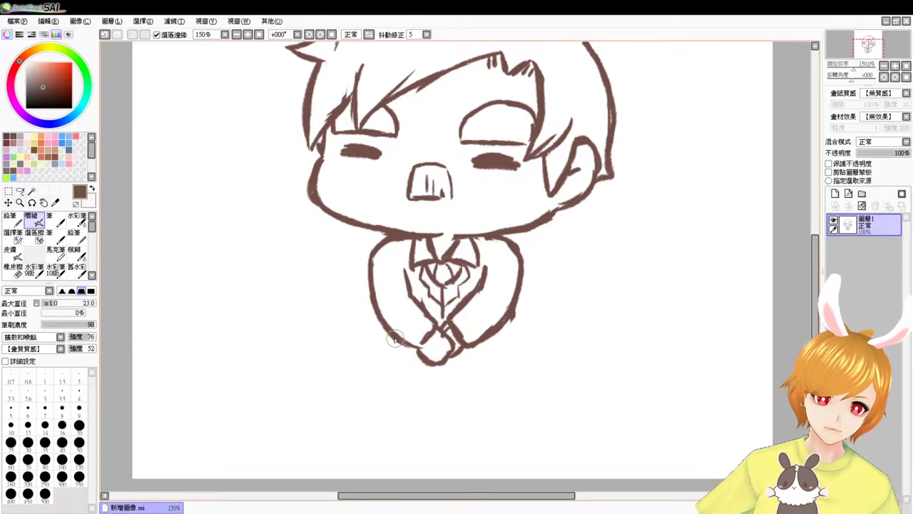
mouse_move(389, 328)
left_mouse_down()
mouse_move(383, 348)
mouse_move(409, 356)
left_mouse_up()
mouse_move(492, 344)
left_mouse_down()
mouse_move(498, 349)
mouse_move(452, 357)
left_mouse_up()
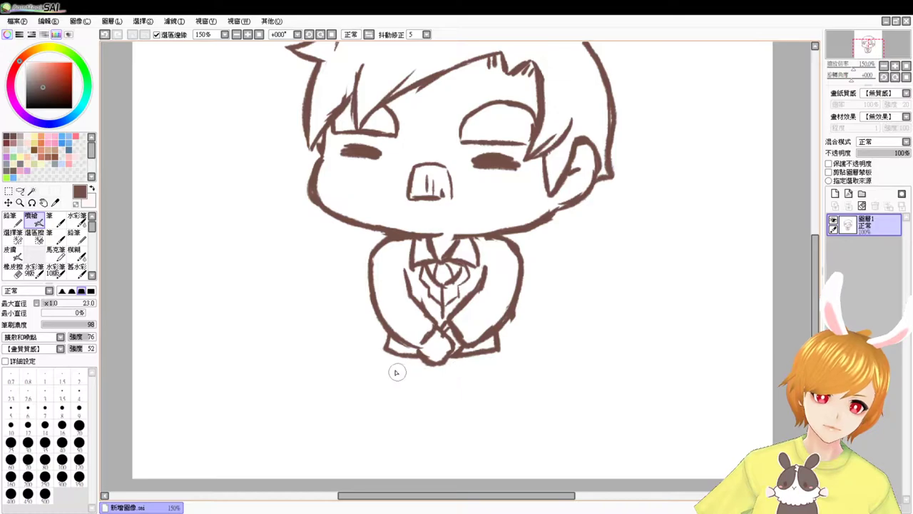
Draw flared shorts below the jacket hem and the left leg with short sock marks and a foot
mouse_move(385, 348)
left_mouse_down()
mouse_move(380, 378)
mouse_move(428, 389)
mouse_move(446, 372)
mouse_move(438, 385)
mouse_move(503, 383)
left_mouse_up()
left_click_drag(494, 345, 502, 385)
left_click_drag(394, 390, 397, 426)
left_click_drag(425, 389, 414, 434)
left_click_drag(420, 400, 413, 398)
left_click_drag(419, 410, 413, 408)
Draw the right leg below the shorts, undoing and redrawing strokes until it mirrors the left leg
mouse_move(462, 389)
left_mouse_down()
mouse_move(465, 431)
mouse_move(488, 420)
left_mouse_up()
key("ctrl+z")
key("ctrl+z")
left_click_drag(458, 389, 462, 428)
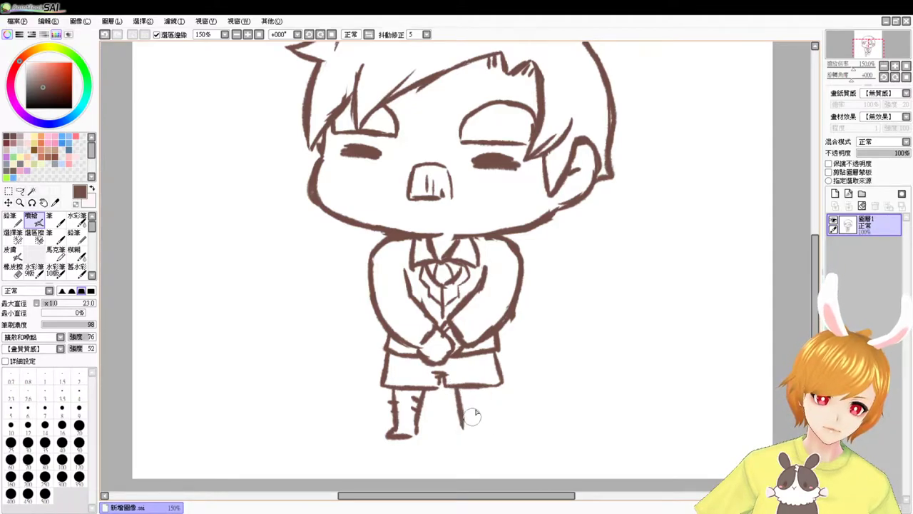
mouse_move(491, 389)
left_mouse_down()
mouse_move(473, 423)
mouse_move(460, 410)
mouse_move(492, 436)
left_mouse_up()
key("ctrl+z")
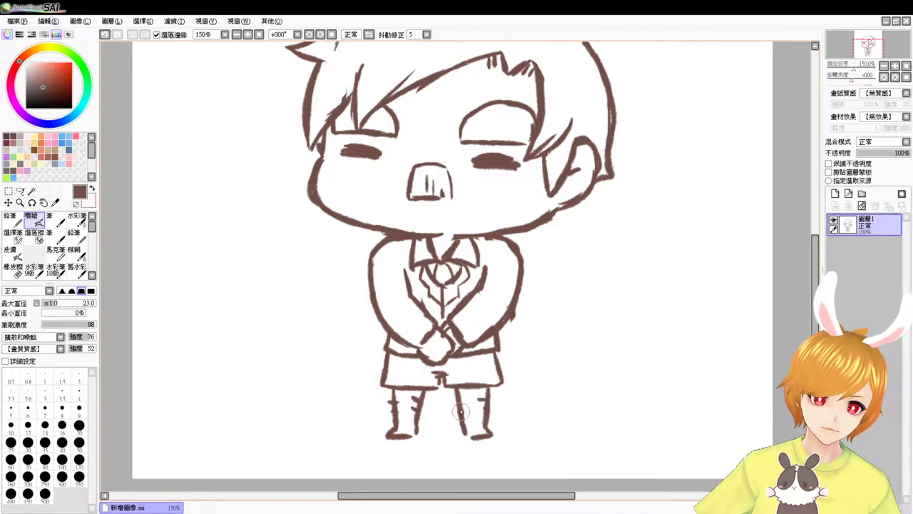
Check the whole figure, then erase both legs and the lower part of the shorts
left_click(259, 35)
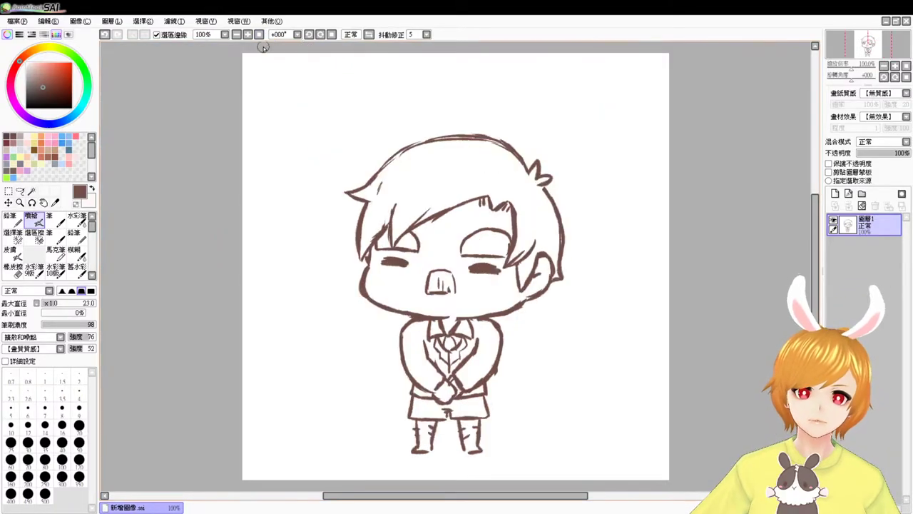
scroll(264, 49, "up", 1)
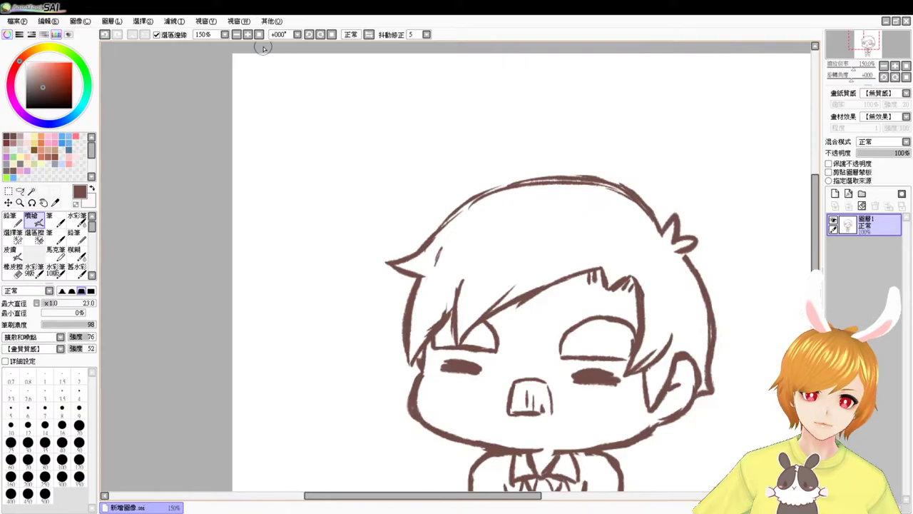
scroll(270, 57, "down", 1)
mouse_move(470, 309)
left_mouse_down()
mouse_move(477, 269)
mouse_move(483, 298)
mouse_move(484, 276)
left_mouse_up()
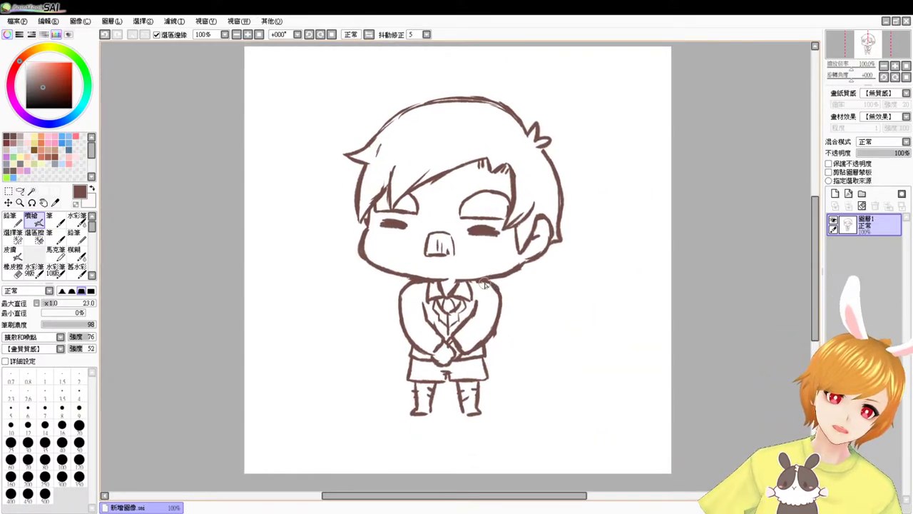
scroll(485, 285, "up", 1)
mouse_move(541, 315)
left_mouse_down()
mouse_move(571, 316)
mouse_move(563, 302)
left_mouse_up()
key("e")
mouse_move(407, 418)
left_mouse_down()
mouse_move(486, 416)
mouse_move(440, 408)
mouse_move(430, 407)
mouse_move(460, 426)
mouse_move(503, 432)
mouse_move(480, 428)
mouse_move(392, 472)
left_mouse_up()
key("e")
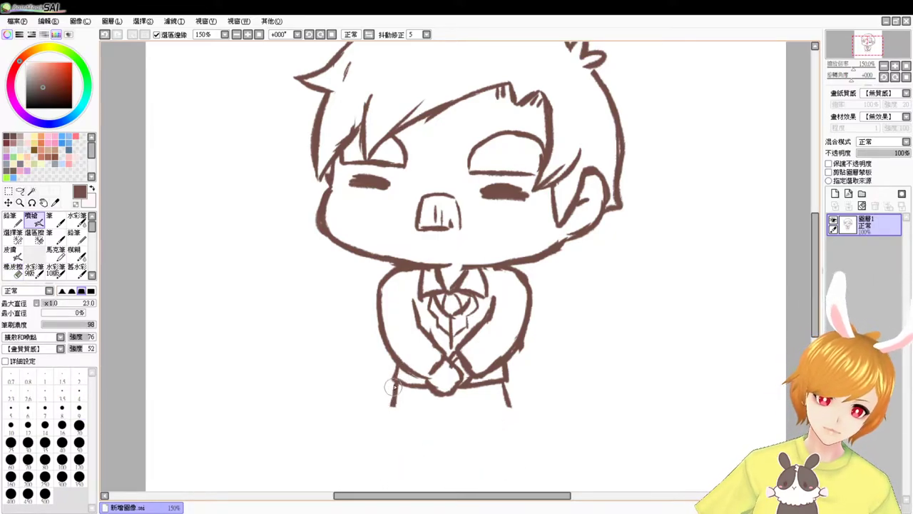
Draw long outer trouser edges downward from both sides of the jacket hem
left_click_drag(388, 387, 388, 463)
left_click_drag(501, 384, 519, 449)
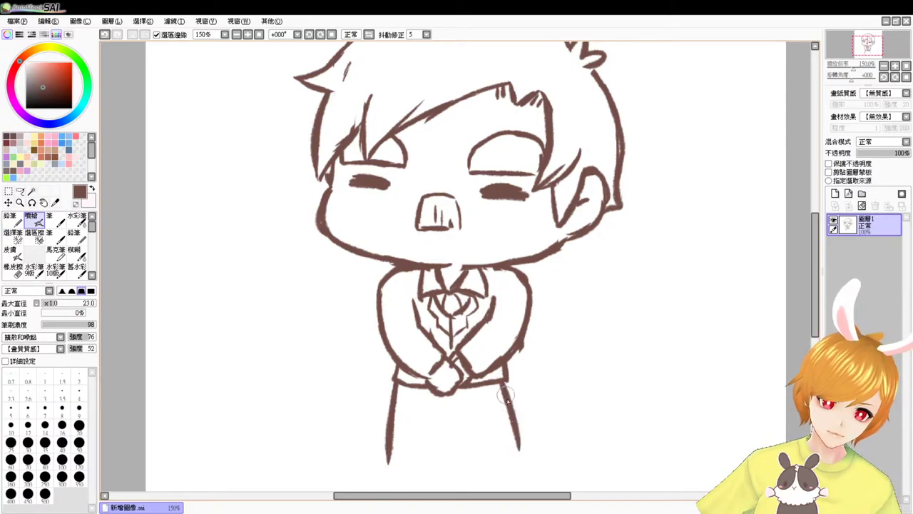
key("ctrl+z")
key("ctrl+z")
left_click_drag(503, 383, 505, 467)
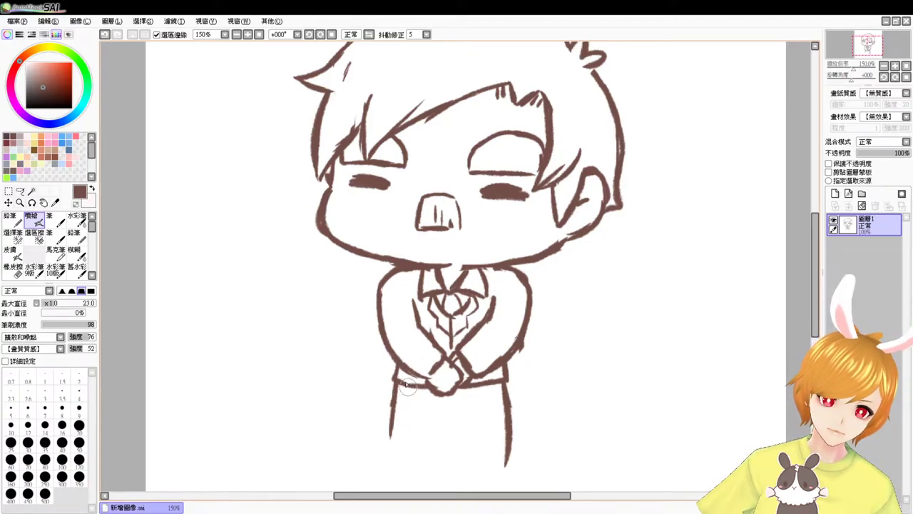
Reshape the straight jacket hem into downward points on both sides of the hands and erase the old line
mouse_move(410, 393)
left_mouse_down()
mouse_move(497, 388)
mouse_move(468, 385)
mouse_move(505, 382)
left_mouse_up()
key("e")
key("b")
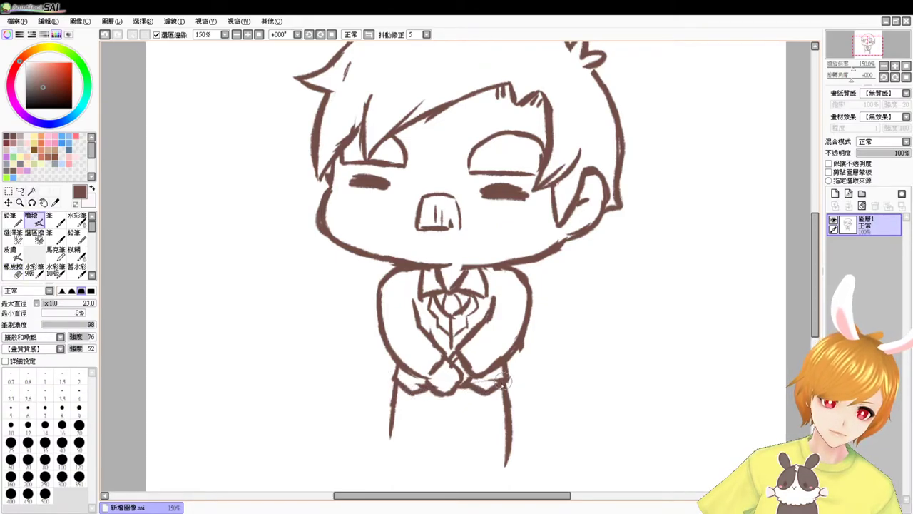
Draw a short horizontal crotch line below the hands with a vertical line dividing the trouser legs
mouse_move(432, 400)
left_mouse_down()
mouse_move(456, 409)
mouse_move(442, 403)
mouse_move(444, 472)
left_mouse_up()
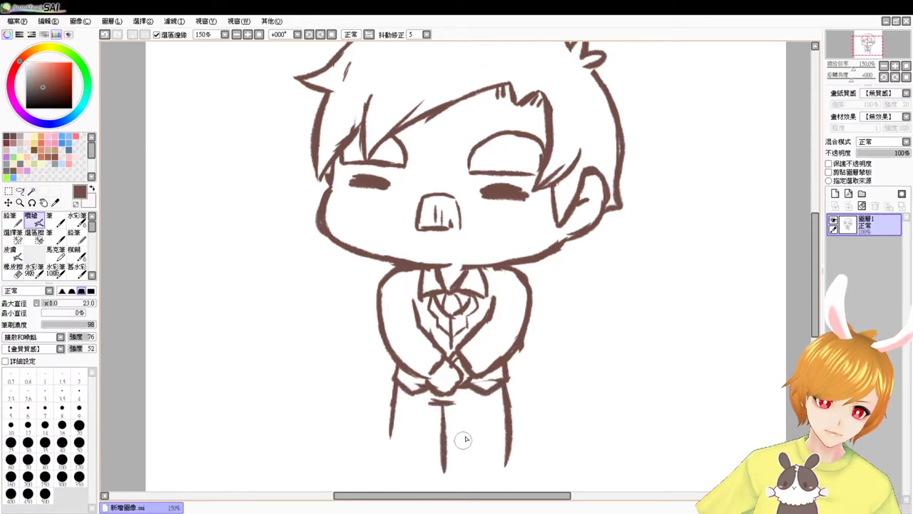
left_click_drag(576, 390, 581, 347)
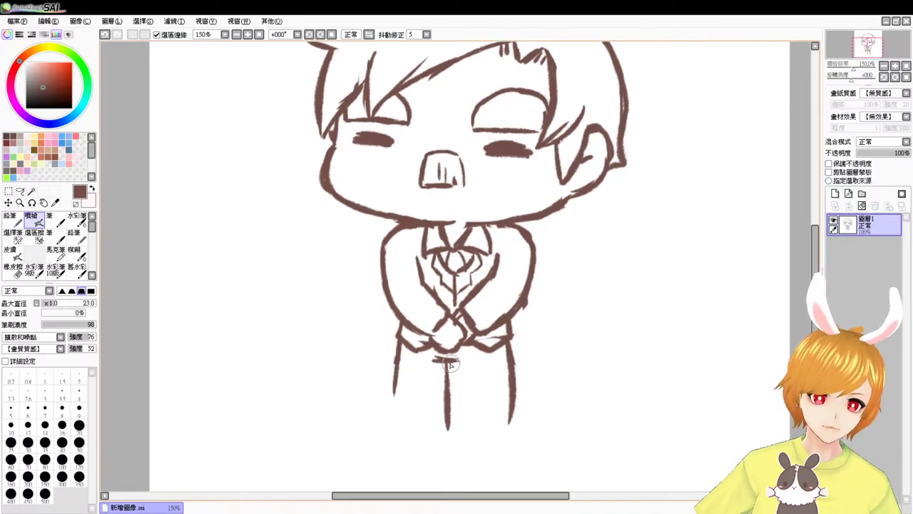
left_click_drag(452, 363, 457, 427)
key("ctrl+z")
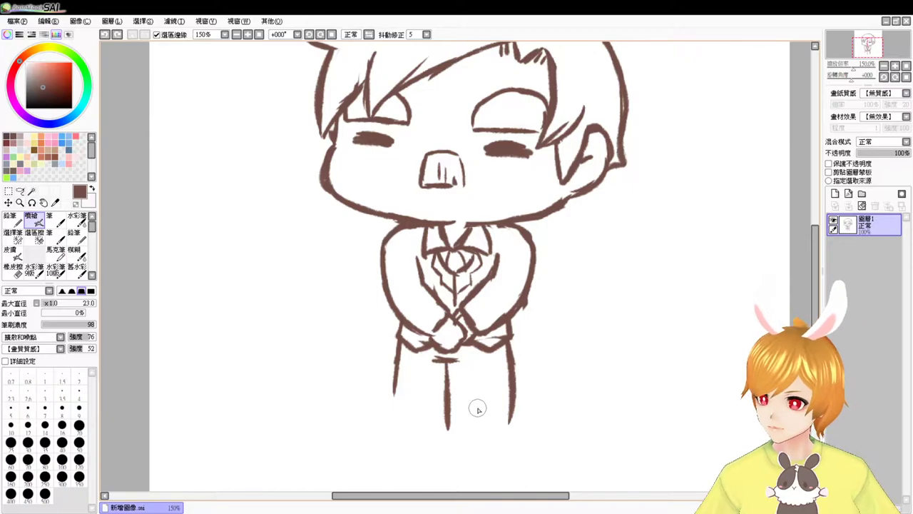
Erase the trousers' crotch line, centre line and both outer edges below the jacket
key("e")
mouse_move(435, 356)
left_mouse_down()
mouse_move(465, 361)
mouse_move(448, 370)
mouse_move(448, 423)
mouse_move(465, 436)
left_mouse_up()
left_click_drag(509, 342, 514, 387)
left_click_drag(398, 348, 398, 388)
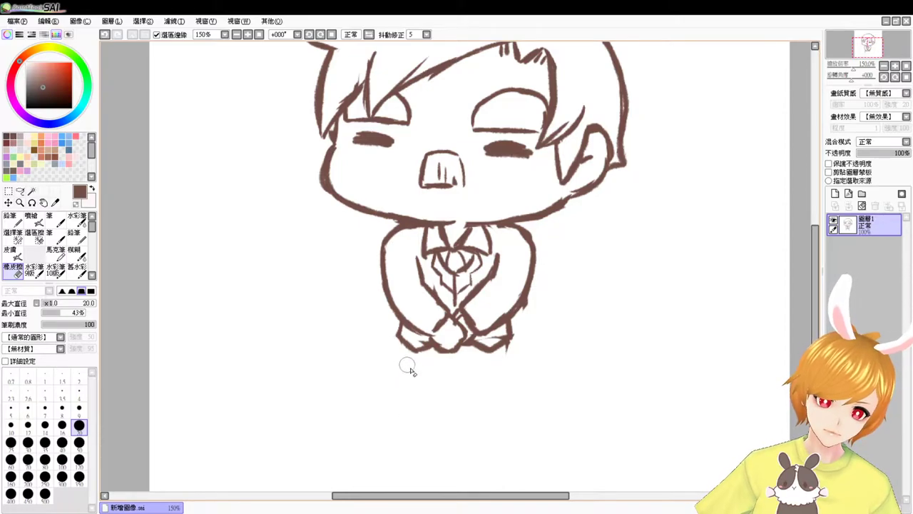
Redraw both outer trouser edges as nearly vertical lines down from the jacket's lower corners
key("e")
left_click_drag(398, 344, 397, 405)
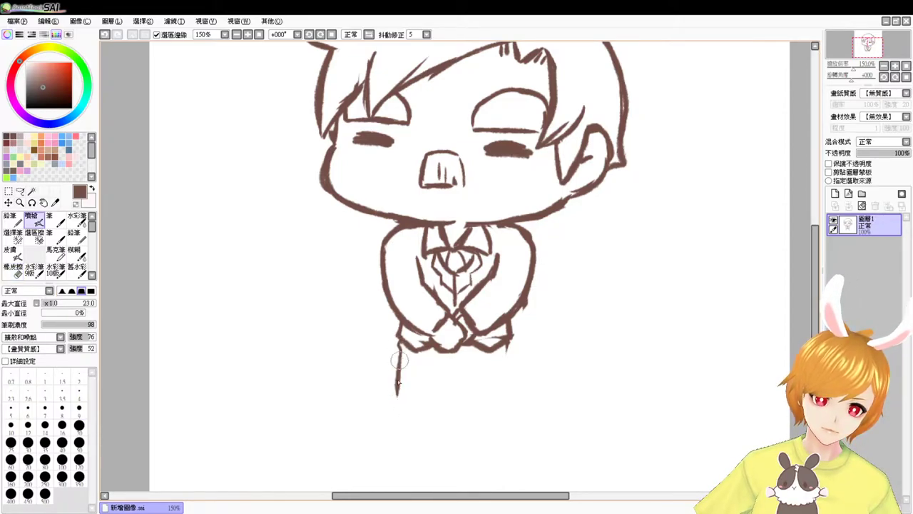
left_click_drag(399, 360, 395, 428)
left_click_drag(507, 350, 500, 388)
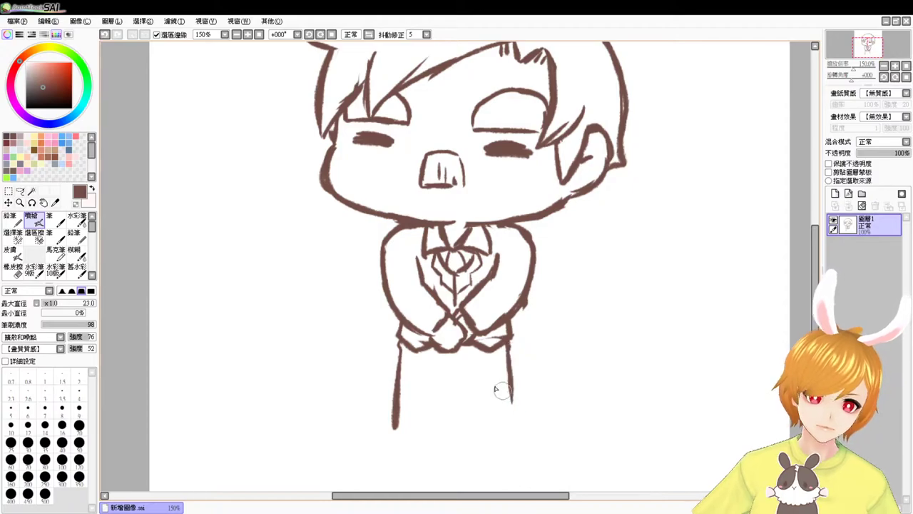
key("ctrl+z")
left_click_drag(508, 351, 512, 413)
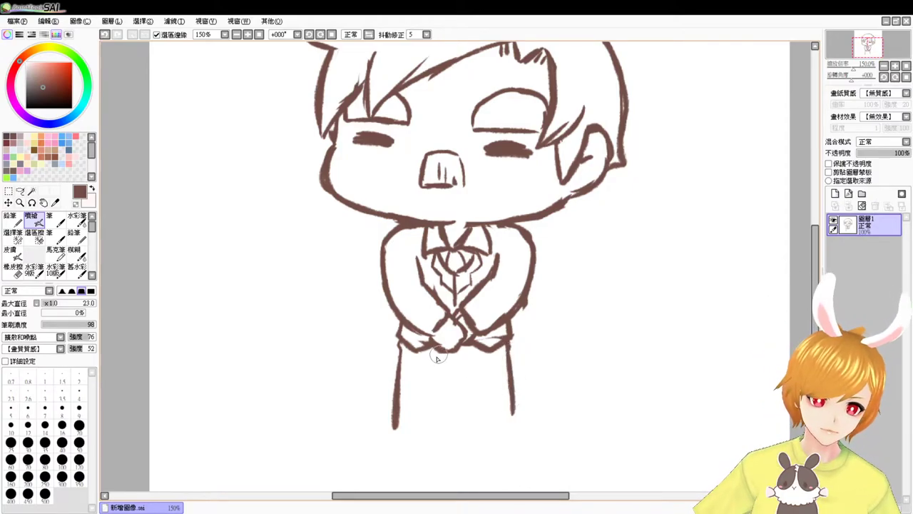
Draw the crotch line, both inner leg edges and trouser bottoms, and add small fold strokes beneath the jacket
mouse_move(435, 360)
left_mouse_down()
mouse_move(471, 360)
mouse_move(448, 380)
mouse_move(448, 421)
left_mouse_up()
mouse_move(454, 362)
left_mouse_down()
mouse_move(460, 422)
mouse_move(490, 421)
mouse_move(512, 403)
mouse_move(504, 420)
left_mouse_up()
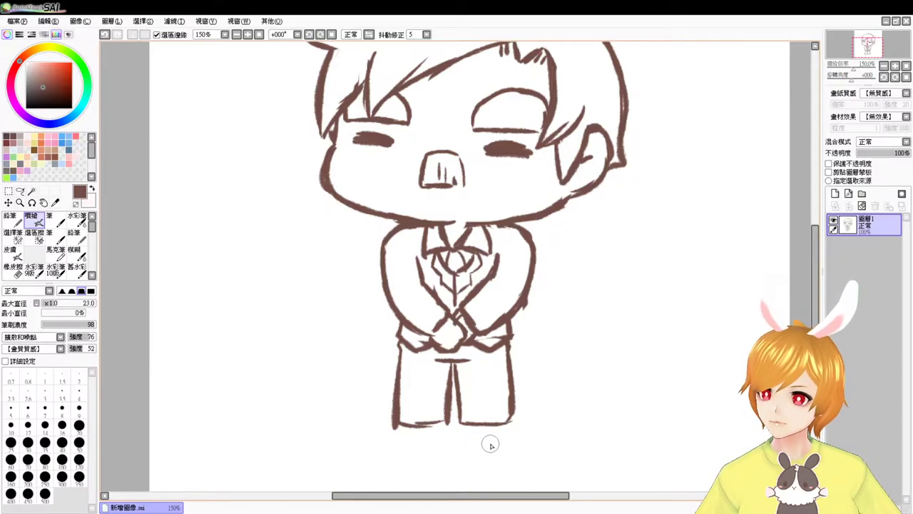
left_click_drag(413, 367, 415, 361)
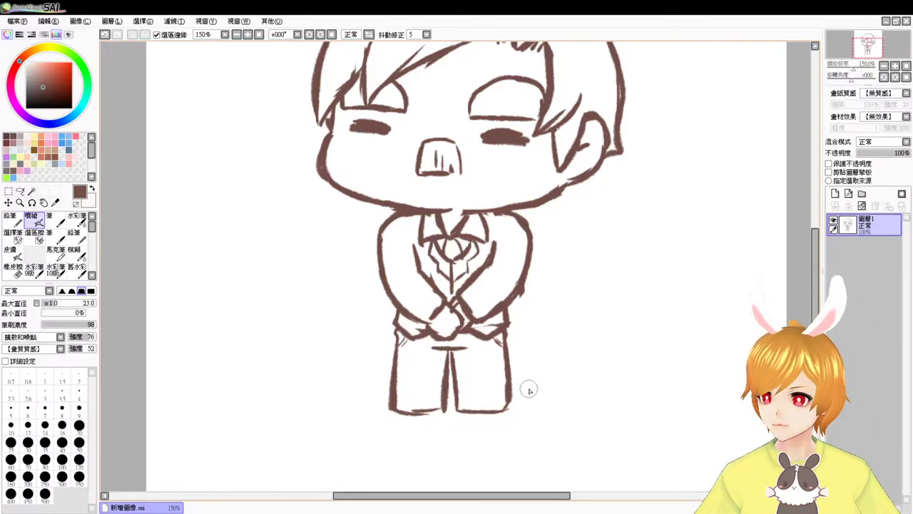
Erase the excess thickness along both outer trouser edges and add a short line above the crotch
key("e")
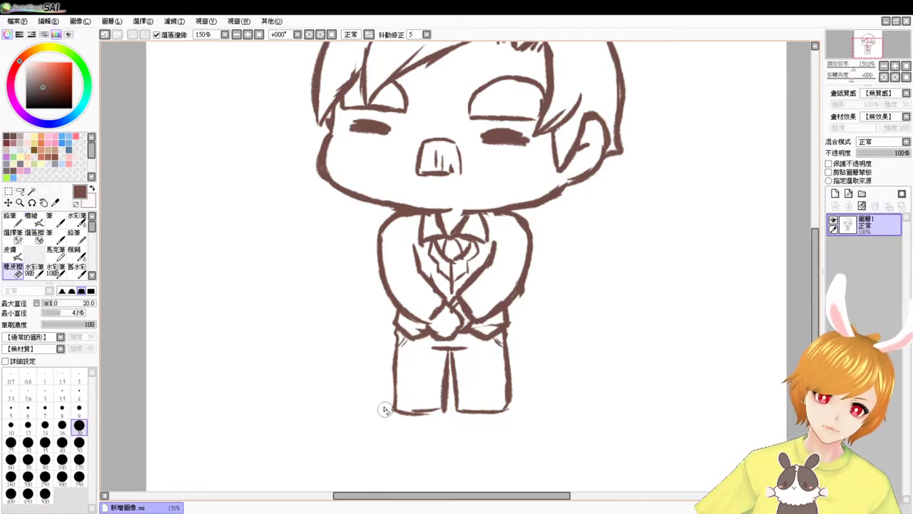
mouse_move(515, 361)
left_mouse_down()
mouse_move(517, 400)
mouse_move(512, 389)
mouse_move(508, 411)
mouse_move(513, 349)
mouse_move(518, 434)
left_mouse_up()
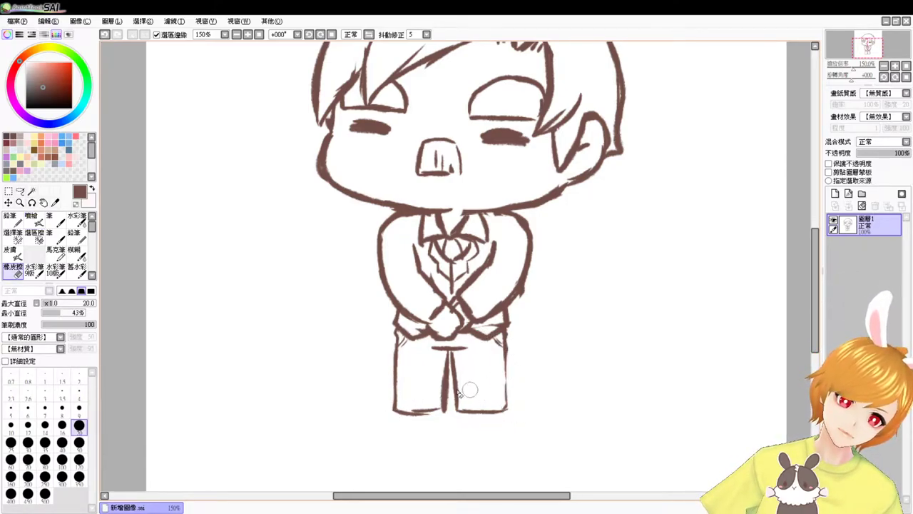
key("e")
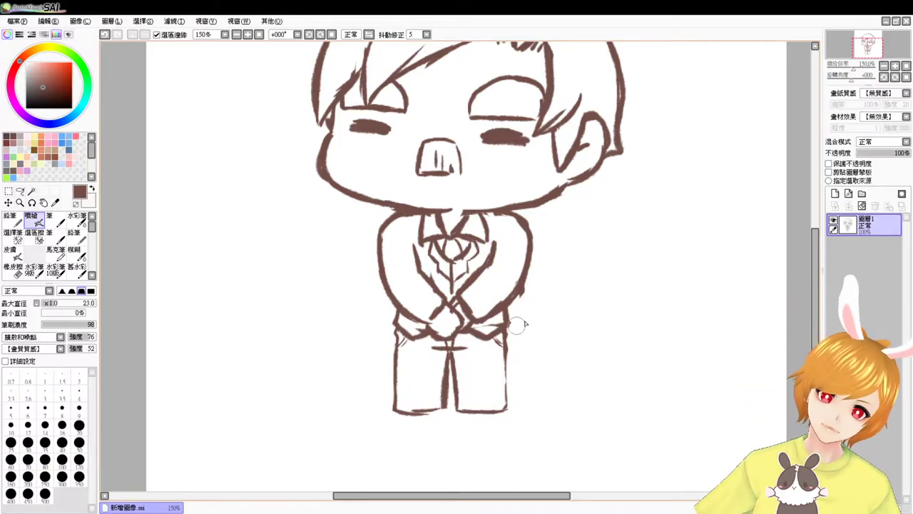
Trim and redraw the bottom corners of both trouser legs with slight creases at the outer edges
key("e")
left_click_drag(390, 408, 415, 418)
key("e")
mouse_move(393, 387)
left_mouse_down()
mouse_move(415, 414)
mouse_move(440, 411)
left_mouse_up()
mouse_move(505, 351)
left_mouse_down()
mouse_move(503, 404)
mouse_move(513, 399)
mouse_move(500, 421)
mouse_move(496, 412)
left_mouse_up()
key("e")
key("e")
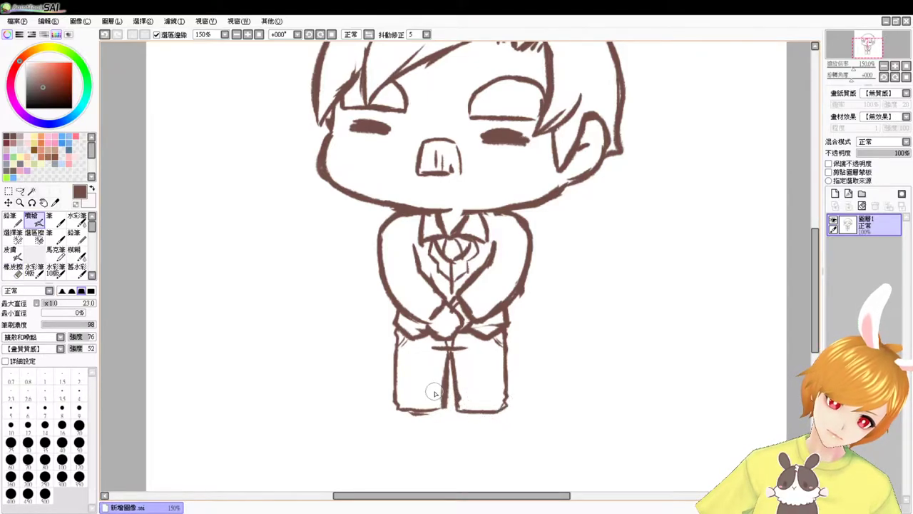
Draw a rounded shoe beneath each trouser leg
left_click_drag(496, 410, 498, 400)
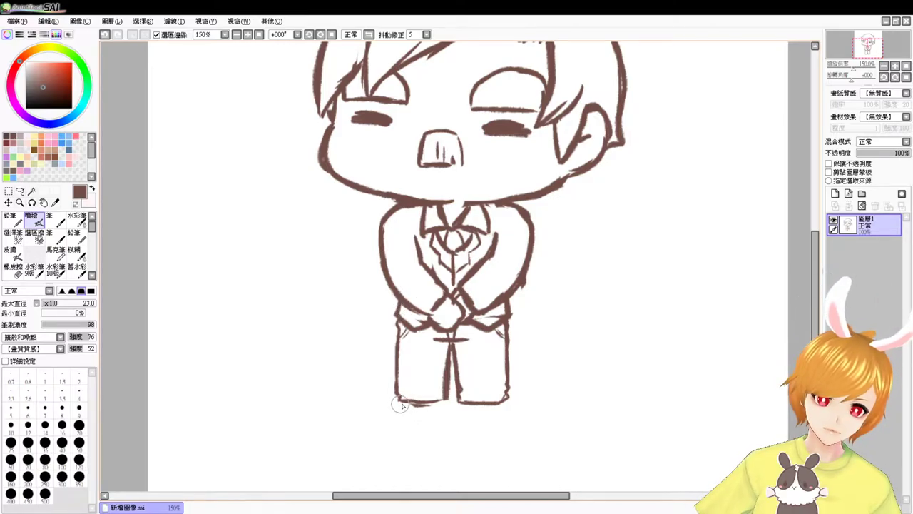
mouse_move(398, 402)
left_mouse_down()
mouse_move(387, 407)
mouse_move(400, 427)
mouse_move(438, 404)
mouse_move(421, 423)
mouse_move(473, 423)
mouse_move(506, 406)
mouse_move(511, 419)
mouse_move(497, 432)
mouse_move(512, 420)
mouse_move(496, 428)
left_mouse_up()
key("ctrl+z")
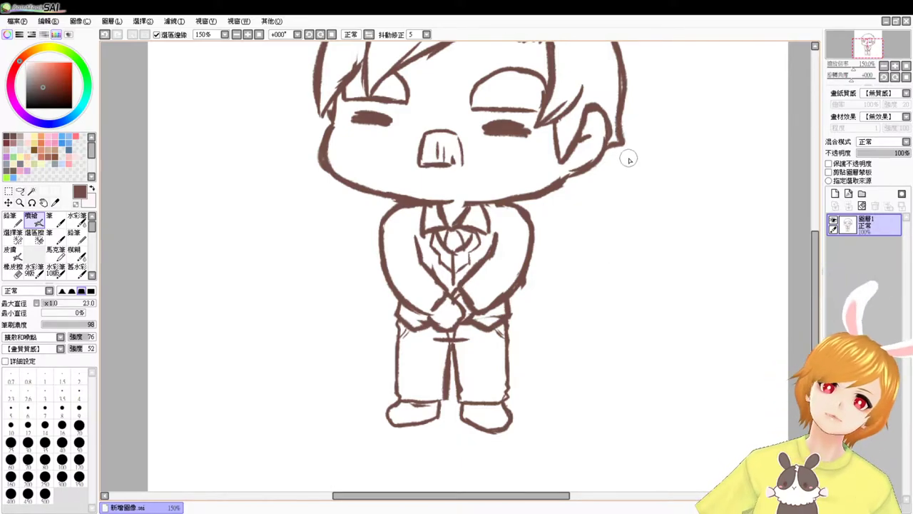
left_click(362, 2)
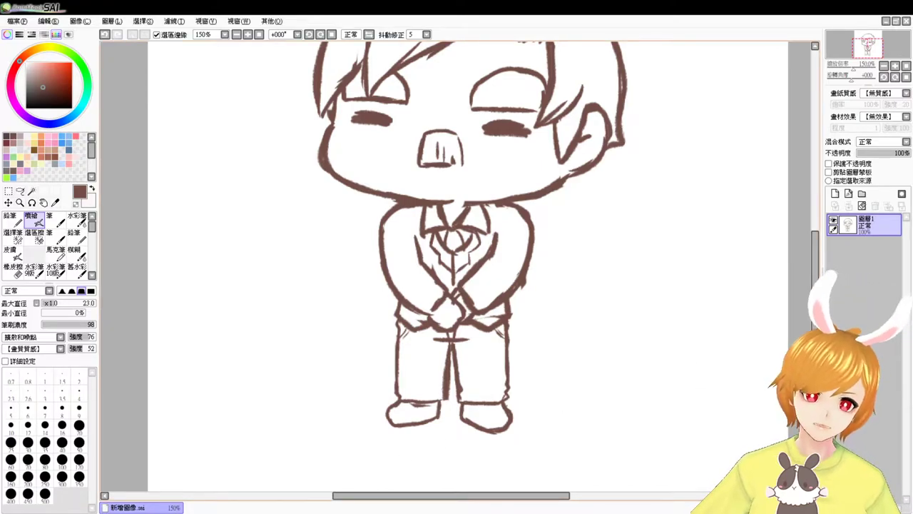
Erase the uneven hem of the left-hand trouser leg and redraw it as a clean line above the shoe
key("e")
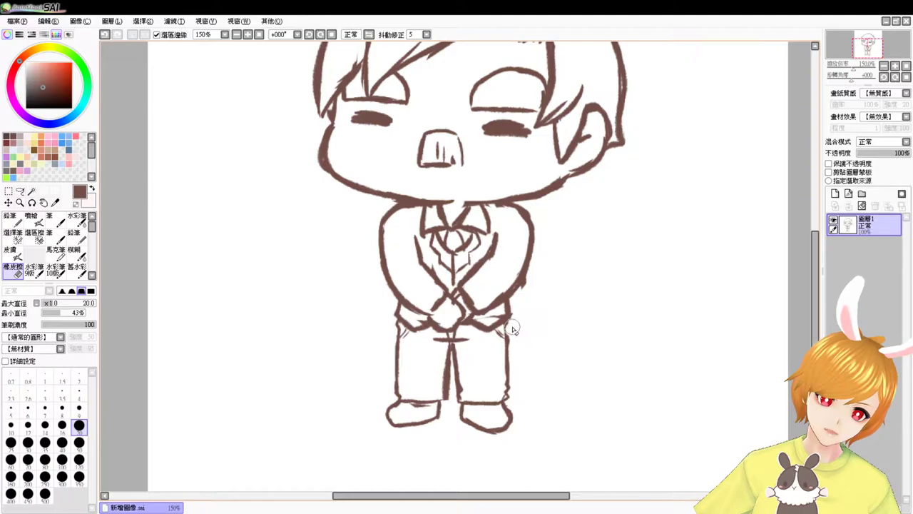
key("v")
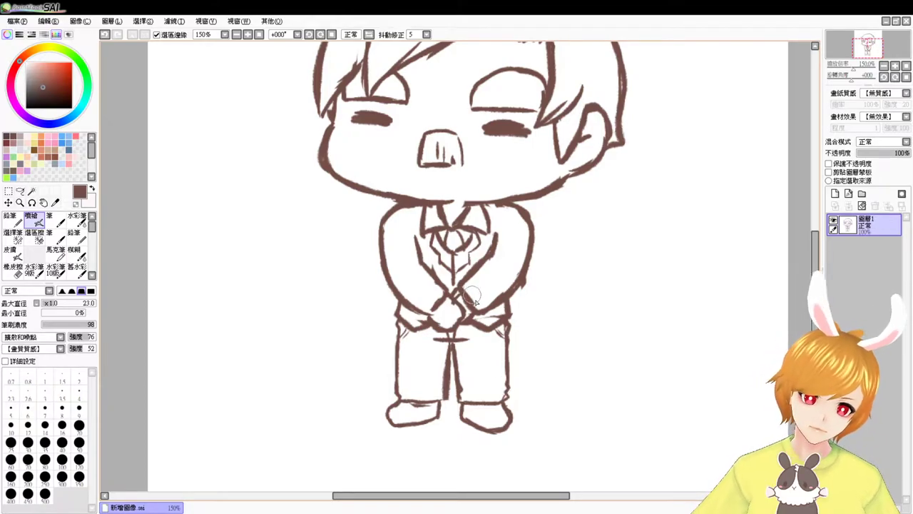
key("e")
left_click_drag(409, 407, 417, 408)
key("v")
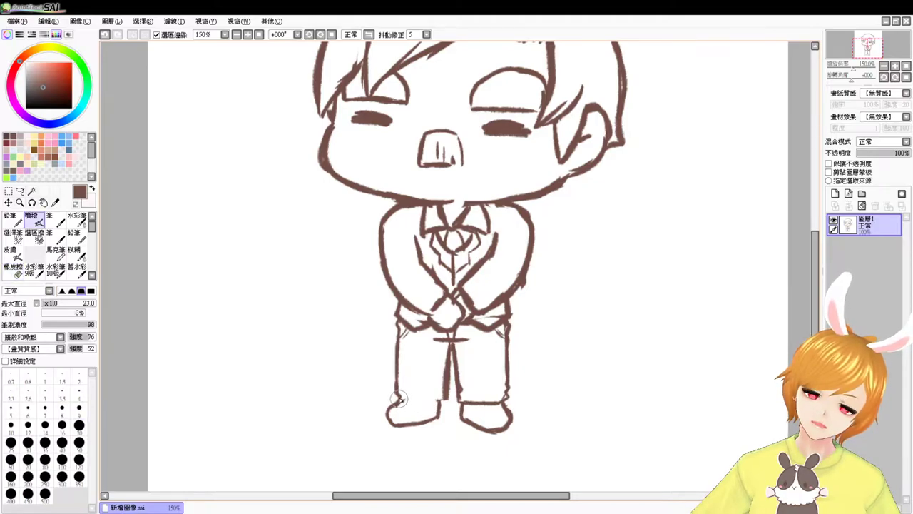
left_click_drag(399, 401, 440, 401)
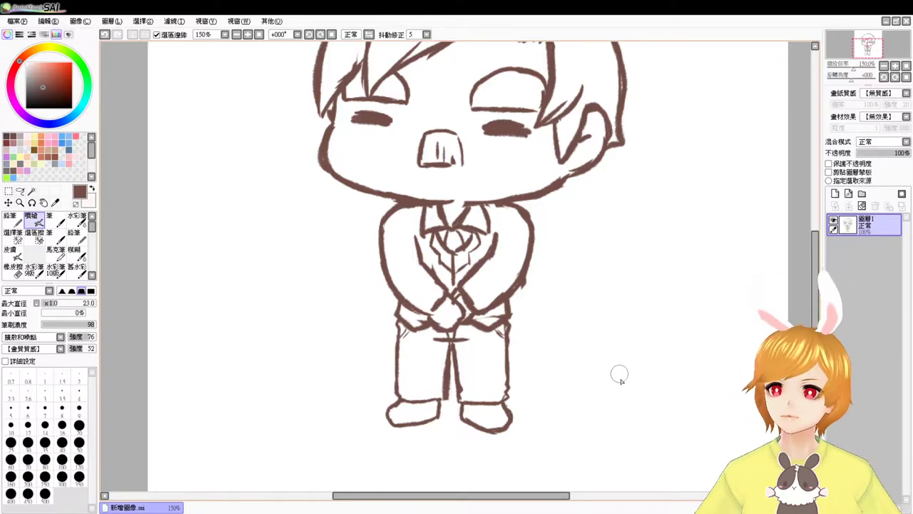
left_click_drag(581, 263, 599, 335)
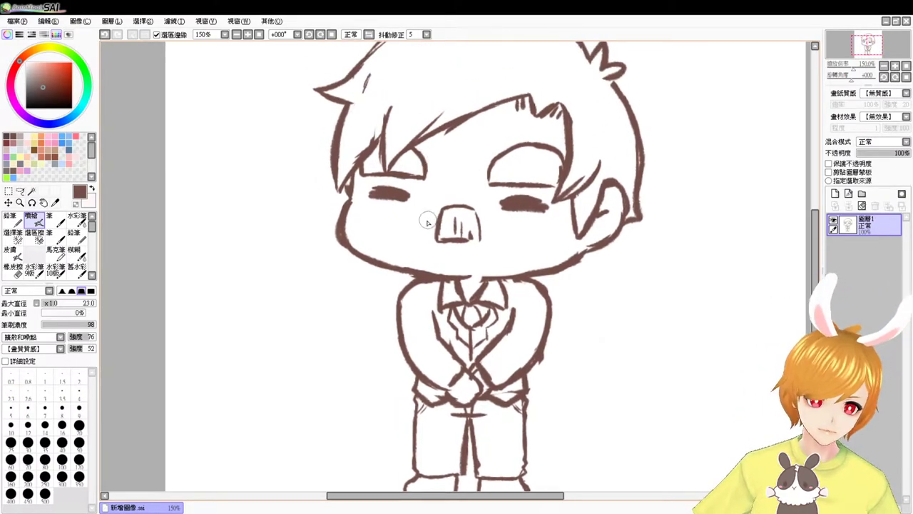
left_click(247, 35)
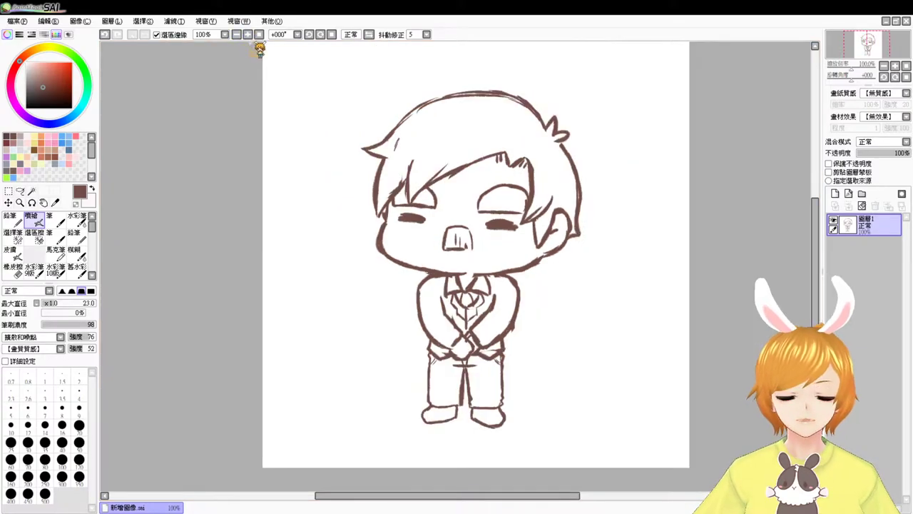
left_click(20, 191)
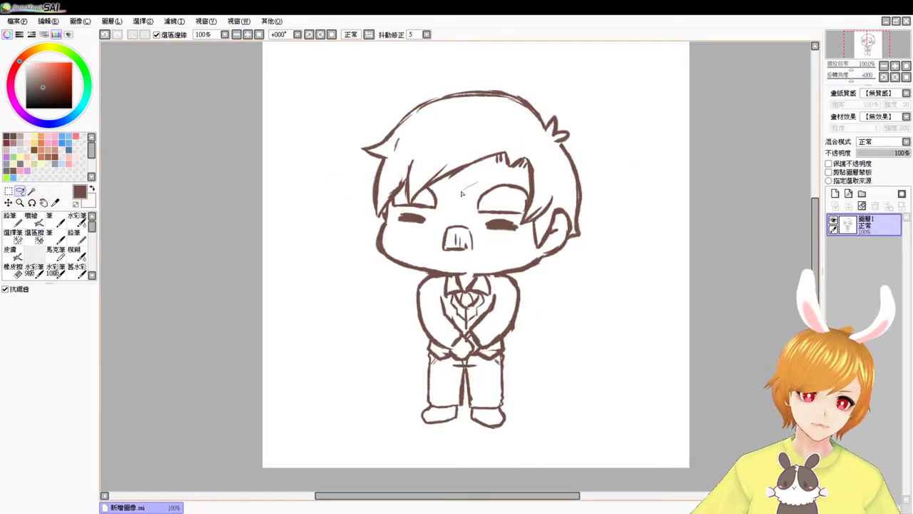
mouse_move(436, 236)
left_mouse_down()
mouse_move(435, 251)
mouse_move(454, 263)
left_mouse_up()
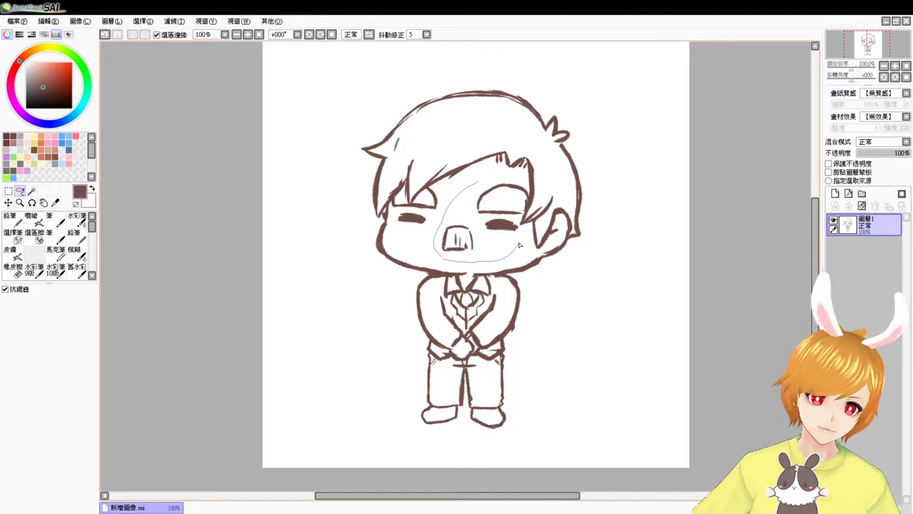
left_click_drag(521, 242, 510, 259)
key("ctrl+d")
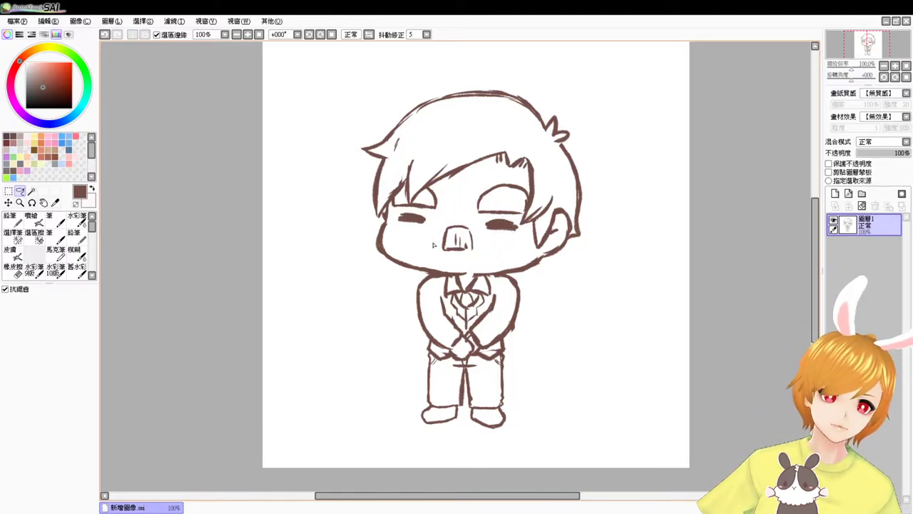
Redraw the left-hand cheek and jaw slightly further inward and erase the old face outline outside it
left_click(32, 217)
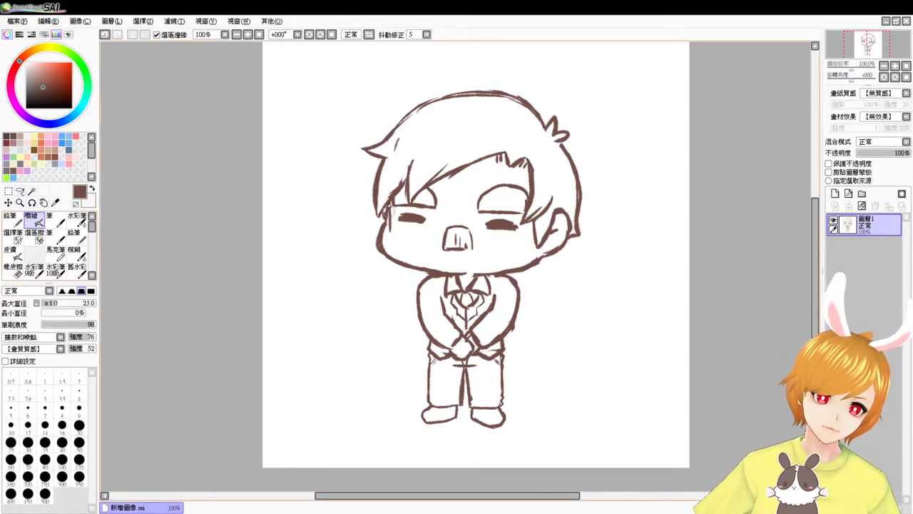
left_click_drag(387, 257, 429, 269)
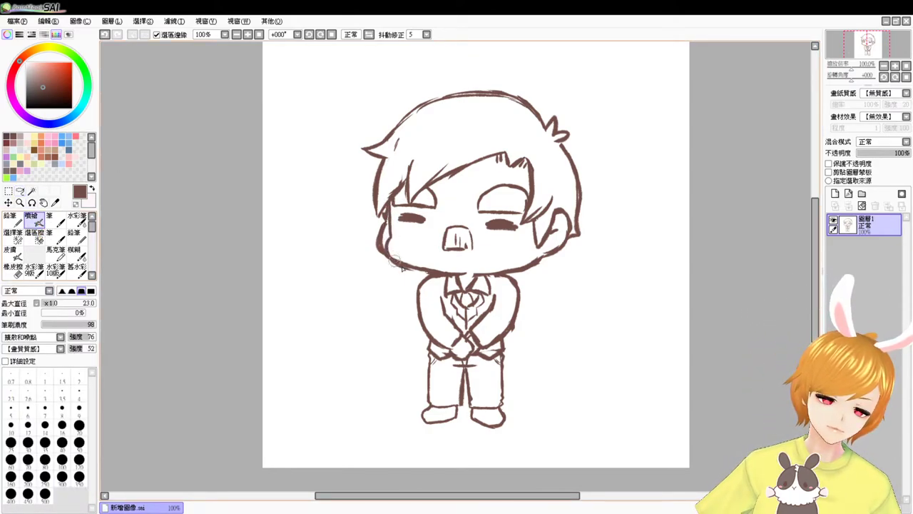
key("e")
key("b")
Erase both eyes and the mouth, leaving the face empty beneath the fringe
key("e")
mouse_move(402, 216)
left_mouse_down()
mouse_move(440, 216)
mouse_move(430, 219)
mouse_move(439, 224)
mouse_move(440, 216)
mouse_move(449, 251)
mouse_move(463, 251)
mouse_move(480, 211)
mouse_move(497, 236)
mouse_move(511, 199)
left_mouse_up()
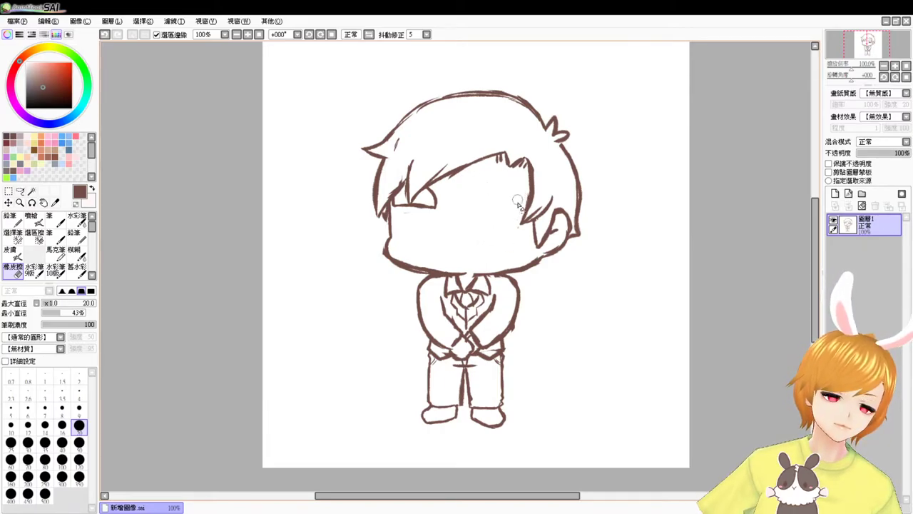
left_click_drag(442, 207, 427, 211)
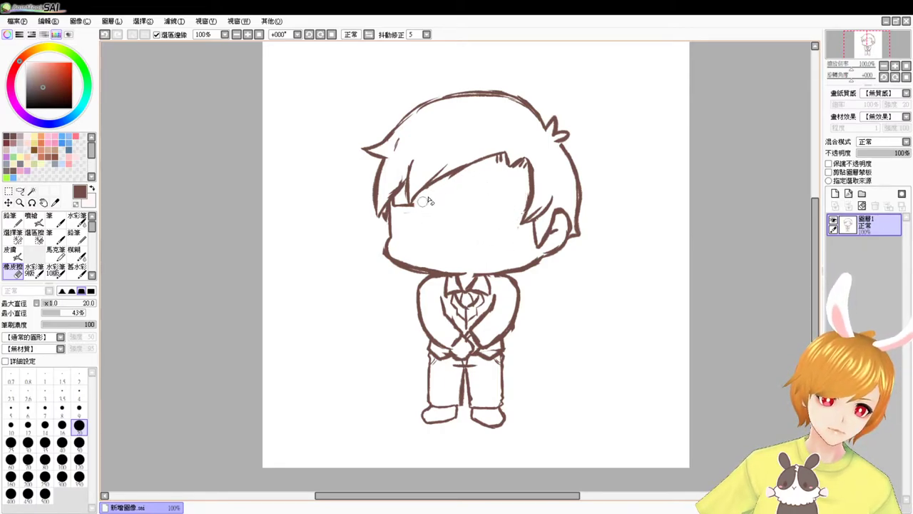
Draw a small open mouth with a rounded top and flat base low on the face at 150% zoom
key("b")
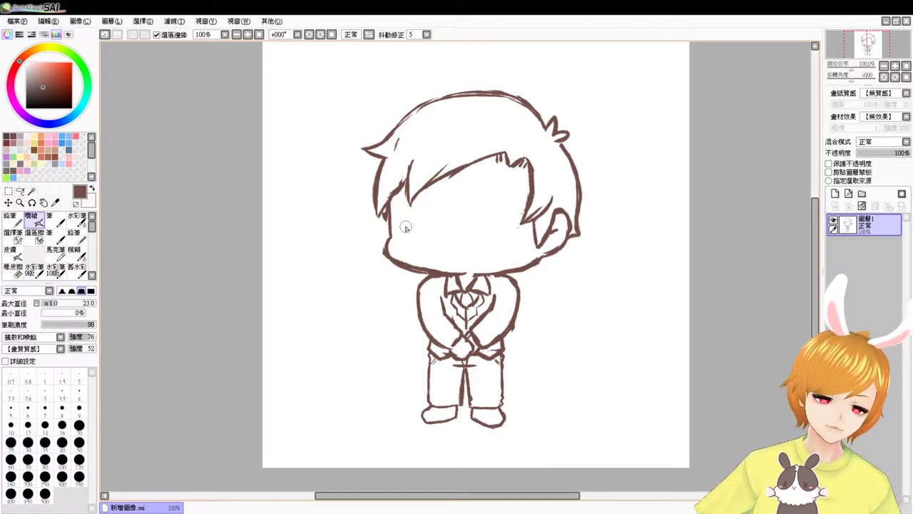
left_click(407, 230, "ctrl")
left_click_drag(714, 289, 728, 301)
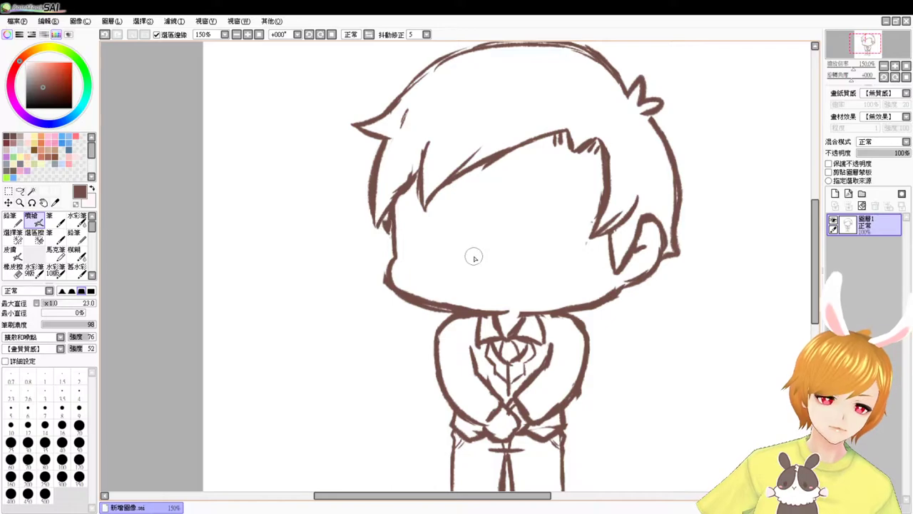
mouse_move(490, 245)
left_mouse_down()
mouse_move(489, 285)
mouse_move(516, 255)
mouse_move(482, 262)
mouse_move(517, 275)
mouse_move(490, 280)
mouse_move(523, 284)
left_mouse_up()
key("ctrl+z")
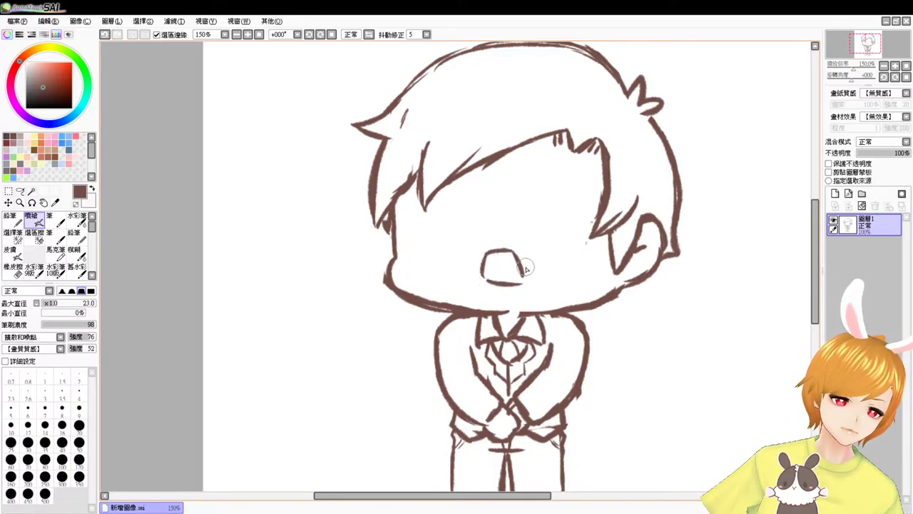
Draw a short thick iris bar for each eye and arched eyelids above them, partly covered by the hair
left_click_drag(425, 239, 465, 241)
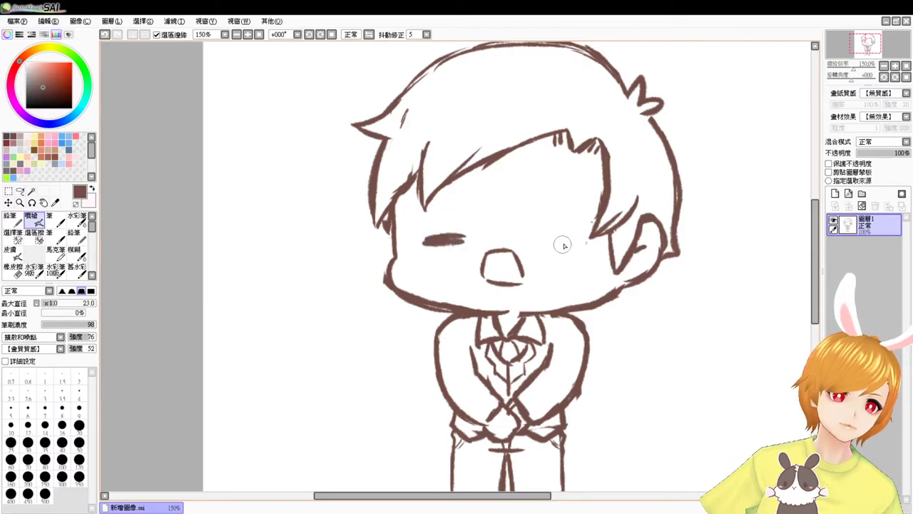
mouse_move(544, 241)
left_mouse_down()
mouse_move(581, 245)
mouse_move(572, 243)
left_mouse_up()
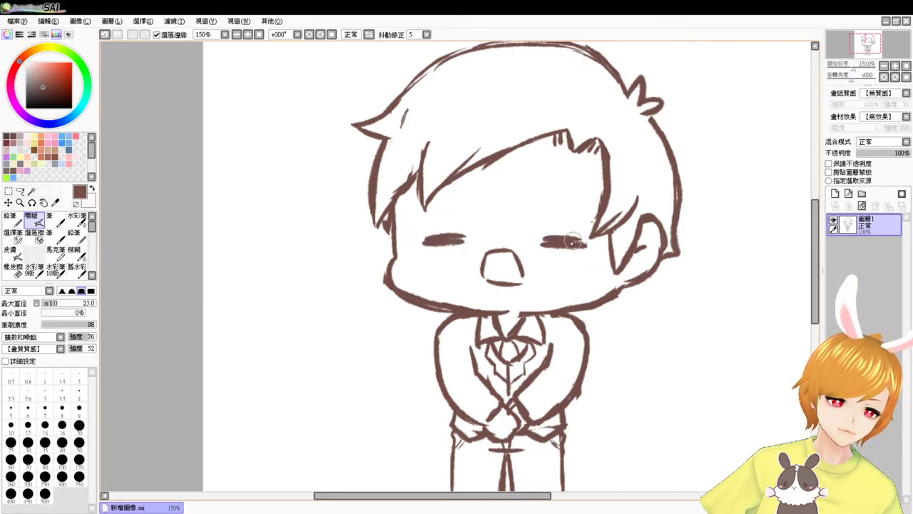
mouse_move(414, 191)
left_mouse_down()
mouse_move(410, 204)
mouse_move(422, 215)
left_mouse_up()
left_click_drag(451, 185, 461, 189)
left_click_drag(411, 211, 470, 205)
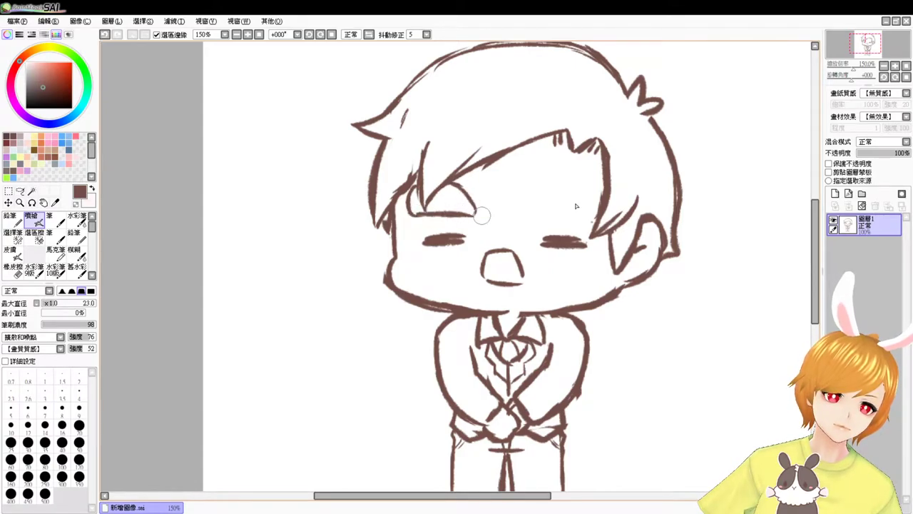
mouse_move(537, 211)
left_mouse_down()
mouse_move(564, 193)
mouse_move(600, 199)
mouse_move(589, 193)
mouse_move(604, 190)
left_mouse_up()
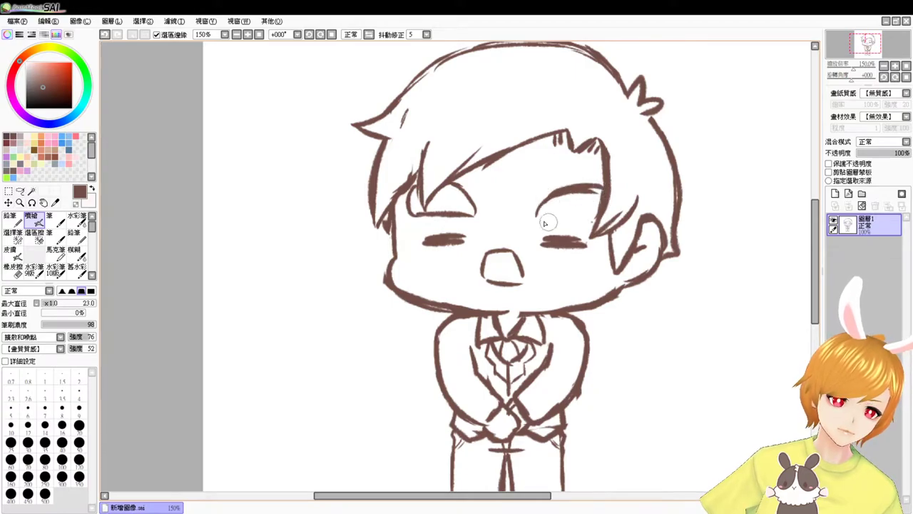
Thicken and even out the solid iris bars of both eyes
key("e")
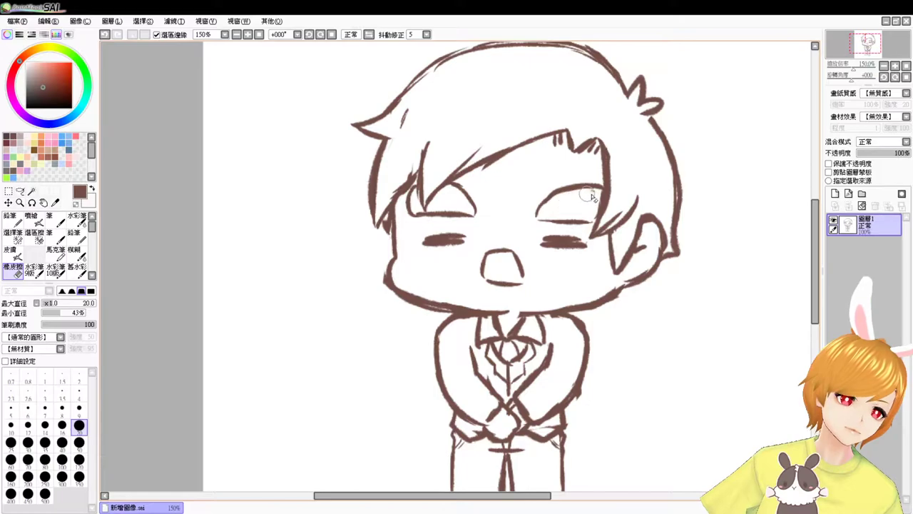
key("b")
left_click_drag(424, 234, 455, 242)
left_click_drag(541, 242, 582, 245)
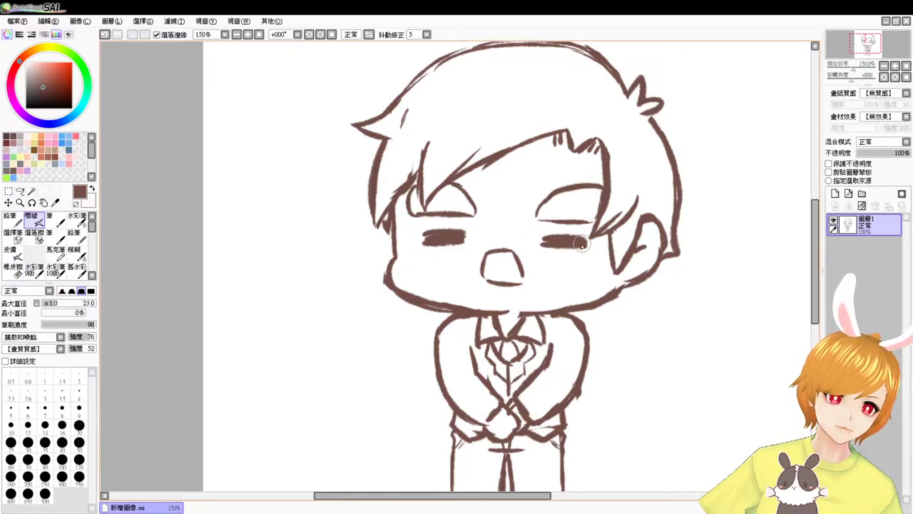
Erase the stray strokes beside the left-hand cheek and redraw the side hair and face edge running past the eye
key("e")
mouse_move(389, 208)
left_mouse_down()
mouse_move(400, 181)
mouse_move(377, 212)
mouse_move(375, 173)
mouse_move(386, 251)
left_mouse_up()
key("b")
mouse_move(418, 188)
left_mouse_down()
mouse_move(392, 242)
mouse_move(391, 220)
left_mouse_up()
key("e")
key("e")
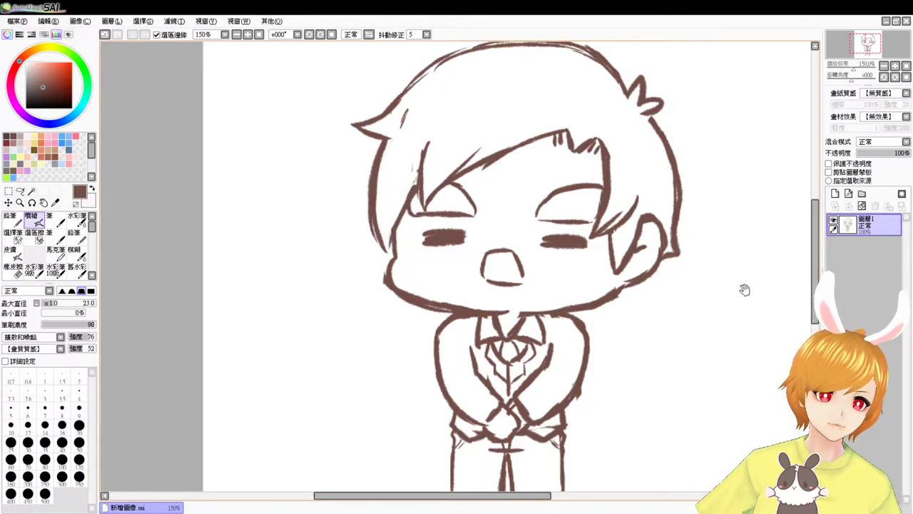
Add short vertical lines inside the mouth and touch up the left-hand jaw outline
left_click_drag(743, 288, 730, 265)
mouse_move(491, 238)
left_mouse_down()
mouse_move(493, 257)
mouse_move(503, 255)
left_mouse_up()
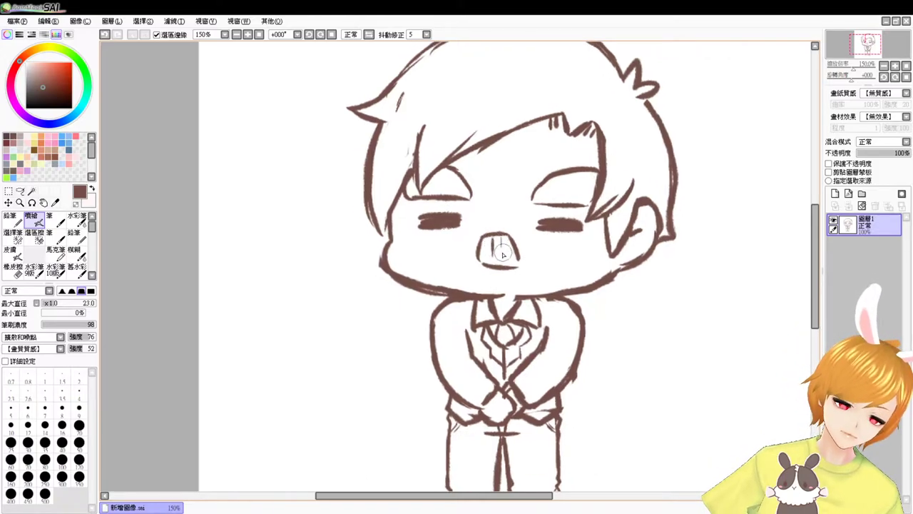
left_click_drag(520, 346, 509, 285)
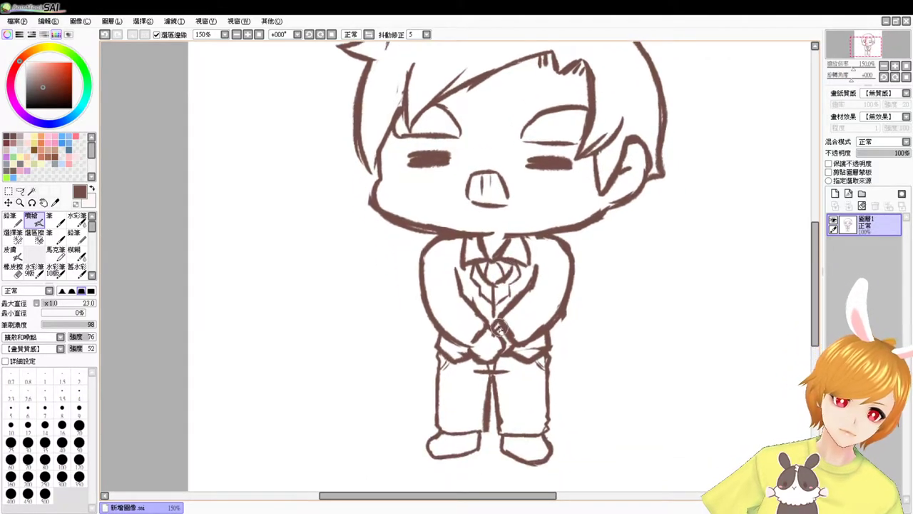
key("e")
left_click_drag(404, 208, 469, 222)
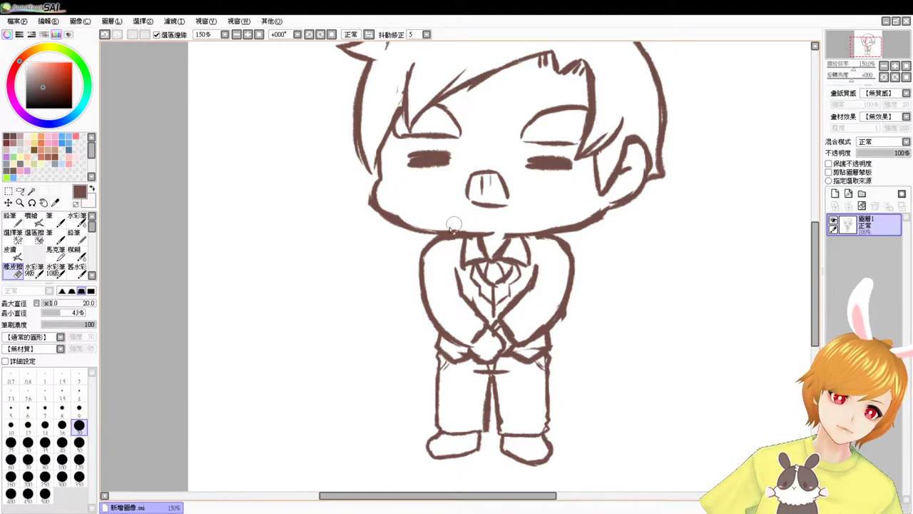
key("e")
key("e")
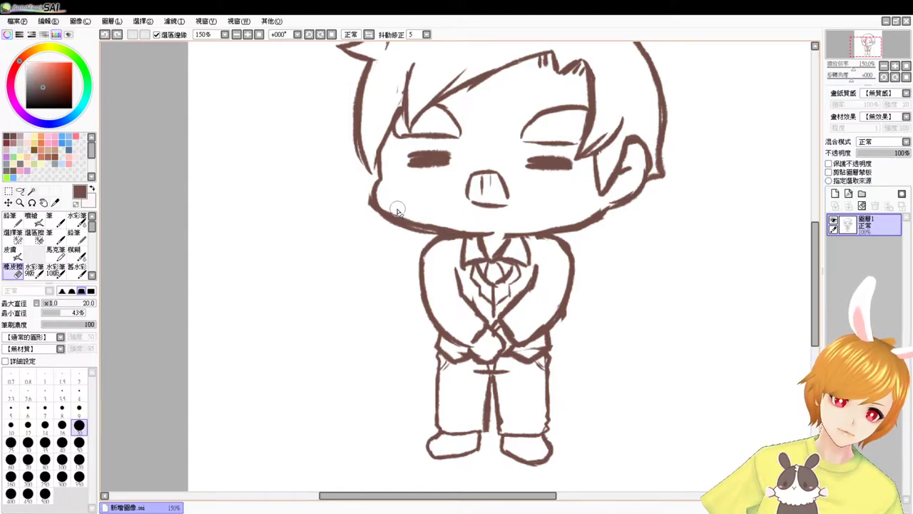
key("e")
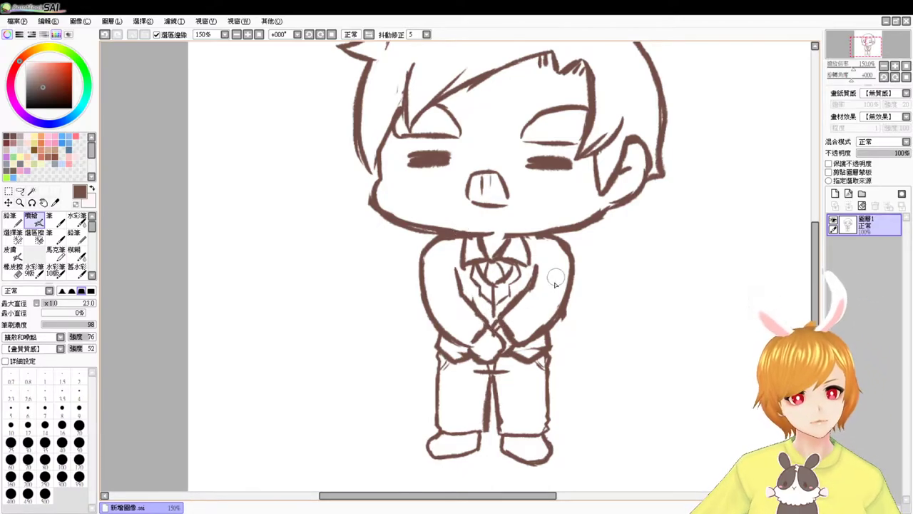
Erase the jacket lapels, both forearms and the joined hands, keeping the collar and tie
key("e")
mouse_move(537, 294)
left_mouse_down()
mouse_move(494, 321)
mouse_move(474, 317)
mouse_move(487, 343)
left_mouse_up()
left_click_drag(445, 261, 464, 302)
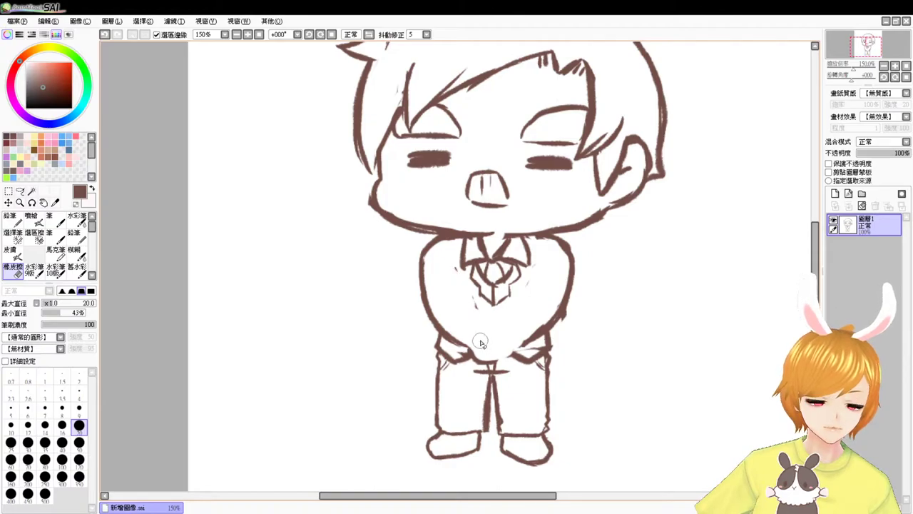
mouse_move(476, 350)
left_mouse_down()
mouse_move(537, 322)
mouse_move(548, 284)
mouse_move(560, 316)
left_mouse_up()
left_click_drag(463, 331, 457, 333)
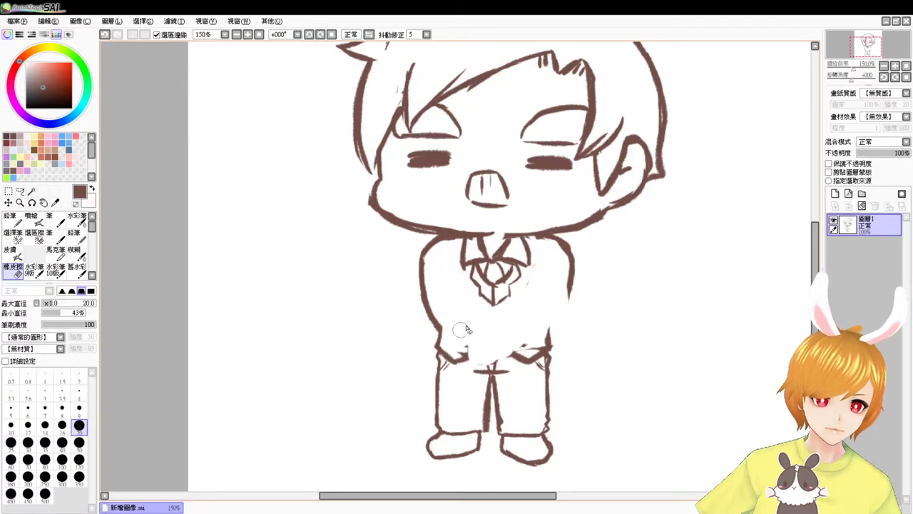
Erase the lower left-hand sleeve outline and draw the jacket's side edge from the armpit down to the hem
key("b")
key("e")
left_click_drag(435, 311, 430, 333)
key("b")
mouse_move(436, 265)
left_mouse_down()
mouse_move(442, 289)
mouse_move(435, 268)
mouse_move(438, 350)
left_mouse_up()
key("ctrl+z")
Redraw the left-hand sleeve as an arm tucked behind the back, and add the jacket's centre front line and lower hem
key("e")
mouse_move(424, 273)
left_mouse_down()
mouse_move(421, 308)
mouse_move(431, 244)
mouse_move(415, 282)
left_mouse_up()
key("b")
mouse_move(420, 250)
left_mouse_down()
mouse_move(412, 298)
mouse_move(426, 305)
left_mouse_up()
mouse_move(493, 304)
left_mouse_down()
mouse_move(492, 346)
mouse_move(465, 359)
mouse_move(477, 354)
left_mouse_up()
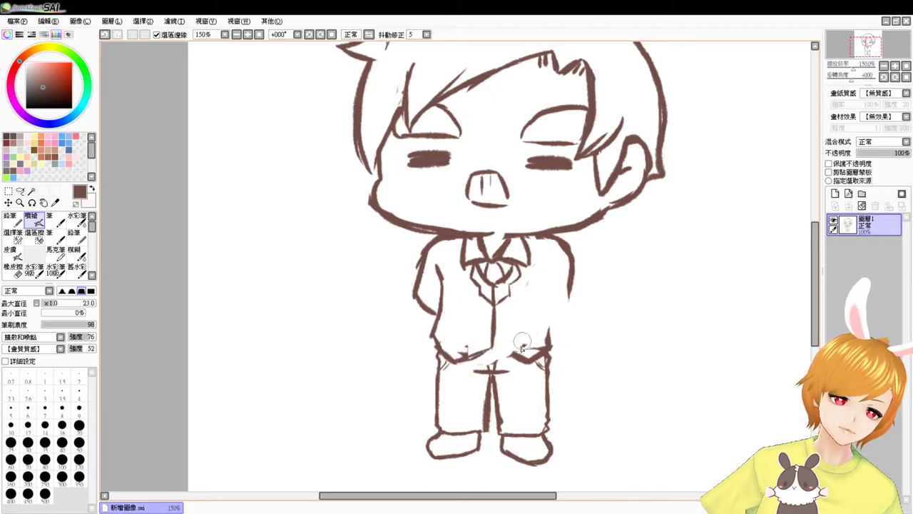
Erase the right-hand sleeve and draw a sloping shoulder line and the jacket's right-hand side edge down to the hem
key("e")
left_click_drag(571, 274, 572, 308)
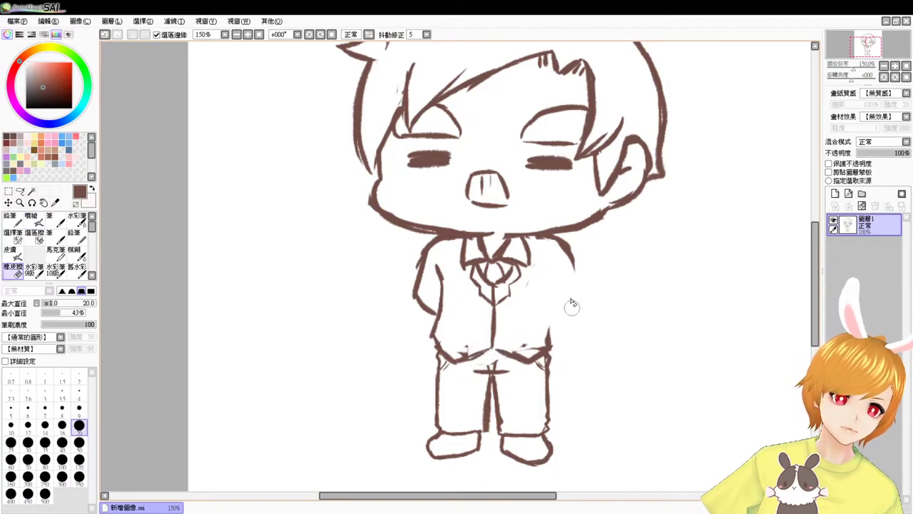
key("e")
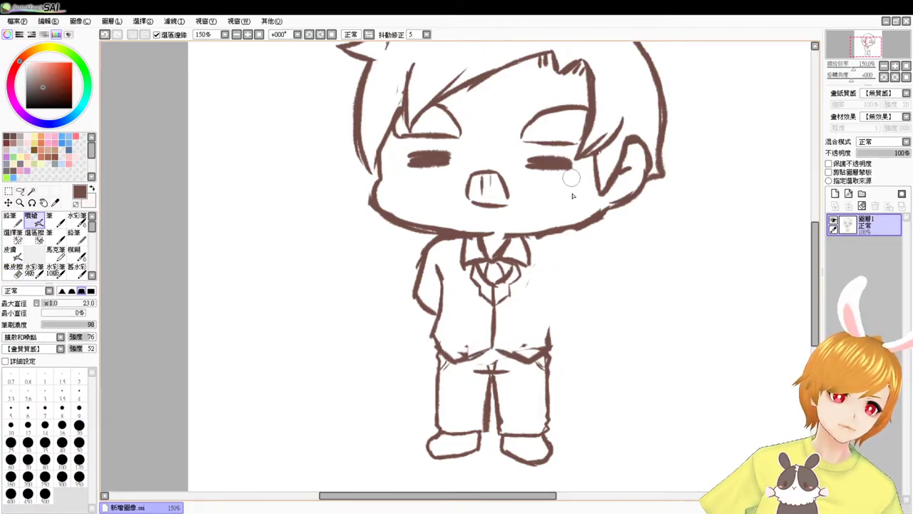
mouse_move(543, 235)
left_mouse_down()
mouse_move(574, 267)
mouse_move(566, 278)
mouse_move(545, 264)
mouse_move(539, 276)
mouse_move(549, 335)
left_mouse_up()
Replace the jacket's centre front line with one slightly further left and add two round buttons beside it
key("e")
mouse_move(492, 307)
left_mouse_down()
mouse_move(491, 341)
mouse_move(492, 321)
left_mouse_up()
key("b")
left_click_drag(487, 286, 488, 350)
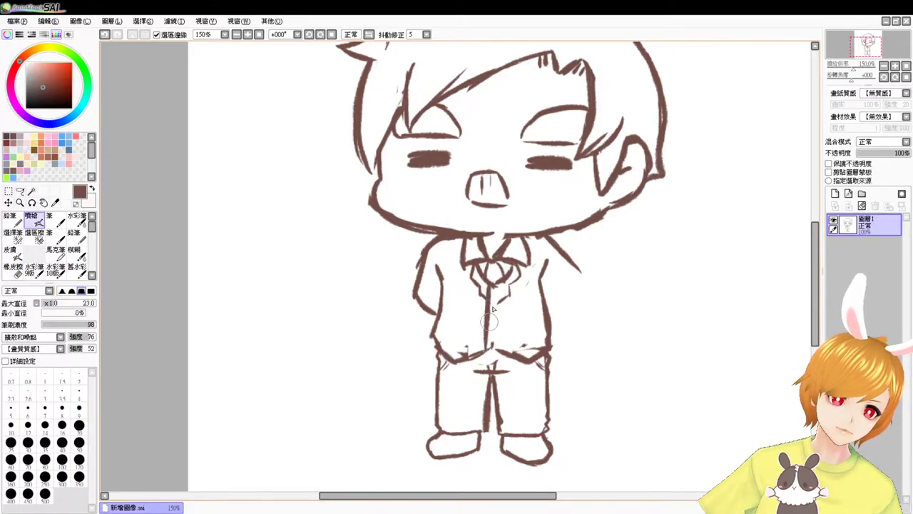
mouse_move(492, 309)
left_mouse_down()
mouse_move(505, 299)
mouse_move(497, 330)
left_mouse_up()
Redraw the left-hand sleeve with a sloping shoulder and a bent elbow tucked behind the back
key("e")
mouse_move(423, 294)
left_mouse_down()
mouse_move(424, 251)
mouse_move(439, 244)
mouse_move(414, 263)
mouse_move(452, 241)
mouse_move(415, 257)
mouse_move(445, 239)
mouse_move(438, 270)
left_mouse_up()
key("b")
key("e")
key("b")
mouse_move(453, 236)
left_mouse_down()
mouse_move(411, 292)
mouse_move(418, 274)
mouse_move(419, 309)
mouse_move(410, 295)
mouse_move(429, 323)
left_mouse_up()
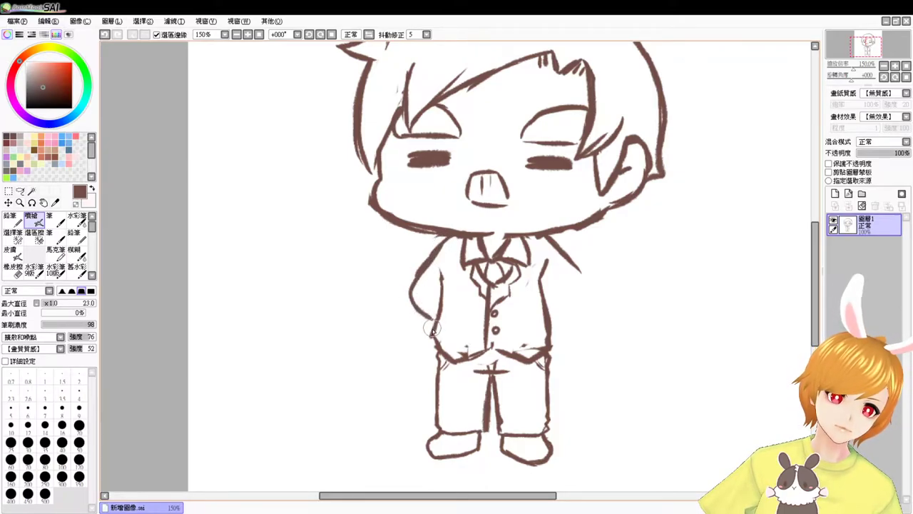
key("ctrl+z")
key("ctrl+z")
mouse_move(437, 246)
left_mouse_down()
mouse_move(419, 271)
mouse_move(435, 316)
left_mouse_up()
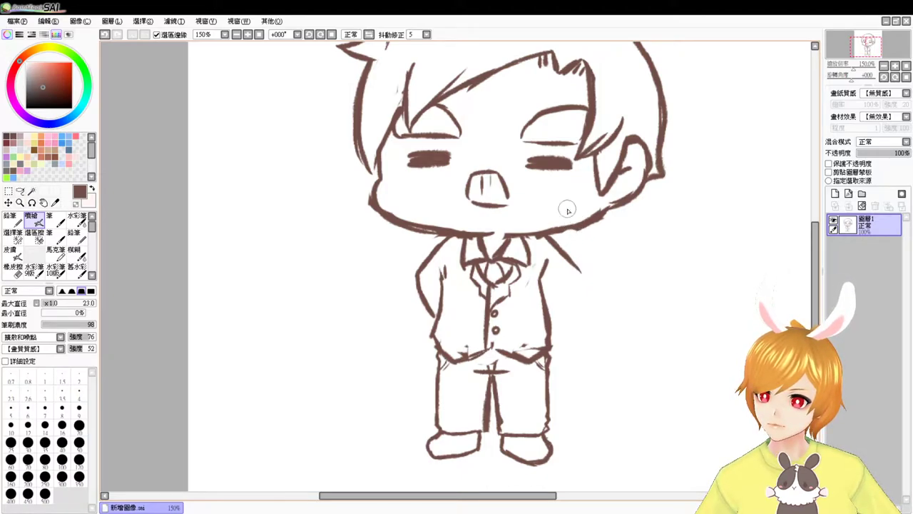
Erase the right-hand shoulder line and trim the top of the jacket's side edge below it
key("e")
left_click_drag(553, 242, 577, 267)
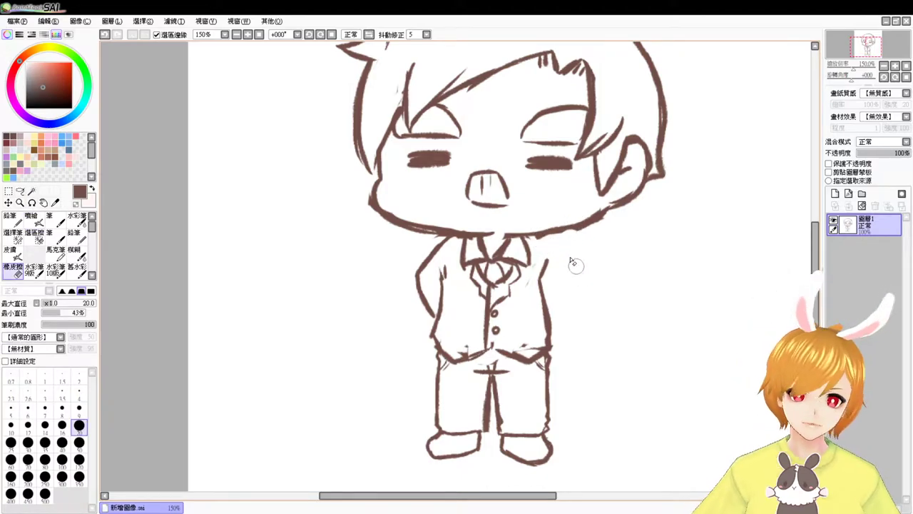
key("e")
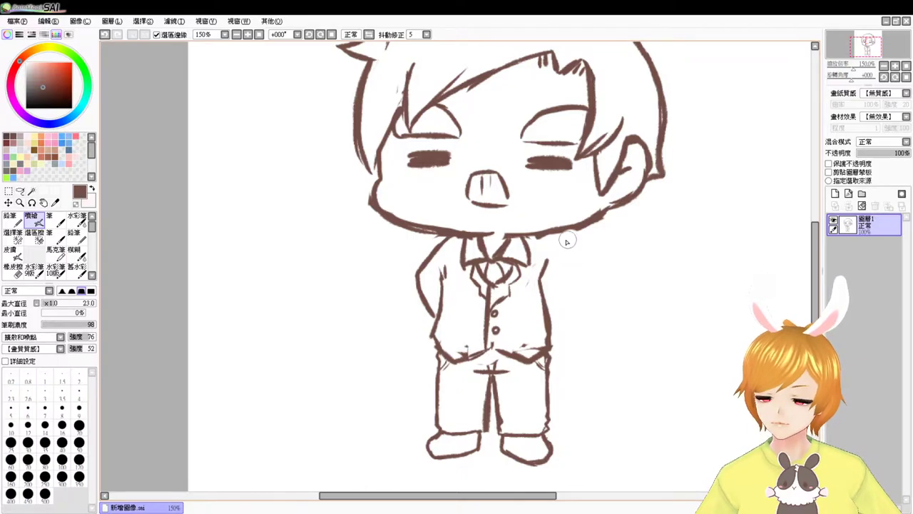
key("e")
left_click_drag(548, 257, 542, 272)
key("e")
Draw the right-hand arm bent at the elbow, with the forearm raised outward and a rounded end
left_click_drag(537, 237, 574, 281)
left_click_drag(547, 309, 569, 316)
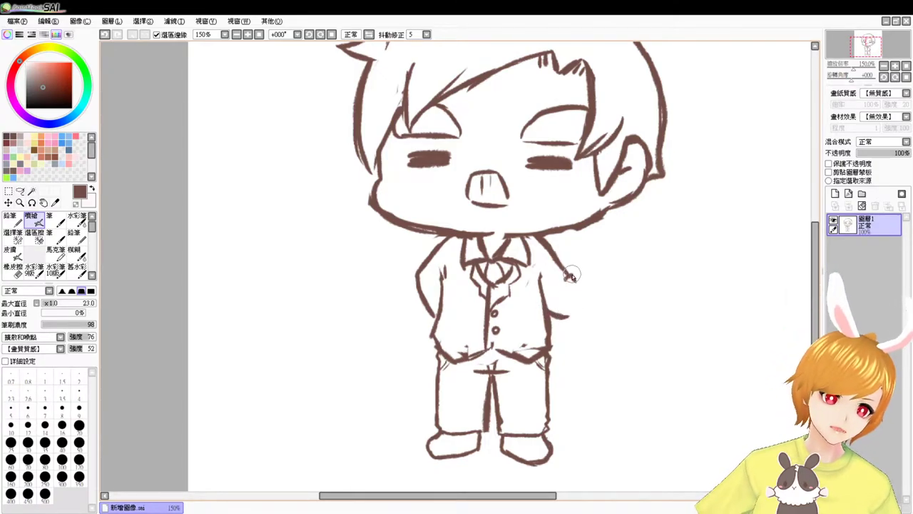
mouse_move(575, 275)
left_mouse_down()
mouse_move(603, 260)
mouse_move(618, 291)
left_mouse_up()
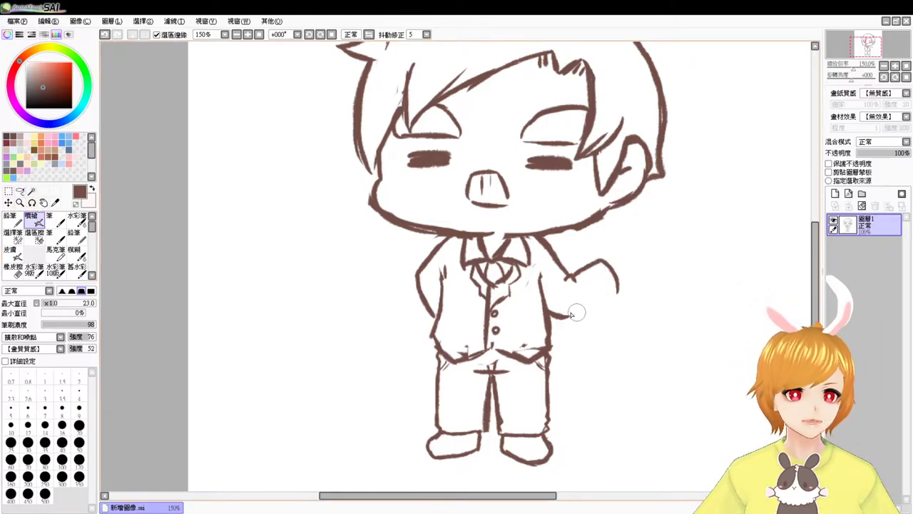
mouse_move(551, 314)
left_mouse_down()
mouse_move(574, 316)
mouse_move(617, 291)
left_mouse_up()
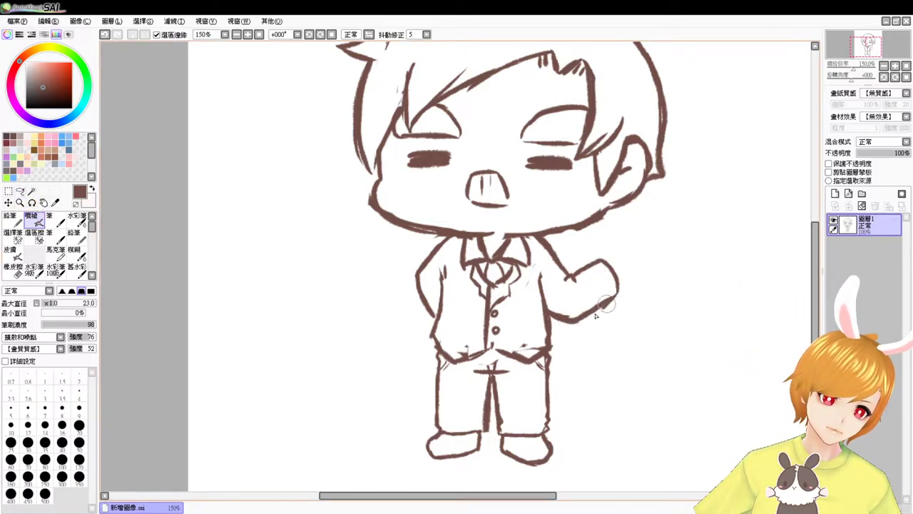
Lasso the legs, shoes and jacket hem, move them up and squash them vertically to shorten the lower body
left_click(19, 191)
mouse_move(411, 330)
left_mouse_down()
mouse_move(442, 457)
mouse_move(440, 448)
left_mouse_up()
mouse_move(418, 336)
left_mouse_down()
mouse_move(490, 341)
mouse_move(562, 464)
mouse_move(401, 473)
left_mouse_up()
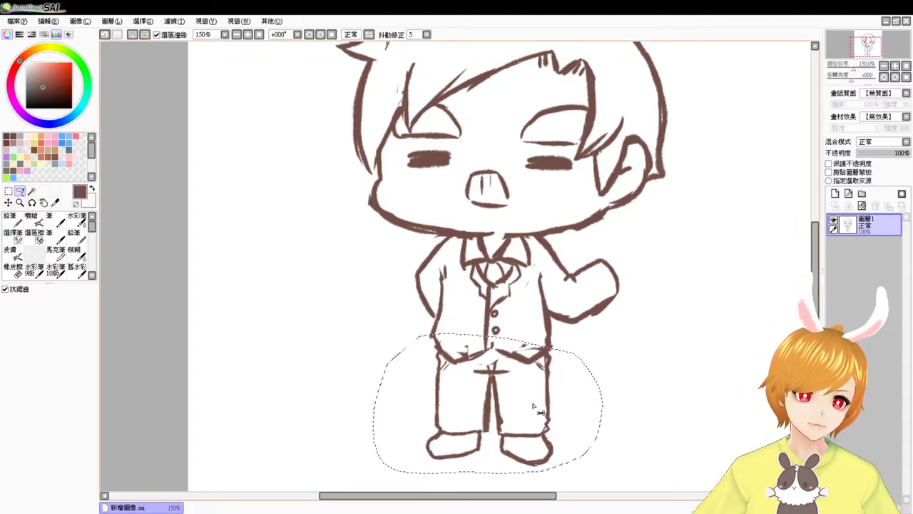
key("ctrl+t")
left_click_drag(537, 404, 535, 391)
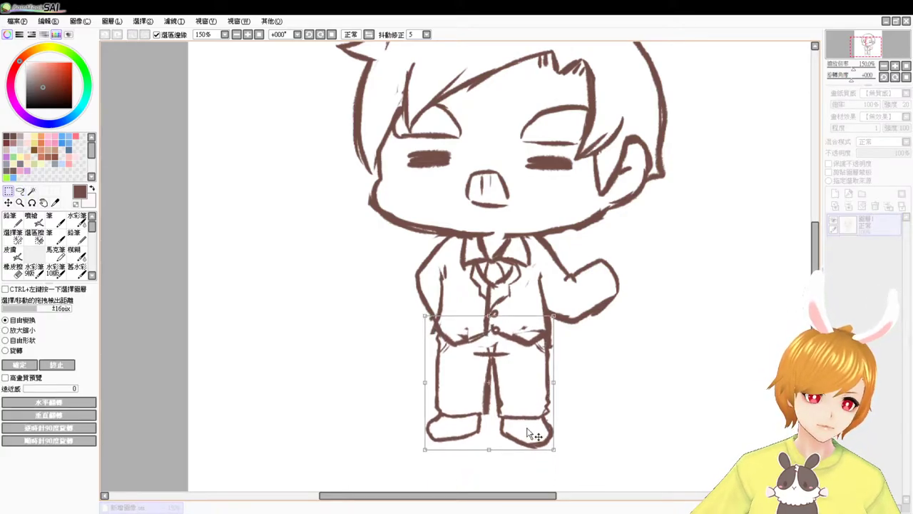
left_click_drag(489, 447, 490, 435)
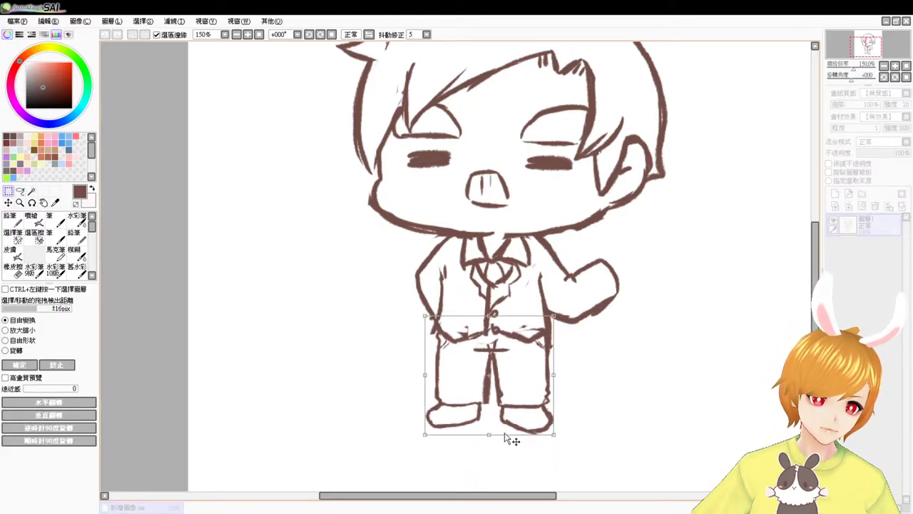
key("Return")
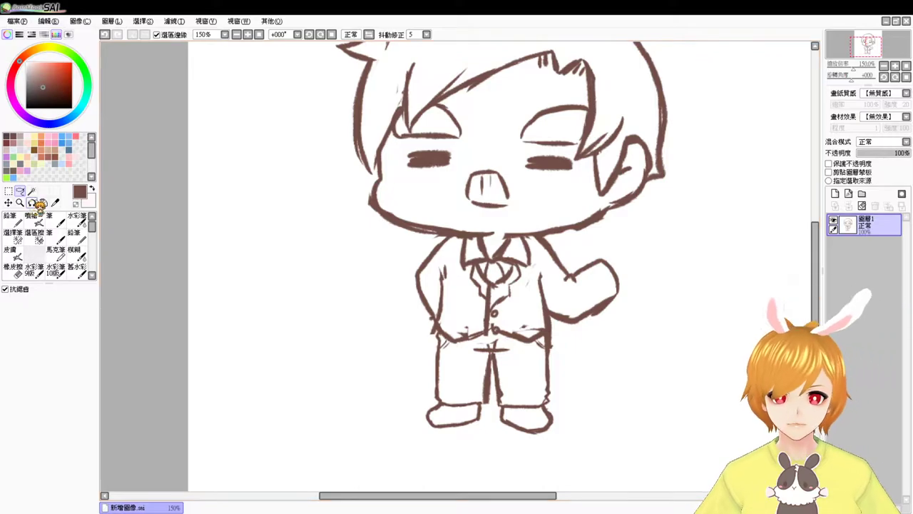
Redraw the jacket buttons as two small solid dots and replace the trouser waist line with one just below the hem
key("e")
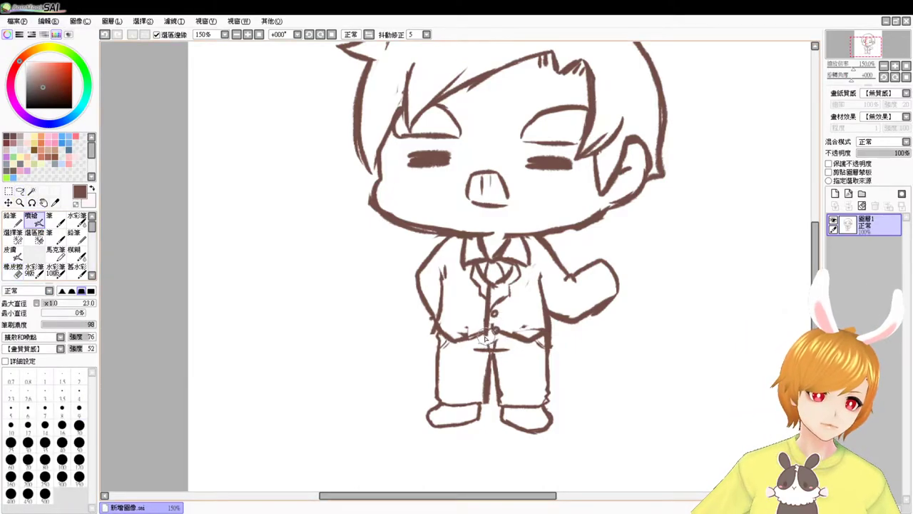
key("v")
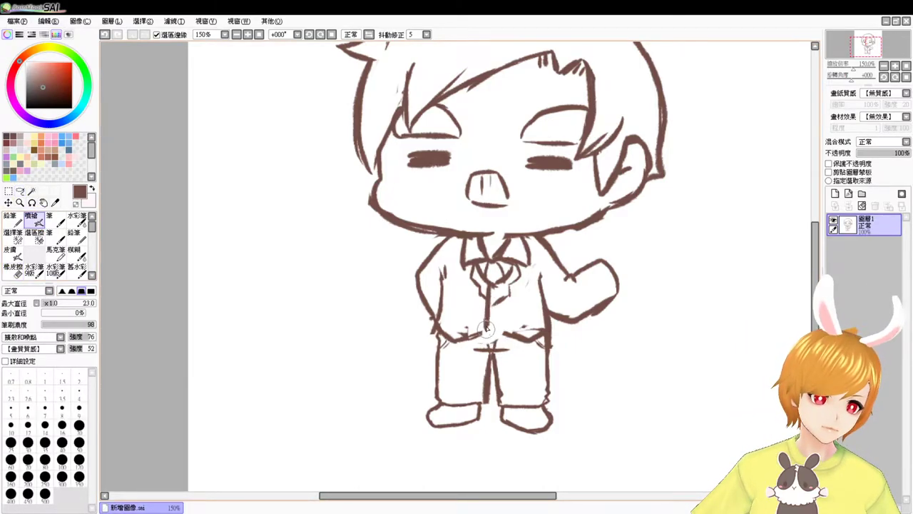
left_click(494, 312)
left_click(495, 322)
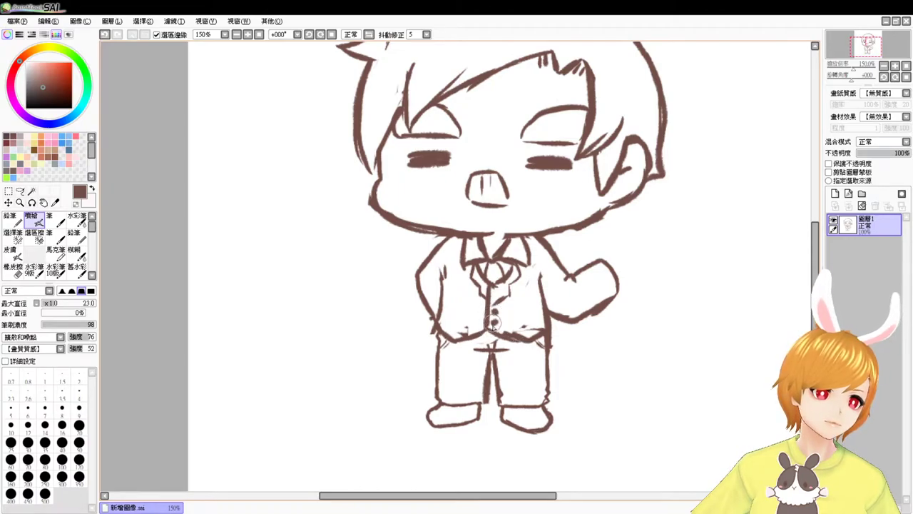
key("e")
mouse_move(476, 348)
left_mouse_down()
mouse_move(510, 348)
mouse_move(491, 341)
mouse_move(495, 358)
left_mouse_up()
key("v")
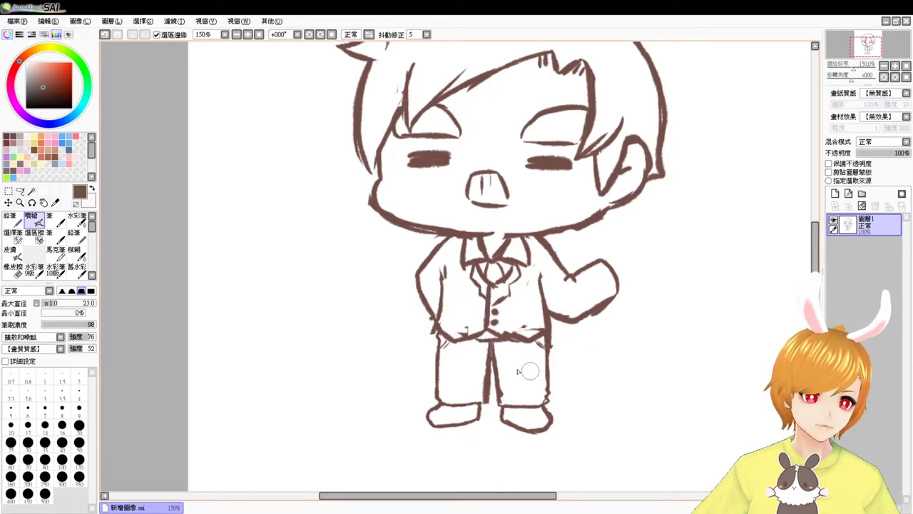
Erase the straight trouser outlines and redraw both legs tapering towards the ankles
key("e")
left_click_drag(501, 397, 500, 376)
left_click_drag(550, 359, 546, 391)
left_click_drag(440, 353, 437, 403)
left_click_drag(490, 358, 487, 385)
key("b")
left_click_drag(490, 345, 480, 398)
left_click_drag(436, 329, 443, 397)
mouse_move(439, 355)
left_mouse_down()
mouse_move(447, 399)
mouse_move(444, 389)
mouse_move(462, 405)
left_mouse_up()
left_click_drag(493, 351, 487, 399)
mouse_move(545, 342)
left_mouse_down()
mouse_move(534, 392)
mouse_move(525, 387)
left_mouse_up()
mouse_move(491, 345)
left_mouse_down()
mouse_move(503, 405)
mouse_move(536, 405)
left_mouse_up()
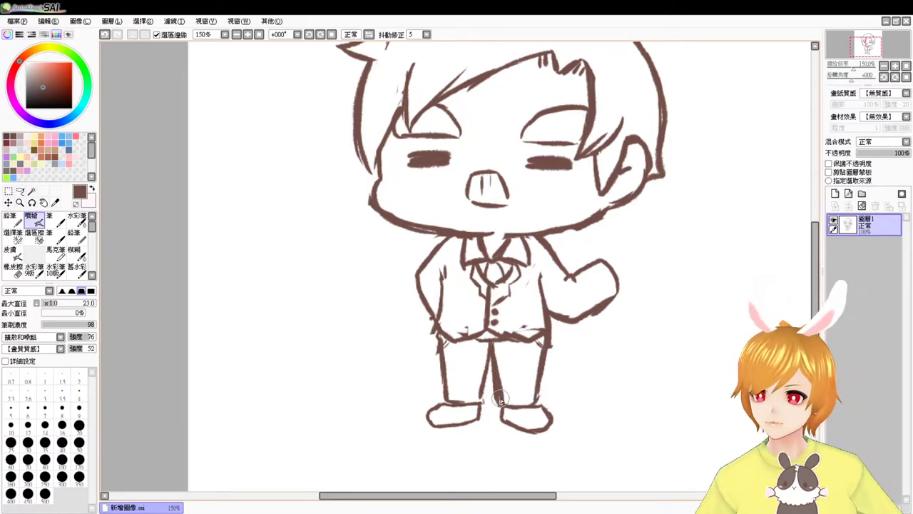
Erase both shoes below the trouser cuffs
key("e")
mouse_move(542, 412)
left_mouse_down()
mouse_move(495, 416)
mouse_move(533, 422)
mouse_move(514, 429)
mouse_move(521, 433)
mouse_move(484, 416)
mouse_move(489, 410)
mouse_move(438, 425)
left_mouse_up()
key("b")
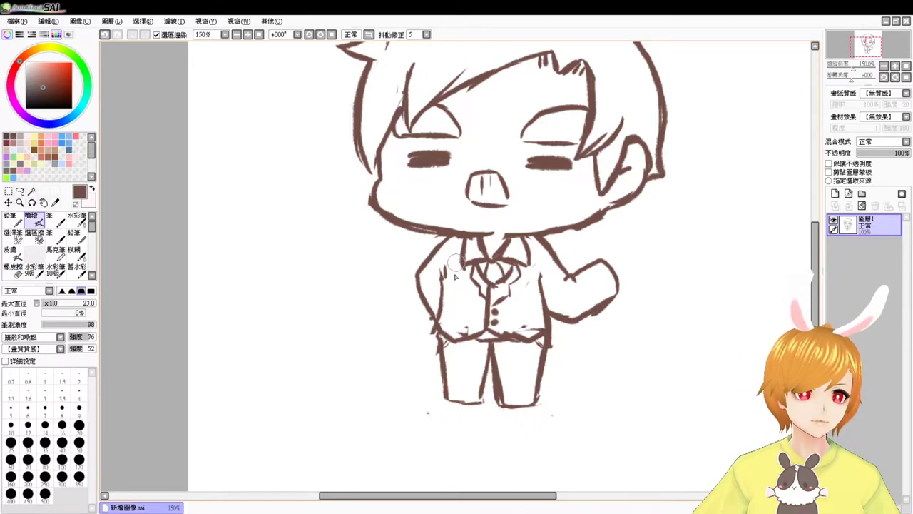
Redraw the left-hand elbow higher and wider, and erase the stray jaw line above the collar opening
key("e")
left_click_drag(430, 305, 429, 338)
mouse_move(427, 291)
left_mouse_down()
mouse_move(402, 286)
mouse_move(424, 267)
mouse_move(417, 294)
mouse_move(447, 325)
left_mouse_up()
key("b")
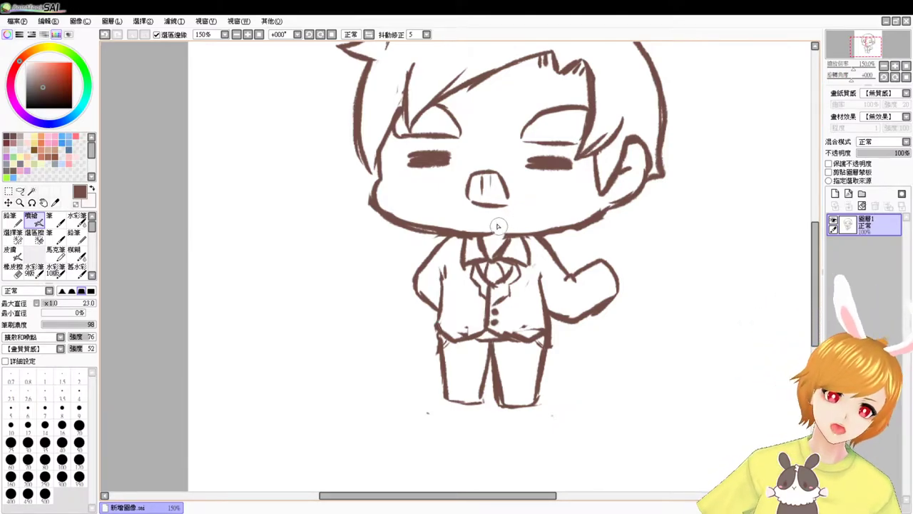
key("e")
left_click_drag(492, 228, 495, 235)
key("b")
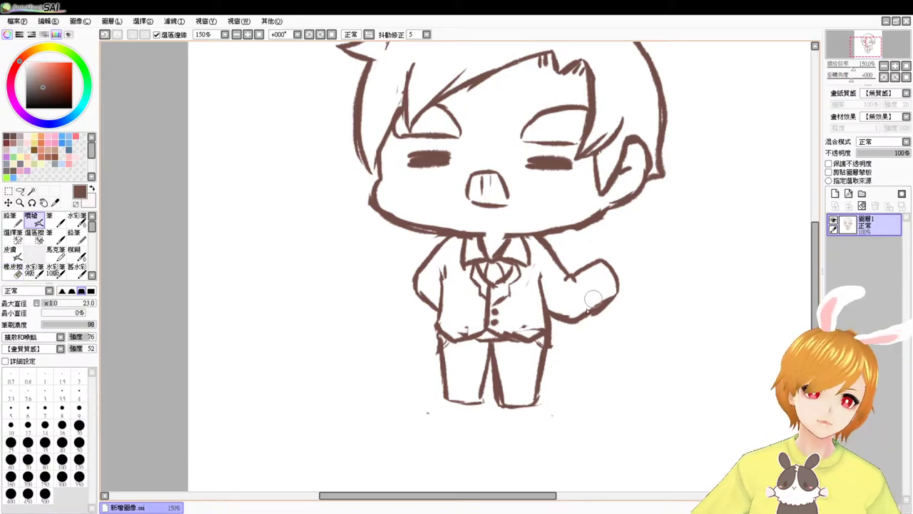
Erase the raised right-hand arm and redraw it shorter, with the forearm closer to the body
key("e")
mouse_move(600, 314)
left_mouse_down()
mouse_move(629, 273)
mouse_move(589, 268)
mouse_move(572, 279)
mouse_move(581, 316)
mouse_move(555, 311)
left_mouse_up()
key("v")
mouse_move(545, 244)
left_mouse_down()
mouse_move(560, 273)
mouse_move(569, 271)
left_mouse_up()
mouse_move(545, 303)
left_mouse_down()
mouse_move(574, 304)
mouse_move(584, 294)
left_mouse_up()
mouse_move(559, 273)
left_mouse_down()
mouse_move(583, 250)
mouse_move(602, 278)
left_mouse_up()
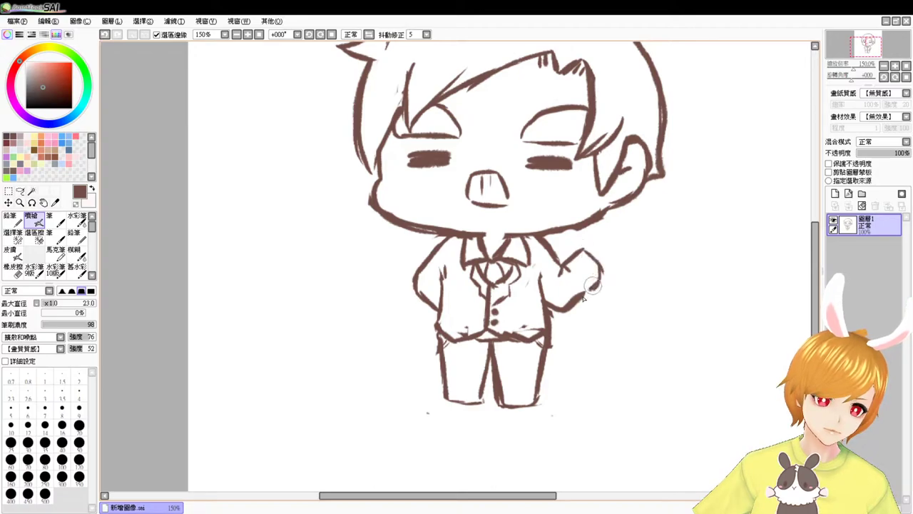
Reshape the end of the raised sleeve and draw a hand with the index finger pointing up
key("e")
key("v")
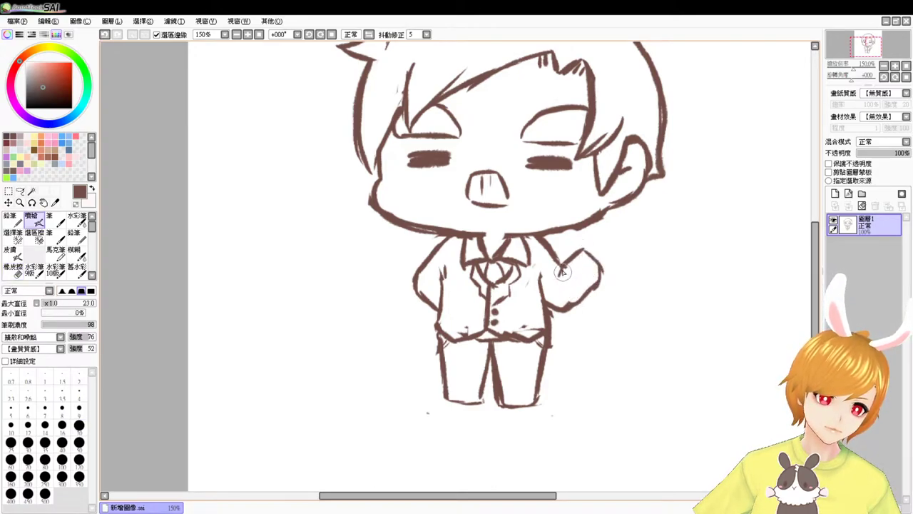
mouse_move(562, 267)
left_mouse_down()
mouse_move(597, 226)
mouse_move(600, 235)
left_mouse_up()
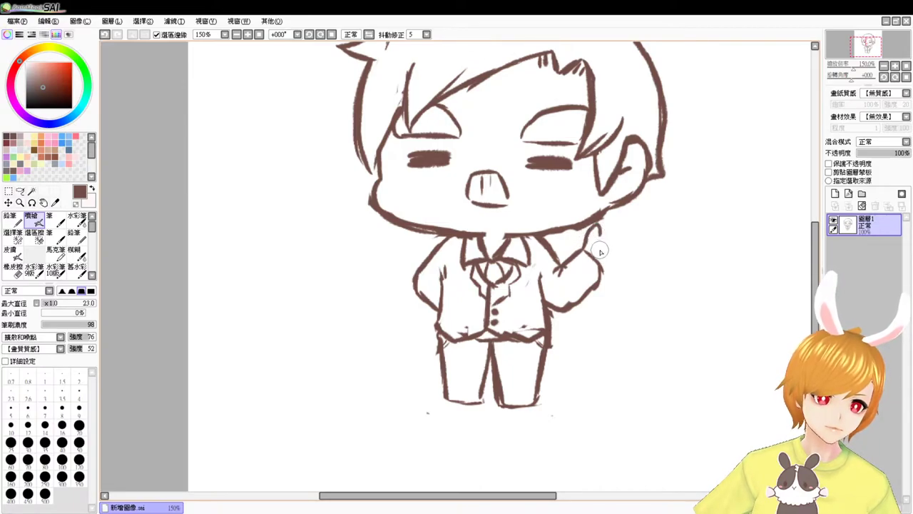
key("ctrl+z")
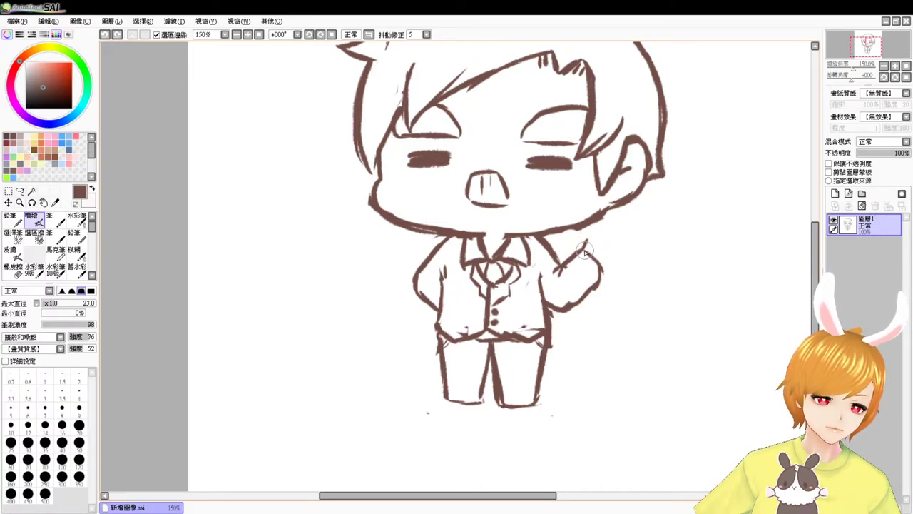
key("e")
key("b")
left_click_drag(598, 258, 595, 288)
mouse_move(584, 249)
left_mouse_down()
mouse_move(604, 247)
mouse_move(600, 226)
mouse_move(609, 226)
mouse_move(619, 260)
mouse_move(602, 272)
left_mouse_up()
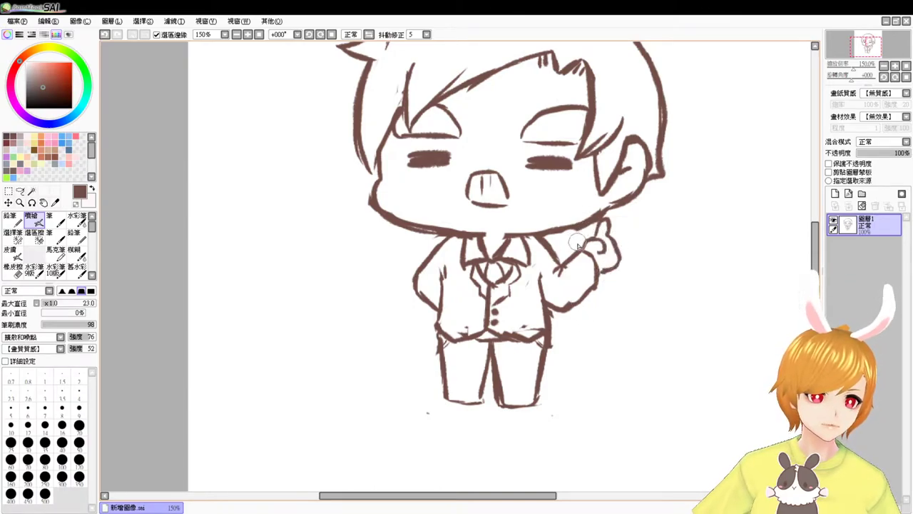
Draw two rounded shoes under the trouser cuffs, the left-hand one turned outward
left_click_drag(567, 212, 562, 239)
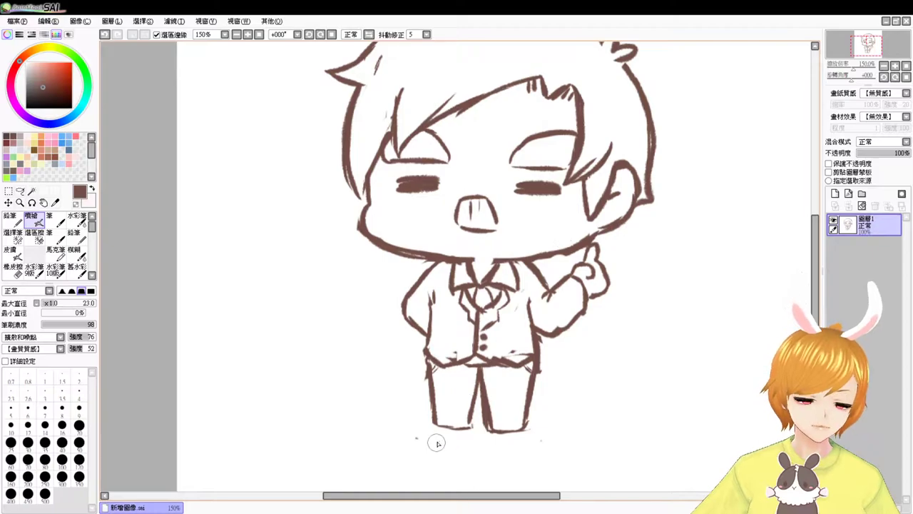
mouse_move(436, 426)
left_mouse_down()
mouse_move(426, 447)
mouse_move(448, 446)
mouse_move(464, 431)
mouse_move(518, 427)
mouse_move(516, 388)
mouse_move(495, 387)
mouse_move(525, 375)
mouse_move(532, 390)
mouse_move(516, 408)
mouse_move(533, 384)
left_mouse_up()
key("ctrl+z")
key("ctrl+z")
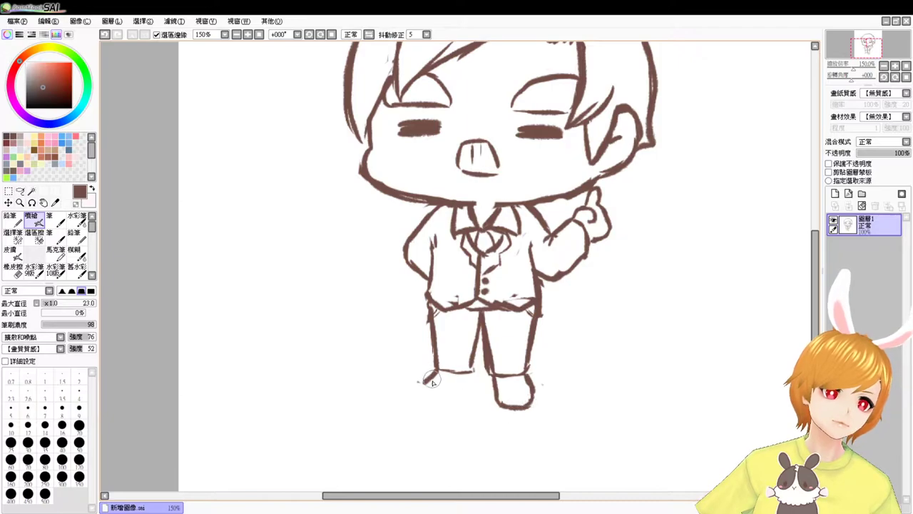
mouse_move(433, 372)
left_mouse_down()
mouse_move(425, 401)
mouse_move(443, 402)
mouse_move(468, 385)
mouse_move(470, 371)
mouse_move(468, 382)
mouse_move(437, 366)
mouse_move(468, 365)
left_mouse_up()
key("e")
key("b")
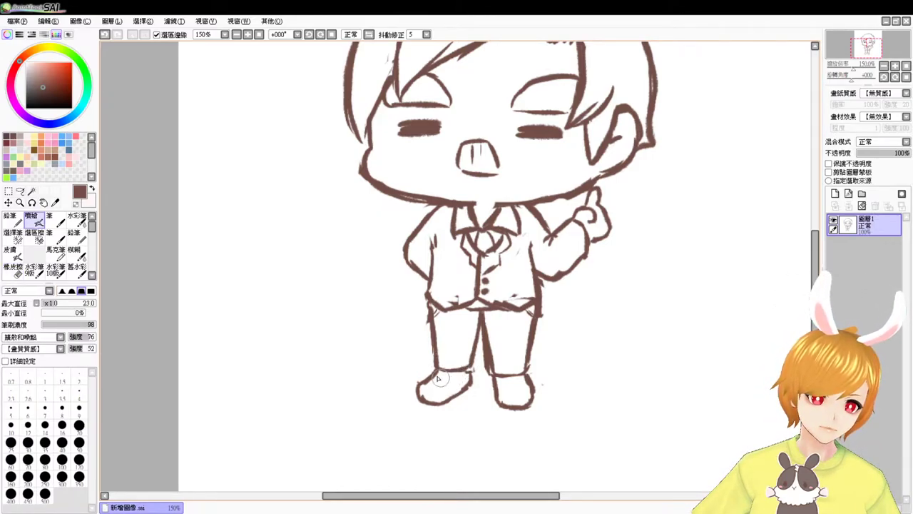
Try a short detail line on the left-hand shoe, undo it and clean up the shoe's lower outline
left_click_drag(421, 391, 438, 393)
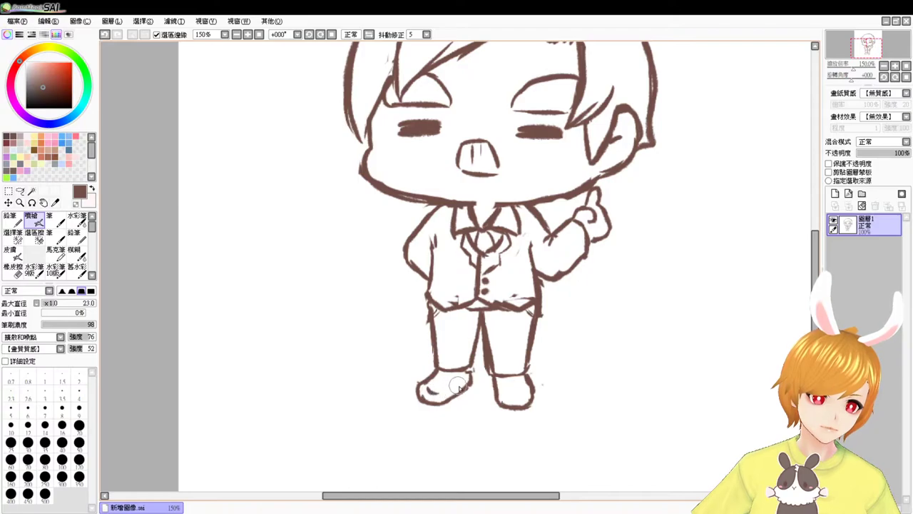
key("ctrl+z")
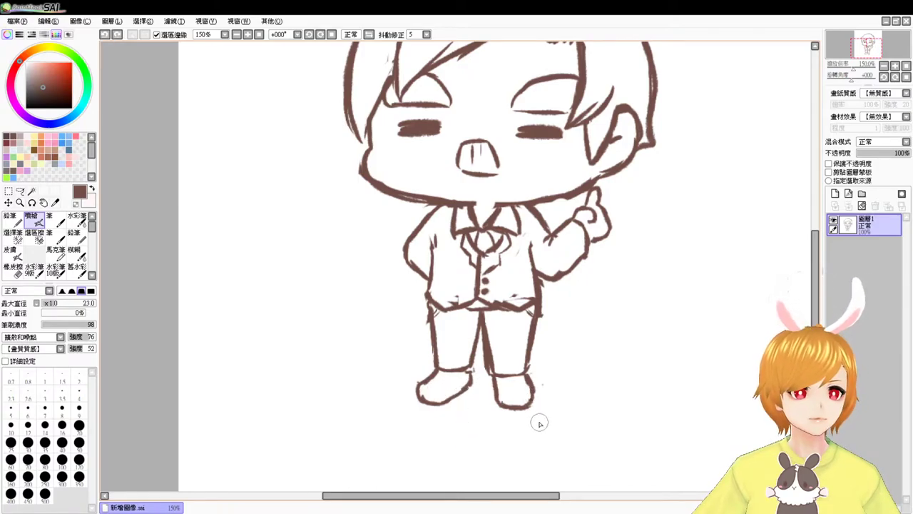
key("e")
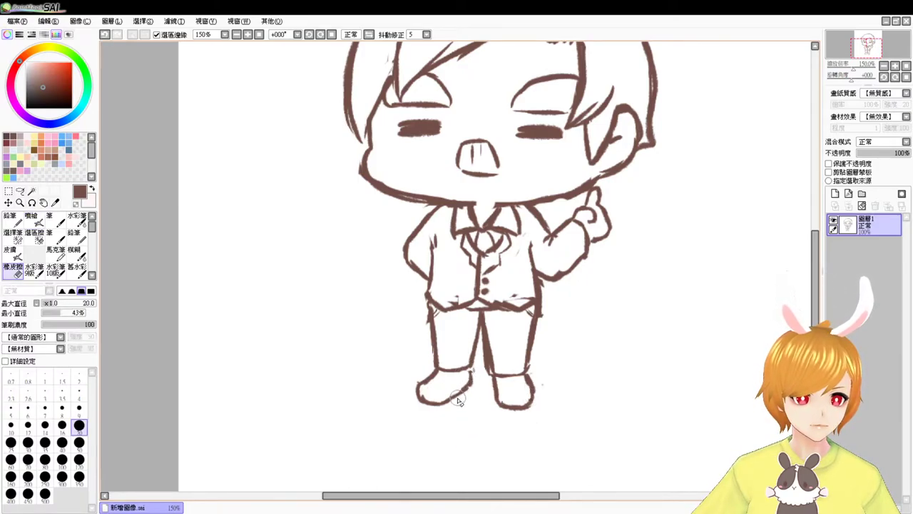
key("e")
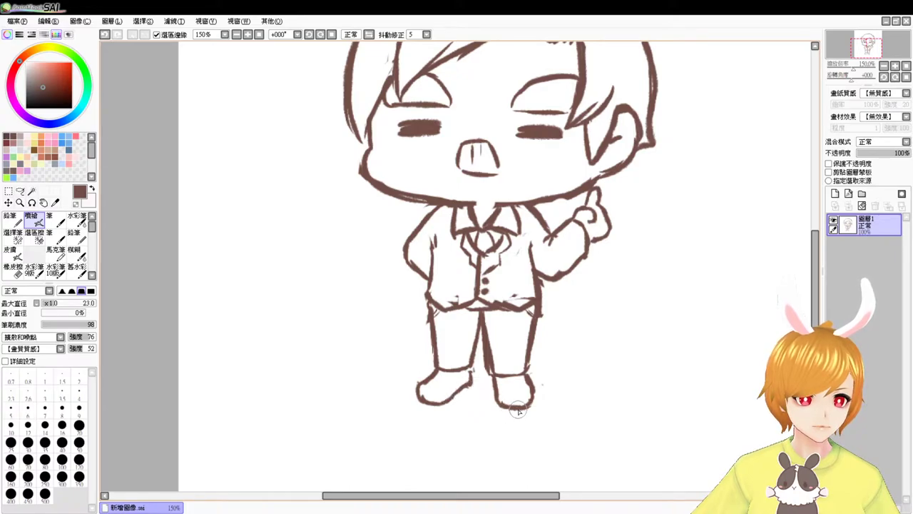
left_click_drag(644, 249, 630, 301)
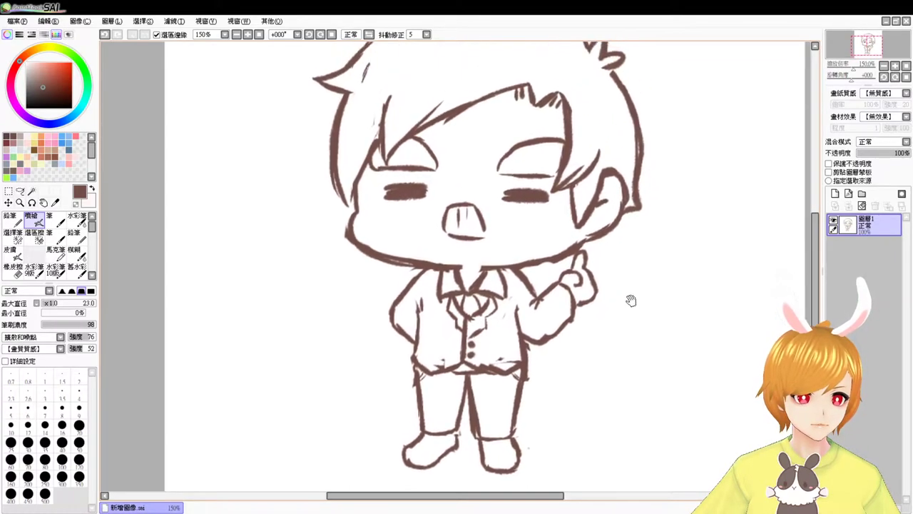
Erase the mouth and redraw it as a squarer open mouth with a rounded upper edge, undoing the trial lines inside
key("e")
mouse_move(449, 207)
left_mouse_down()
mouse_move(469, 236)
mouse_move(480, 231)
mouse_move(473, 212)
mouse_move(461, 212)
mouse_move(478, 215)
mouse_move(454, 214)
mouse_move(448, 239)
mouse_move(482, 246)
mouse_move(485, 223)
mouse_move(480, 253)
mouse_move(451, 228)
mouse_move(486, 220)
left_mouse_up()
key("e")
left_click_drag(462, 225, 457, 245)
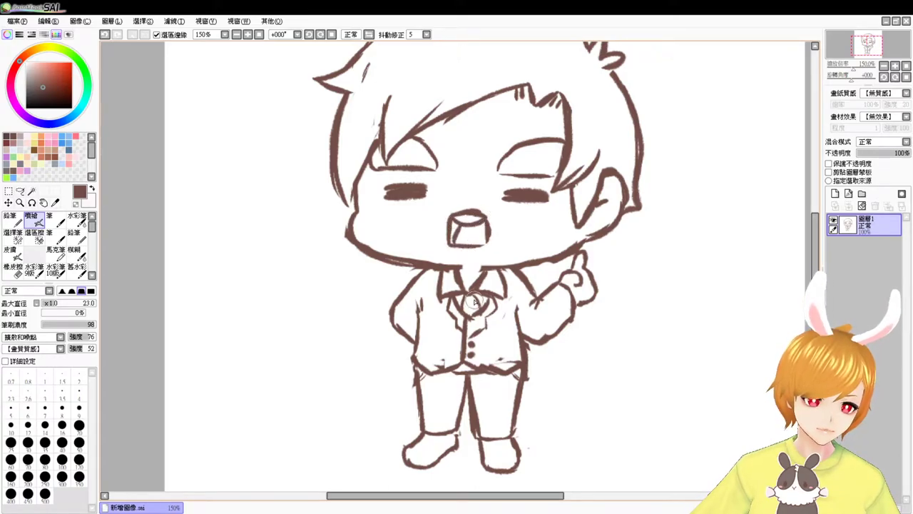
key("ctrl+z")
key("ctrl+z")
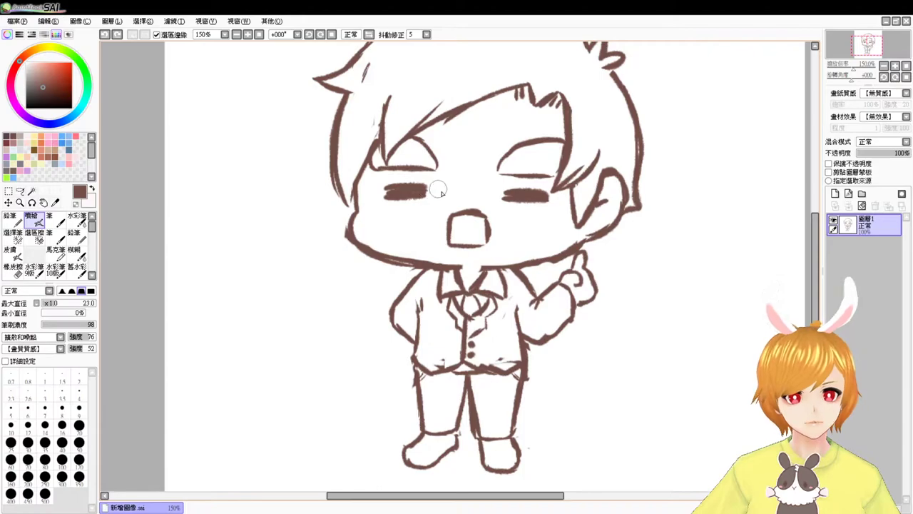
Try different inner lines in the mouth, undo them, and draw short vertical strokes inside its lower right part
mouse_move(460, 215)
left_mouse_down()
mouse_move(462, 239)
mouse_move(471, 229)
left_mouse_up()
key("ctrl+z")
key("ctrl+z")
key("ctrl+z")
left_click_drag(478, 243, 477, 230)
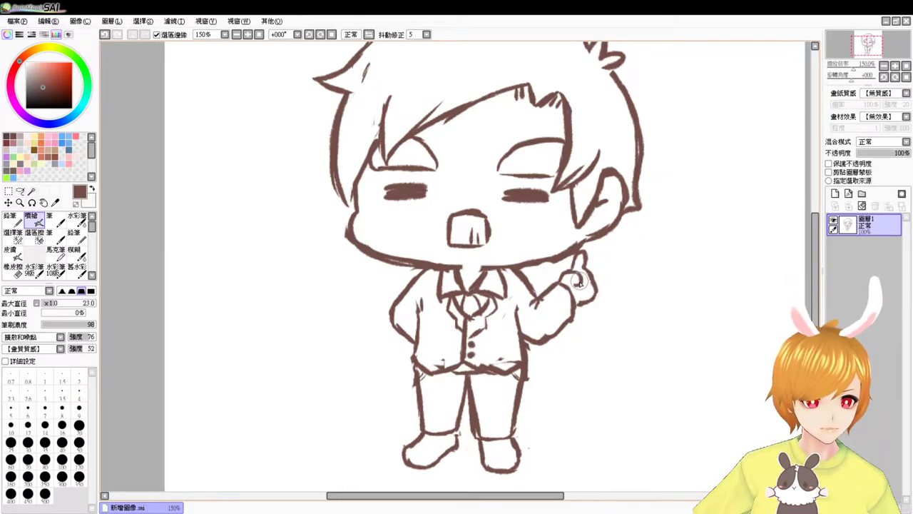
Clean up the raised hand's finger and palm lines and trim the inner lines of the ear
key("e")
left_click_drag(572, 291, 573, 311)
key("b")
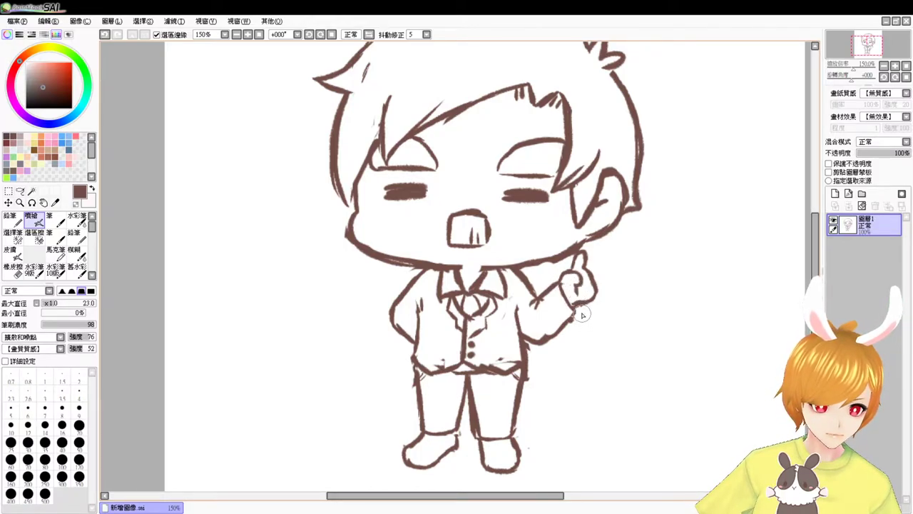
left_click_drag(581, 271, 577, 258)
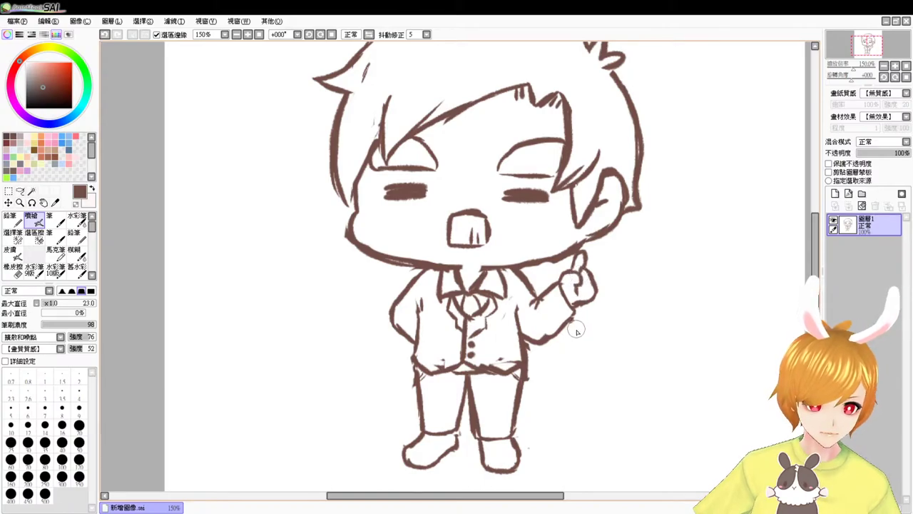
key("e")
mouse_move(608, 182)
left_mouse_down()
mouse_move(607, 171)
mouse_move(618, 173)
mouse_move(598, 188)
mouse_move(612, 222)
mouse_move(581, 239)
left_mouse_up()
key("b")
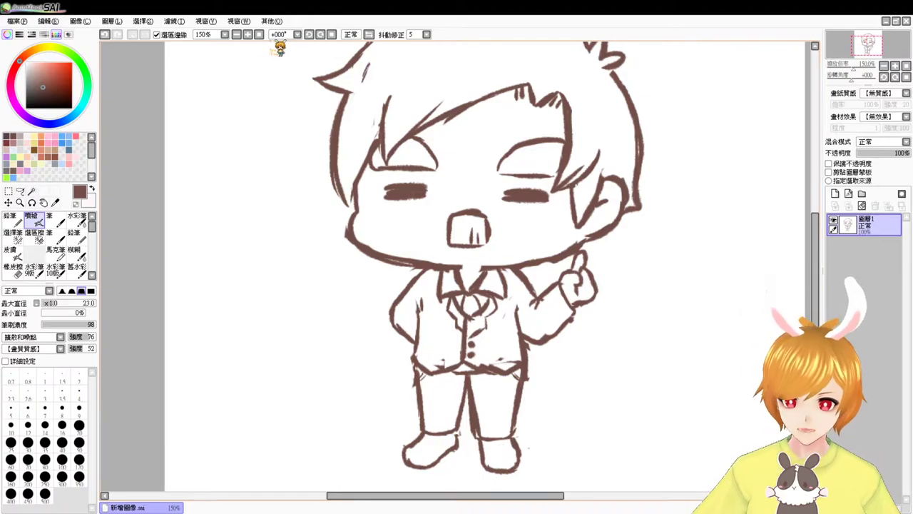
Erase the right-hand eyebrow and redraw it as an arch closed by a straight lower line
left_click(259, 35)
left_click(248, 34)
left_click(259, 34)
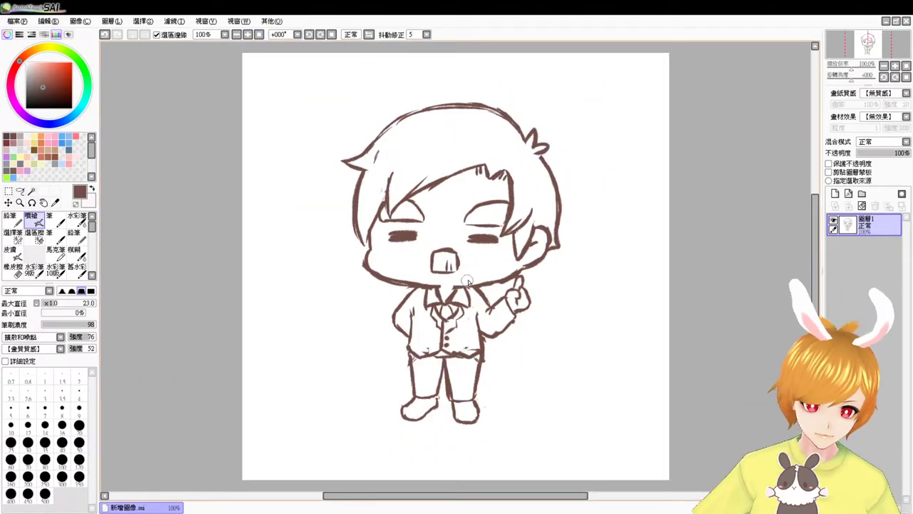
scroll(468, 283, "up", 2)
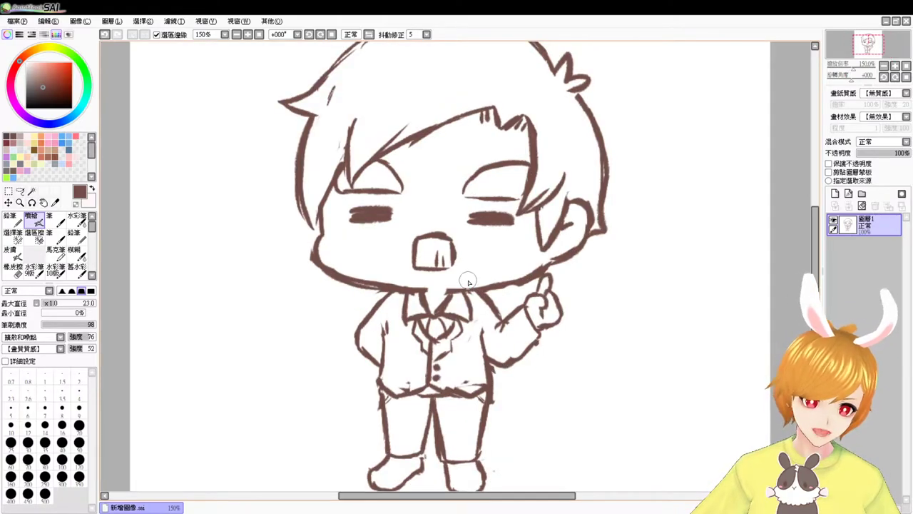
key("e")
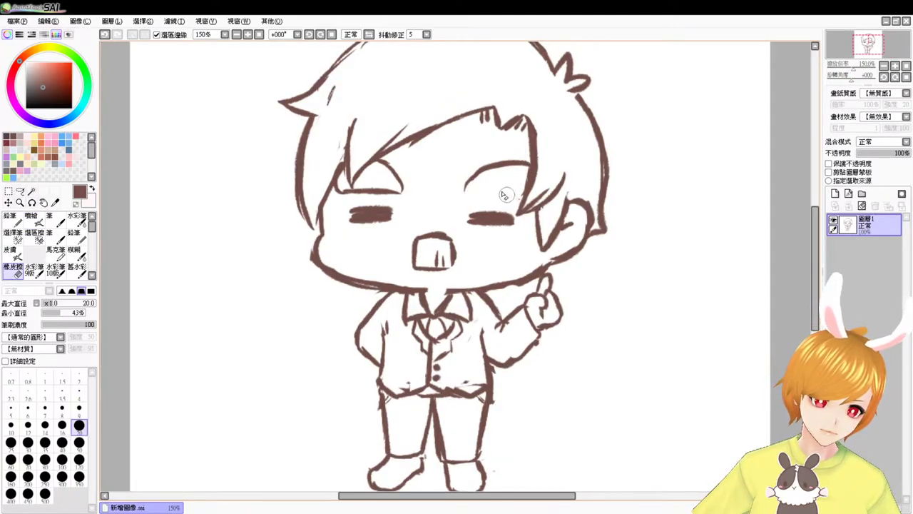
key("b")
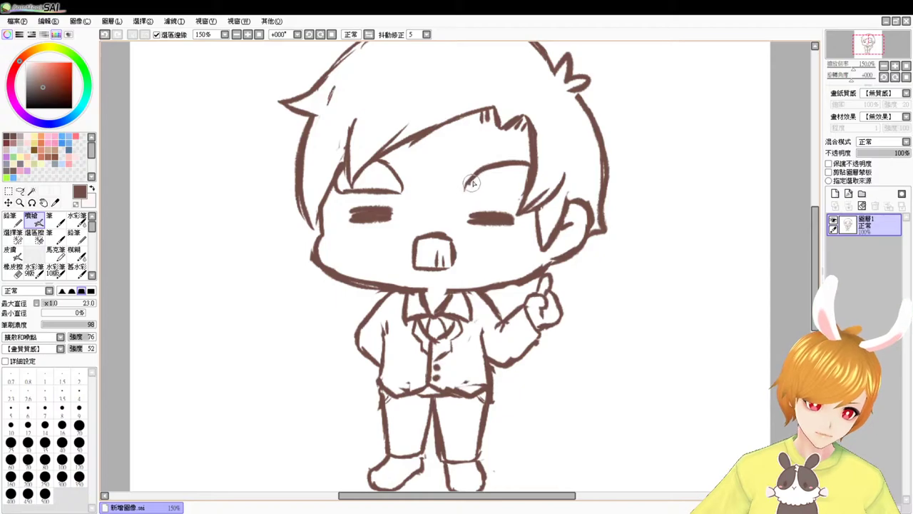
left_click_drag(466, 185, 526, 196)
key("ctrl+z")
key("e")
mouse_move(465, 191)
left_mouse_down()
mouse_move(522, 167)
mouse_move(486, 195)
mouse_move(519, 197)
left_mouse_up()
key("b")
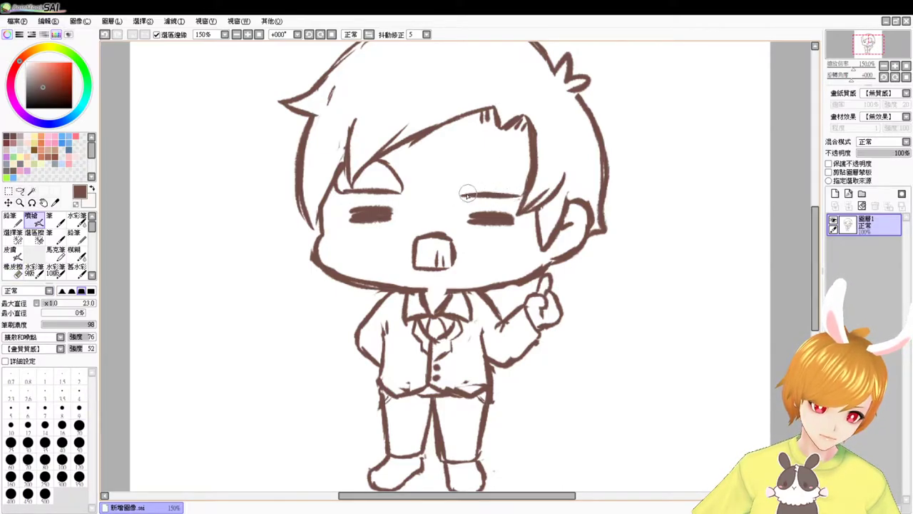
mouse_move(461, 193)
left_mouse_down()
mouse_move(490, 167)
mouse_move(521, 164)
mouse_move(528, 172)
left_mouse_up()
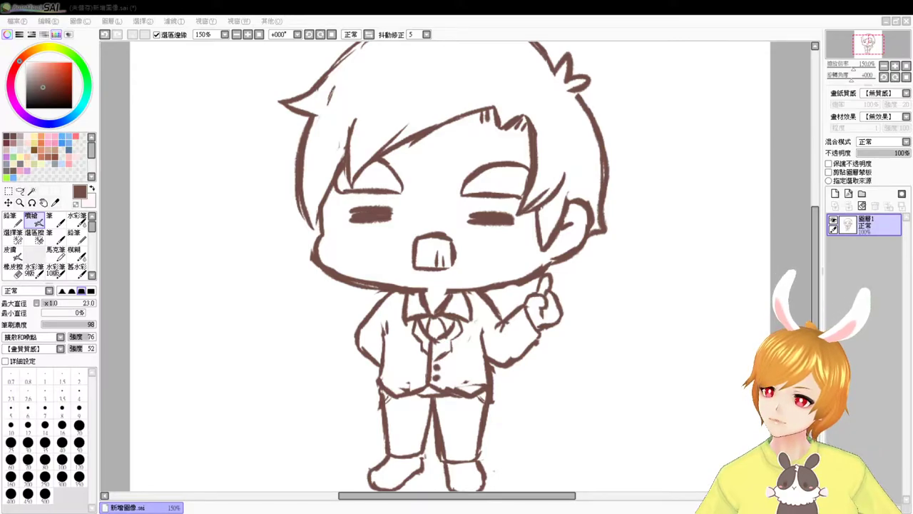
Erase part of the raised hand's inner line and redraw the curled fingers
left_click(129, 399)
key("e")
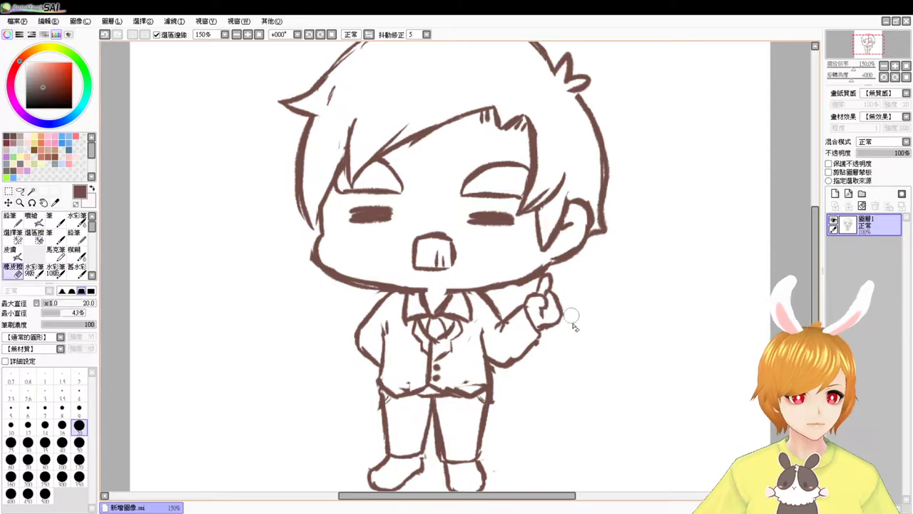
left_click_drag(545, 304, 540, 307)
key("v")
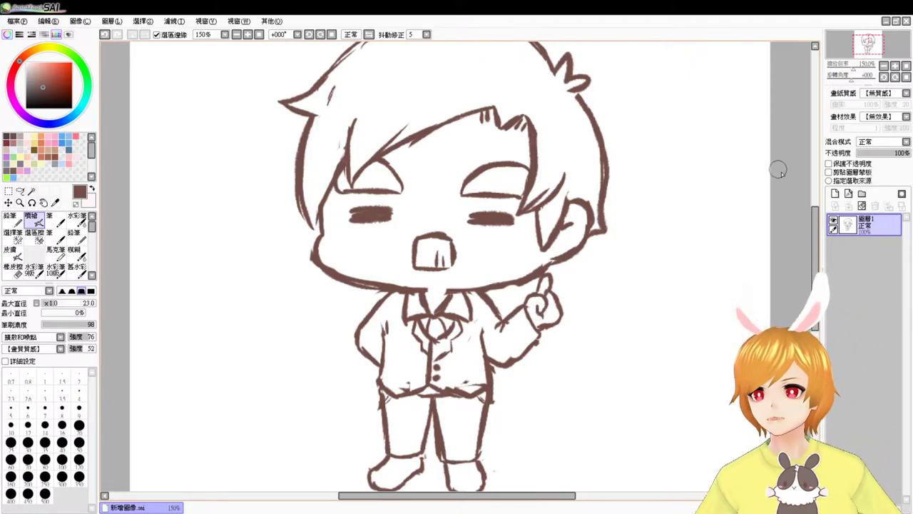
Save the drawing as 新增圖像.sai in the folder D:\圖畫暫存
left_click_drag(670, 250, 672, 261)
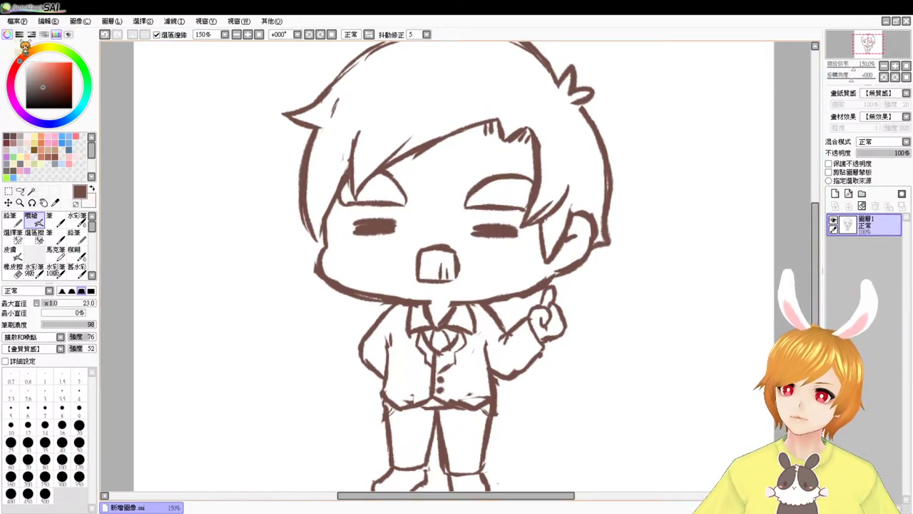
left_click(44, 102)
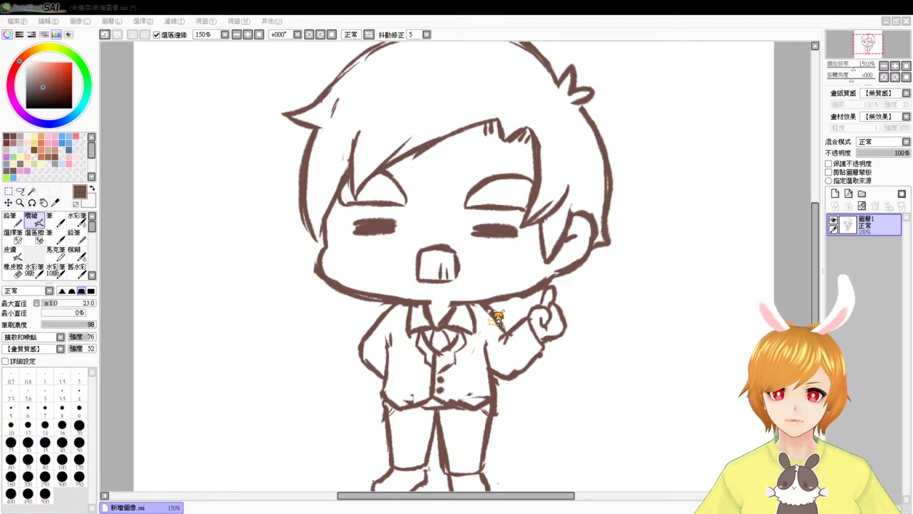
left_click(403, 134)
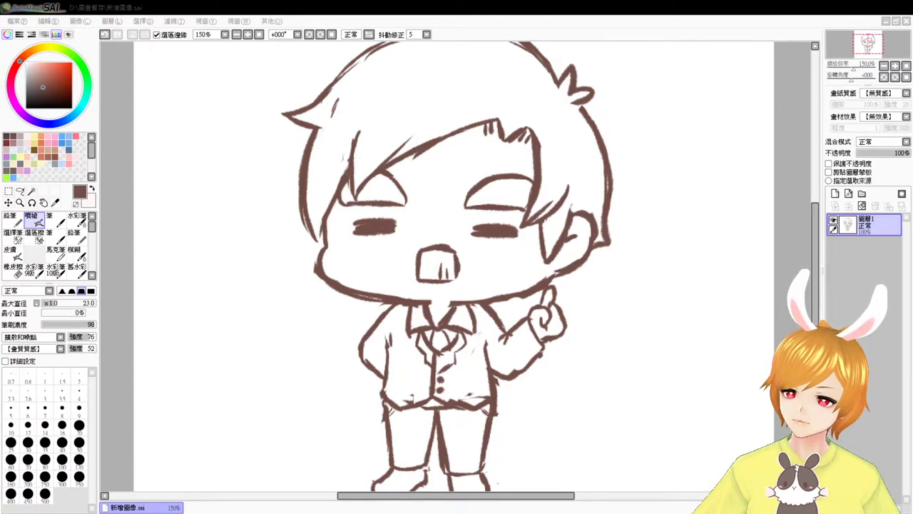
key("alt+Tab")
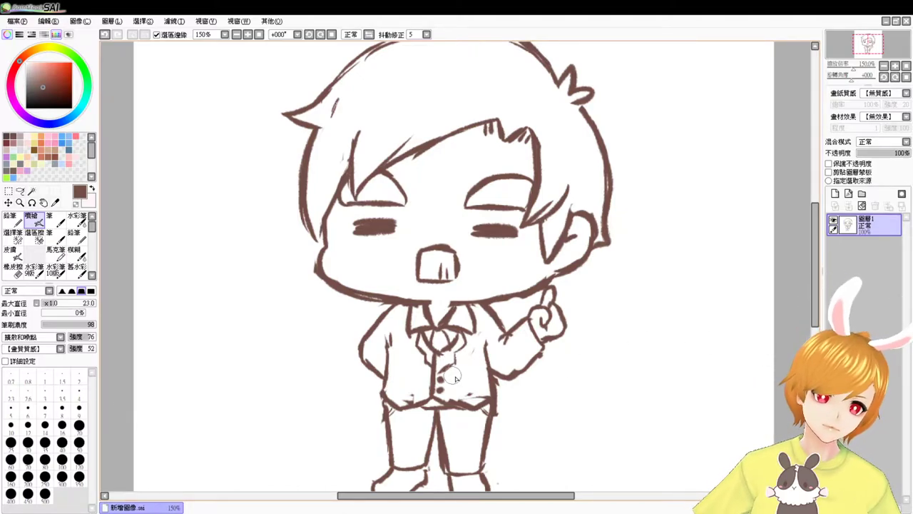
Erase and redraw the short waist line where the trouser legs meet under the jacket's front opening
key("e")
key("v")
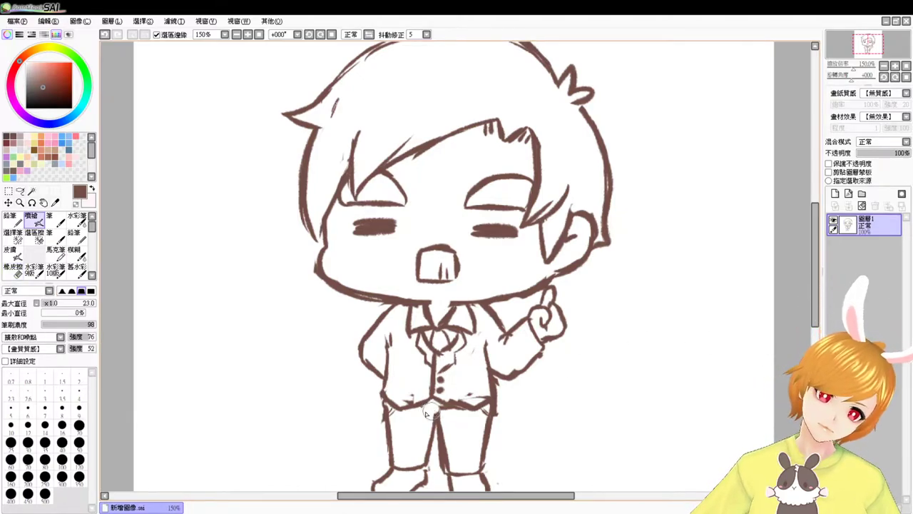
left_click_drag(420, 404, 447, 406)
key("ctrl+z")
key("ctrl+z")
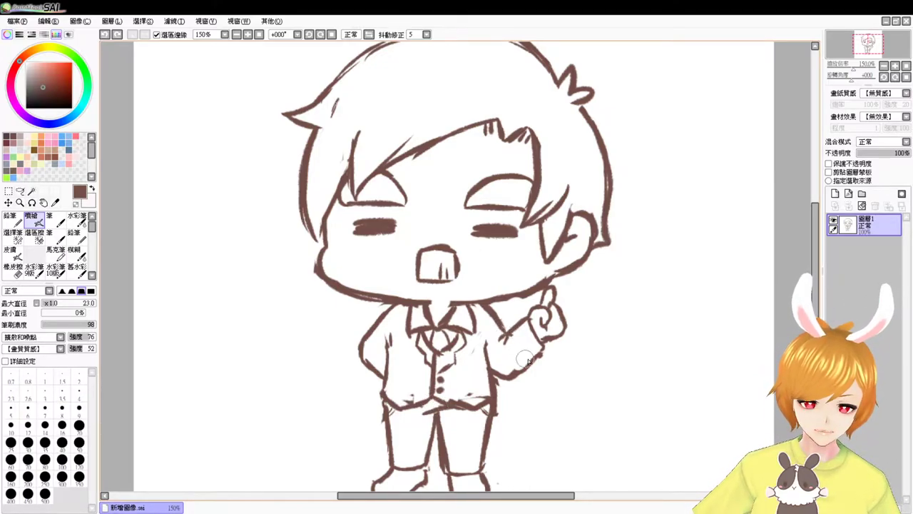
Erase the stray marks inside the jacket's lower edge on both sides and tidy the hem line
key("e")
left_click_drag(416, 392, 409, 401)
key("b")
key("e")
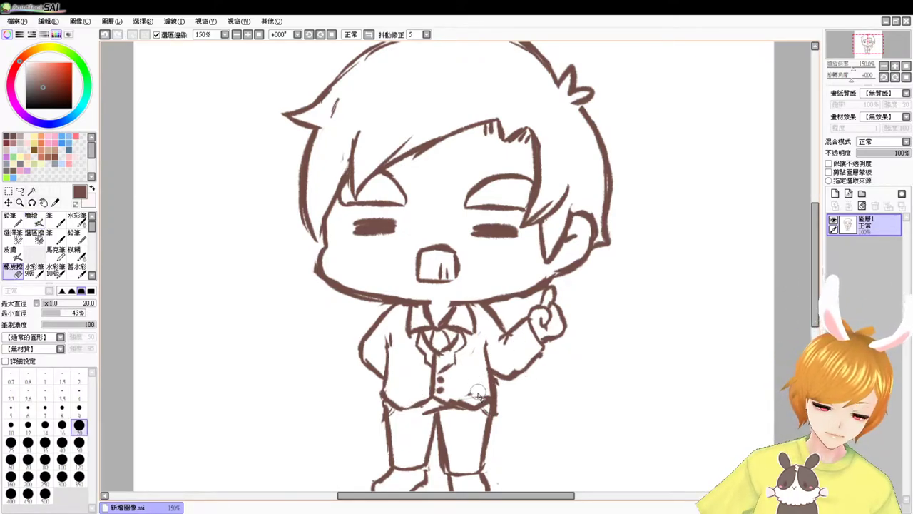
key("v")
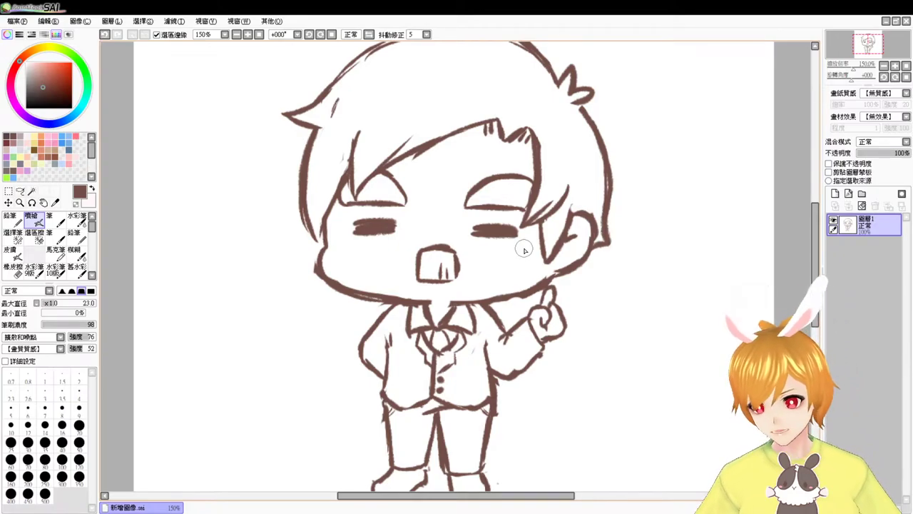
Erase the stray strokes in the hair above the left-hand bangs, shortening the long strand
key("e")
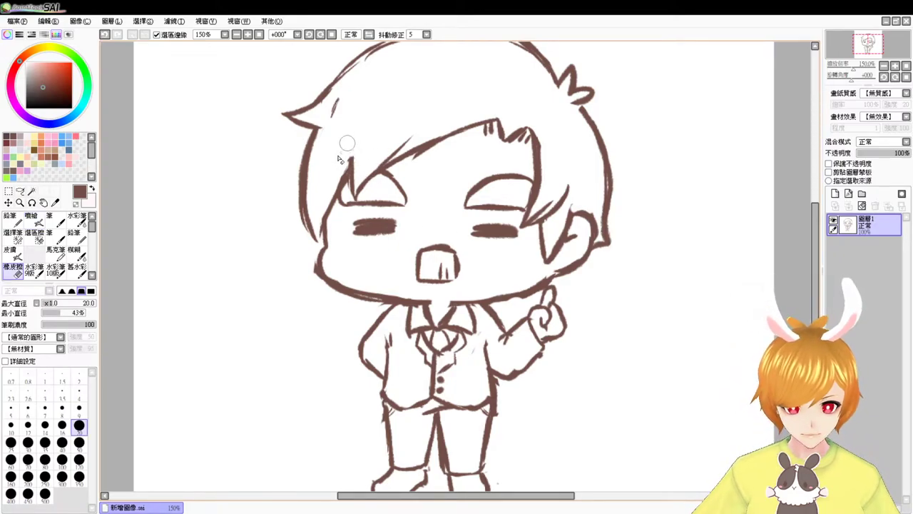
left_click_drag(341, 90, 343, 118)
key("v")
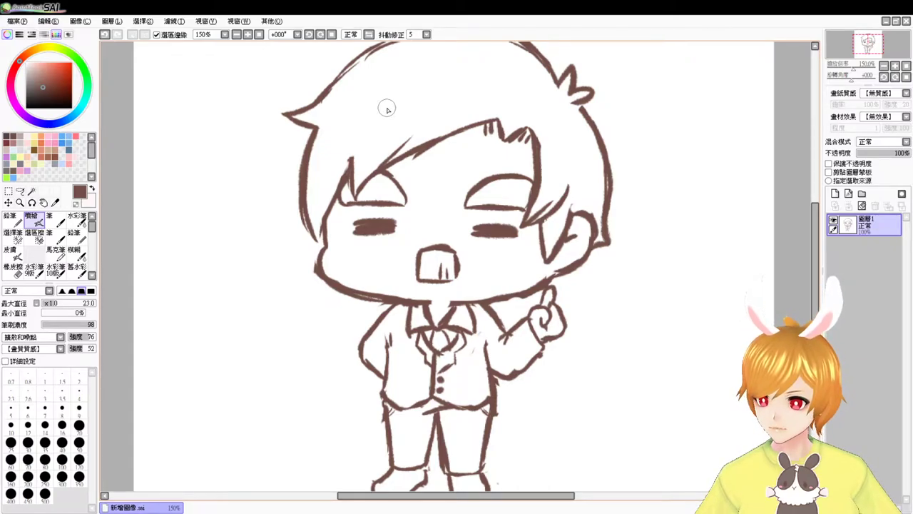
Try new strokes along the trouser cuffs above the shoes and undo them
mouse_move(386, 108)
left_mouse_down()
mouse_move(370, 89)
mouse_move(371, 59)
left_mouse_up()
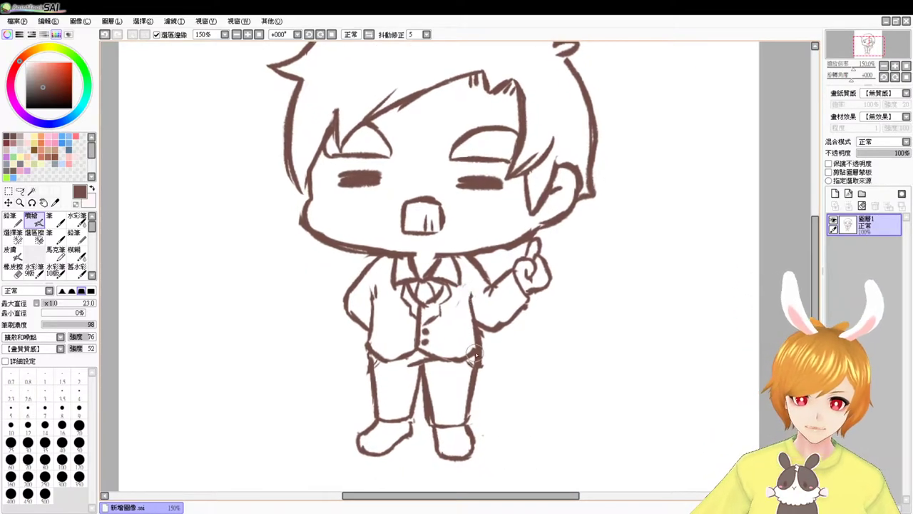
mouse_move(378, 419)
left_mouse_down()
mouse_move(363, 436)
mouse_move(398, 425)
mouse_move(458, 433)
left_mouse_up()
key("ctrl+z")
key("ctrl+z")
key("ctrl+z")
key("ctrl+z")
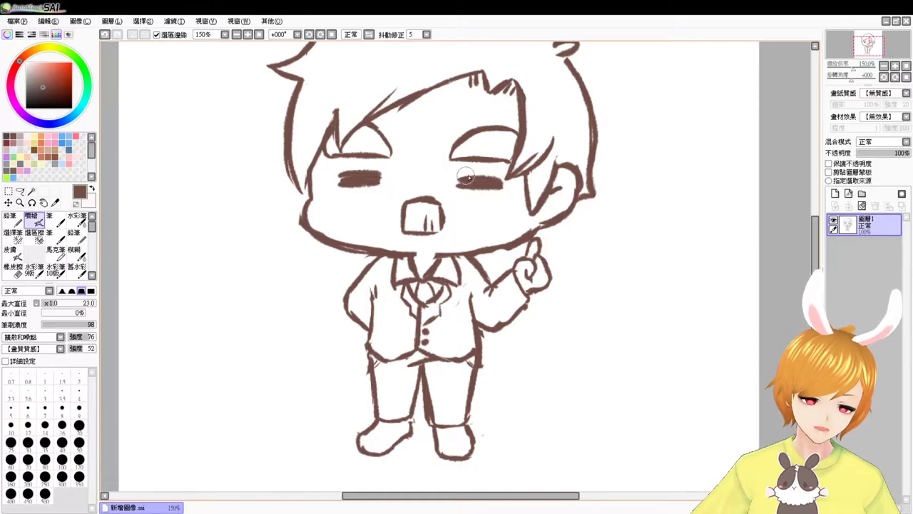
Thicken the right-hand closed eye's bar and retouch the centre of the jacket hem above the trousers
left_click_drag(467, 183, 497, 192)
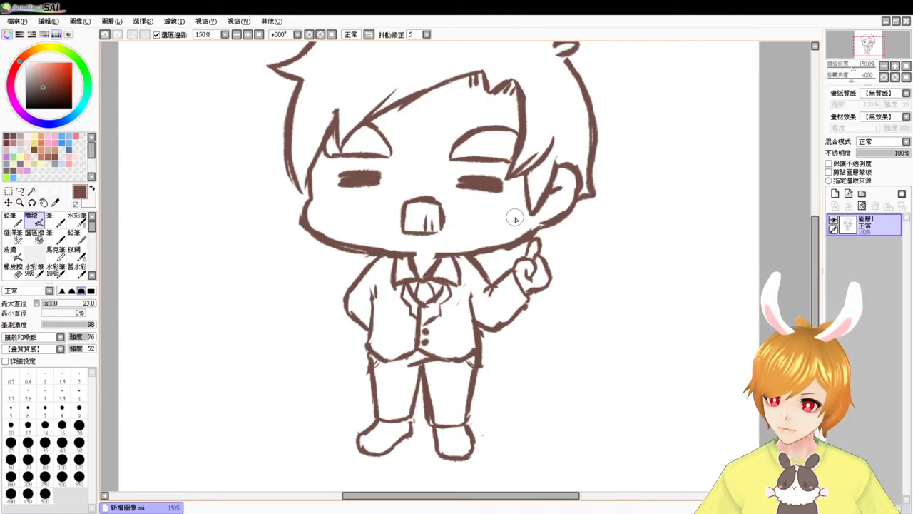
left_click_drag(478, 251, 495, 261)
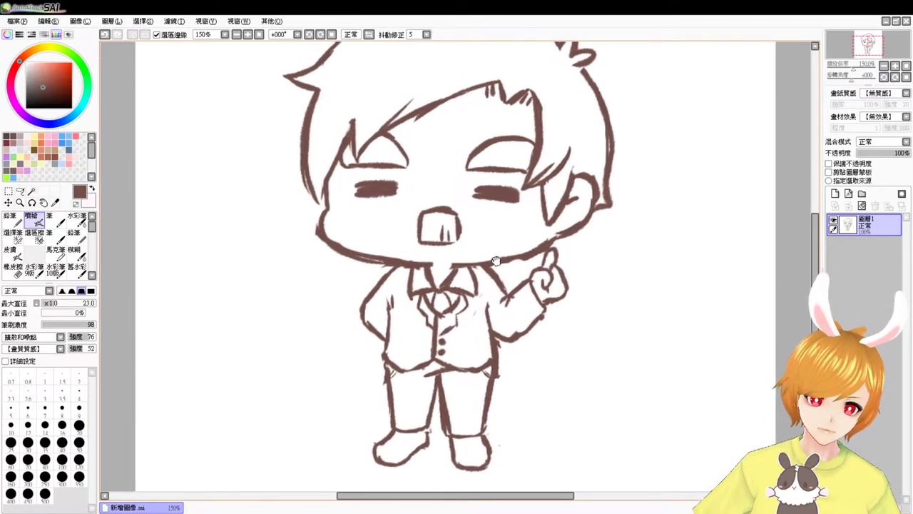
left_click_drag(425, 366, 456, 369)
key("ctrl+z")
key("ctrl+z")
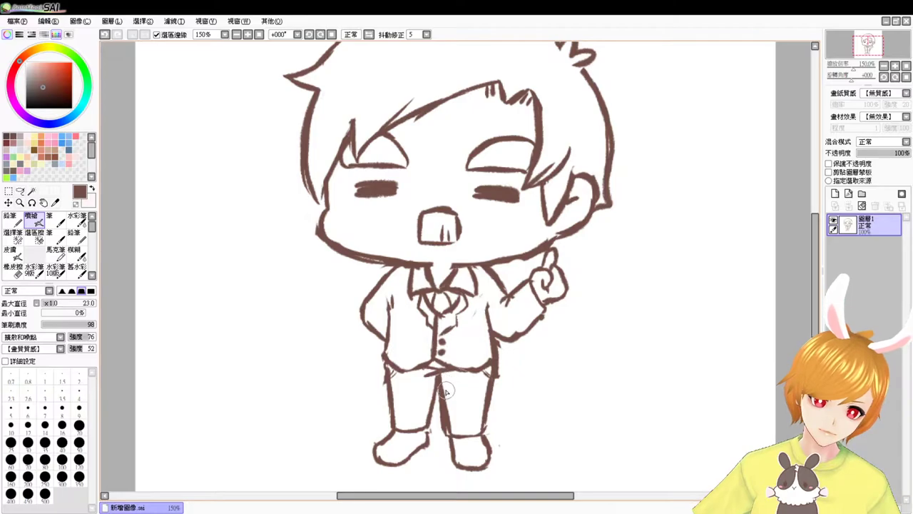
Create a layer group and move the sketch layer into it
left_click_drag(539, 249, 540, 288)
left_click_drag(544, 252, 550, 275)
left_click(862, 193)
left_click_drag(871, 247, 869, 225)
Lower the sketch layer's opacity to 18% and add a new layer above it inside the group
left_click(884, 251)
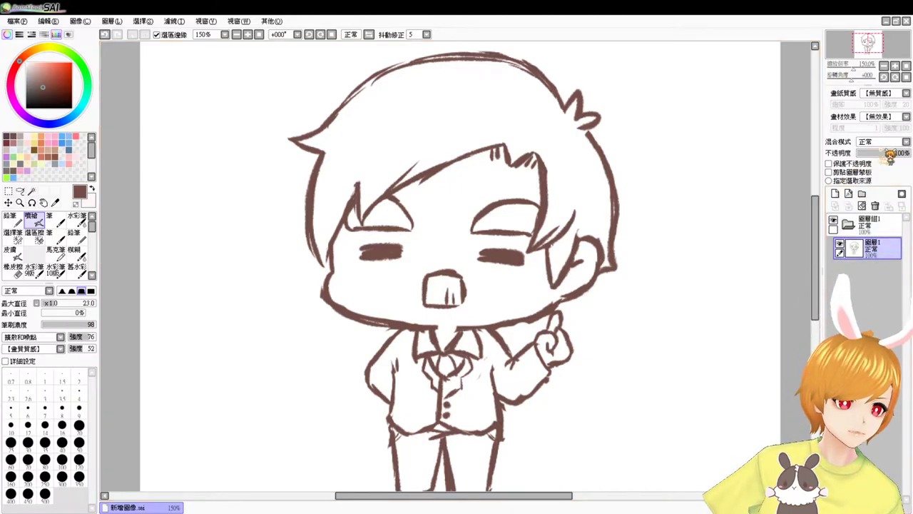
left_click_drag(888, 153, 870, 153)
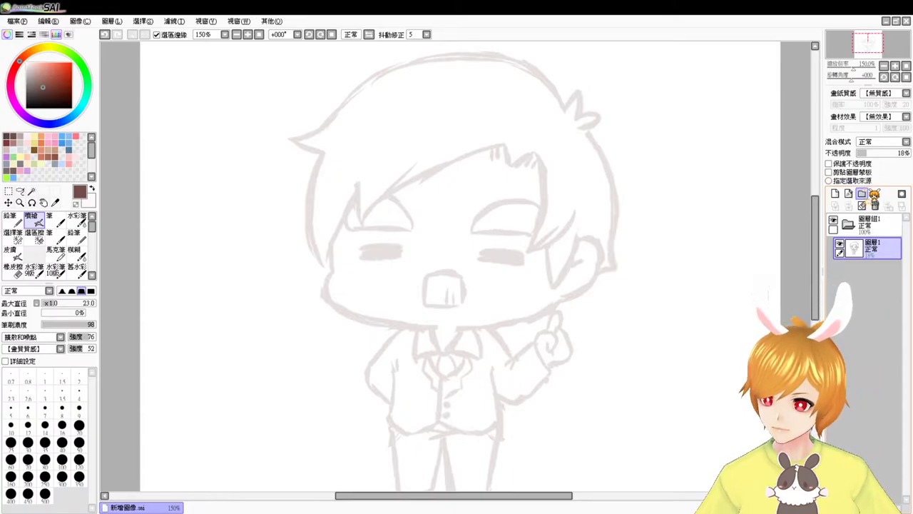
left_click(850, 223)
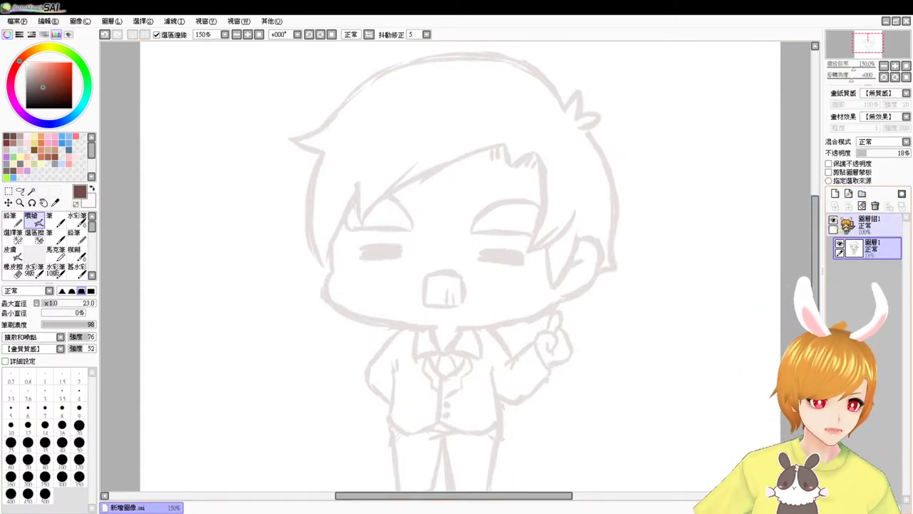
left_click(836, 193)
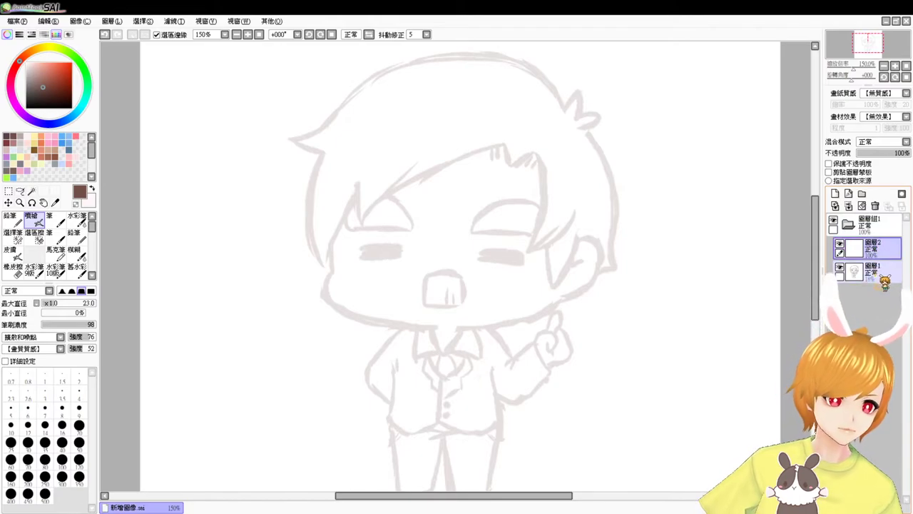
Ink the fringe over the faded sketch with a long arc from the left-hand eyebrow to the notch and its small curve
mouse_move(502, 141)
left_mouse_down()
mouse_move(508, 162)
mouse_move(536, 152)
left_mouse_up()
key("ctrl+z")
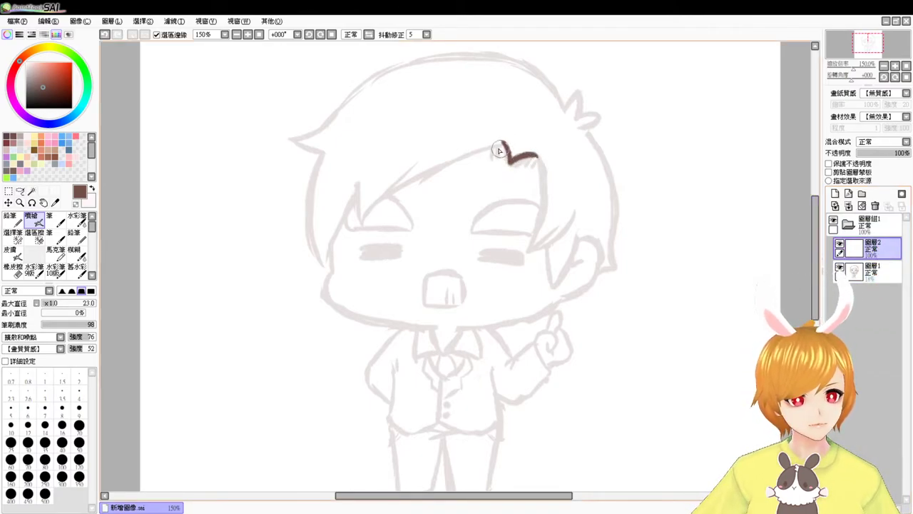
mouse_move(363, 218)
left_mouse_down()
mouse_move(506, 145)
mouse_move(454, 157)
mouse_move(479, 144)
left_mouse_up()
key("ctrl+z")
key("ctrl+z")
key("ctrl+z")
Ink the fringe's right-hand lock from the notch down to a point beside the right-hand eye
mouse_move(535, 154)
left_mouse_down()
mouse_move(551, 185)
mouse_move(548, 239)
left_mouse_up()
key("ctrl+z")
left_click_drag(534, 157, 520, 258)
key("ctrl+z")
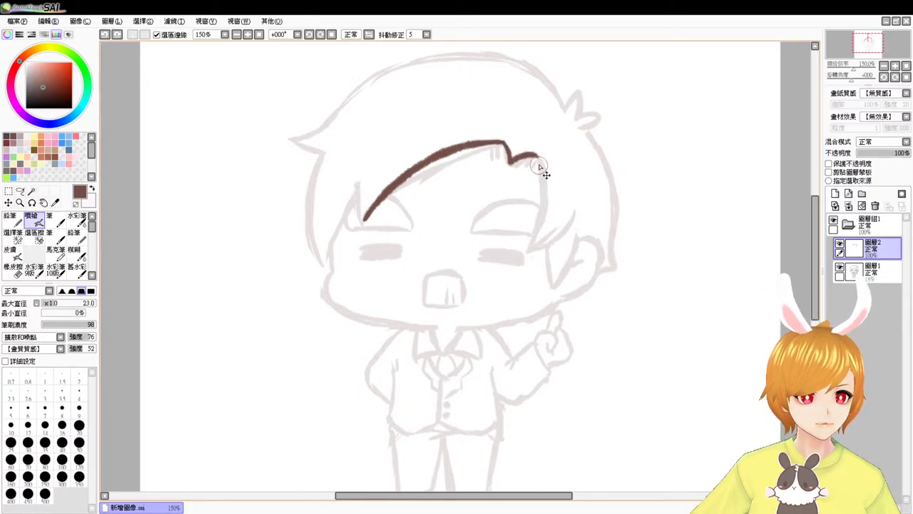
left_click_drag(534, 155, 536, 248)
key("ctrl+z")
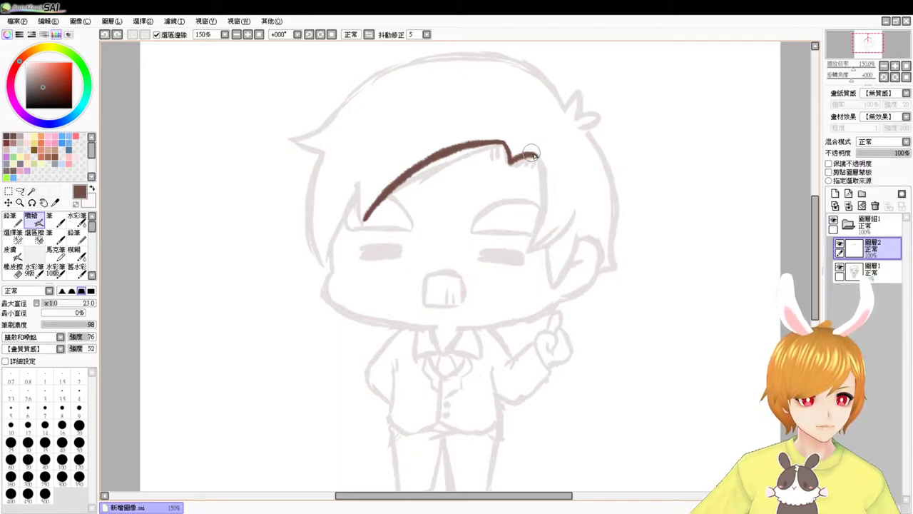
left_click_drag(531, 154, 527, 251)
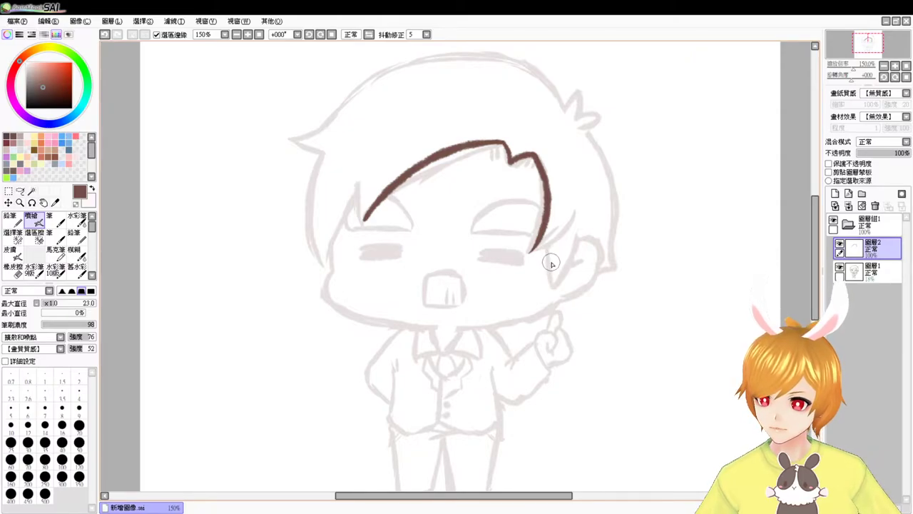
Ink the short curved strand sweeping up from the right-hand fringe lock's tip towards the ear
scroll(552, 264, "up", 1)
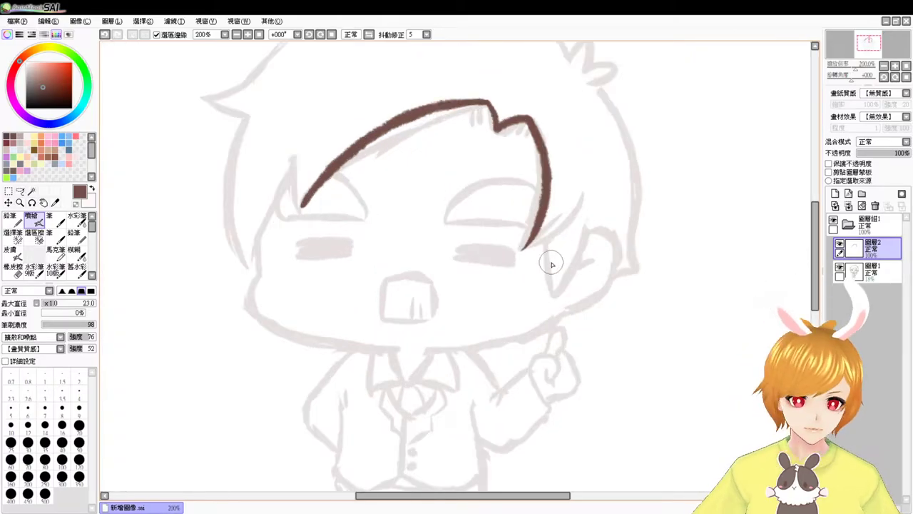
mouse_move(522, 248)
left_mouse_down()
mouse_move(577, 208)
mouse_move(527, 248)
left_mouse_up()
key("ctrl+z")
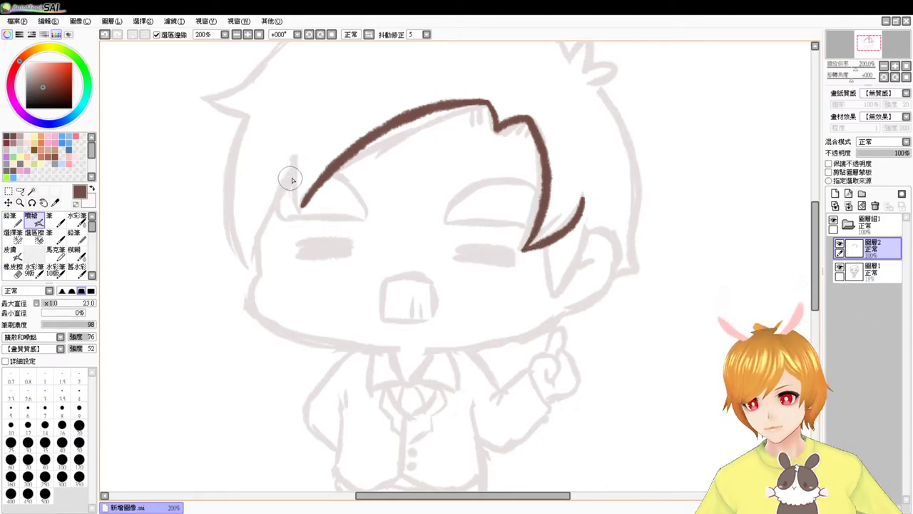
Ink the small spike at the fringe's left-hand end and the inner edge of the side lock down to the cheek
key("ctrl+z")
left_click_drag(299, 150, 302, 208)
key("ctrl+z")
mouse_move(295, 150)
left_mouse_down()
mouse_move(299, 191)
mouse_move(256, 272)
left_mouse_up()
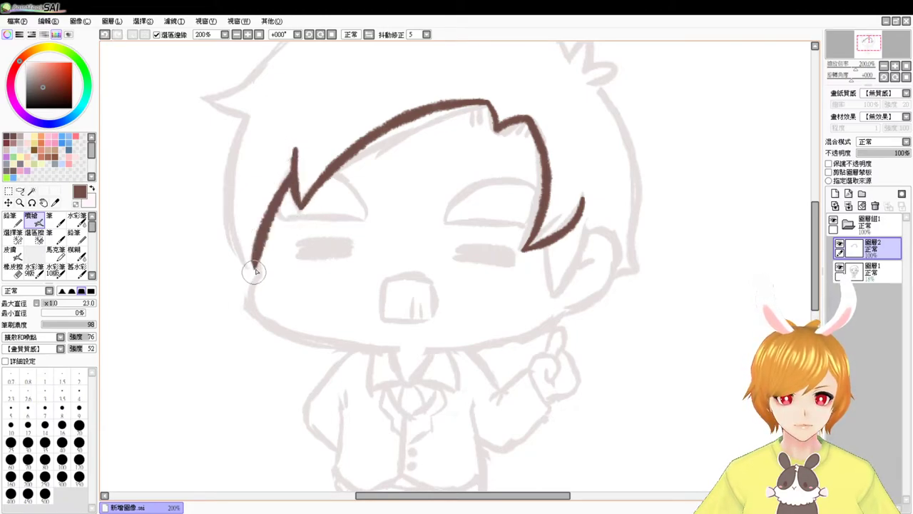
key("ctrl+z")
mouse_move(299, 166)
left_mouse_down()
mouse_move(261, 249)
mouse_move(244, 263)
mouse_move(248, 272)
mouse_move(280, 194)
mouse_move(247, 274)
left_mouse_up()
key("ctrl+z")
key("ctrl+z")
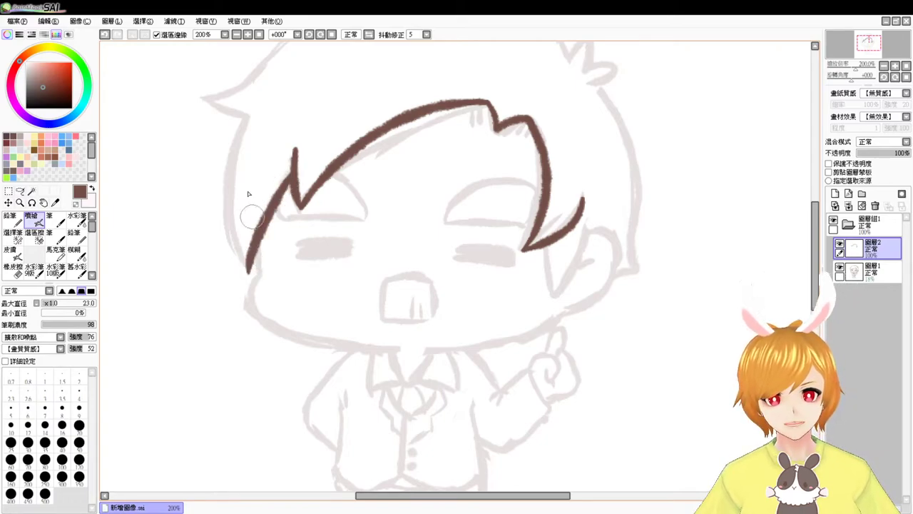
Ink the outer edge of the left-hand side hair down to the side lock's tip
left_click_drag(243, 131, 248, 277)
key("ctrl+z")
left_click_drag(243, 122, 251, 279)
key("ctrl+z")
mouse_move(247, 114)
left_mouse_down()
mouse_move(232, 193)
mouse_move(248, 269)
mouse_move(234, 171)
mouse_move(248, 271)
left_mouse_up()
key("ctrl+z")
Ink the lower edge of the pointed tuft sticking out from the hair's left-hand side
left_click_drag(391, 246, 373, 355)
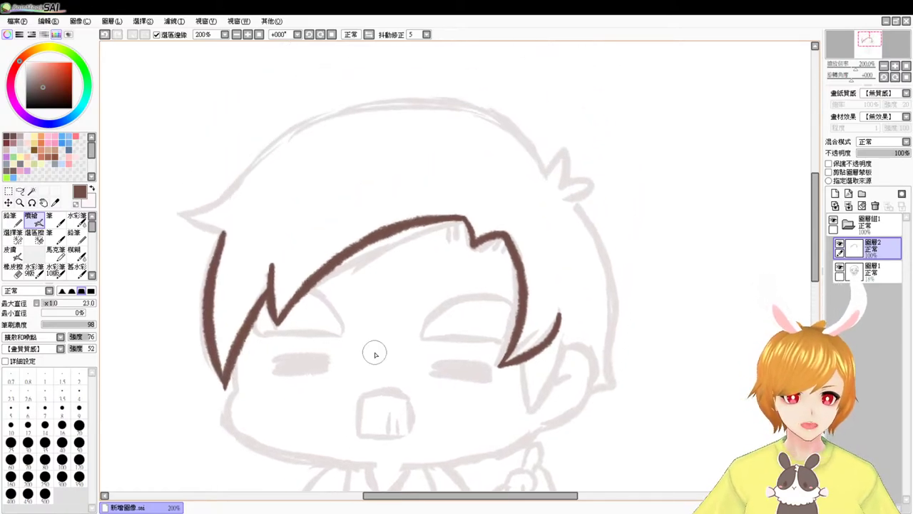
left_click_drag(179, 205, 218, 234)
key("ctrl+z")
left_click_drag(179, 207, 224, 233)
key("ctrl+z")
key("ctrl+z")
key("ctrl+z")
left_click_drag(179, 211, 220, 234)
key("ctrl+z")
left_click_drag(178, 212, 224, 234)
key("ctrl+z")
left_click_drag(179, 212, 227, 232)
key("ctrl+z")
key("ctrl+z")
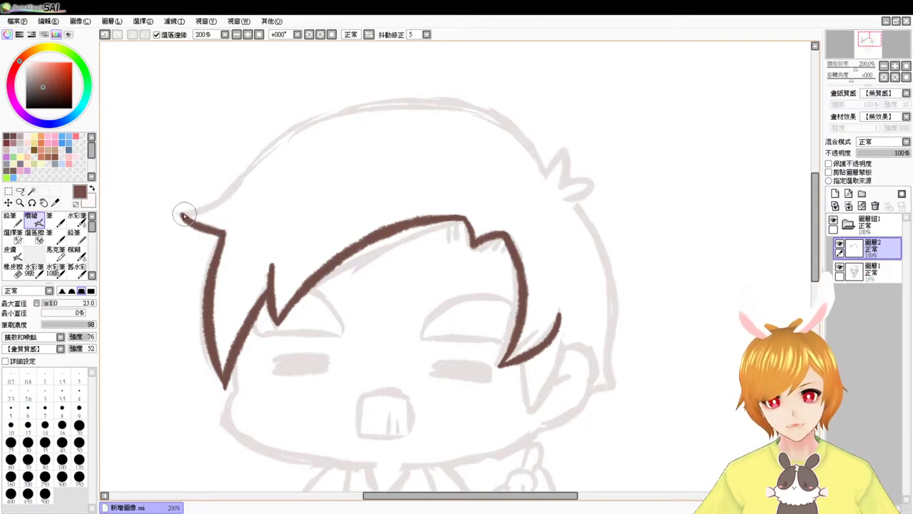
Ink the hair's outline from the left-hand tuft's point up and over the crown
mouse_move(184, 211)
left_mouse_down()
mouse_move(298, 126)
mouse_move(463, 119)
left_mouse_up()
key("ctrl+z")
mouse_move(227, 186)
left_mouse_down()
mouse_move(278, 146)
mouse_move(467, 114)
left_mouse_up()
key("ctrl+z")
mouse_move(237, 184)
left_mouse_down()
mouse_move(256, 161)
mouse_move(499, 129)
left_mouse_up()
left_click_drag(247, 171, 187, 215)
key("ctrl+z")
key("ctrl+z")
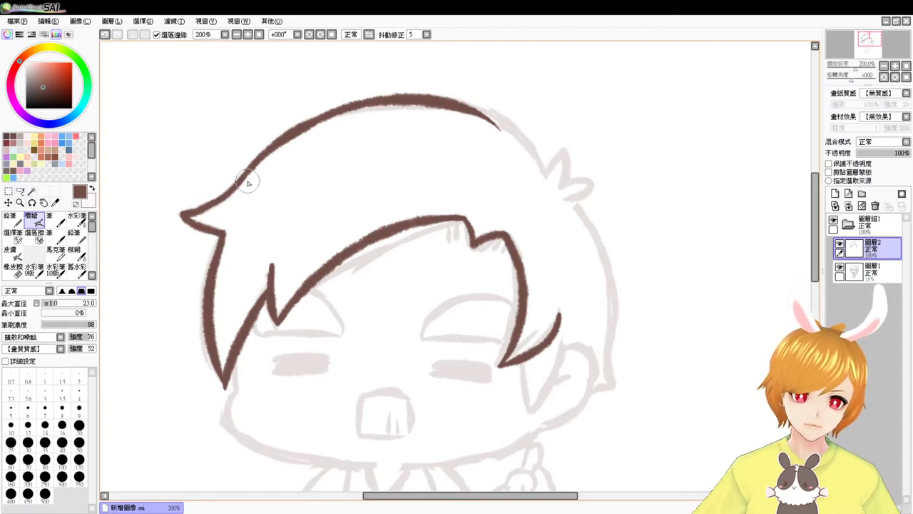
Erase the crown line's loose end and redraw it as a smooth curve down to the right-hand tufts
key("e")
left_click_drag(485, 134, 519, 147)
key("b")
left_click_drag(457, 104, 534, 158)
key("ctrl+z")
key("ctrl+z")
left_click_drag(461, 105, 548, 188)
key("ctrl+z")
mouse_move(449, 107)
left_mouse_down()
mouse_move(530, 162)
mouse_move(546, 194)
left_mouse_up()
key("ctrl+z")
left_click_drag(451, 106, 549, 194)
key("ctrl+z")
left_click_drag(451, 104, 544, 169)
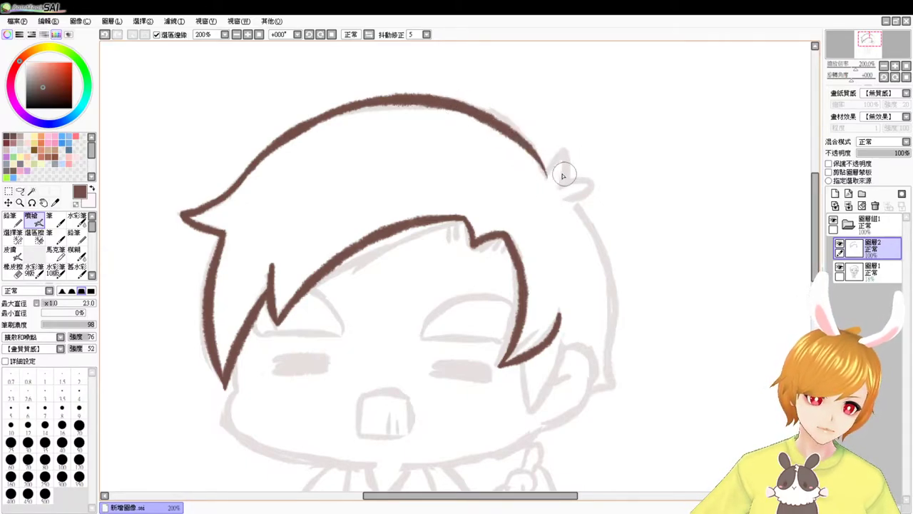
Ink the two small rounded tufts sticking out at the upper right-hand side of the hair
mouse_move(546, 175)
left_mouse_down()
mouse_move(602, 190)
mouse_move(565, 197)
mouse_move(598, 196)
mouse_move(572, 195)
mouse_move(574, 178)
mouse_move(565, 200)
mouse_move(610, 245)
mouse_move(526, 193)
left_mouse_up()
key("ctrl+z")
key("ctrl+z")
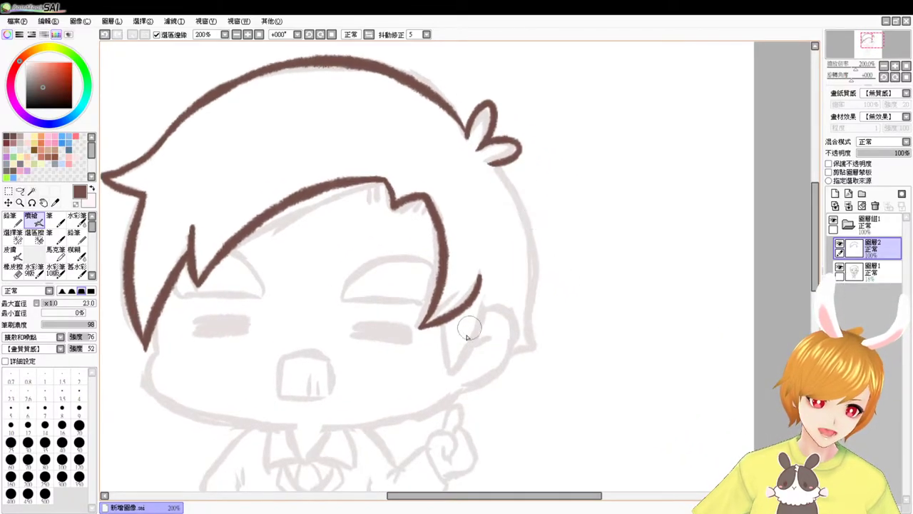
Ink the pointed sideburn in front of the right-hand ear
left_click_drag(443, 323, 448, 372)
mouse_move(477, 311)
left_mouse_down()
mouse_move(465, 366)
mouse_move(449, 371)
left_mouse_up()
key("ctrl+z")
key("ctrl+z")
left_click_drag(482, 305, 447, 377)
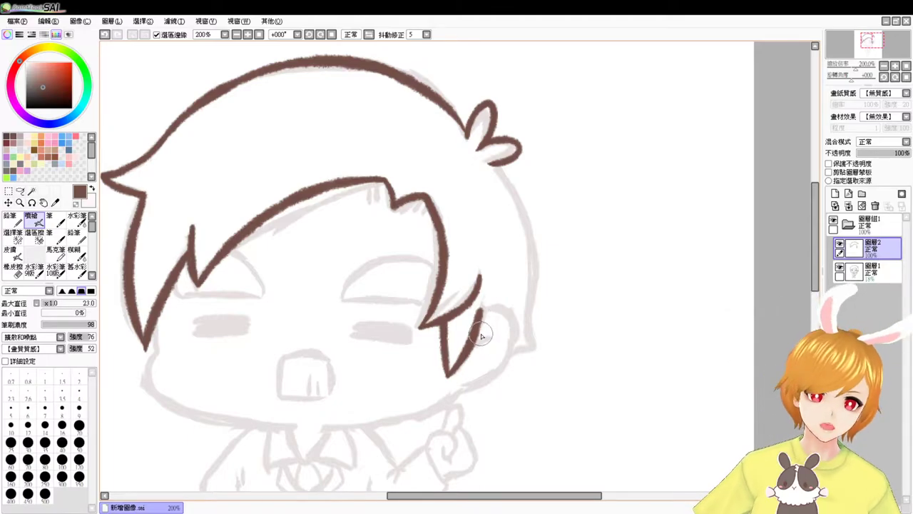
mouse_move(478, 314)
left_mouse_down()
mouse_move(506, 346)
mouse_move(478, 367)
mouse_move(500, 373)
mouse_move(448, 376)
left_mouse_up()
key("ctrl+z")
key("ctrl+z")
Ink the right-hand ear's outline from the sideburn around to the jaw
left_click_drag(480, 318, 512, 360)
key("ctrl+z")
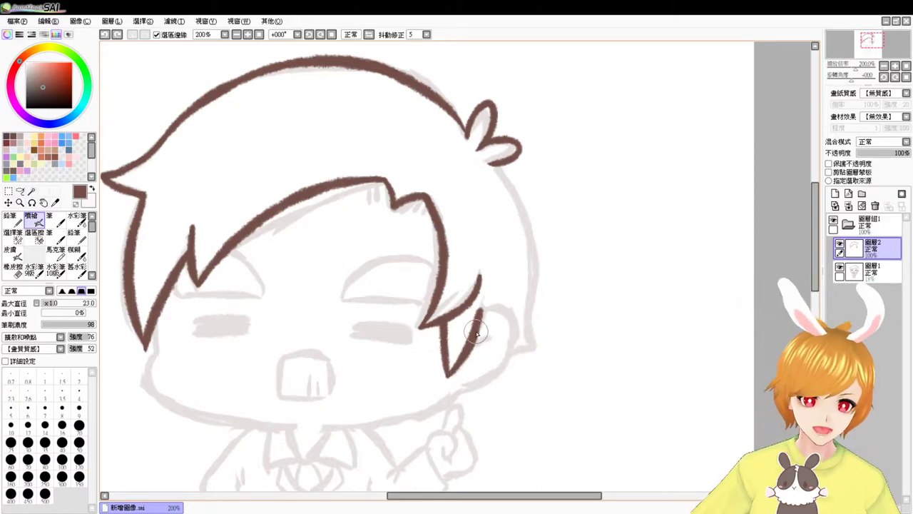
mouse_move(479, 319)
left_mouse_down()
mouse_move(505, 318)
mouse_move(453, 399)
left_mouse_up()
key("ctrl+z")
left_click_drag(478, 313, 453, 379)
key("ctrl+z")
mouse_move(478, 314)
left_mouse_down()
mouse_move(513, 357)
mouse_move(456, 389)
left_mouse_up()
Ink the back of the hair from the small tufts down to the nape corner, joining it to the ear
mouse_move(496, 165)
left_mouse_down()
mouse_move(518, 187)
mouse_move(530, 288)
mouse_move(495, 166)
mouse_move(532, 329)
left_mouse_up()
key("ctrl+z")
key("ctrl+z")
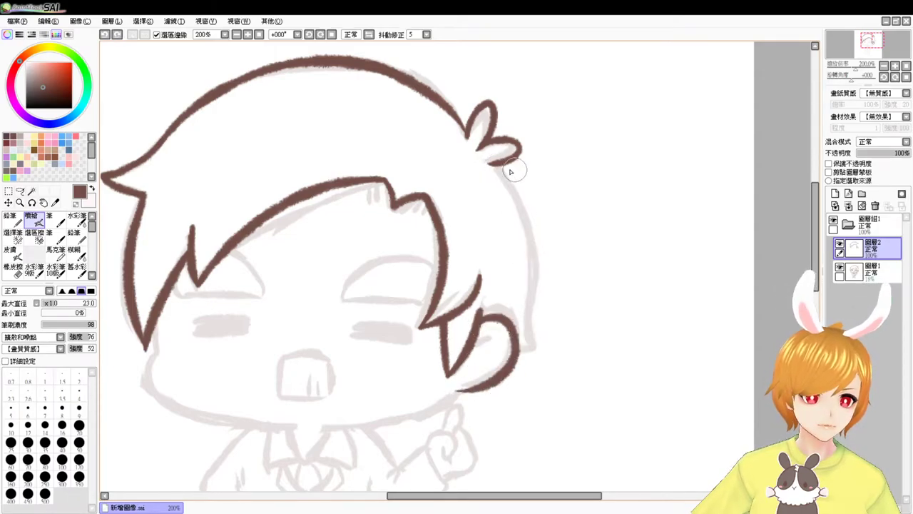
left_click_drag(495, 164, 528, 319)
key("ctrl+z")
mouse_move(500, 168)
left_mouse_down()
mouse_move(521, 313)
mouse_move(530, 285)
mouse_move(545, 356)
left_mouse_up()
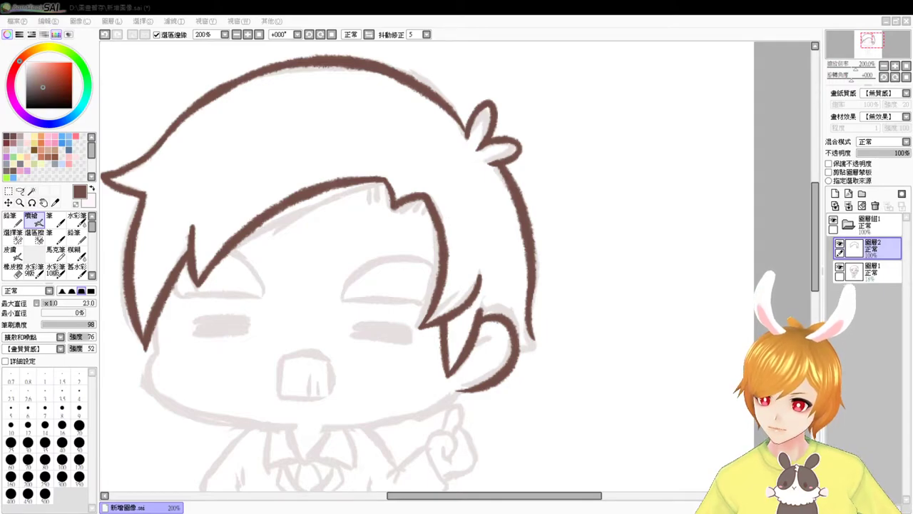
left_click(785, 291)
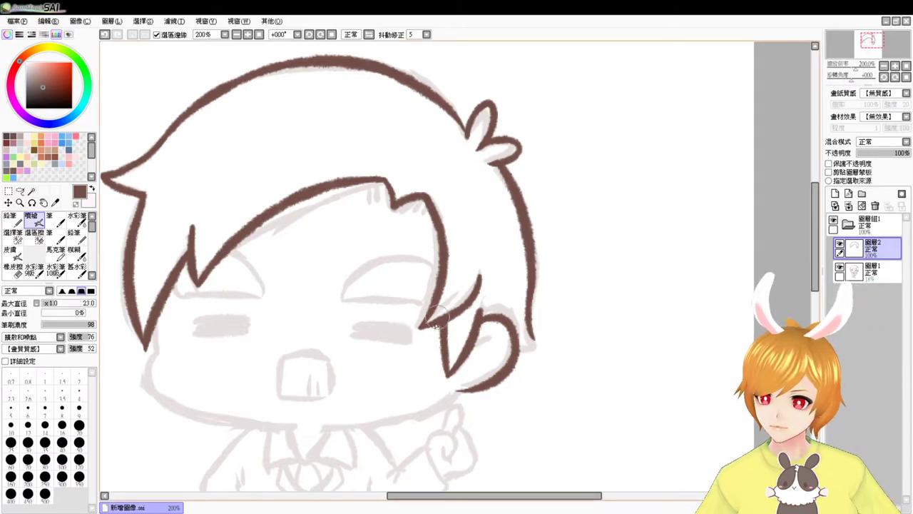
mouse_move(531, 325)
left_mouse_down()
mouse_move(530, 350)
mouse_move(516, 356)
left_mouse_up()
key("ctrl+z")
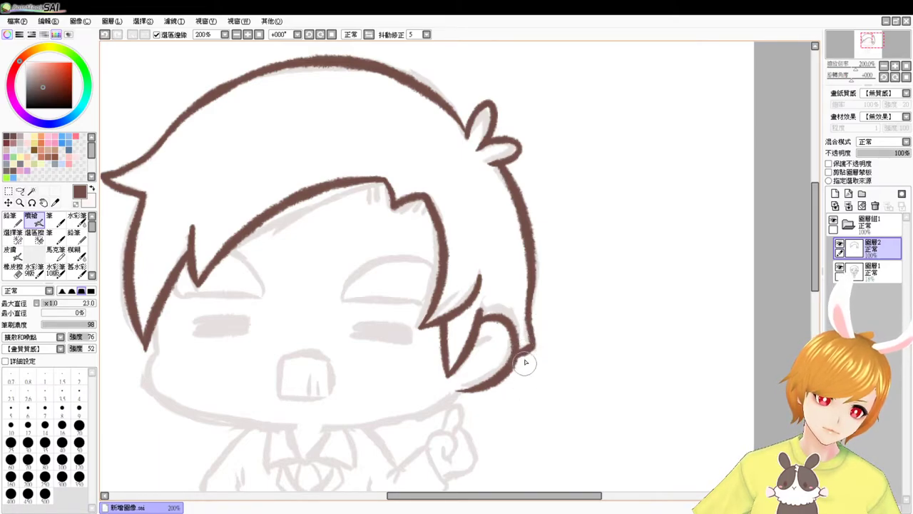
Trim the left-hand side lock's tip and ink the left-hand cheek and jaw line to the neck
left_click_drag(510, 395, 573, 312)
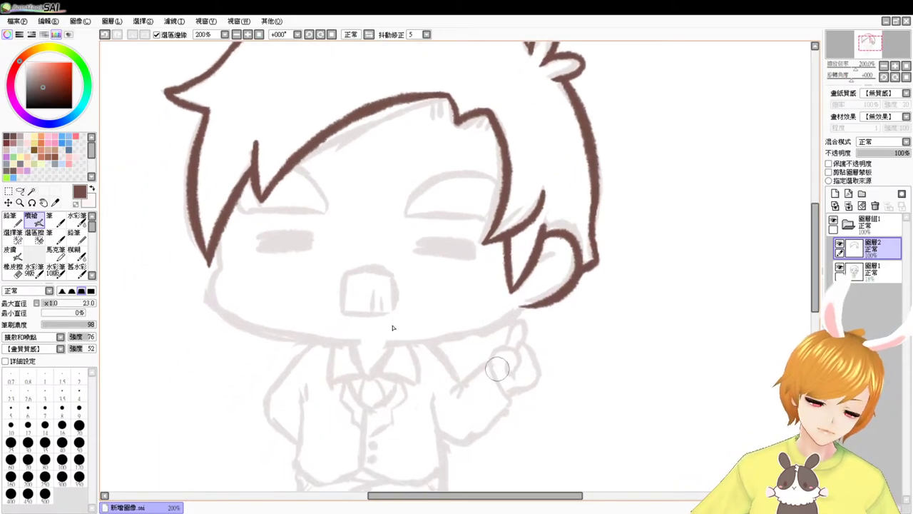
key("e")
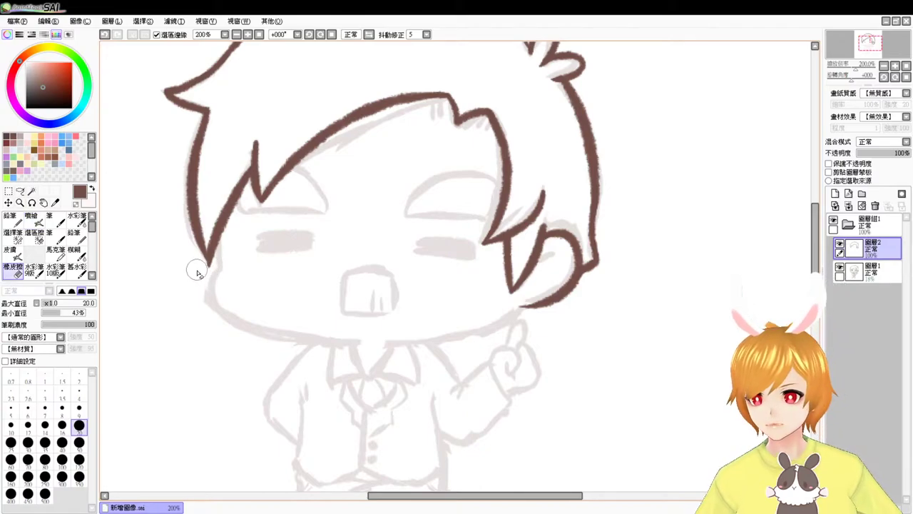
key("e")
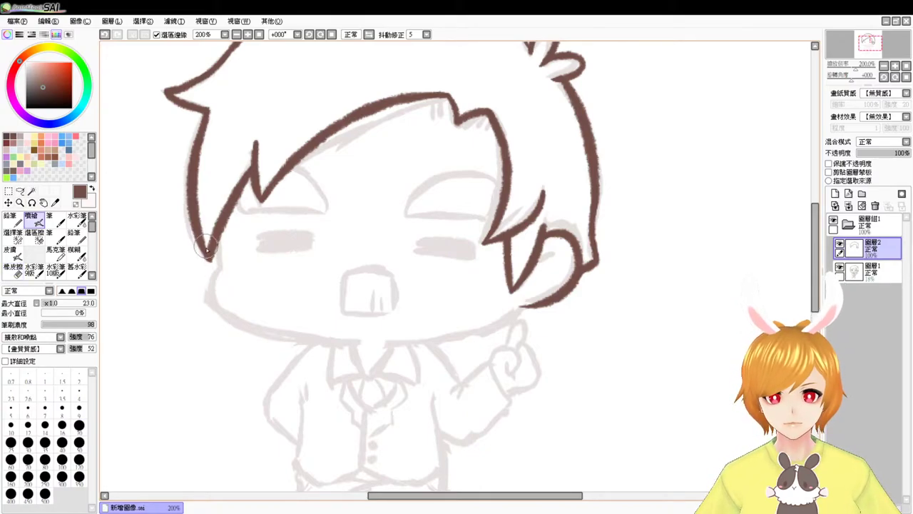
left_click_drag(198, 243, 203, 264)
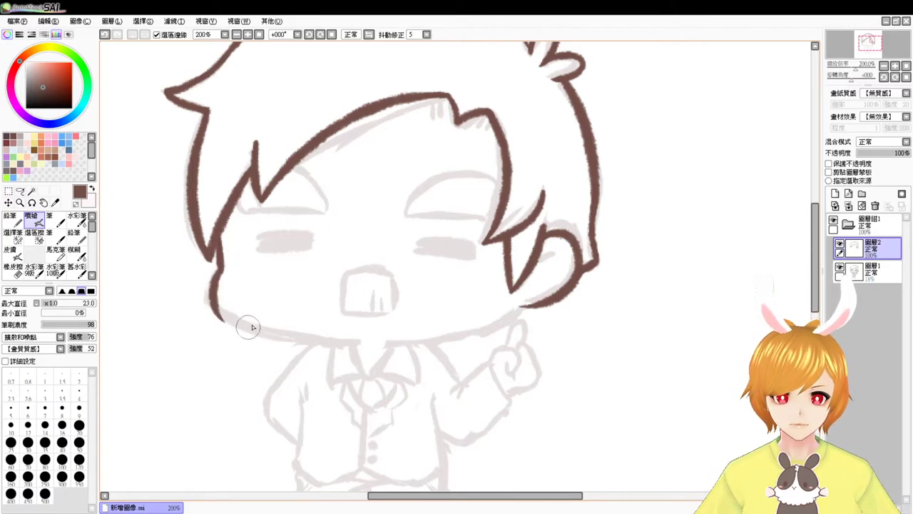
mouse_move(220, 270)
left_mouse_down()
mouse_move(250, 326)
mouse_move(343, 339)
mouse_move(289, 336)
left_mouse_up()
key("ctrl+z")
left_click_drag(363, 342, 302, 340)
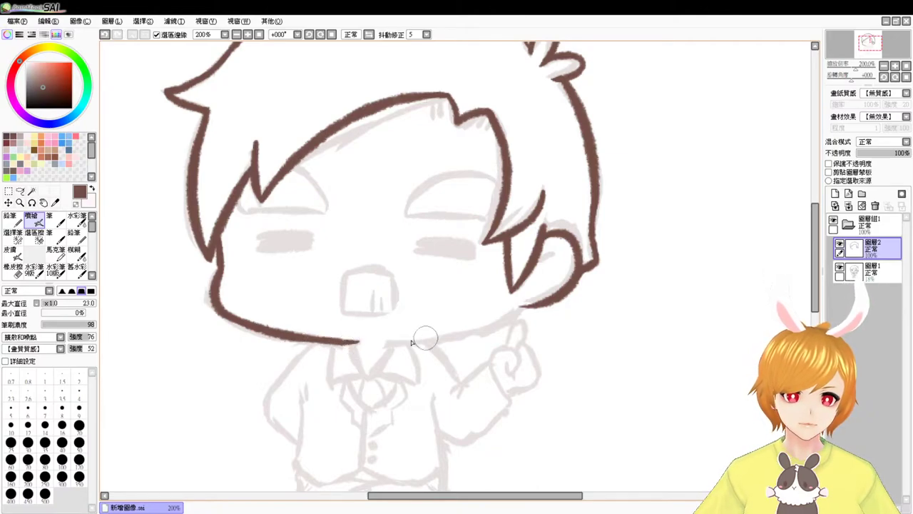
Ink the right-hand jaw line between the neck and the ear
left_click_drag(383, 341, 512, 301)
key("ctrl+z")
mouse_move(383, 340)
left_mouse_down()
mouse_move(437, 338)
mouse_move(524, 305)
mouse_move(461, 326)
left_mouse_up()
key("ctrl+z")
left_click_drag(522, 308, 458, 337)
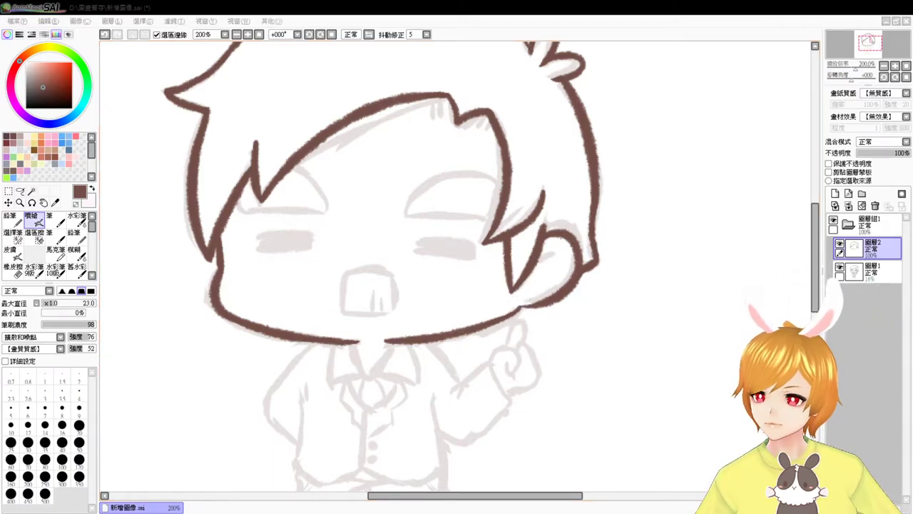
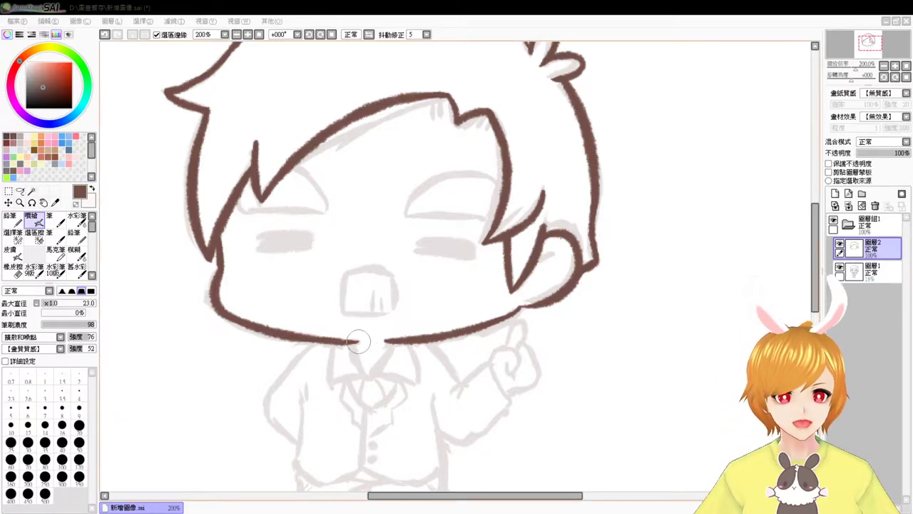
Ink both pointed wings of the shirt collar below the chin
mouse_move(356, 343)
left_mouse_down()
mouse_move(387, 348)
mouse_move(335, 363)
mouse_move(338, 348)
mouse_move(337, 365)
mouse_move(371, 355)
mouse_move(347, 361)
mouse_move(381, 360)
mouse_move(368, 357)
mouse_move(410, 375)
left_mouse_up()
key("ctrl+z")
key("ctrl+z")
key("ctrl+z")
key("ctrl+z")
key("ctrl+z")
left_click_drag(364, 354, 410, 375)
key("ctrl+z")
left_click_drag(404, 343, 409, 373)
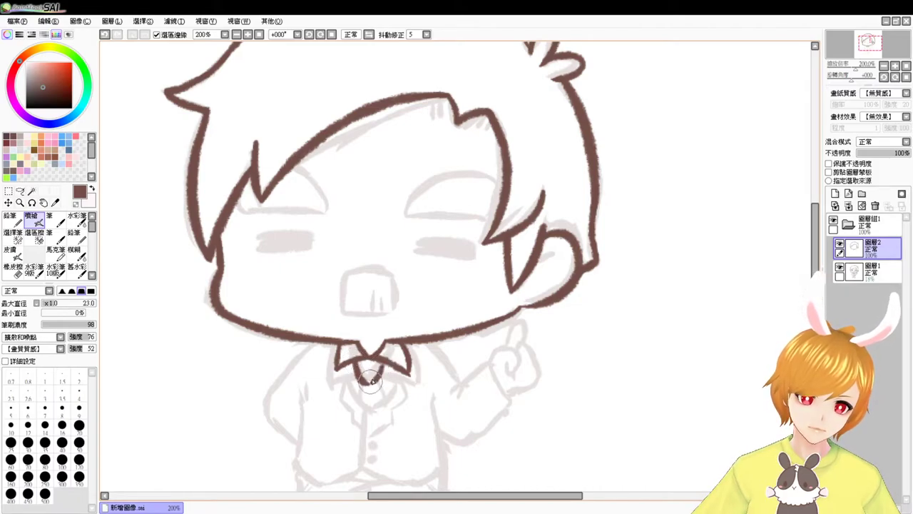
scroll(370, 367, "down", 1)
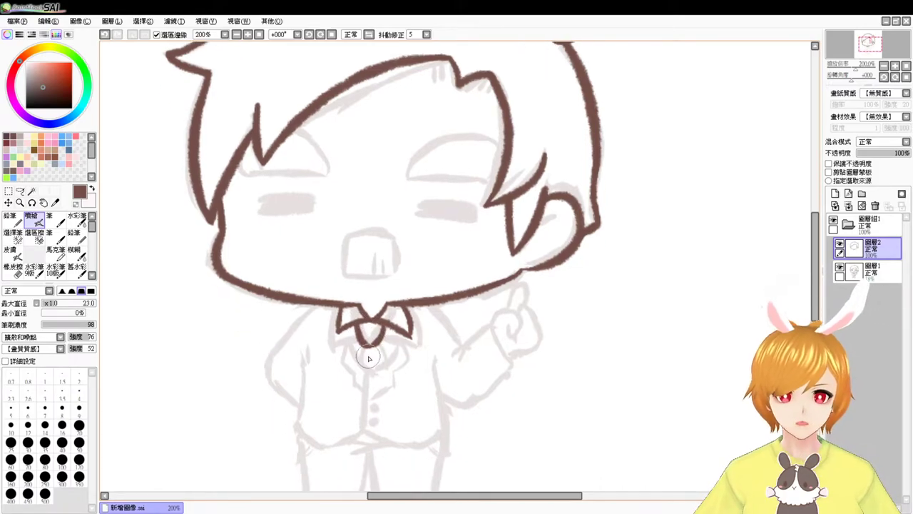
left_click_drag(355, 324, 367, 364)
key("ctrl+z")
left_click_drag(355, 325, 367, 364)
key("ctrl+z")
left_click_drag(354, 324, 361, 364)
left_click_drag(388, 324, 385, 362)
key("ctrl+z")
key("ctrl+z")
left_click_drag(389, 325, 378, 368)
key("ctrl+z")
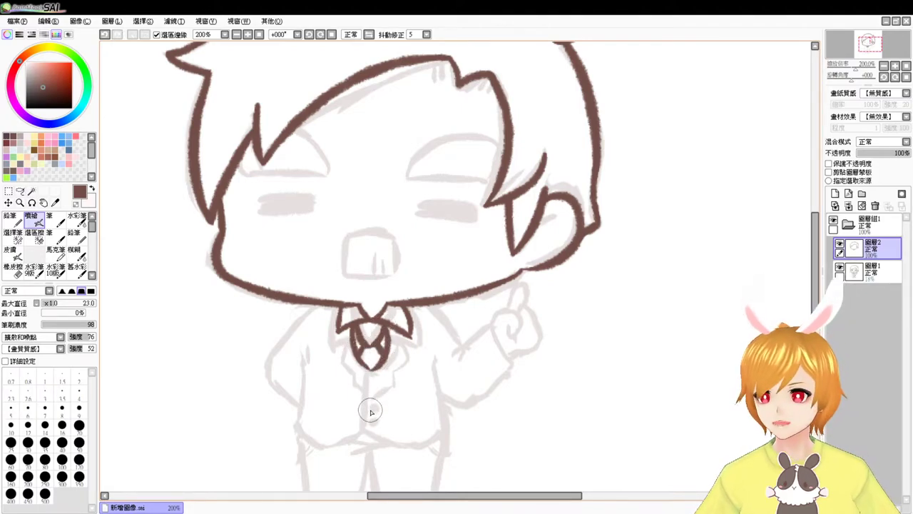
key("ctrl+z")
key("ctrl+z")
key("ctrl+z")
key("ctrl+z")
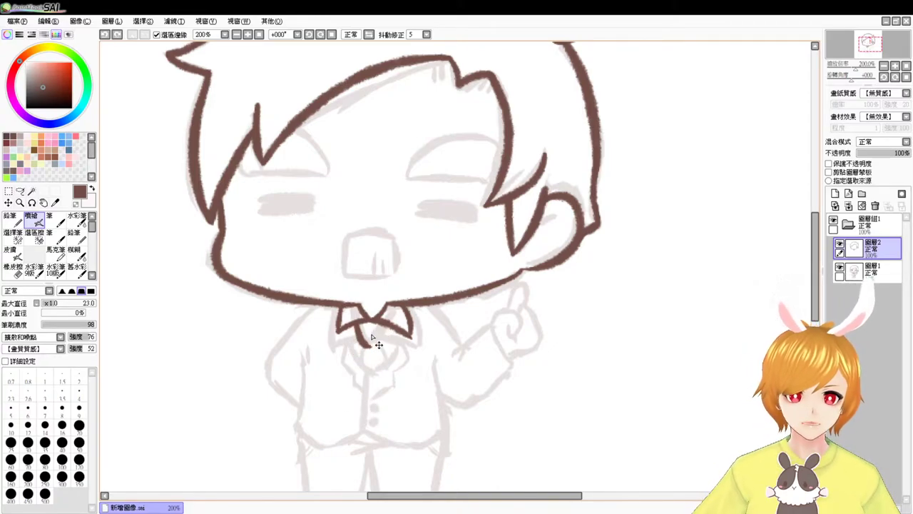
Ink the V-shaped opening and necktie below the collar, plus the jacket's left-hand lapel
left_click_drag(347, 325, 367, 361)
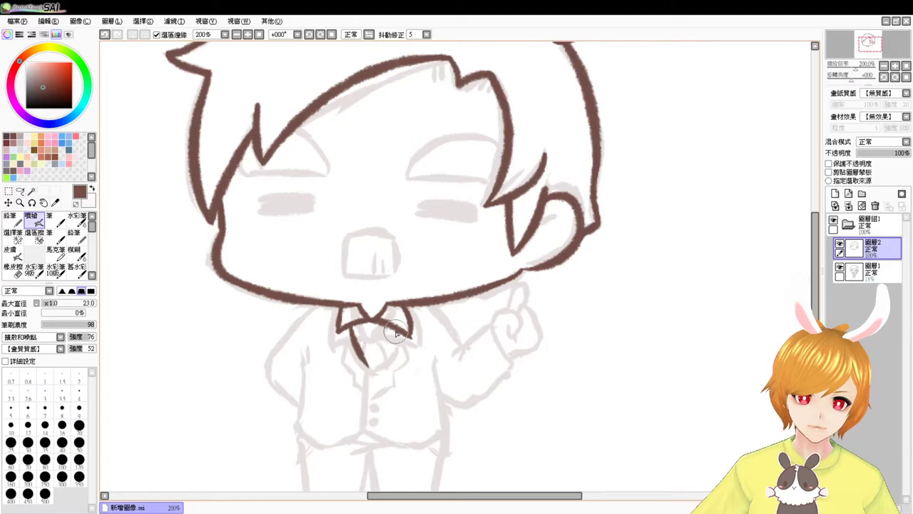
key("ctrl+z")
left_click_drag(351, 324, 369, 365)
left_click_drag(394, 327, 370, 364)
key("ctrl+z")
left_click_drag(391, 328, 369, 364)
mouse_move(360, 323)
left_mouse_down()
mouse_move(381, 328)
mouse_move(340, 330)
mouse_move(368, 336)
mouse_move(360, 352)
mouse_move(378, 338)
mouse_move(379, 356)
mouse_move(347, 343)
mouse_move(346, 327)
mouse_move(342, 352)
mouse_move(348, 327)
mouse_move(364, 384)
left_mouse_up()
key("ctrl+z")
key("ctrl+z")
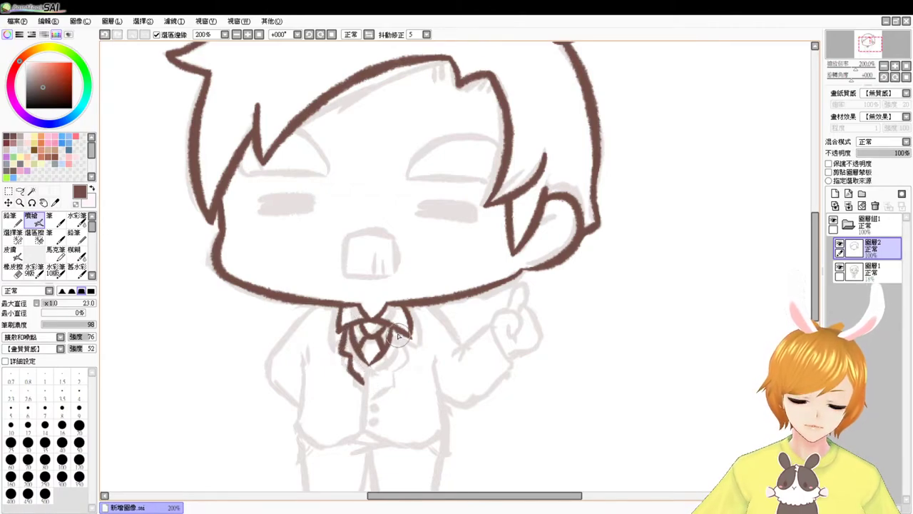
Ink the jacket's right-hand lapel, the vertical front opening and two buttons beside it
mouse_move(403, 319)
left_mouse_down()
mouse_move(403, 348)
mouse_move(368, 385)
mouse_move(368, 363)
mouse_move(366, 406)
left_mouse_up()
key("ctrl+z")
left_click_drag(366, 365, 365, 426)
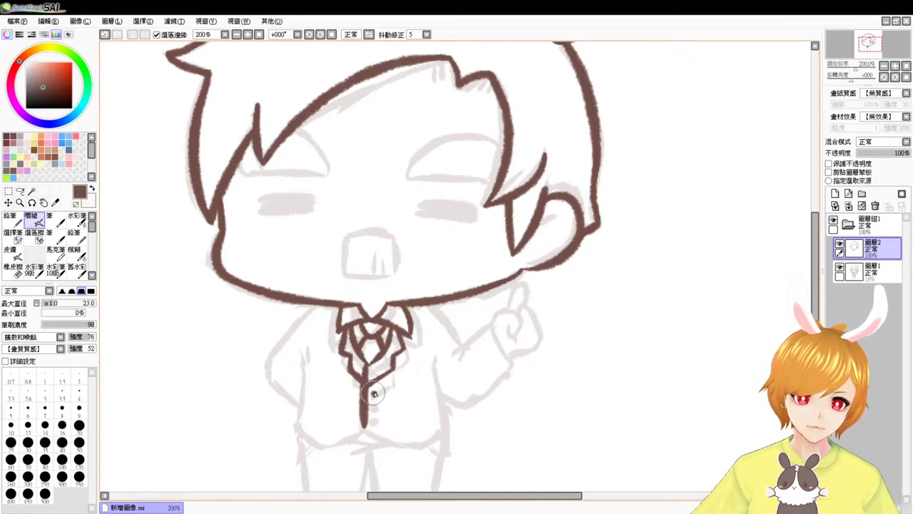
left_click(375, 408)
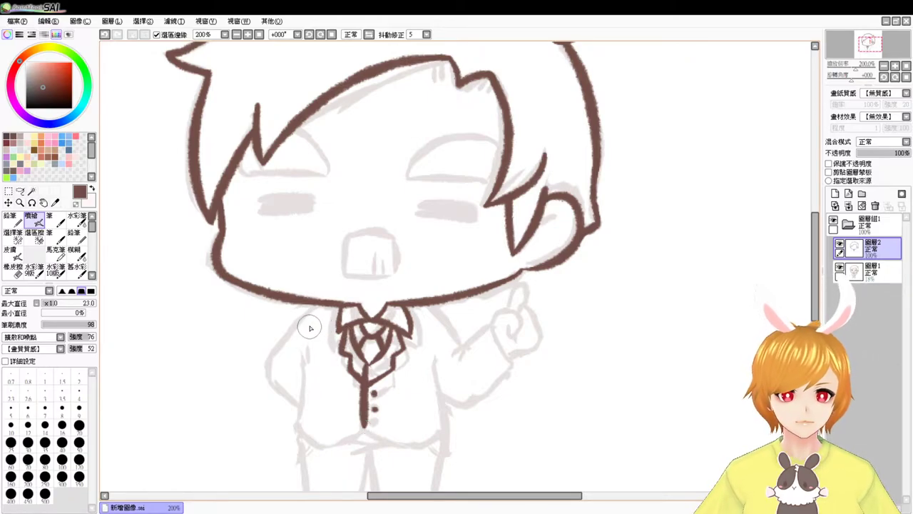
Ink the jacket's left-hand side and hem up to the front opening, plus the bent left-hand sleeve
left_click_drag(306, 328, 296, 413)
key("ctrl+z")
key("ctrl+z")
left_click_drag(306, 355, 296, 417)
mouse_move(303, 380)
left_mouse_down()
mouse_move(294, 429)
mouse_move(316, 450)
left_mouse_up()
key("ctrl+z")
mouse_move(297, 412)
left_mouse_down()
mouse_move(324, 447)
mouse_move(366, 429)
left_mouse_up()
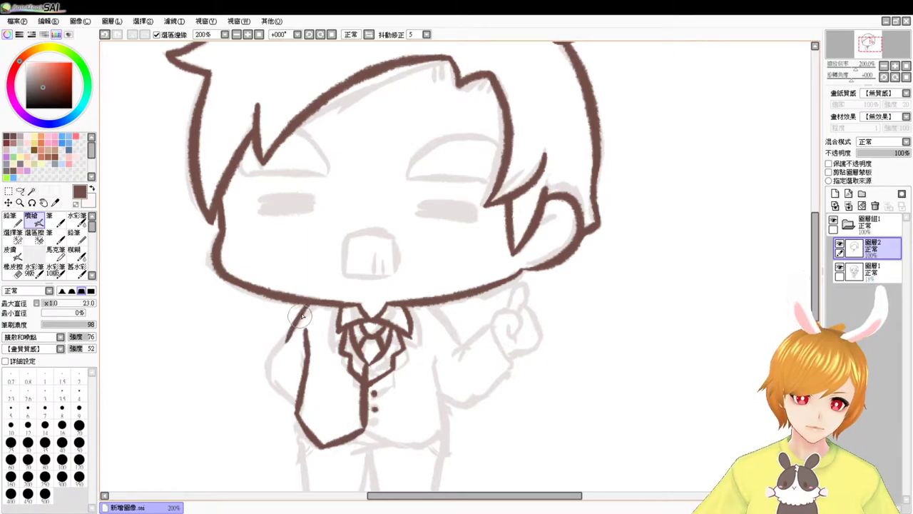
mouse_move(318, 309)
left_mouse_down()
mouse_move(280, 355)
mouse_move(285, 337)
mouse_move(276, 366)
mouse_move(302, 387)
left_mouse_up()
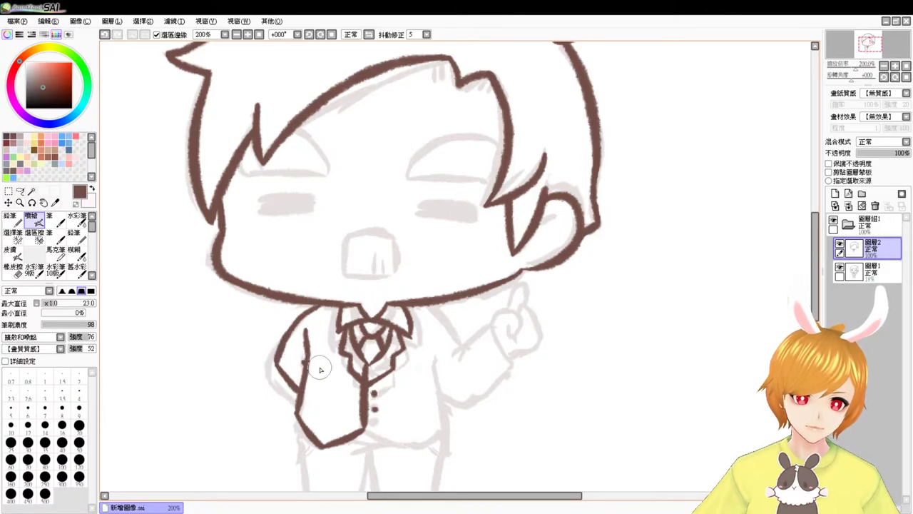
Ink the right-hand shoulder line plus the jacket's right-hand side and hem back to the front opening
key("ctrl+z")
mouse_move(426, 305)
left_mouse_down()
mouse_move(457, 352)
mouse_move(428, 341)
mouse_move(437, 403)
left_mouse_up()
left_click_drag(426, 368, 442, 427)
mouse_move(365, 428)
left_mouse_down()
mouse_move(407, 448)
mouse_move(445, 425)
left_mouse_up()
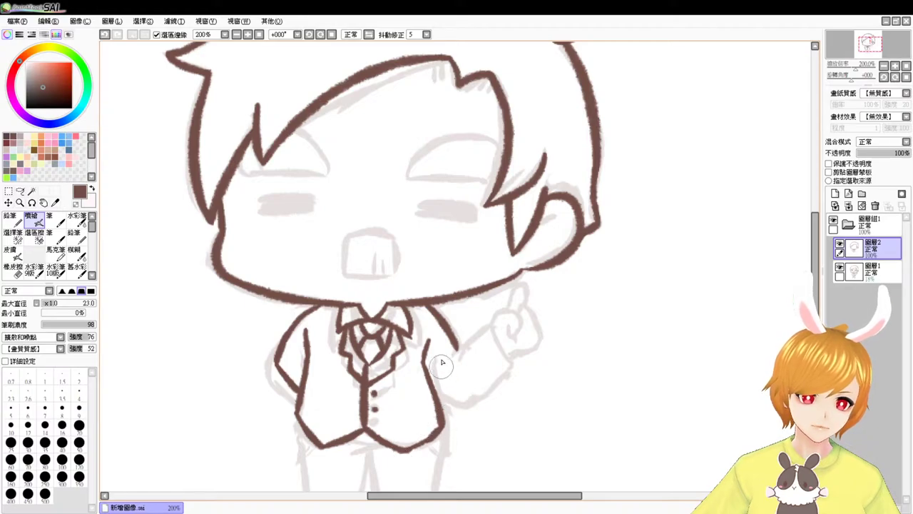
Ink the bent right-hand sleeve from the elbow crease up to the cuff and back along its underside
left_click_drag(449, 360, 488, 325)
mouse_move(504, 355)
left_mouse_down()
mouse_move(494, 333)
mouse_move(510, 360)
left_mouse_up()
key("ctrl+z")
left_click_drag(490, 325, 512, 360)
mouse_move(435, 391)
left_mouse_down()
mouse_move(461, 404)
mouse_move(510, 366)
mouse_move(487, 397)
left_mouse_up()
key("ctrl+z")
left_click_drag(510, 362, 488, 397)
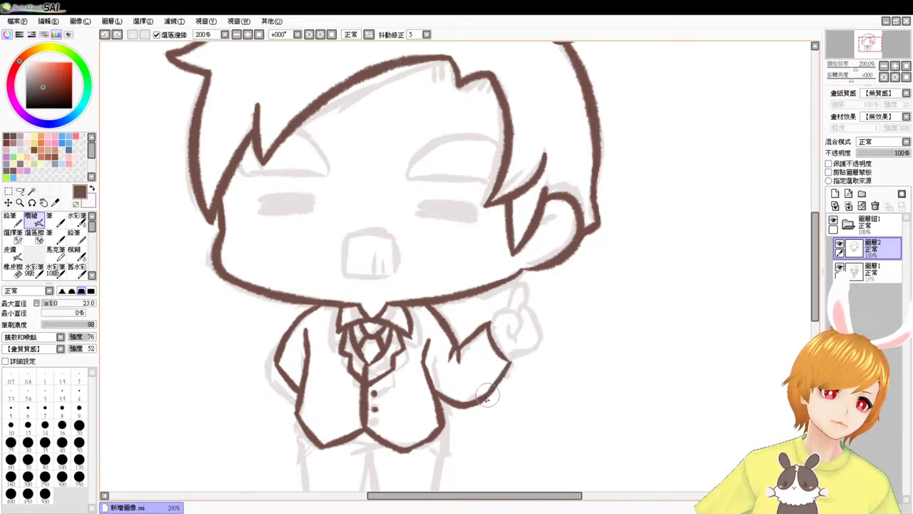
Ink the raised hand with its curled thumb, closed fist and pointing index finger
left_click_drag(489, 325, 497, 314)
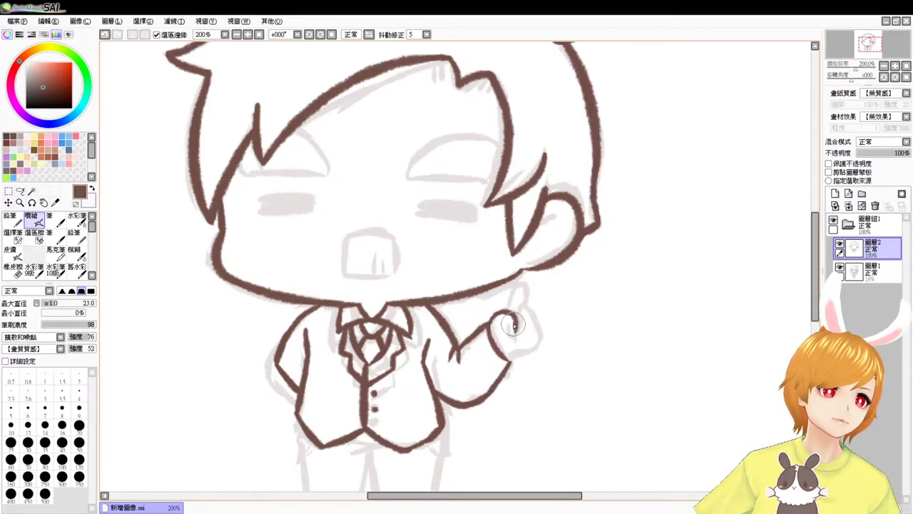
key("ctrl+z")
left_click_drag(516, 328, 505, 339)
key("ctrl+z")
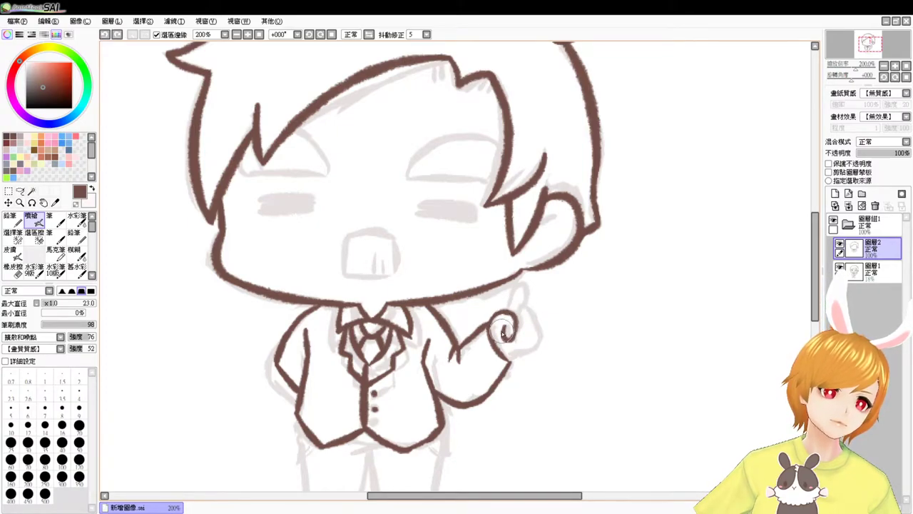
mouse_move(506, 336)
left_mouse_down()
mouse_move(515, 336)
mouse_move(506, 311)
mouse_move(523, 287)
mouse_move(533, 347)
left_mouse_up()
key("ctrl+z")
key("ctrl+z")
key("ctrl+z")
key("ctrl+z")
key("ctrl+z")
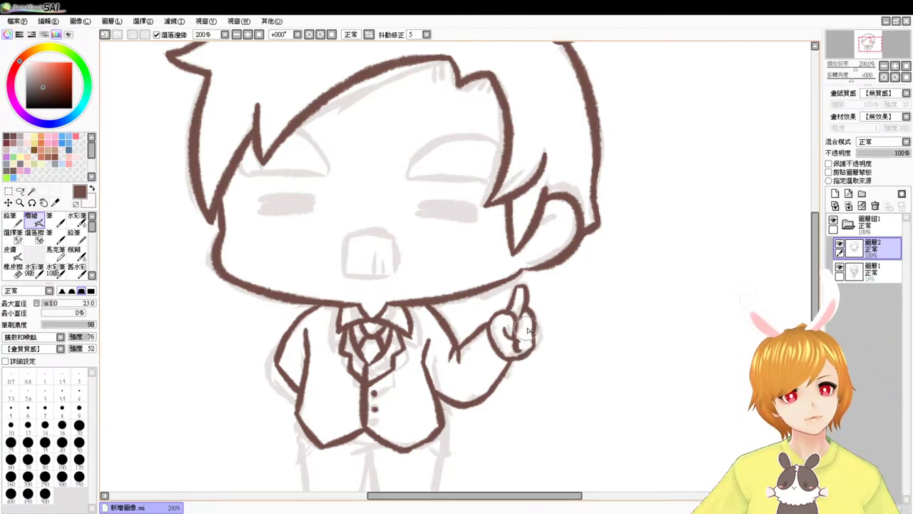
Touch up the raised hand's lines with a size 9 eraser and the inking brush at the base of the index finger
key("e")
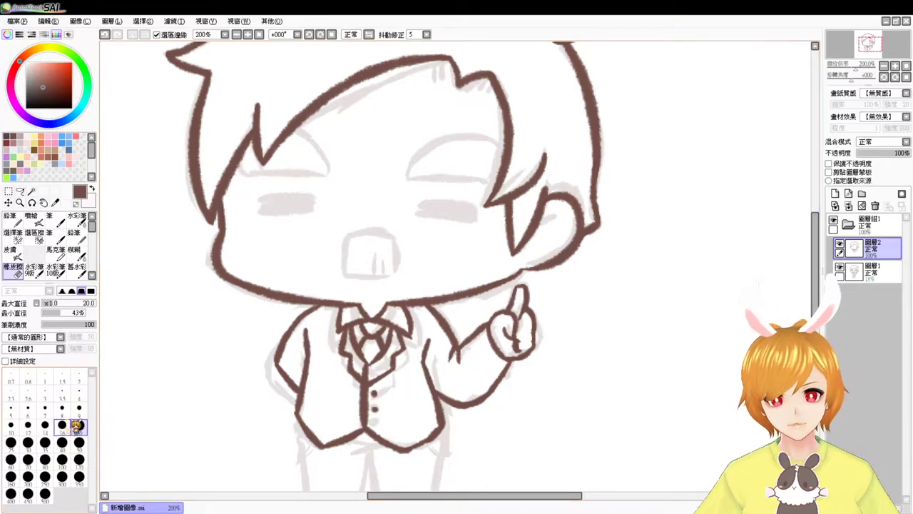
left_click(79, 407)
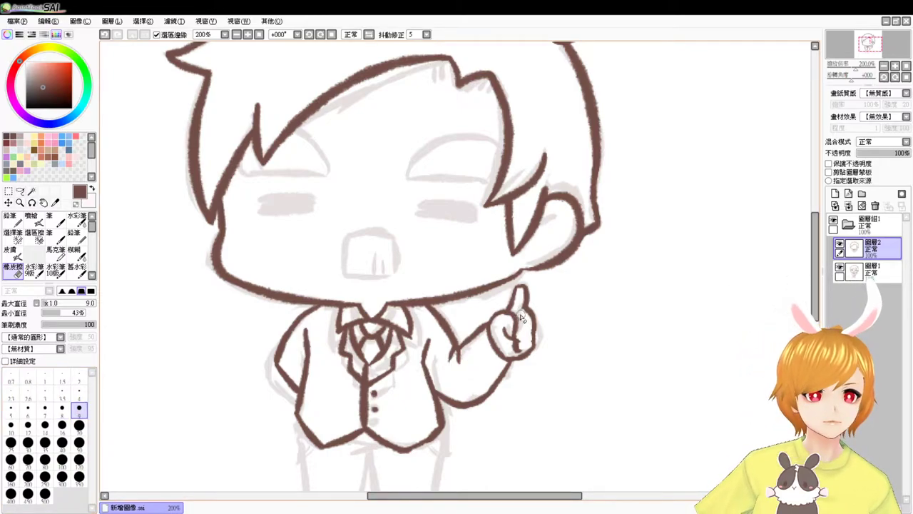
key("v")
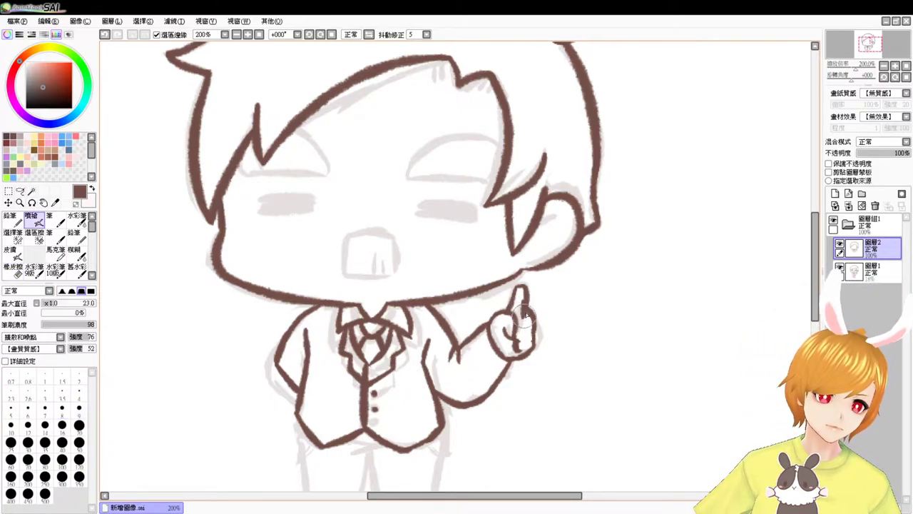
left_click_drag(526, 305, 520, 318)
key("ctrl+z")
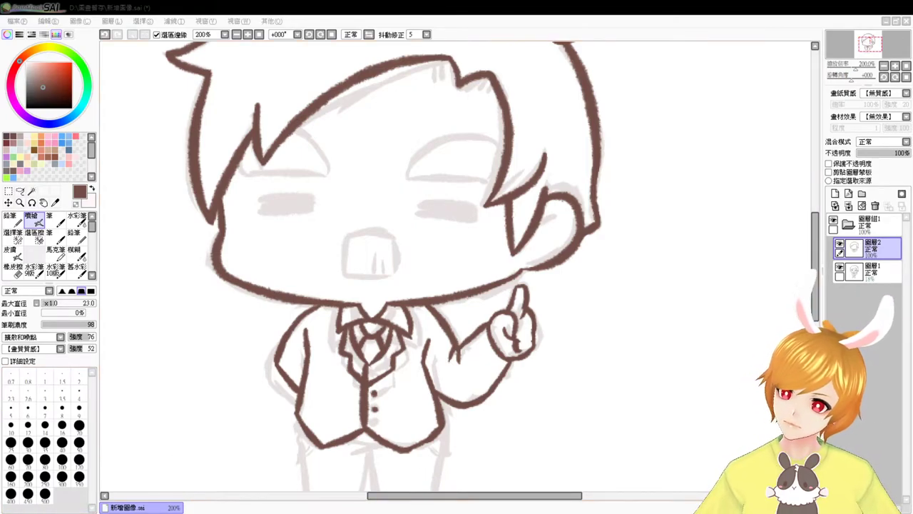
left_click(446, 512)
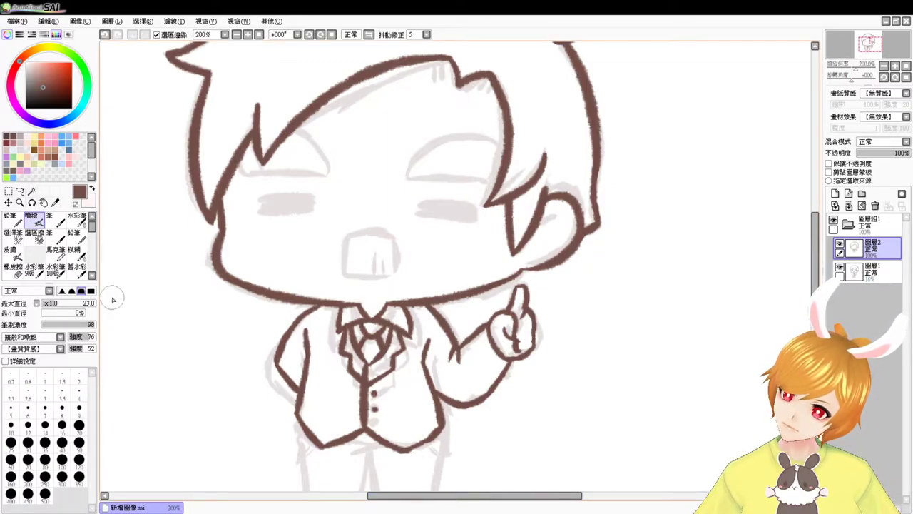
key("alt+Tab")
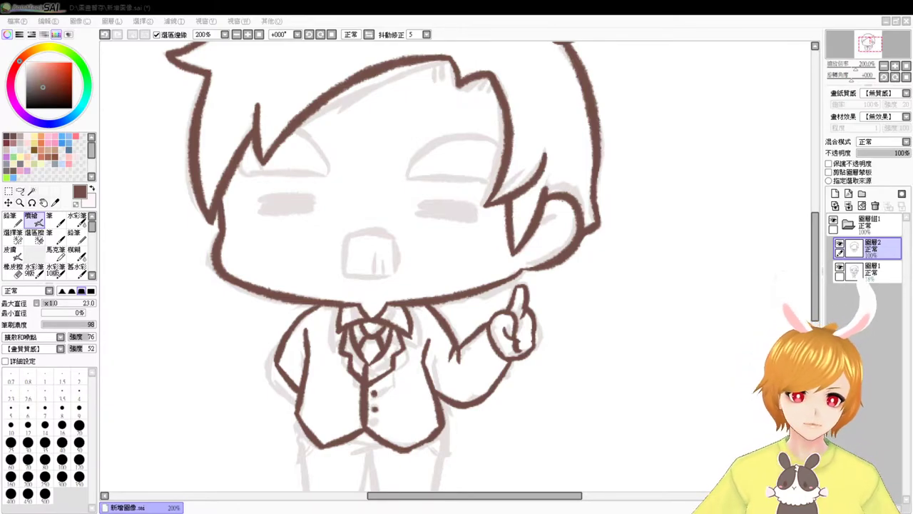
left_click(881, 325)
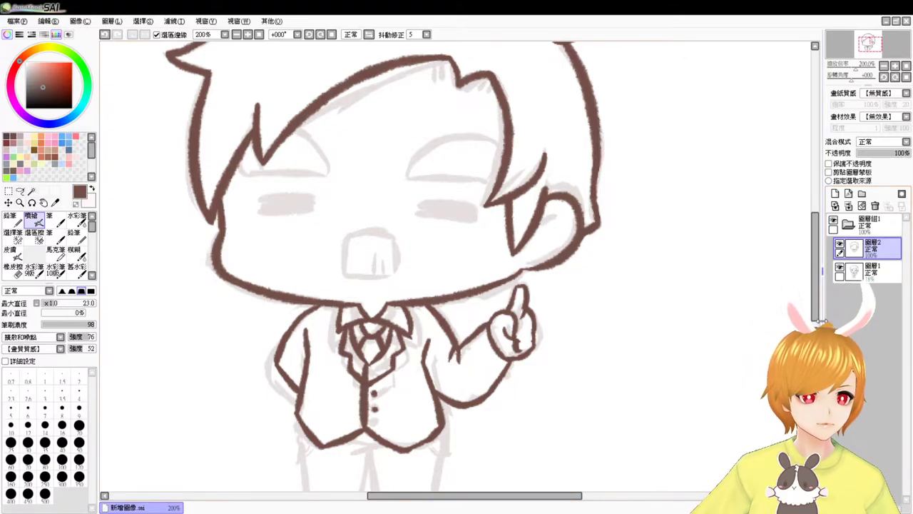
Ink the left-hand trouser leg's outer edge, both inner leg lines and the short lines below the jacket opening
left_click_drag(818, 311, 818, 341)
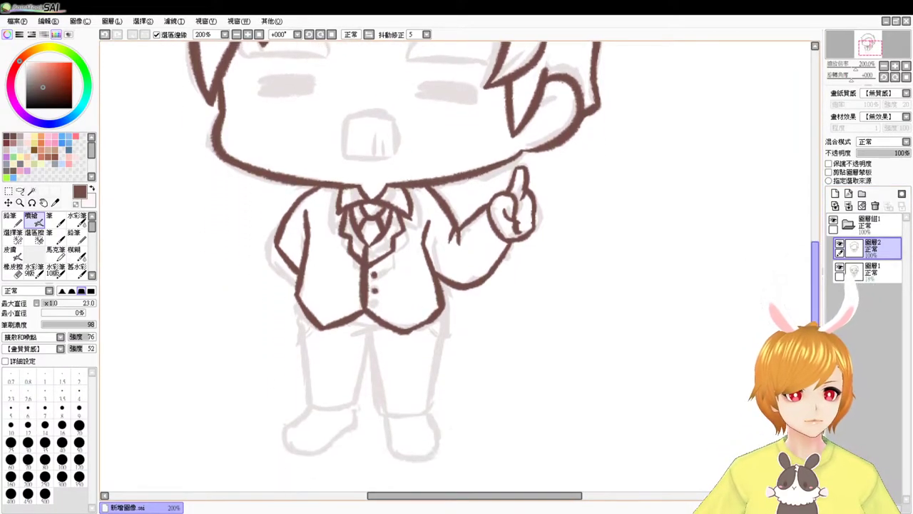
left_click_drag(296, 300, 305, 403)
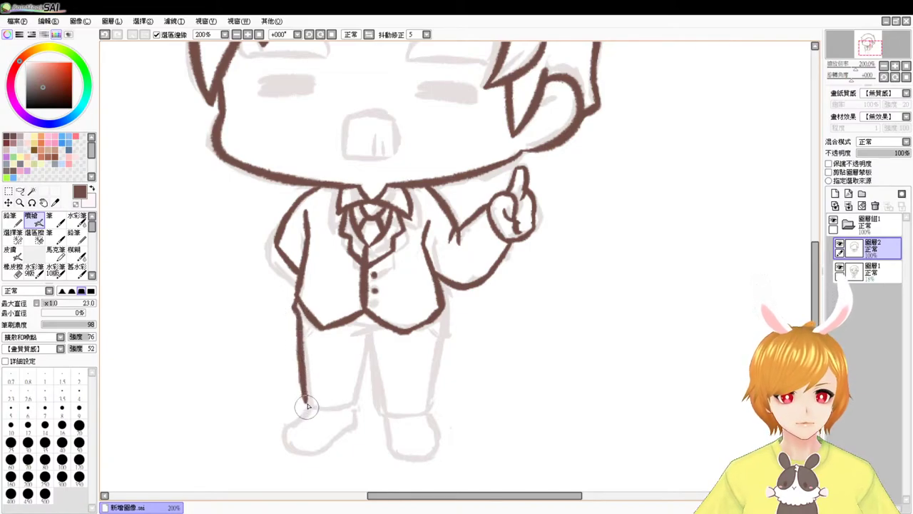
mouse_move(351, 327)
left_mouse_down()
mouse_move(383, 330)
mouse_move(374, 336)
mouse_move(387, 341)
mouse_move(364, 344)
mouse_move(350, 405)
left_mouse_up()
key("ctrl+z")
key("ctrl+z")
left_click_drag(371, 326, 355, 398)
key("ctrl+z")
left_click_drag(368, 336, 357, 398)
key("ctrl+z")
key("ctrl+z")
left_click_drag(369, 335, 380, 403)
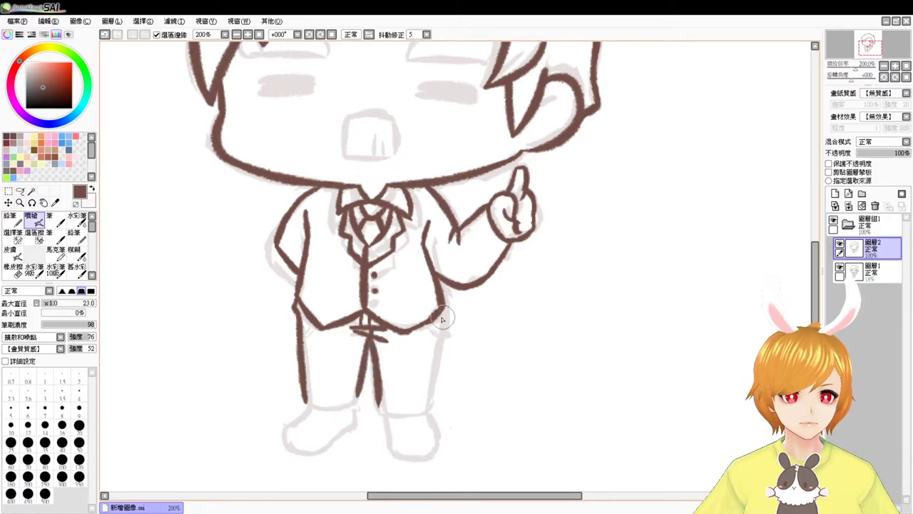
Ink the right-hand trouser leg's outer edge and its bottom hem
mouse_move(441, 311)
left_mouse_down()
mouse_move(431, 401)
mouse_move(434, 392)
left_mouse_up()
key("ctrl+z")
mouse_move(381, 405)
left_mouse_down()
mouse_move(435, 395)
mouse_move(433, 386)
mouse_move(425, 409)
mouse_move(391, 415)
left_mouse_up()
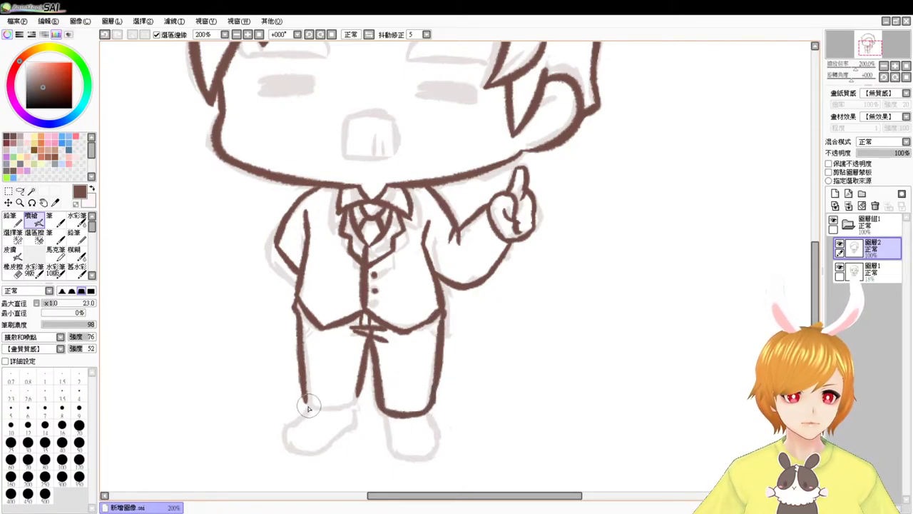
Ink the left-hand trouser hem and the outline of the shoe below it
mouse_move(305, 401)
left_mouse_down()
mouse_move(328, 406)
mouse_move(314, 404)
mouse_move(360, 393)
mouse_move(355, 403)
mouse_move(318, 412)
mouse_move(306, 404)
mouse_move(285, 428)
mouse_move(288, 443)
mouse_move(326, 449)
mouse_move(288, 449)
mouse_move(331, 448)
mouse_move(351, 429)
mouse_move(344, 431)
mouse_move(354, 401)
mouse_move(353, 427)
left_mouse_up()
key("ctrl+z")
key("ctrl+z")
key("ctrl+z")
key("ctrl+z")
key("ctrl+z")
Ink the rounded outline of the right-hand shoe, redrawing its outer curve until it closes cleanly at the sole
mouse_move(354, 419)
left_mouse_down()
mouse_move(380, 411)
mouse_move(388, 435)
mouse_move(382, 410)
mouse_move(404, 467)
left_mouse_up()
key("ctrl+z")
mouse_move(426, 411)
left_mouse_down()
mouse_move(432, 455)
mouse_move(435, 445)
mouse_move(394, 461)
mouse_move(429, 461)
mouse_move(437, 442)
mouse_move(416, 465)
left_mouse_up()
key("e")
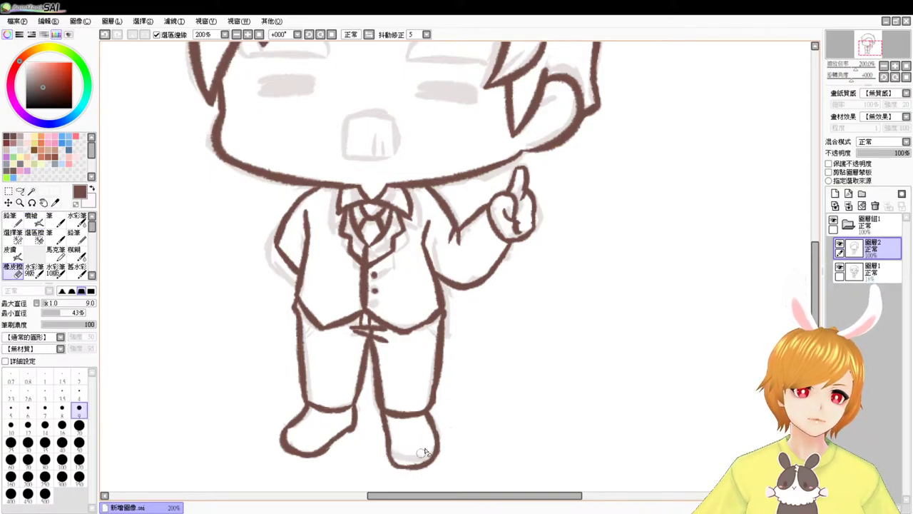
key("b")
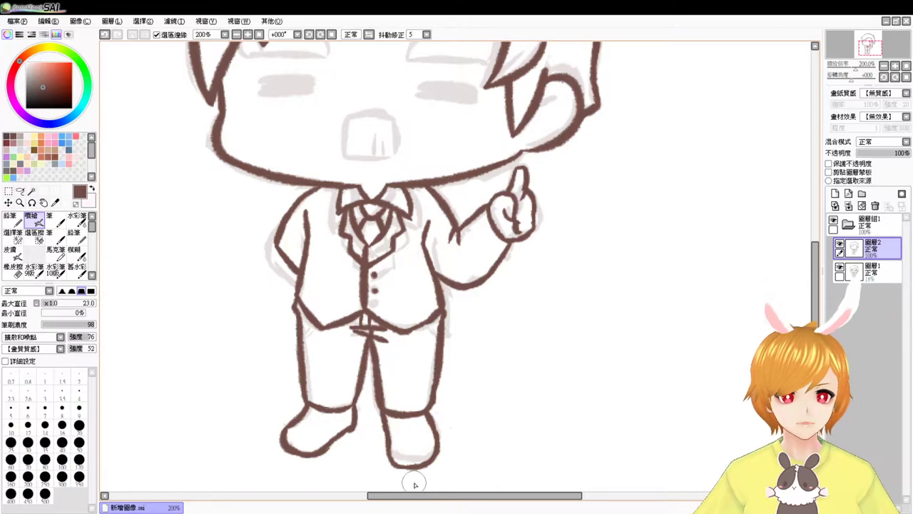
key("ctrl+z")
key("ctrl+z")
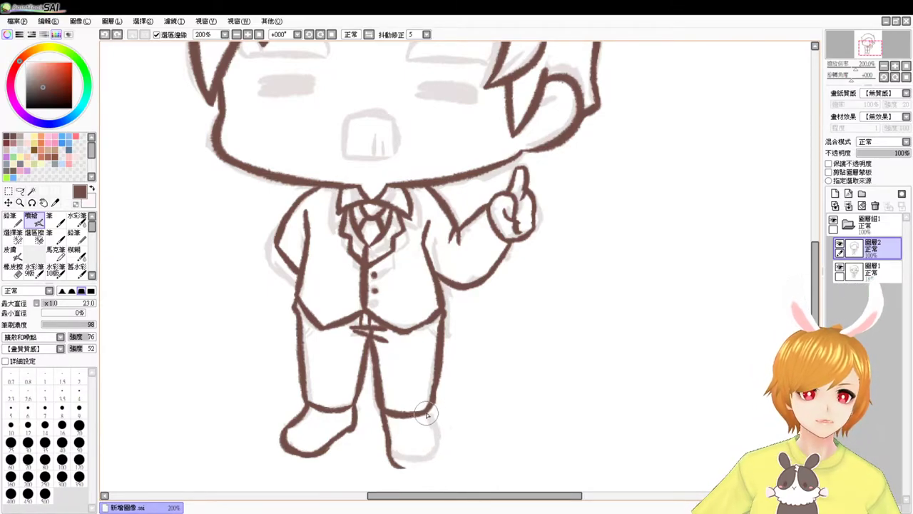
mouse_move(427, 412)
left_mouse_down()
mouse_move(436, 454)
mouse_move(416, 469)
mouse_move(394, 463)
mouse_move(426, 468)
mouse_move(427, 461)
mouse_move(403, 467)
mouse_move(438, 457)
mouse_move(395, 464)
mouse_move(440, 458)
mouse_move(391, 454)
mouse_move(431, 463)
left_mouse_up()
key("ctrl+z")
key("ctrl+z")
key("ctrl+z")
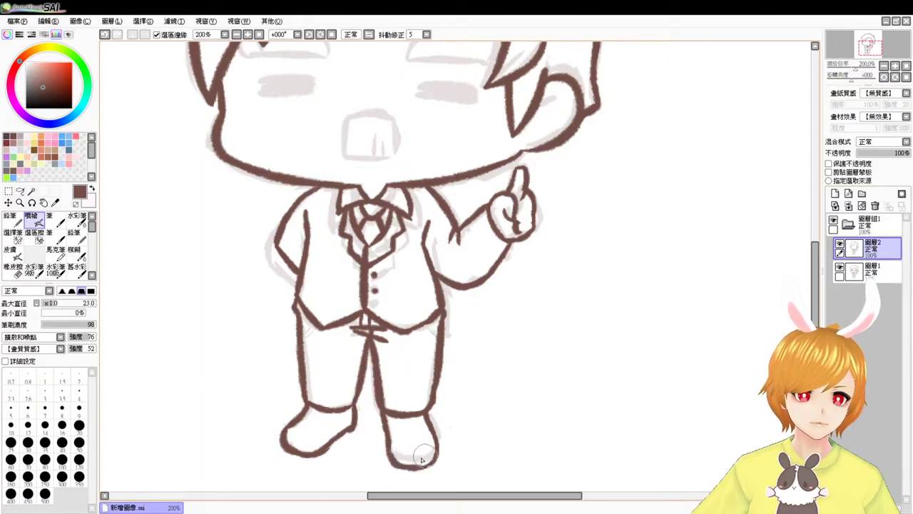
Try to ink curved toe lines across both shoes
left_click_drag(424, 428, 432, 432)
key("ctrl+z")
key("ctrl+z")
key("ctrl+z")
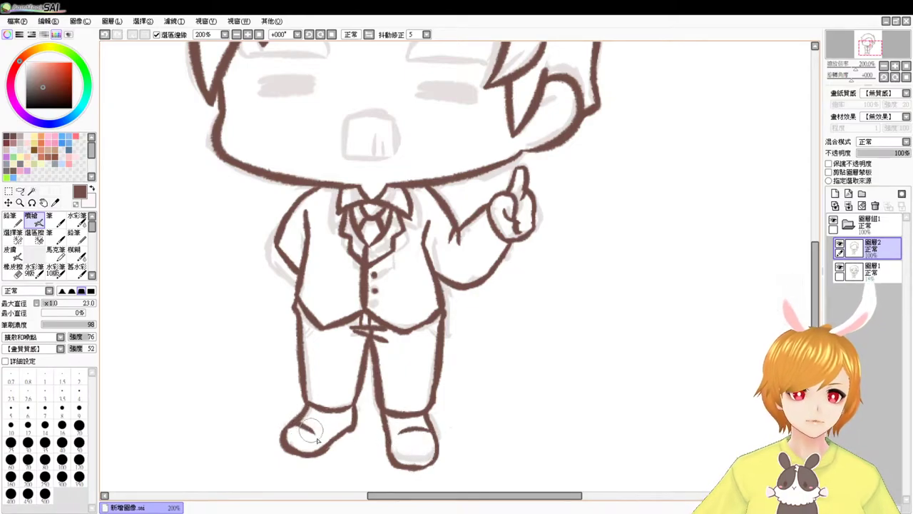
key("ctrl+z")
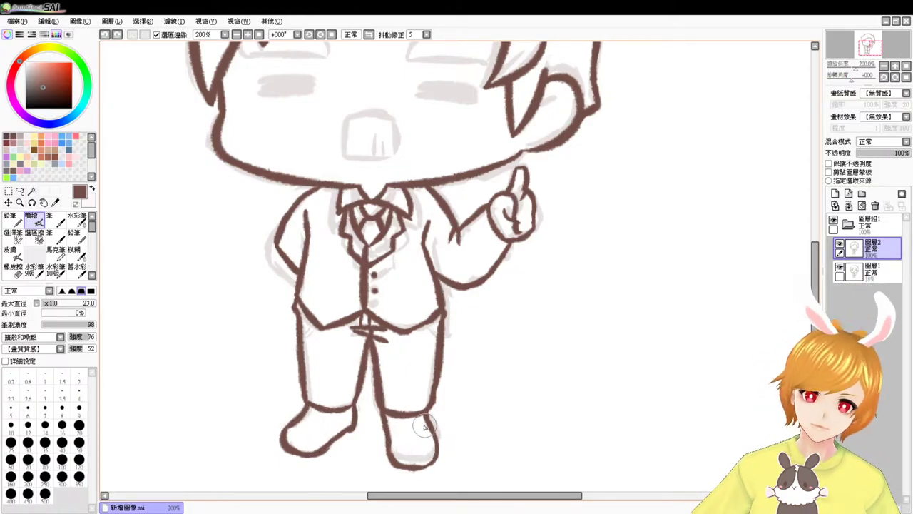
key("e")
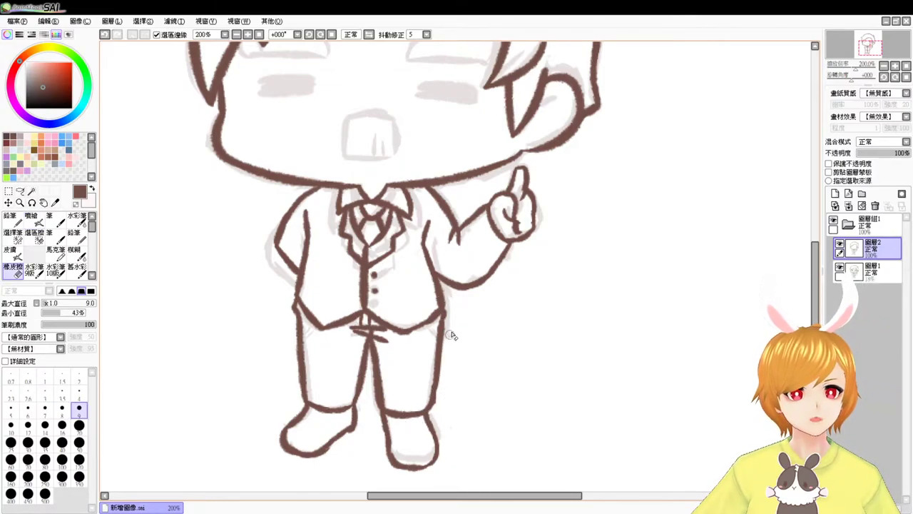
key("e")
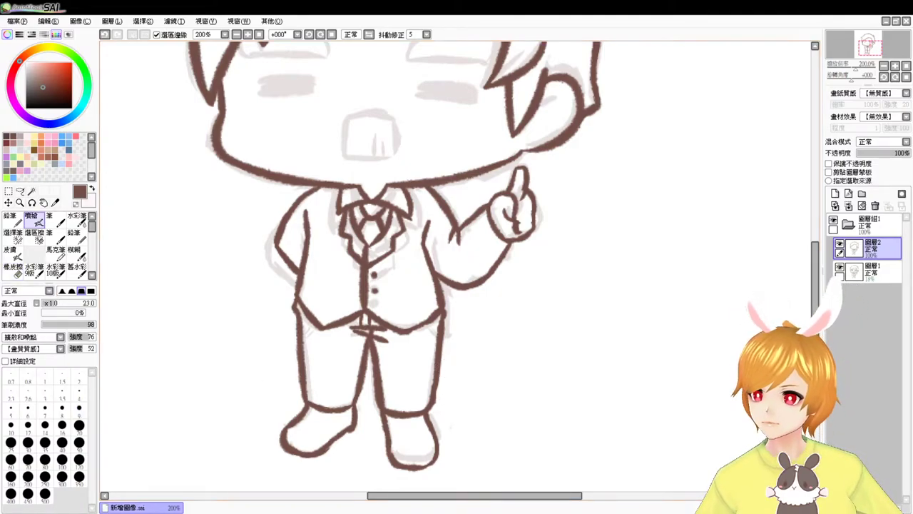
key("alt+Tab")
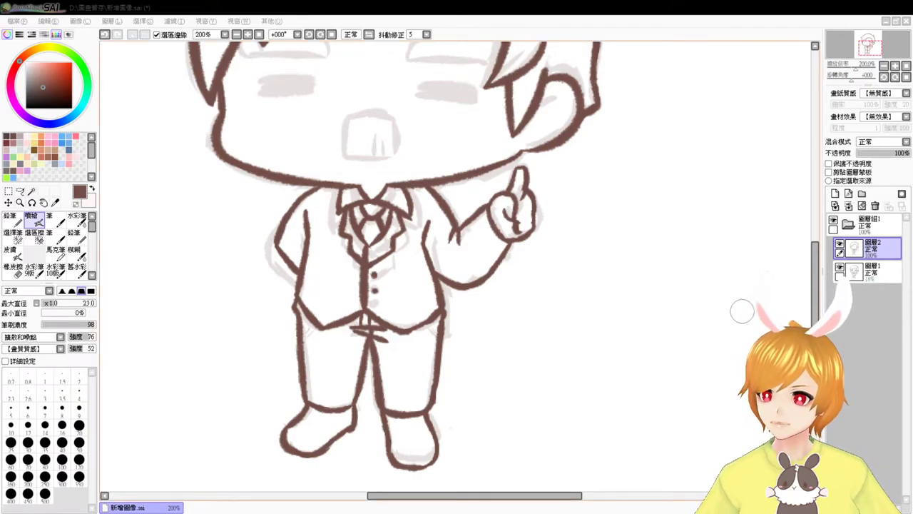
left_click(829, 334)
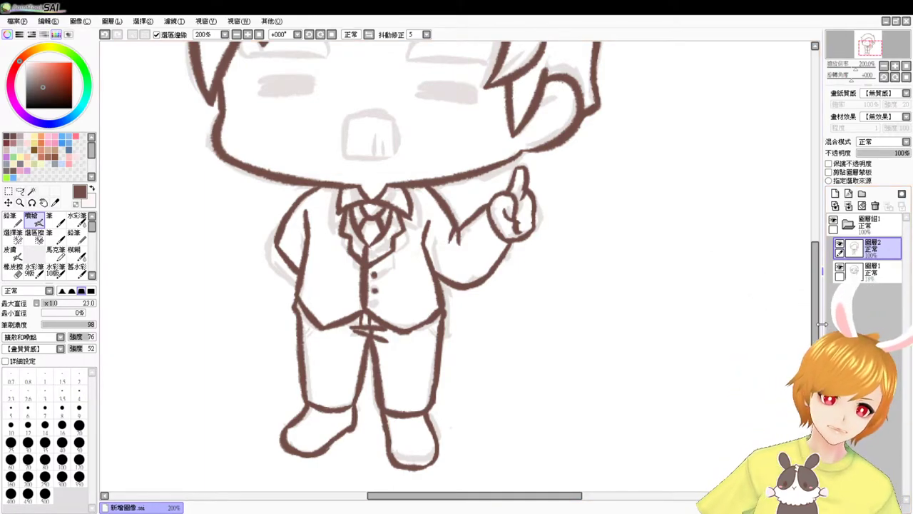
Ink the upper arc of the left-hand eye, curving down from the edge of the bangs
scroll(804, 256, "up", 6)
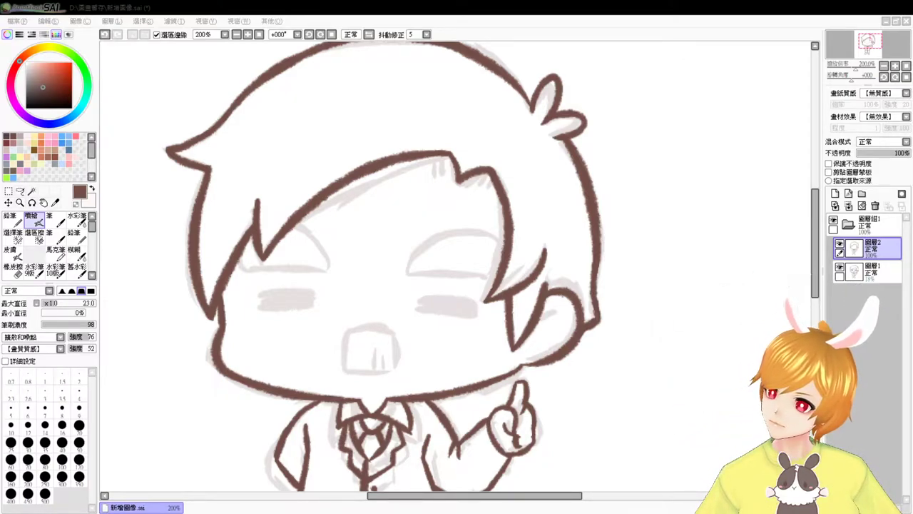
left_click(895, 346)
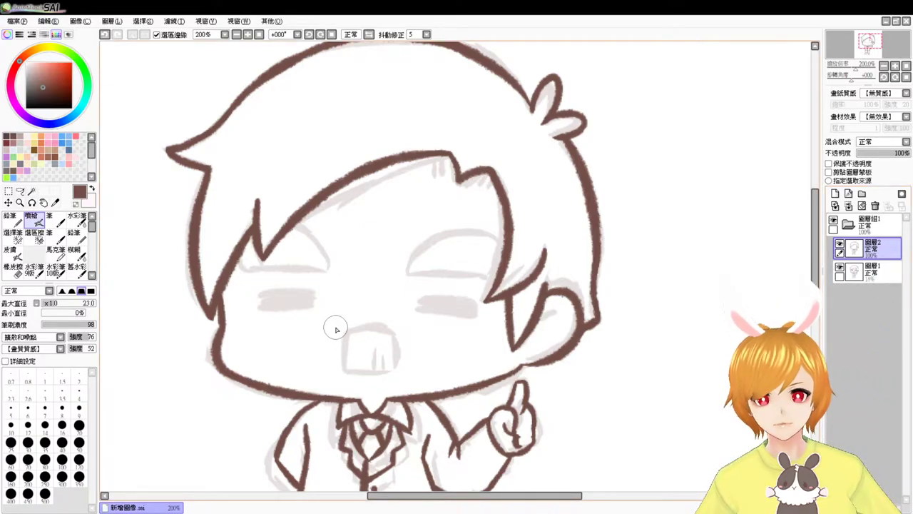
key("alt+Tab")
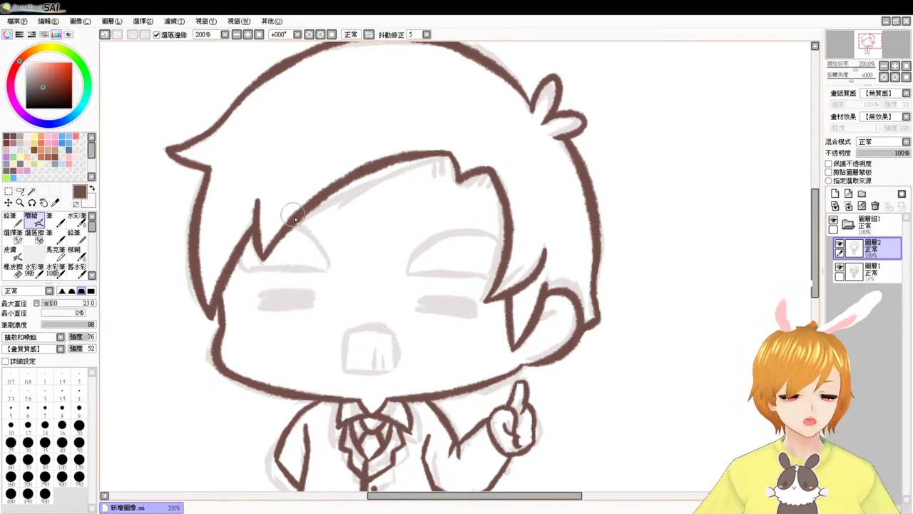
left_click_drag(298, 223, 328, 261)
key("ctrl+z")
left_click_drag(298, 221, 320, 246)
key("ctrl+z")
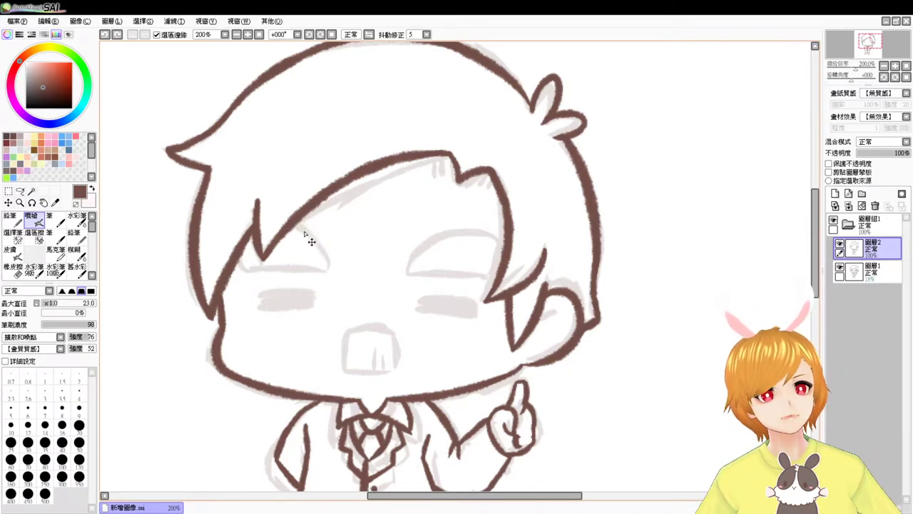
left_click_drag(295, 215, 328, 270)
key("ctrl+z")
left_click_drag(294, 214, 331, 274)
key("ctrl+z")
left_click_drag(295, 226, 327, 265)
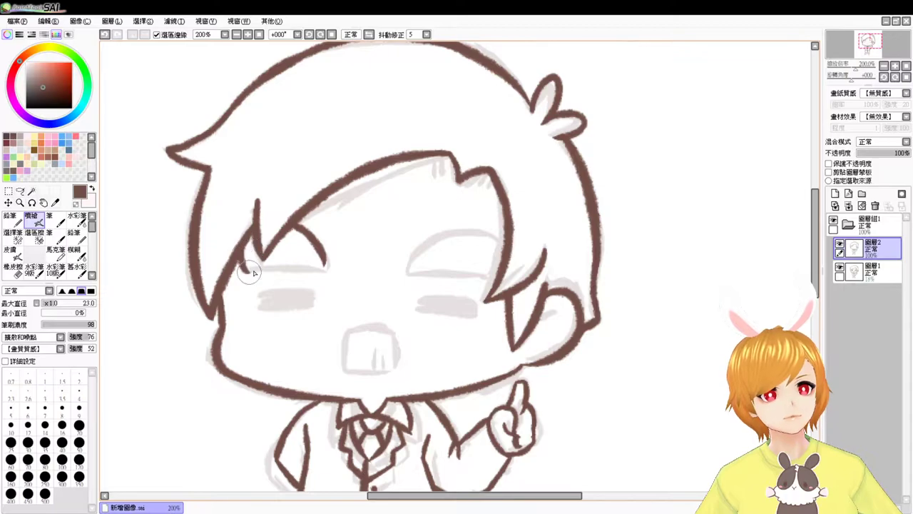
Ink the flat lower line of the left-hand eye, joining it to the hair strand and the upper arc
left_click_drag(233, 270, 317, 269)
key("ctrl+z")
left_click_drag(241, 271, 324, 270)
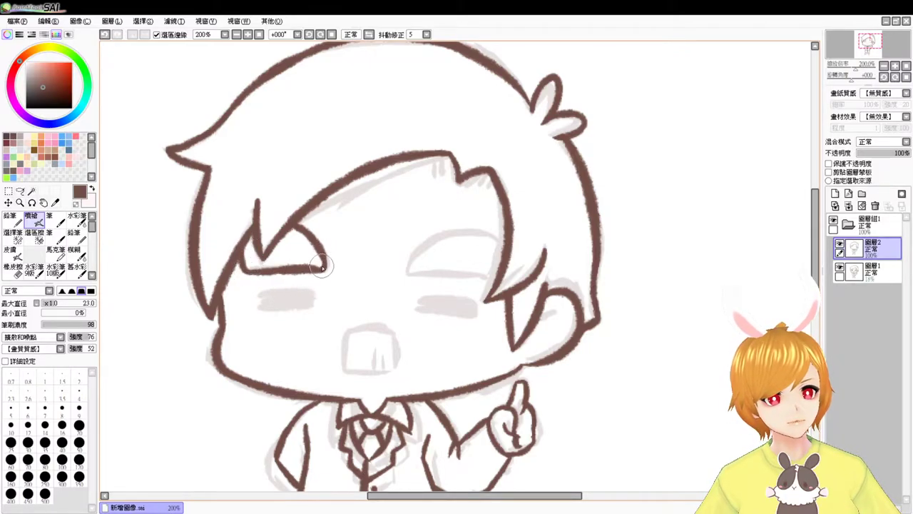
Ink the half-dome brow above the right-hand eye, redrawing its upper arc until smooth and closing it with a flat lower line
left_click_drag(411, 267, 493, 238)
key("ctrl+z")
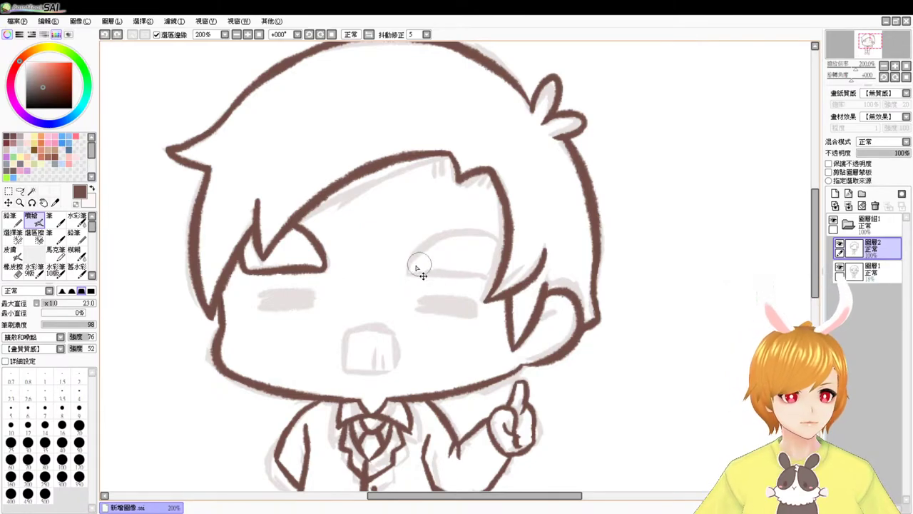
mouse_move(409, 273)
left_mouse_down()
mouse_move(462, 238)
mouse_move(512, 244)
left_mouse_up()
key("ctrl+z")
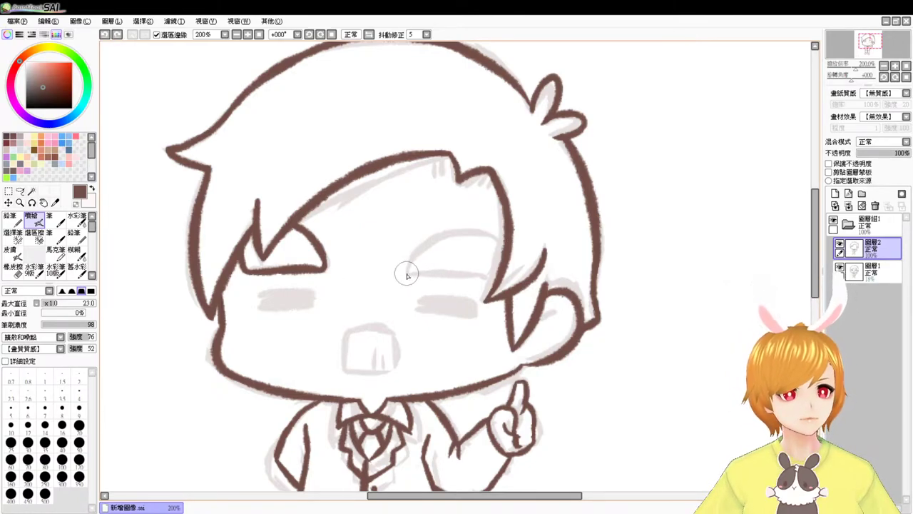
mouse_move(405, 274)
left_mouse_down()
mouse_move(425, 246)
mouse_move(511, 248)
left_mouse_up()
key("ctrl+z")
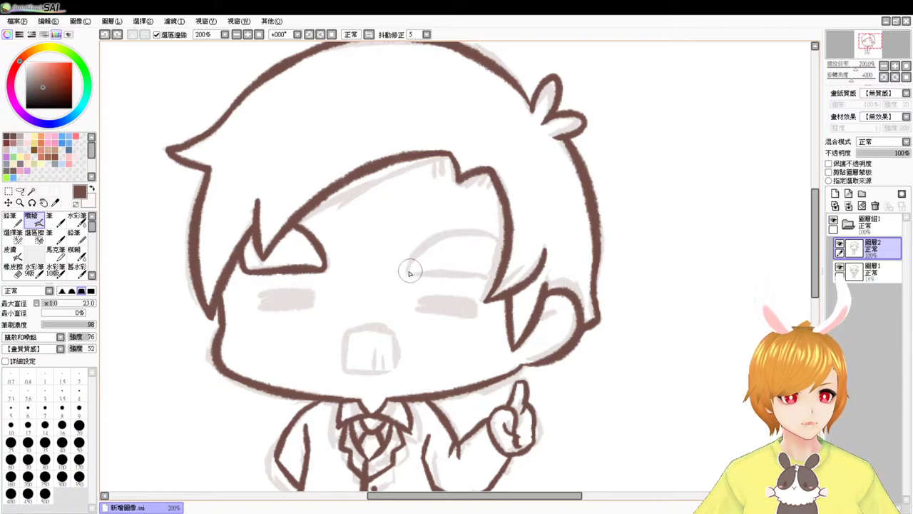
mouse_move(408, 270)
left_mouse_down()
mouse_move(476, 225)
mouse_move(495, 240)
left_mouse_up()
key("ctrl+z")
mouse_move(408, 273)
left_mouse_down()
mouse_move(485, 227)
mouse_move(507, 232)
left_mouse_up()
key("ctrl+z")
mouse_move(407, 269)
left_mouse_down()
mouse_move(437, 238)
mouse_move(505, 236)
left_mouse_up()
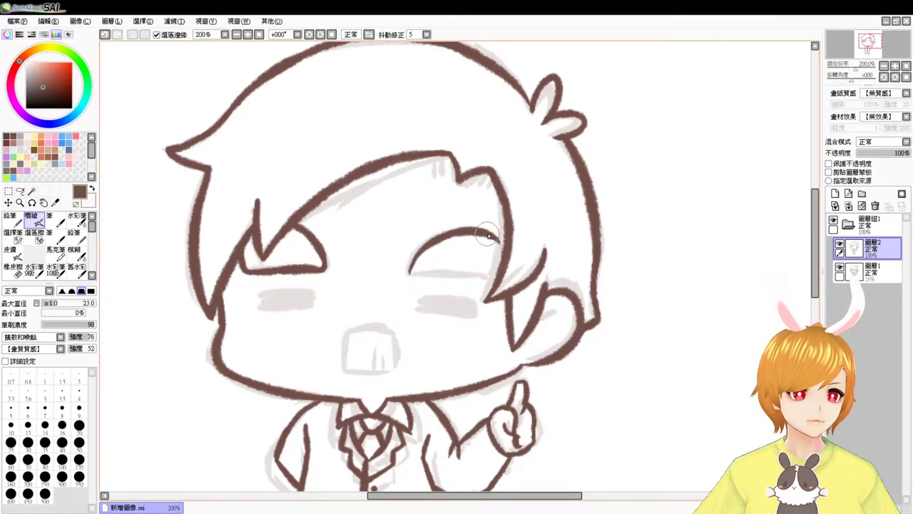
mouse_move(411, 271)
left_mouse_down()
mouse_move(495, 280)
mouse_move(474, 274)
left_mouse_up()
key("ctrl+z")
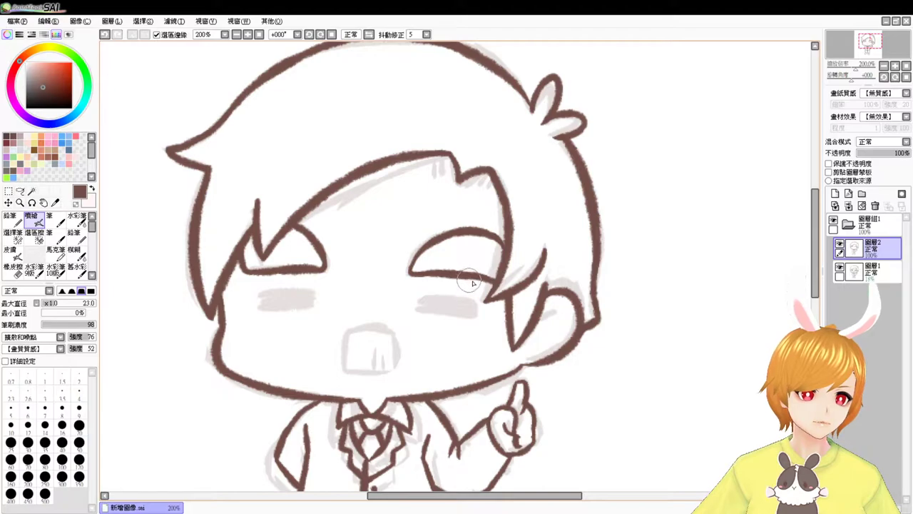
Fill both closed eyes below the brows as solid brown ovals and ink the short inner line of the ear
mouse_move(260, 296)
left_mouse_down()
mouse_move(312, 296)
mouse_move(258, 305)
mouse_move(309, 307)
left_mouse_up()
key("ctrl+z")
key("ctrl+z")
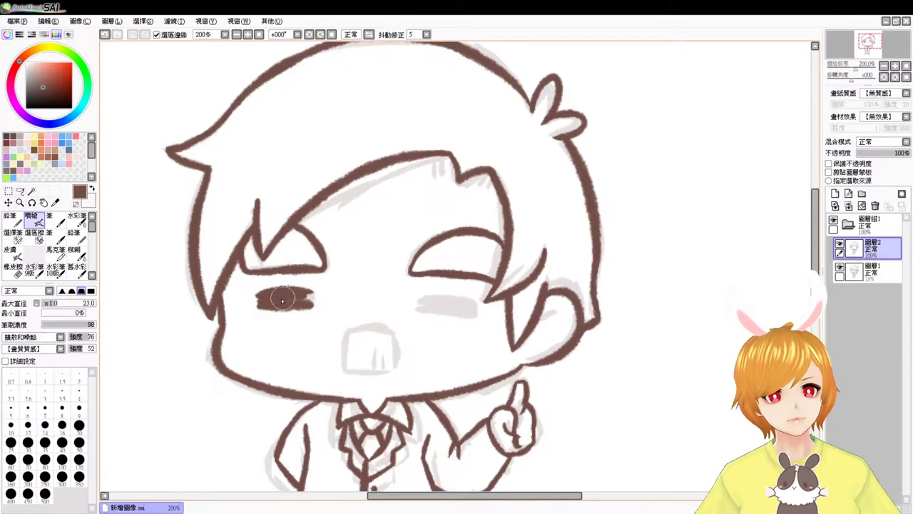
mouse_move(421, 298)
left_mouse_down()
mouse_move(480, 304)
mouse_move(426, 298)
mouse_move(469, 306)
mouse_move(418, 304)
mouse_move(474, 309)
mouse_move(417, 308)
mouse_move(458, 308)
left_mouse_up()
key("ctrl+z")
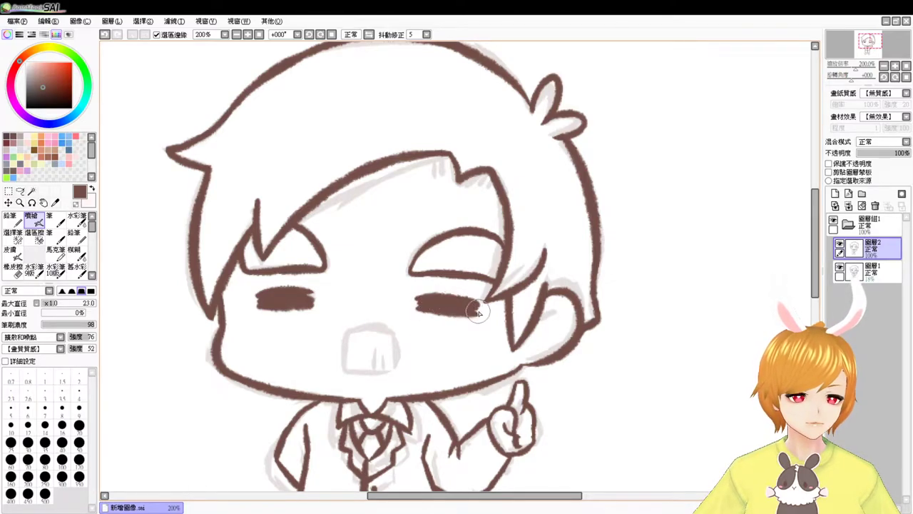
left_click_drag(539, 323, 555, 317)
Examine the full-body line art with the sketch layer hidden and shown, including the face up close
left_click_drag(540, 390, 554, 310)
mouse_move(540, 426)
left_mouse_down()
mouse_move(555, 319)
mouse_move(538, 292)
left_mouse_up()
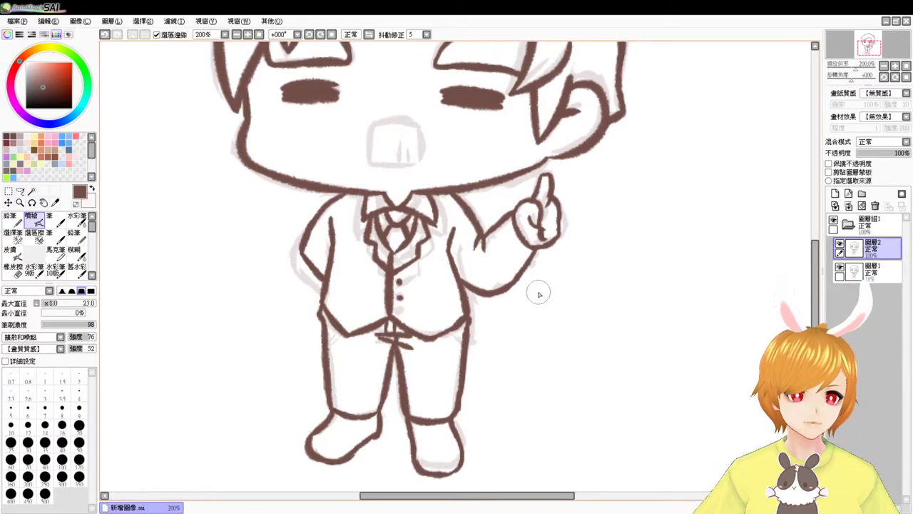
left_click(260, 35)
left_click(840, 268)
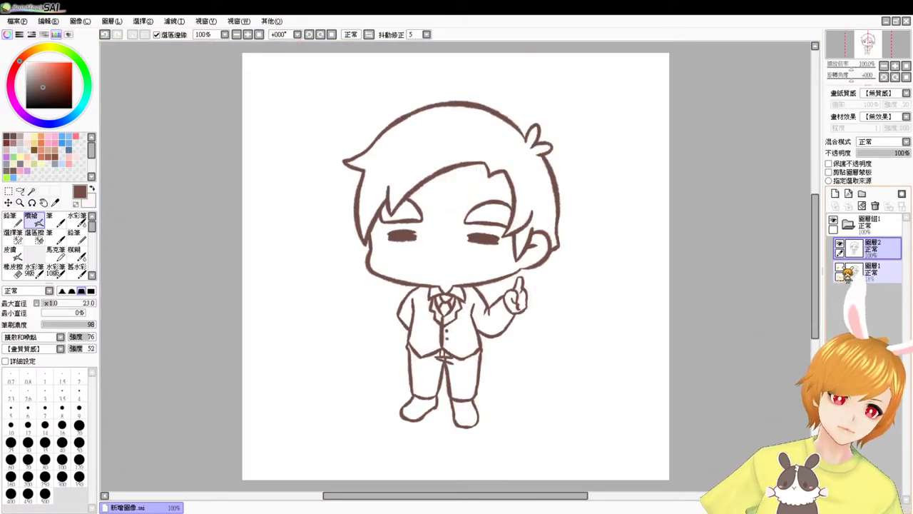
left_click(841, 268)
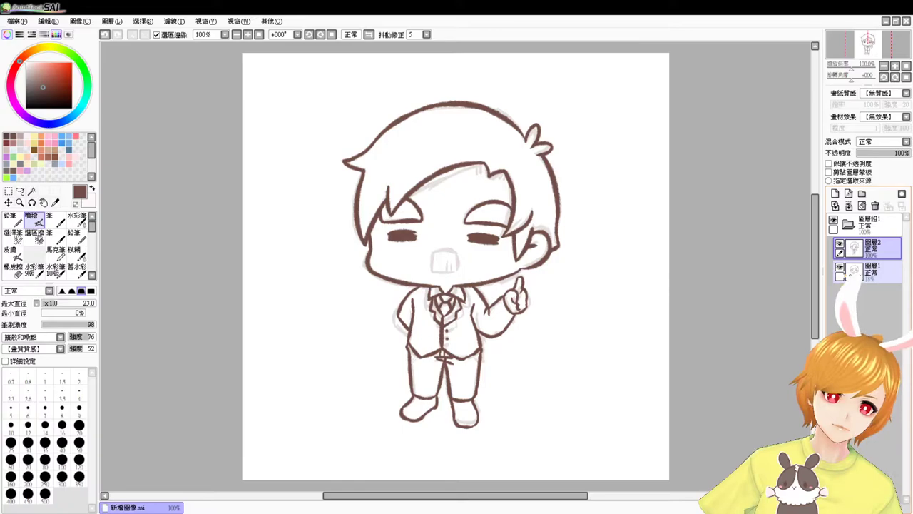
key("ctrl+plus")
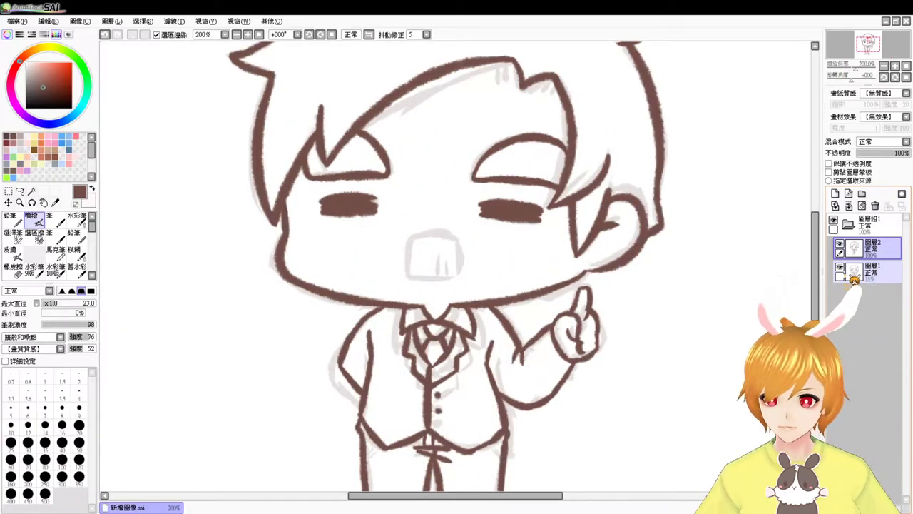
left_click_drag(586, 233, 553, 303)
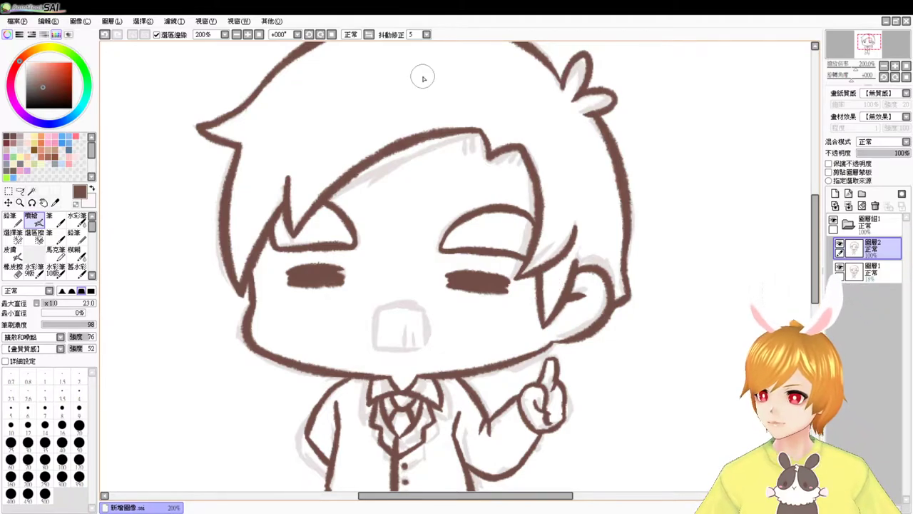
key("alt+Tab")
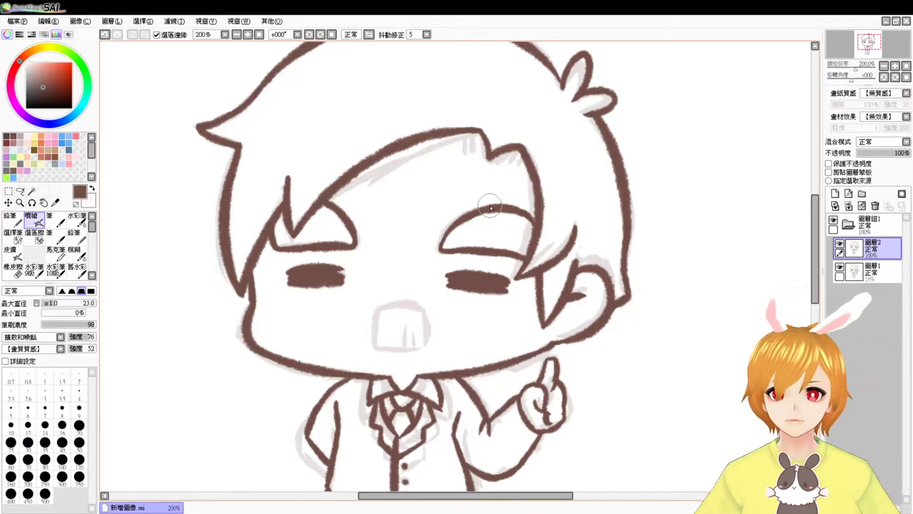
Ink short hatch strokes on the forehead beneath the notched part of the bangs, and hide the sketch layer
mouse_move(473, 132)
left_mouse_down()
mouse_move(446, 135)
mouse_move(448, 145)
mouse_move(511, 161)
mouse_move(530, 159)
left_mouse_up()
key("ctrl+z")
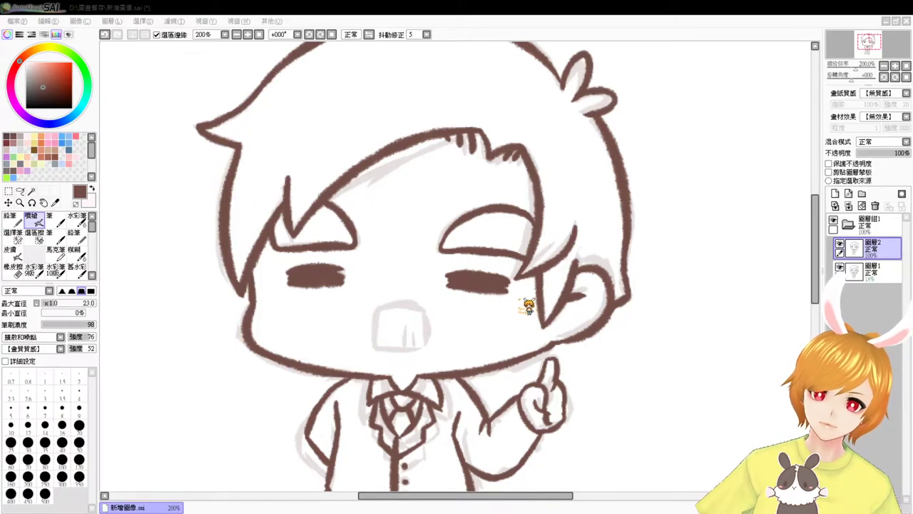
left_click(840, 268)
left_click(873, 271)
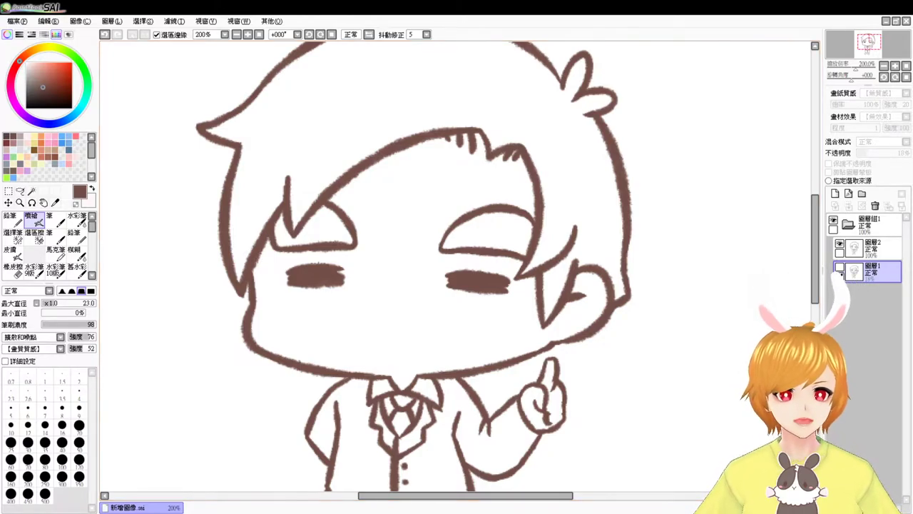
left_click(865, 0)
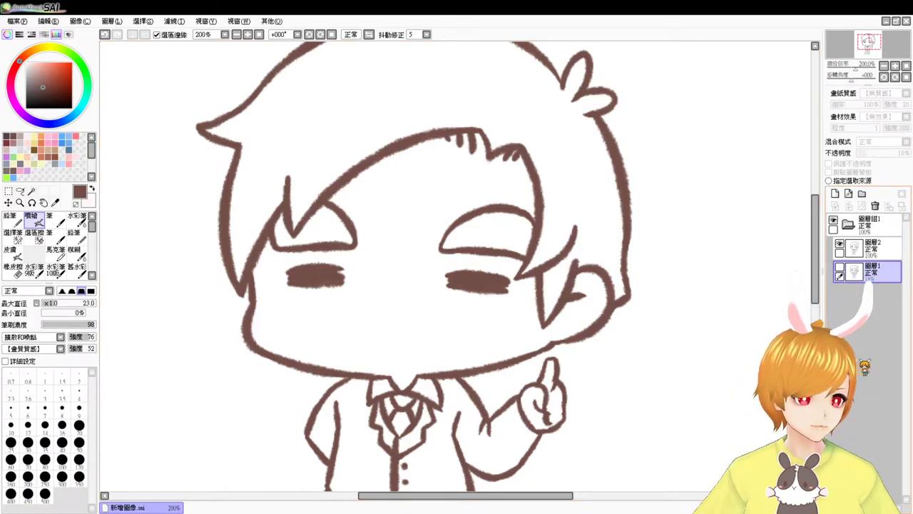
Select the whole hair area and both half-dome brows with the Magic Wand
left_click(32, 202)
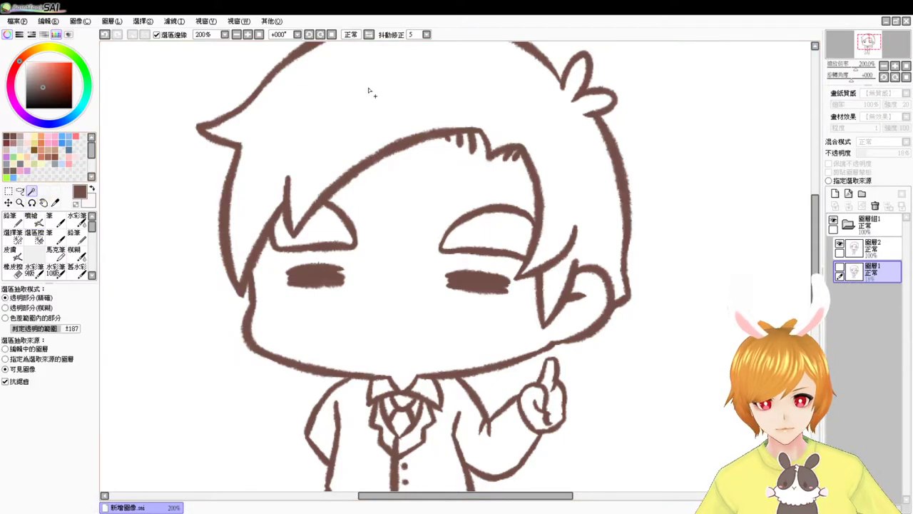
left_click(360, 92)
scroll(333, 254, "up", 1)
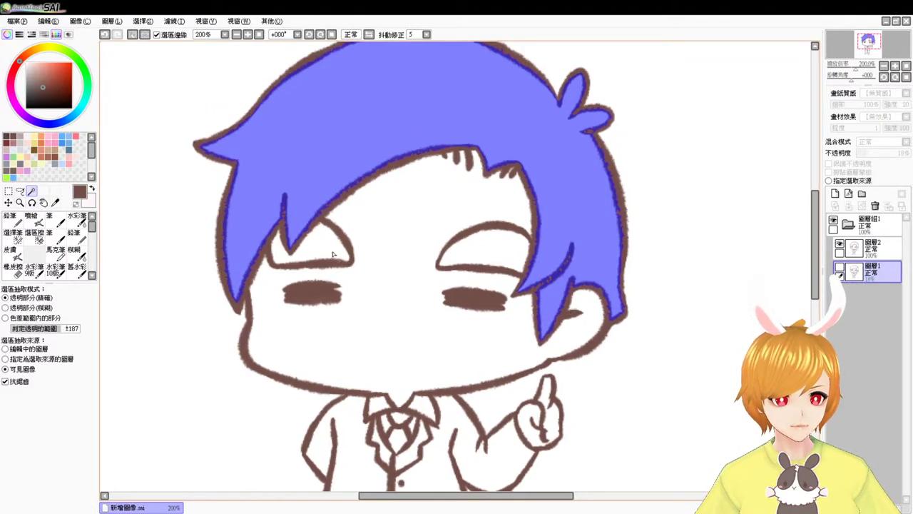
left_click(332, 254)
left_click(495, 253)
Add a new layer between the line art and the sketch, and choose a pale blue for the airbrush
left_click(28, 63)
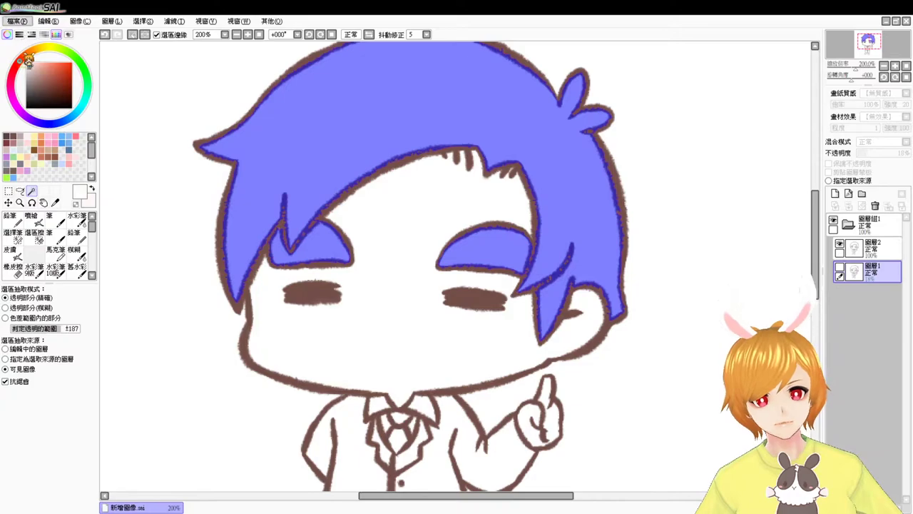
left_click(16, 151)
left_click(37, 221)
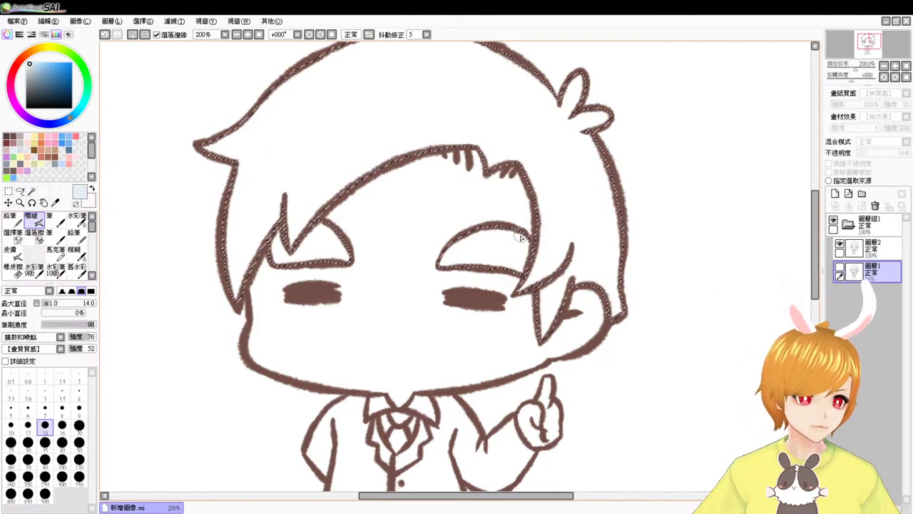
left_click(834, 193)
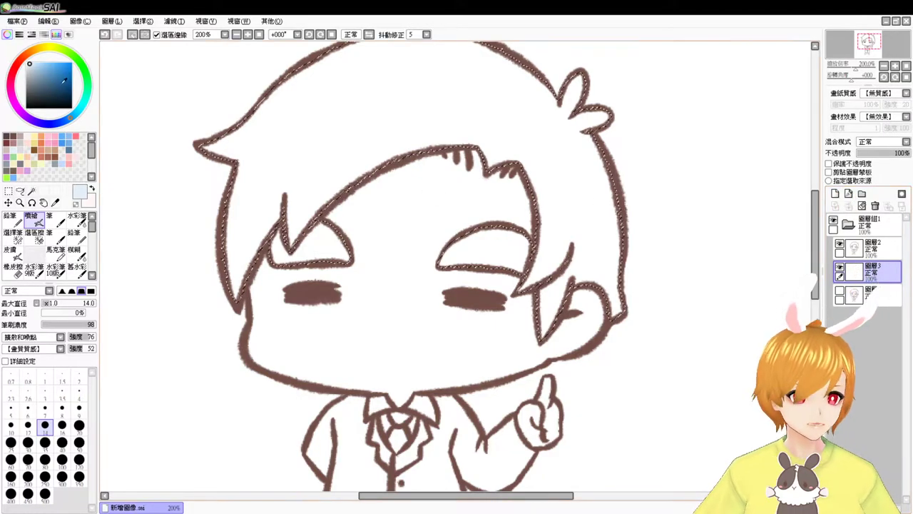
left_click_drag(50, 89, 12, 26)
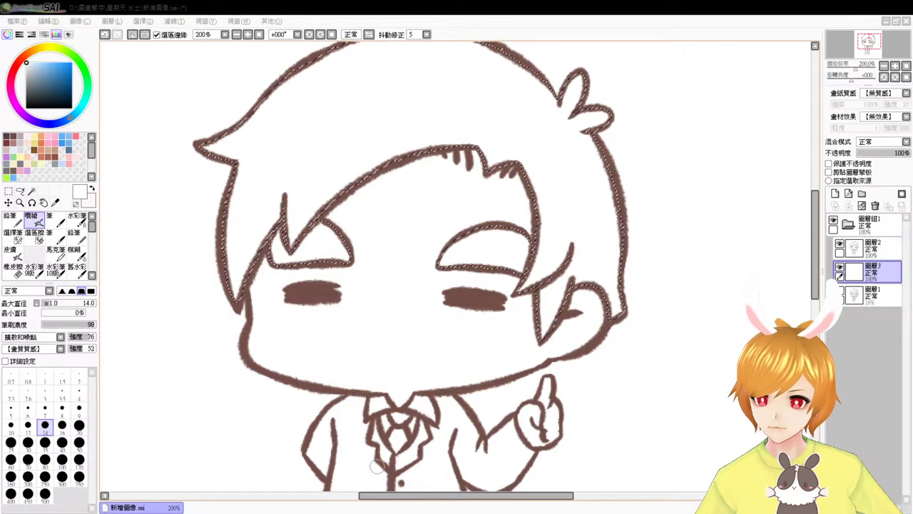
left_click(835, 276)
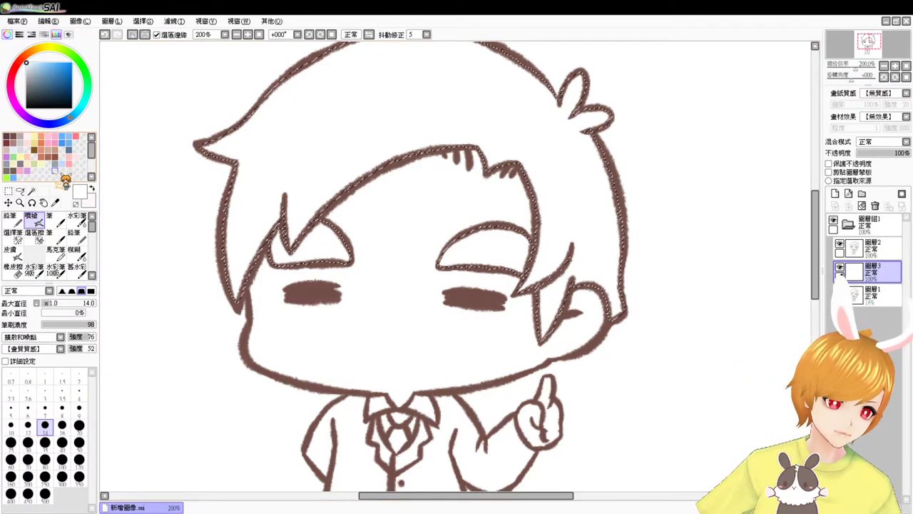
left_click(20, 151)
left_click(16, 155)
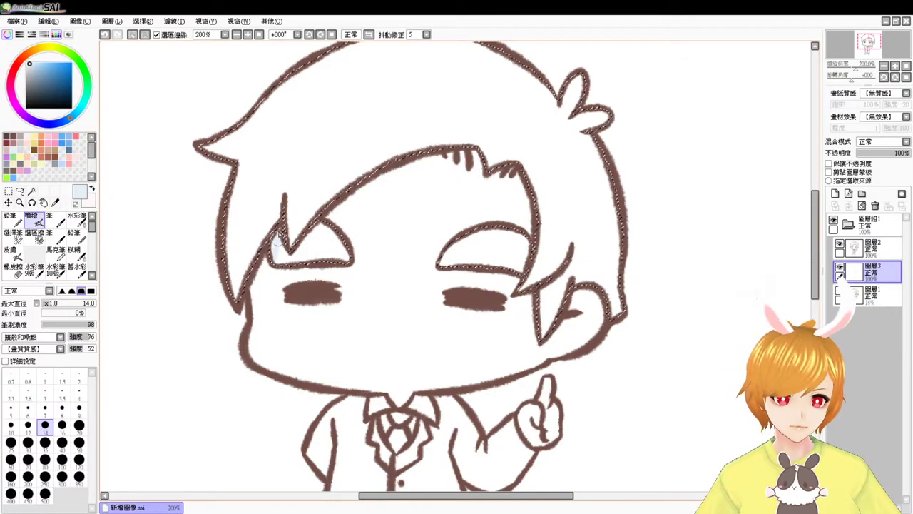
Airbrush pale blue shading into both brows and along the right-hand hair and tuft, using brush size 17 for the hair
left_click_drag(319, 230, 300, 257)
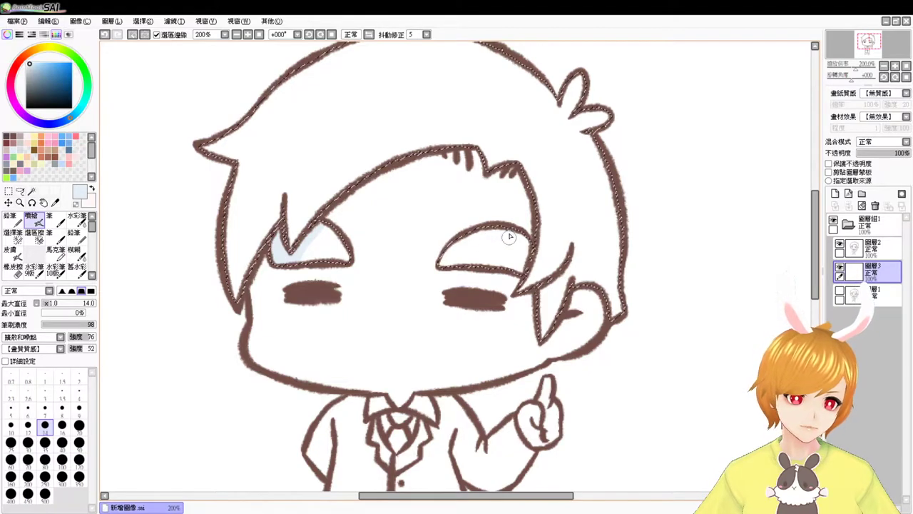
left_click_drag(519, 235, 508, 274)
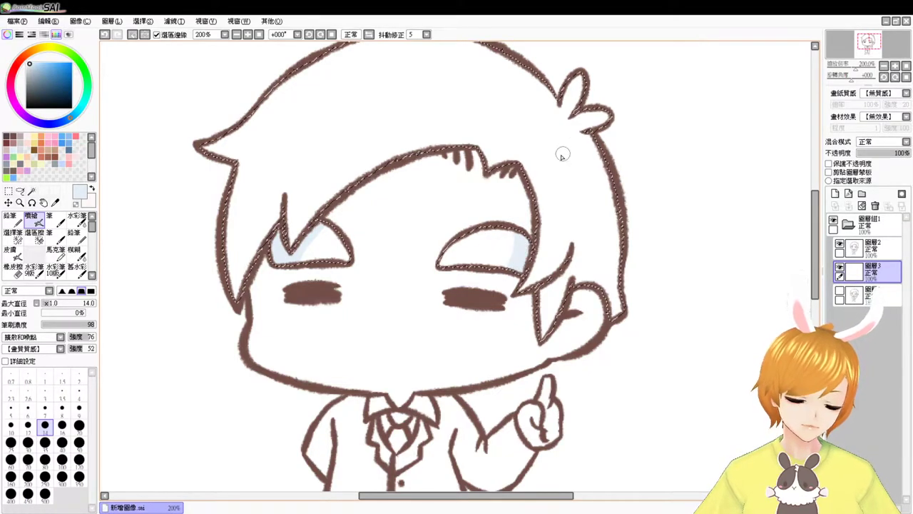
mouse_move(598, 158)
left_mouse_down()
mouse_move(581, 214)
mouse_move(536, 267)
mouse_move(552, 266)
mouse_move(548, 290)
mouse_move(562, 289)
mouse_move(546, 344)
left_mouse_up()
left_click_drag(630, 200, 640, 199, "ctrl+alt")
mouse_move(601, 161)
left_mouse_down()
mouse_move(575, 237)
mouse_move(602, 184)
mouse_move(616, 303)
left_mouse_up()
left_click_drag(624, 156, 617, 156, "ctrl+alt")
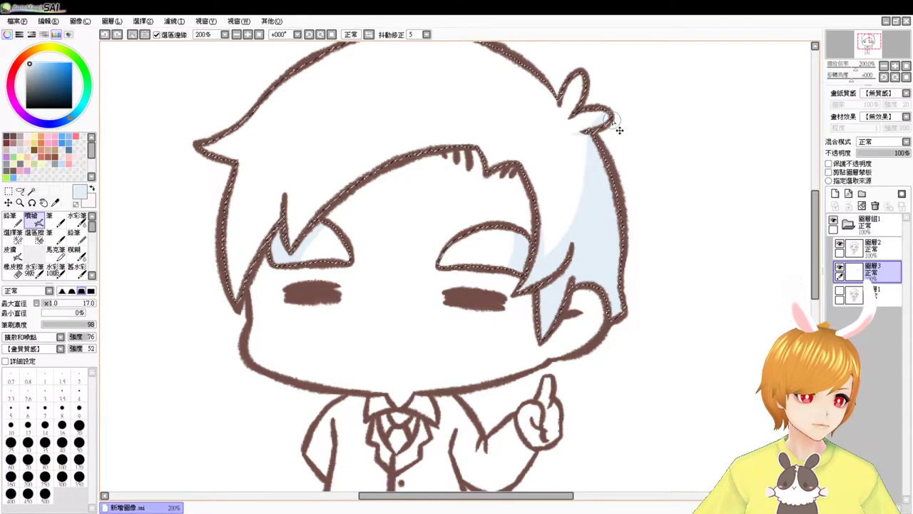
left_click_drag(618, 117, 605, 115)
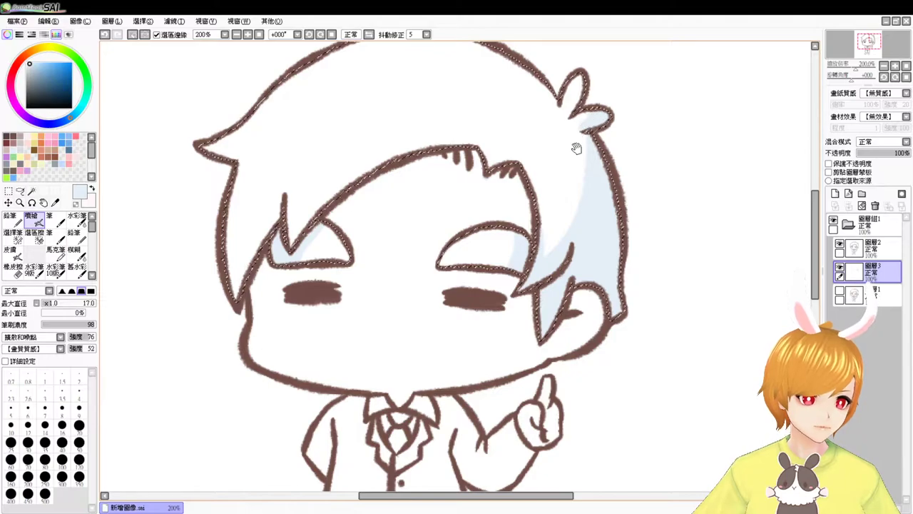
Airbrush pale blue shading along the lower edge of the bangs, the left-hand side lock and beside the hair tuft
left_click_drag(572, 154, 598, 182)
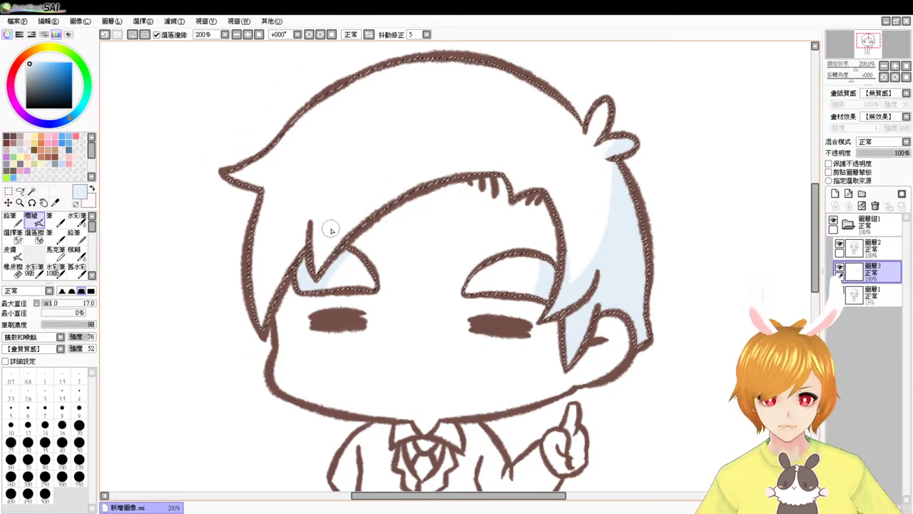
mouse_move(312, 273)
left_mouse_down()
mouse_move(353, 219)
mouse_move(443, 171)
left_mouse_up()
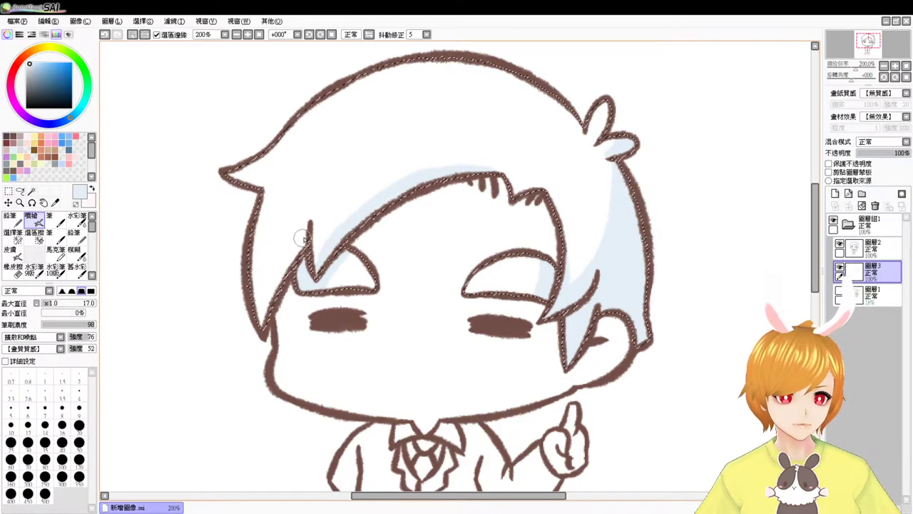
left_click_drag(303, 233, 253, 335)
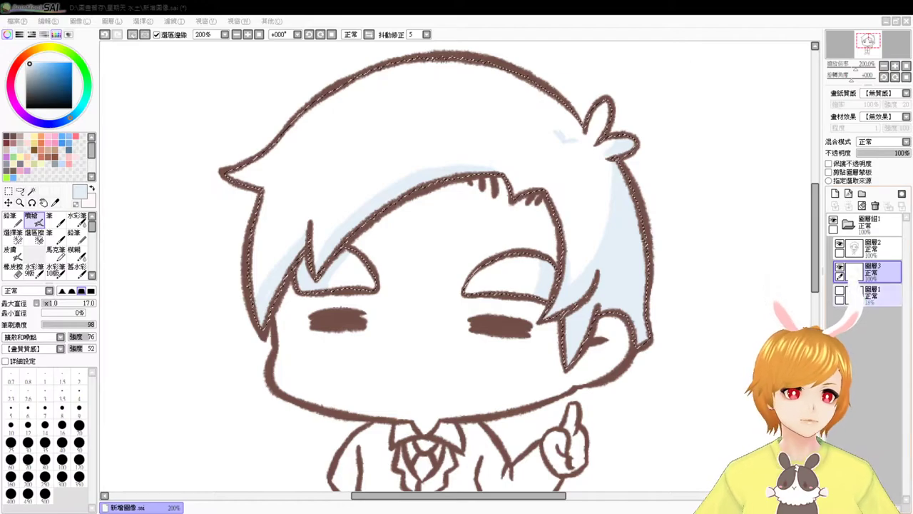
left_click(825, 300)
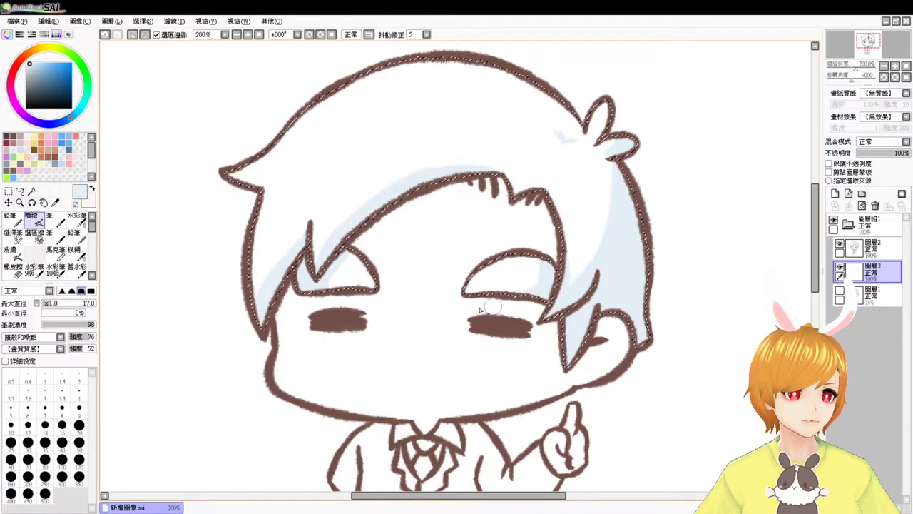
Clear the selection around the hair and brows
mouse_move(392, 322)
left_mouse_down()
mouse_move(397, 246)
mouse_move(388, 227)
left_mouse_up()
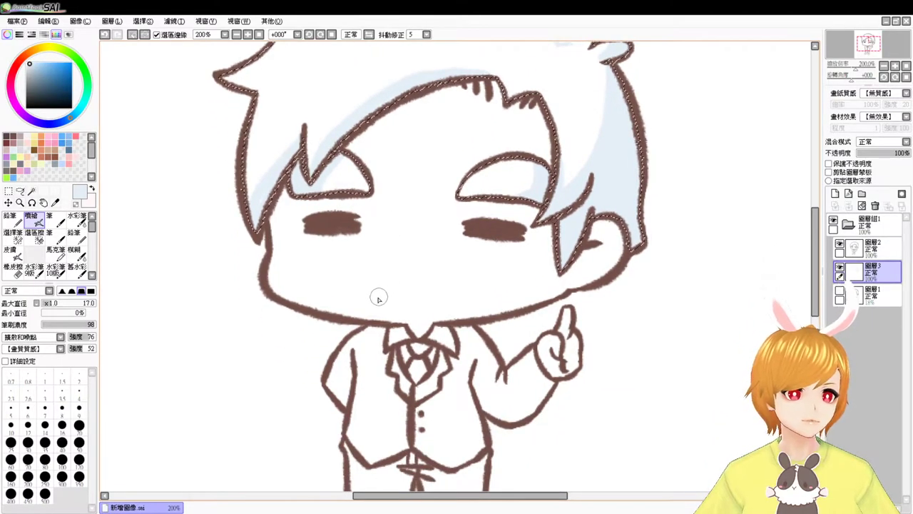
key("ctrl+d")
left_click_drag(395, 267, 396, 317)
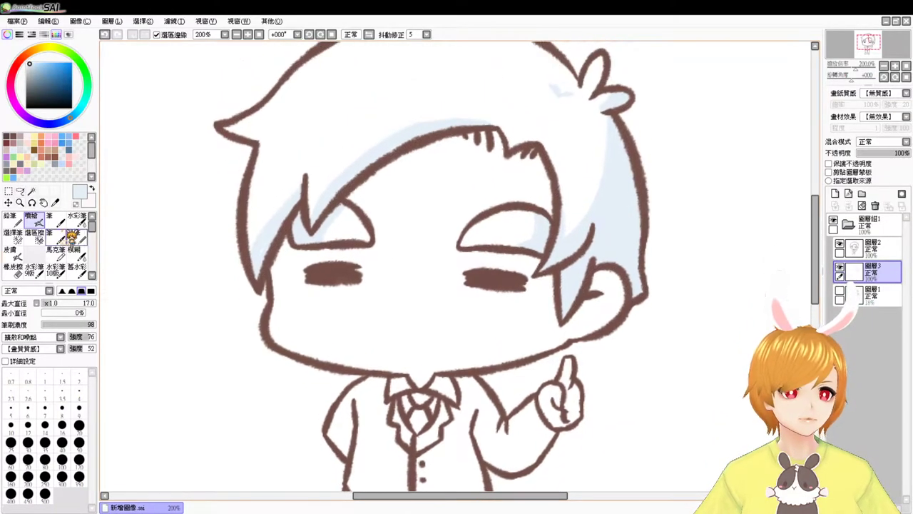
Select the shirt areas beside the tie and both collar halves with the Magic Wand and fill them with a near-white blue
left_click(32, 191)
left_click(405, 403)
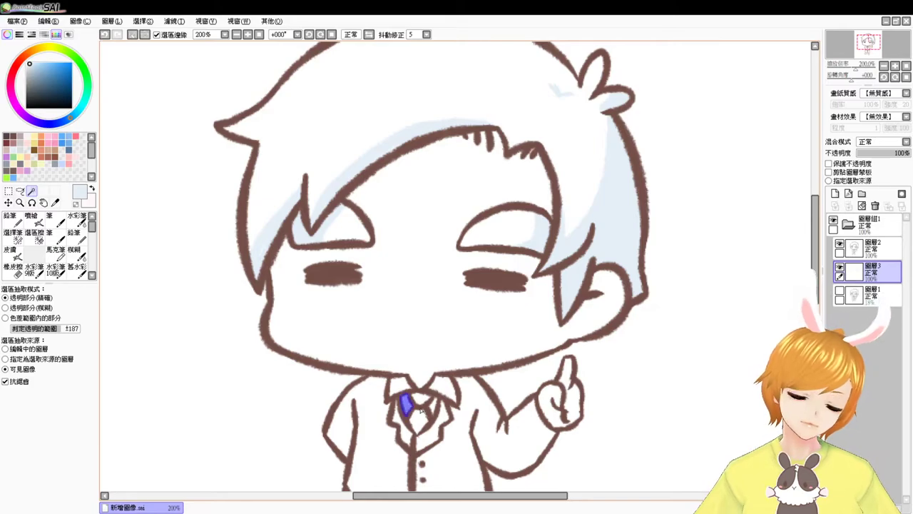
left_click(432, 406)
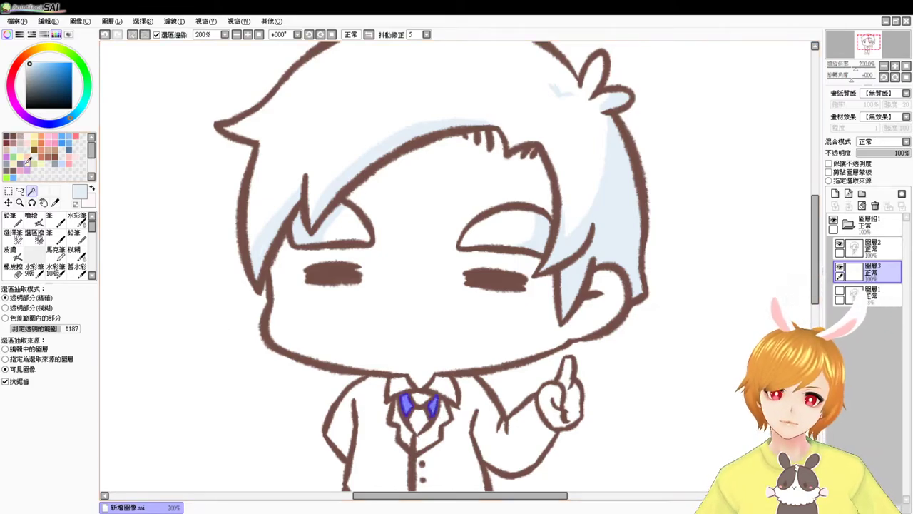
key("ctrl+d")
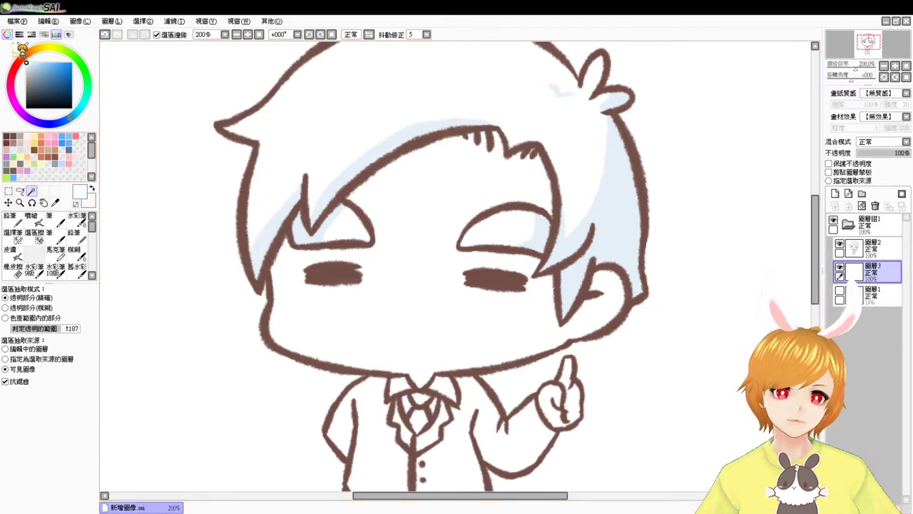
left_click(410, 383)
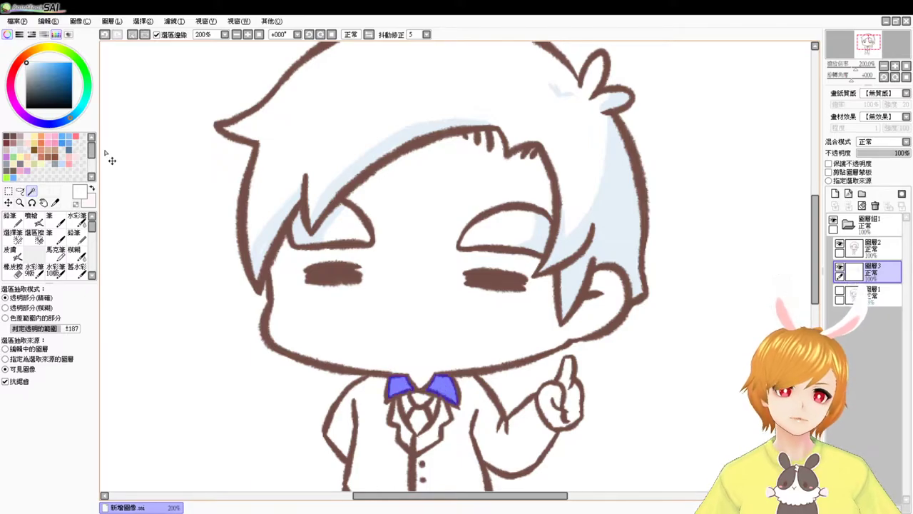
key("ctrl+d")
Select both halves of the suit jacket and both trouser legs with the Magic Wand
left_click_drag(438, 378, 429, 297)
left_click(380, 371)
left_click(453, 383)
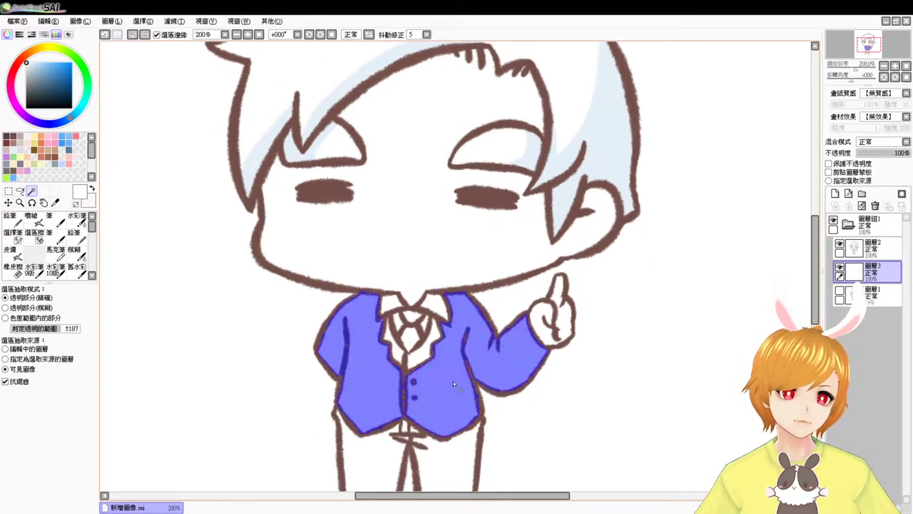
scroll(421, 386, "down", 2)
left_click(375, 403)
left_click(449, 403)
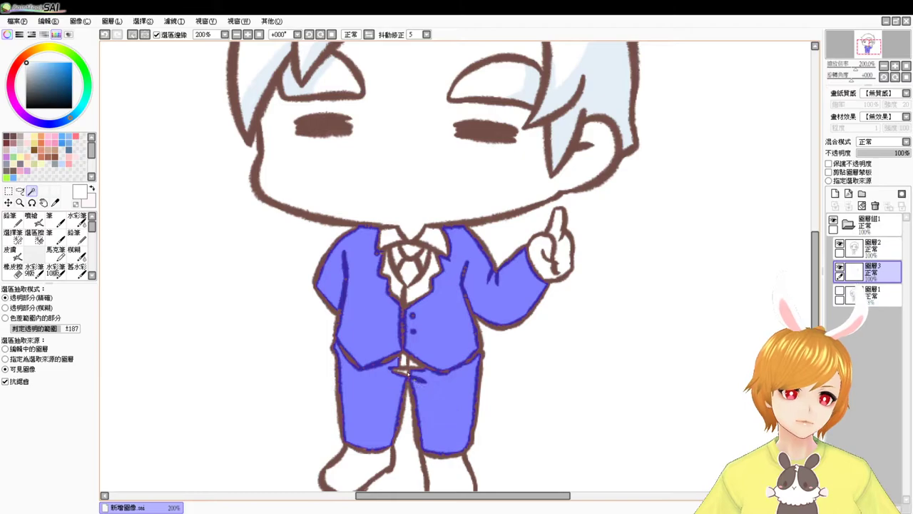
Add the small gaps at the waist to the suit selection, using the Magic Wand and the Selection Pen at size 20
left_click(404, 361)
left_click(413, 364)
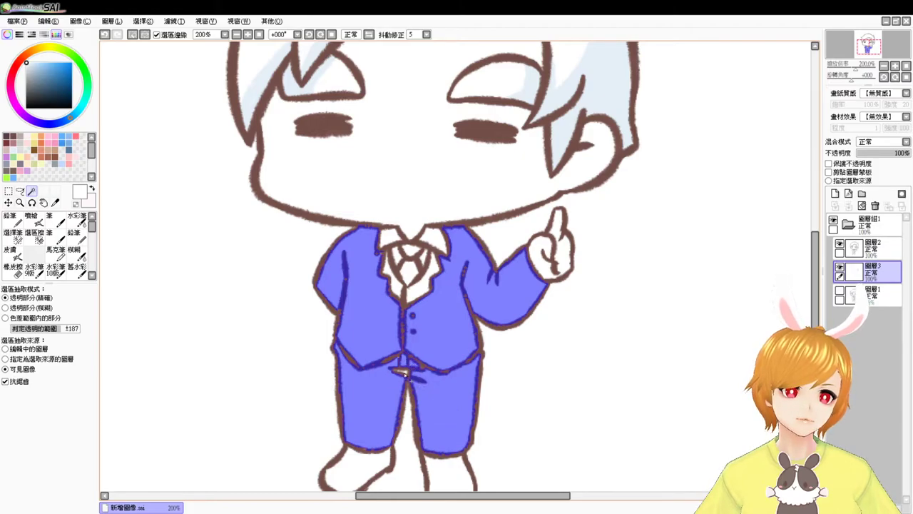
left_click(13, 233)
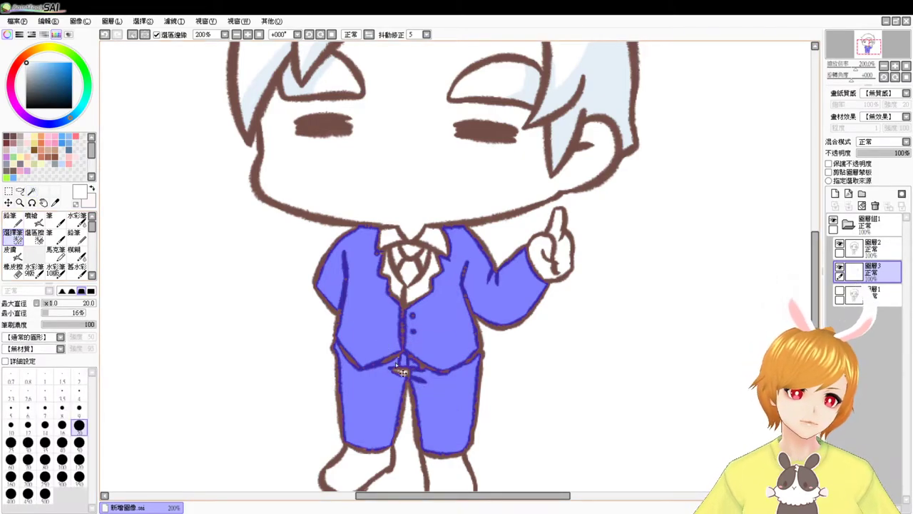
left_click_drag(417, 361, 411, 369)
left_click_drag(403, 333, 402, 367)
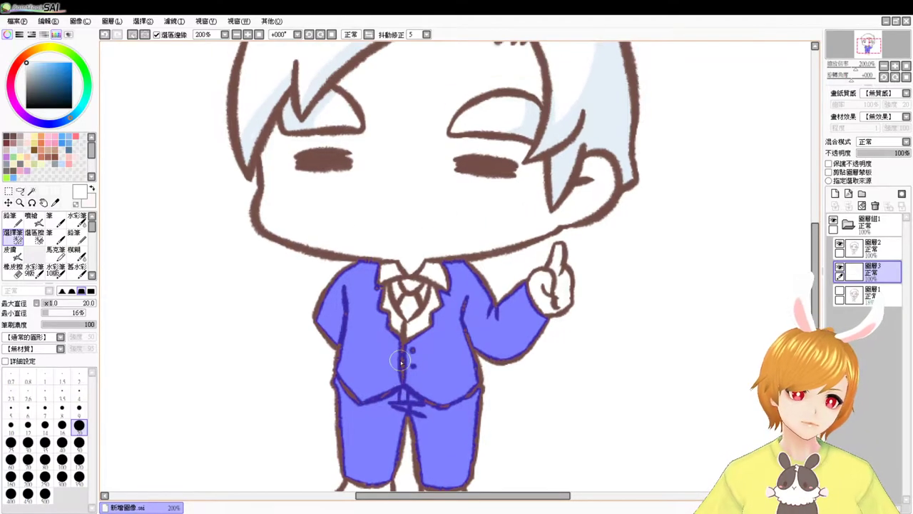
Fill the selected jacket and trousers with blue, refilling with adjusted shades until they are a soft medium blue
left_click(63, 137)
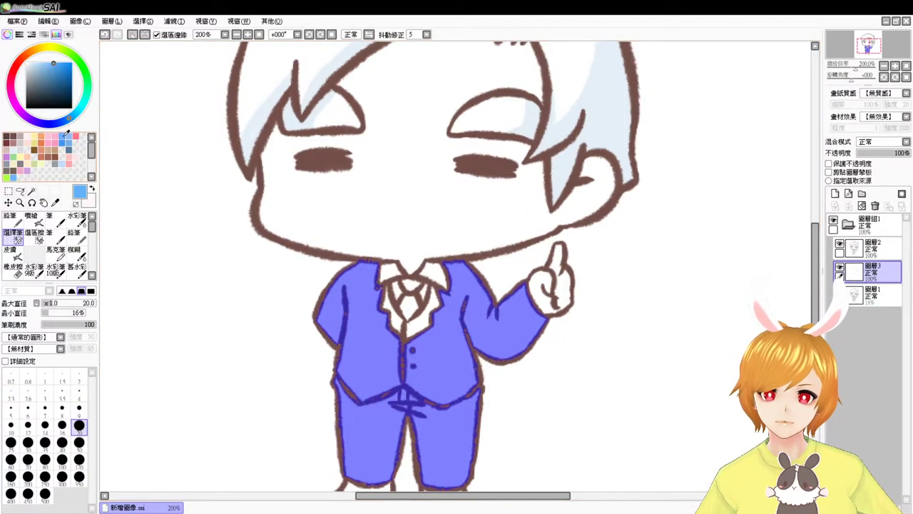
key("ctrl+f")
left_click(64, 140)
left_click(30, 218)
key("ctrl+f")
left_click(45, 72)
key("ctrl+f")
left_click_drag(46, 72, 47, 67)
key("ctrl+f")
key("ctrl+f")
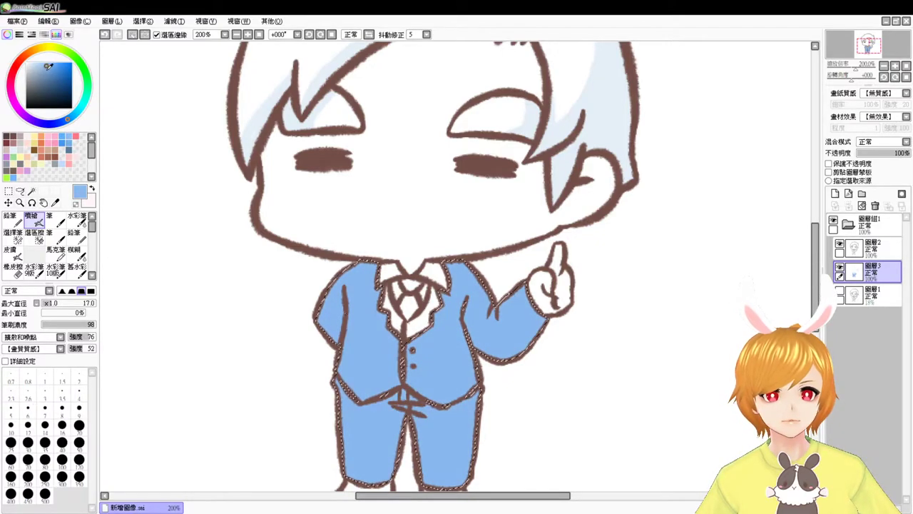
Airbrush slightly darker blue shading along the underside of the raised sleeve and the adjacent side of the jacket
left_click(48, 65)
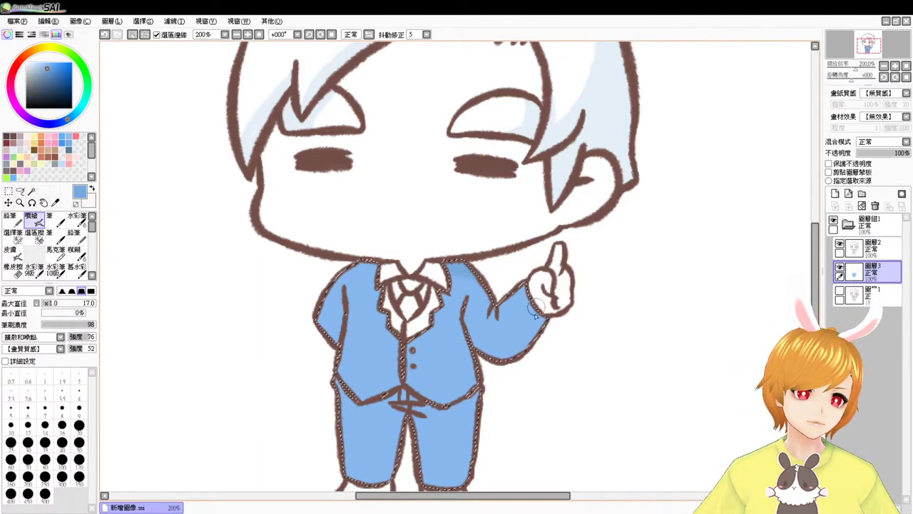
mouse_move(539, 325)
left_mouse_down()
mouse_move(483, 344)
mouse_move(473, 317)
mouse_move(485, 341)
mouse_move(464, 318)
mouse_move(501, 353)
mouse_move(550, 325)
left_mouse_up()
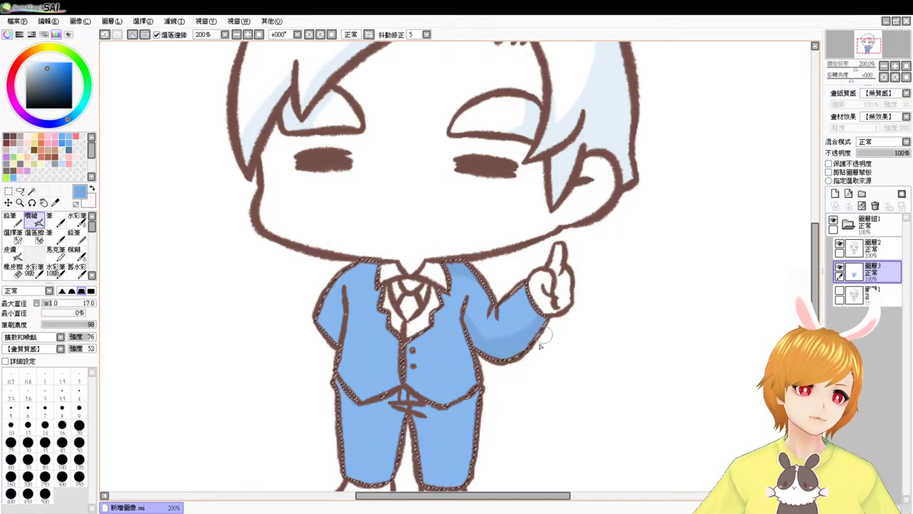
mouse_move(461, 316)
left_mouse_down()
mouse_move(460, 393)
mouse_move(469, 373)
mouse_move(480, 374)
mouse_move(458, 396)
left_mouse_up()
left_click_drag(456, 399, 465, 351)
Airbrush the darker blue shading onto both trouser legs, the jacket front and the other sleeve, and clear the selection
mouse_move(346, 339)
left_mouse_down()
mouse_move(366, 361)
mouse_move(411, 347)
mouse_move(400, 425)
left_mouse_up()
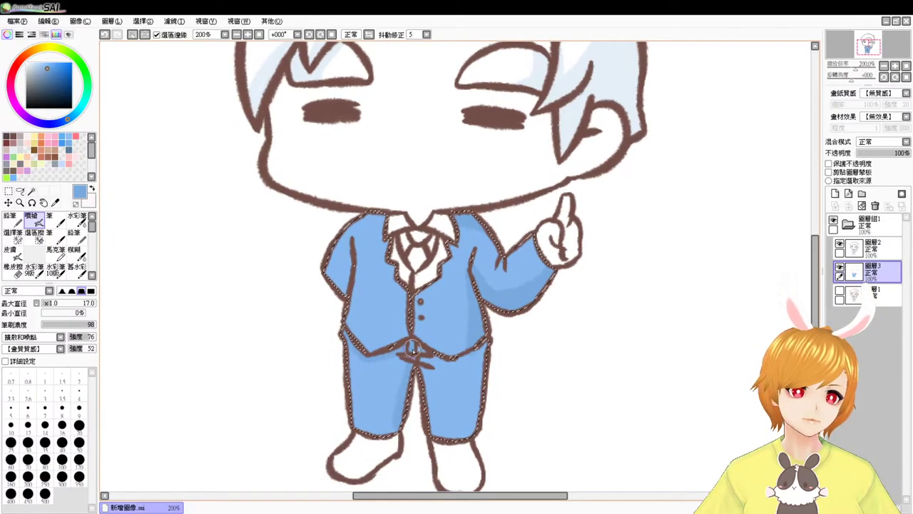
mouse_move(417, 342)
left_mouse_down()
mouse_move(450, 366)
mouse_move(496, 341)
mouse_move(438, 378)
mouse_move(419, 361)
mouse_move(428, 439)
mouse_move(489, 353)
mouse_move(472, 422)
left_mouse_up()
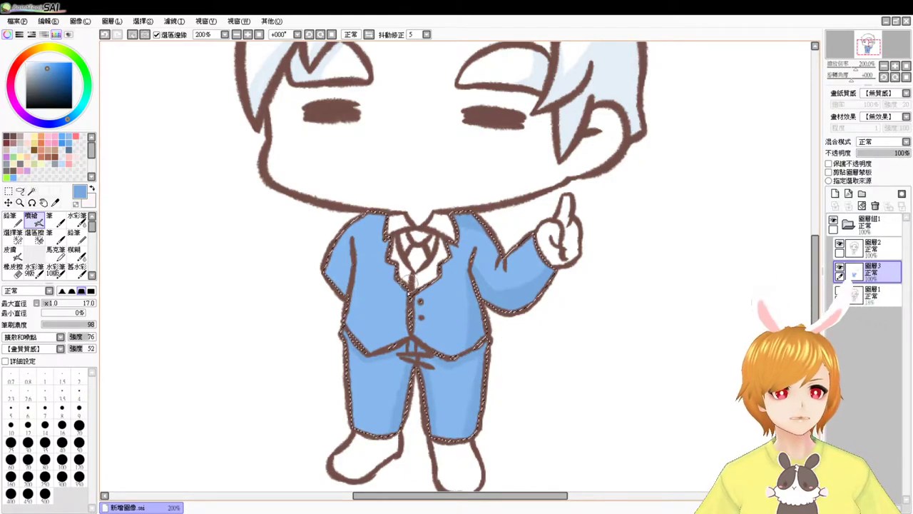
mouse_move(449, 261)
left_mouse_down()
mouse_move(423, 298)
mouse_move(436, 281)
mouse_move(416, 286)
mouse_move(415, 347)
left_mouse_up()
left_click_drag(351, 249, 347, 278)
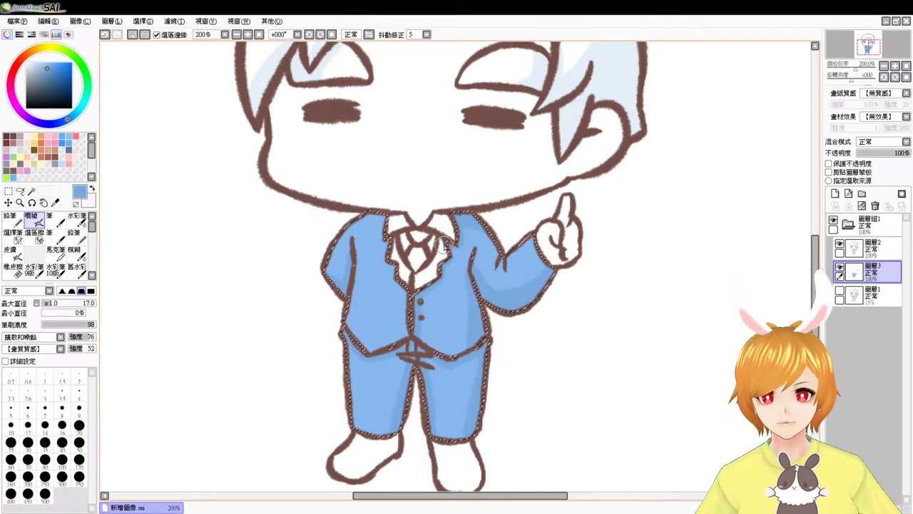
key("ctrl+d")
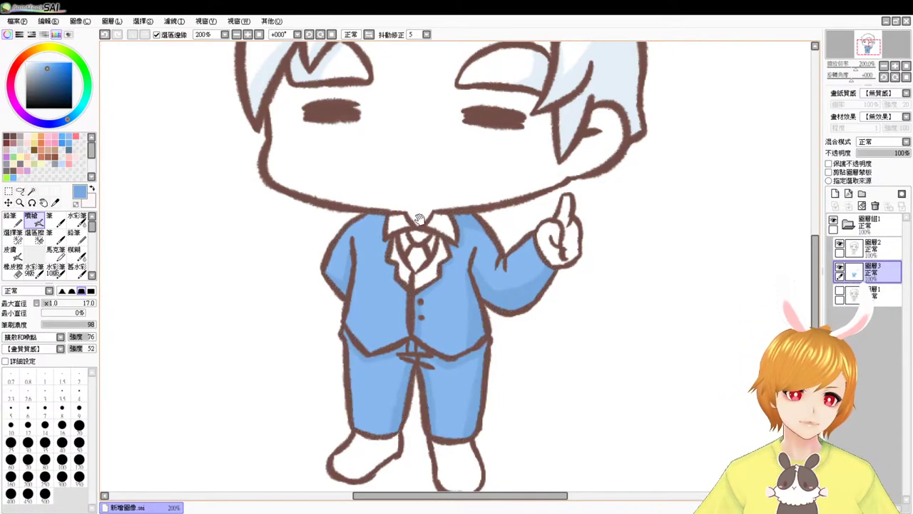
left_click_drag(421, 219, 418, 297)
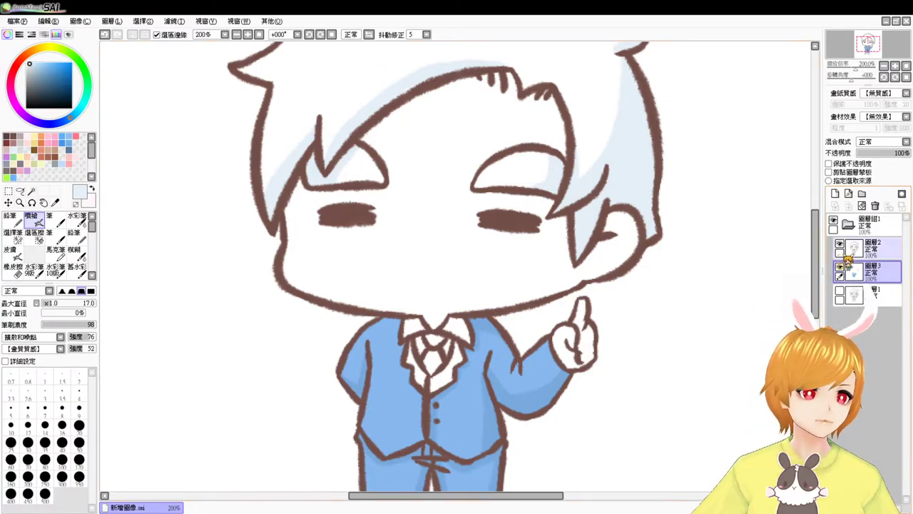
mouse_move(817, 266)
left_mouse_down()
mouse_move(819, 239)
mouse_move(819, 263)
left_mouse_up()
scroll(820, 268, "down", 3)
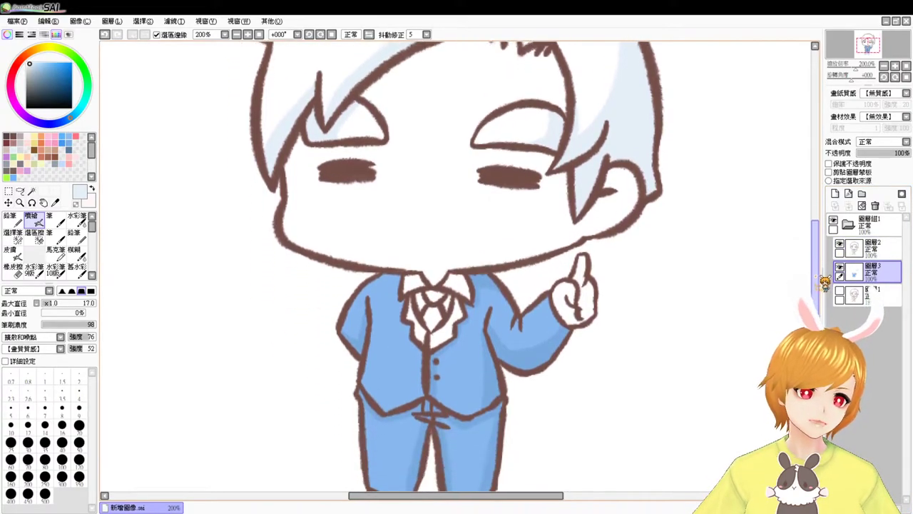
left_click(32, 191)
left_click(418, 226)
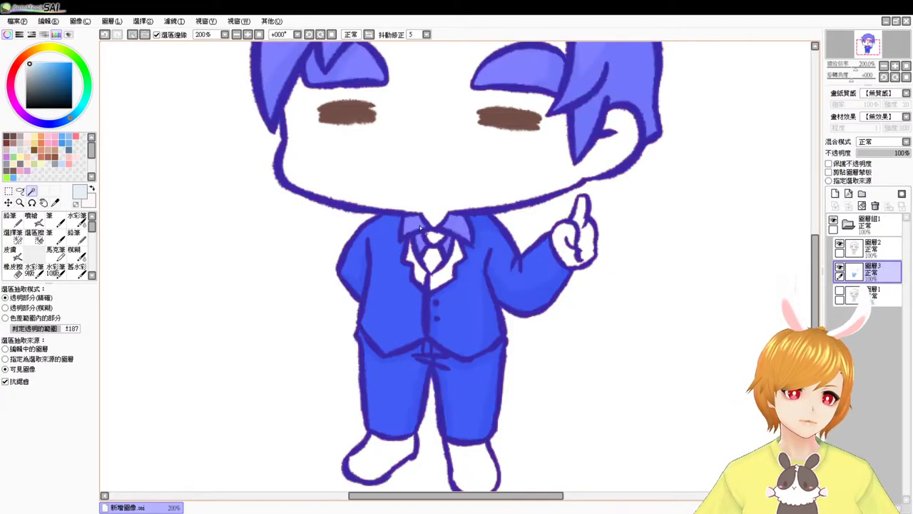
key("ctrl+d")
Select both jacket lapels with the Magic Wand, fill them with light periwinkle blue and clear the selection
left_click(418, 271)
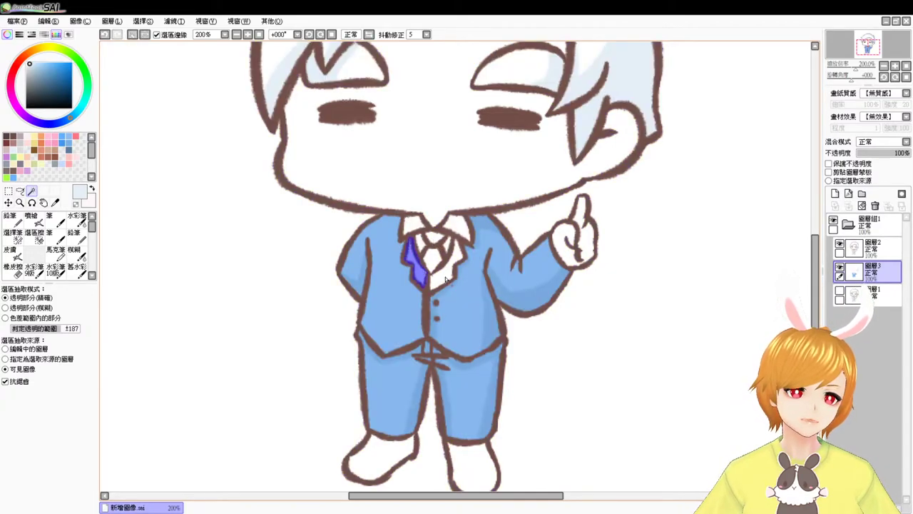
left_click(446, 278)
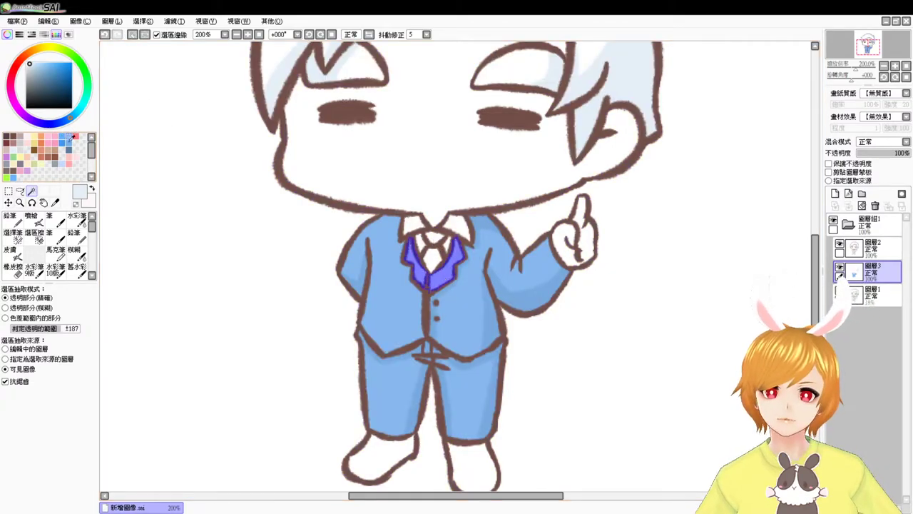
left_click(63, 164)
key("ctrl+f")
key("ctrl+d")
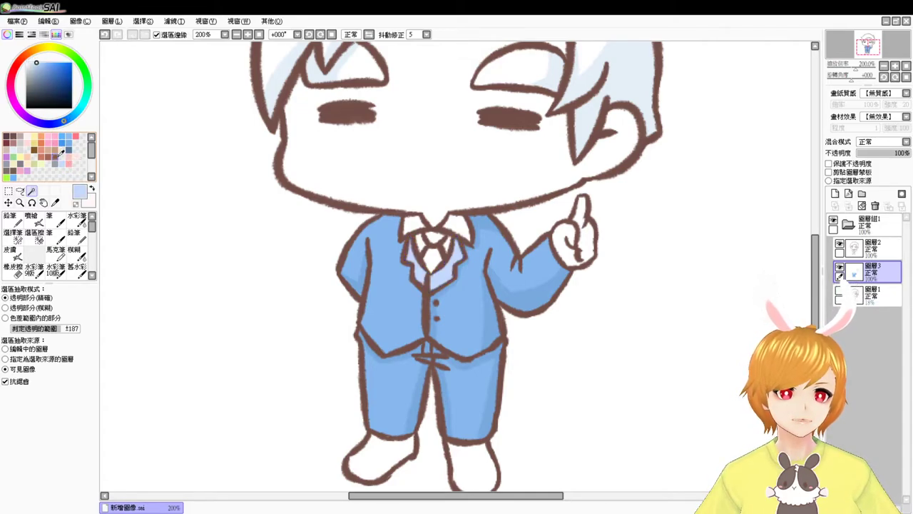
Select the tie's knot and blade with the Magic Wand, fill them with greyish brown and clear the selection
left_click(432, 244)
left_click(434, 262)
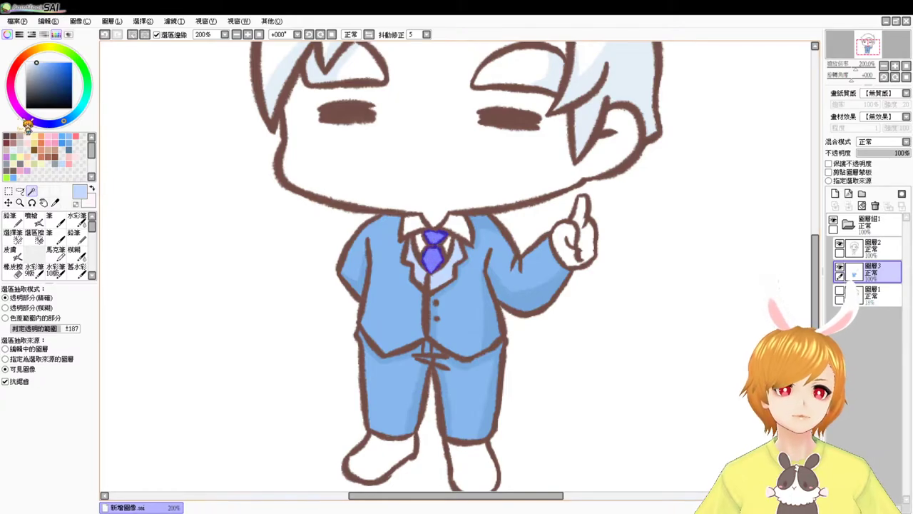
left_click(19, 164)
key("ctrl+f")
key("ctrl+d")
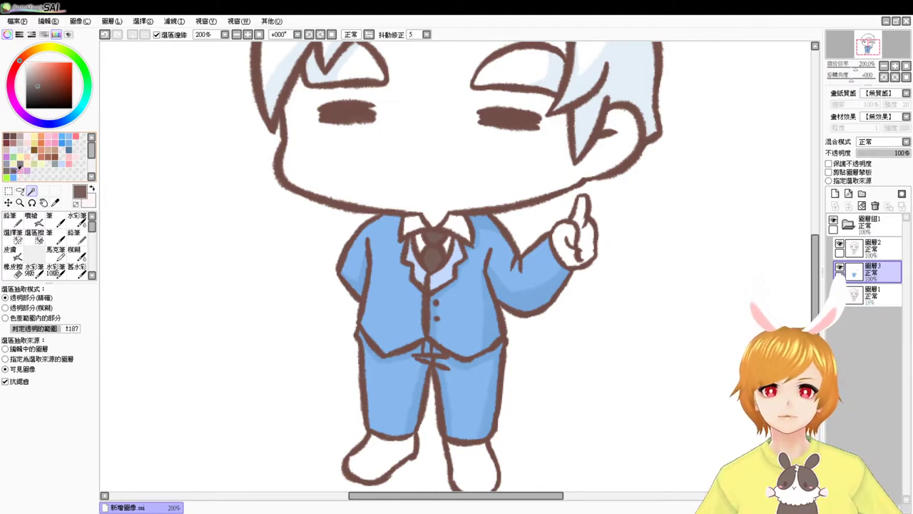
Select the face, ear, neck and raised hand with the magic wand and fill them with pale pink skin colour
left_click_drag(448, 249, 421, 316)
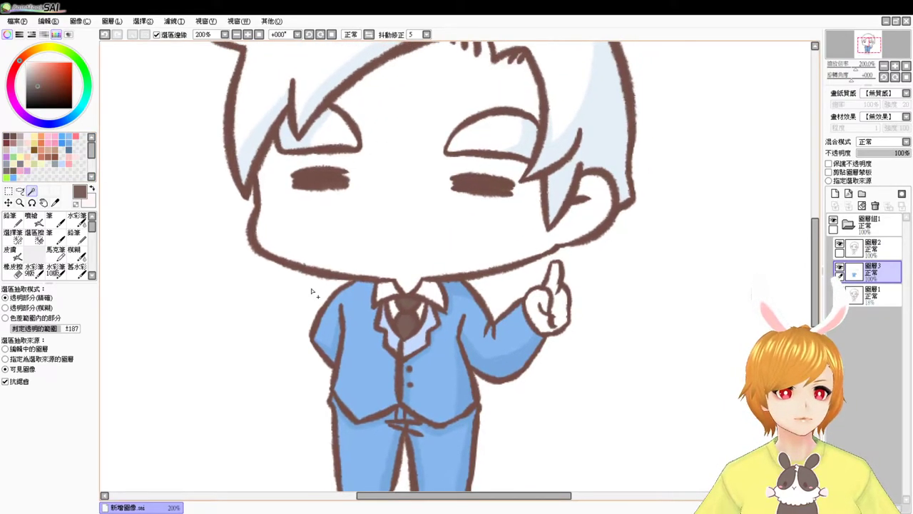
left_click(403, 211)
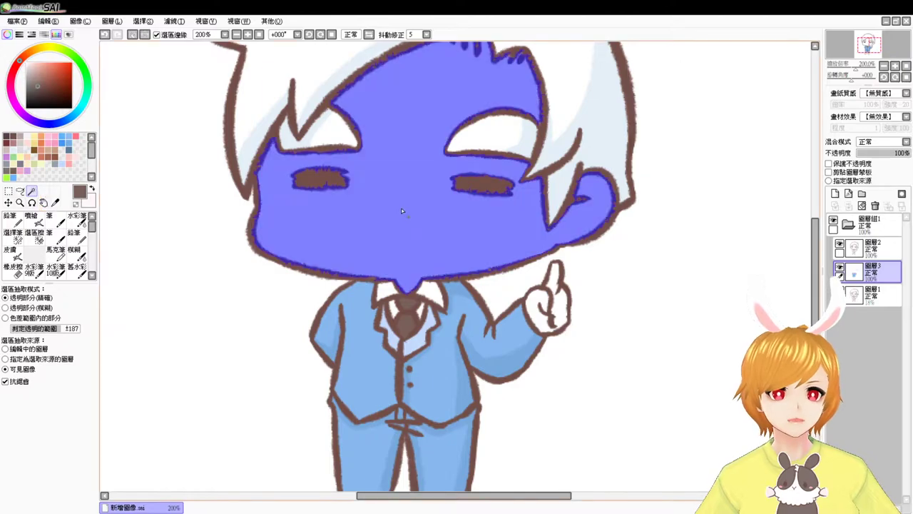
left_click(556, 305)
mouse_move(512, 337)
left_mouse_down()
mouse_move(522, 255)
mouse_move(521, 308)
left_mouse_up()
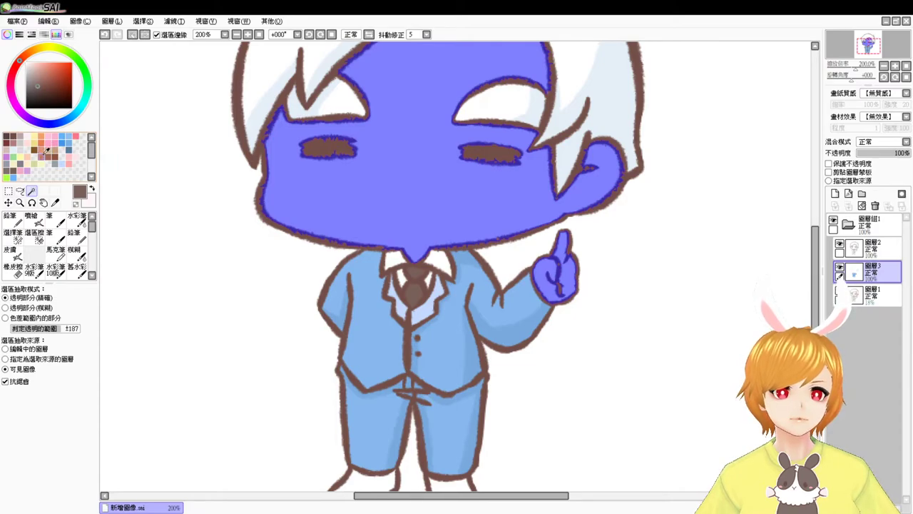
left_click(29, 135)
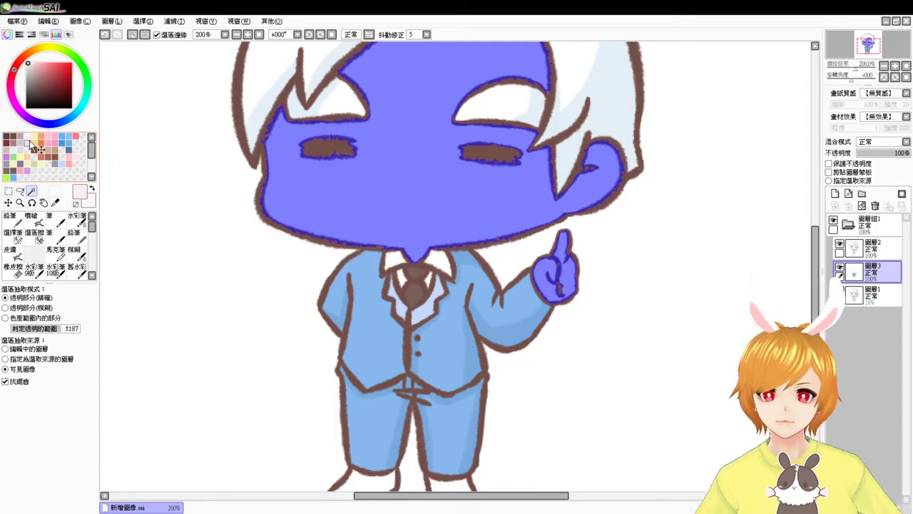
left_click(31, 217)
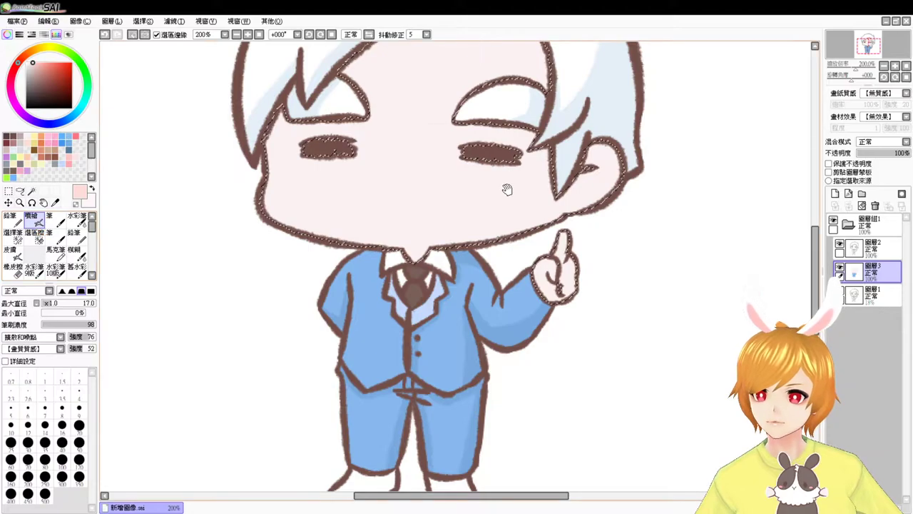
Shade the skin beneath the hairline and along the cheek near the ear with a darker pink airbrush at size 26
left_click_drag(506, 189, 500, 233)
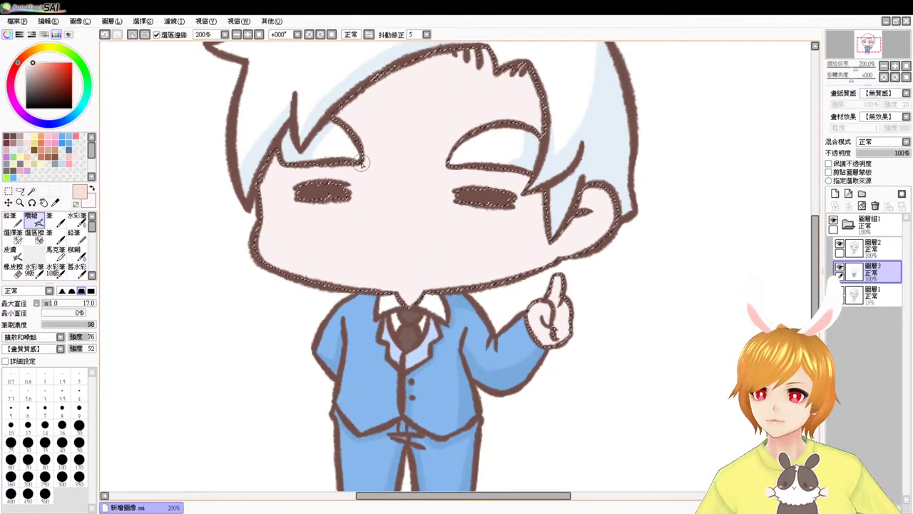
key("bracketright")
key("bracketright")
key("bracketright")
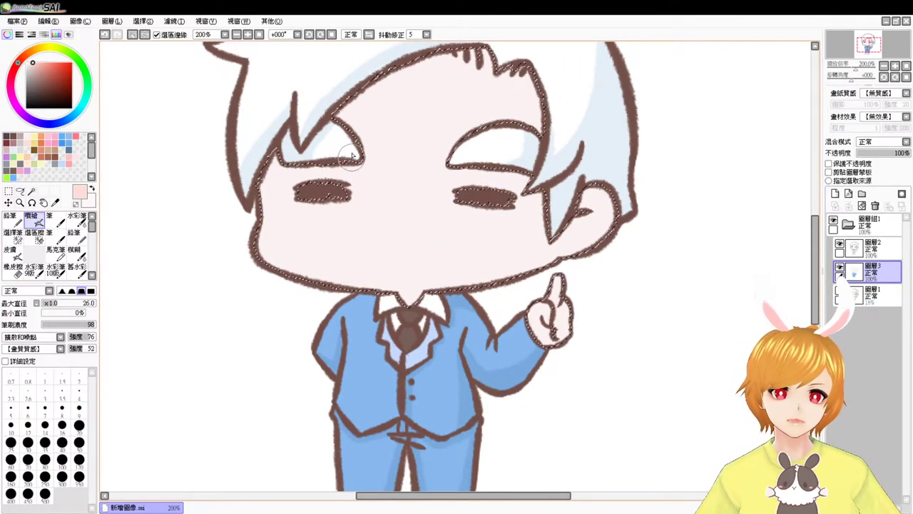
left_click_drag(377, 82, 365, 162)
left_click_drag(246, 271, 256, 234)
mouse_move(320, 186)
left_mouse_down()
mouse_move(408, 146)
mouse_move(306, 206)
mouse_move(462, 139)
mouse_move(466, 148)
mouse_move(422, 128)
left_mouse_up()
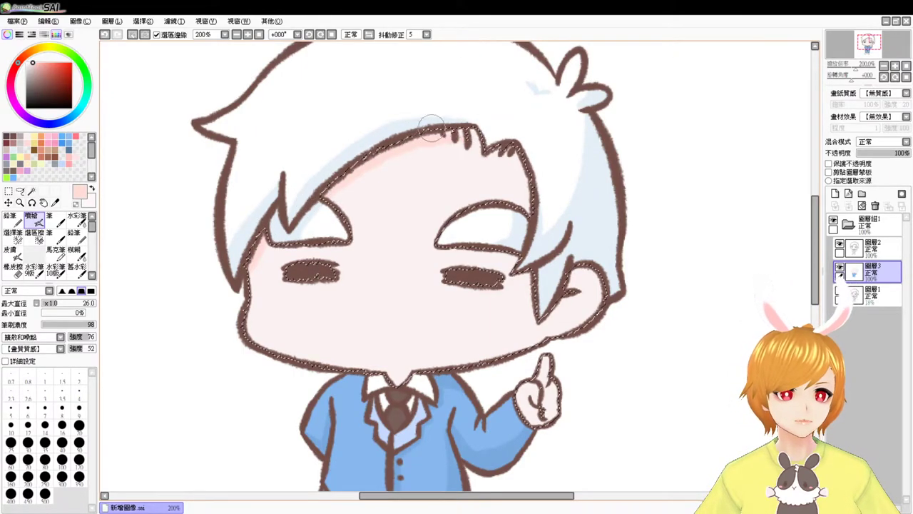
left_click_drag(511, 152, 529, 212)
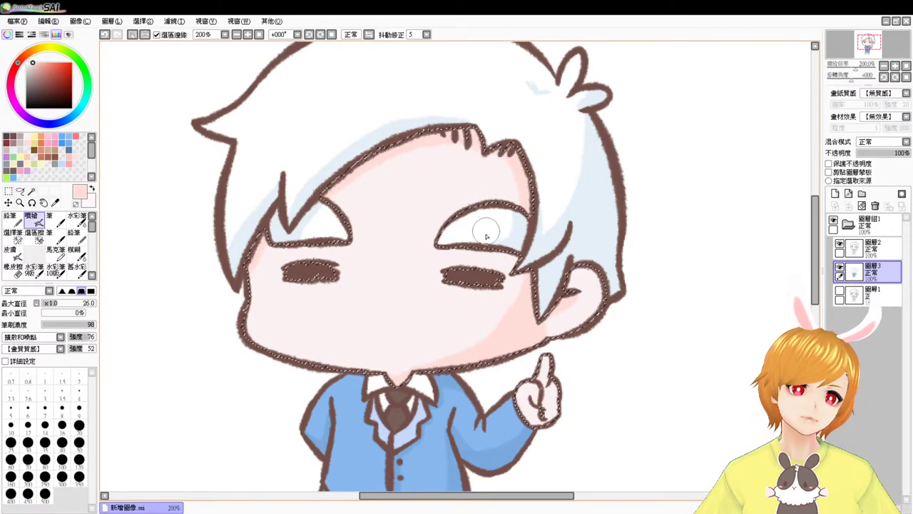
key("ctrl+z")
left_click_drag(485, 252, 519, 262)
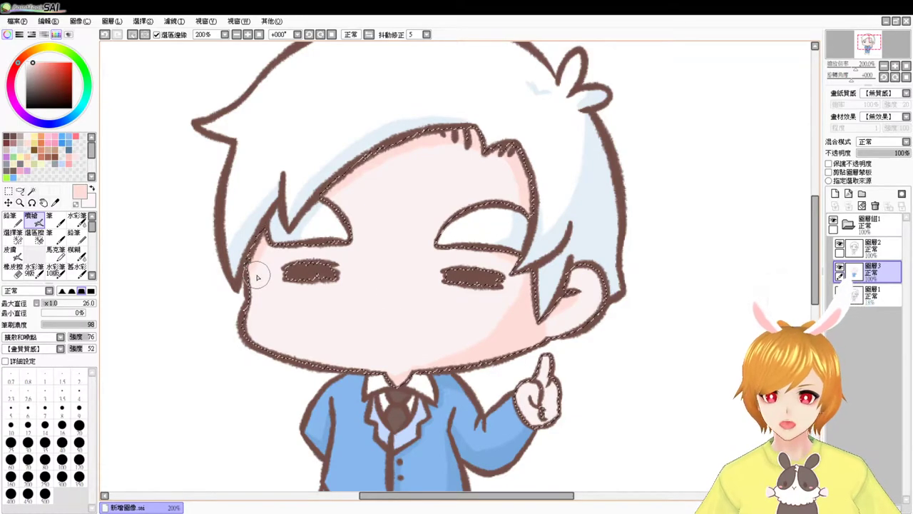
Shade the raised hand with the same pink airbrush and clear the selection
left_click_drag(502, 376, 494, 269)
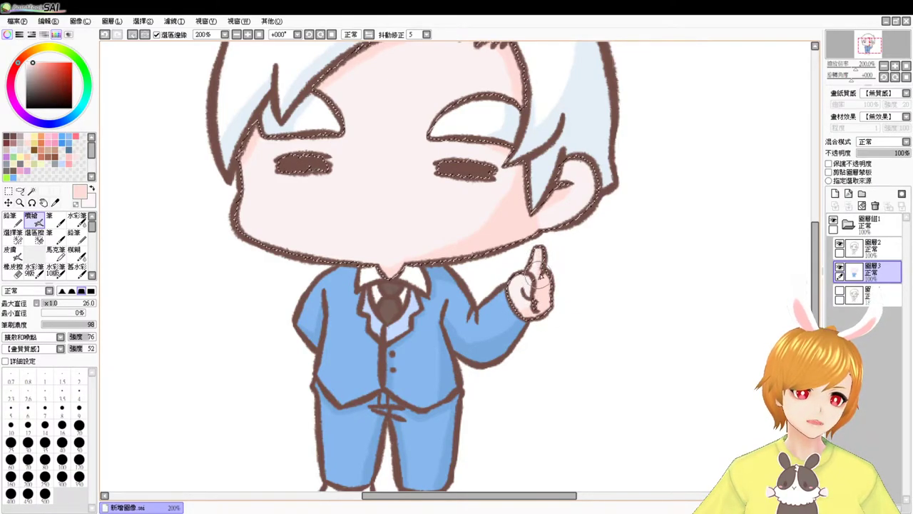
left_click_drag(566, 295, 566, 228)
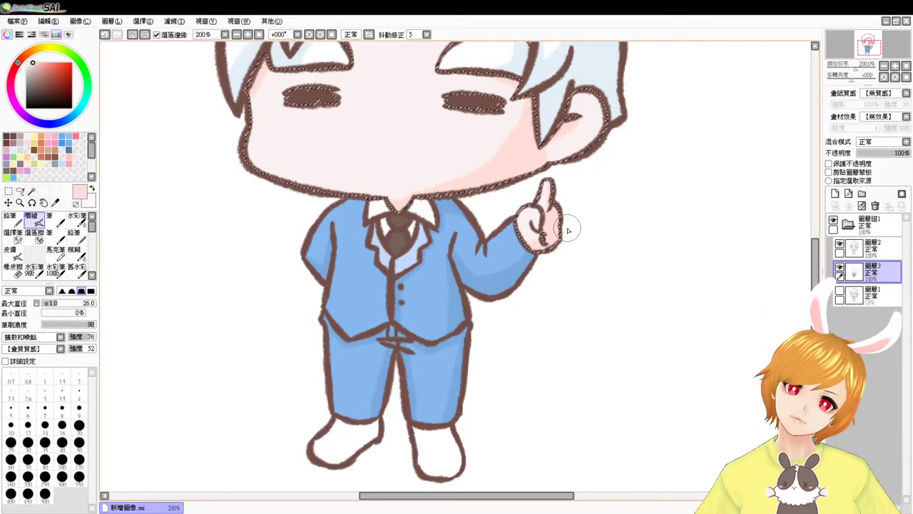
key("ctrl+d")
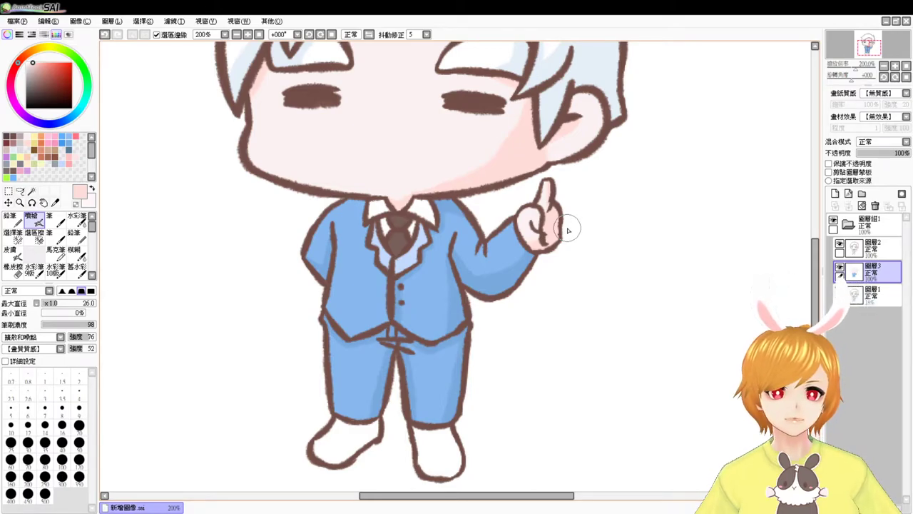
Select both parts of the tie with the colour layer 圖層3 temporarily hidden, fill them coral red, and clear the selection
left_click(31, 191)
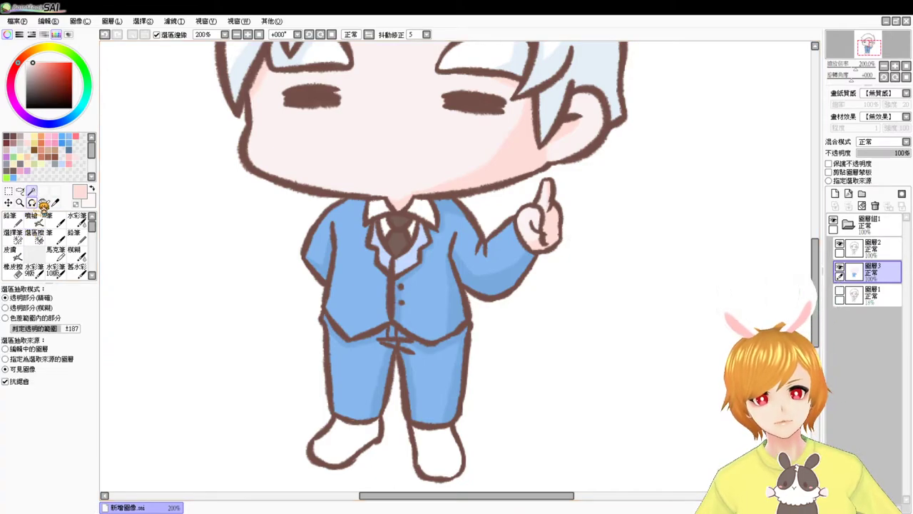
left_click(840, 267)
left_click(400, 222)
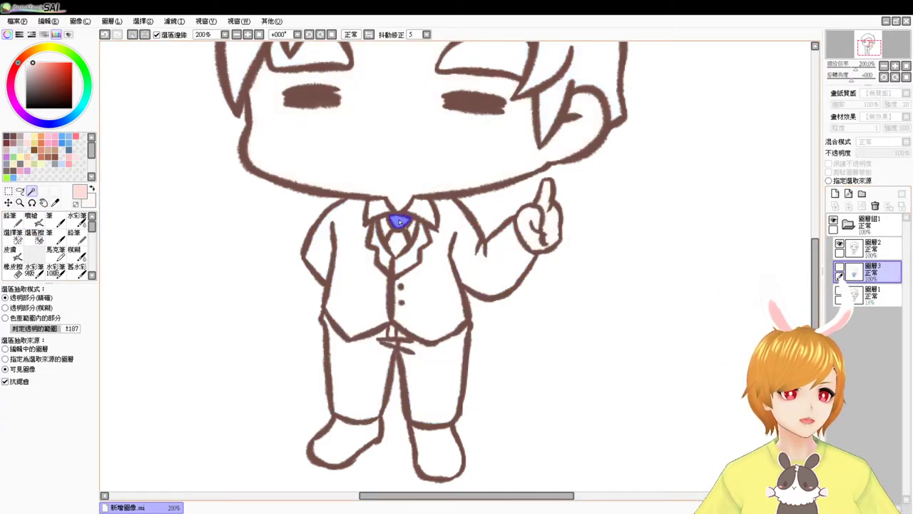
left_click(401, 243)
left_click(839, 266)
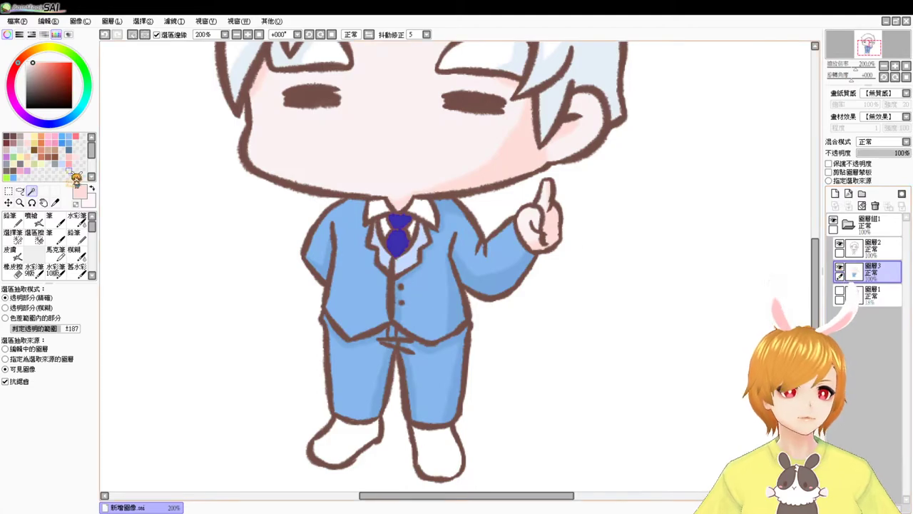
left_click(76, 135)
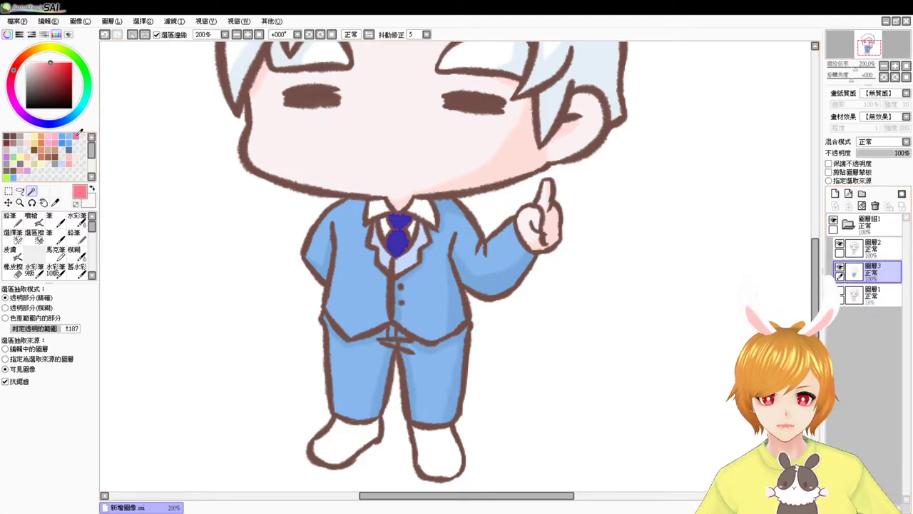
left_click(32, 217)
key("ctrl+d")
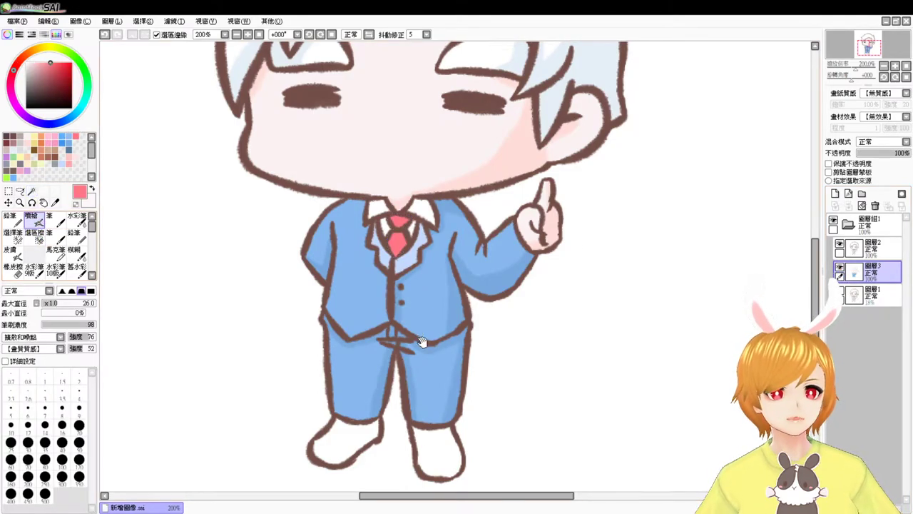
Select both shoes with the magic wand and fill them with grey-brown
scroll(340, 366, "down", 3)
left_click(31, 192)
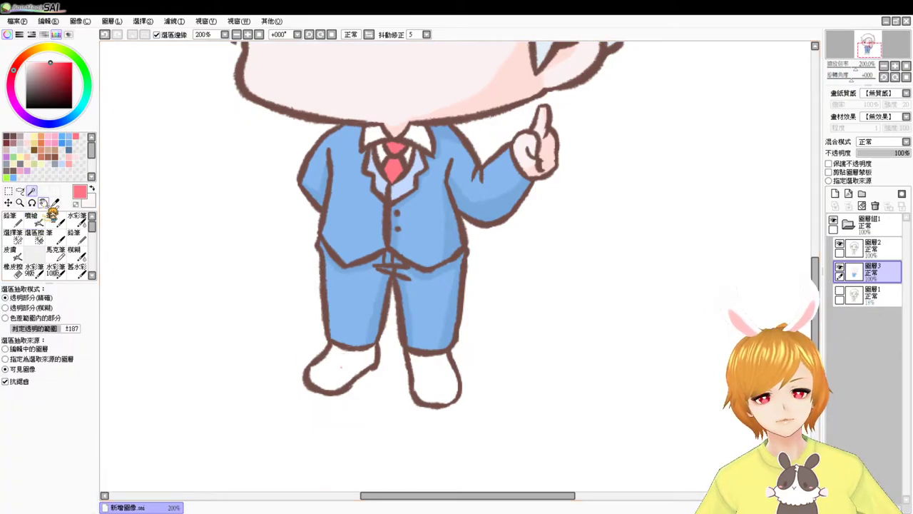
left_click(325, 363)
left_click(413, 374)
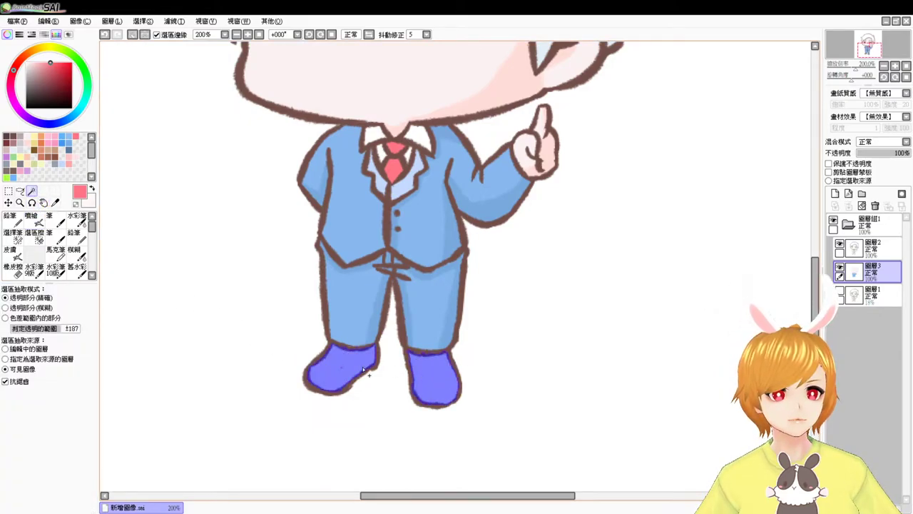
left_click(13, 171)
key("ctrl+f")
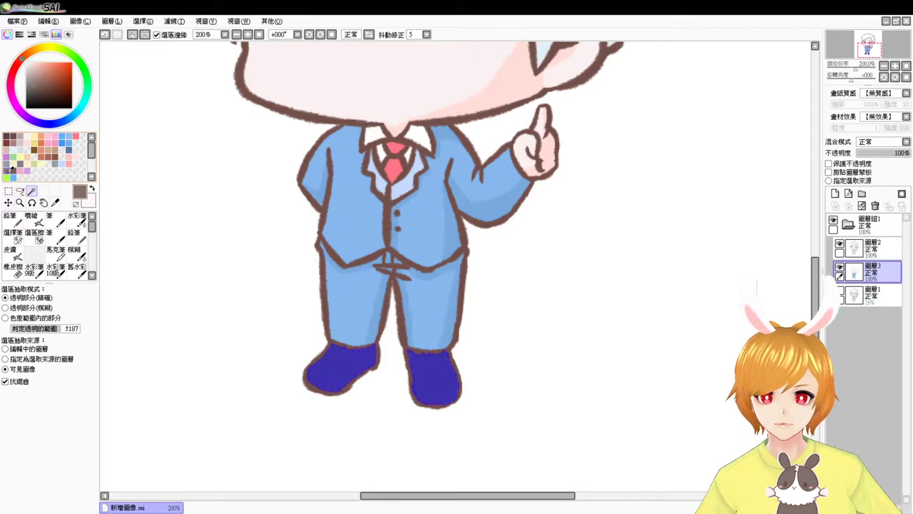
key("ctrl+f")
Airbrush darker brown shading along the upper edges of both shoes, using size 10 for the finer strokes
left_click(31, 219)
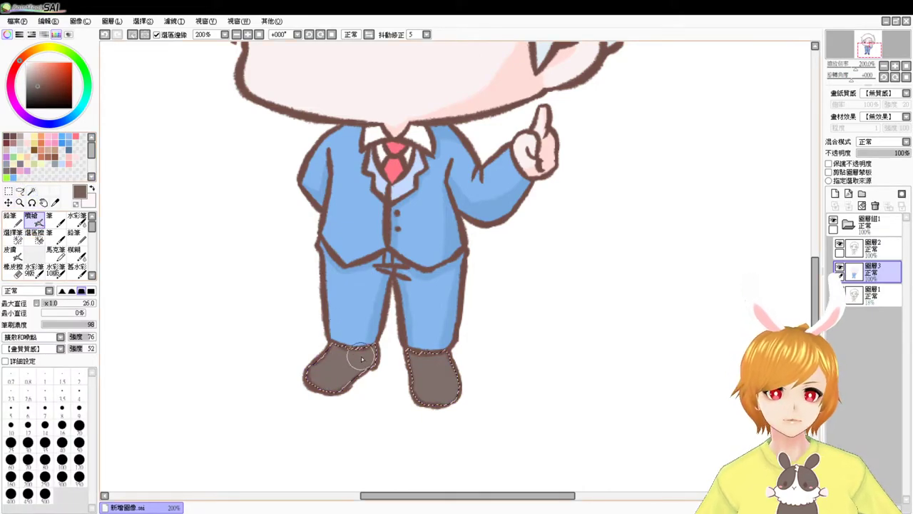
mouse_move(366, 353)
left_mouse_down()
mouse_move(329, 316)
mouse_move(337, 346)
mouse_move(364, 354)
mouse_move(342, 375)
mouse_move(377, 341)
mouse_move(336, 391)
mouse_move(360, 362)
mouse_move(324, 389)
mouse_move(301, 378)
left_mouse_up()
mouse_move(439, 354)
left_mouse_down()
mouse_move(445, 402)
mouse_move(452, 379)
mouse_move(413, 407)
mouse_move(427, 400)
mouse_move(389, 375)
mouse_move(417, 360)
left_mouse_up()
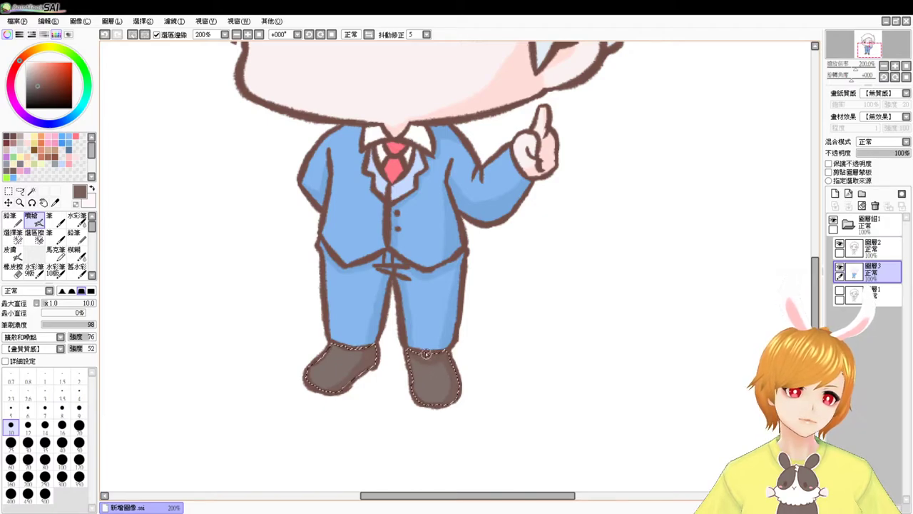
Add light grey-brown highlights to both shoes with the airbrush and clear the selection
left_click(32, 74)
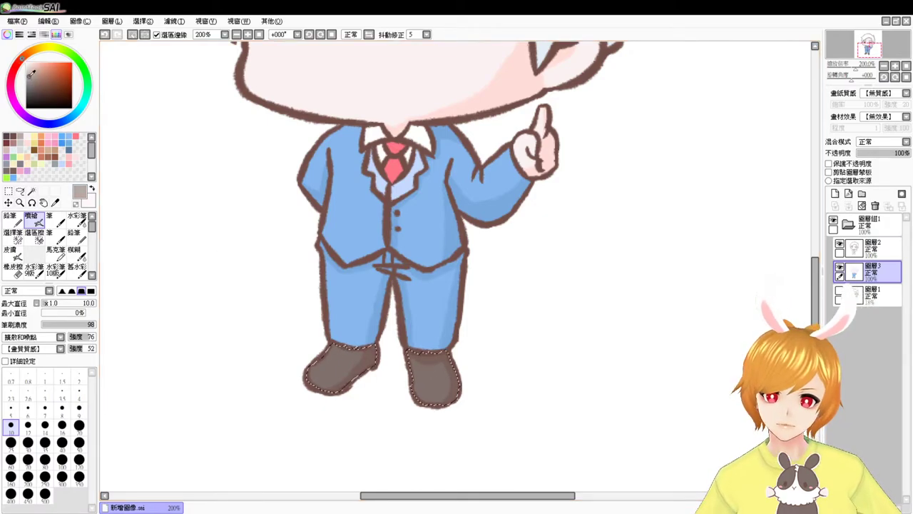
mouse_move(323, 361)
left_mouse_down()
mouse_move(332, 361)
mouse_move(316, 371)
left_mouse_up()
mouse_move(422, 385)
left_mouse_down()
mouse_move(418, 377)
mouse_move(429, 391)
left_mouse_up()
key("ctrl+d")
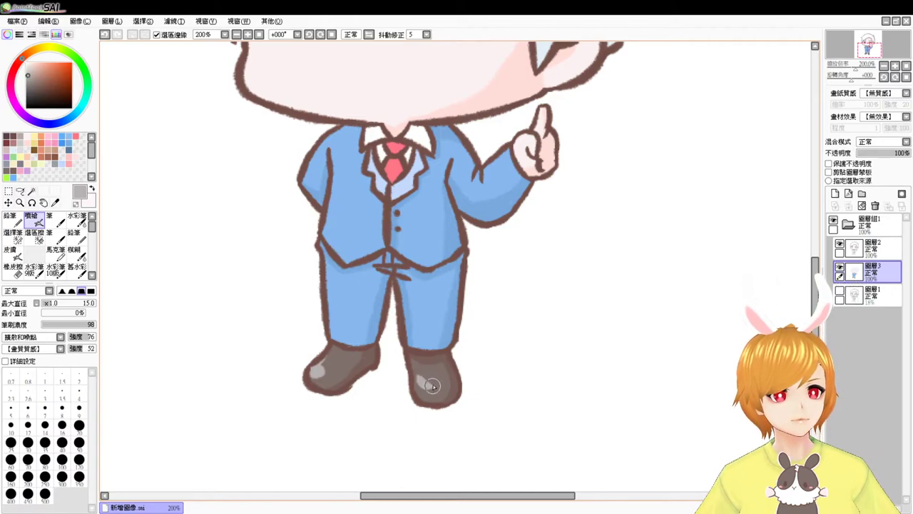
Add a new layer above 圖層2 and draw a dark brown, roughly square open mouth with short tooth lines inside
scroll(435, 385, "up", 5)
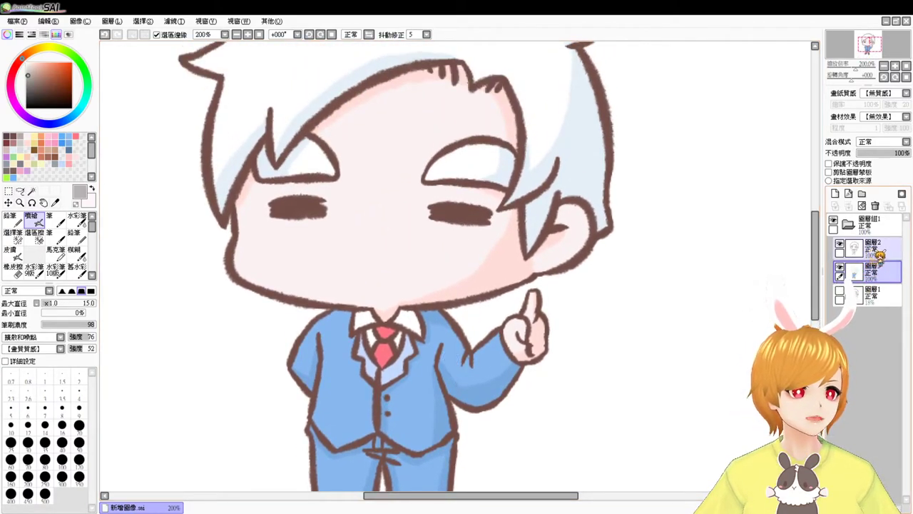
left_click(878, 250)
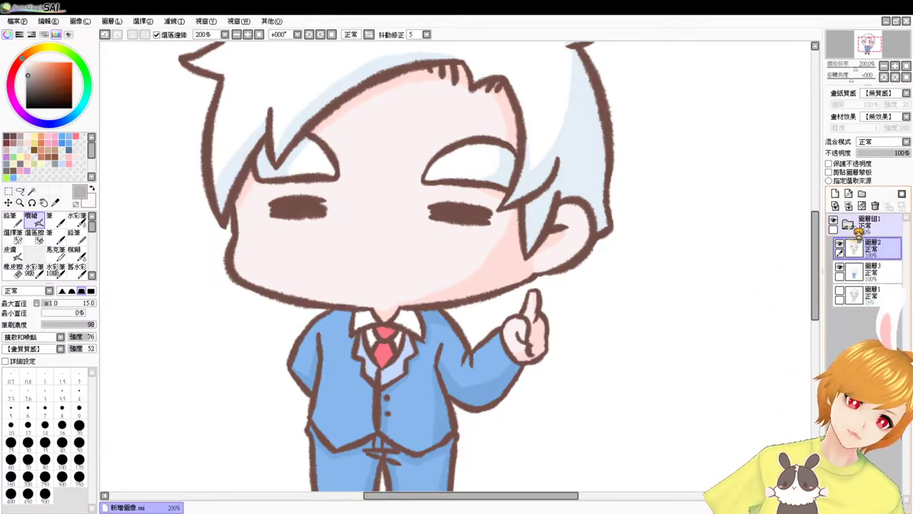
left_click(835, 193)
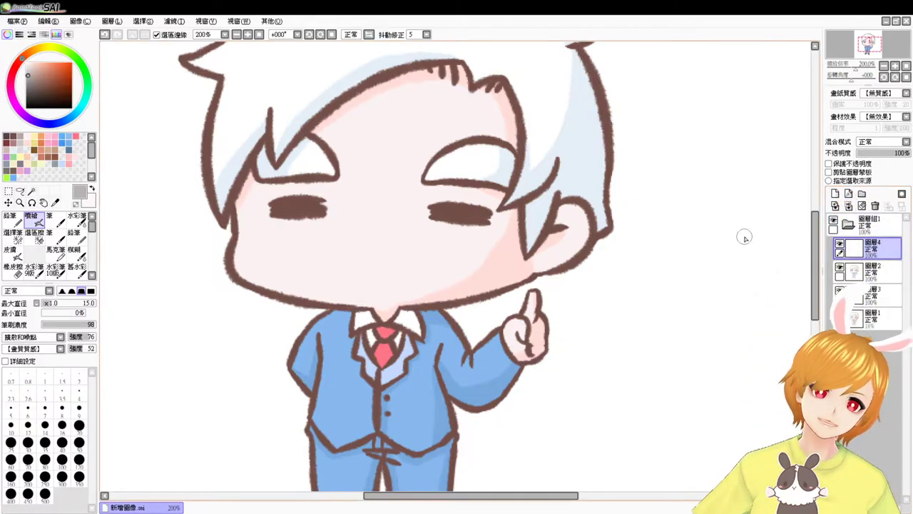
left_click(14, 134)
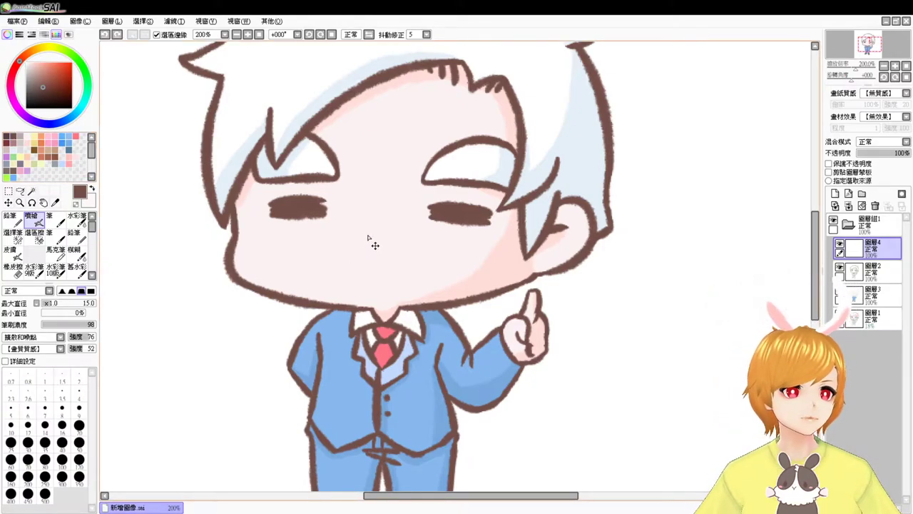
mouse_move(361, 226)
left_mouse_down()
mouse_move(355, 262)
mouse_move(397, 226)
mouse_move(388, 227)
mouse_move(406, 258)
mouse_move(383, 265)
mouse_move(395, 266)
left_mouse_up()
key("ctrl+z")
key("ctrl+z")
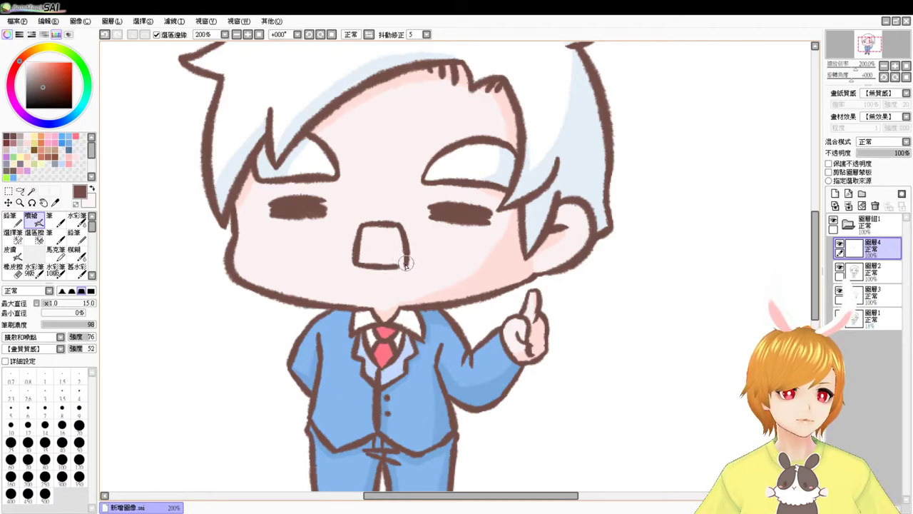
left_click_drag(388, 265, 388, 250)
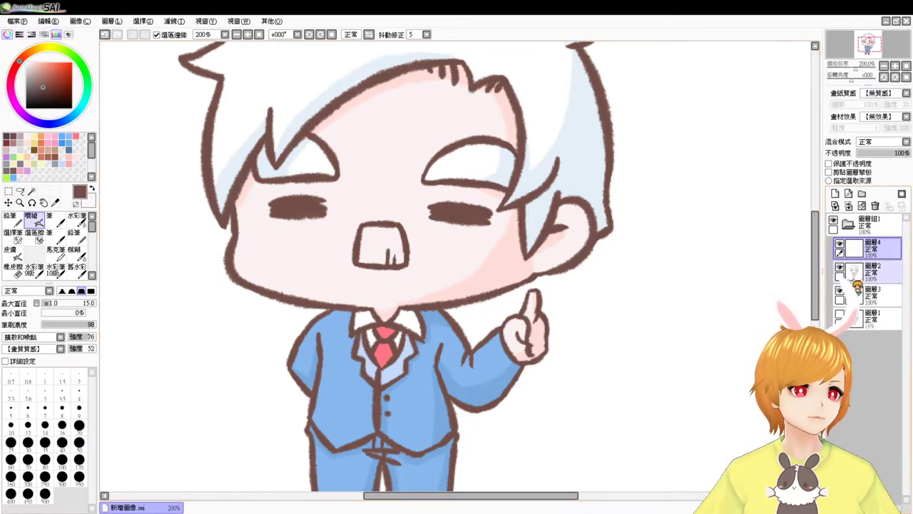
Fill the mouth interior with white on a new layer beneath the mouth outline, and ready the airbrush with pale blue
left_click(841, 290)
left_click(835, 194)
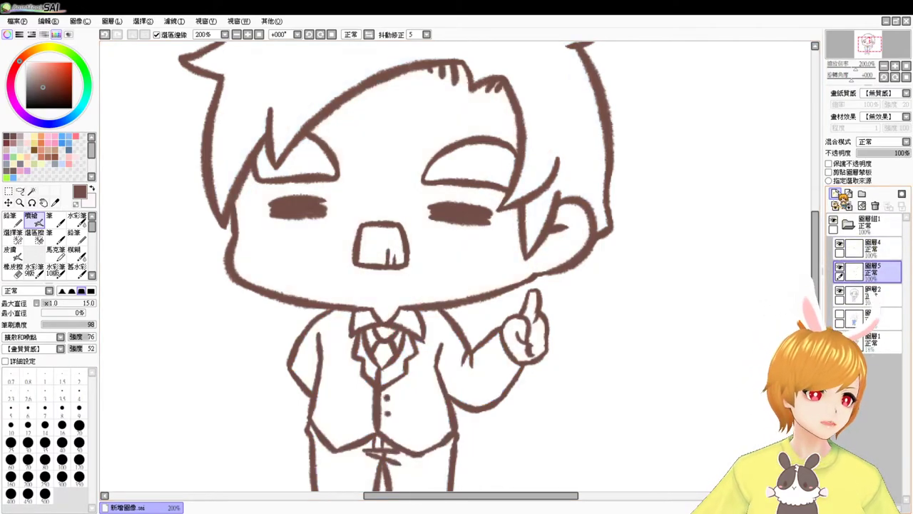
left_click(27, 64)
left_click(32, 202)
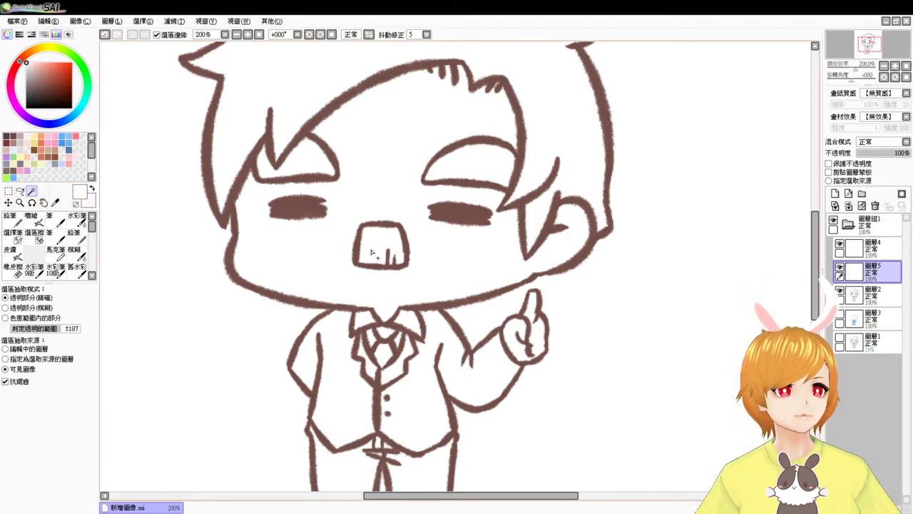
left_click(371, 252)
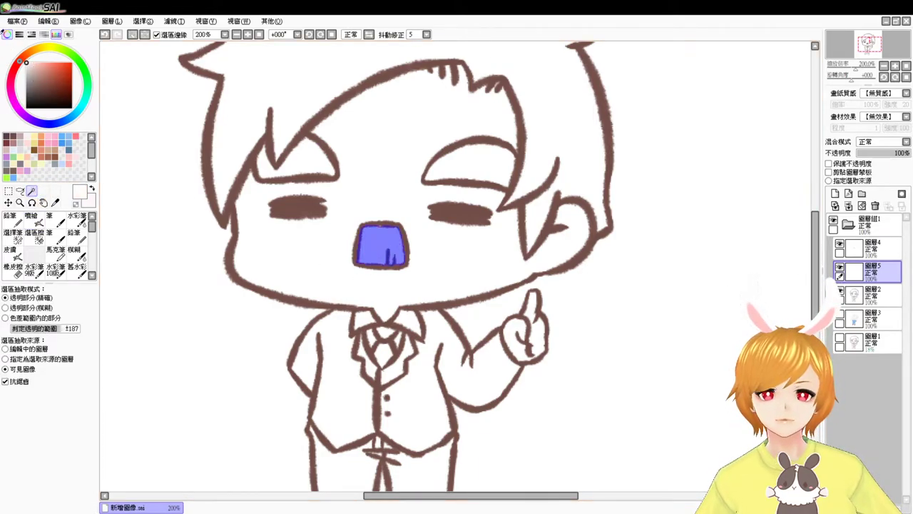
left_click(15, 153)
left_click(36, 220)
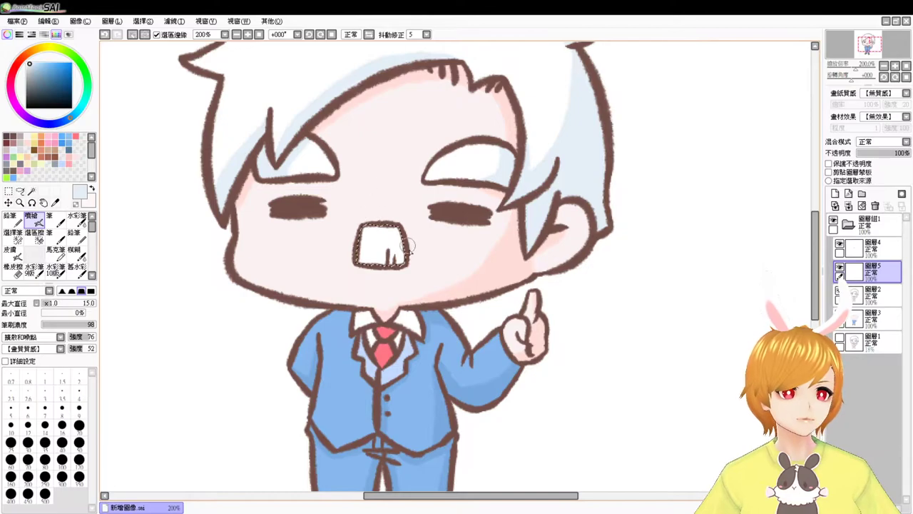
Airbrush pale blue shading along the right inner side of the square mouth and clear the selection
mouse_move(408, 247)
left_mouse_down()
mouse_move(396, 226)
mouse_move(396, 252)
mouse_move(395, 222)
mouse_move(390, 256)
left_mouse_up()
key("ctrl+d")
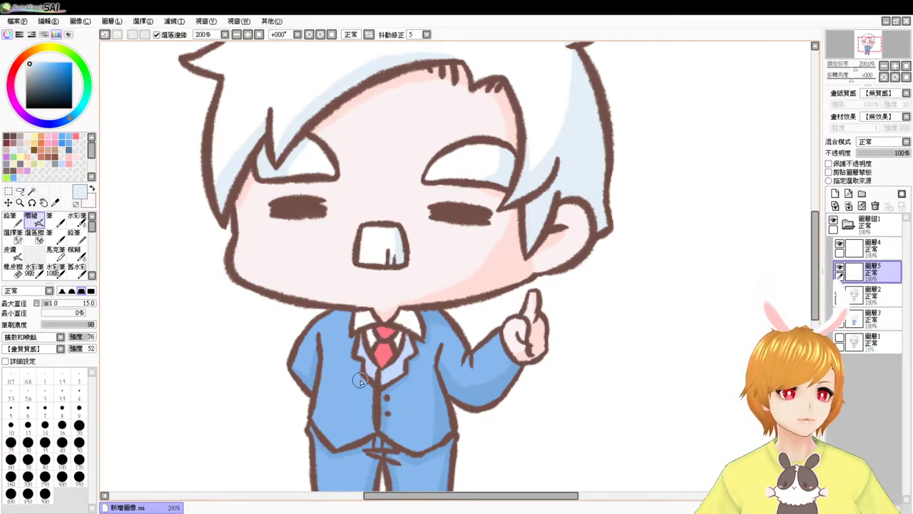
Duplicate the layer group 圖層組1, and collapse and hide the original group
left_click(894, 250)
left_click(860, 228)
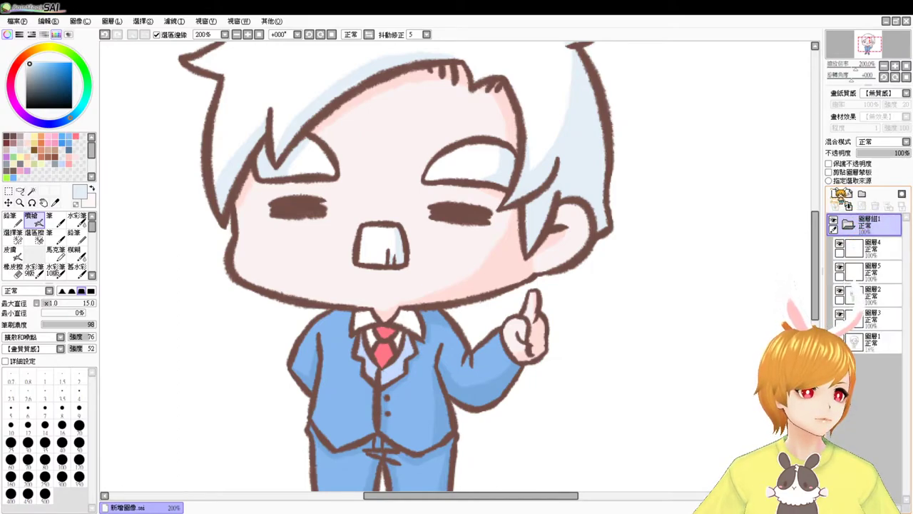
left_click_drag(871, 222, 837, 193)
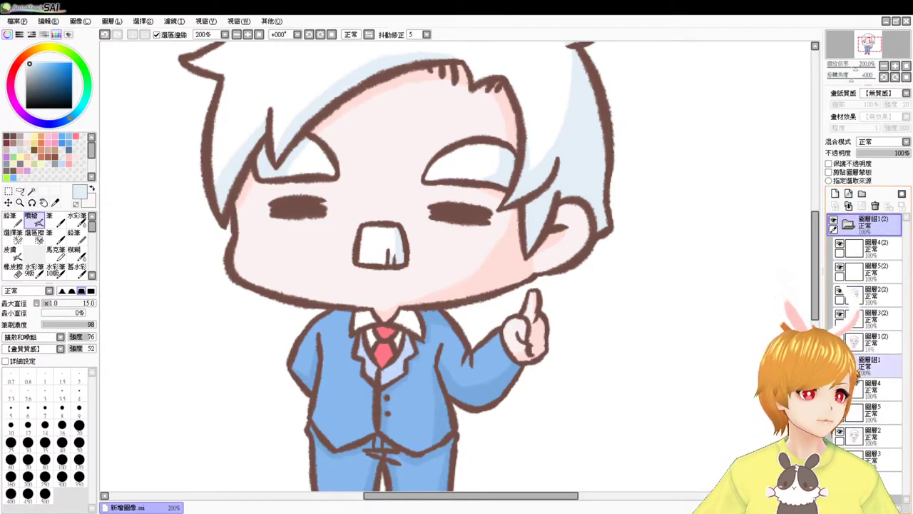
left_click(852, 368)
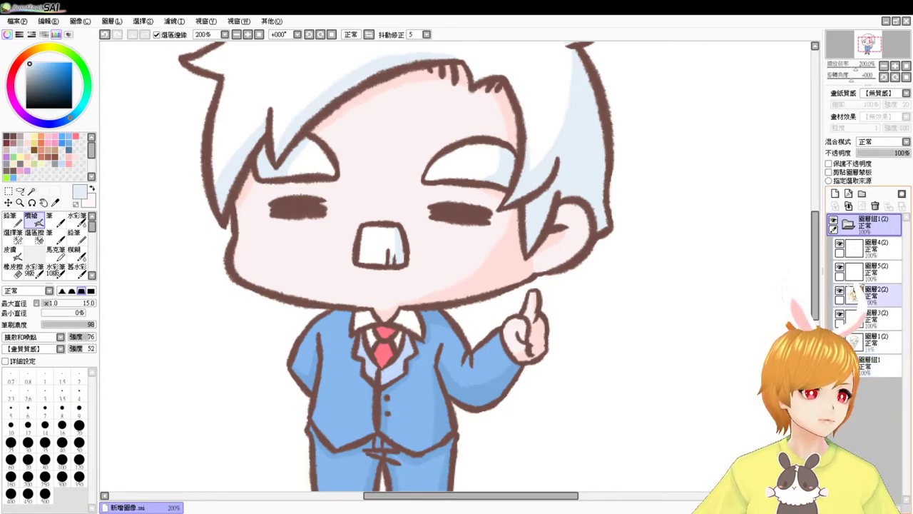
Add a new layer above 圖層4(2) in the copied group and lower the opacity of 圖層4(2) to 29%
left_click(867, 246)
left_click(870, 252)
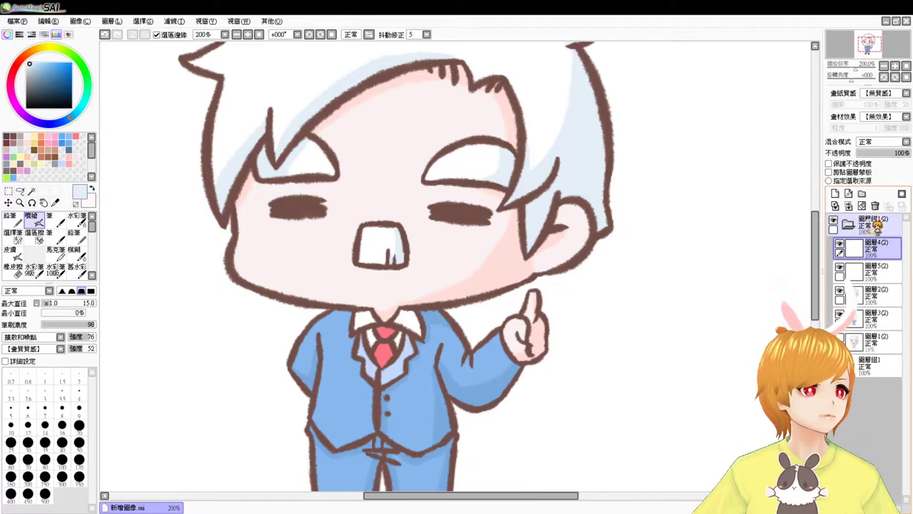
left_click(835, 193)
left_click(870, 270)
left_click_drag(900, 153, 872, 153)
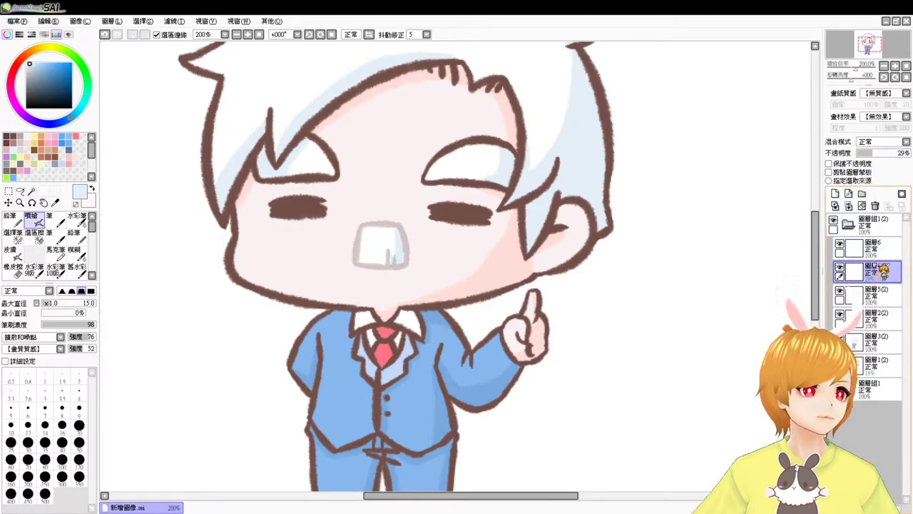
left_click(871, 247)
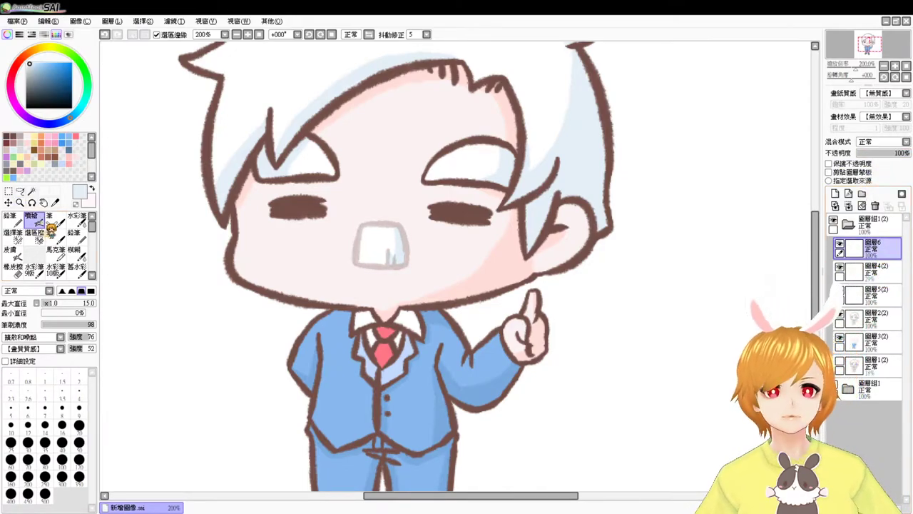
Draw a wider dark brown mouth on 圖層6, with rounded upper corners, a straight lower edge and short tooth lines
left_click(17, 140)
mouse_move(361, 224)
left_mouse_down()
mouse_move(395, 227)
mouse_move(347, 253)
mouse_move(353, 258)
left_mouse_up()
key("ctrl+z")
key("ctrl+z")
key("ctrl+z")
left_click_drag(356, 223, 359, 261)
left_click_drag(397, 223, 404, 254)
key("ctrl+z")
left_click_drag(397, 224, 410, 258)
key("ctrl+z")
key("ctrl+z")
left_click_drag(352, 255, 412, 255)
key("ctrl+z")
mouse_move(351, 255)
left_mouse_down()
mouse_move(409, 256)
mouse_move(394, 254)
left_mouse_up()
key("ctrl+z")
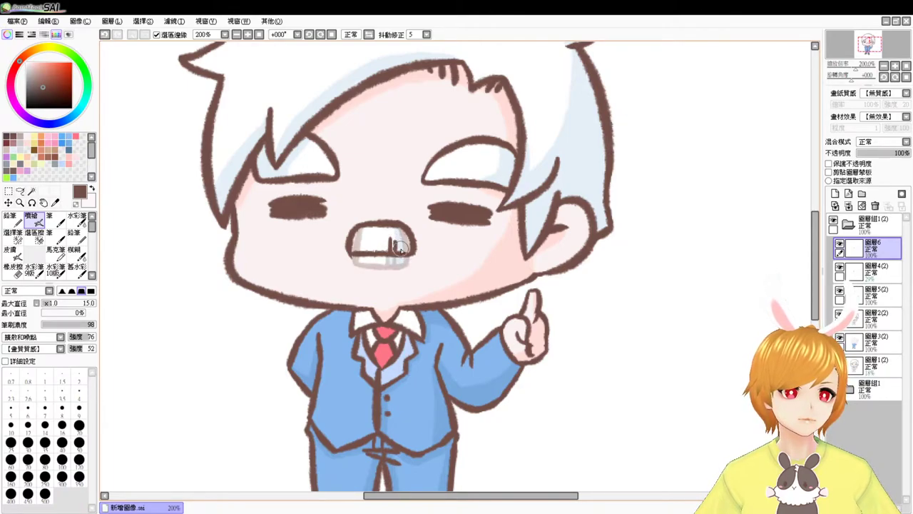
Hide the old mouth layers 圖層4(2) and 圖層5(2) and clean up the new mouth's lower edge with the eraser
left_click(839, 290)
left_click(840, 267)
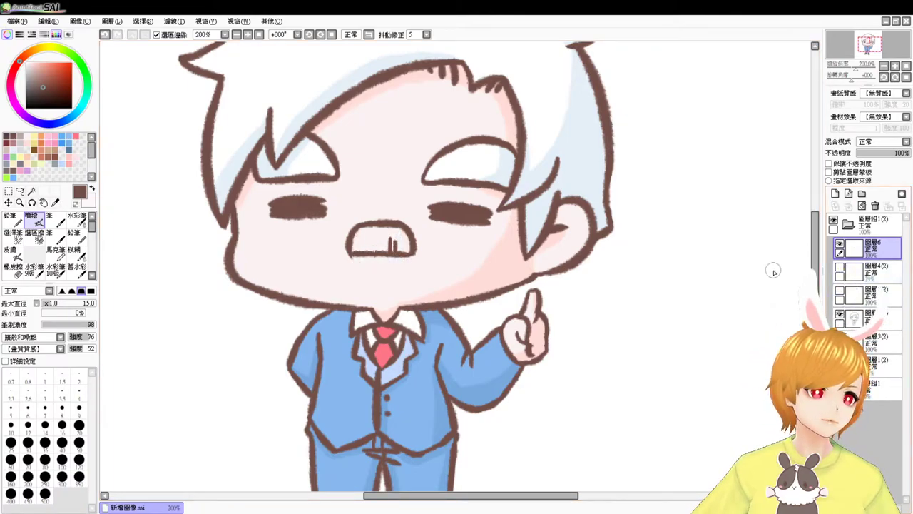
key("e")
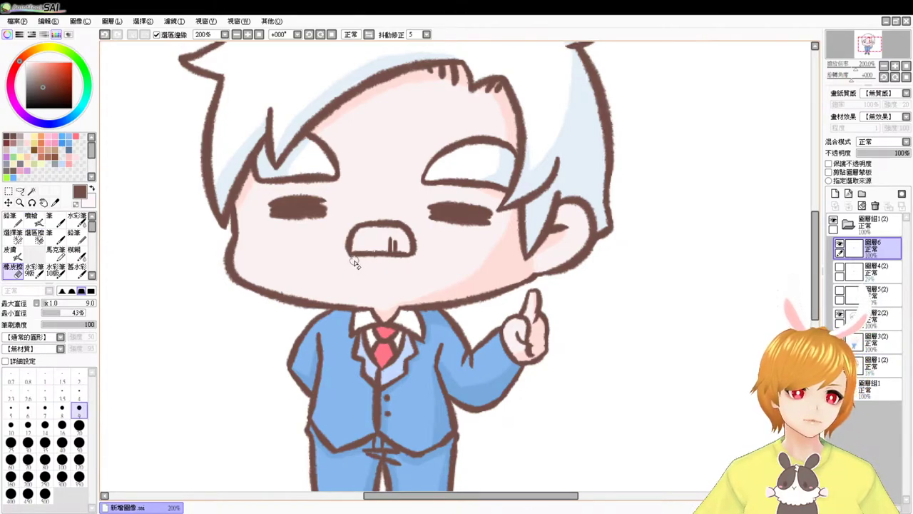
key("v")
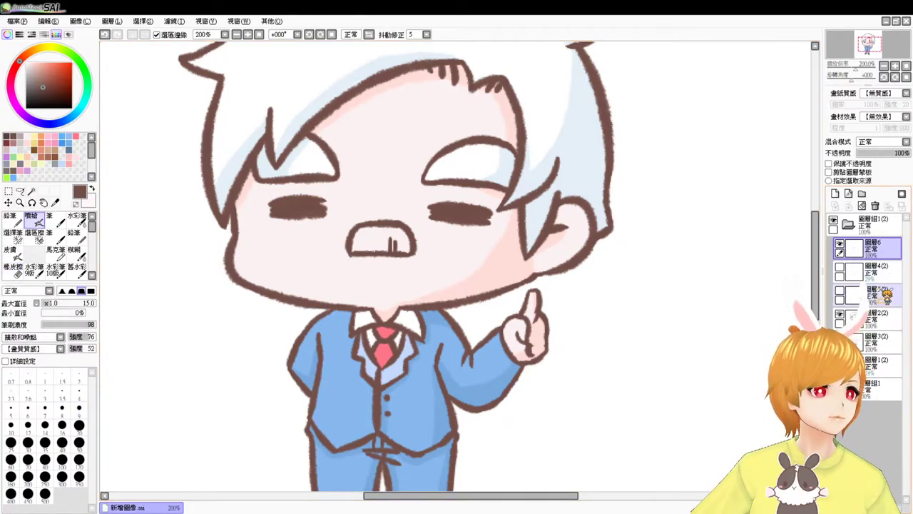
Delete the old mouth layers 圖層4(2) and 圖層5(2) and add a new layer beneath the new mouth outline
left_click(886, 272)
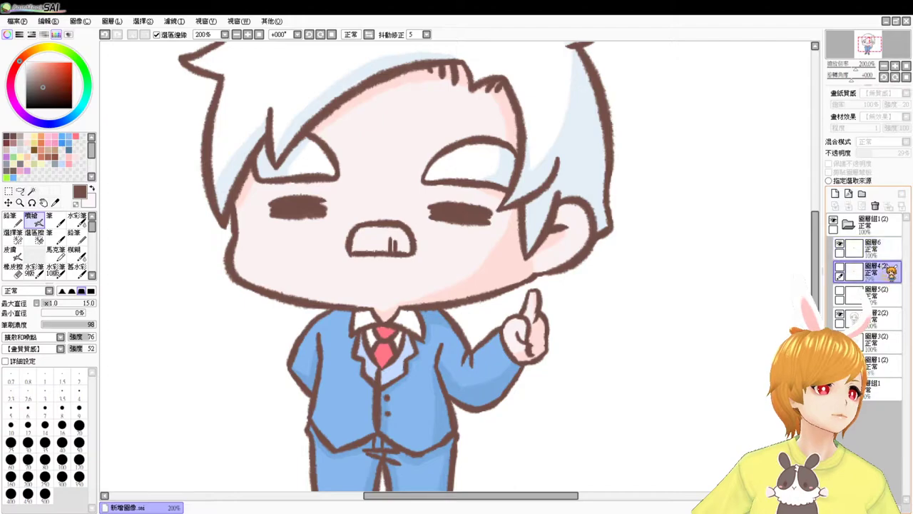
left_click(876, 206)
left_click(876, 207)
left_click(835, 193)
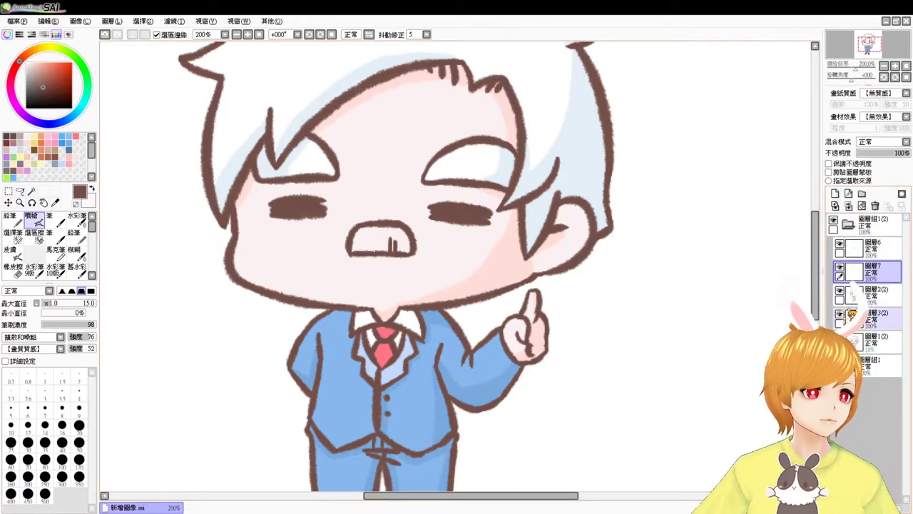
With 圖層3(2) hidden, fill the new mouth's interior white, airbrush pale blue along its right side and clear the selection
left_click(840, 313)
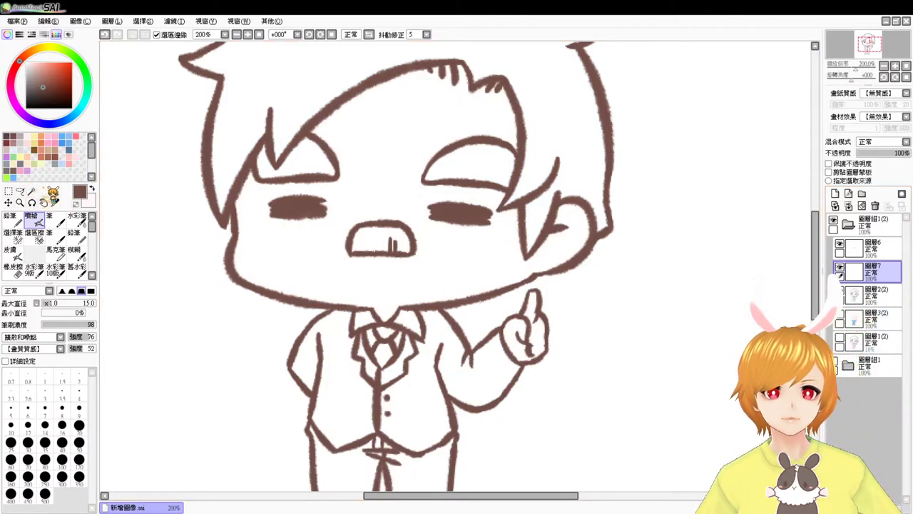
left_click(31, 191)
left_click(372, 243)
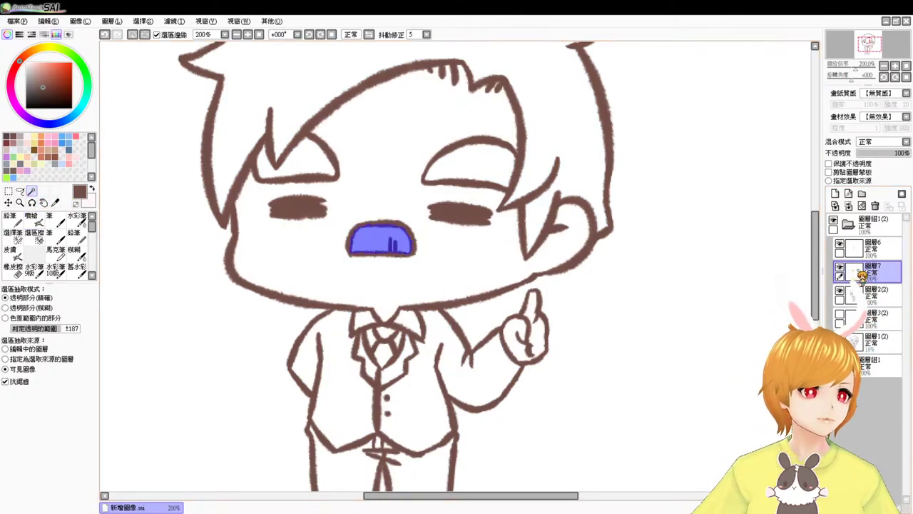
left_click(26, 63)
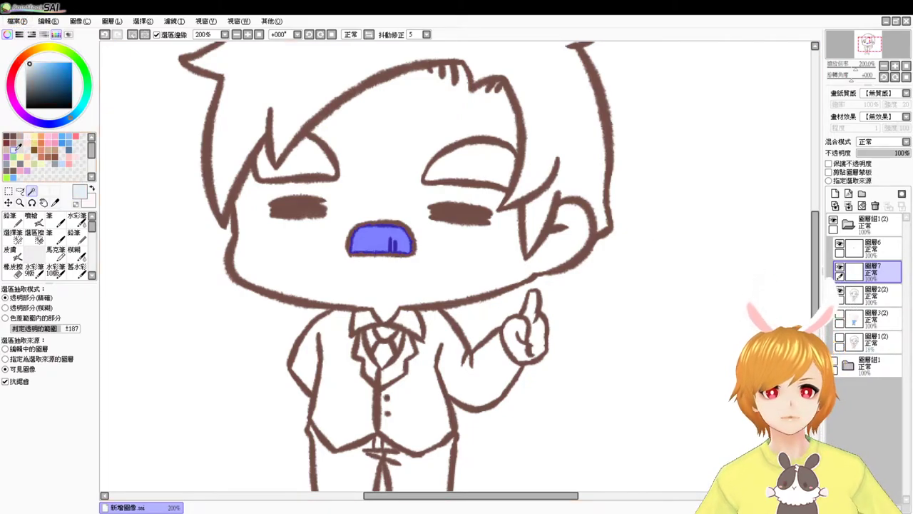
left_click(31, 216)
mouse_move(403, 253)
left_mouse_down()
mouse_move(393, 232)
mouse_move(409, 259)
left_mouse_up()
key("ctrl+d")
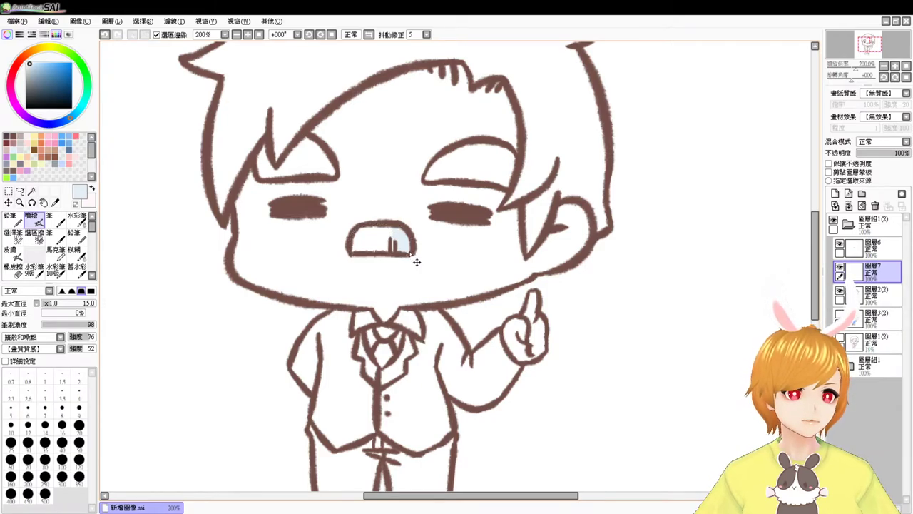
Show the original group 圖層組1 and switch the copied group's visibility off and on to compare the two mouths
left_click(833, 361)
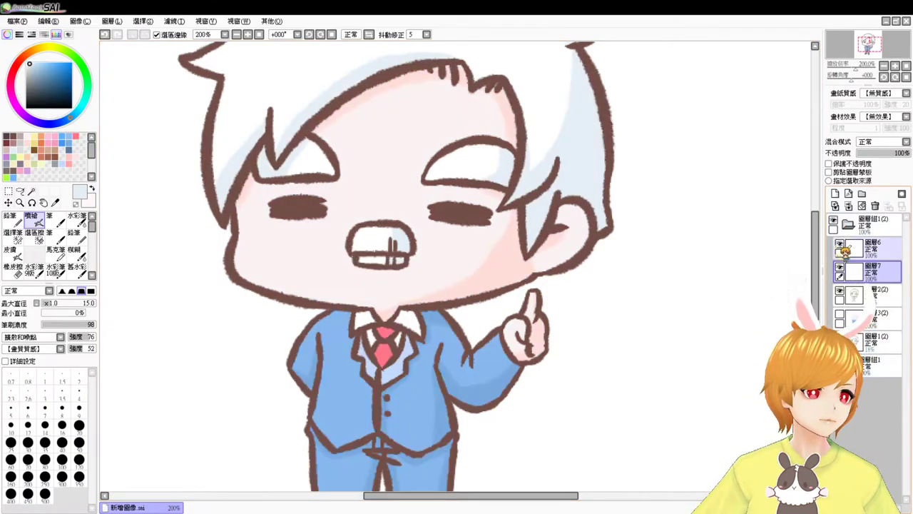
left_click(834, 220)
left_click(833, 220)
left_click(833, 220)
left_click(835, 220)
left_click(835, 220)
left_click(848, 225)
left_click(848, 224)
left_click(834, 219)
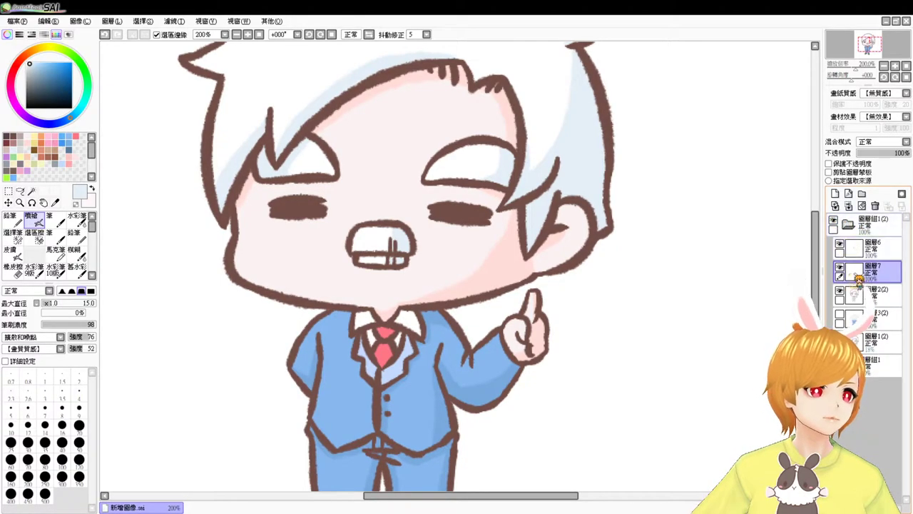
left_click(835, 219)
left_click(834, 219)
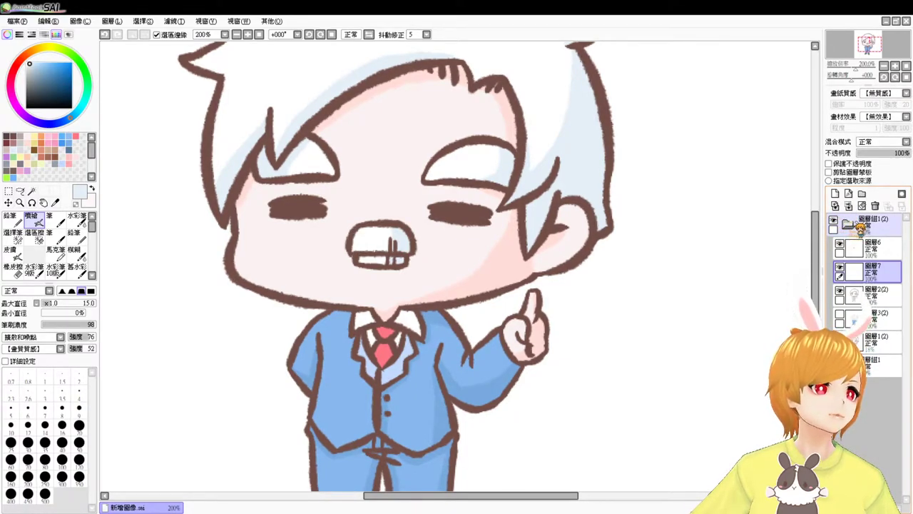
Collapse the copied group and move 圖層組1 above 圖層組1(2)
left_click(850, 225)
left_click_drag(868, 225, 843, 226)
left_click(834, 219)
left_click(834, 220)
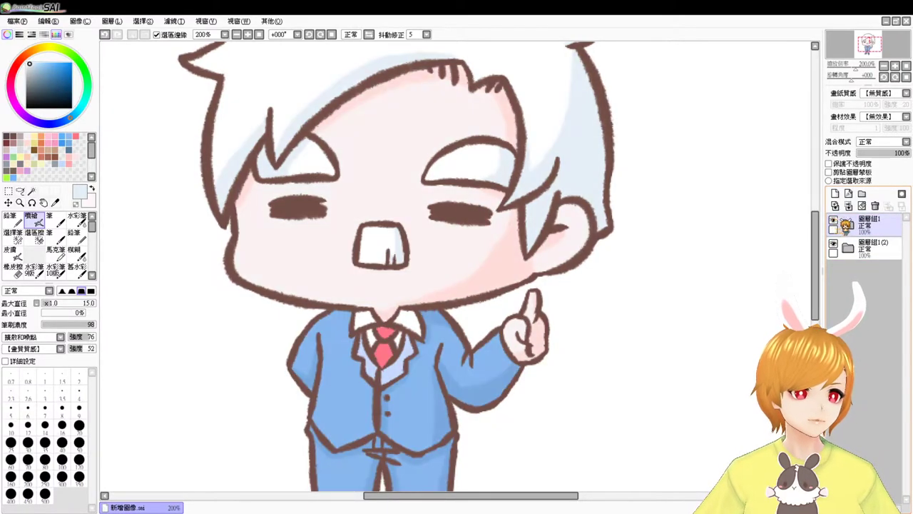
Show the colour layer 圖層3(2) inside 圖層組1(2) and collapse that group again
left_click(850, 248)
left_click(855, 294)
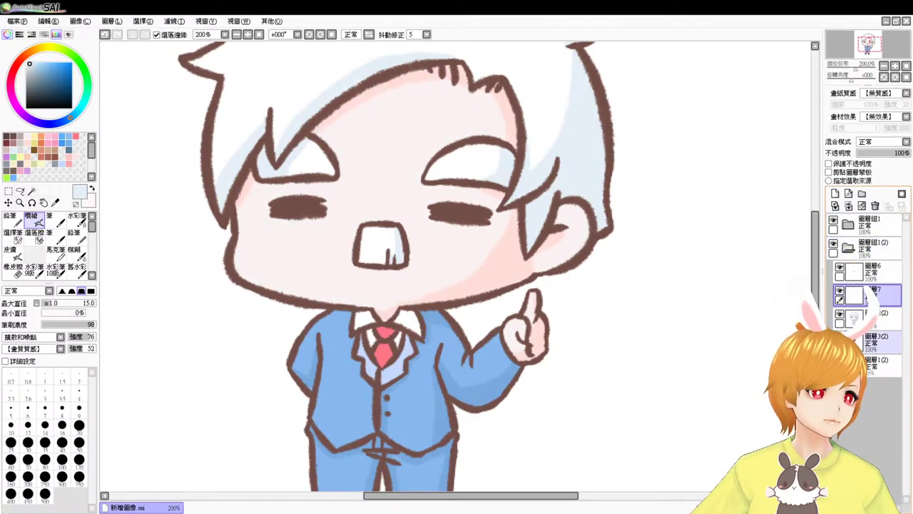
left_click(869, 222)
left_click(847, 248)
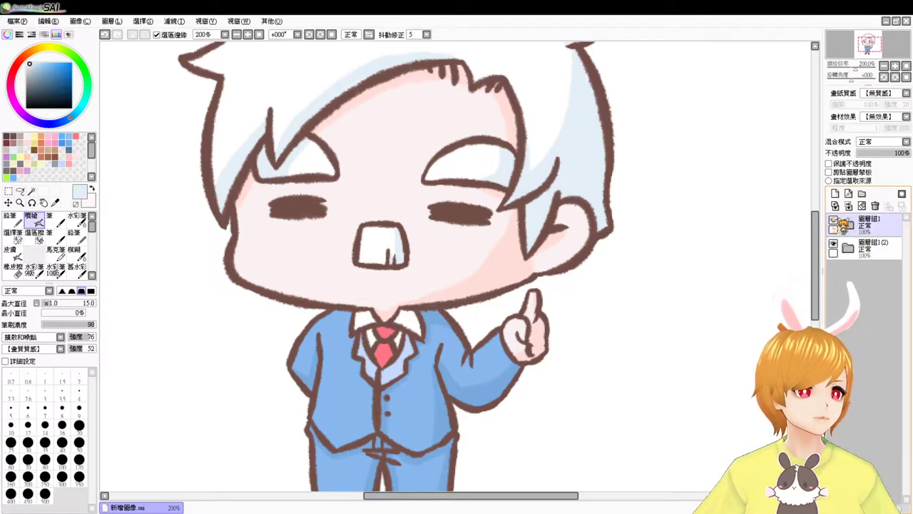
Toggle the visibility of 圖層組1 repeatedly to compare the square mouth with the wide mouth
left_click(834, 221)
left_click(834, 220)
left_click(834, 220)
left_click(834, 220)
left_click(834, 220)
left_click(833, 221)
left_click(833, 221)
left_click(833, 221)
left_click(834, 221)
left_click(833, 222)
Move 圖層組1(2) above 圖層組1 in the layer stack and check the face with the wide mouth up close
left_click_drag(864, 247, 873, 220)
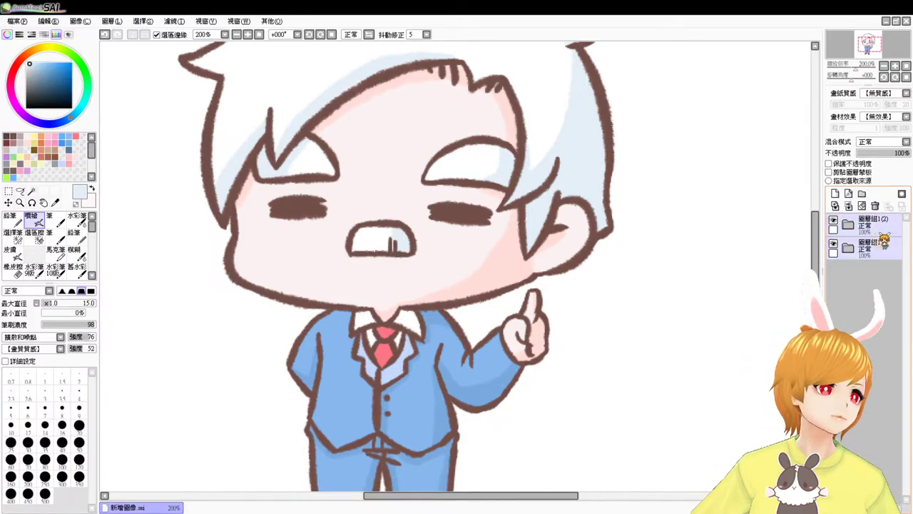
left_click(851, 245)
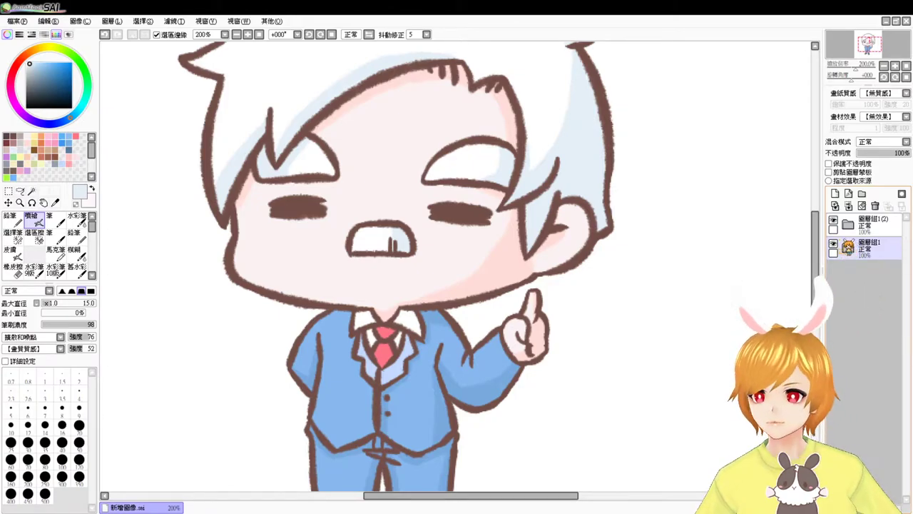
scroll(777, 216, "up", 1)
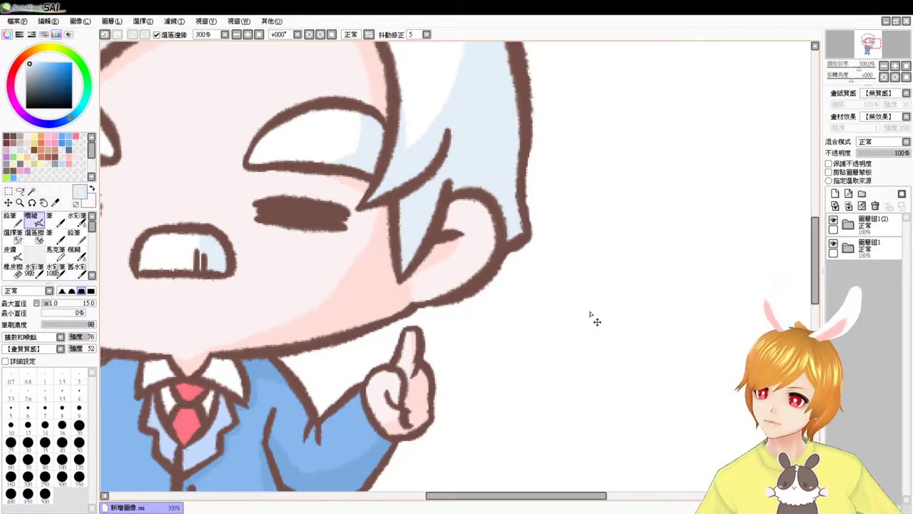
scroll(591, 314, "down", 1)
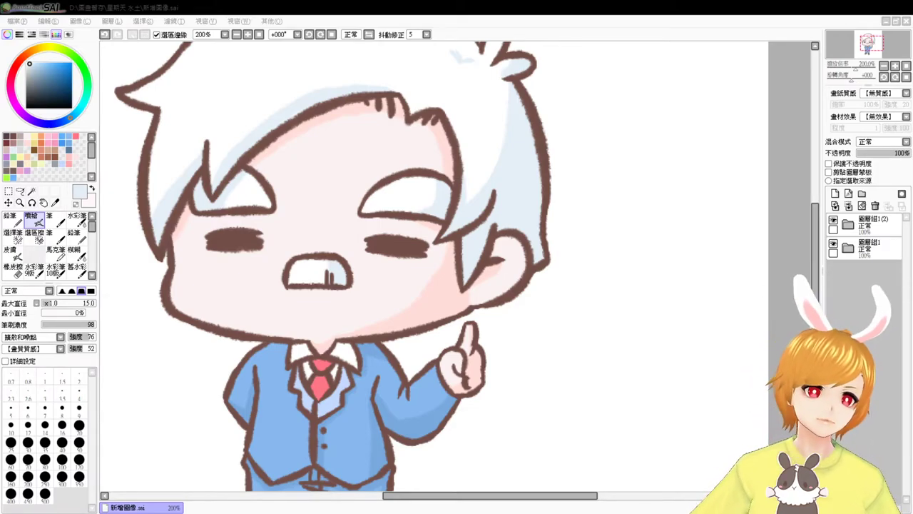
On 圖層3 in 圖層組1, airbrush a light pink blush oval at size 21 on the cheek away from the raised hand, with 圖層組1(2) hidden
left_click(874, 226)
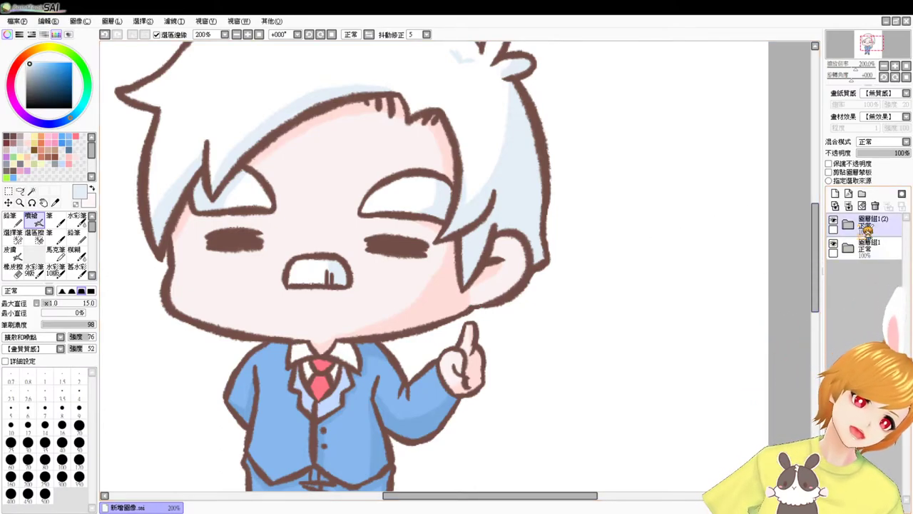
left_click(866, 249)
left_click(849, 248)
left_click(863, 341)
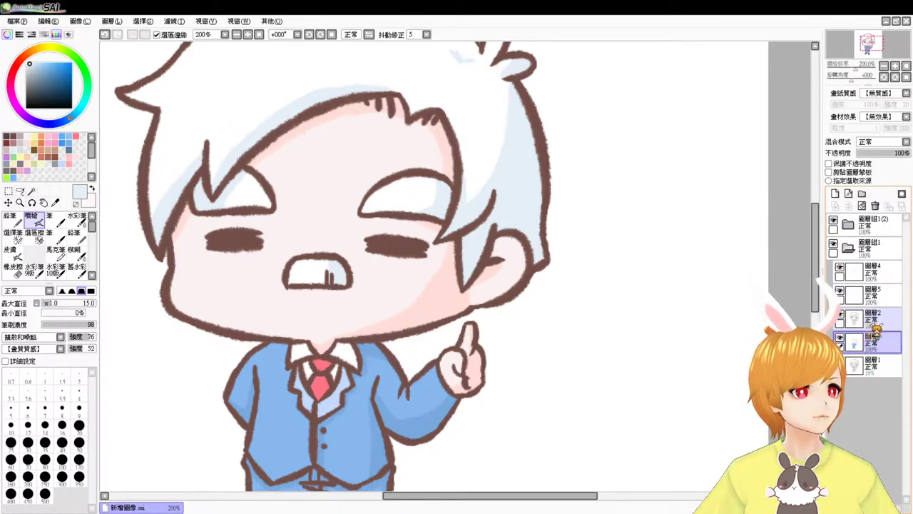
scroll(825, 282, "down", 2)
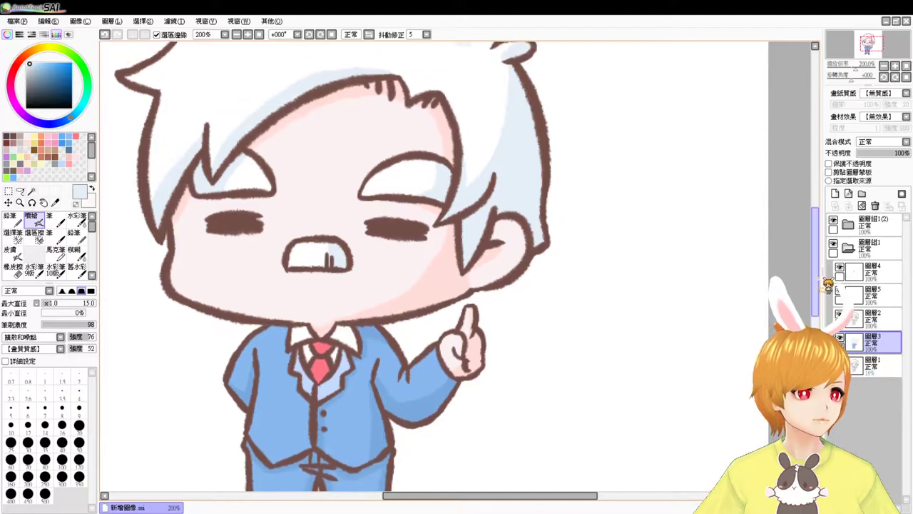
left_click(73, 161)
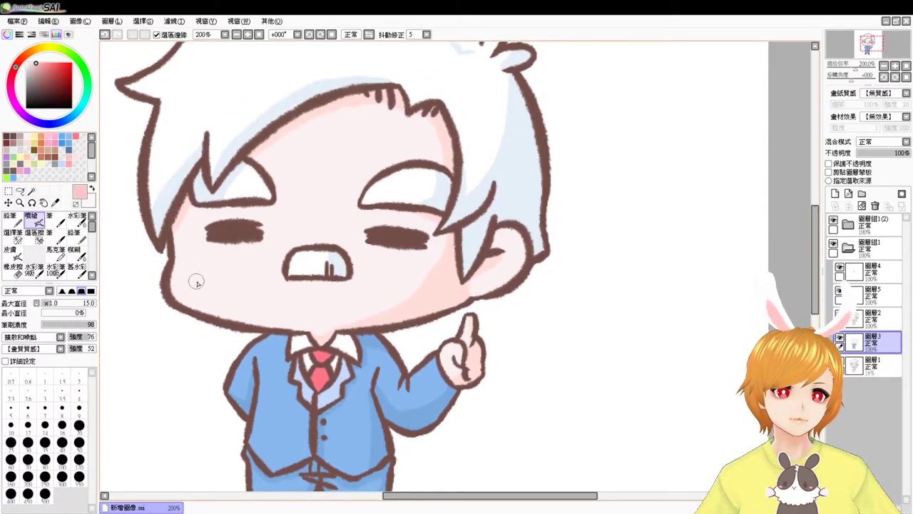
key("bracketright")
key("bracketright")
key("bracketright")
key("bracketright")
key("bracketright")
key("bracketright")
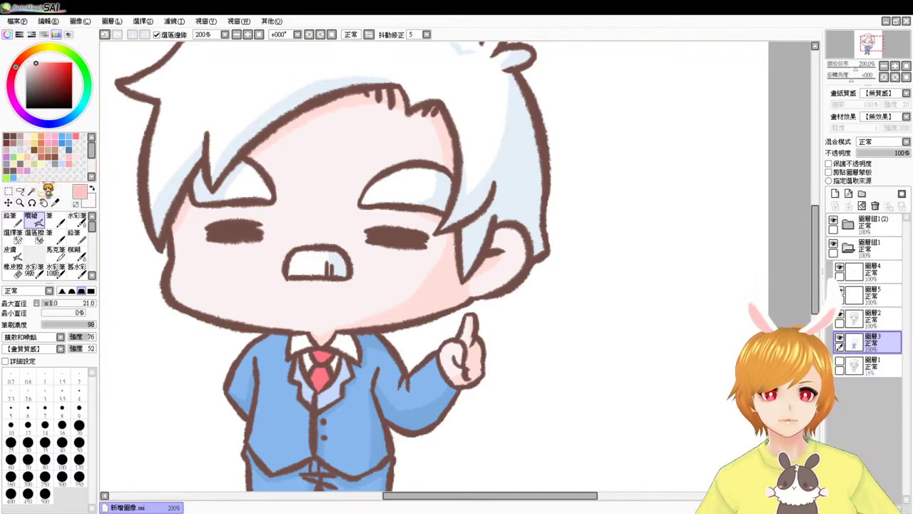
left_click(833, 221)
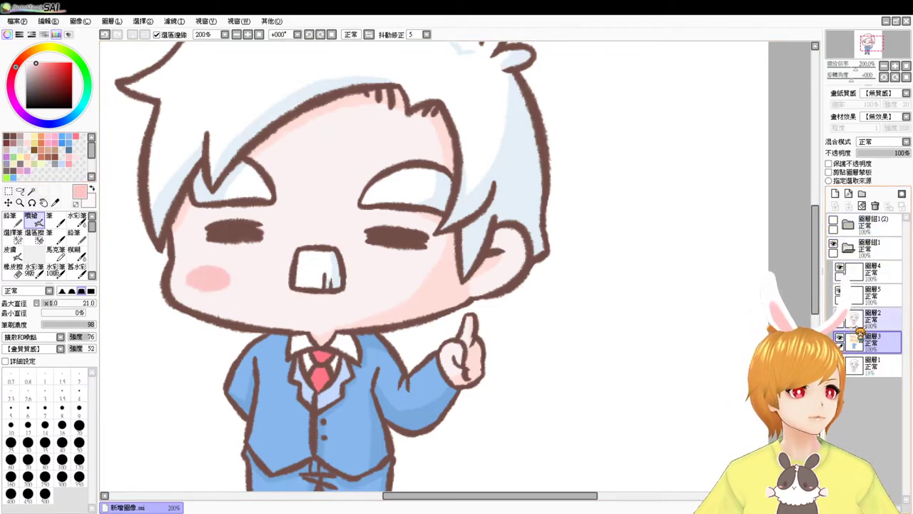
left_click_drag(216, 268, 206, 280)
key("ctrl+z")
Airbrush a matching light pink blush oval on the cheek above the raised hand
mouse_move(400, 299)
left_mouse_down()
mouse_move(426, 299)
mouse_move(421, 283)
mouse_move(406, 286)
mouse_move(439, 291)
mouse_move(430, 276)
mouse_move(417, 279)
mouse_move(416, 327)
mouse_move(424, 284)
mouse_move(407, 282)
mouse_move(439, 293)
mouse_move(417, 281)
mouse_move(422, 289)
mouse_move(425, 274)
mouse_move(425, 291)
mouse_move(430, 276)
mouse_move(416, 283)
mouse_move(430, 299)
mouse_move(411, 285)
mouse_move(433, 279)
left_mouse_up()
key("ctrl+z")
key("ctrl+z")
key("ctrl+z")
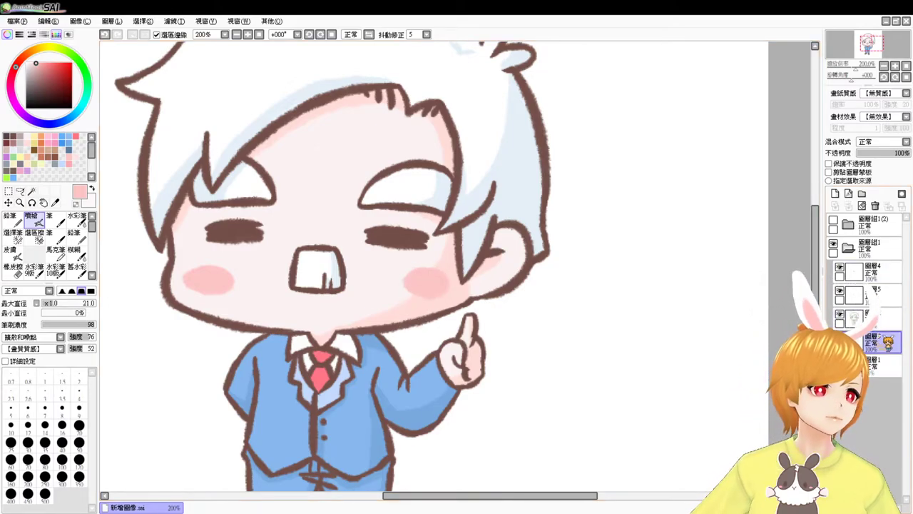
Duplicate the whole 圖層組1 group, which holds the square-mouth character with the pink cheek blush
left_click(847, 247)
left_click(849, 225)
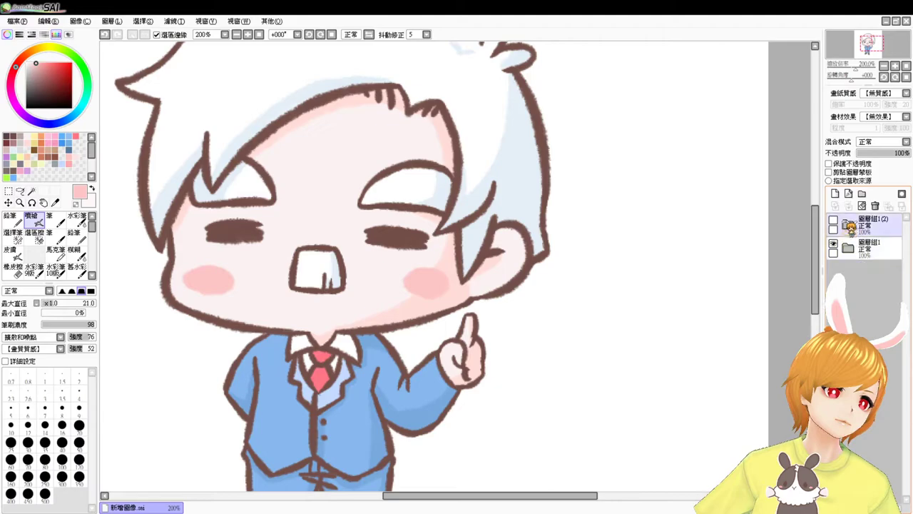
left_click(860, 246)
left_click(847, 247)
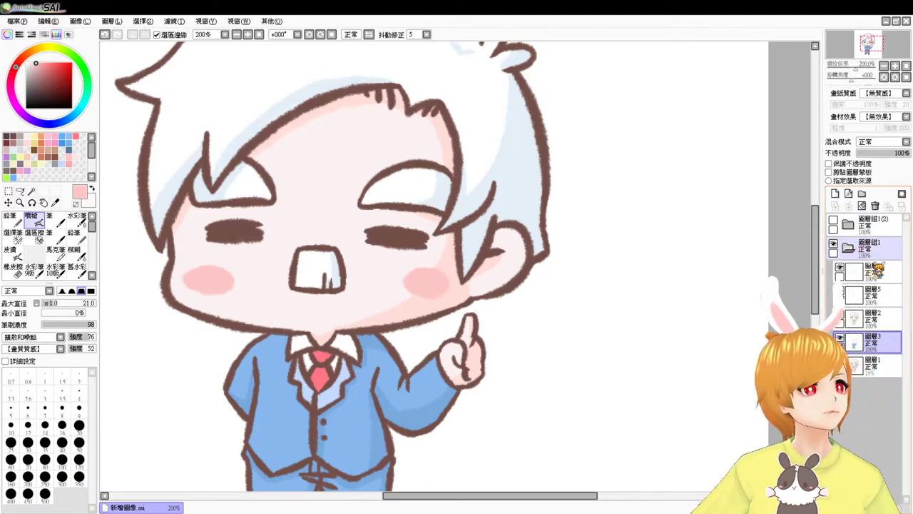
left_click(875, 254)
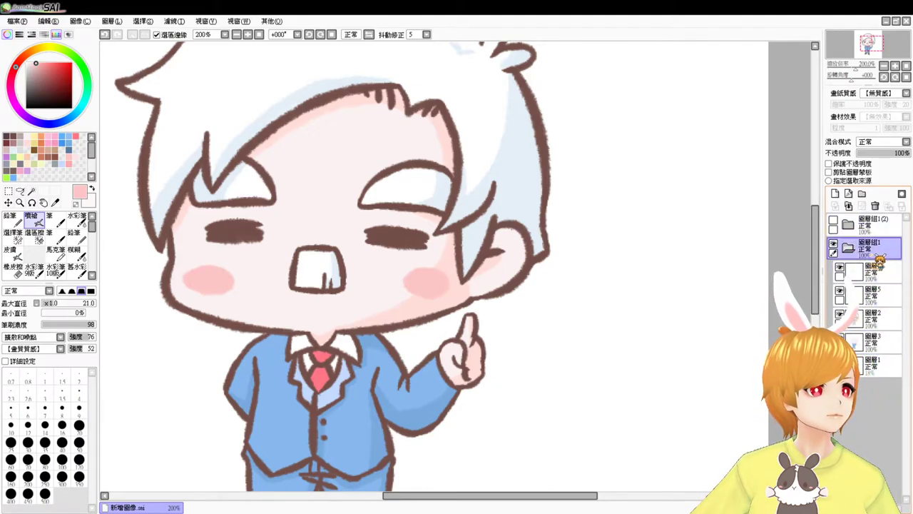
left_click(874, 246)
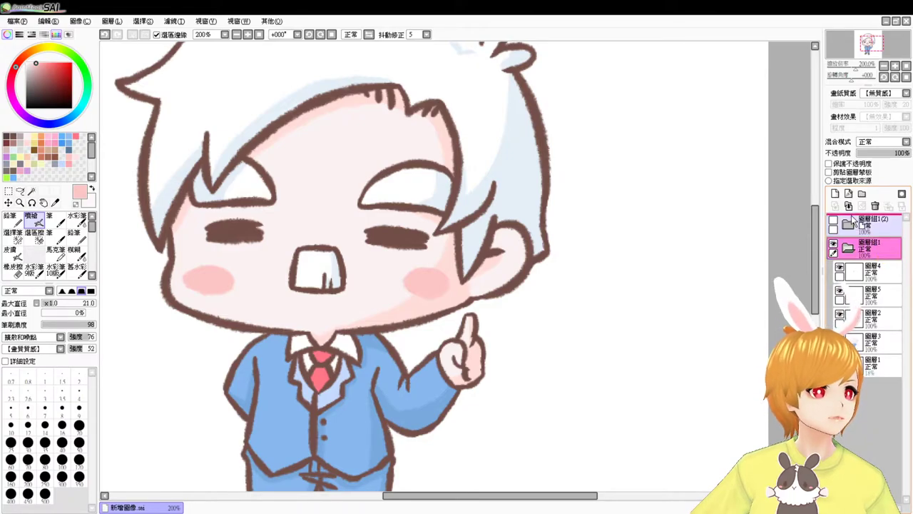
left_click_drag(839, 199, 836, 195)
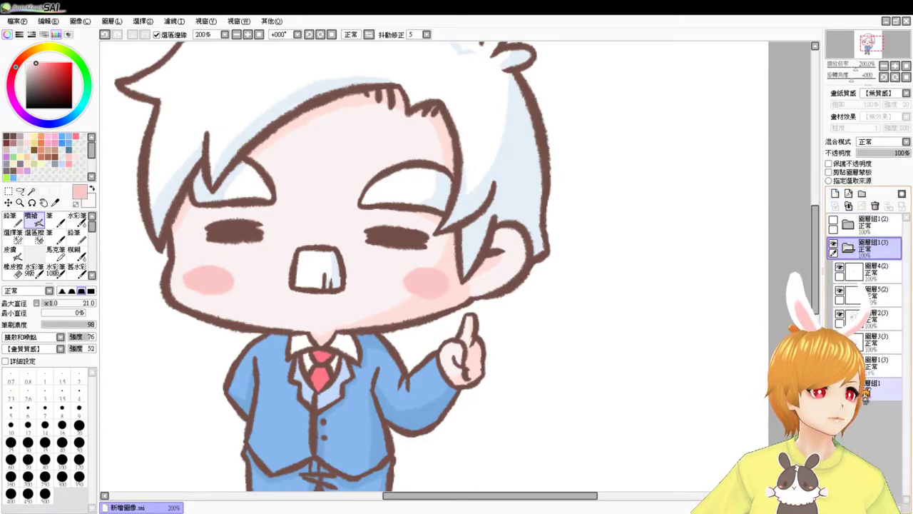
Delete the copied square-mouth layers 圖層4(2) and 圖層5(2) from 圖層組1(3)
left_click(848, 224)
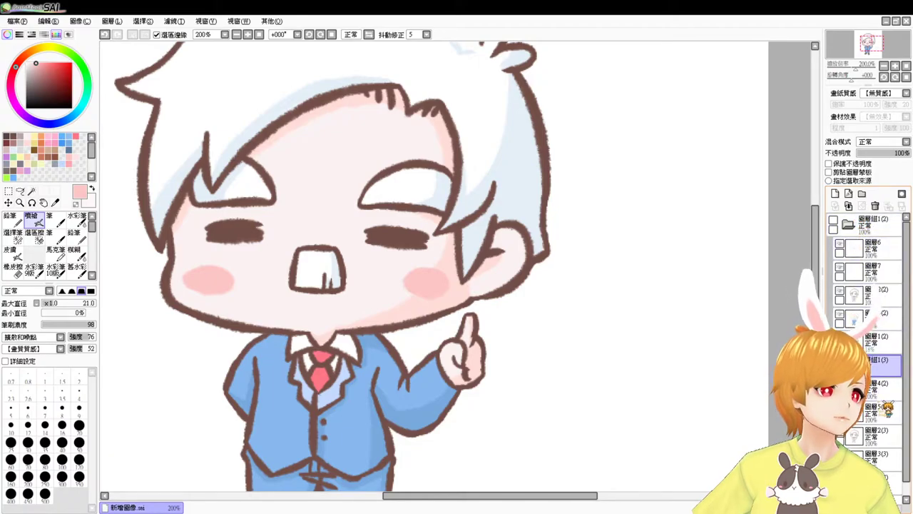
left_click(885, 386)
left_click(876, 207)
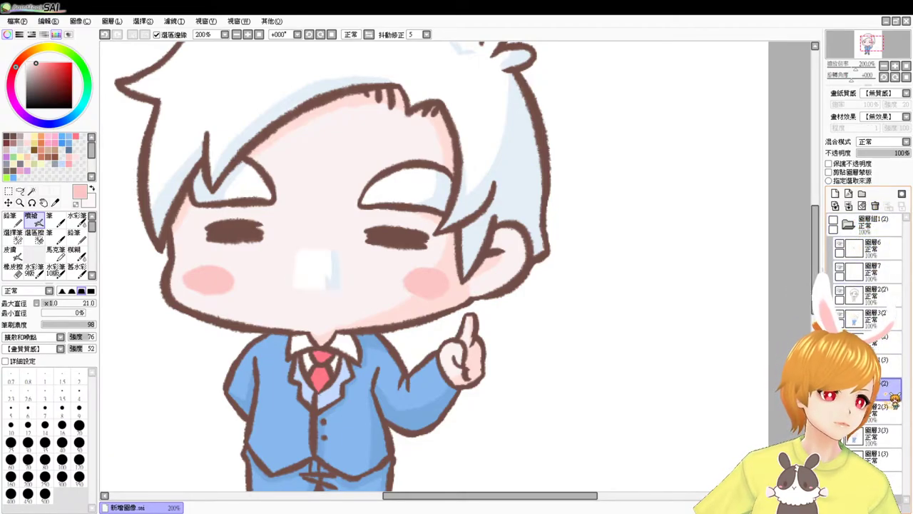
left_click(875, 206)
Transfer the wide-mouth layers 圖層6 and 圖層7 into 圖層組1(3) below 圖層2(3), and delete the old group 圖層組1(2)
left_click_drag(887, 253, 888, 389)
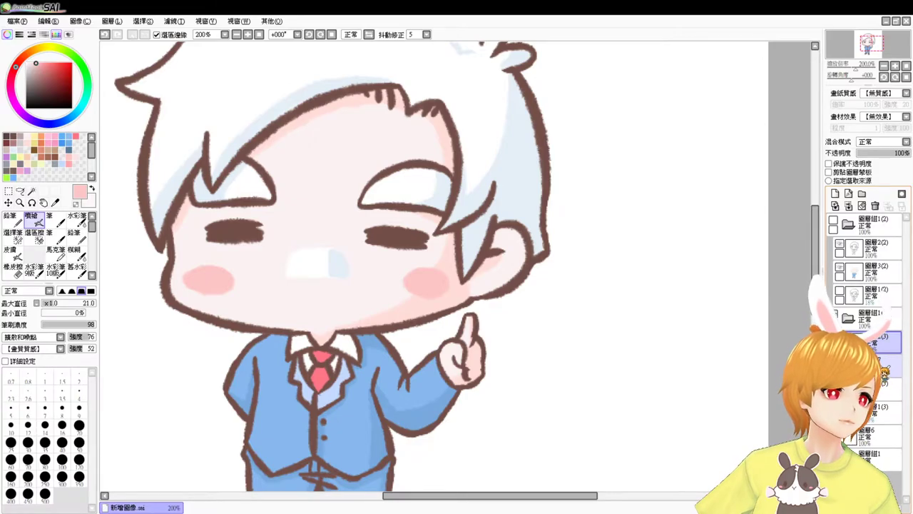
left_click(876, 432)
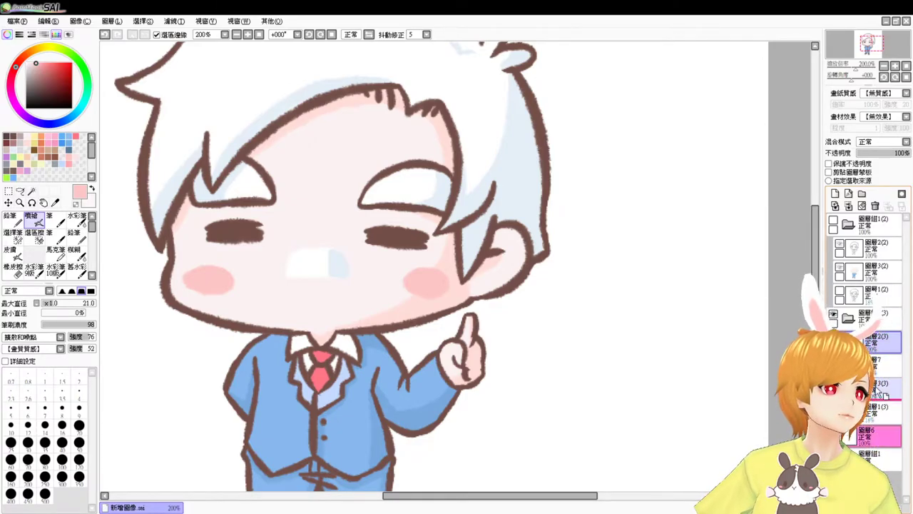
left_click_drag(876, 432, 887, 388)
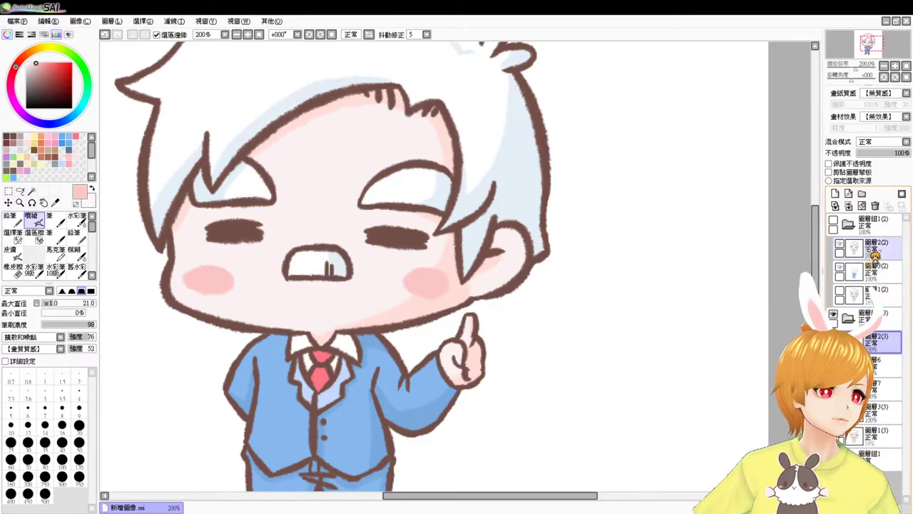
left_click(866, 223)
left_click(874, 205)
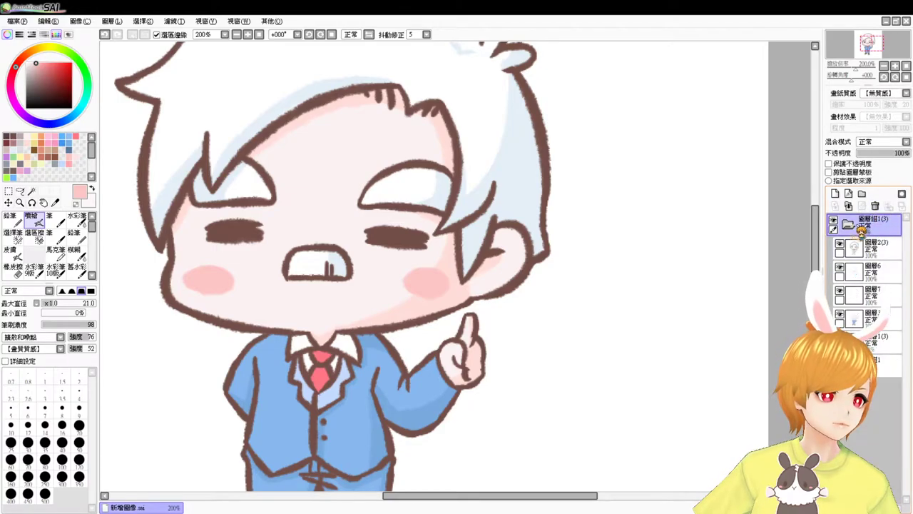
Collapse 圖層組1(3) and place it below and back above 圖層組1 to compare the two mouth expressions
left_click(848, 224)
left_click_drag(867, 228, 863, 259)
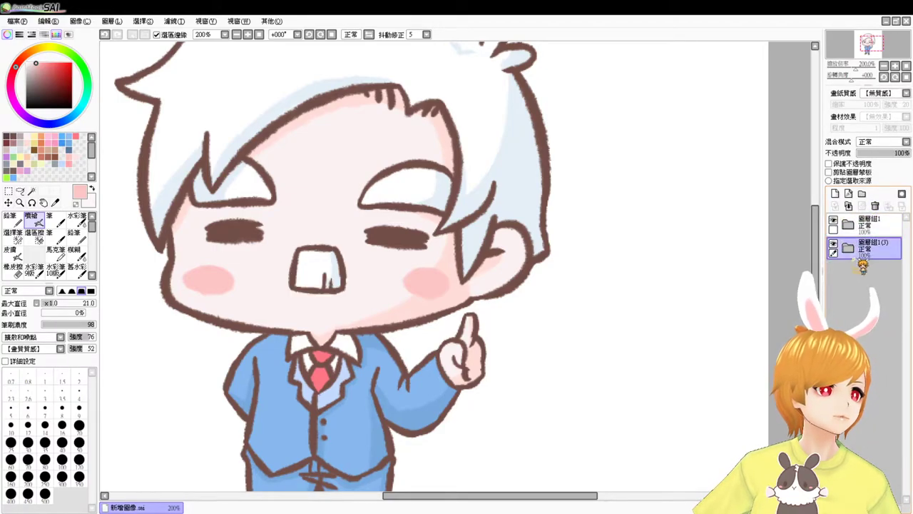
left_click(833, 220)
left_click(833, 221)
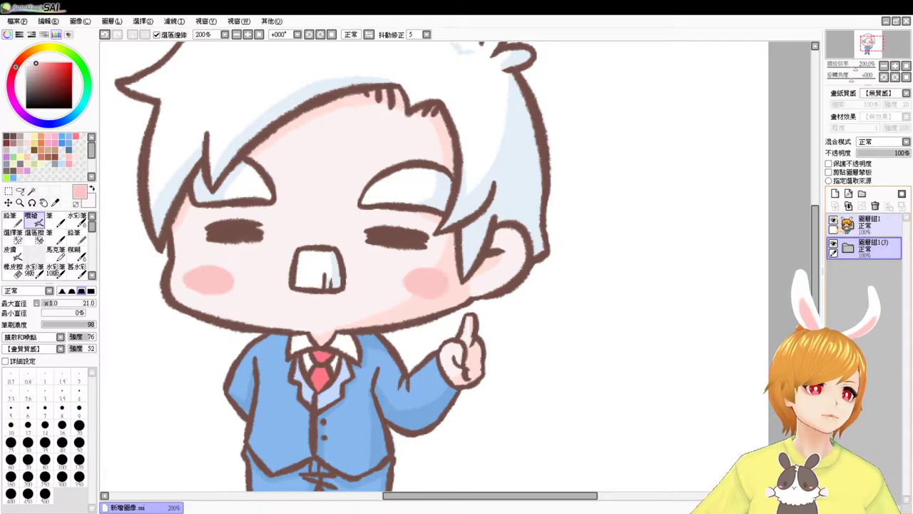
left_click_drag(891, 254, 884, 222)
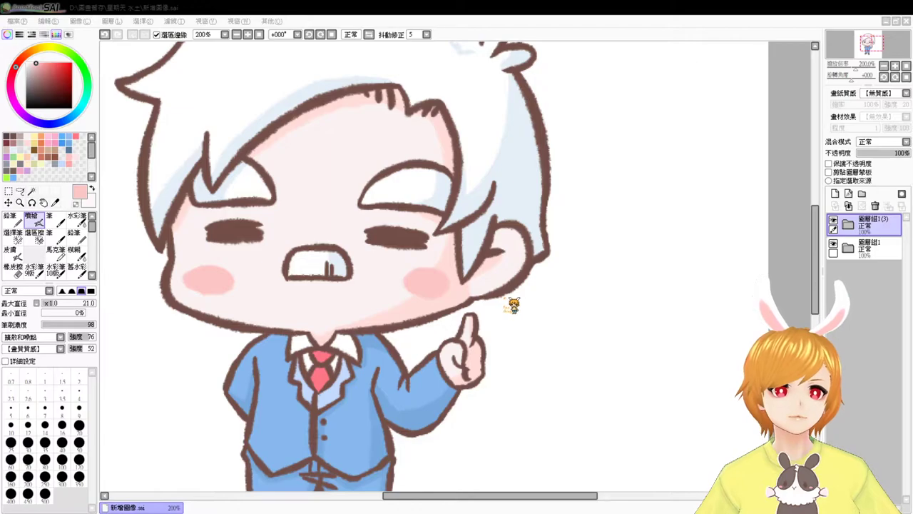
Hide both finished character groups, 圖層組1(3) and 圖層組1, to leave an empty canvas
left_click(453, 305)
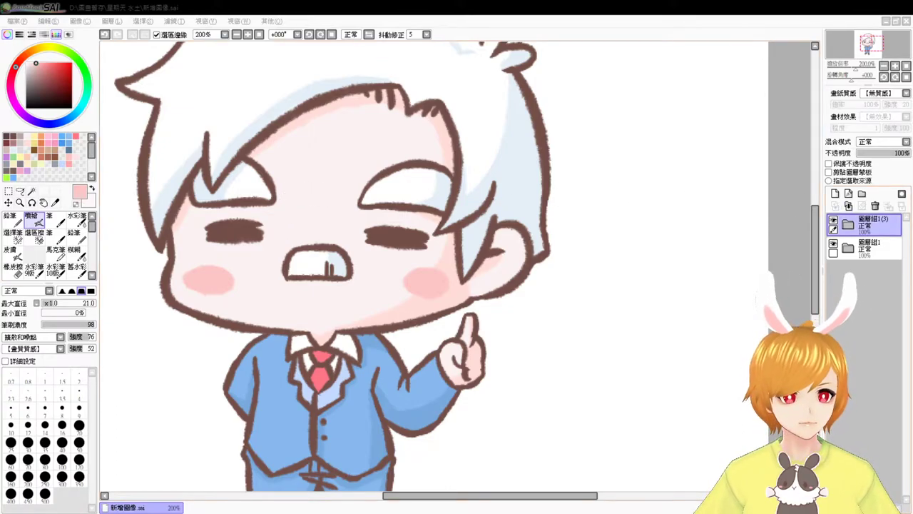
left_click(843, 247)
left_click(833, 221)
left_click(833, 245)
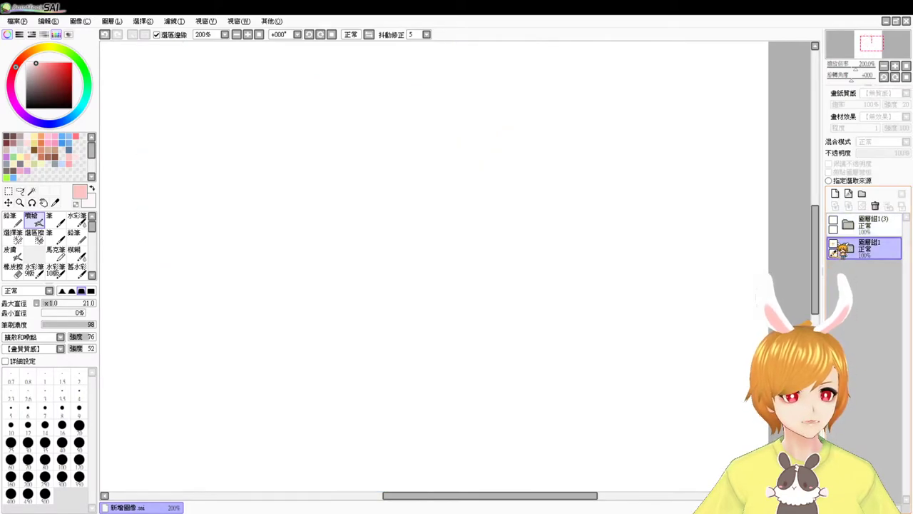
Rename 圖層組1 as 老天1 and 圖層組1(3) as 老天2
left_click(860, 223)
left_click(879, 246)
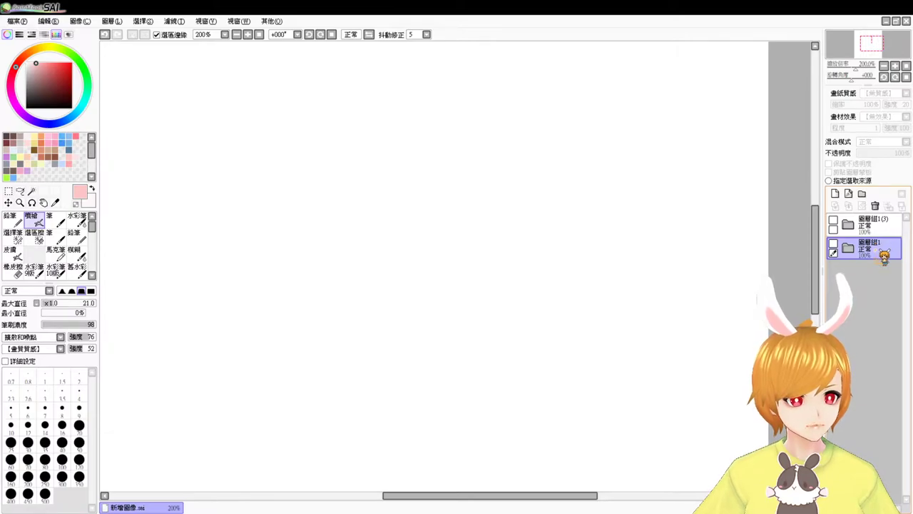
double_click(880, 249)
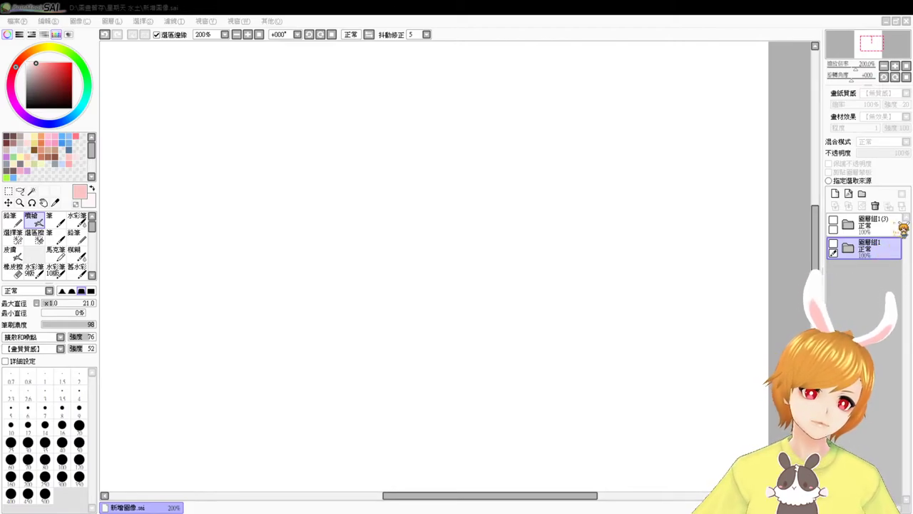
left_click(517, 232)
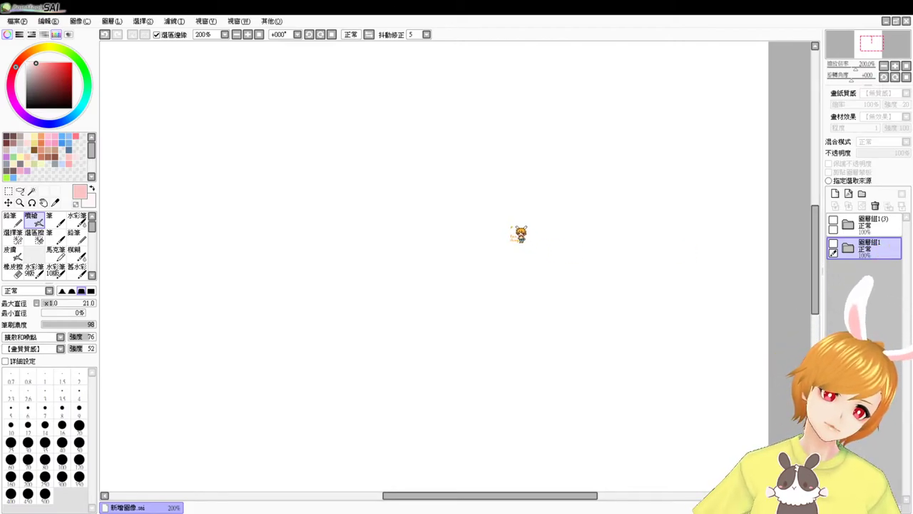
double_click(882, 225)
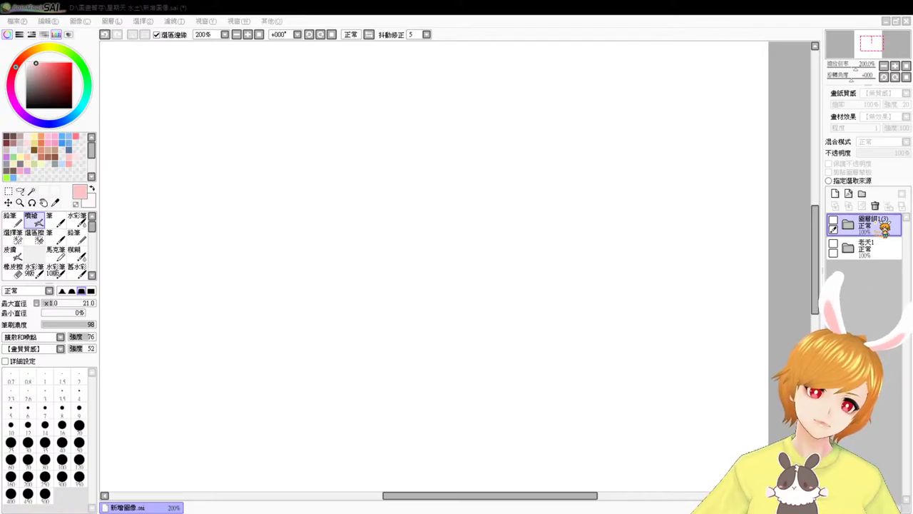
key("Return")
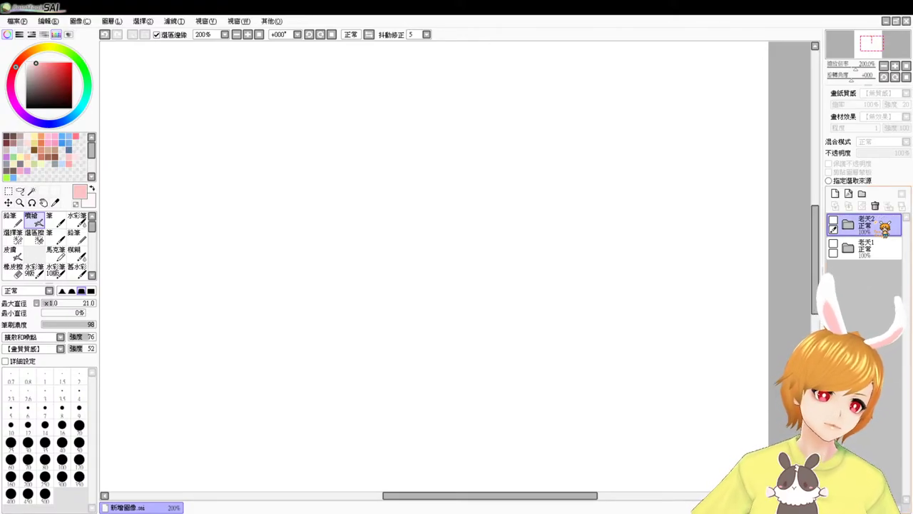
Create a layer group named 狗狗1 above the other groups and add an empty layer inside it
left_click(862, 194)
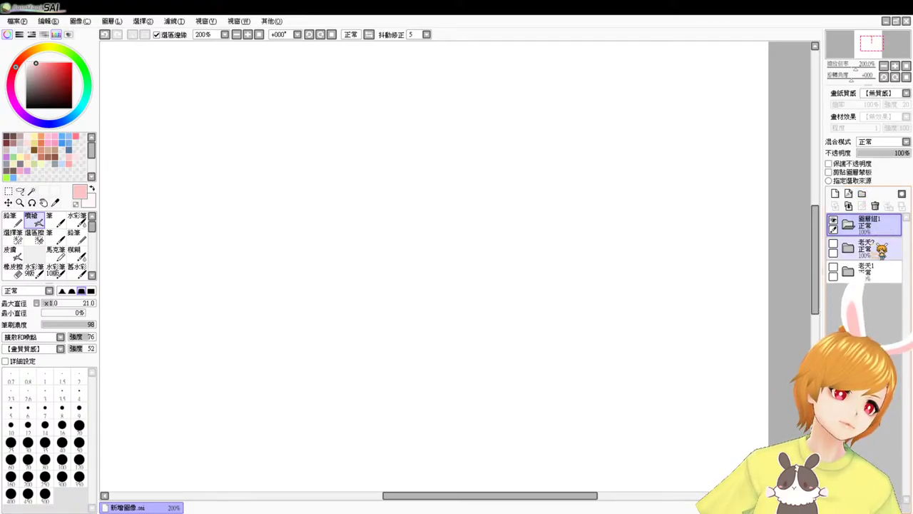
double_click(884, 227)
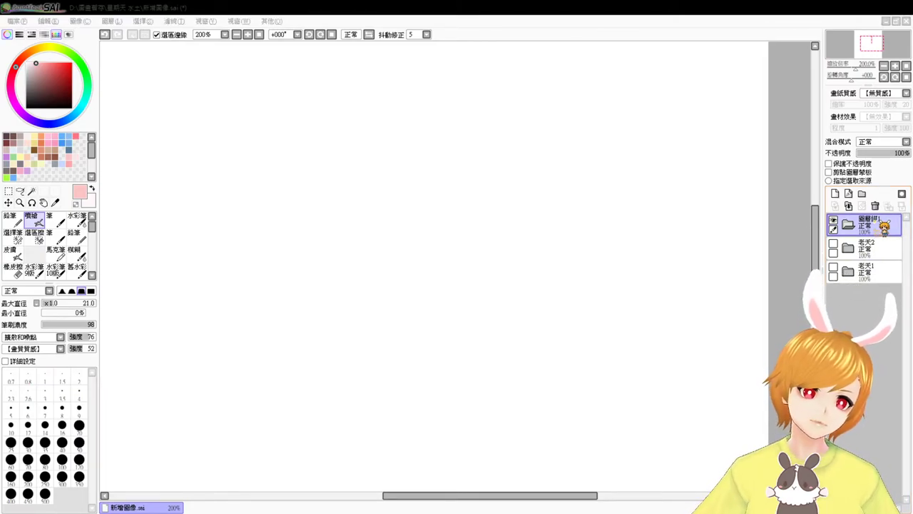
key("Return")
left_click(834, 193)
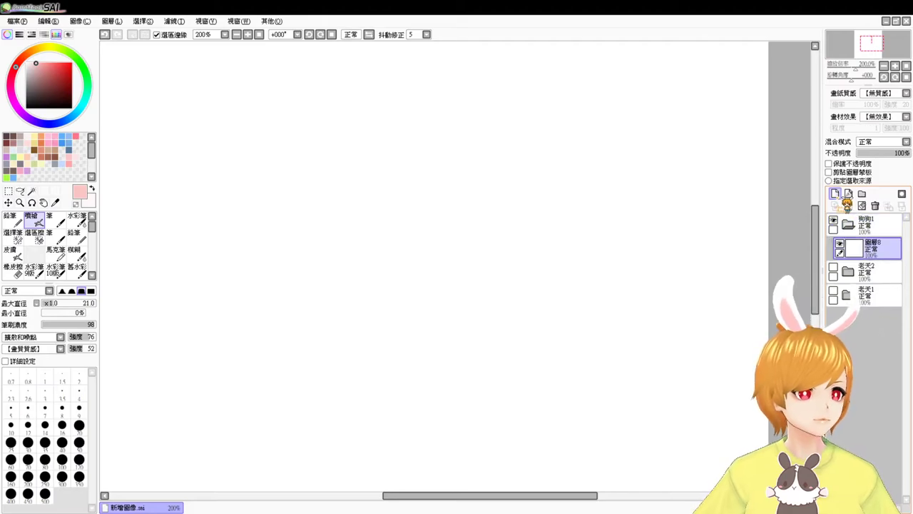
View the whole canvas at 100% and briefly show the 老天2 group to check the finished character
left_click(259, 34)
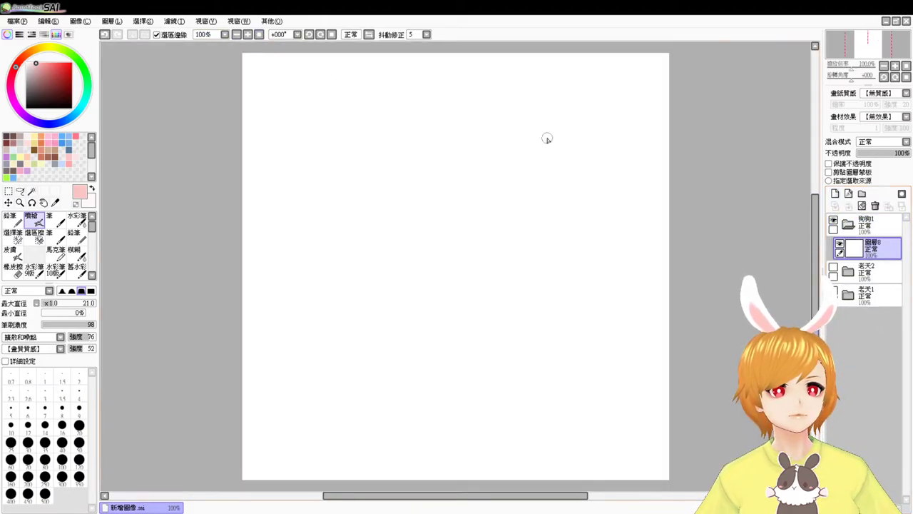
left_click(833, 267)
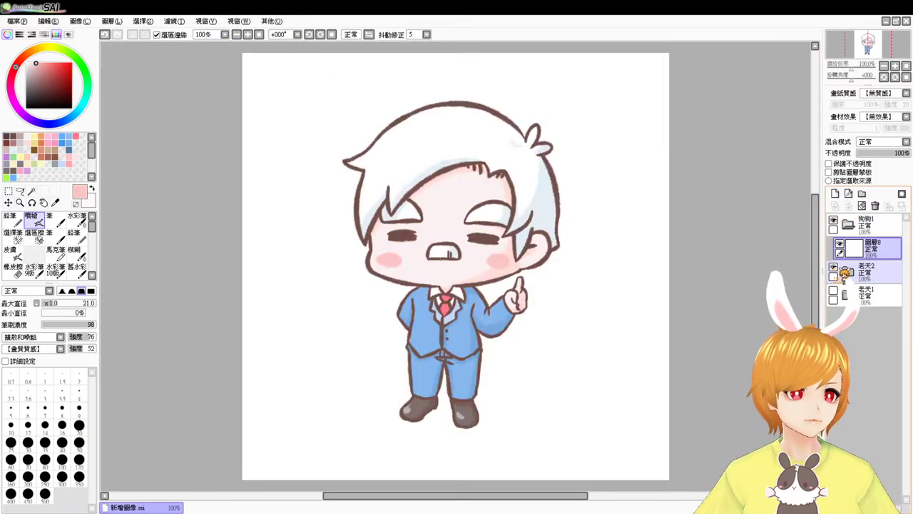
left_click(834, 268)
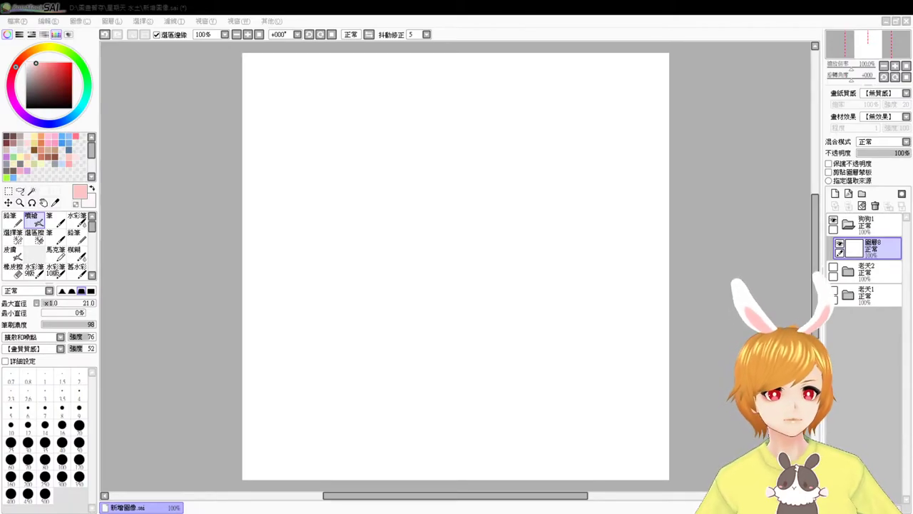
Choose the dark brown swatch as the drawing colour for the new line art
left_click(466, 375)
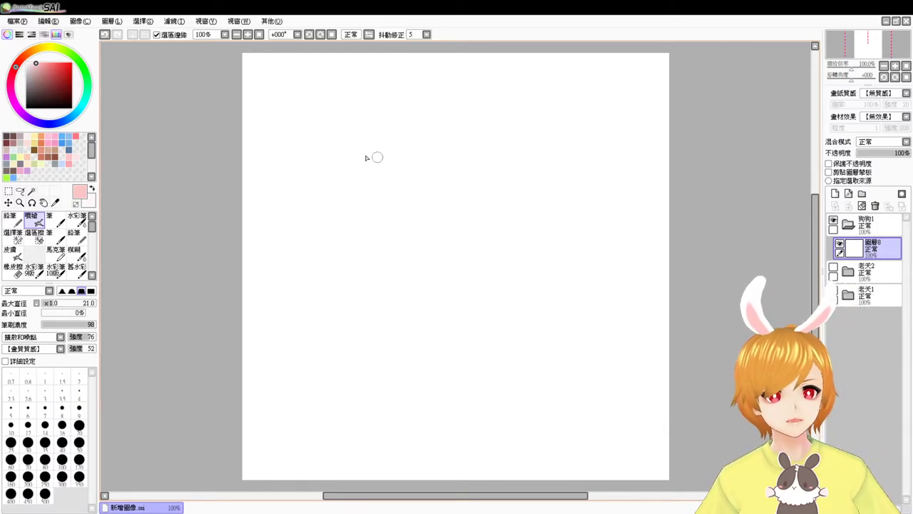
left_click(13, 137)
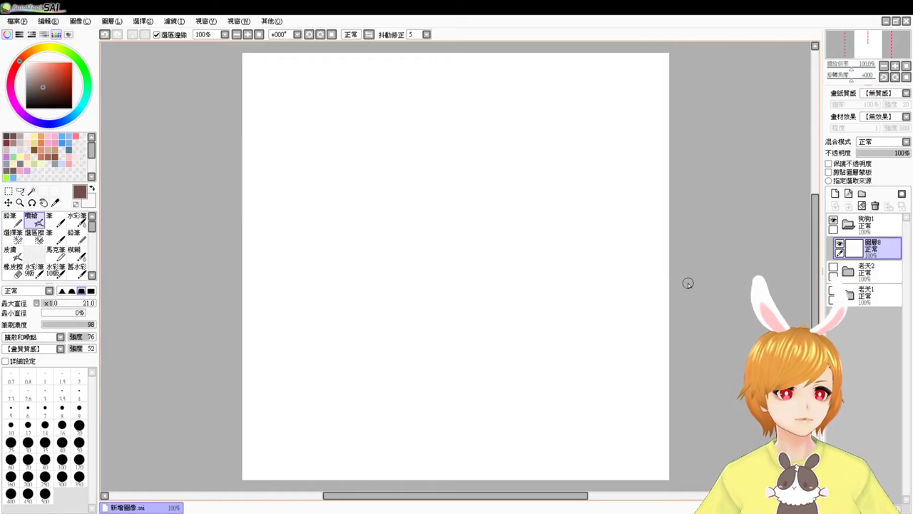
left_click_drag(381, 191, 357, 270)
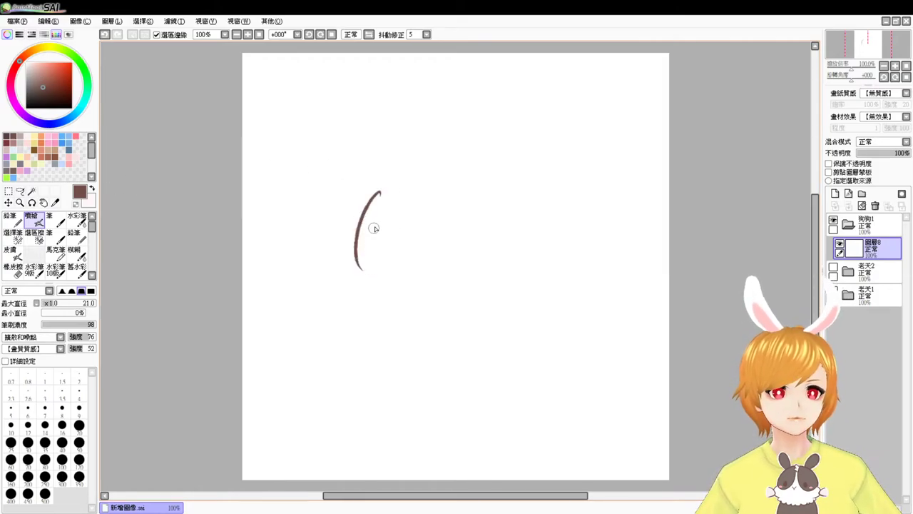
key("ctrl+z")
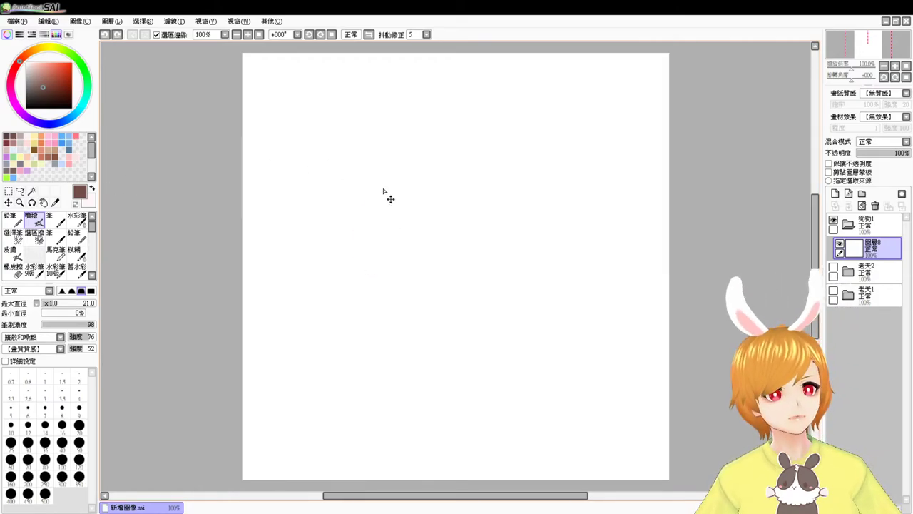
mouse_move(383, 176)
left_mouse_down()
mouse_move(360, 243)
mouse_move(377, 278)
left_mouse_up()
key("ctrl+z")
key("ctrl+z")
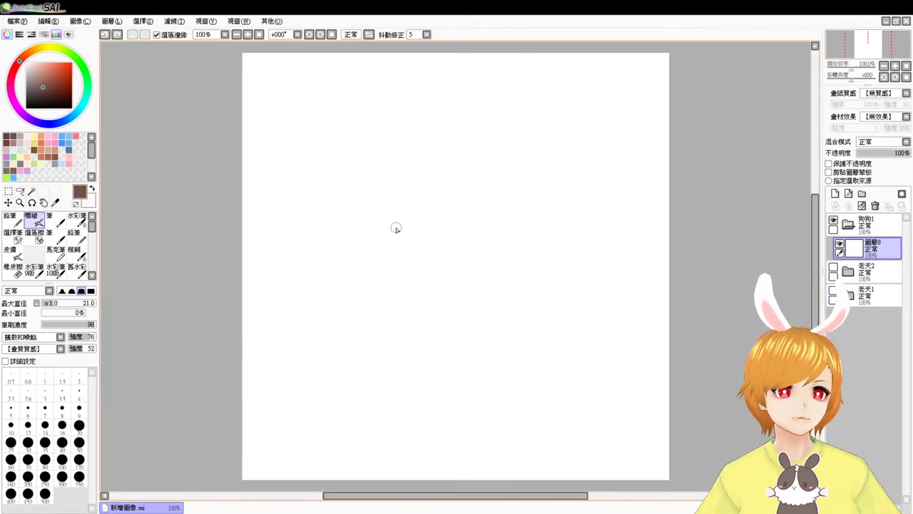
left_click_drag(395, 177, 403, 279)
key("ctrl+z")
left_click_drag(400, 176, 394, 271)
key("ctrl+z")
left_click_drag(402, 177, 392, 279)
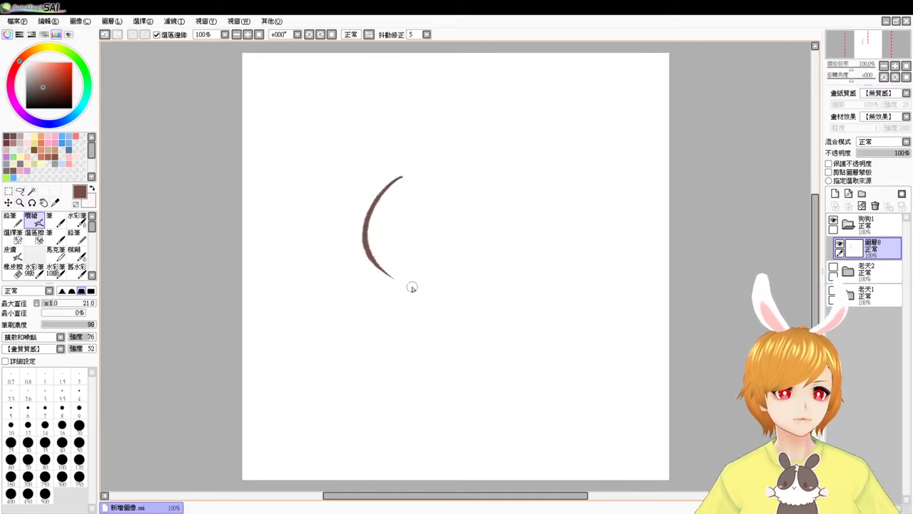
key("ctrl+z")
Draw the dog's rounded head outline with separate brown arcs, leaving gaps for the ears
mouse_move(418, 166)
left_mouse_down()
mouse_move(388, 259)
mouse_move(477, 177)
mouse_move(447, 164)
mouse_move(517, 259)
mouse_move(490, 290)
left_mouse_up()
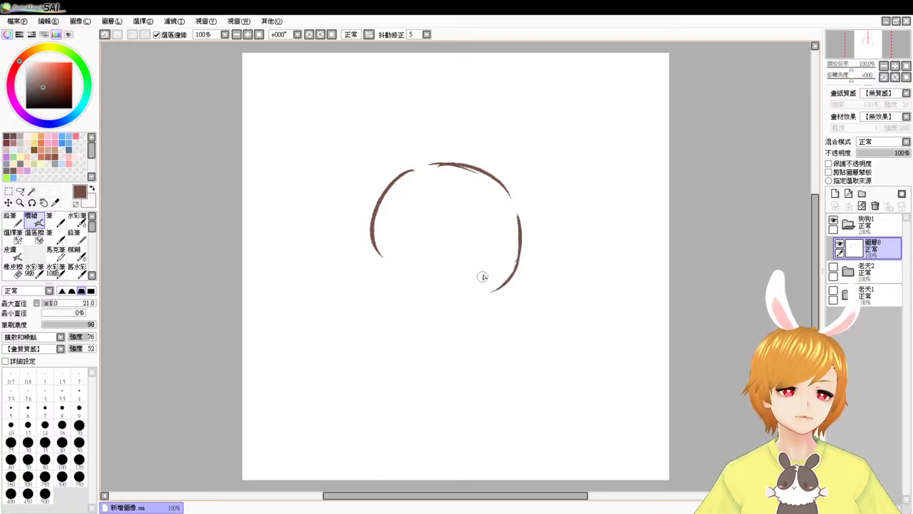
key("ctrl+z")
mouse_move(517, 210)
left_mouse_down()
mouse_move(499, 273)
mouse_move(477, 280)
left_mouse_up()
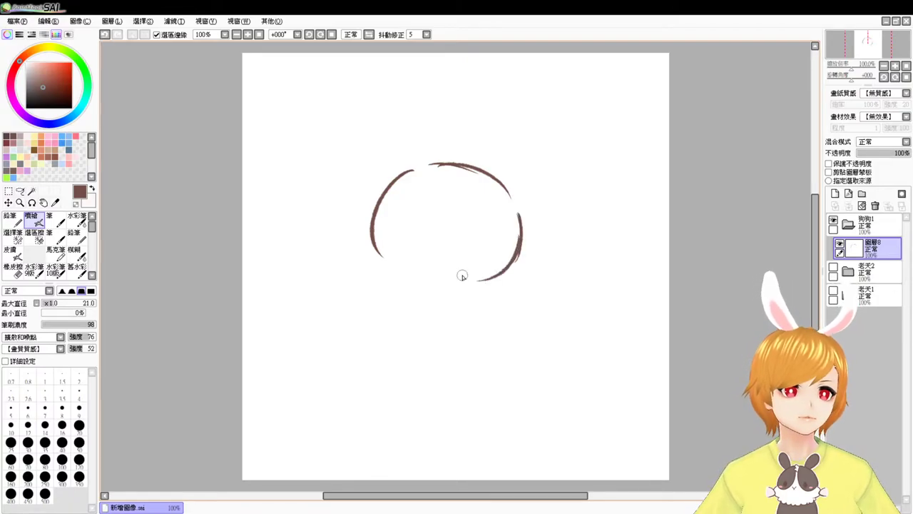
Draw two large round eyes with filled pupils, a small nose and an open mouth with a tongue
mouse_move(407, 233)
left_mouse_down()
mouse_move(398, 250)
mouse_move(407, 234)
mouse_move(403, 193)
mouse_move(388, 206)
left_mouse_up()
mouse_move(468, 207)
left_mouse_down()
mouse_move(474, 246)
mouse_move(475, 218)
left_mouse_up()
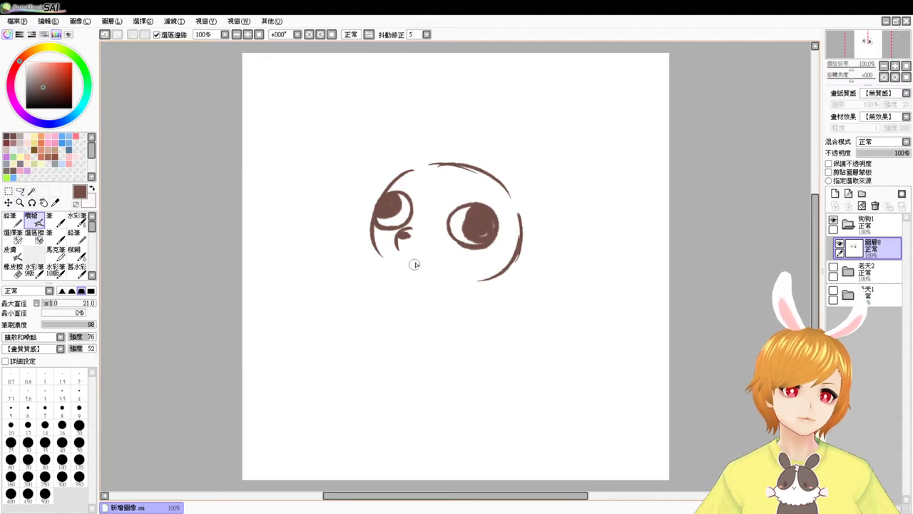
mouse_move(412, 257)
left_mouse_down()
mouse_move(427, 267)
mouse_move(420, 278)
mouse_move(417, 251)
left_mouse_up()
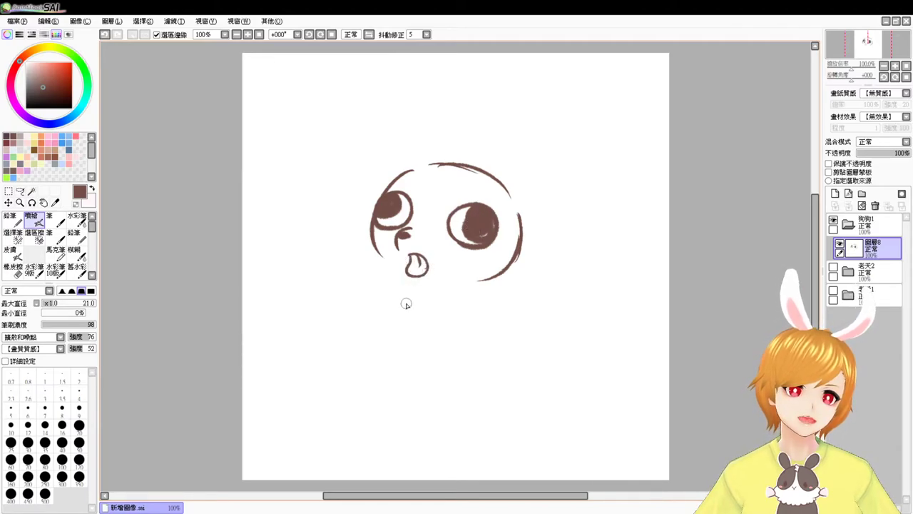
Draw two pointed ears in the gaps of the head outline and extend the line over the nose
mouse_move(509, 191)
left_mouse_down()
mouse_move(514, 218)
mouse_move(537, 186)
mouse_move(515, 215)
left_mouse_up()
key("ctrl+z")
mouse_move(417, 169)
left_mouse_down()
mouse_move(435, 141)
mouse_move(438, 166)
left_mouse_up()
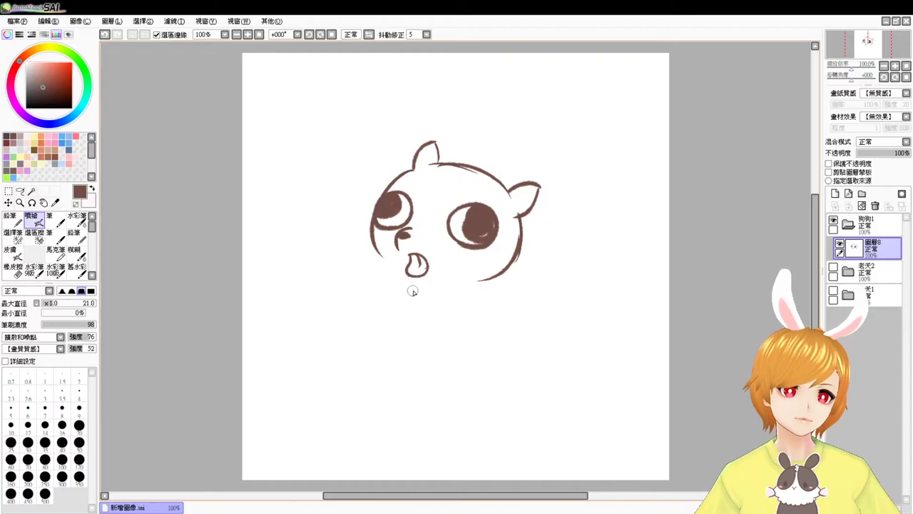
mouse_move(402, 230)
left_mouse_down()
mouse_move(425, 234)
mouse_move(412, 237)
left_mouse_up()
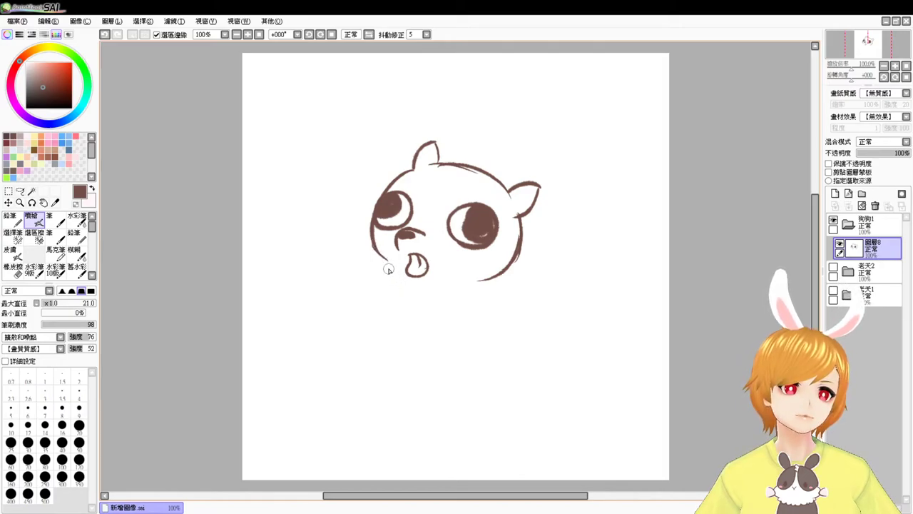
Draw the dog's small body below the head, with short stubby legs and a rounded tail
left_click_drag(387, 265, 394, 333)
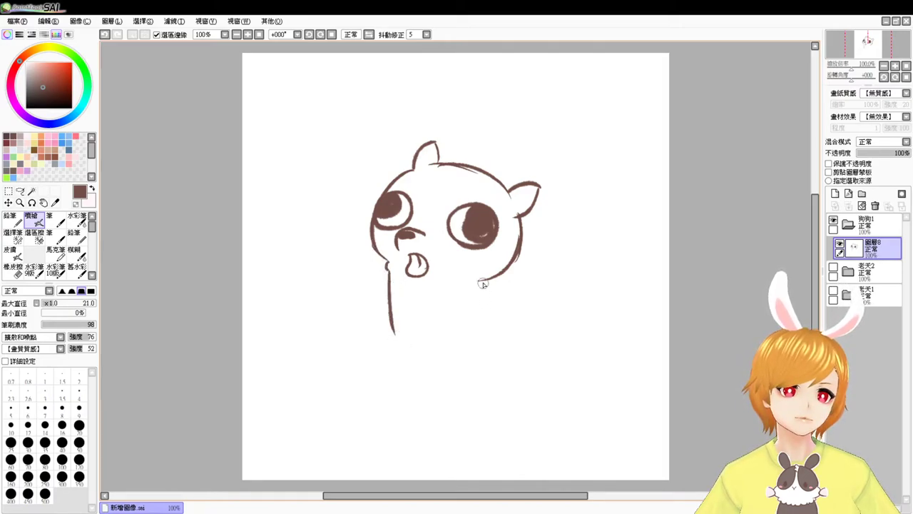
left_click_drag(508, 273, 505, 332)
key("ctrl+z")
mouse_move(482, 279)
left_mouse_down()
mouse_move(498, 301)
mouse_move(500, 345)
left_mouse_up()
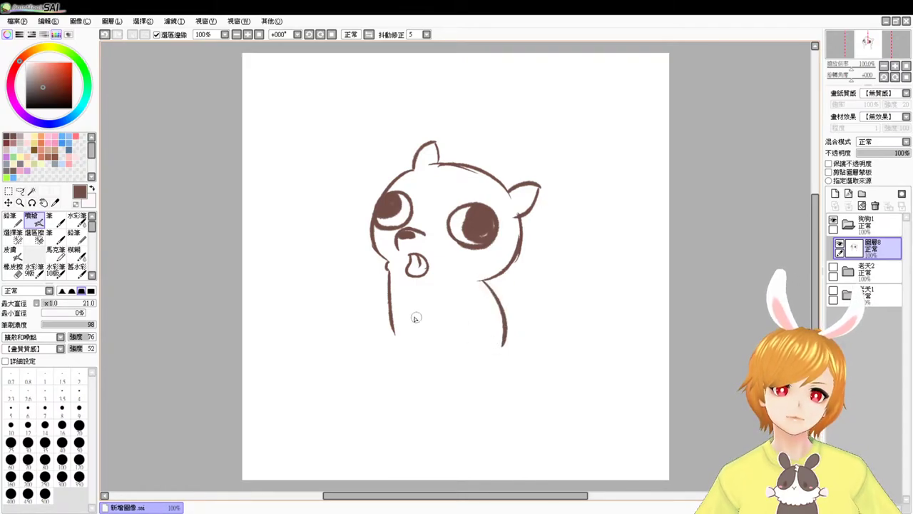
mouse_move(394, 333)
left_mouse_down()
mouse_move(490, 352)
mouse_move(502, 333)
left_mouse_up()
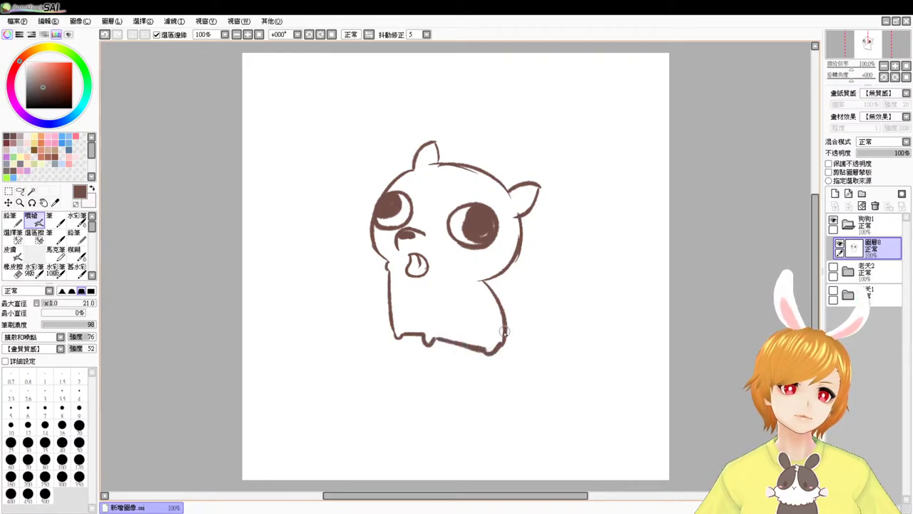
left_click_drag(505, 328, 504, 342)
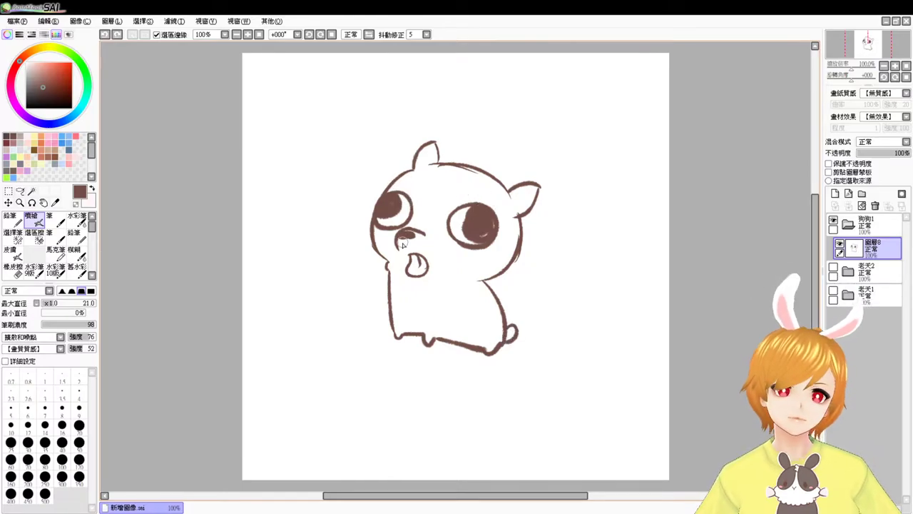
Draw a small outlined oval brow spot above each eye
left_click_drag(403, 244, 398, 254)
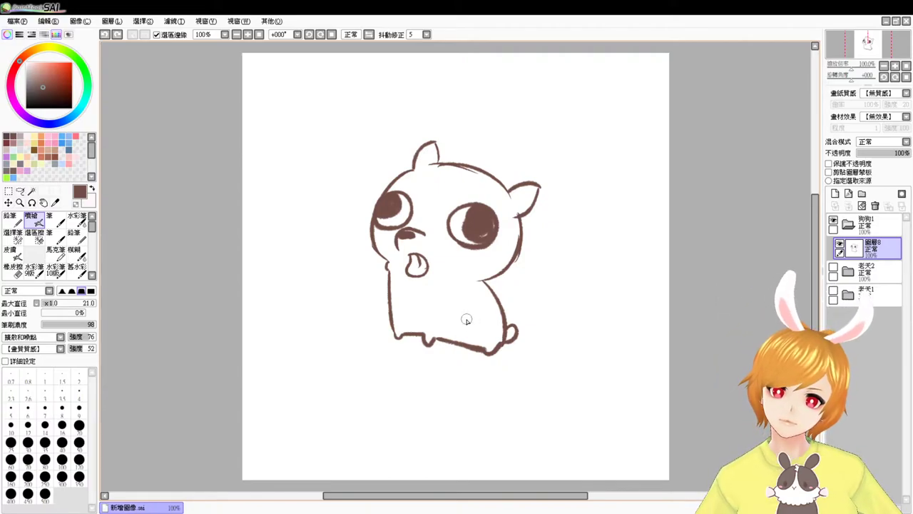
mouse_move(408, 176)
left_mouse_down()
mouse_move(404, 186)
mouse_move(410, 176)
left_mouse_up()
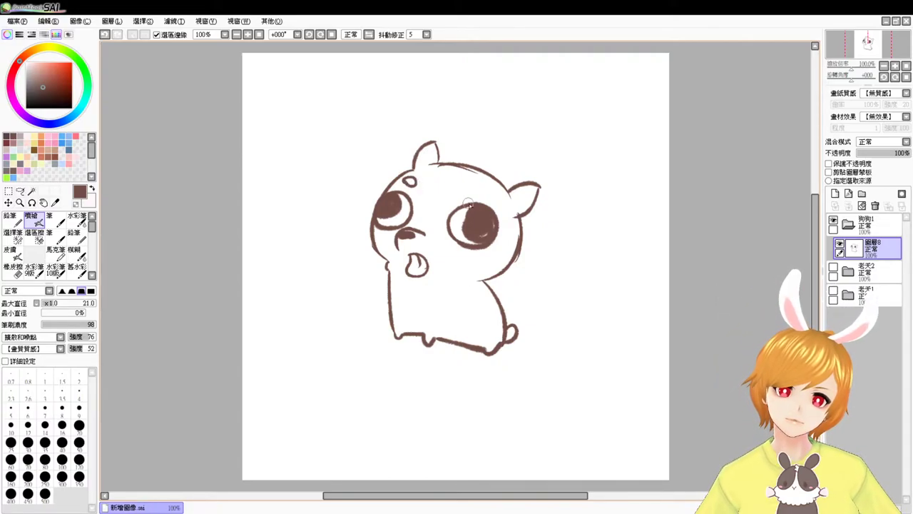
left_click_drag(460, 188, 458, 188)
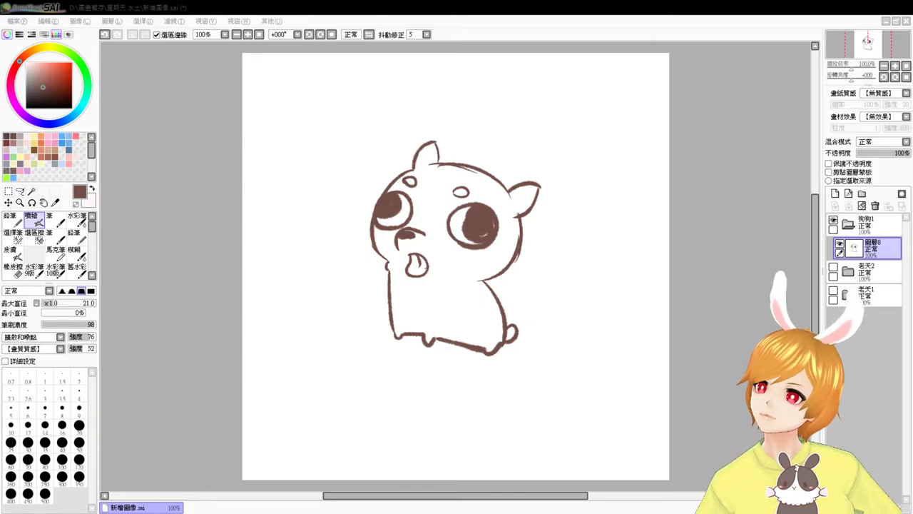
left_click(153, 368)
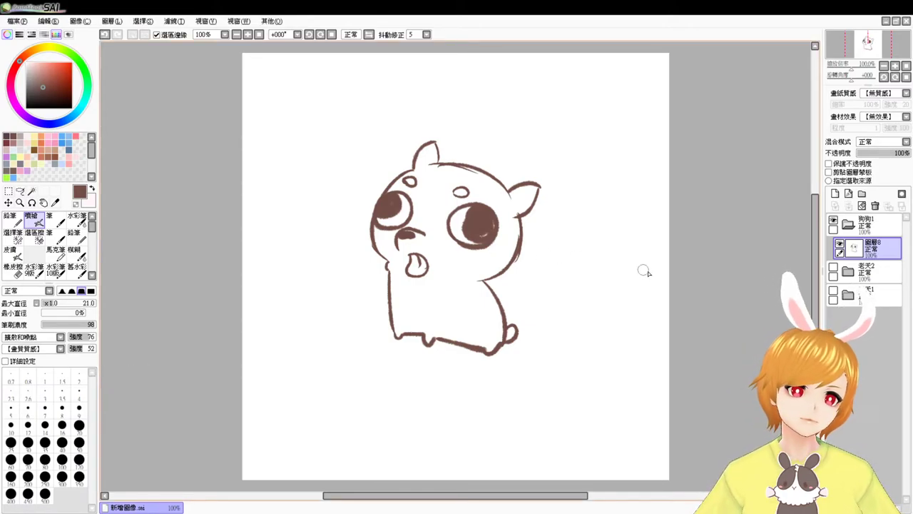
Erase both large eyes and the mouth with the tongue, using the eraser at size 20
key("e")
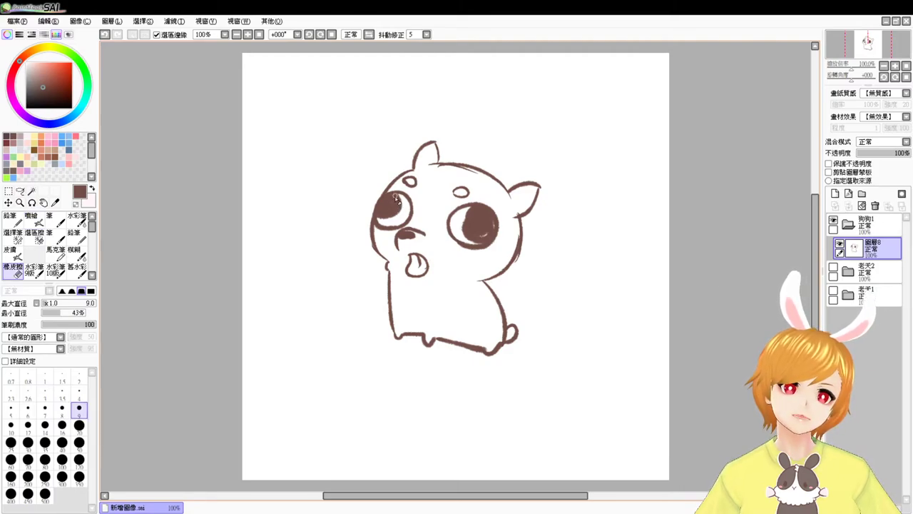
left_click_drag(416, 208, 406, 223)
mouse_move(401, 226)
left_mouse_down()
mouse_move(385, 219)
mouse_move(397, 216)
left_mouse_up()
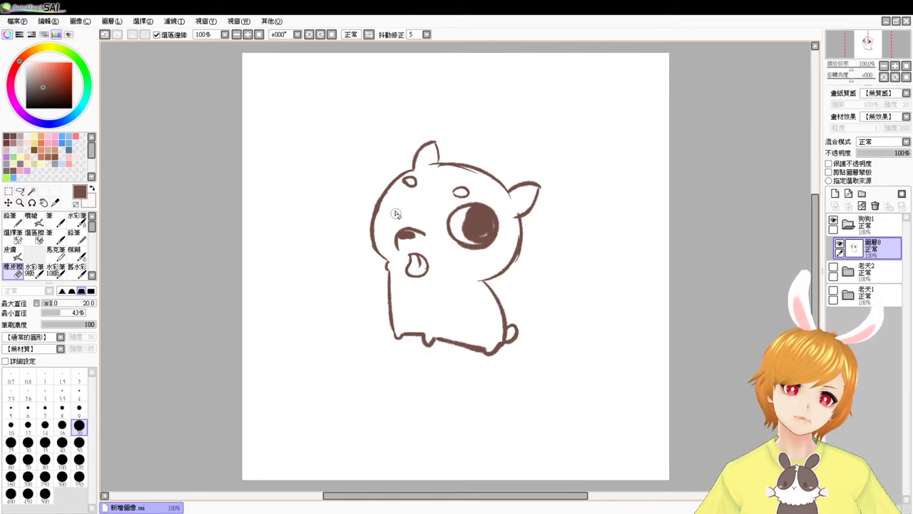
mouse_move(461, 226)
left_mouse_down()
mouse_move(486, 202)
mouse_move(500, 238)
left_mouse_up()
key("b")
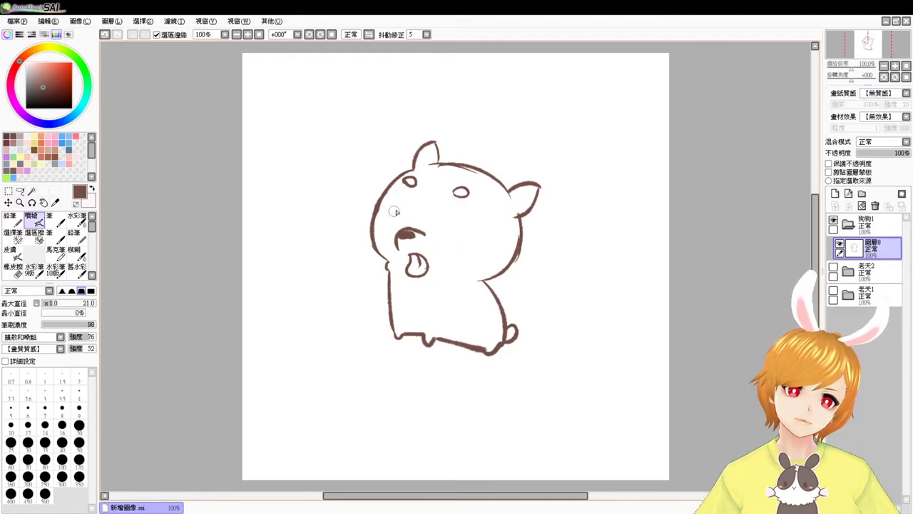
left_click_drag(388, 219, 393, 220)
key("ctrl+z")
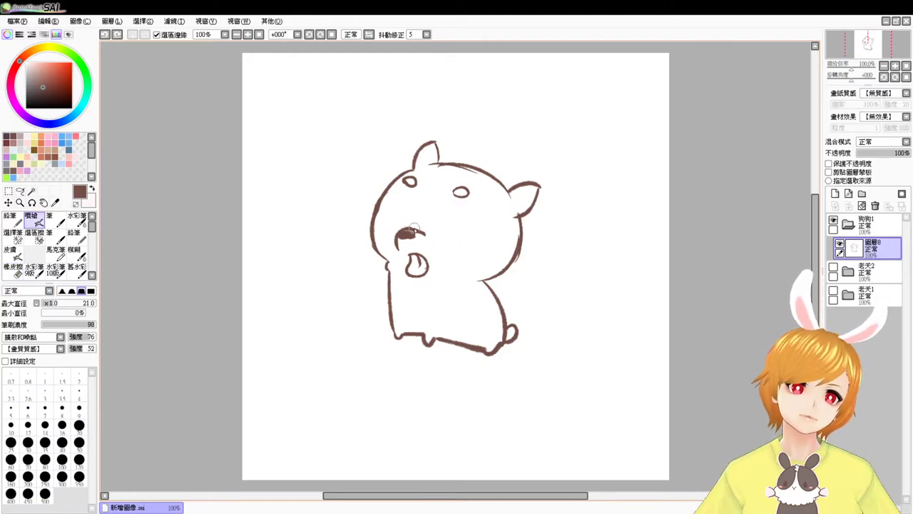
key("e")
left_click_drag(419, 255, 410, 283)
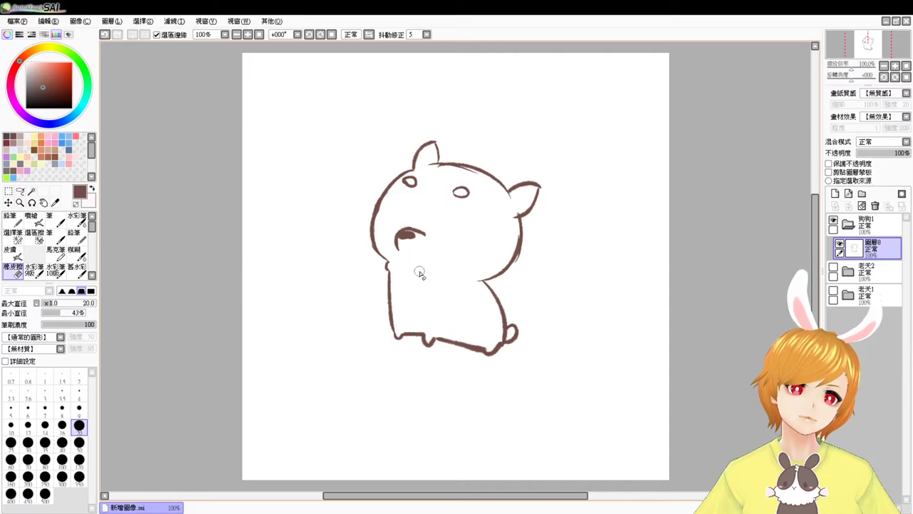
key("e")
key("e")
Erase the face's outer edge beside the nose and redraw it as a bulging muzzle
mouse_move(371, 226)
left_mouse_down()
mouse_move(376, 218)
mouse_move(377, 250)
left_mouse_up()
key("e")
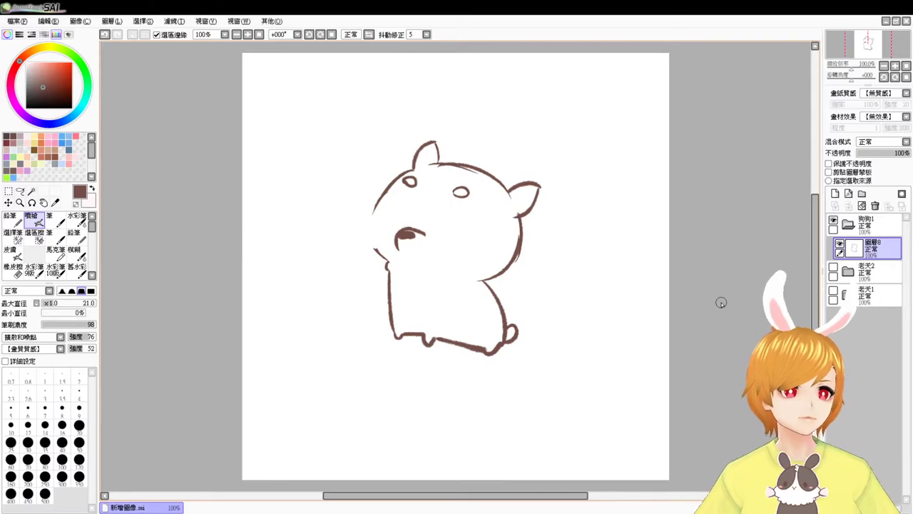
mouse_move(371, 215)
left_mouse_down()
mouse_move(368, 238)
mouse_move(366, 221)
mouse_move(388, 253)
mouse_move(365, 247)
mouse_move(387, 249)
mouse_move(370, 217)
mouse_move(389, 246)
left_mouse_up()
key("ctrl+z")
key("ctrl+z")
key("ctrl+z")
key("ctrl+z")
mouse_move(373, 211)
left_mouse_down()
mouse_move(383, 256)
mouse_move(424, 221)
mouse_move(428, 232)
mouse_move(408, 247)
left_mouse_up()
Erase the nose and both brow spots from the face
key("e")
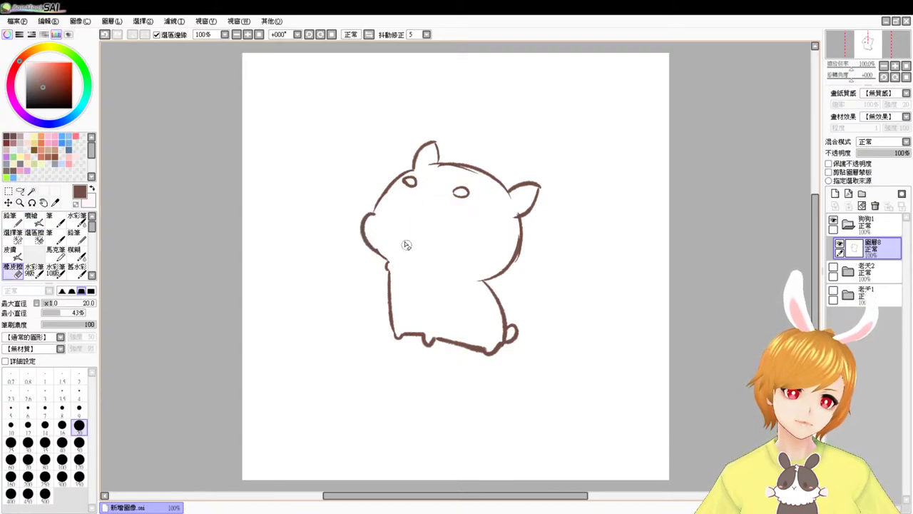
left_click_drag(408, 182, 468, 197)
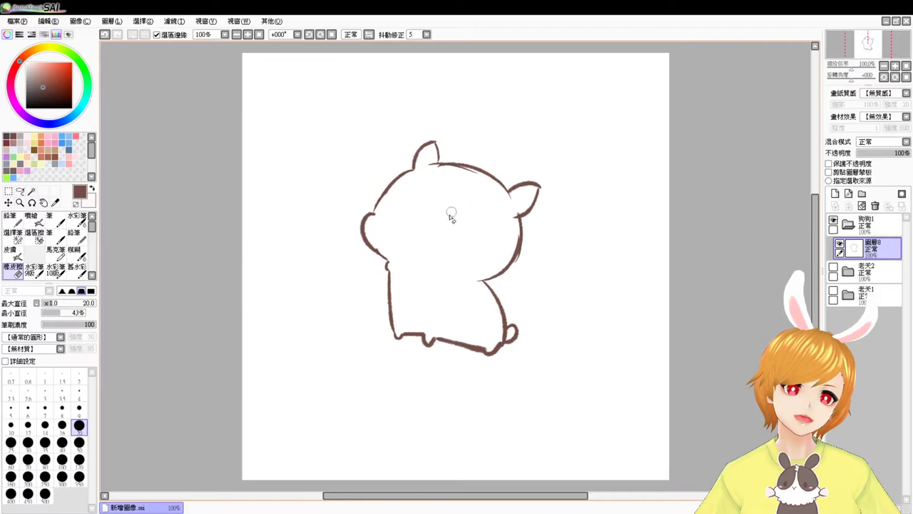
key("v")
Redraw the chin as a small curve under the muzzle and erase the lines joining the head to the body
key("e")
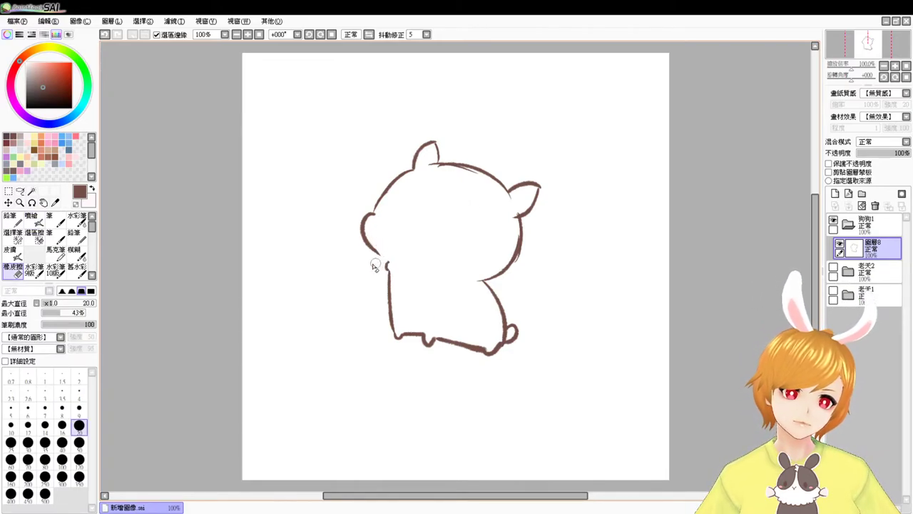
key("v")
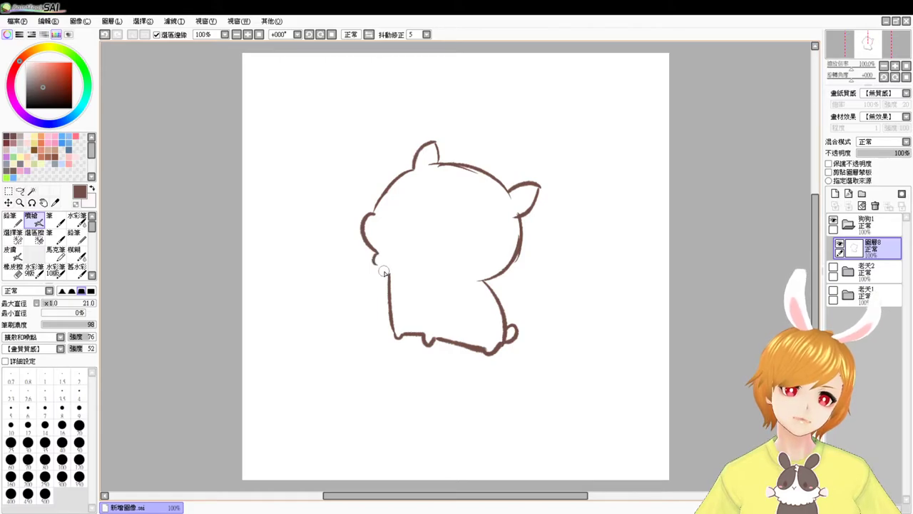
key("e")
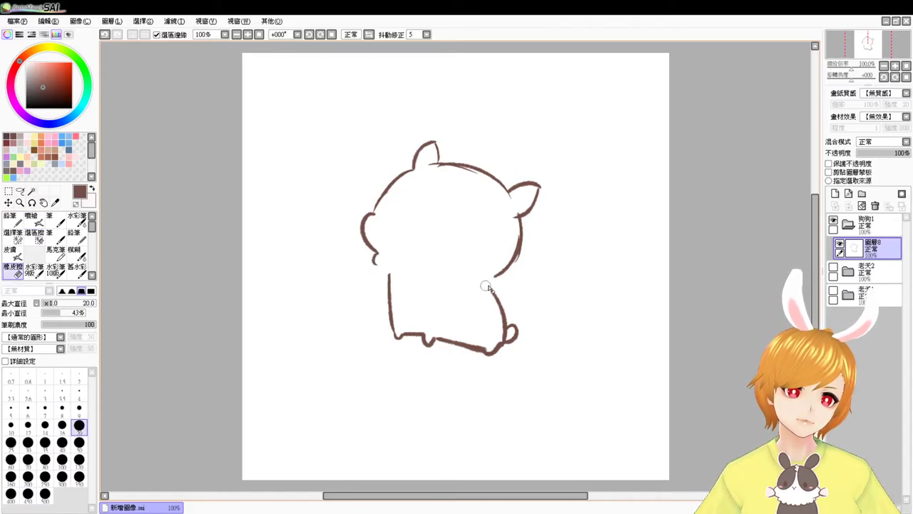
key("v")
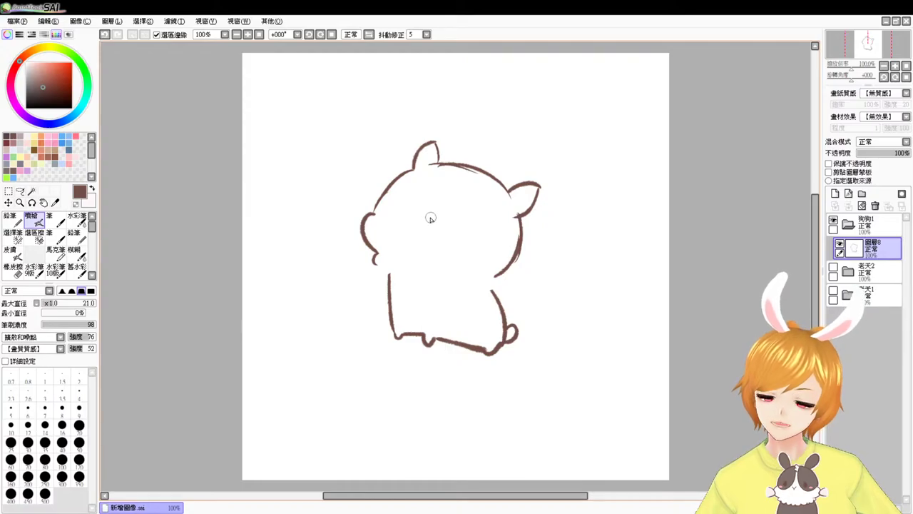
Erase the front line of the dog's body
key("e")
left_click_drag(389, 277, 395, 333)
key("b")
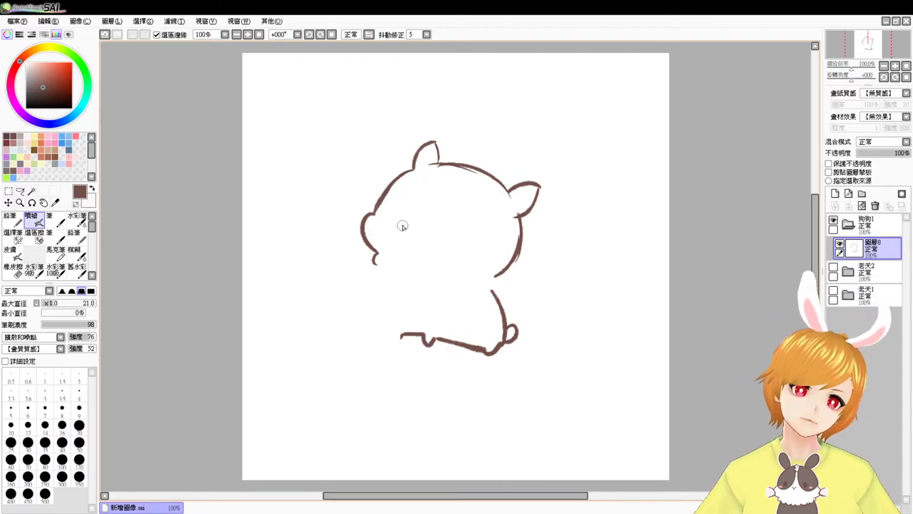
Draw two small filled oval eyes with an outlined oval brow spot above each one
mouse_move(401, 204)
left_mouse_down()
mouse_move(459, 230)
mouse_move(414, 183)
mouse_move(458, 199)
left_mouse_up()
key("ctrl+z")
key("ctrl+z")
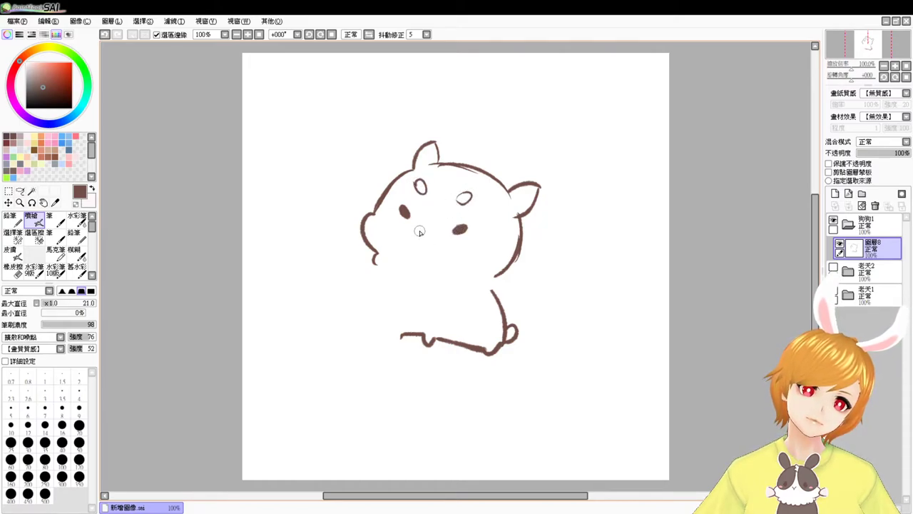
Draw a small filled nose with a short curved line between the eyes
key("ctrl+z")
left_click_drag(411, 226, 407, 231)
key("ctrl+z")
key("ctrl+z")
key("ctrl+z")
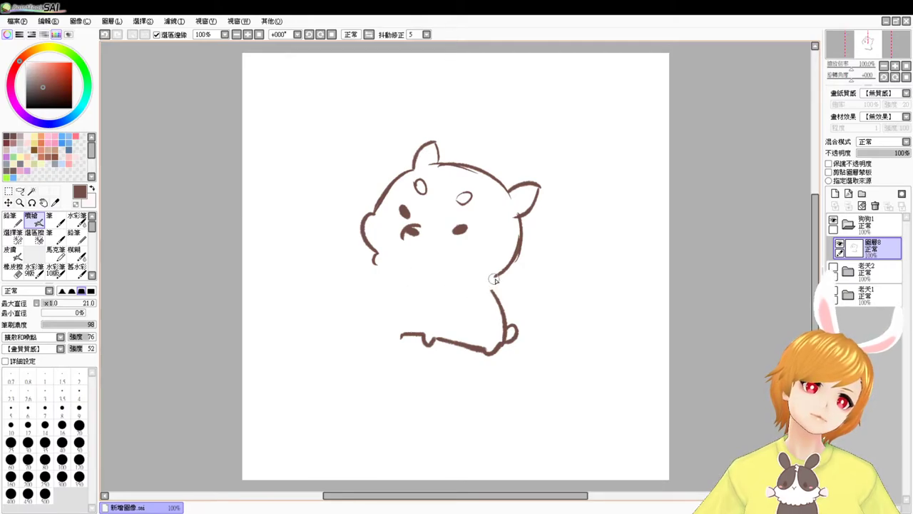
Draw a narrow collar band under the head, running from the chin to the back of the neck
left_click_drag(387, 264, 491, 271)
key("ctrl+z")
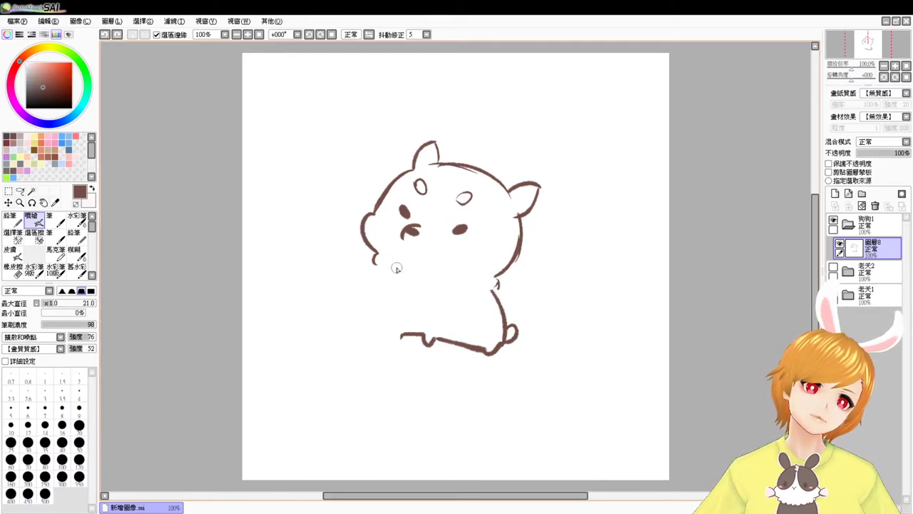
left_click_drag(379, 265, 483, 277)
mouse_move(372, 265)
left_mouse_down()
mouse_move(496, 284)
mouse_move(471, 291)
left_mouse_up()
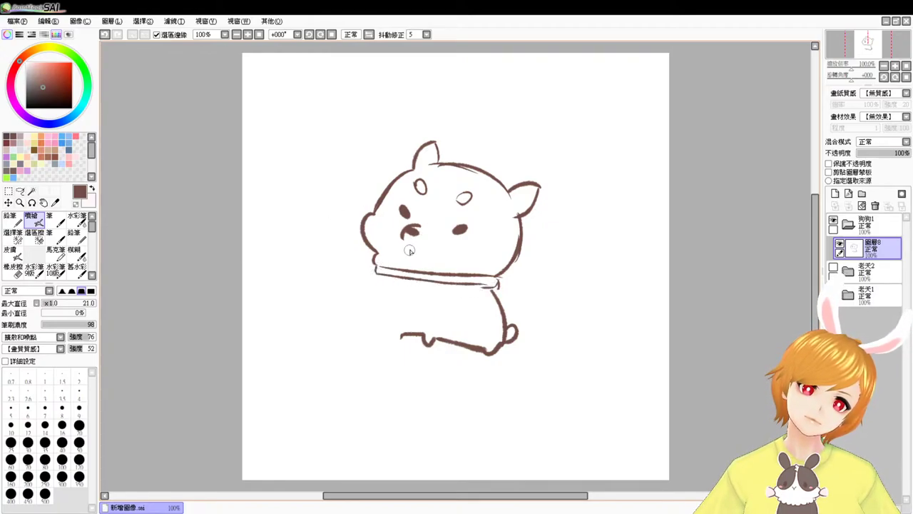
key("ctrl+z")
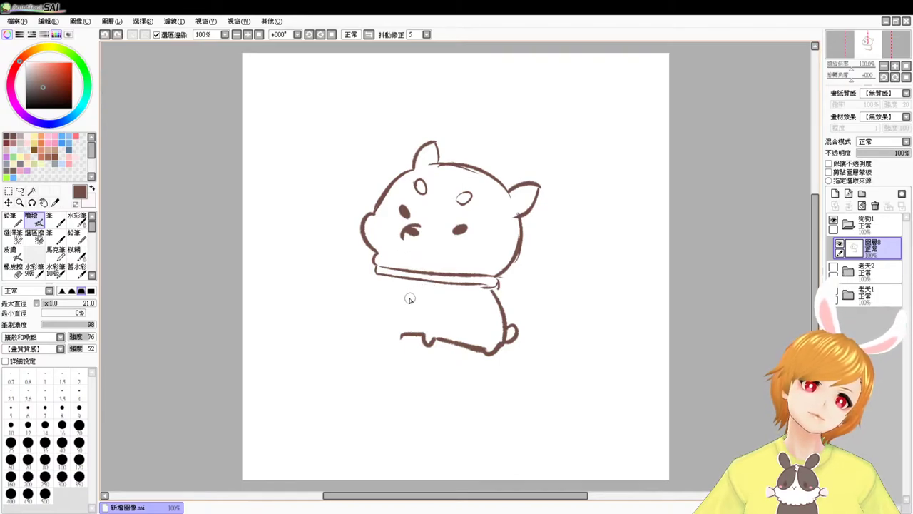
Clean up the nose and redraw the short curved line beside it
key("e")
mouse_move(411, 229)
left_mouse_down()
mouse_move(399, 237)
mouse_move(421, 224)
mouse_move(399, 230)
mouse_move(409, 231)
left_mouse_up()
key("v")
key("ctrl+z")
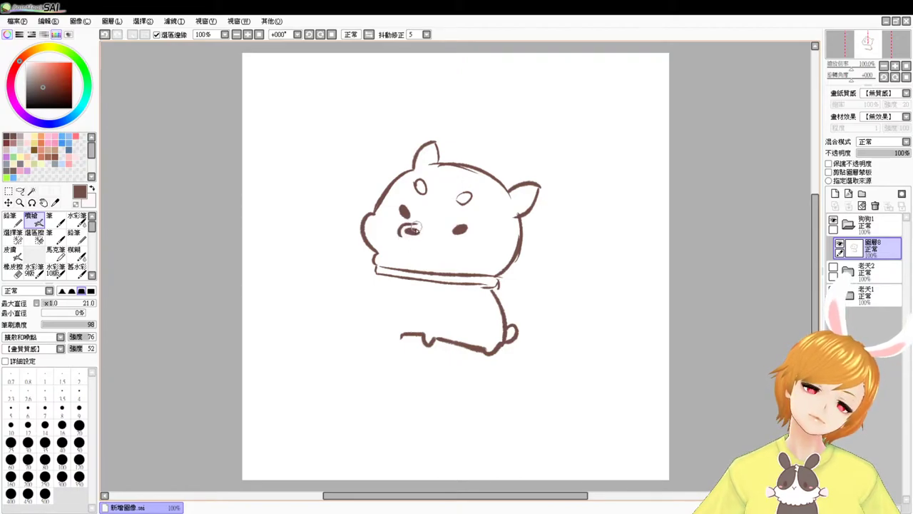
Erase the remaining body, leg and tail lines below the collar
key("e")
mouse_move(397, 336)
left_mouse_down()
mouse_move(445, 333)
mouse_move(449, 342)
mouse_move(520, 335)
mouse_move(523, 322)
mouse_move(481, 336)
mouse_move(489, 296)
left_mouse_up()
key("b")
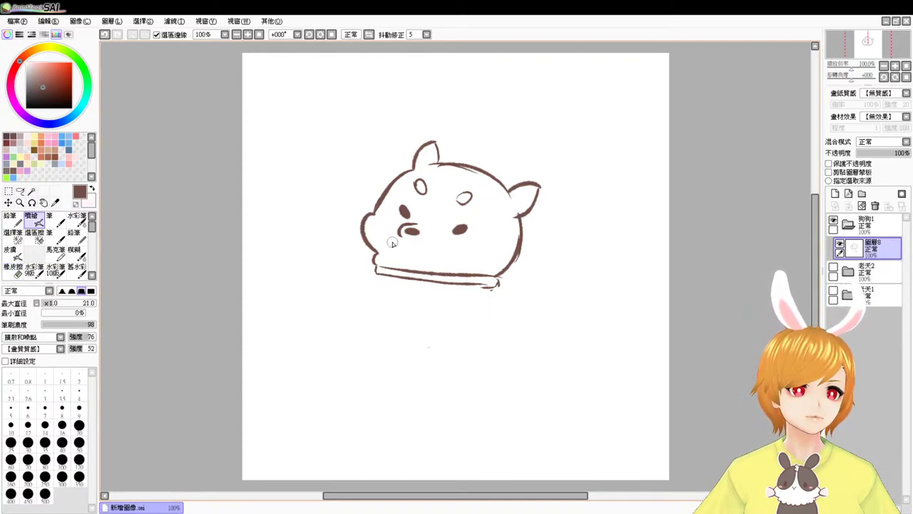
Redraw the chin beneath the muzzle as a rounder bump meeting the collar
mouse_move(375, 255)
left_mouse_down()
mouse_move(378, 266)
mouse_move(378, 257)
left_mouse_up()
key("e")
key("b")
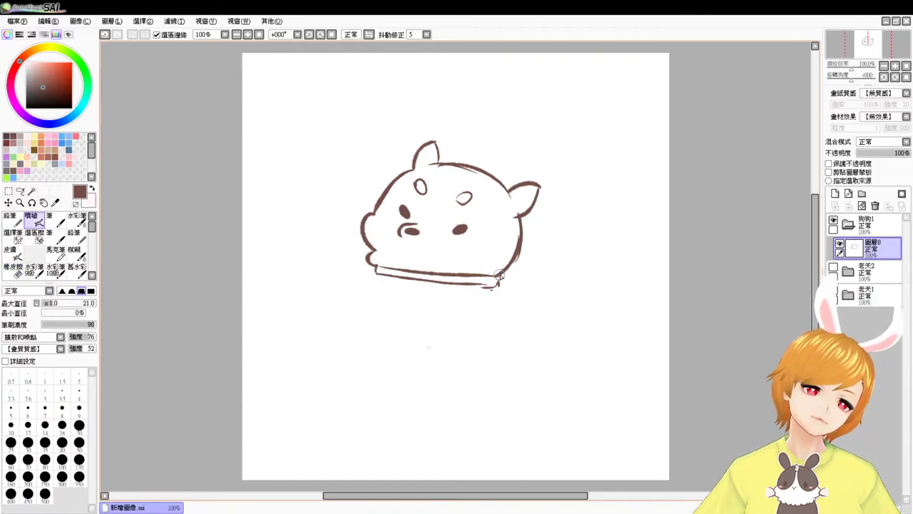
Draw a short curved cheek line on each side of the face and trim the one below the far eye
key("e")
key("b")
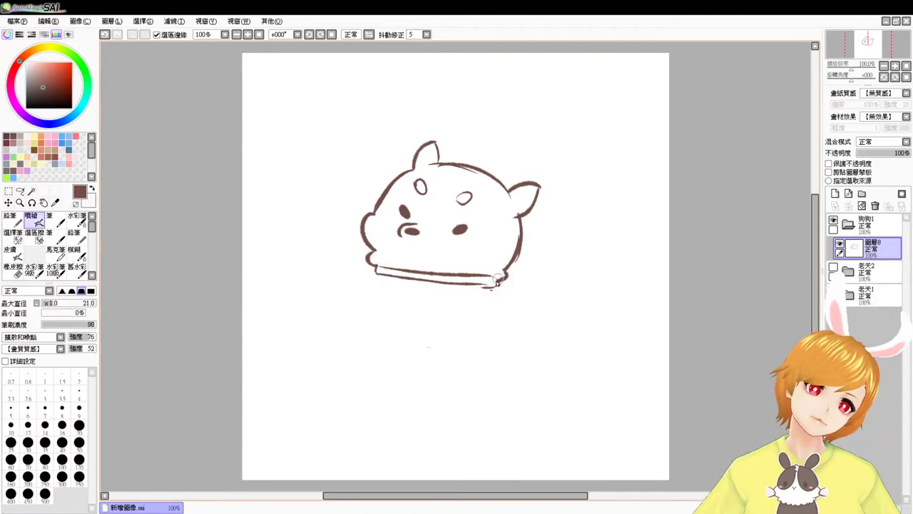
mouse_move(466, 262)
left_mouse_down()
mouse_move(440, 257)
mouse_move(477, 254)
left_mouse_up()
key("ctrl+z")
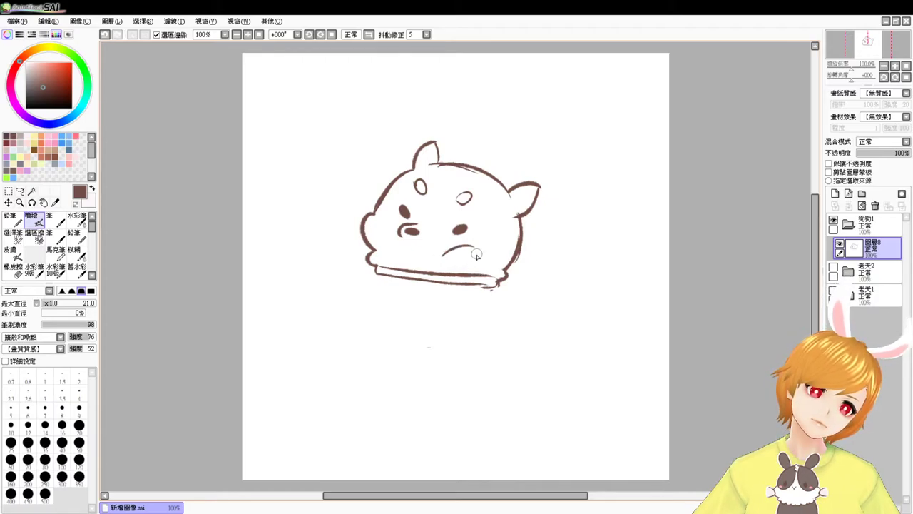
left_click_drag(385, 214, 395, 236)
key("ctrl+z")
key("e")
mouse_move(445, 257)
left_mouse_down()
mouse_move(485, 254)
mouse_move(464, 251)
left_mouse_up()
key("b")
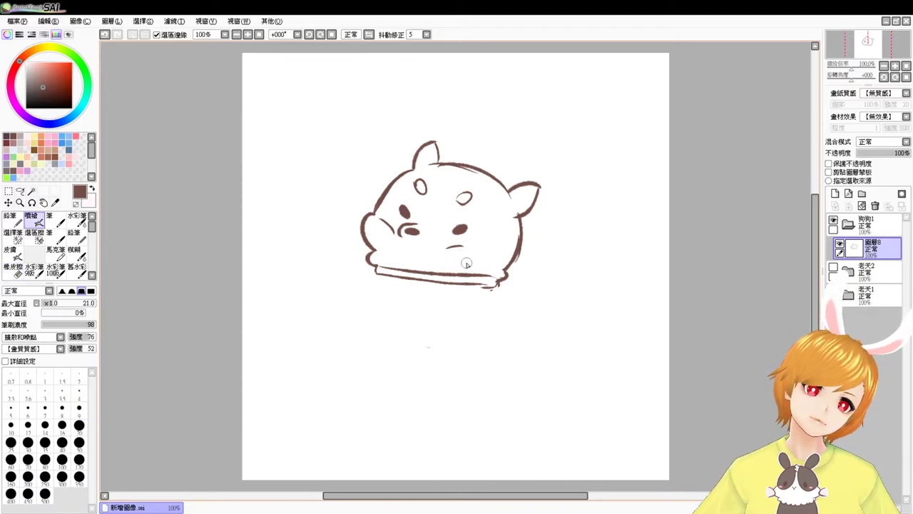
Rotate the head and collar slightly clockwise and move them lower on the canvas
key("ctrl+t")
left_click_drag(598, 375, 575, 399)
key("Return")
mouse_move(488, 271)
left_mouse_down()
mouse_move(529, 313)
mouse_move(530, 340)
left_mouse_up()
left_click_drag(425, 332, 430, 386)
key("ctrl+z")
left_click_drag(425, 332, 427, 383)
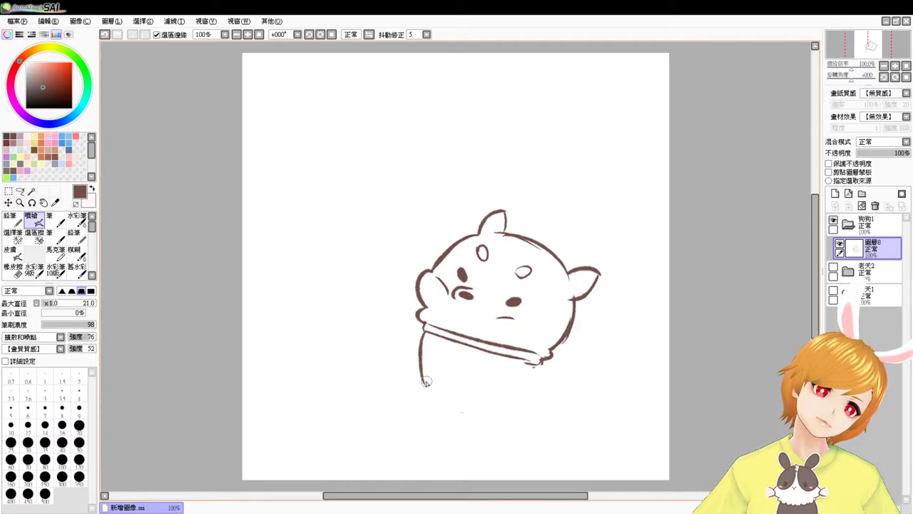
key("ctrl+z")
left_click_drag(424, 329, 431, 380)
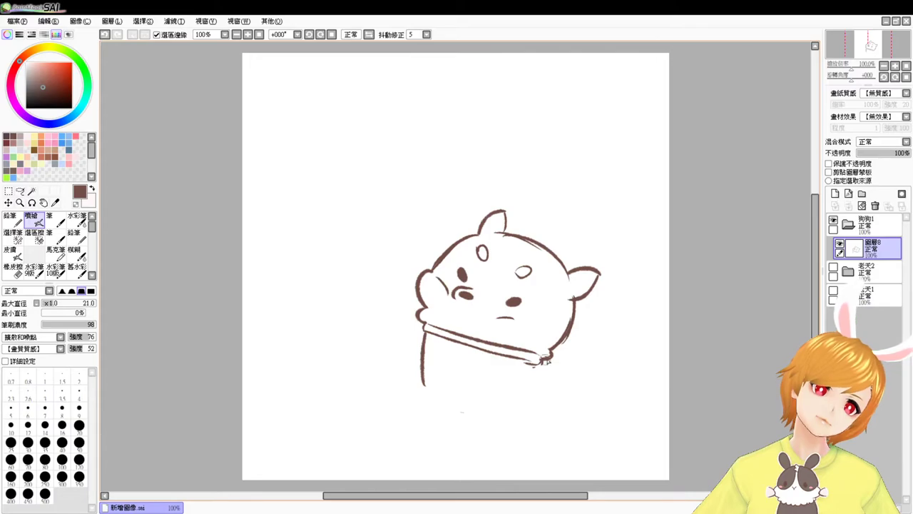
left_click_drag(544, 363, 573, 391)
key("ctrl+z")
left_click_drag(549, 344, 584, 375)
key("ctrl+z")
left_click_drag(550, 342, 585, 376)
key("ctrl+z")
key("ctrl+z")
mouse_move(428, 339)
left_mouse_down()
mouse_move(433, 369)
mouse_move(446, 389)
left_mouse_up()
key("ctrl+z")
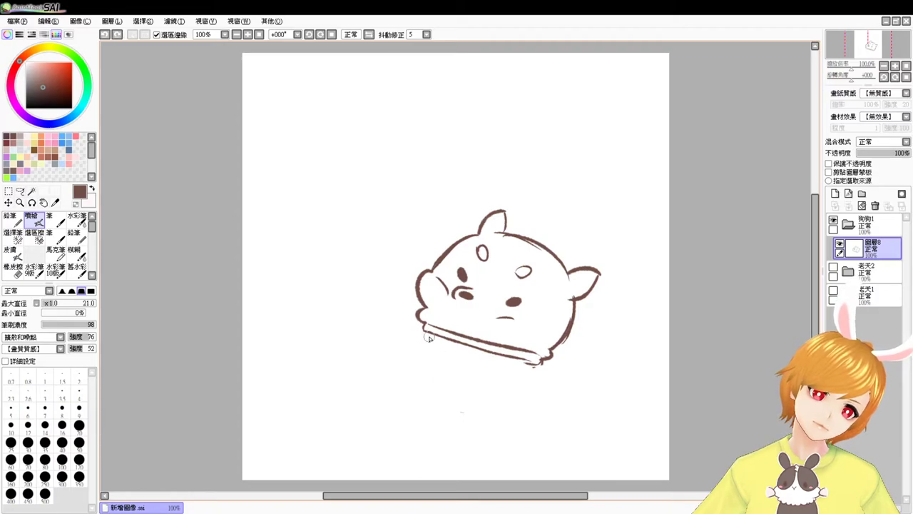
Draw the body's front edge, a short belly line ending in a paw bump, and the rounded back behind the collar
mouse_move(424, 329)
left_mouse_down()
mouse_move(429, 385)
mouse_move(487, 402)
left_mouse_up()
key("ctrl+z")
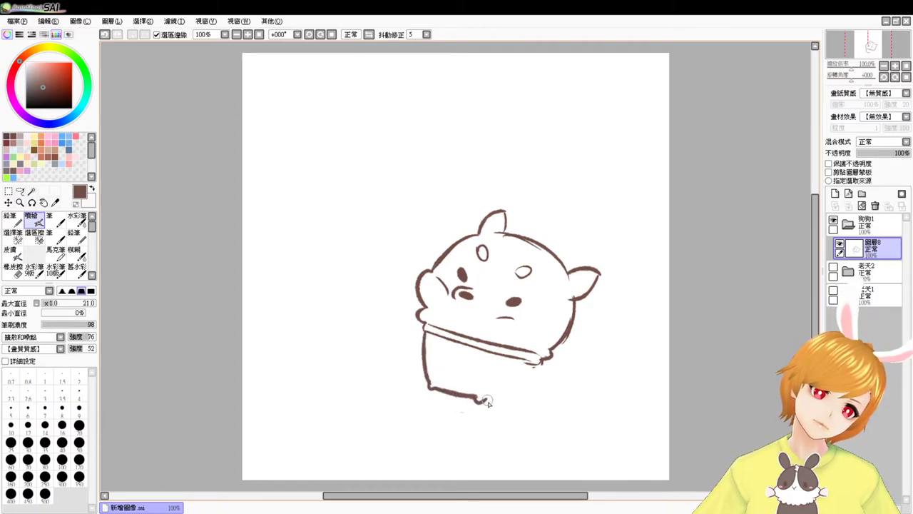
left_click_drag(556, 348, 590, 385)
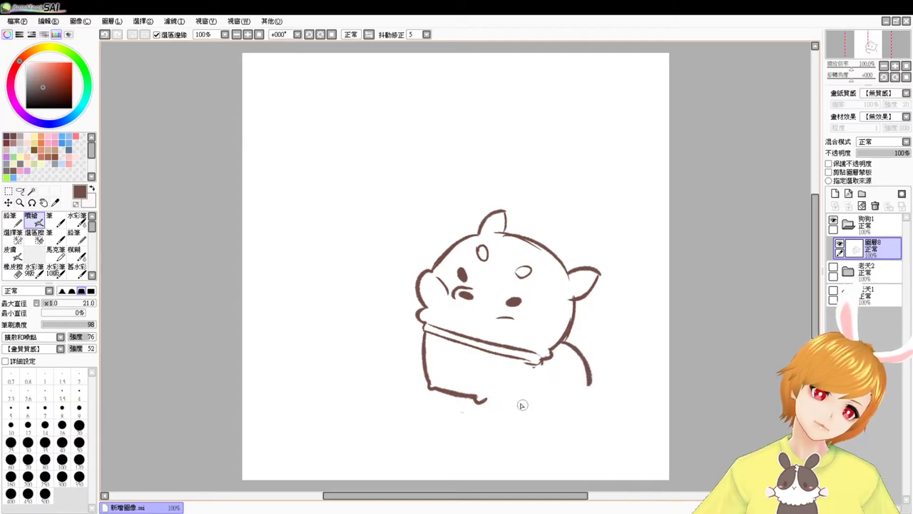
left_click_drag(486, 401, 574, 390)
key("ctrl+z")
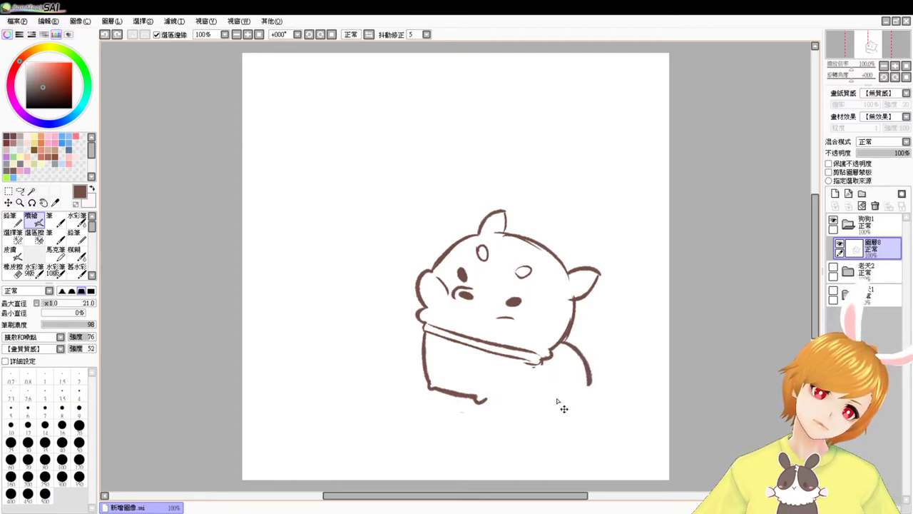
mouse_move(487, 400)
left_mouse_down()
mouse_move(518, 404)
mouse_move(561, 390)
mouse_move(549, 387)
mouse_move(579, 410)
left_mouse_up()
key("ctrl+z")
Close the rump onto the underside and add a small looped tail above the back
mouse_move(544, 383)
left_mouse_down()
mouse_move(584, 410)
mouse_move(592, 385)
left_mouse_up()
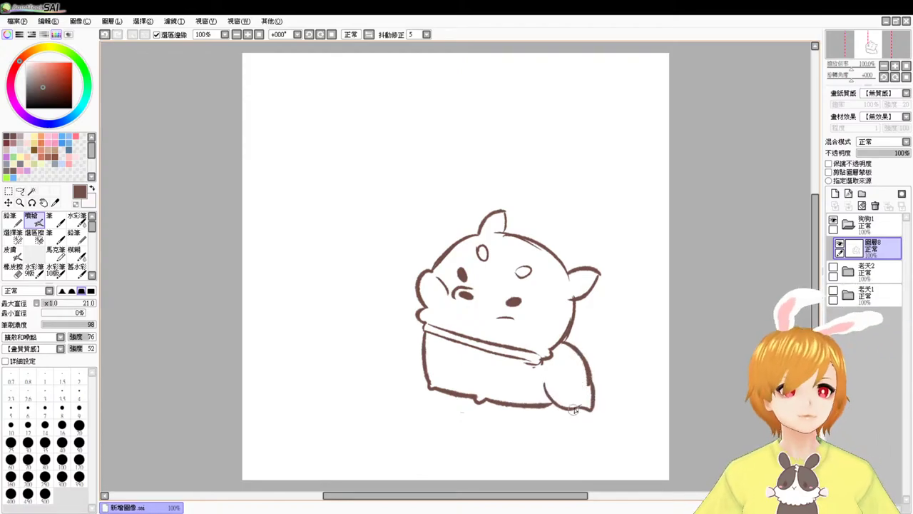
key("ctrl+z")
key("ctrl+z")
mouse_move(564, 404)
left_mouse_down()
mouse_move(591, 390)
mouse_move(589, 378)
mouse_move(562, 404)
left_mouse_up()
mouse_move(575, 340)
left_mouse_down()
mouse_move(591, 326)
mouse_move(579, 359)
left_mouse_up()
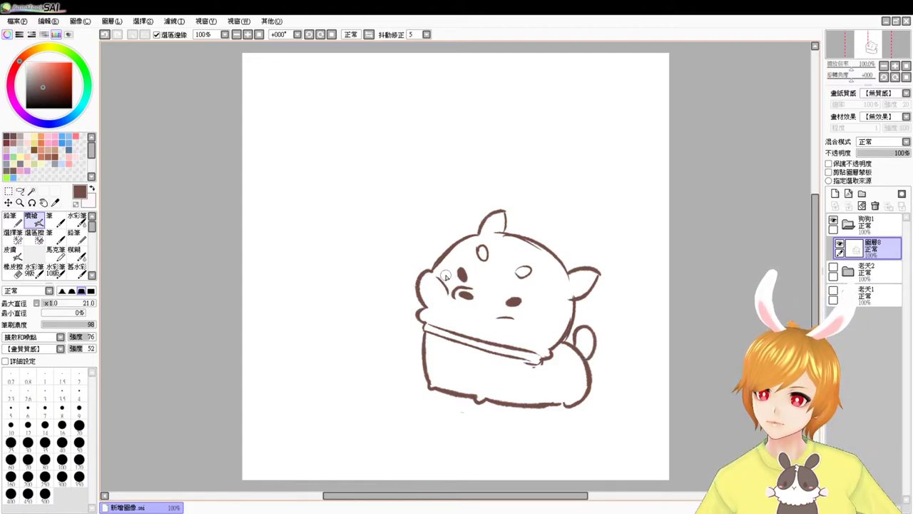
Redraw the rump steeper with a rear paw bump and reshape the tail into a larger curl
mouse_move(465, 321)
left_mouse_down()
mouse_move(438, 315)
mouse_move(450, 316)
left_mouse_up()
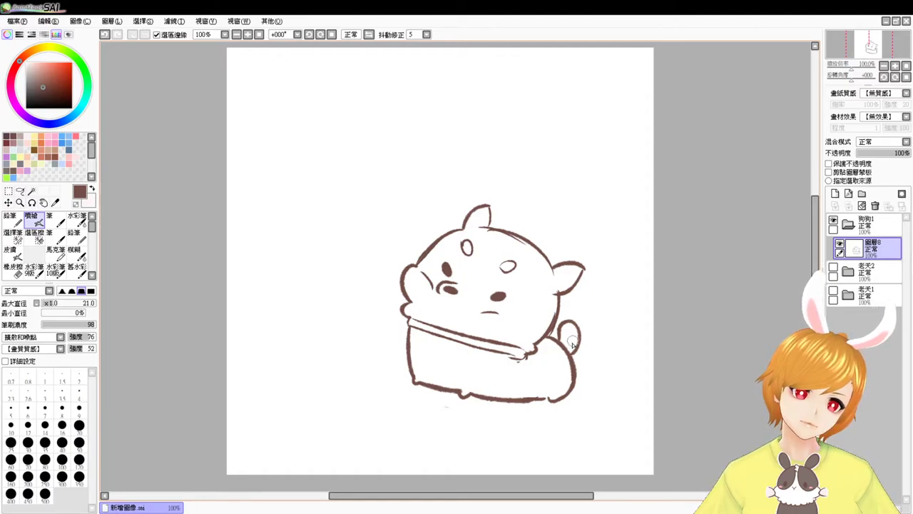
left_click_drag(552, 340, 570, 390)
key("e")
mouse_move(563, 344)
left_mouse_down()
mouse_move(564, 390)
mouse_move(571, 349)
mouse_move(561, 324)
mouse_move(576, 344)
left_mouse_up()
left_click_drag(551, 397, 562, 403)
key("b")
mouse_move(548, 338)
left_mouse_down()
mouse_move(561, 388)
mouse_move(567, 365)
mouse_move(558, 398)
left_mouse_up()
mouse_move(554, 340)
left_mouse_down()
mouse_move(568, 356)
mouse_move(584, 349)
left_mouse_up()
key("ctrl+z")
left_click_drag(562, 346, 573, 339)
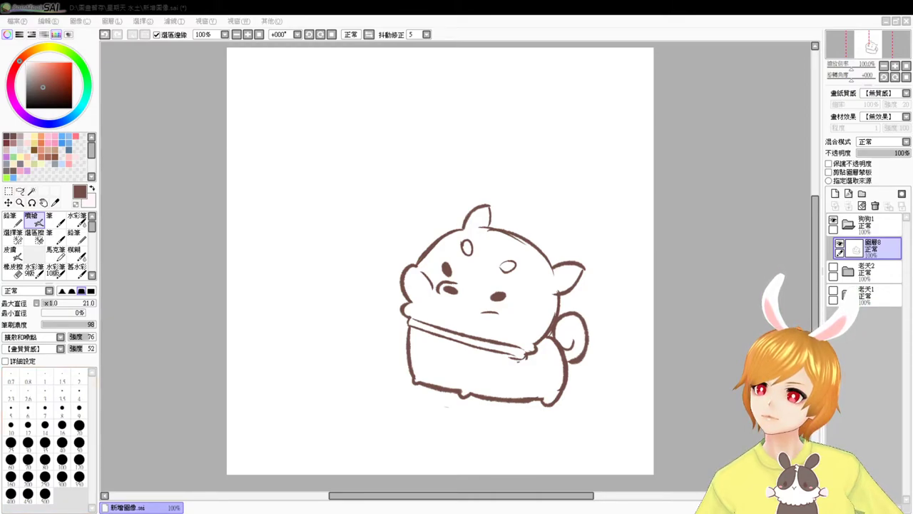
Clean up the outline where the back of the head meets the body and tail
left_click(421, 512)
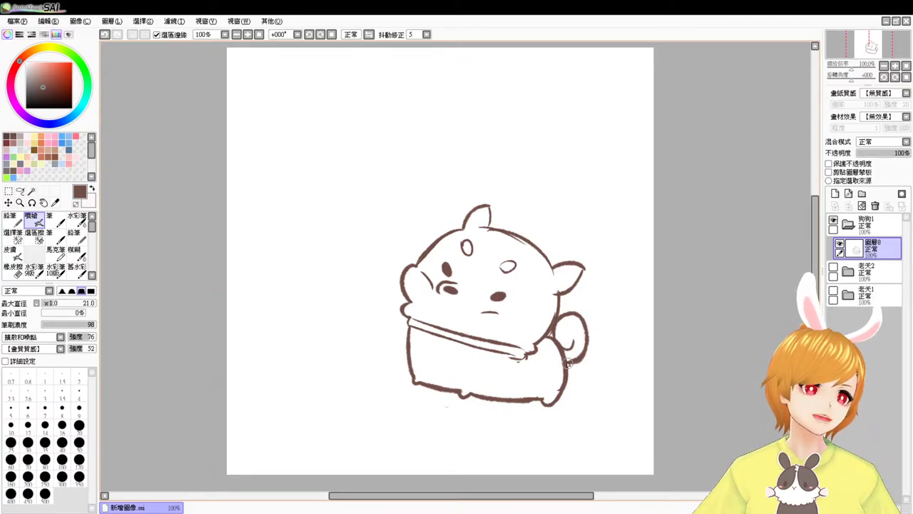
key("e")
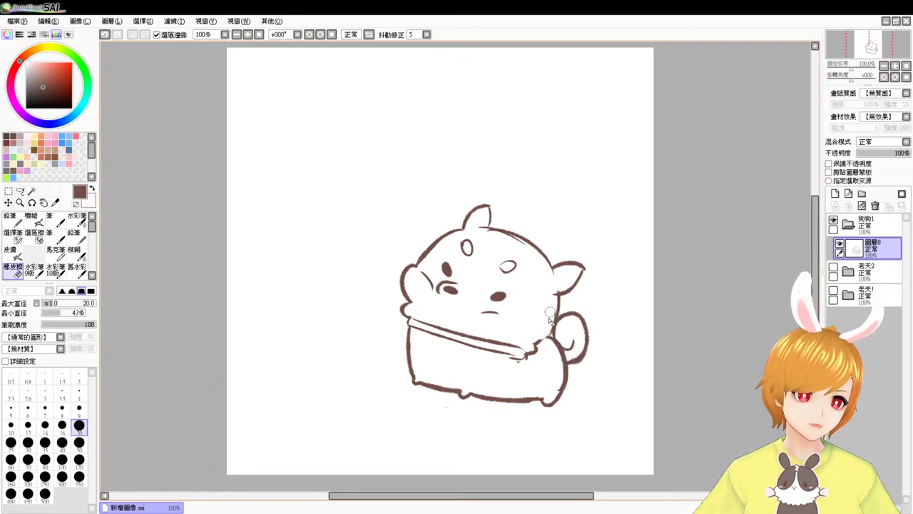
key("b")
key("e")
key("e")
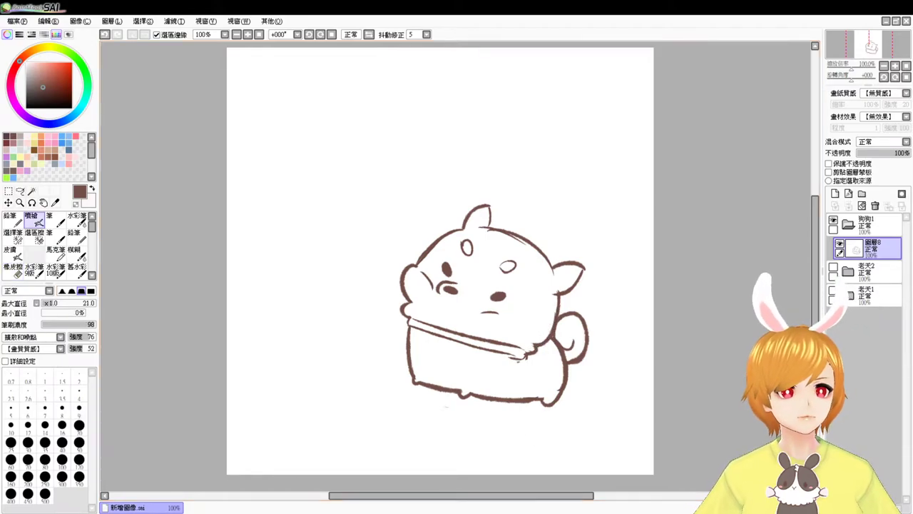
key("alt+Tab")
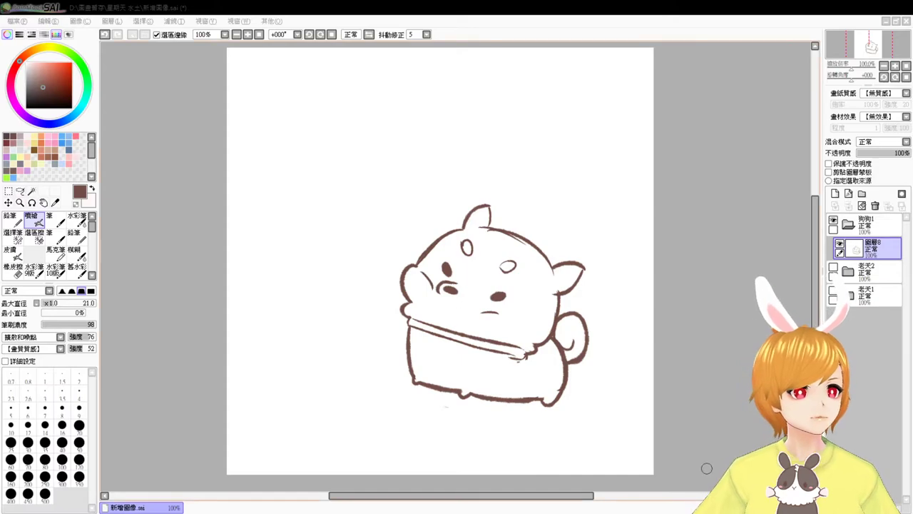
left_click(709, 446)
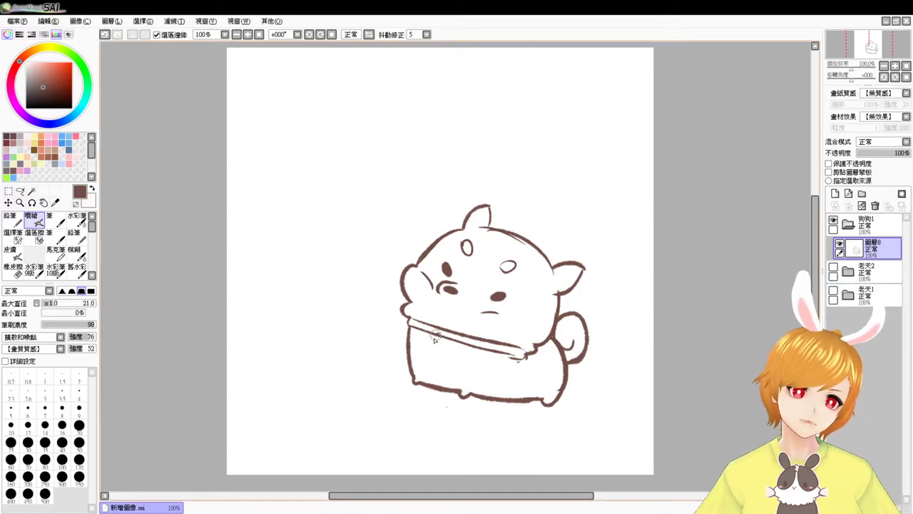
key("ctrl+z")
key("ctrl+z")
key("ctrl+z")
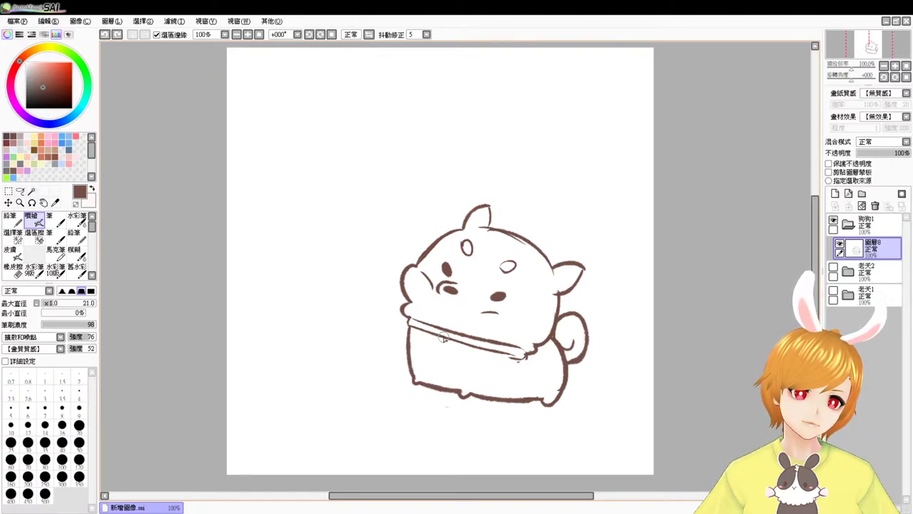
key("ctrl+z")
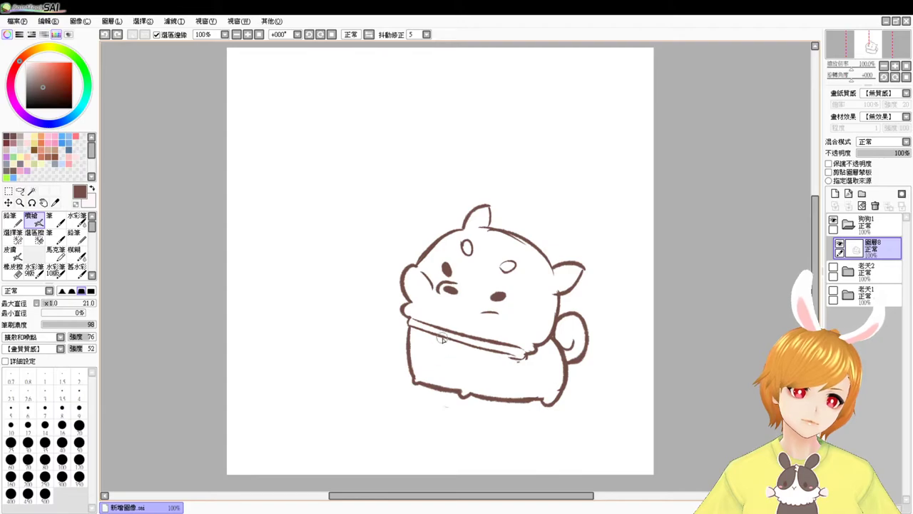
key("ctrl+z")
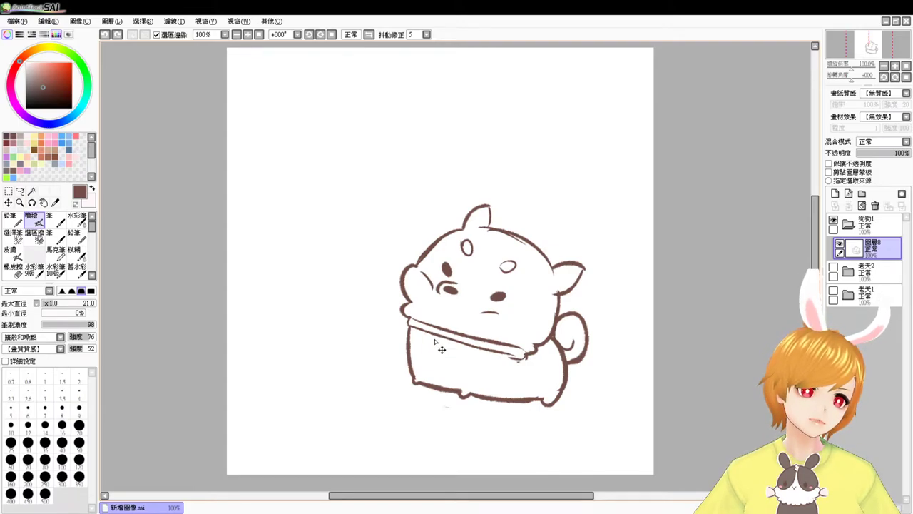
Draw a small round pendant hanging from the front part of the collar
scroll(438, 346, "up", 1)
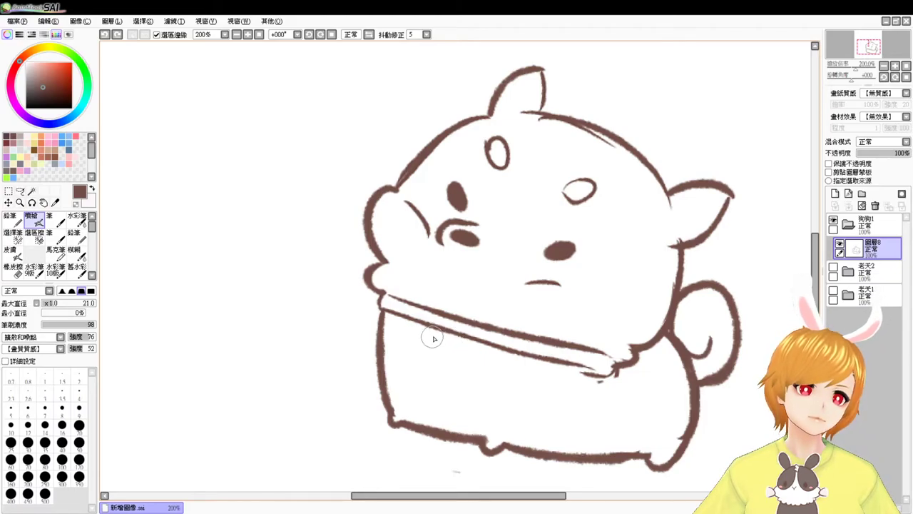
mouse_move(433, 335)
left_mouse_down()
mouse_move(428, 348)
mouse_move(447, 345)
left_mouse_up()
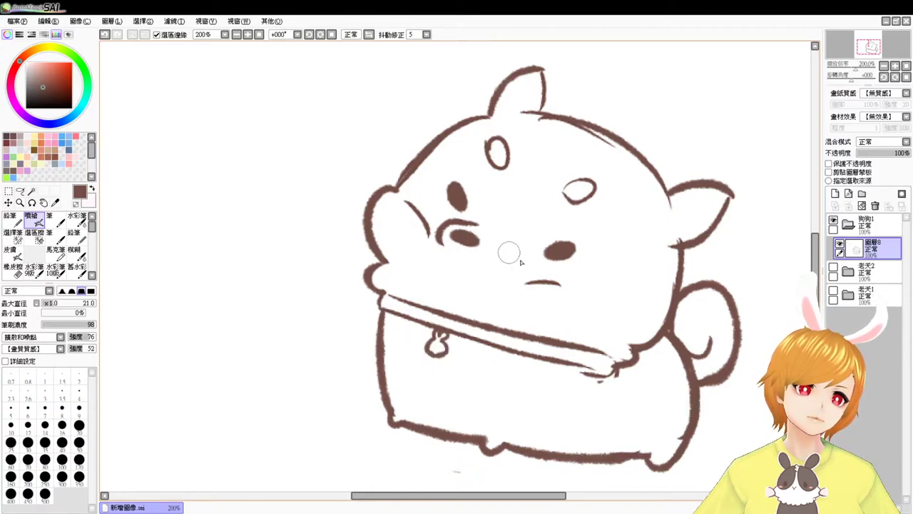
left_click_drag(450, 263, 474, 273)
key("ctrl+z")
key("ctrl+z")
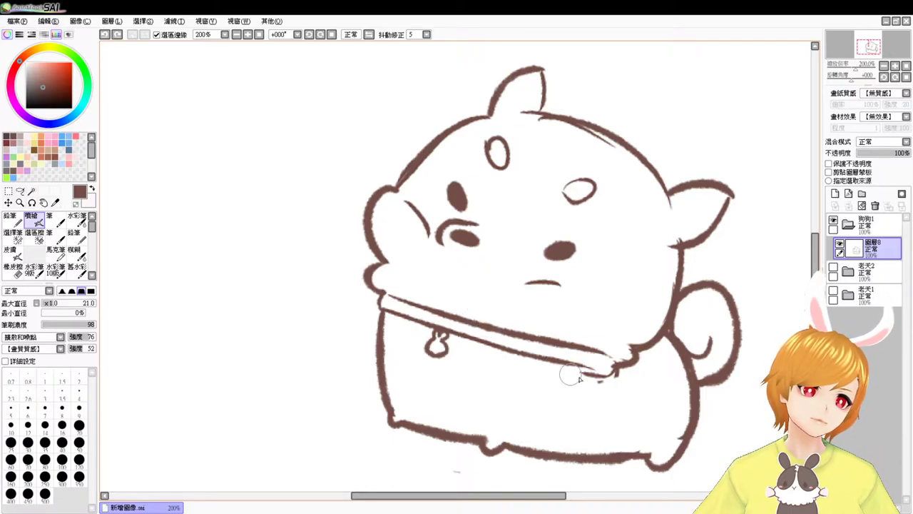
Redraw the collar's upper and lower edges toward the back of the neck and clean up its closed end
left_click_drag(587, 348, 617, 366)
left_click_drag(560, 362, 602, 374)
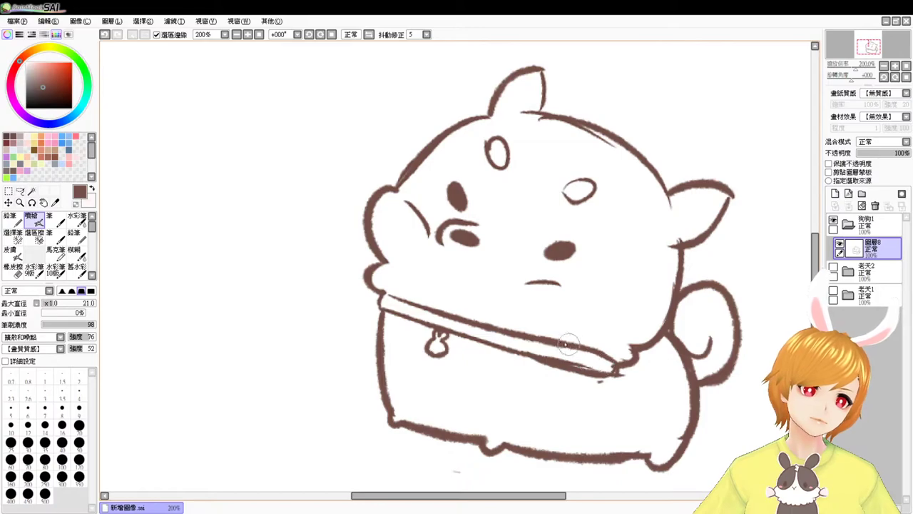
key("e")
key("v")
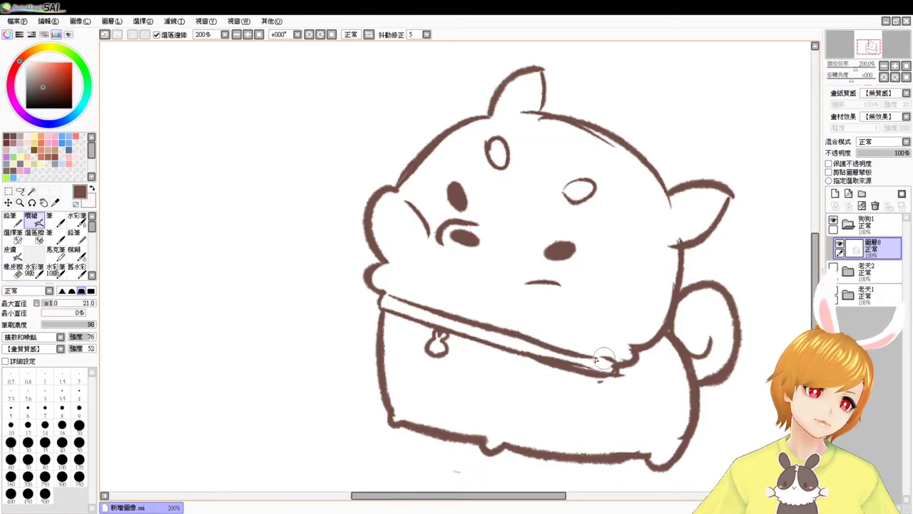
key("e")
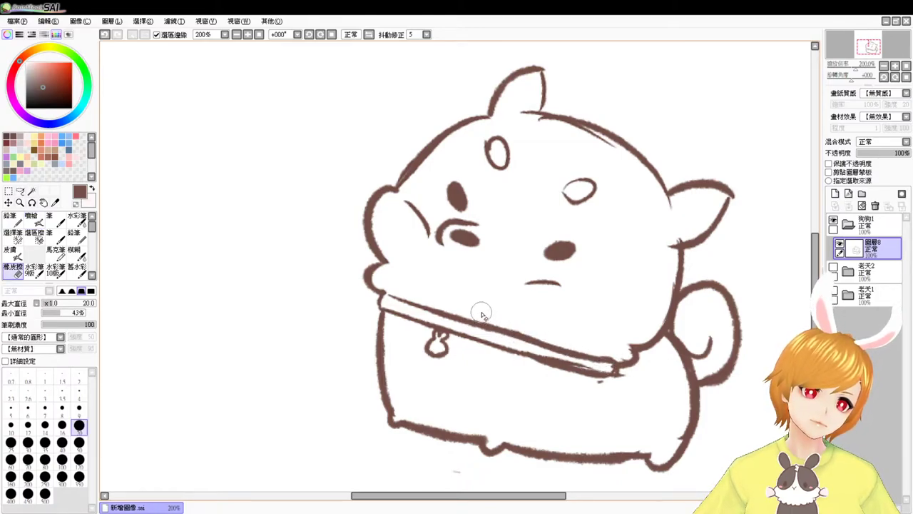
key("v")
key("e")
key("v")
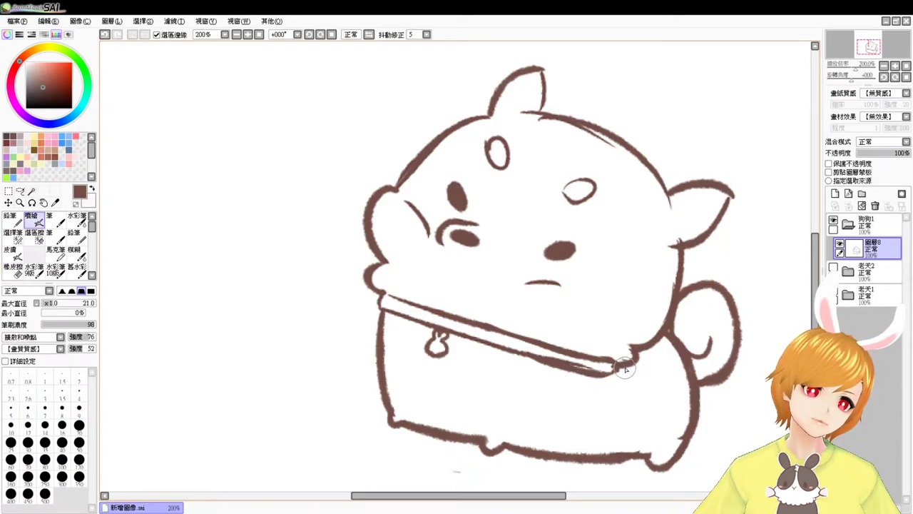
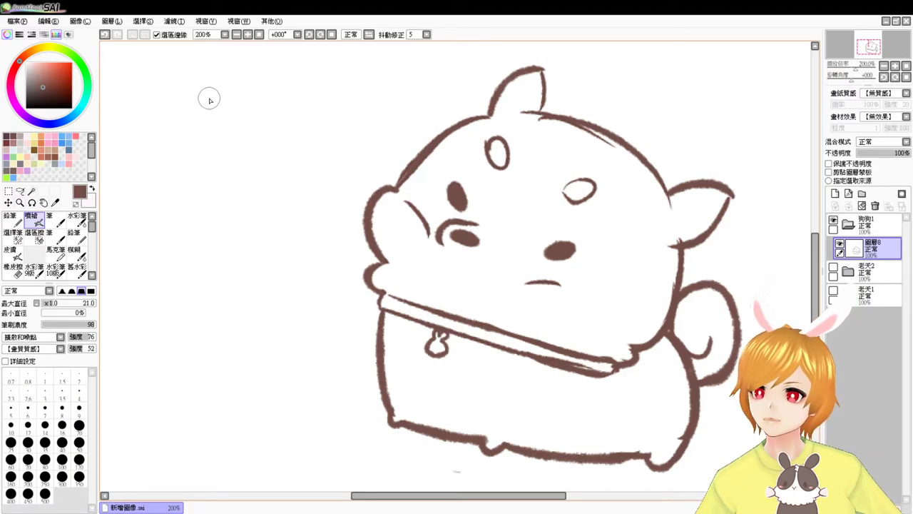
Draw two parallel leash lines running diagonally upward from the front end of the collar
left_click(237, 34)
left_click(237, 34)
left_click(237, 35)
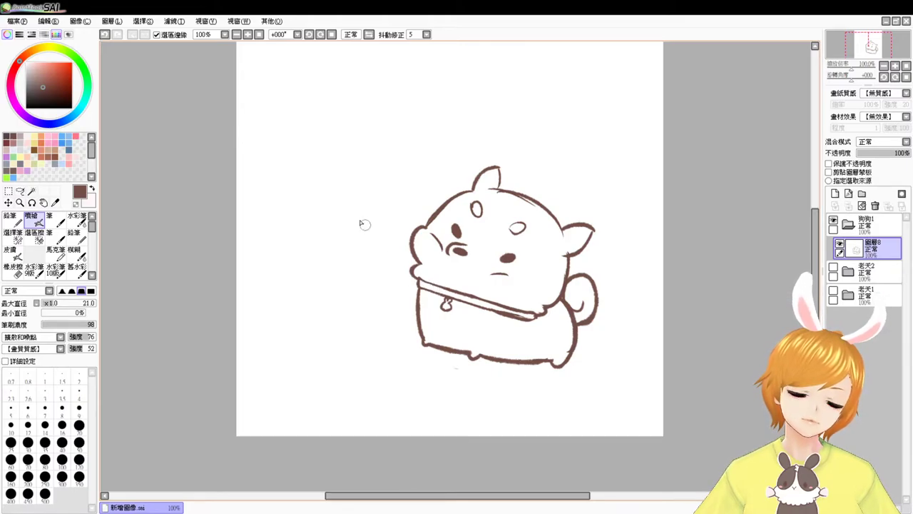
left_click_drag(316, 182, 410, 271)
key("ctrl+z")
left_click_drag(299, 187, 415, 275)
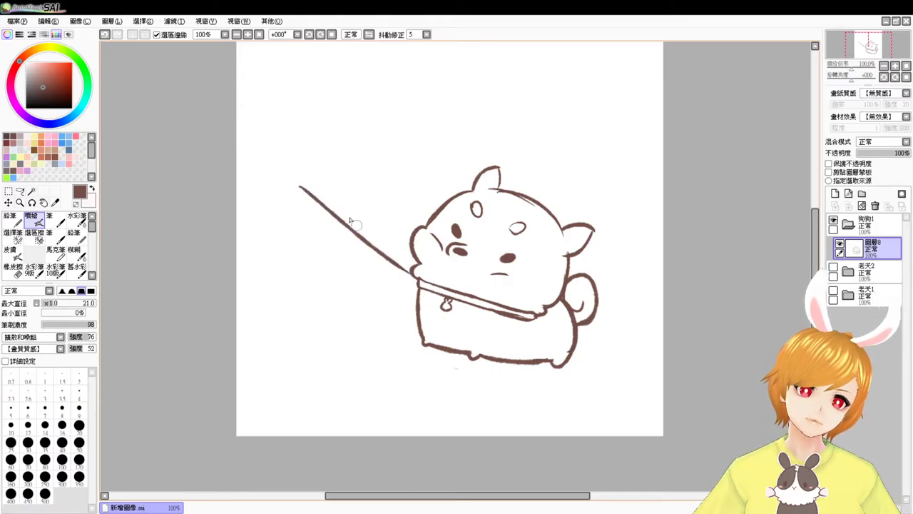
left_click_drag(314, 181, 417, 261)
key("ctrl+z")
left_click_drag(302, 177, 413, 265)
key("ctrl+z")
left_click_drag(303, 174, 411, 264)
key("ctrl+z")
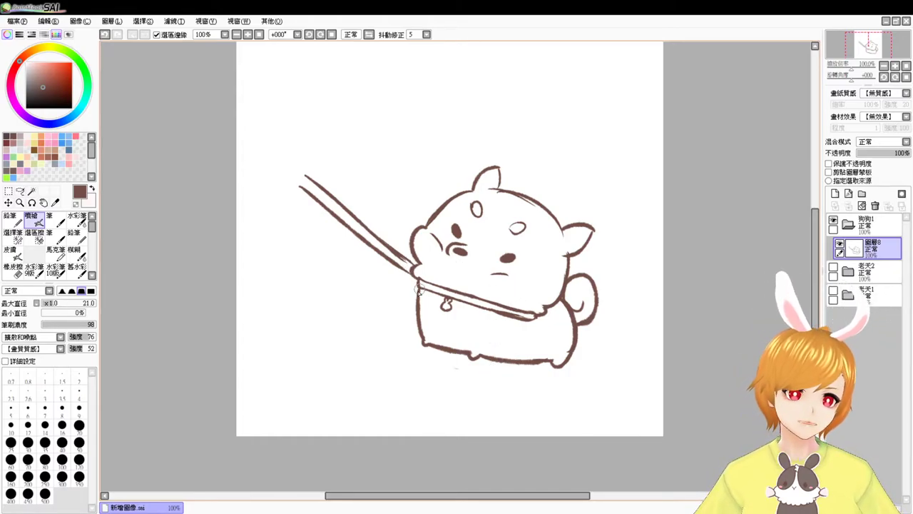
Move the drawing lower on the canvas, then extend both leash lines outward and erase the excess thickness
left_click_drag(443, 311, 432, 347)
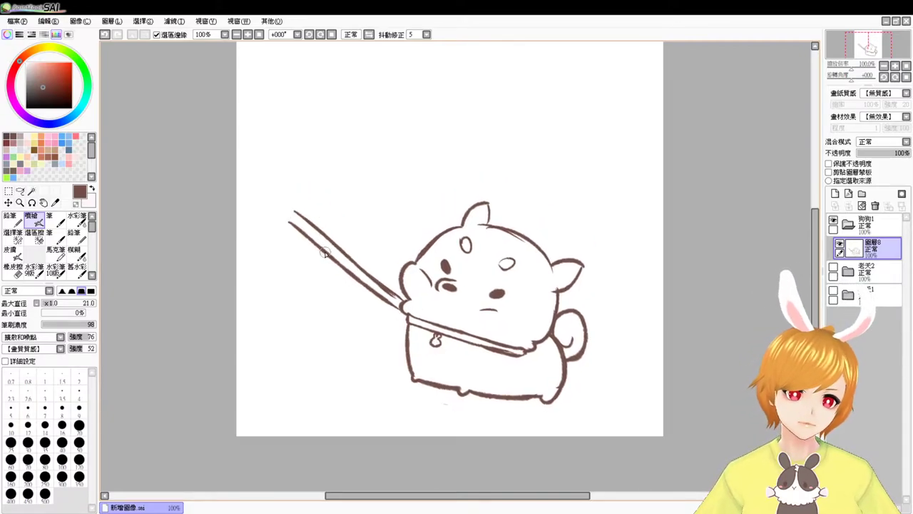
left_click_drag(271, 206, 325, 252)
mouse_move(258, 189)
left_mouse_down()
mouse_move(291, 208)
mouse_move(266, 184)
mouse_move(309, 223)
mouse_move(263, 184)
mouse_move(338, 245)
left_mouse_up()
key("e")
left_click_drag(293, 202, 339, 243)
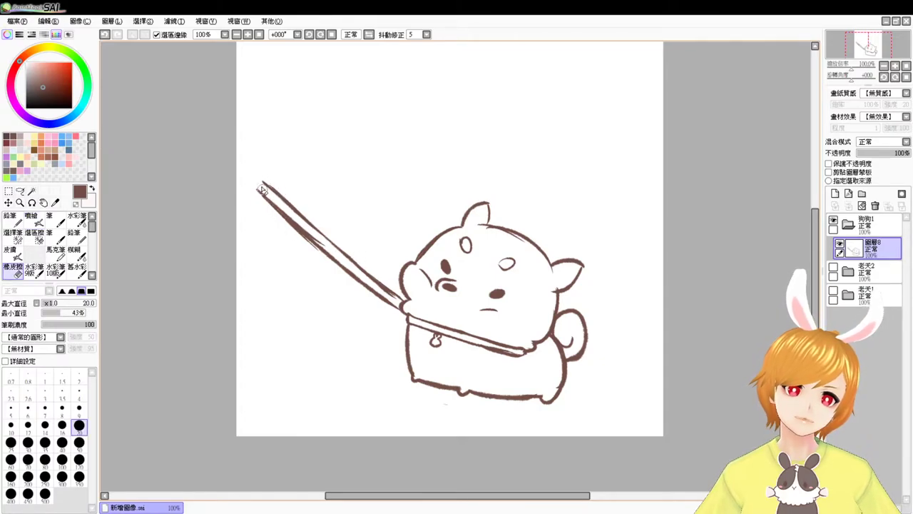
key("v")
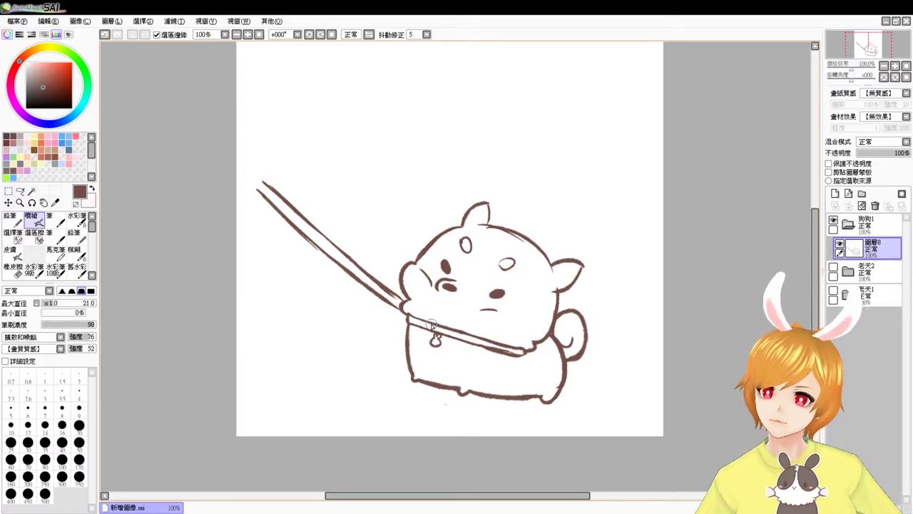
Retouch the line where the front end of the collar meets the dog's cheek
key("e")
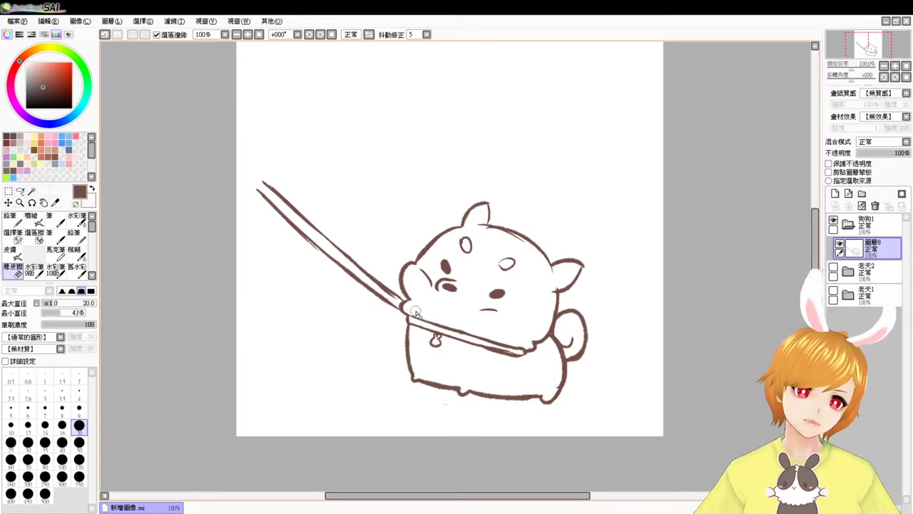
key("e")
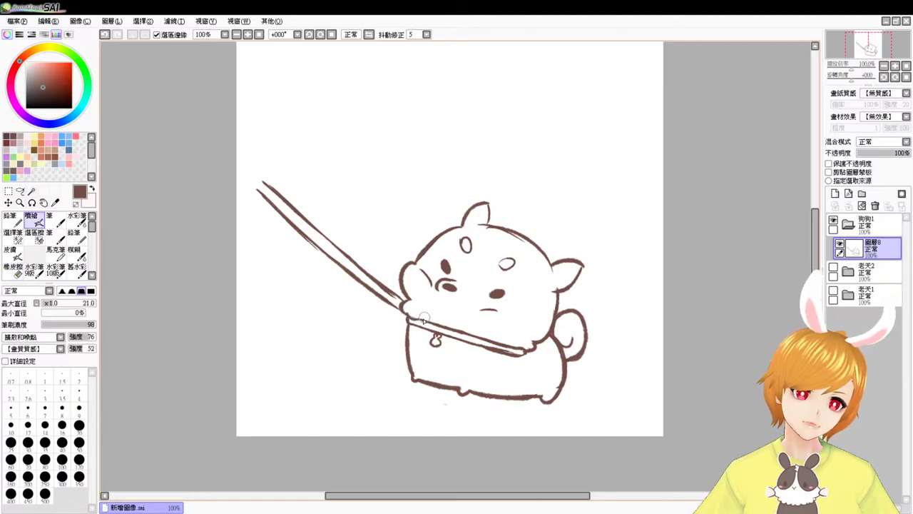
left_click_drag(408, 316, 423, 324)
key("ctrl+z")
key("e")
key("e")
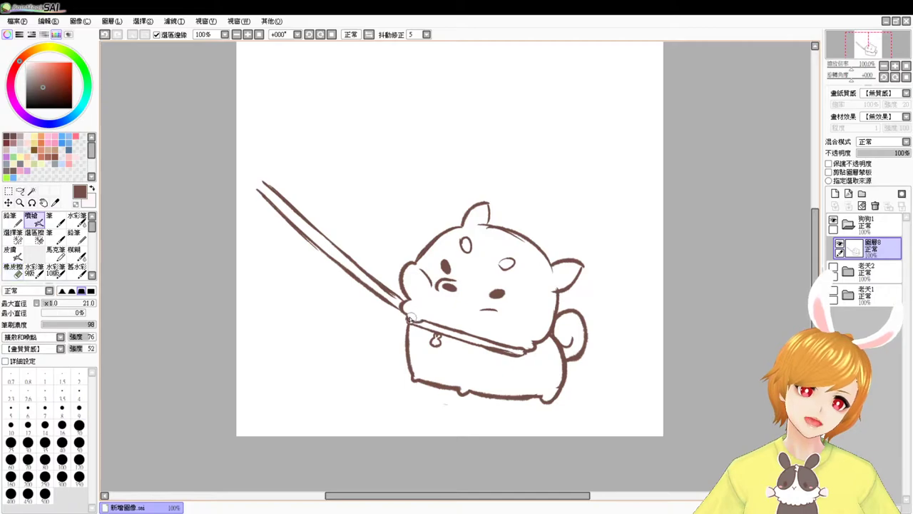
key("ctrl+z")
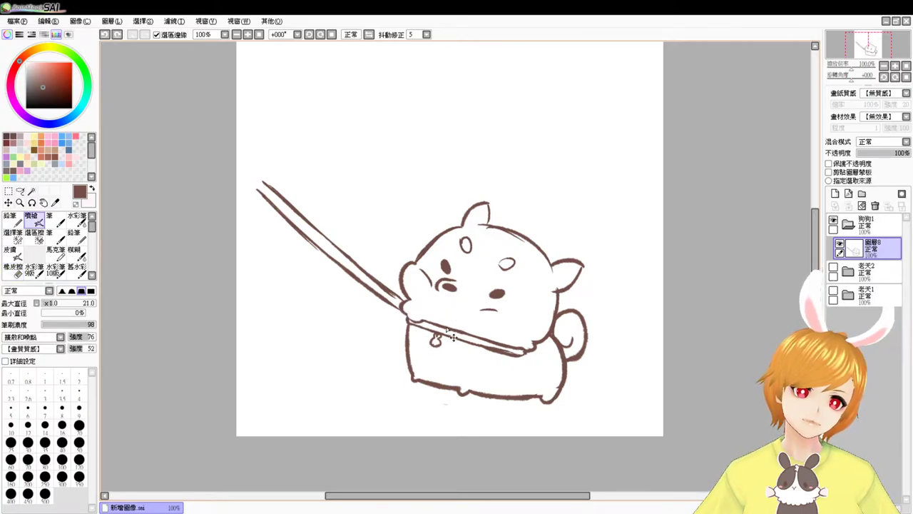
left_click_drag(408, 317, 426, 322)
key("ctrl+z")
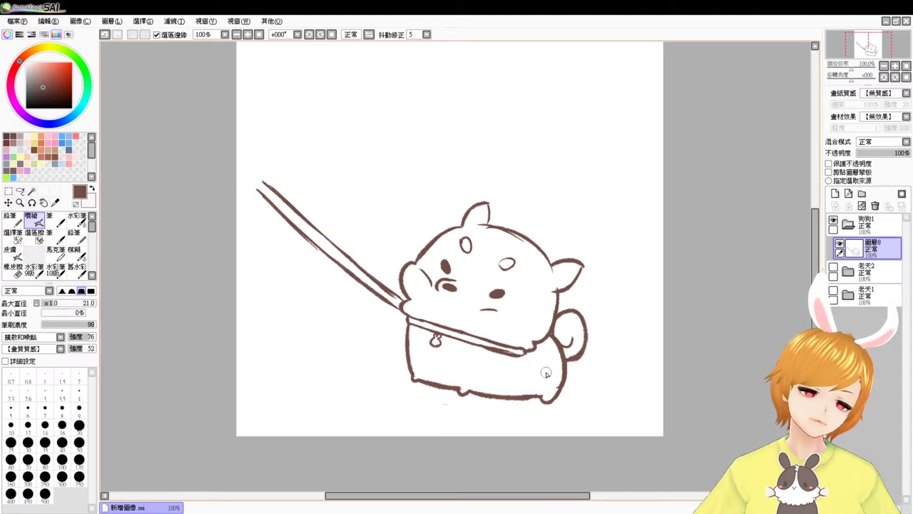
Erase both of the dog's ears and redraw them as upright pointed ears with inner-ear lines
key("e")
mouse_move(557, 258)
left_mouse_down()
mouse_move(575, 263)
mouse_move(561, 284)
left_mouse_up()
key("b")
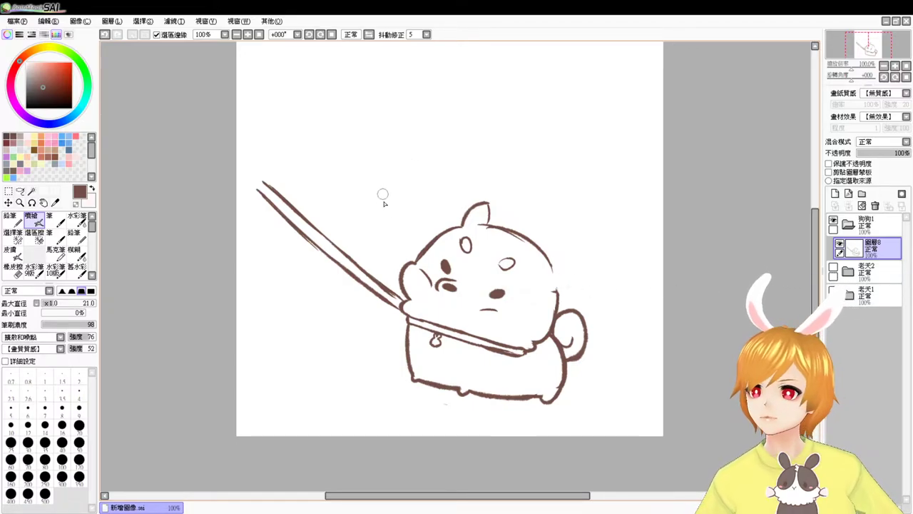
key("e")
left_click_drag(488, 208, 475, 207)
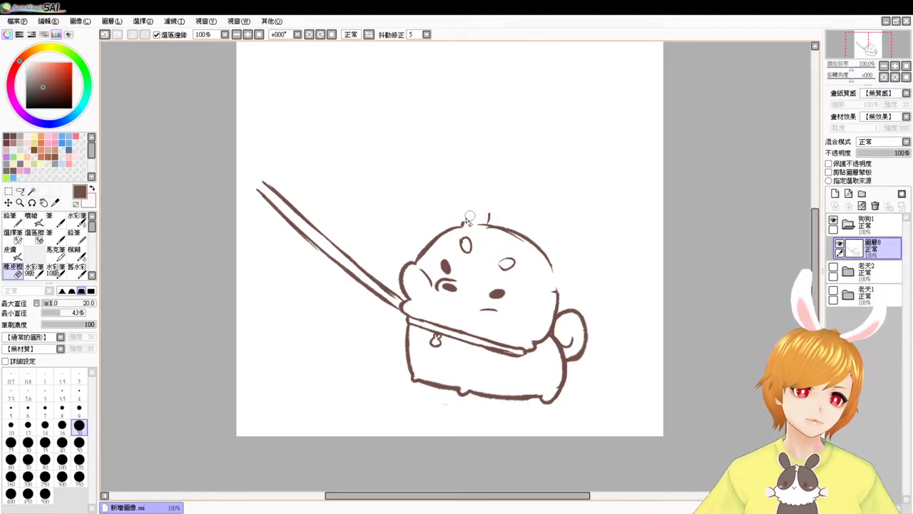
key("v")
mouse_move(458, 226)
left_mouse_down()
mouse_move(484, 199)
mouse_move(488, 226)
left_mouse_up()
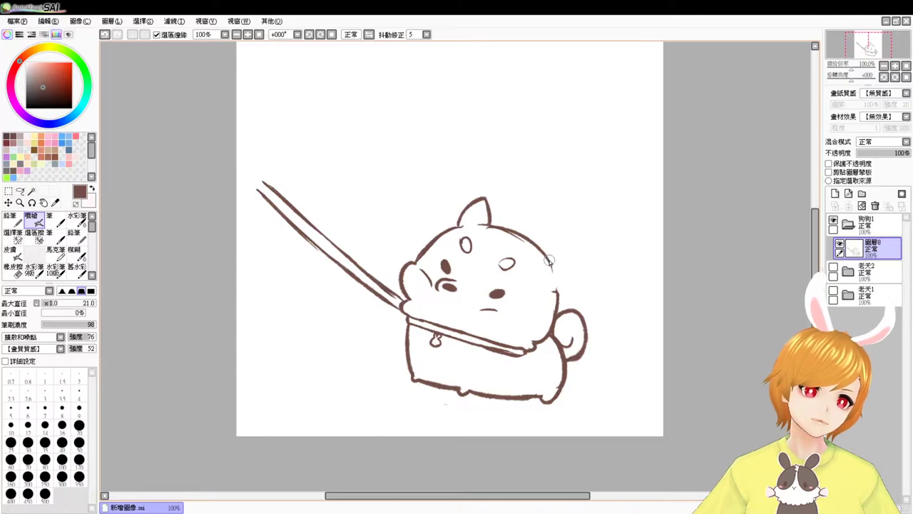
left_click_drag(570, 245, 565, 291)
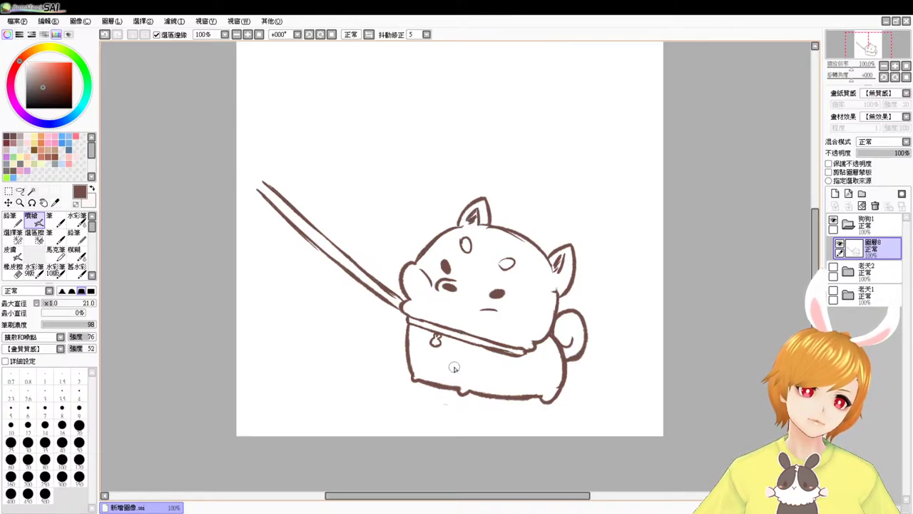
Redraw the small rounded feet along the body's lower edge and close off the outer end of the leash
key("e")
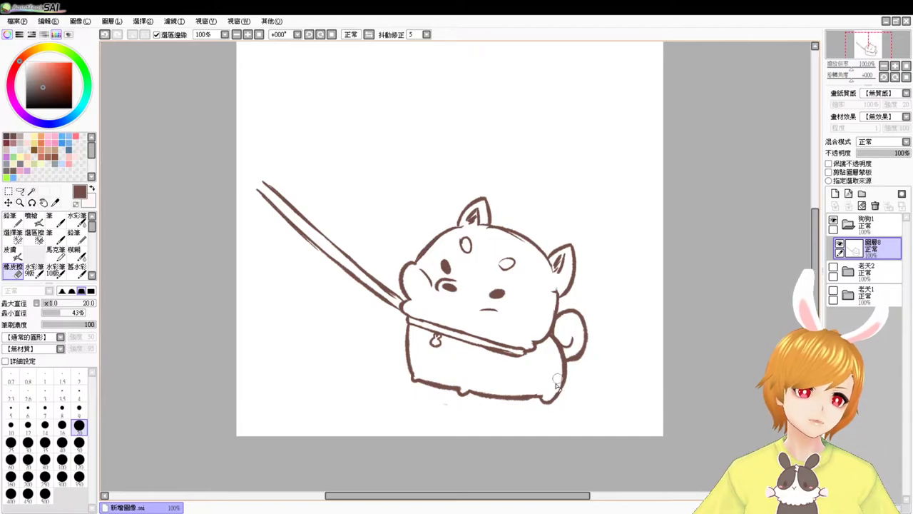
key("e")
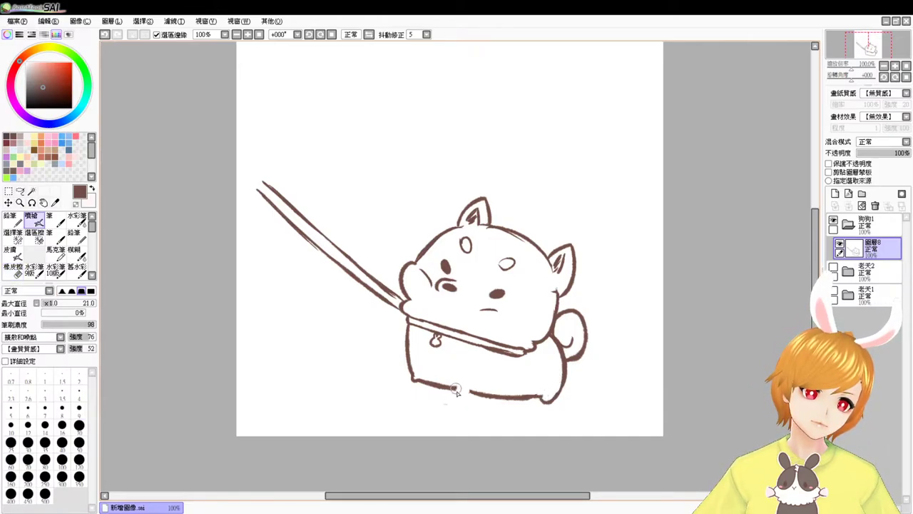
key("e")
key("e")
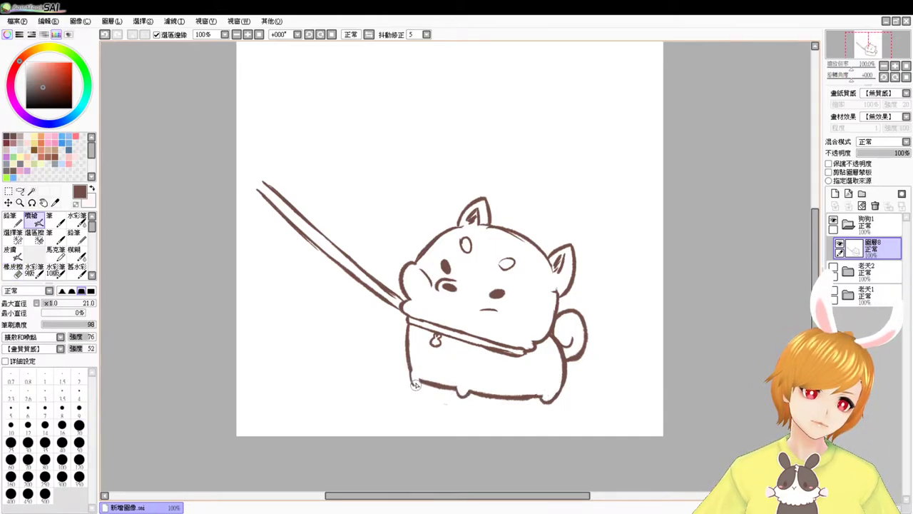
key("e")
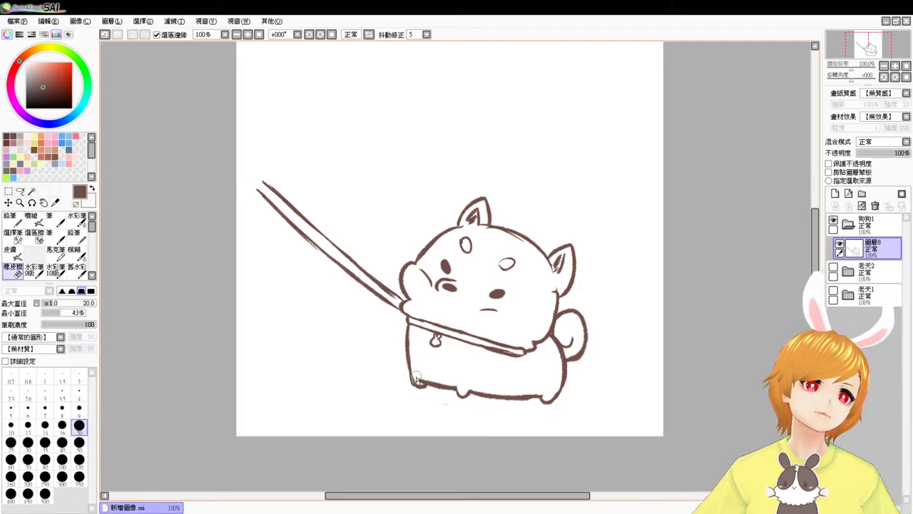
key("e")
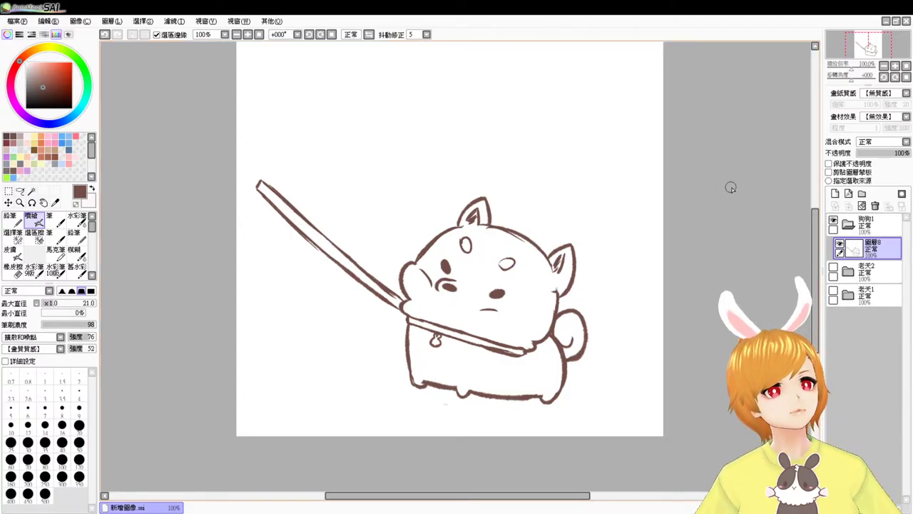
Sketch a bear's head with round ears, eyebrows, eyes, nose and a smiling mouth in the empty space above the leash
left_click_drag(340, 86, 333, 124)
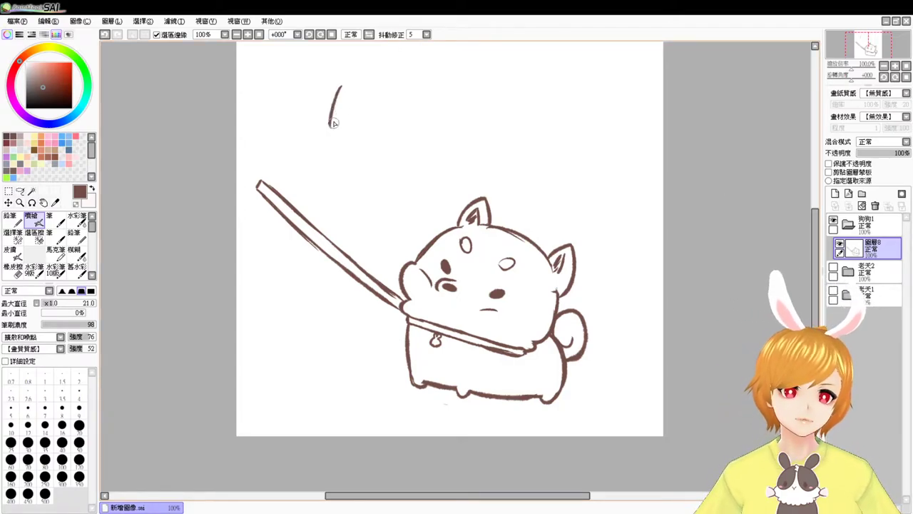
key("ctrl+z")
mouse_move(347, 83)
left_mouse_down()
mouse_move(335, 123)
mouse_move(347, 162)
left_mouse_up()
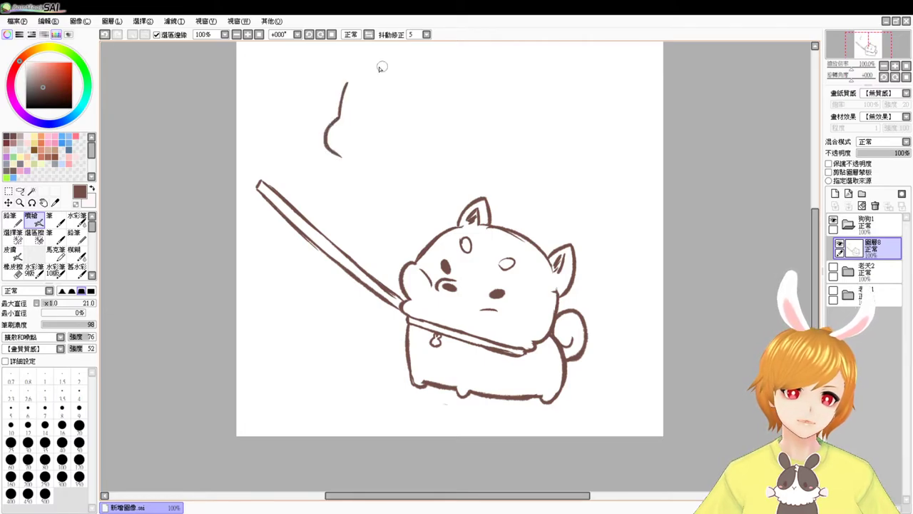
mouse_move(358, 69)
left_mouse_down()
mouse_move(412, 72)
mouse_move(433, 156)
left_mouse_up()
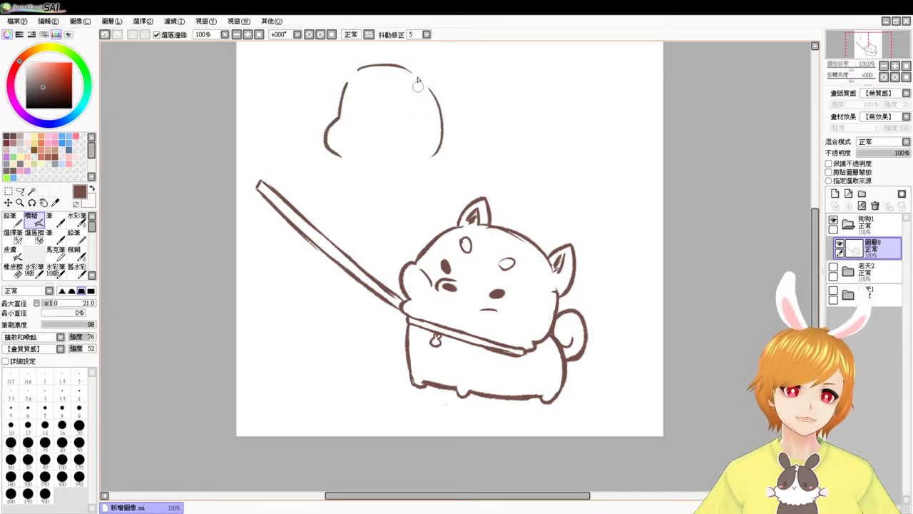
left_click_drag(410, 62, 413, 75)
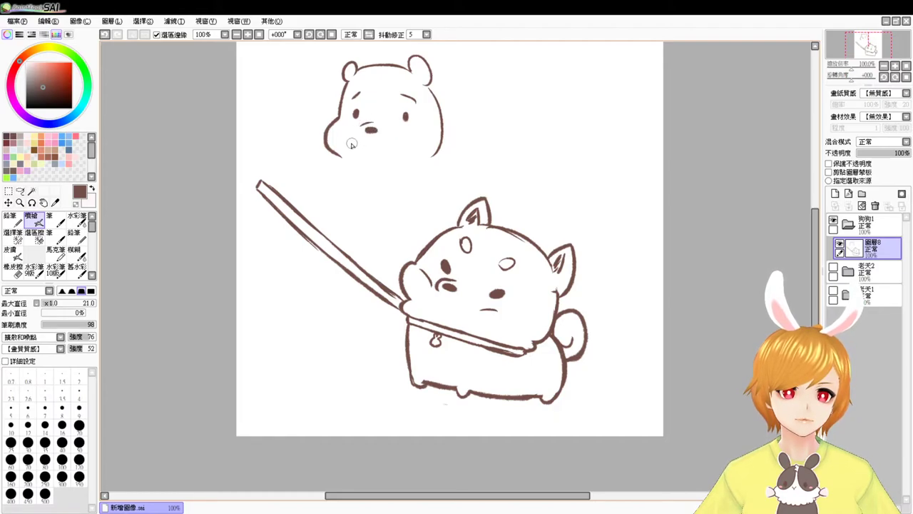
left_click_drag(351, 142, 400, 150)
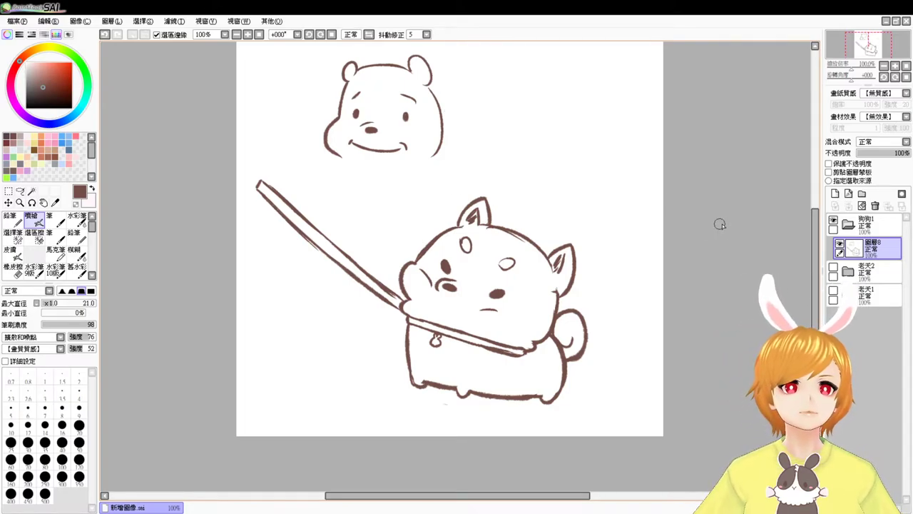
Undo all strokes of the bear's head above the leash
key("ctrl+z")
key("ctrl+z")
key("ctrl+z")
key("ctrl+z")
key("ctrl+z")
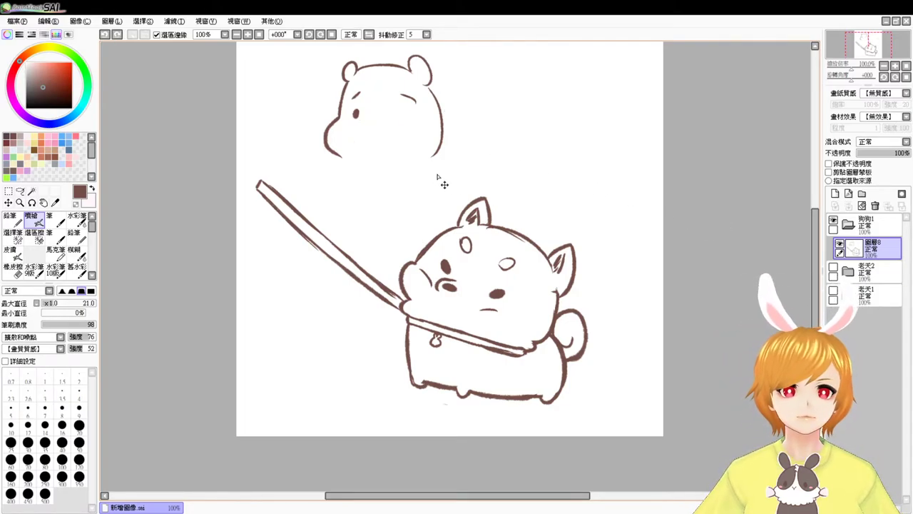
key("ctrl+z")
key("ctrl+z")
key("ctrl+z")
key("ctrl+z")
key("ctrl+z")
key("ctrl+z")
key("ctrl+z")
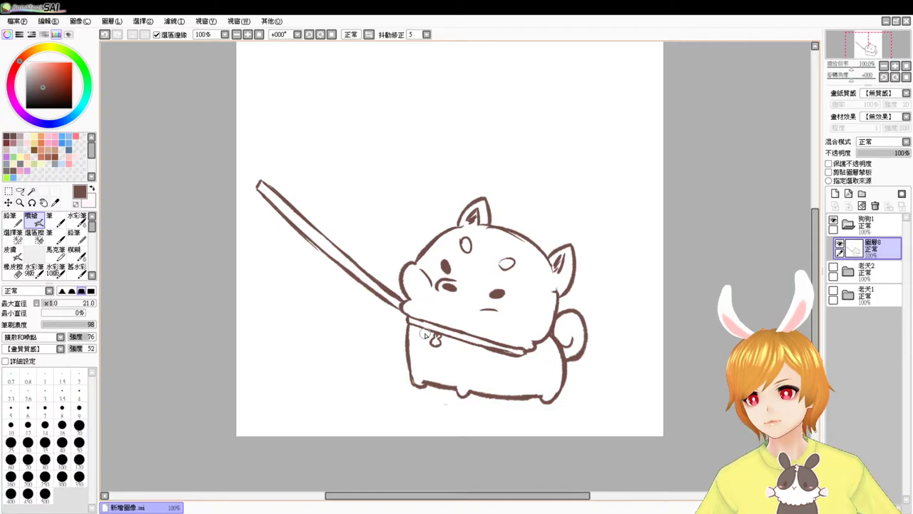
Add a new layer below the sketch in the 狗狗1 group and lower sketch layer 圖層8's opacity to about 24%
left_click_drag(881, 246, 884, 274)
left_click(836, 194)
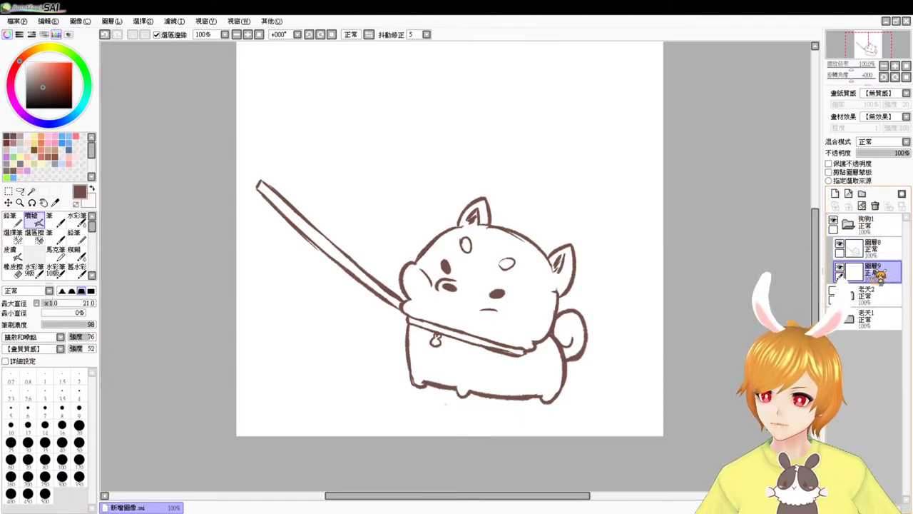
left_click(883, 254)
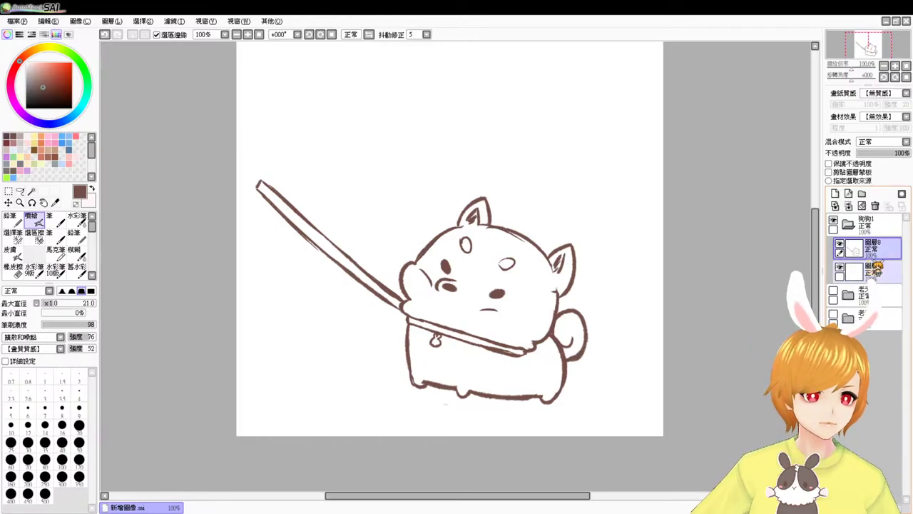
key("Page_Up")
left_click_drag(904, 152, 870, 153)
On layer 圖層9, trace the dog's bulging cheek and the small curve beneath it over the faded sketch
left_click(864, 274)
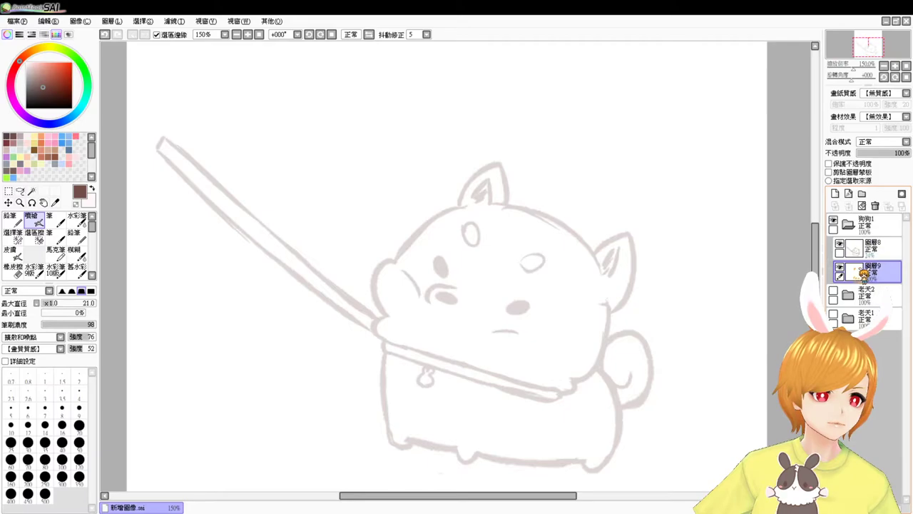
mouse_move(397, 261)
left_mouse_down()
mouse_move(378, 273)
mouse_move(393, 307)
left_mouse_up()
key("ctrl+z")
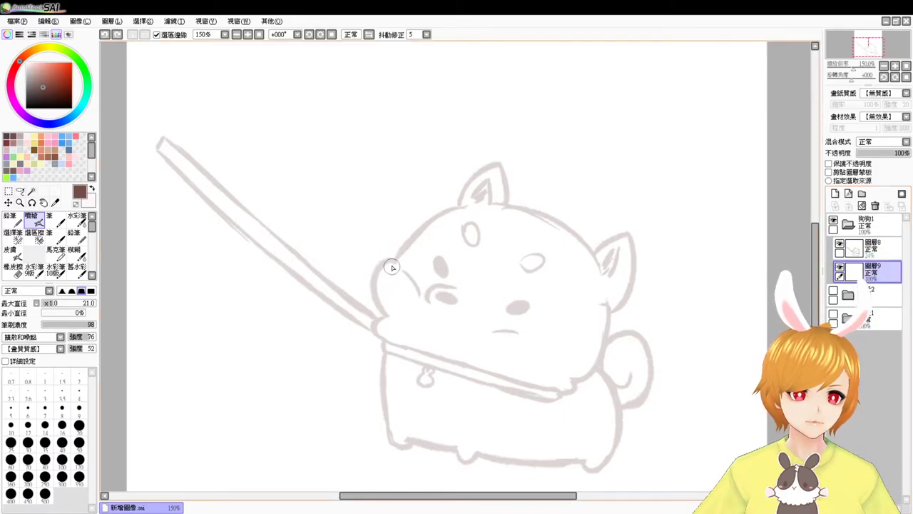
left_click_drag(385, 264, 385, 317)
key("ctrl+z")
mouse_move(396, 267)
left_mouse_down()
mouse_move(368, 287)
mouse_move(385, 318)
left_mouse_up()
key("ctrl+z")
mouse_move(395, 263)
left_mouse_down()
mouse_move(381, 342)
mouse_move(396, 341)
left_mouse_up()
key("ctrl+z")
key("ctrl+z")
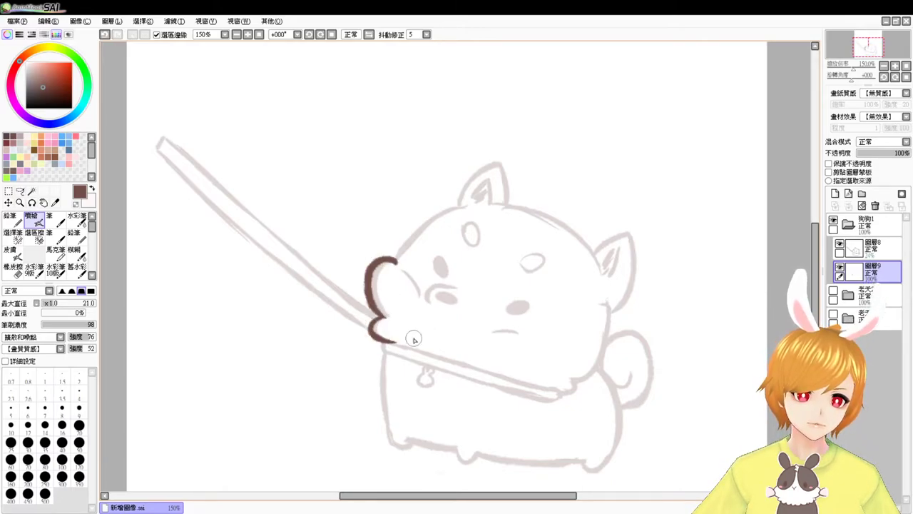
Trace the head outline from the cheek over the forehead and crown, leaving gaps for both ears
mouse_move(395, 263)
left_mouse_down()
mouse_move(420, 227)
mouse_move(468, 204)
left_mouse_up()
key("ctrl+z")
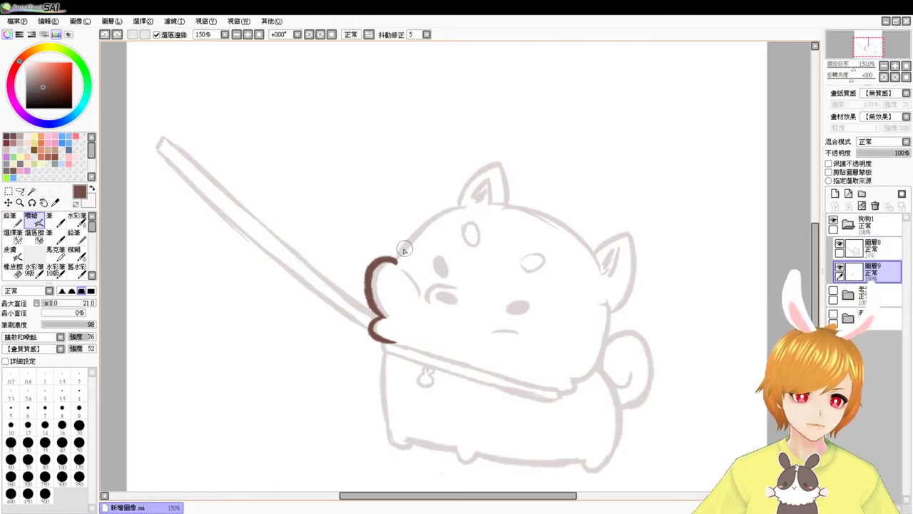
mouse_move(397, 261)
left_mouse_down()
mouse_move(426, 221)
mouse_move(570, 222)
mouse_move(603, 271)
left_mouse_up()
key("ctrl+z")
mouse_move(482, 205)
left_mouse_down()
mouse_move(541, 211)
mouse_move(597, 253)
left_mouse_up()
key("ctrl+z")
mouse_move(495, 207)
left_mouse_down()
mouse_move(569, 233)
mouse_move(605, 275)
left_mouse_up()
key("ctrl+z")
left_click_drag(487, 202, 603, 275)
key("ctrl+z")
Trace the back of the head from below the rear ear down to the small tuft at the collar's back end
mouse_move(485, 202)
left_mouse_down()
mouse_move(597, 263)
mouse_move(568, 381)
left_mouse_up()
key("ctrl+z")
left_click_drag(603, 300, 560, 378)
key("ctrl+z")
mouse_move(604, 302)
left_mouse_down()
mouse_move(578, 382)
mouse_move(572, 377)
mouse_move(555, 394)
left_mouse_up()
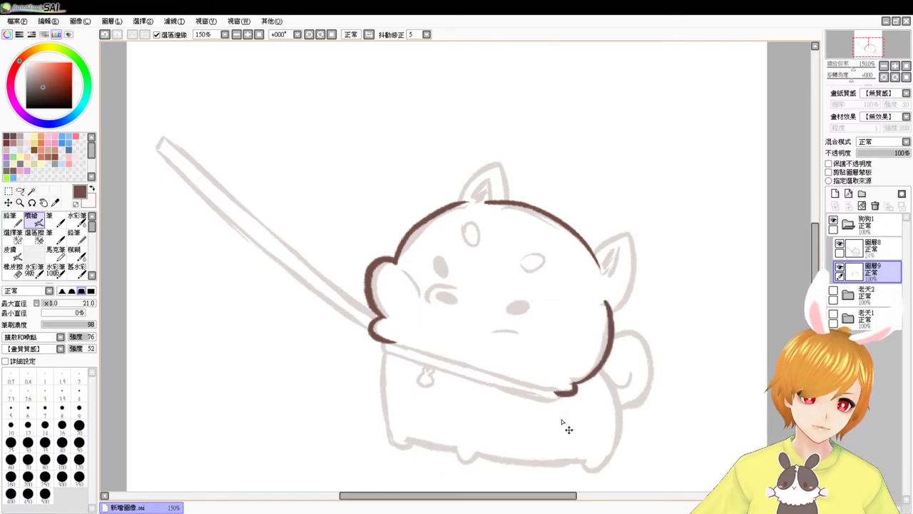
Draw the short front end of the collar just below the cheek
scroll(563, 426, "up", 1)
left_click_drag(543, 290, 444, 206)
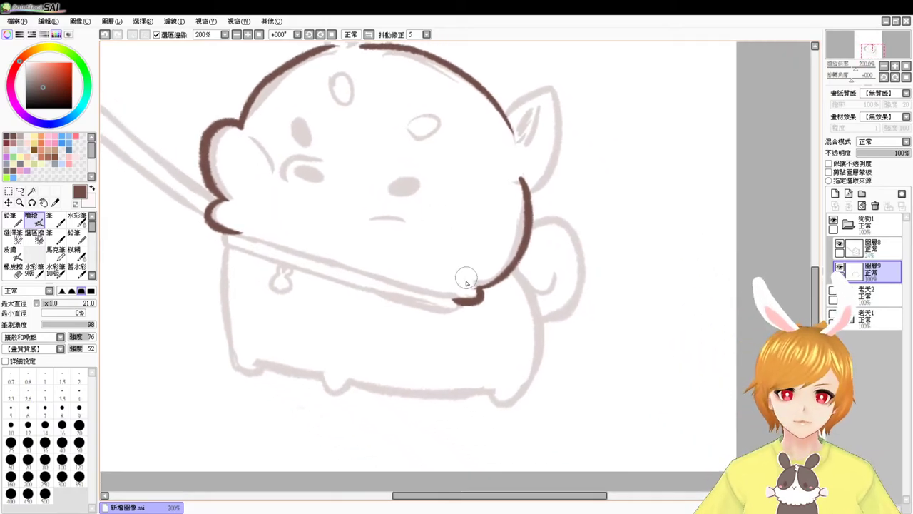
key("e")
key("b")
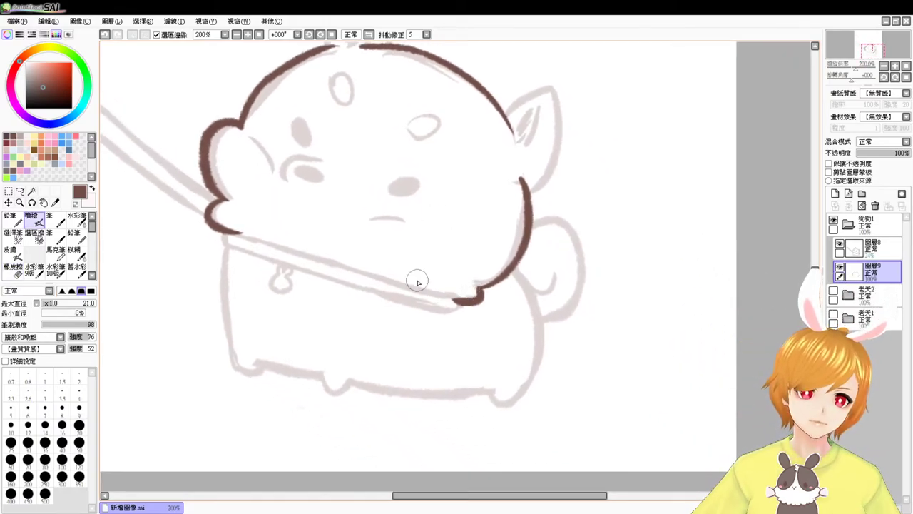
left_click_drag(229, 233, 243, 235)
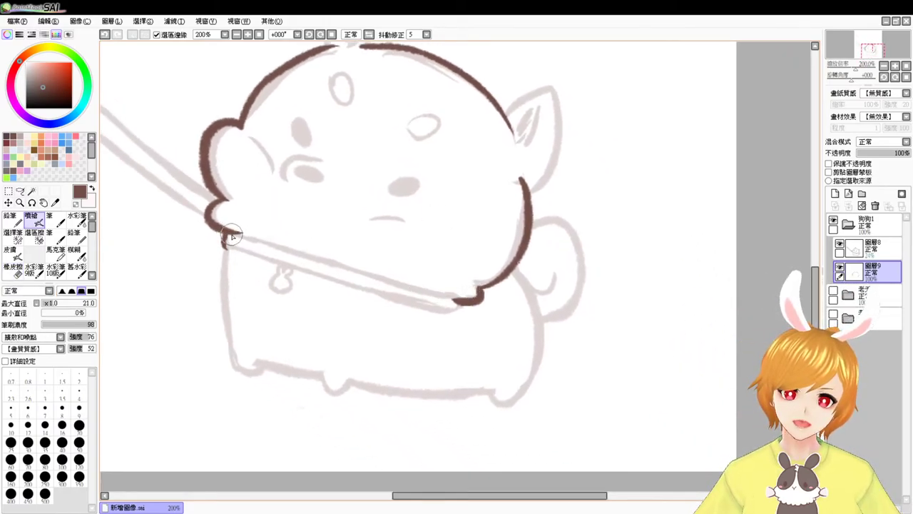
Rotate the canvas view to about 95° and trace the collar's upper edge from the cheek to the back of the head
left_click_drag(606, 247, 428, 360)
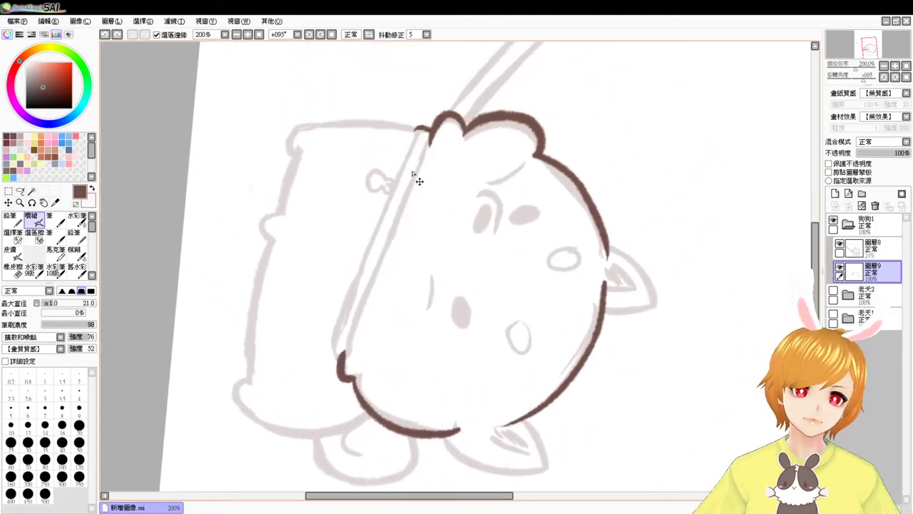
left_click_drag(426, 146, 355, 358)
key("ctrl+z")
left_click_drag(428, 137, 354, 358)
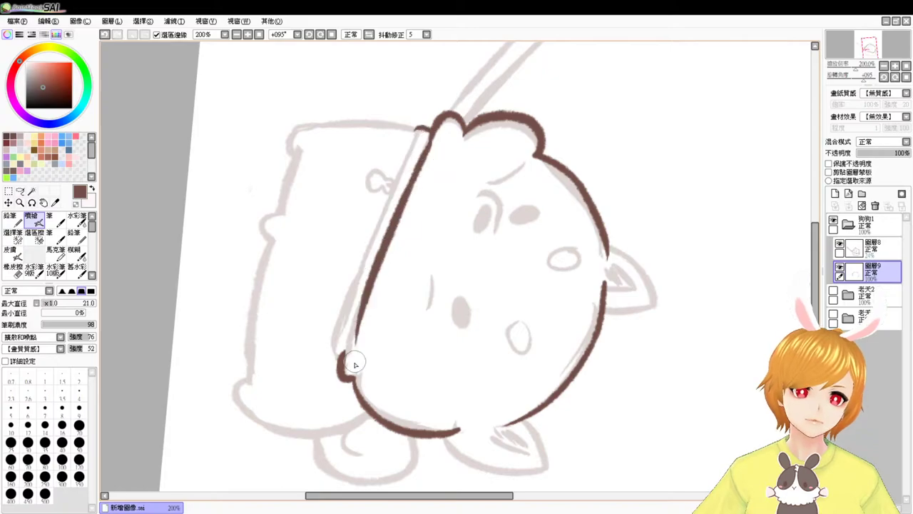
key("ctrl+z")
key("ctrl+y")
key("ctrl+z")
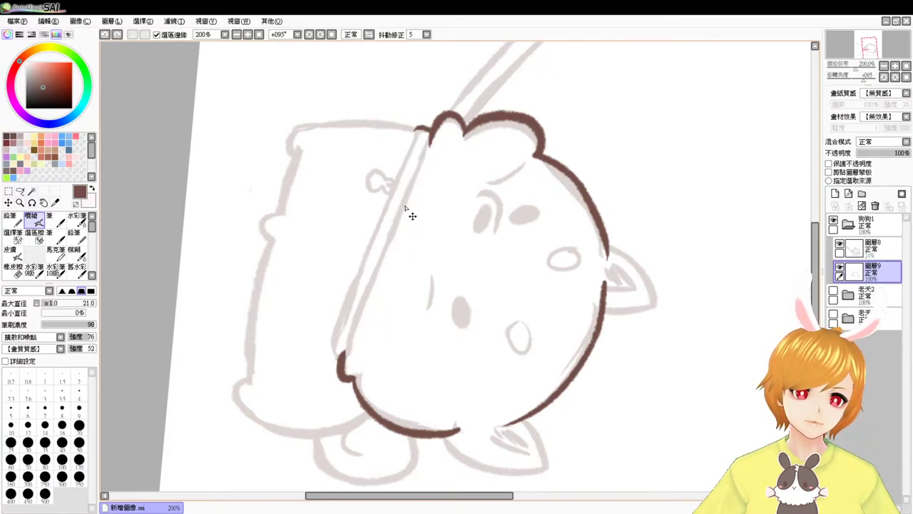
mouse_move(428, 140)
left_mouse_down()
mouse_move(346, 355)
mouse_move(352, 318)
left_mouse_up()
key("ctrl+z")
left_click_drag(345, 356, 351, 319)
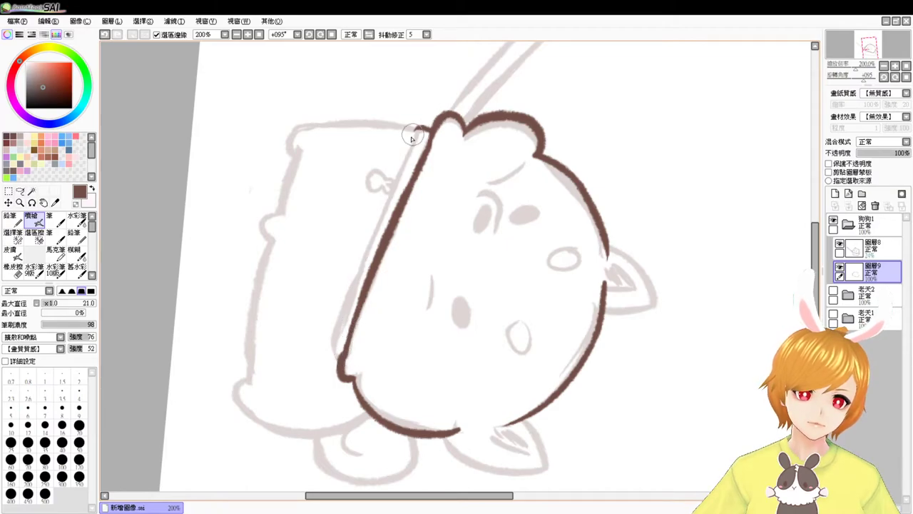
Trace the collar's lower edge from its front end to the tuft at the back of the head
left_click_drag(419, 131, 356, 244)
key("ctrl+z")
left_click_drag(421, 129, 356, 280)
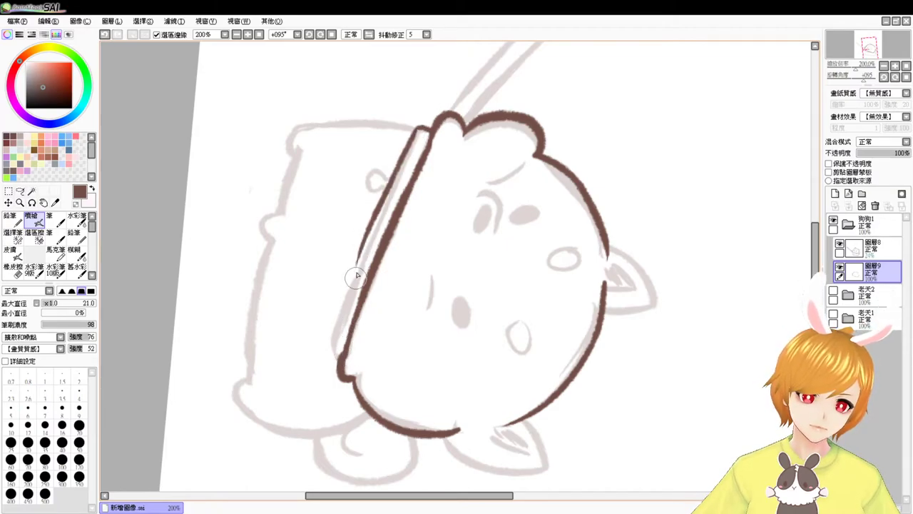
left_click_drag(363, 243, 328, 364)
key("ctrl+z")
left_click_drag(374, 221, 317, 379)
key("ctrl+z")
left_click_drag(373, 226, 330, 356)
key("ctrl+z")
mouse_move(374, 223)
left_mouse_down()
mouse_move(337, 314)
mouse_move(332, 360)
left_mouse_up()
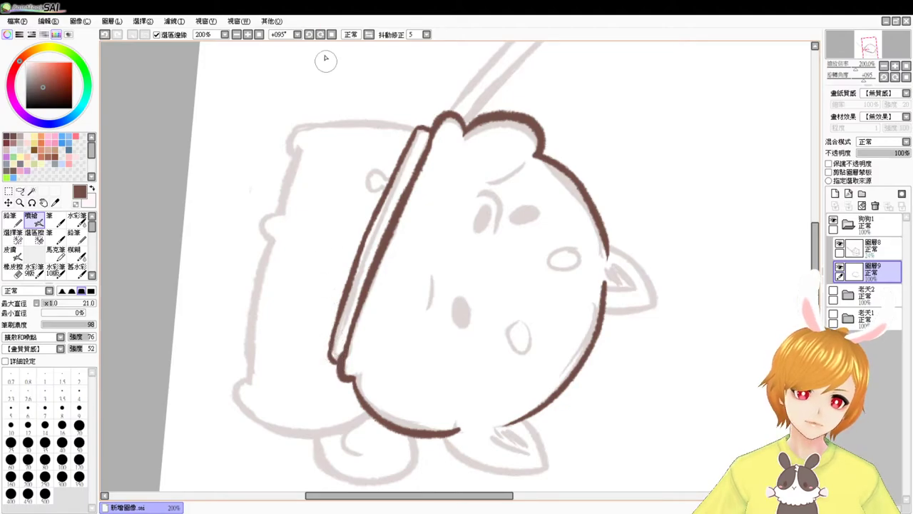
Reset the canvas rotation to 0° and trace the left ear's outline and inner ear shape
left_click(259, 34)
scroll(281, 82, "up", 3)
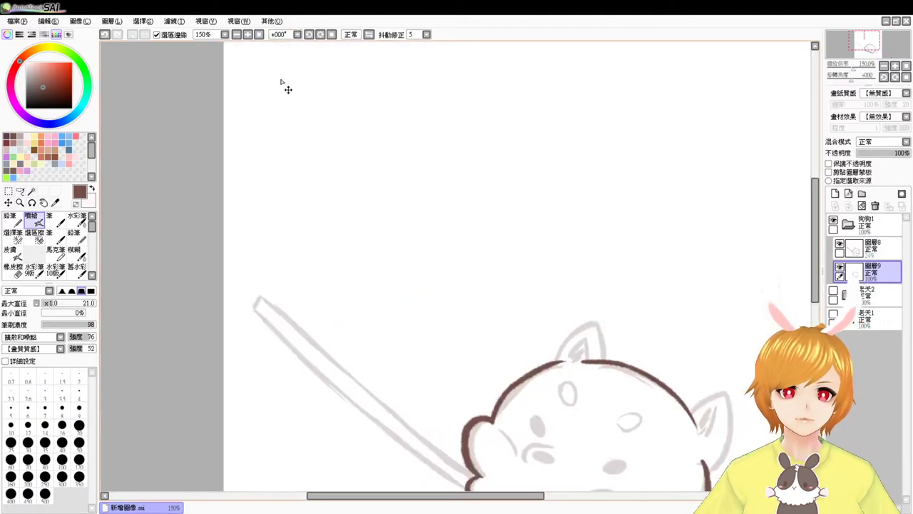
left_click_drag(491, 258, 215, 37)
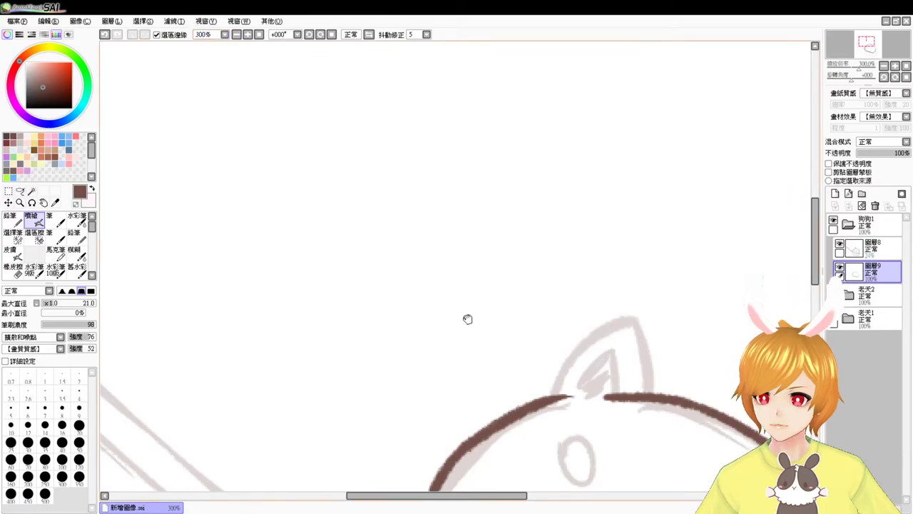
left_click_drag(473, 318, 259, 154)
left_click_drag(306, 219, 375, 137)
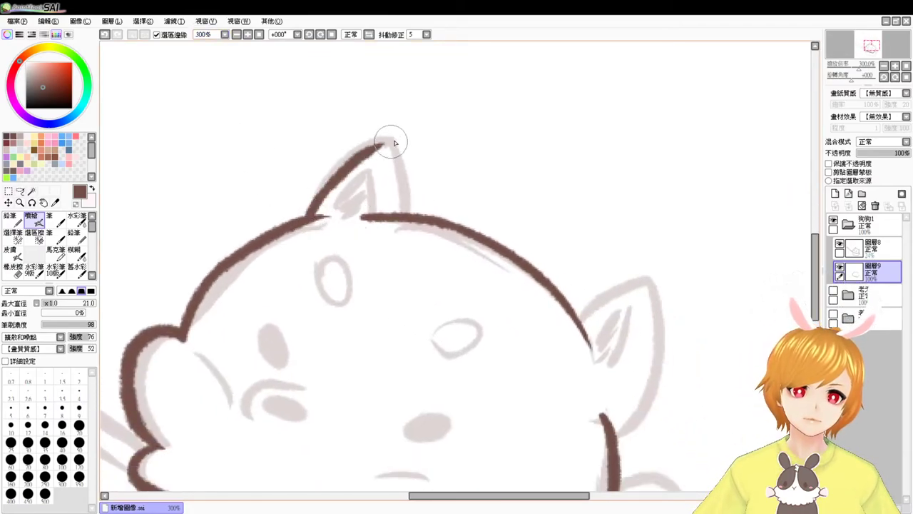
key("ctrl+z")
mouse_move(305, 214)
left_mouse_down()
mouse_move(358, 153)
mouse_move(404, 138)
mouse_move(391, 139)
mouse_move(408, 196)
left_mouse_up()
key("ctrl+z")
left_click_drag(393, 137, 409, 214)
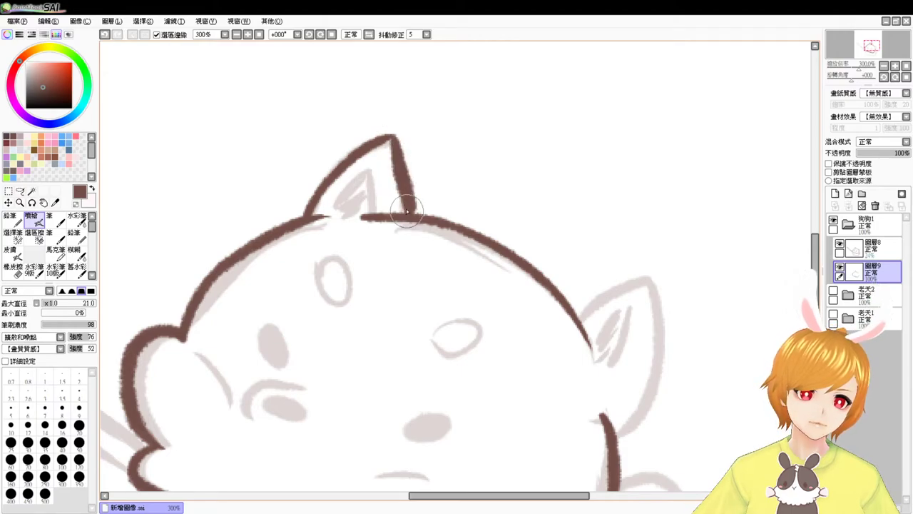
key("ctrl+z")
left_click_drag(392, 136, 410, 216)
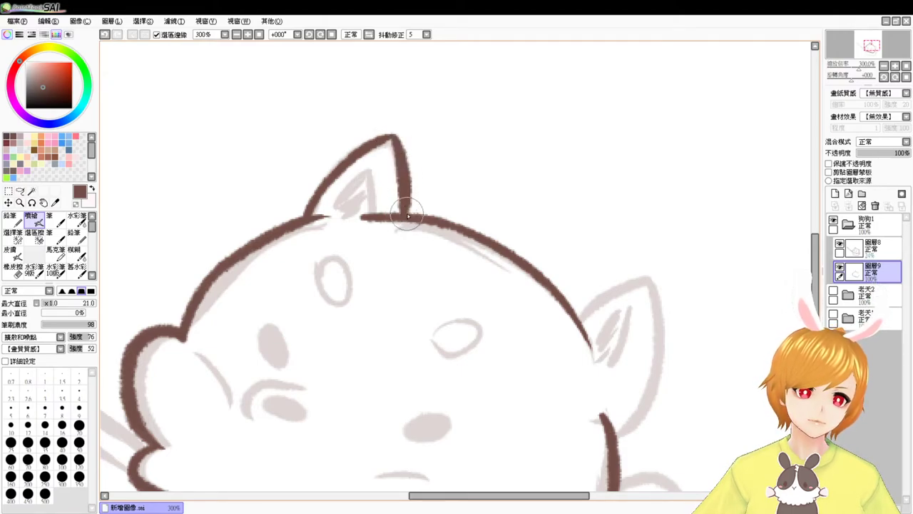
mouse_move(338, 207)
left_mouse_down()
mouse_move(364, 176)
mouse_move(369, 216)
mouse_move(336, 205)
mouse_move(328, 220)
mouse_move(380, 221)
mouse_move(334, 214)
mouse_move(367, 217)
mouse_move(355, 188)
mouse_move(371, 217)
left_mouse_up()
key("ctrl+z")
Trace the outline of the right ear from the crown over the tip down to the back of the head
mouse_move(572, 338)
left_mouse_down()
mouse_move(451, 216)
mouse_move(486, 182)
mouse_move(544, 169)
mouse_move(530, 167)
mouse_move(508, 306)
left_mouse_up()
key("ctrl+z")
left_click_drag(526, 165, 519, 314)
key("ctrl+z")
left_click_drag(534, 164, 519, 309)
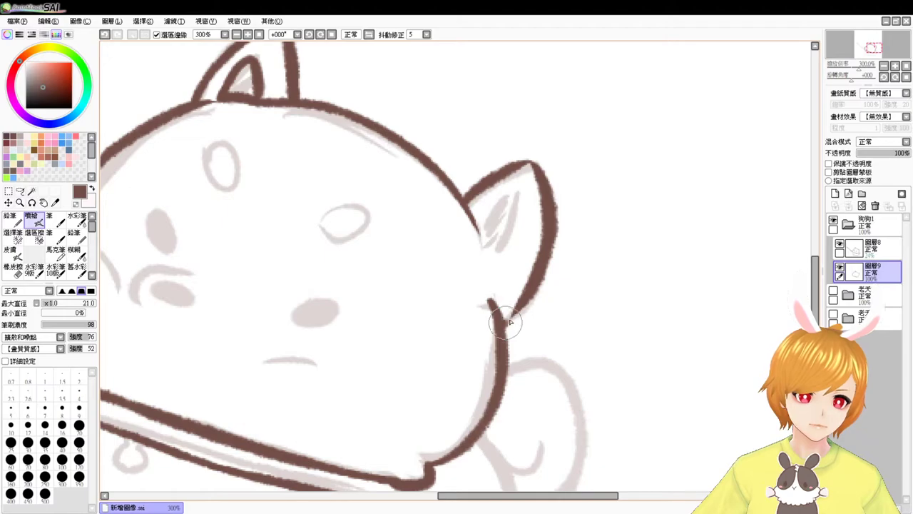
Draw the closed inner ear shape inside the right ear
left_click_drag(460, 204, 487, 259)
key("ctrl+z")
left_click_drag(462, 206, 484, 258)
mouse_move(475, 221)
left_mouse_down()
mouse_move(516, 190)
mouse_move(499, 258)
left_mouse_up()
left_click_drag(516, 213, 492, 270)
mouse_move(481, 235)
left_mouse_down()
mouse_move(490, 272)
mouse_move(479, 265)
mouse_move(521, 267)
mouse_move(532, 253)
mouse_move(527, 276)
mouse_move(562, 310)
left_mouse_up()
key("ctrl+z")
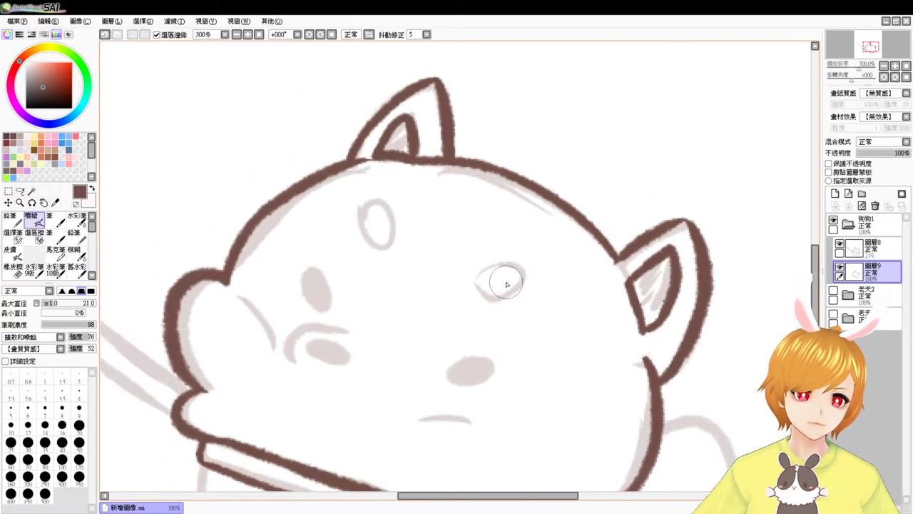
Erase the head line on both sides of the left ear's inner shape and redraw its short end by the ear's right edge
key("e")
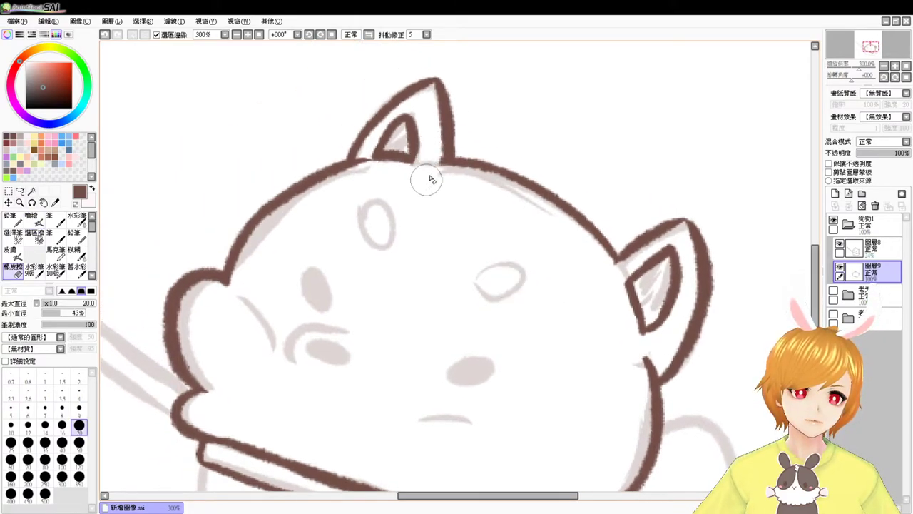
key("b")
left_click_drag(433, 161, 455, 164)
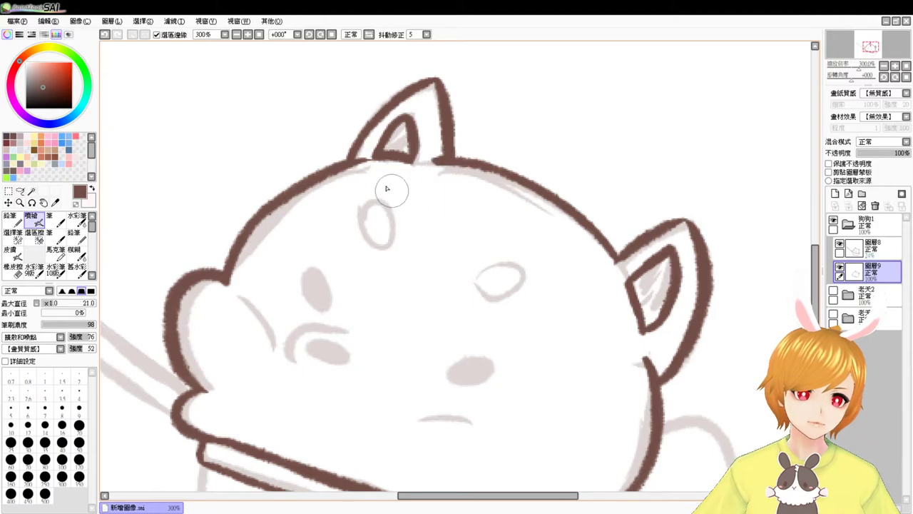
key("e")
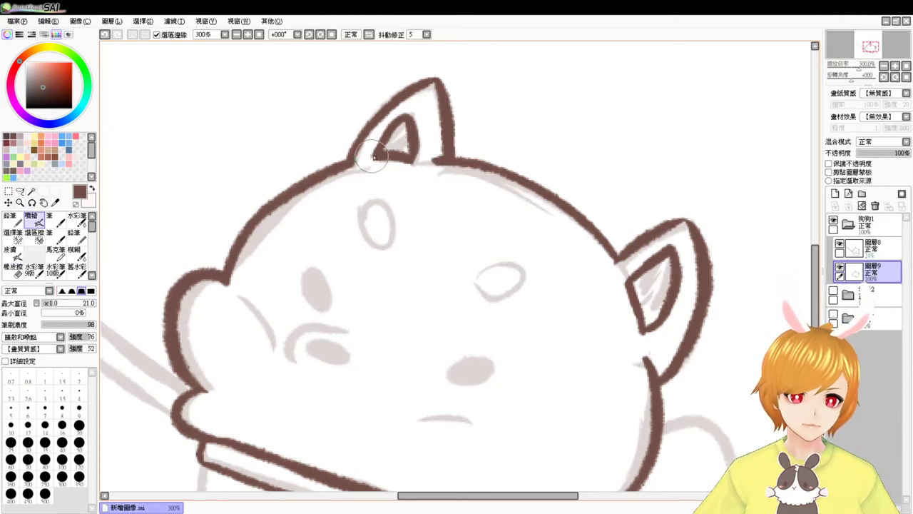
Trace the curved cheek line between the cheek fluff and the muzzle
left_click_drag(373, 230, 341, 178)
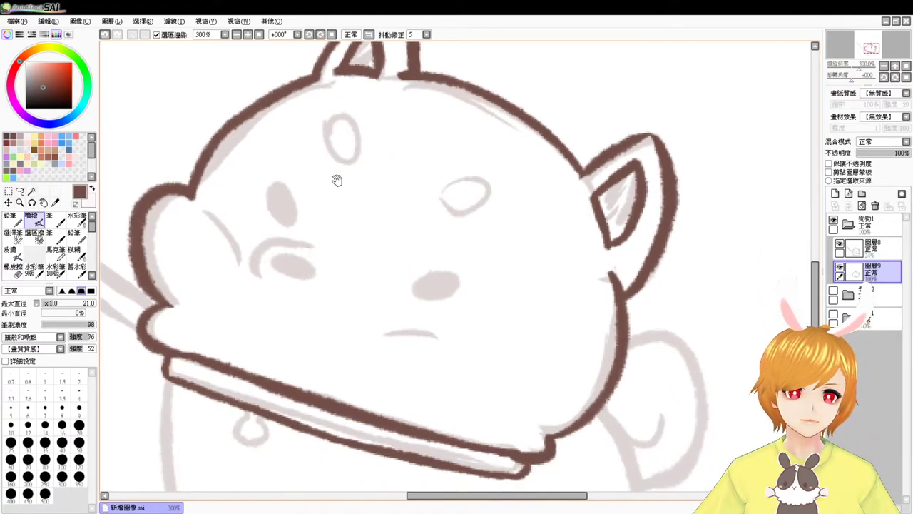
left_click_drag(213, 213, 247, 277)
key("ctrl+z")
left_click_drag(204, 209, 244, 279)
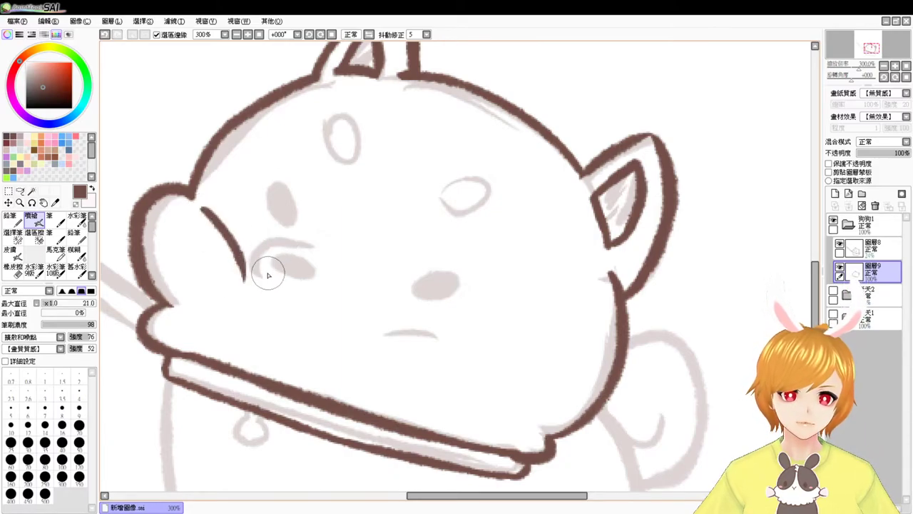
key("ctrl+z")
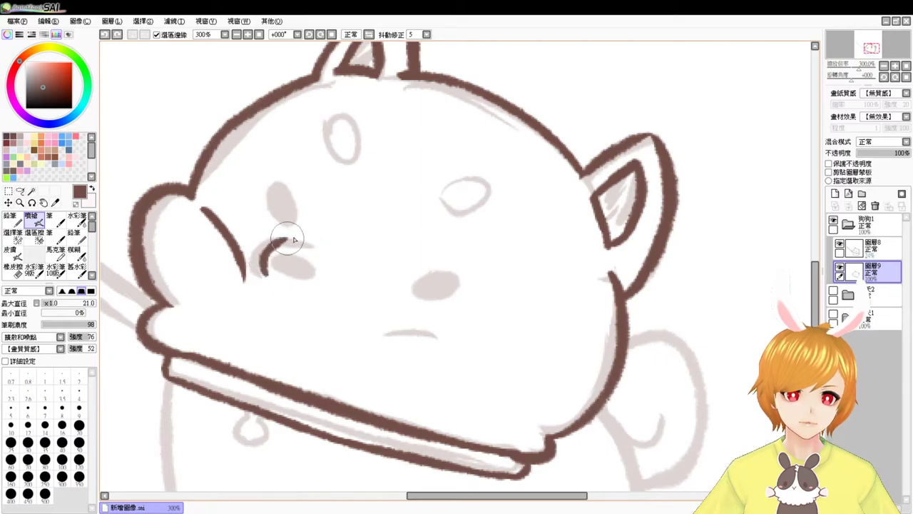
Trace the curved muzzle arc and fill in the oval nose beneath it
mouse_move(277, 240)
left_mouse_down()
mouse_move(318, 253)
mouse_move(259, 277)
left_mouse_up()
key("ctrl+z")
key("ctrl+z")
mouse_move(278, 239)
left_mouse_down()
mouse_move(323, 249)
mouse_move(263, 257)
mouse_move(270, 284)
left_mouse_up()
key("ctrl+z")
key("ctrl+z")
mouse_move(277, 241)
left_mouse_down()
mouse_move(301, 240)
mouse_move(321, 256)
mouse_move(299, 268)
left_mouse_up()
Draw both filled oval eyes and outline the two oval brow marks above them
left_click_drag(276, 187, 285, 207)
mouse_move(421, 284)
left_mouse_down()
mouse_move(418, 268)
mouse_move(428, 290)
mouse_move(429, 282)
left_mouse_up()
key("ctrl+z")
mouse_move(325, 144)
left_mouse_down()
mouse_move(355, 131)
mouse_move(338, 161)
mouse_move(331, 128)
mouse_move(358, 147)
mouse_move(333, 152)
left_mouse_up()
key("ctrl+z")
mouse_move(462, 179)
left_mouse_down()
mouse_move(458, 197)
mouse_move(444, 204)
mouse_move(489, 190)
mouse_move(460, 210)
mouse_move(446, 207)
mouse_move(485, 191)
mouse_move(457, 207)
mouse_move(459, 184)
mouse_move(447, 204)
mouse_move(457, 186)
left_mouse_up()
key("ctrl+z")
key("ctrl+z")
key("ctrl+z")
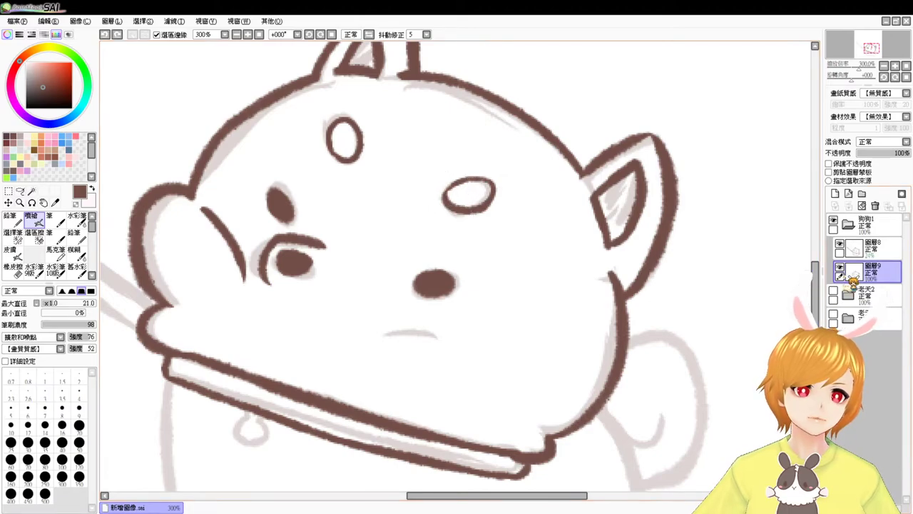
left_click(333, 34)
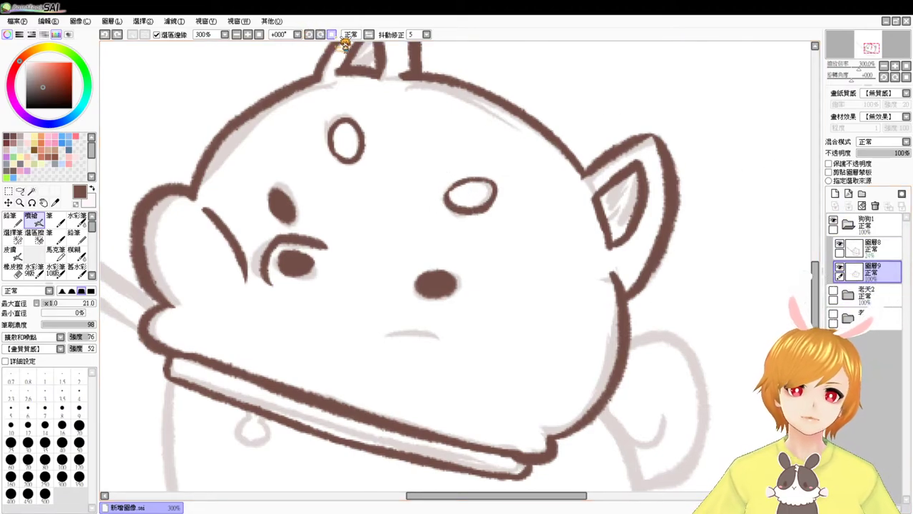
scroll(414, 266, "down", 4)
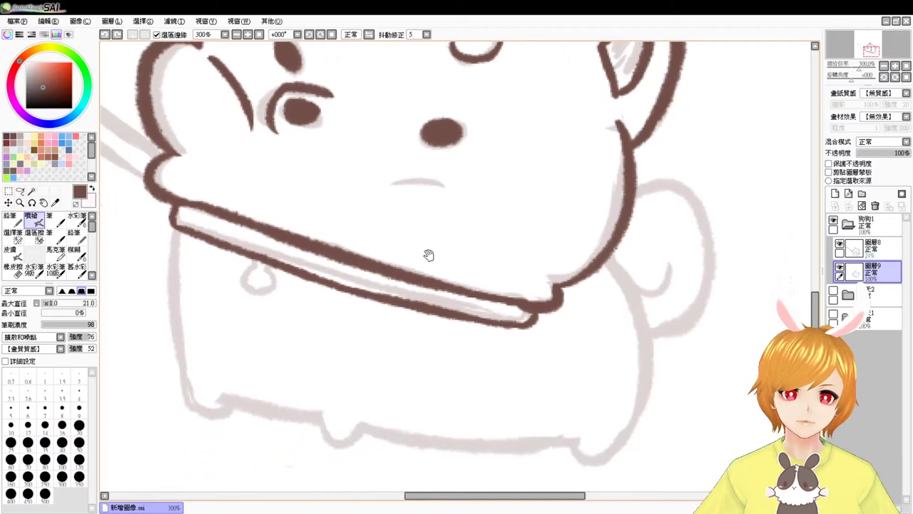
left_click_drag(414, 148, 460, 166)
key("ctrl+z")
left_click_drag(413, 146, 457, 159)
key("ctrl+z")
mouse_move(395, 185)
left_mouse_down()
mouse_move(448, 185)
mouse_move(460, 244)
left_mouse_up()
key("ctrl+z")
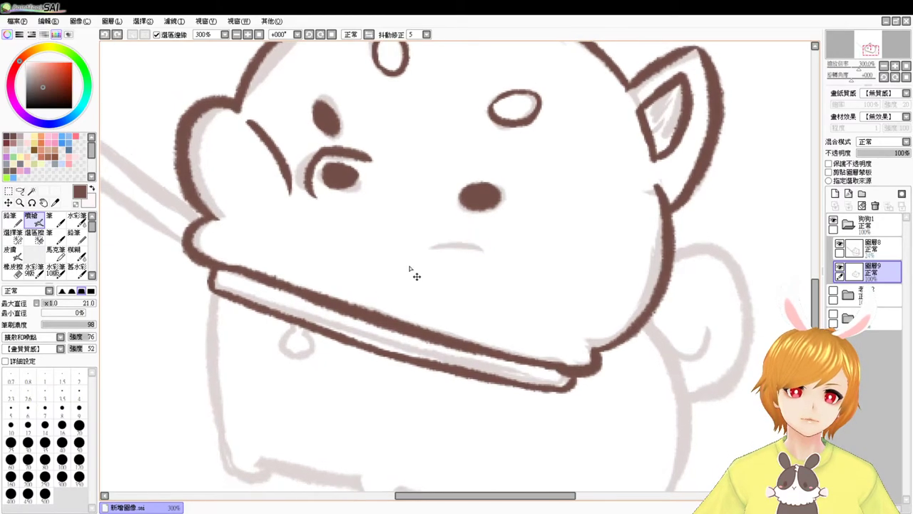
Trace the small charm hanging from the front part of the collar
left_click_drag(389, 292, 394, 252)
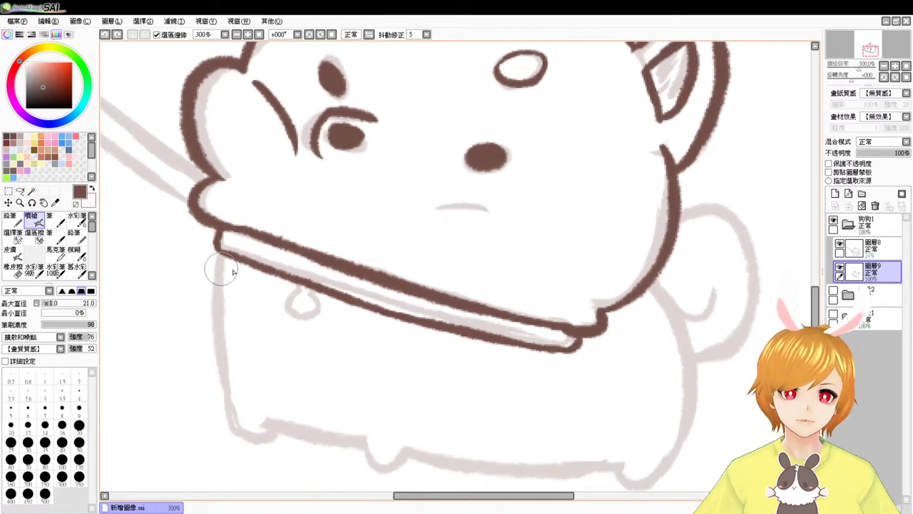
mouse_move(294, 285)
left_mouse_down()
mouse_move(320, 300)
mouse_move(284, 306)
mouse_move(320, 319)
mouse_move(314, 304)
mouse_move(295, 326)
mouse_move(287, 322)
mouse_move(307, 326)
mouse_move(324, 309)
mouse_move(313, 306)
mouse_move(301, 324)
mouse_move(313, 305)
mouse_move(301, 325)
left_mouse_up()
key("ctrl+z")
key("ctrl+z")
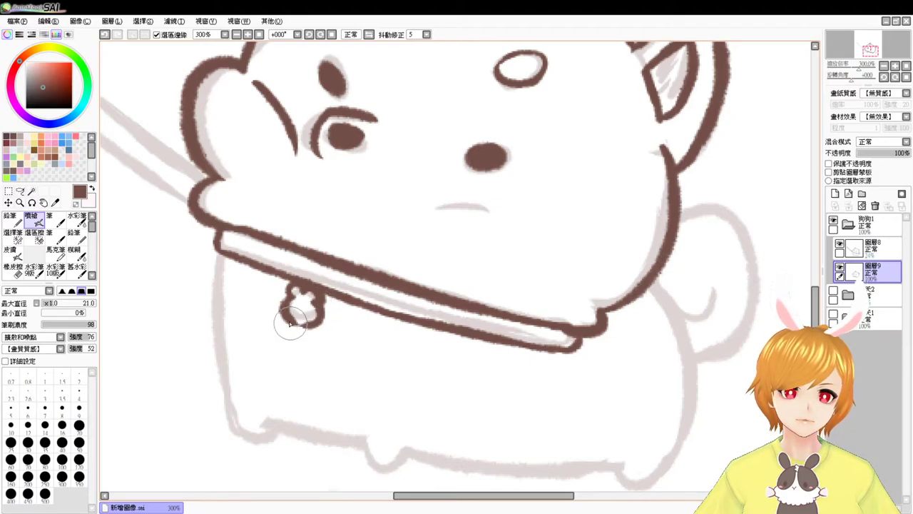
scroll(297, 356, "down", 1)
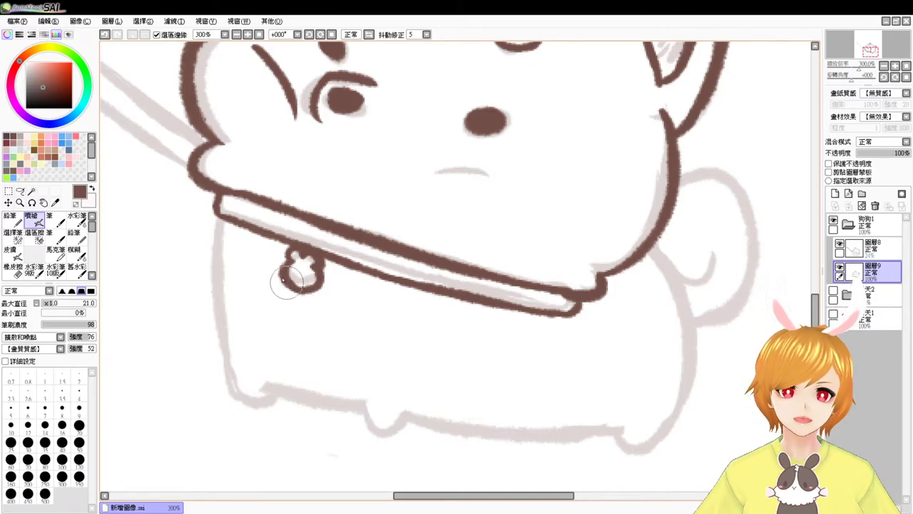
key("ctrl+z")
Trace the front of the body from the collar down to the front foot
mouse_move(218, 218)
left_mouse_down()
mouse_move(214, 293)
mouse_move(209, 278)
mouse_move(222, 363)
left_mouse_up()
key("ctrl+z")
mouse_move(217, 214)
left_mouse_down()
mouse_move(214, 286)
mouse_move(224, 371)
left_mouse_up()
key("ctrl+z")
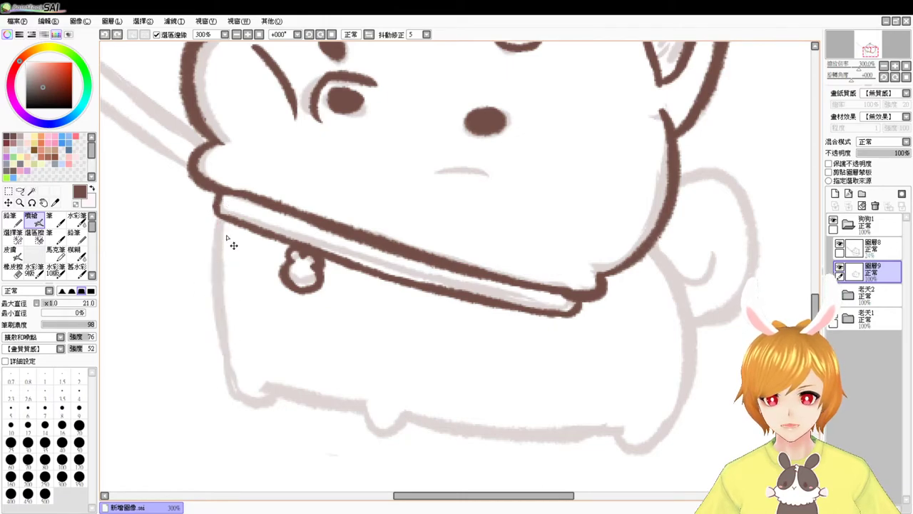
left_click_drag(217, 216, 214, 308)
key("ctrl+z")
left_click_drag(217, 216, 216, 281)
mouse_move(212, 248)
left_mouse_down()
mouse_move(216, 309)
mouse_move(239, 378)
left_mouse_up()
key("ctrl+z")
key("ctrl+z")
mouse_move(209, 248)
left_mouse_down()
mouse_move(212, 300)
mouse_move(243, 394)
left_mouse_up()
Trace the belly line from the front foot to the middle foot, including the middle foot's rounded shape
mouse_move(227, 363)
left_mouse_down()
mouse_move(251, 405)
mouse_move(283, 401)
mouse_move(256, 404)
mouse_move(284, 384)
mouse_move(266, 393)
mouse_move(373, 404)
left_mouse_up()
key("ctrl+z")
mouse_move(264, 386)
left_mouse_down()
mouse_move(381, 411)
mouse_move(275, 394)
mouse_move(264, 406)
mouse_move(414, 414)
left_mouse_up()
key("e")
key("e")
key("ctrl+z")
Trace the dog's back from below the head down to the hind foot
left_click_drag(639, 374, 544, 323)
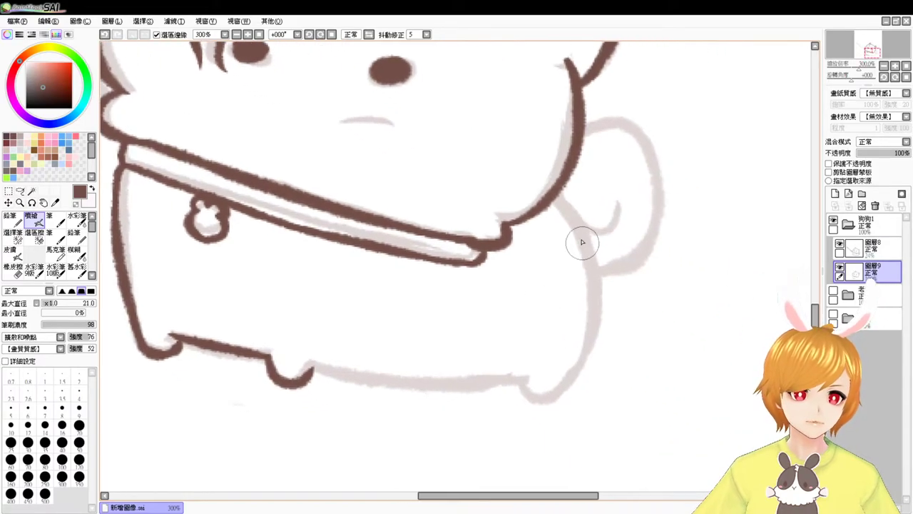
mouse_move(554, 202)
left_mouse_down()
mouse_move(595, 298)
mouse_move(559, 354)
mouse_move(571, 222)
mouse_move(553, 402)
left_mouse_up()
key("ctrl+z")
Trace the belly line from the middle foot to the hind leg and close the rounded hind foot
mouse_move(312, 367)
left_mouse_down()
mouse_move(361, 379)
mouse_move(505, 379)
left_mouse_up()
key("ctrl+z")
mouse_move(313, 370)
left_mouse_down()
mouse_move(457, 385)
mouse_move(510, 383)
left_mouse_up()
key("ctrl+z")
left_click_drag(308, 365, 507, 381)
key("ctrl+z")
mouse_move(316, 363)
left_mouse_down()
mouse_move(526, 381)
mouse_move(401, 385)
left_mouse_up()
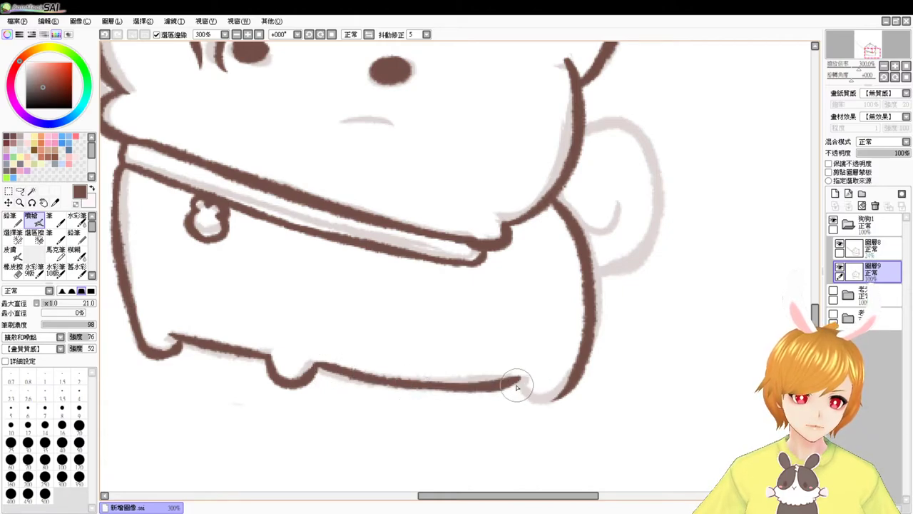
key("ctrl+z")
left_click_drag(519, 381, 570, 386)
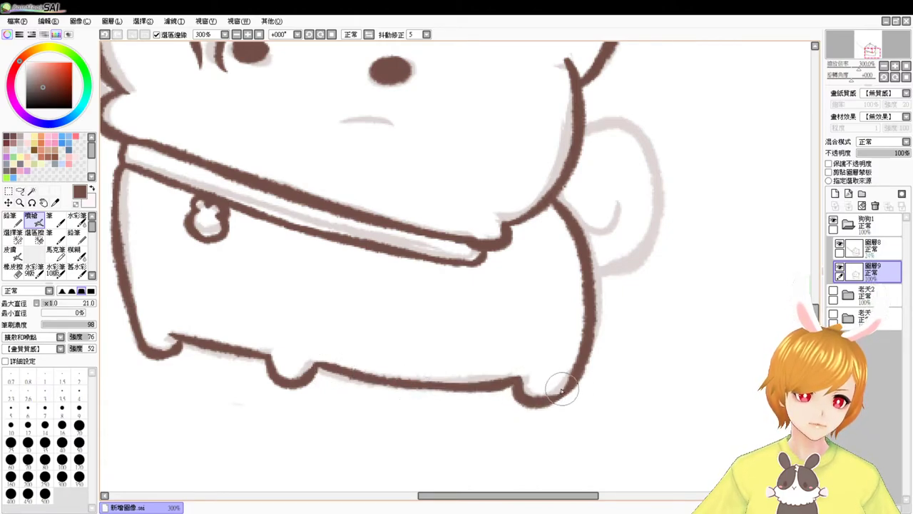
Trace the curled tail's outer outline and the small curl inside it
left_click_drag(632, 247, 585, 352)
mouse_move(535, 233)
left_mouse_down()
mouse_move(591, 226)
mouse_move(547, 356)
mouse_move(557, 376)
mouse_move(583, 357)
left_mouse_up()
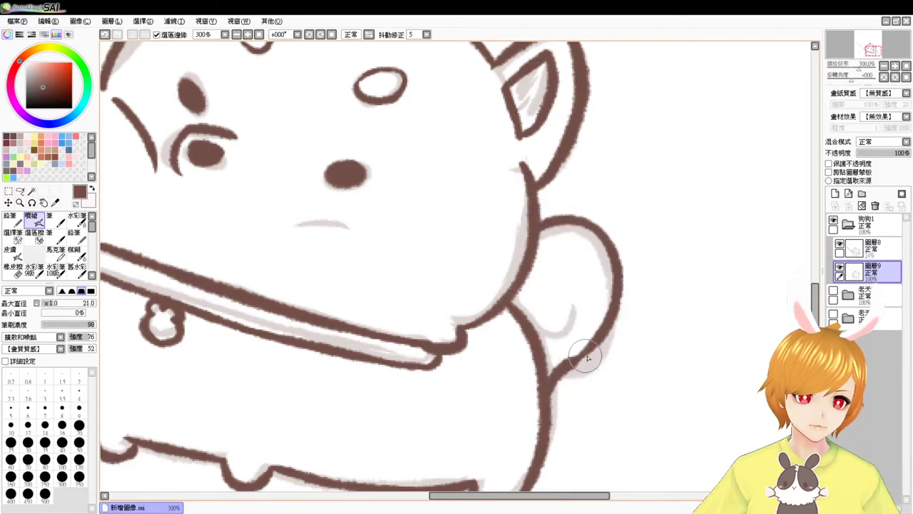
left_click_drag(532, 329, 572, 312)
key("ctrl+z")
mouse_move(535, 334)
left_mouse_down()
mouse_move(573, 312)
mouse_move(564, 326)
mouse_move(591, 326)
mouse_move(631, 355)
left_mouse_up()
left_click_drag(550, 193, 518, 322)
Move line art layer 圖層9 above sketch layer 圖層8 and hide 圖層8
left_click(259, 35)
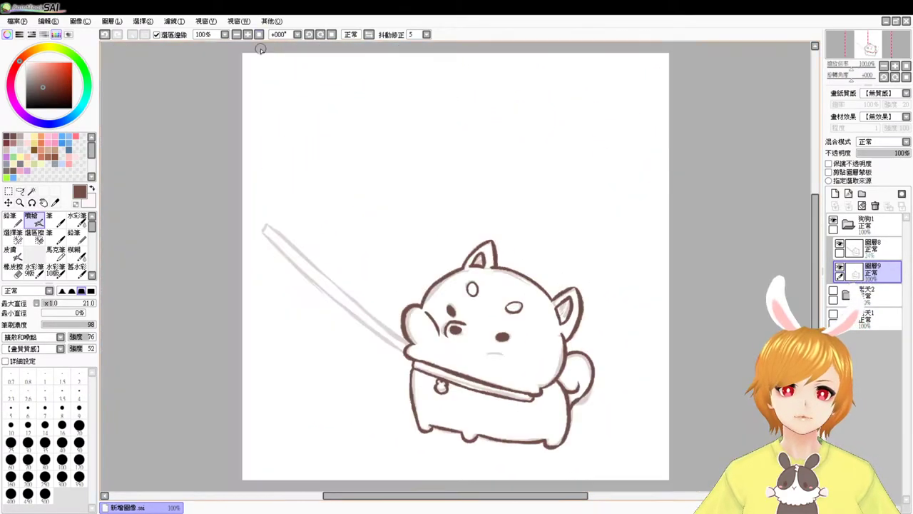
left_click(839, 267)
left_click(839, 267)
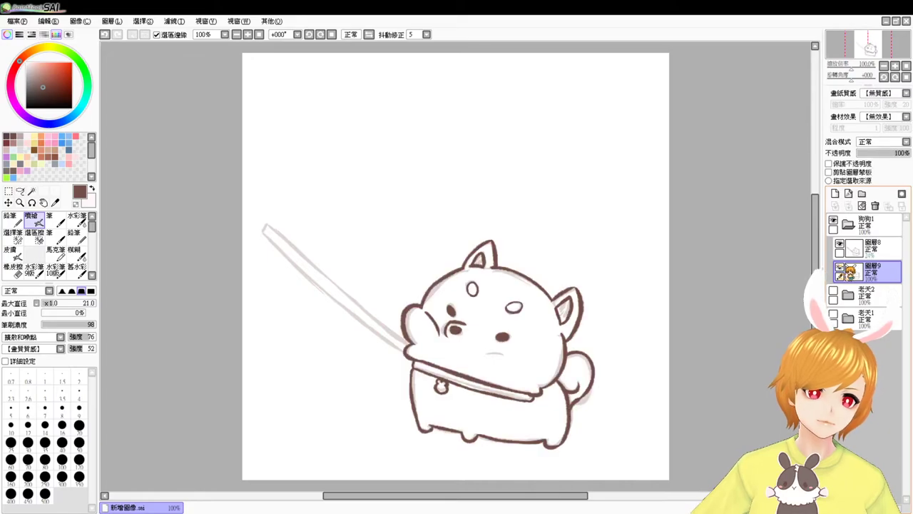
left_click(839, 245)
left_click(841, 246)
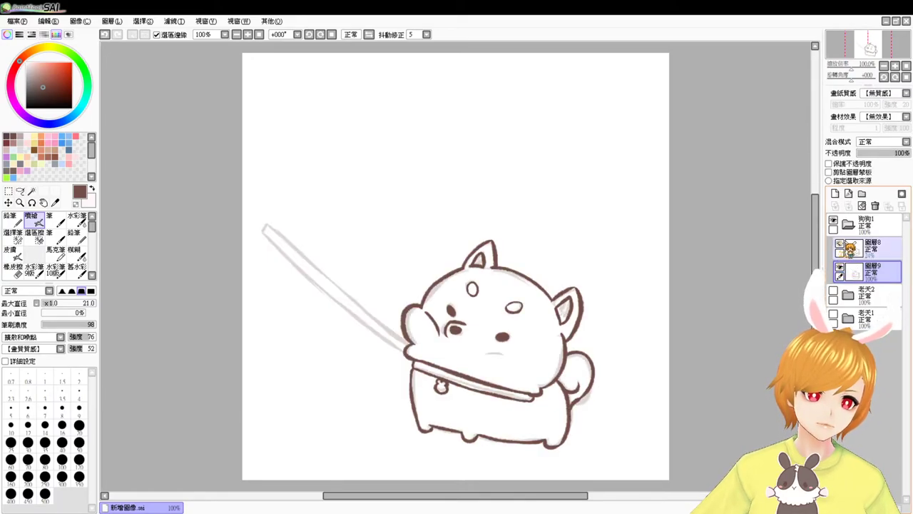
left_click(841, 244)
left_click_drag(856, 267, 863, 245)
left_click(839, 267)
left_click(840, 268)
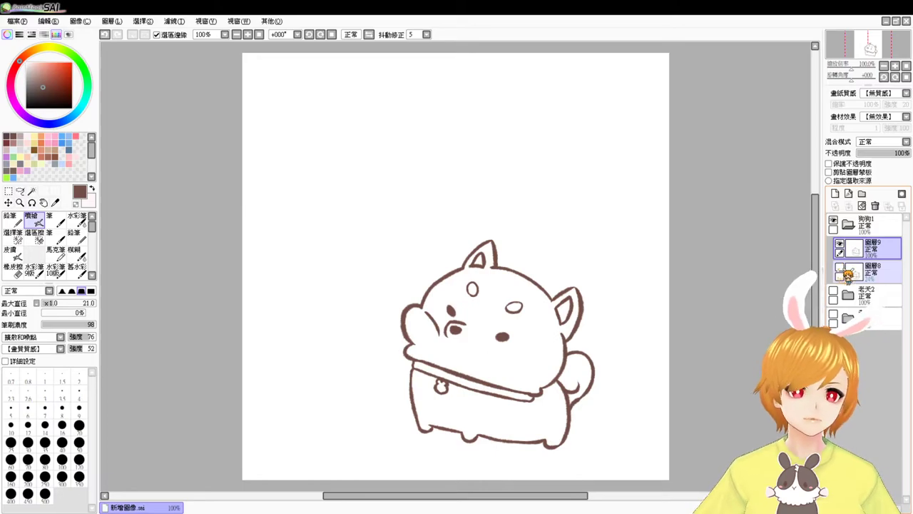
Erase both eyes and the curved cheek line from the line art
scroll(521, 198, "up", 5)
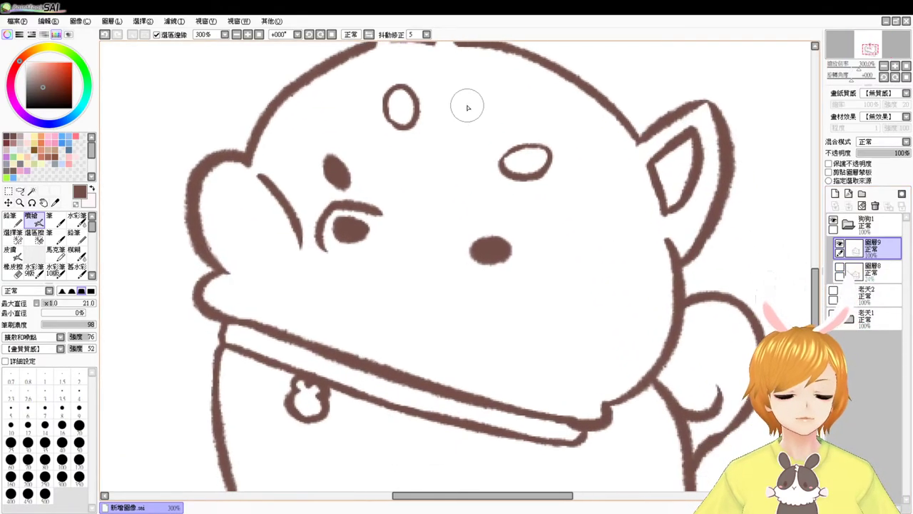
key("e")
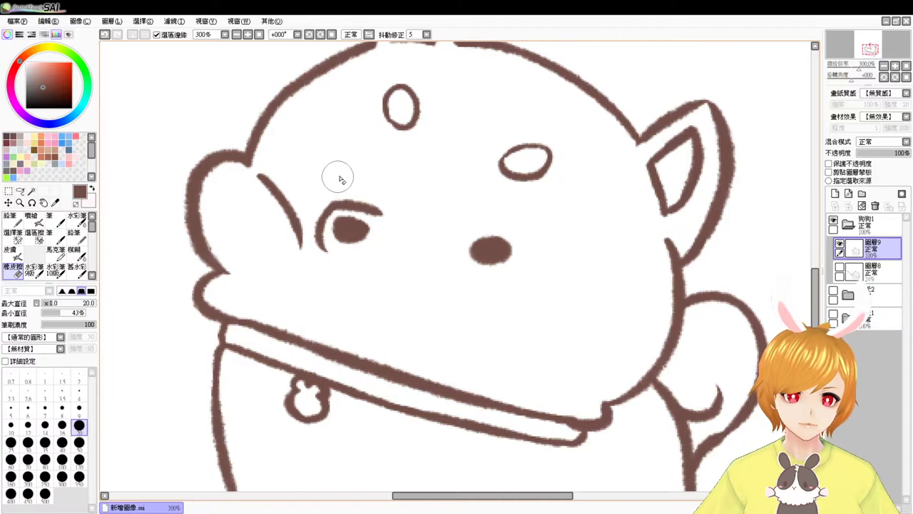
left_click_drag(493, 250, 501, 245)
mouse_move(255, 180)
left_mouse_down()
mouse_move(283, 225)
mouse_move(273, 193)
mouse_move(297, 255)
left_mouse_up()
Show sketch layer 圖層8 again and redraw the left eye as a larger filled oval on 圖層9
key("b")
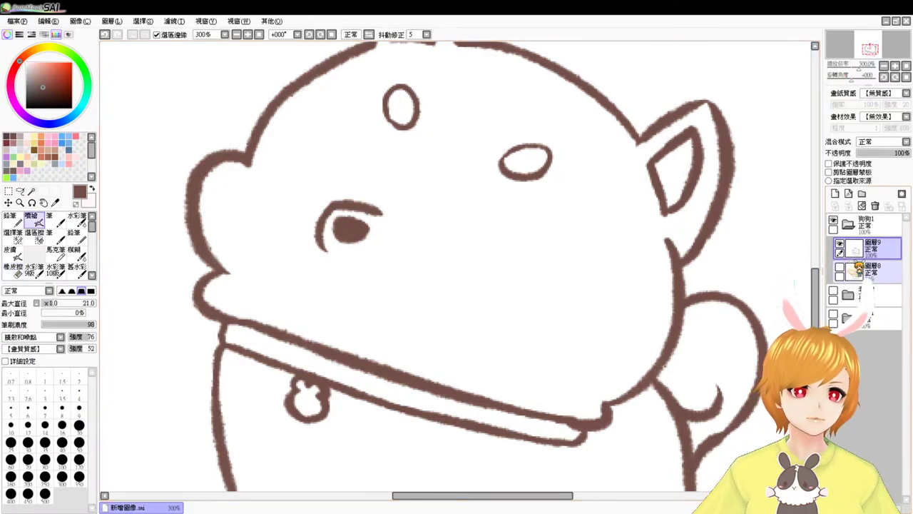
left_click(839, 271)
mouse_move(347, 172)
left_mouse_down()
mouse_move(334, 166)
mouse_move(339, 181)
mouse_move(336, 165)
left_mouse_up()
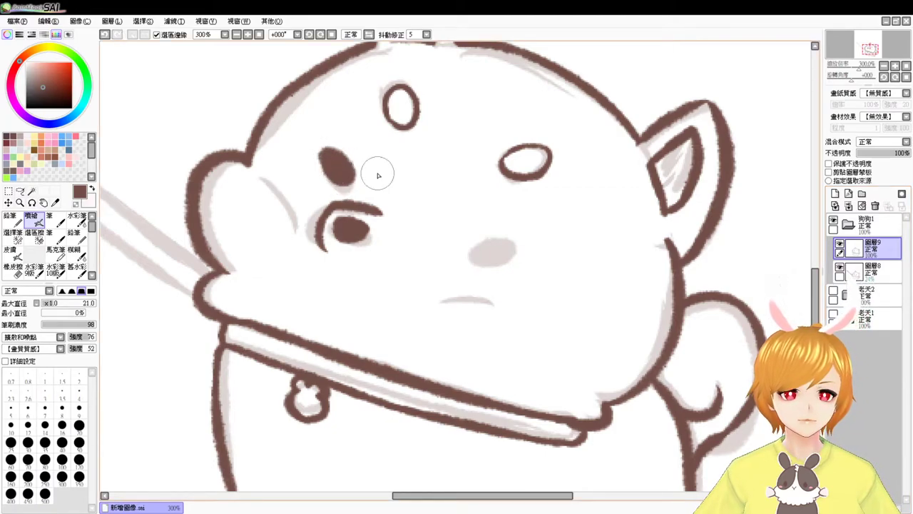
Draw the right eye as a filled oval on 圖層9 and redraw the curved cheek line with sketch layer 圖層8 hidden
left_click_drag(477, 227, 500, 232)
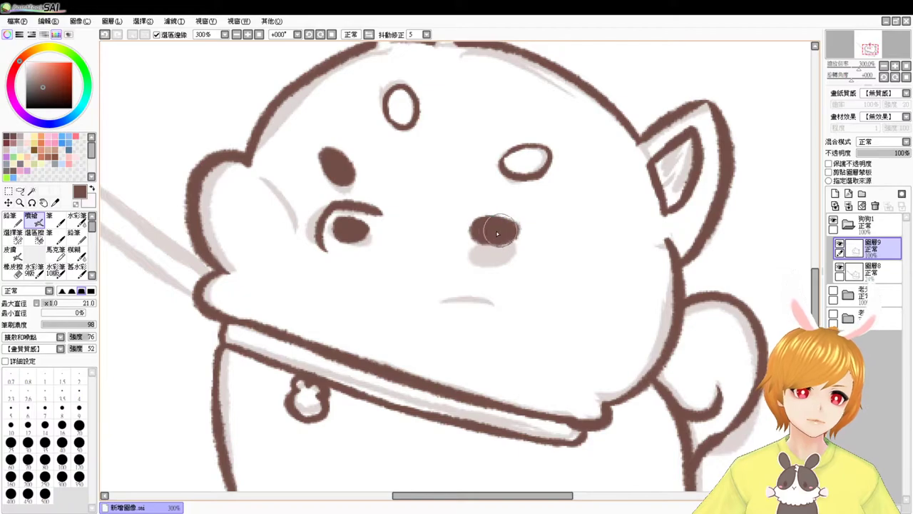
left_click(839, 267)
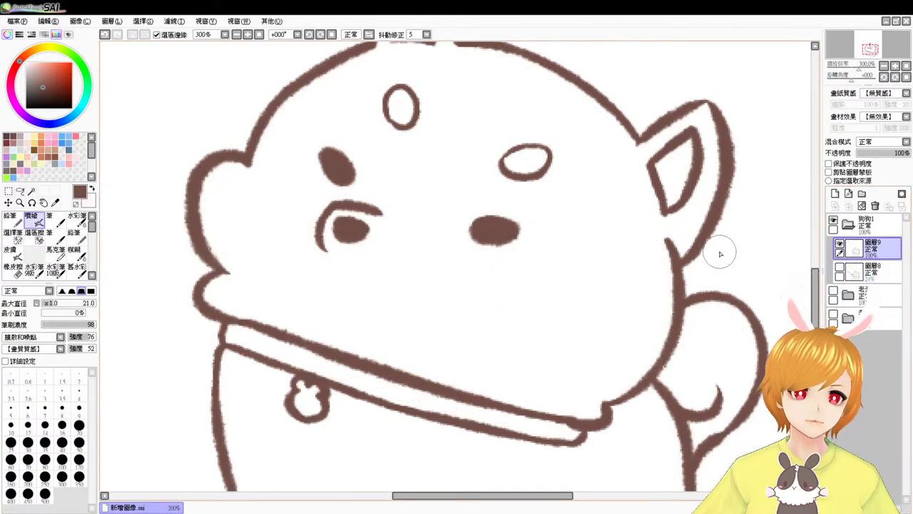
mouse_move(270, 179)
left_mouse_down()
mouse_move(289, 194)
mouse_move(301, 226)
left_mouse_up()
key("ctrl+z")
left_click_drag(269, 179, 305, 234)
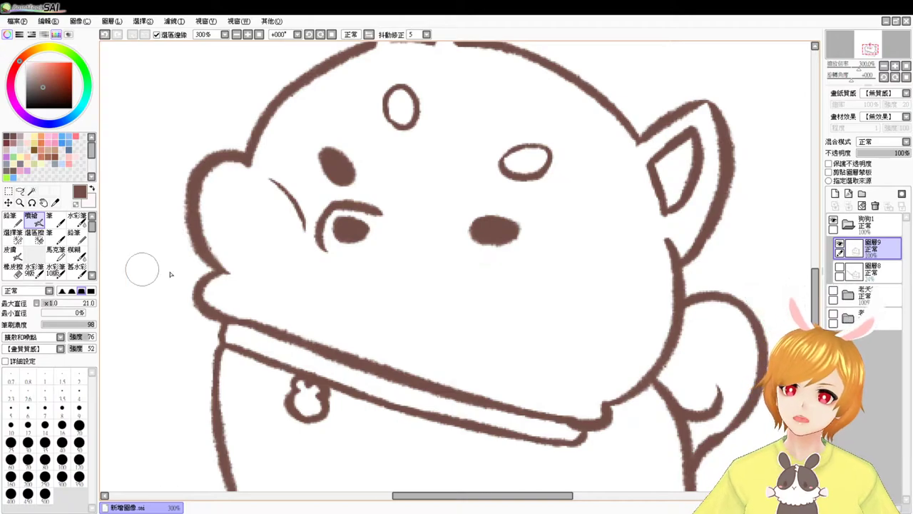
Erase the overhanging line end in the notch between the left cheek and the jaw
scroll(814, 277, "up", 1)
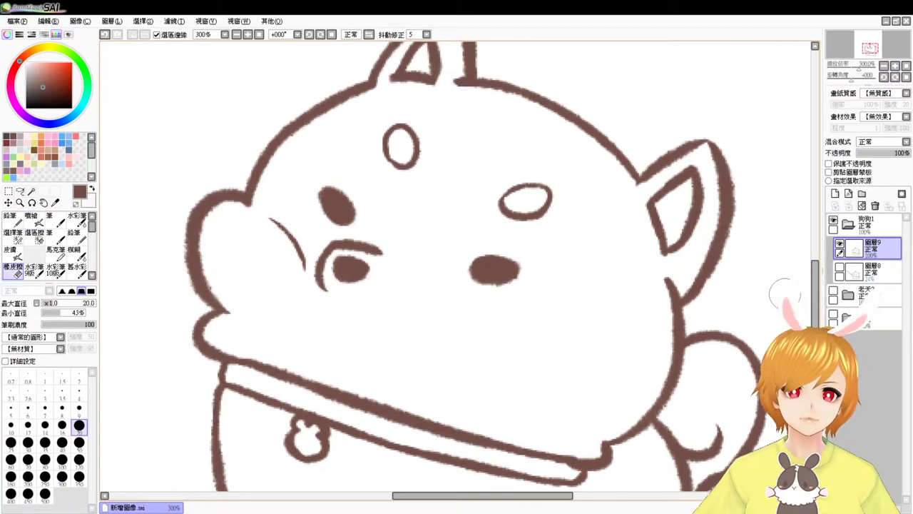
key("e")
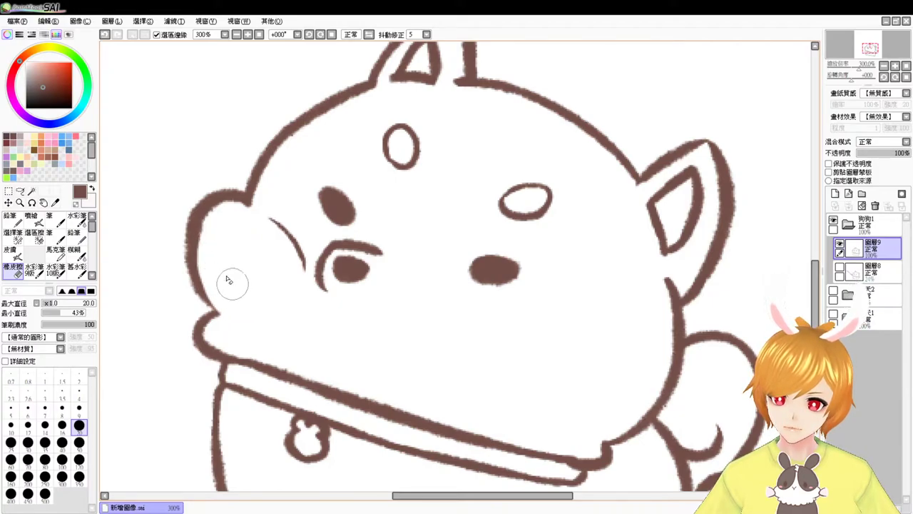
key("v")
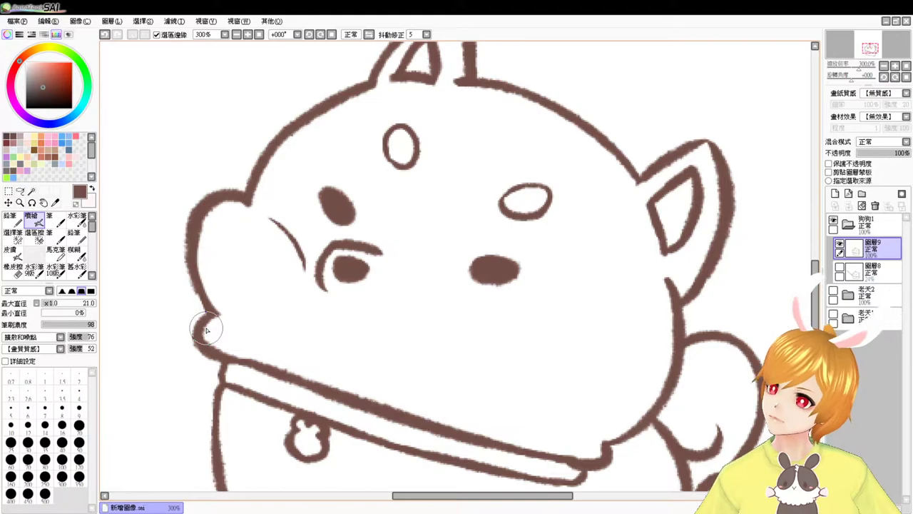
Show sketch layer 圖層8 again and trace the leash's lower edge from its far end to the dog's jaw on 圖層9
left_click(236, 35)
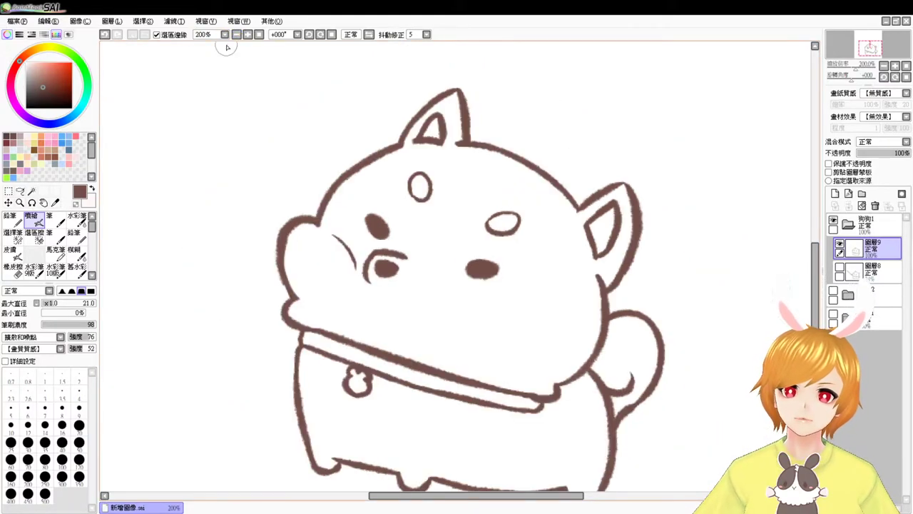
left_click(840, 266)
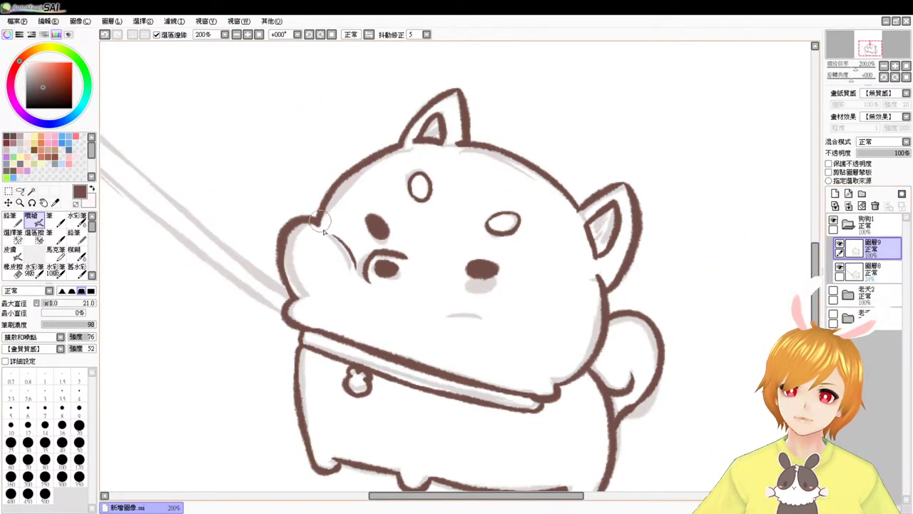
left_click_drag(312, 253, 444, 321)
mouse_move(142, 139)
left_mouse_down()
mouse_move(181, 170)
mouse_move(254, 265)
left_mouse_up()
key("ctrl+z")
key("ctrl+z")
left_click_drag(145, 143, 245, 243)
left_click_drag(194, 194, 306, 292)
key("ctrl+z")
left_click_drag(207, 205, 336, 315)
key("ctrl+z")
left_click_drag(221, 220, 322, 321)
key("ctrl+z")
left_click_drag(224, 218, 321, 300)
key("ctrl+z")
left_click_drag(224, 216, 333, 316)
left_click_drag(287, 276, 399, 375)
key("ctrl+z")
key("ctrl+z")
left_click_drag(289, 277, 413, 371)
key("ctrl+z")
left_click_drag(321, 306, 413, 374)
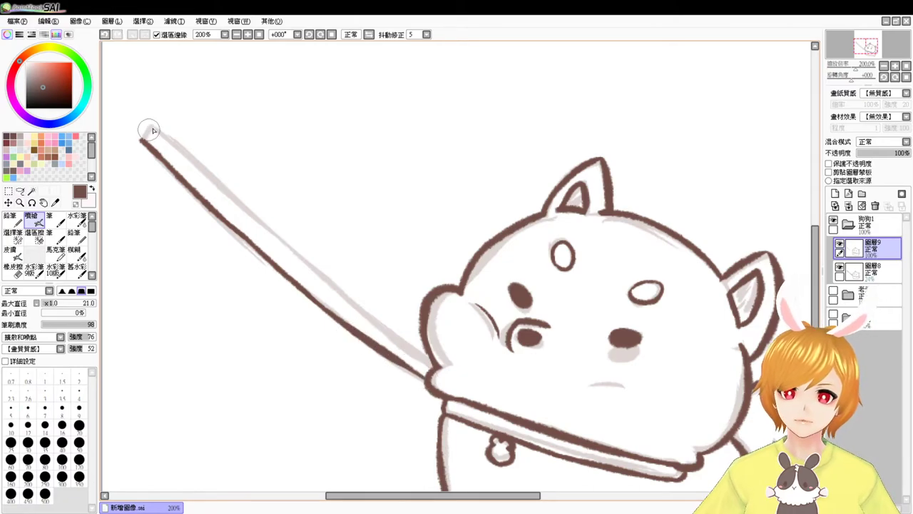
Trace the leash's rounded tip and its upper edge down to the dog's cheek
mouse_move(141, 139)
left_mouse_down()
mouse_move(156, 132)
mouse_move(241, 211)
left_mouse_up()
key("ctrl+z")
key("ctrl+z")
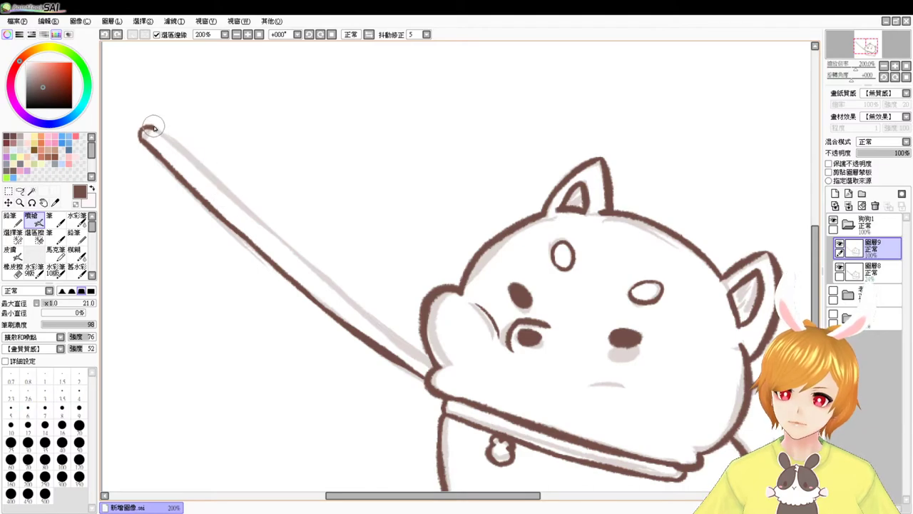
left_click_drag(147, 128, 243, 207)
left_click_drag(206, 175, 301, 259)
key("ctrl+z")
left_click_drag(213, 182, 312, 275)
key("ctrl+z")
key("ctrl+z")
left_click_drag(155, 130, 240, 211)
key("ctrl+z")
mouse_move(152, 130)
left_mouse_down()
mouse_move(238, 215)
mouse_move(214, 200)
mouse_move(389, 340)
left_mouse_up()
key("ctrl+z")
mouse_move(299, 265)
left_mouse_down()
mouse_move(398, 346)
mouse_move(357, 320)
mouse_move(343, 302)
mouse_move(428, 365)
left_mouse_up()
left_click_drag(369, 311, 431, 363)
key("ctrl+z")
left_click_drag(365, 315, 434, 366)
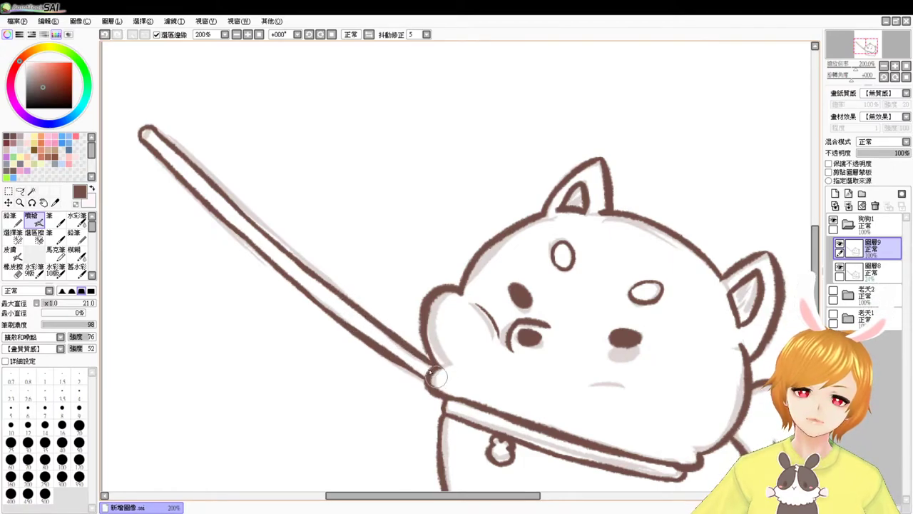
Hide sketch layer 圖層8 and add a new layer between it and line art layer 圖層9
mouse_move(562, 400)
left_mouse_down()
mouse_move(523, 363)
mouse_move(519, 336)
left_mouse_up()
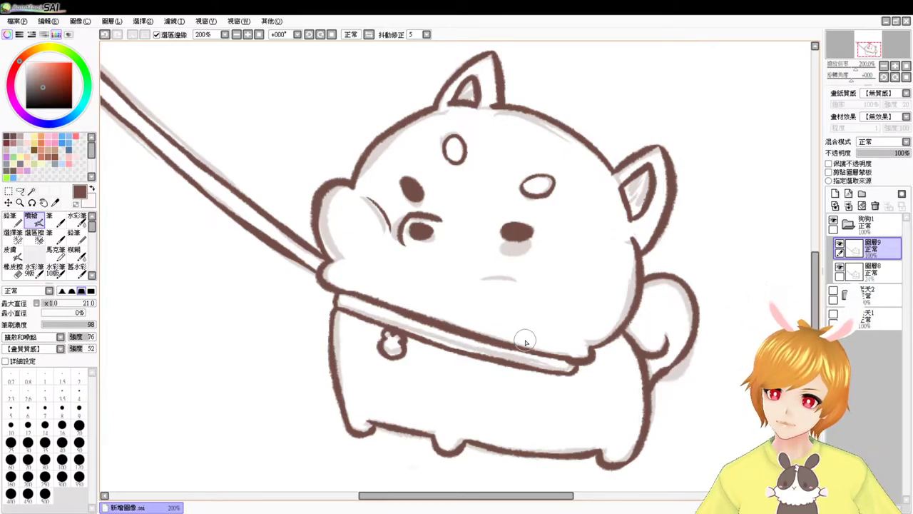
left_click(236, 34)
left_click(236, 35)
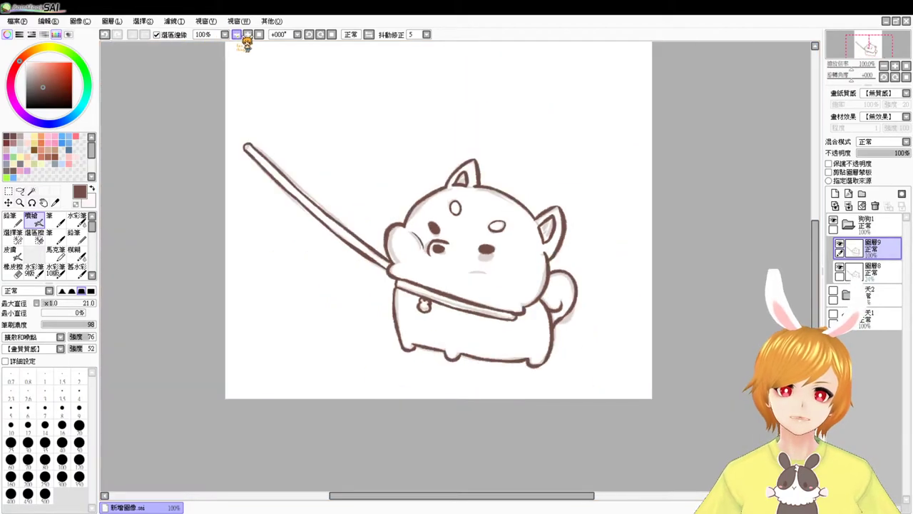
left_click(840, 266)
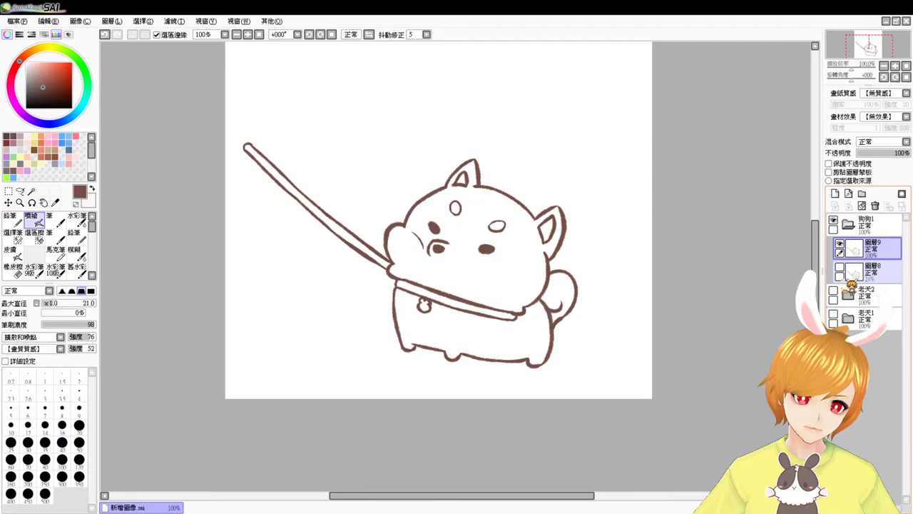
left_click(860, 271)
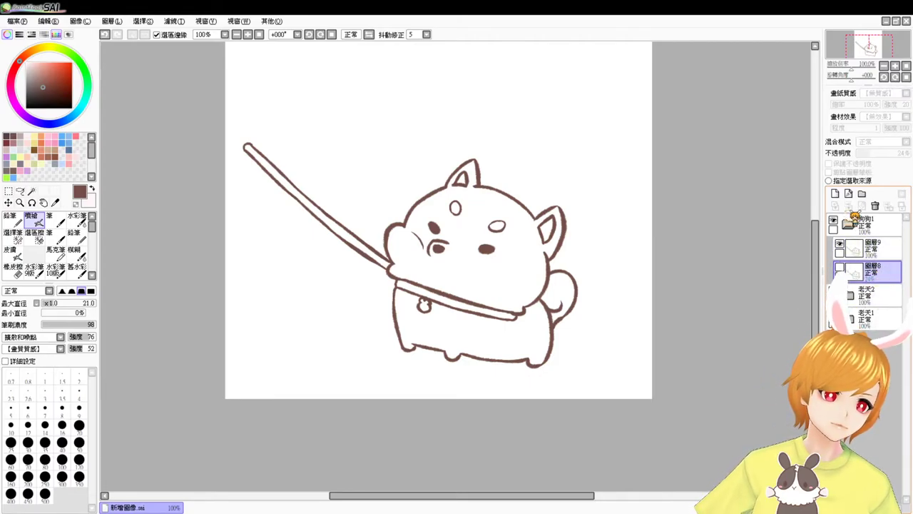
left_click(835, 193)
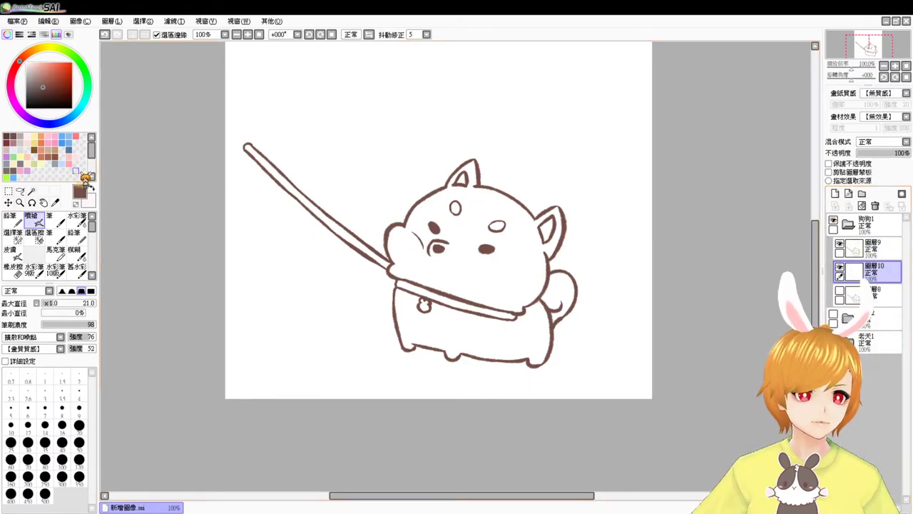
Select the dog's head, outer ears, body and tail with the magic wand, leaving out the collar, leash, tag and brow spots
left_click(31, 191)
left_click(478, 287)
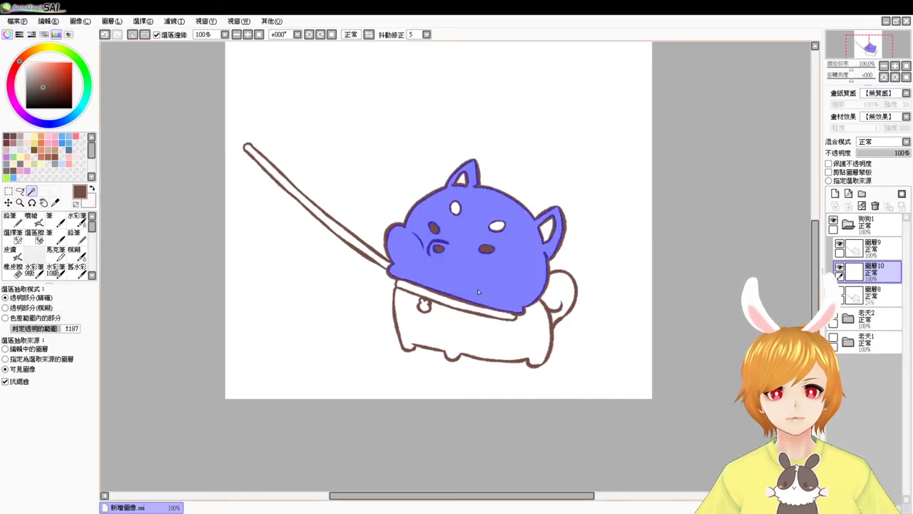
left_click(478, 336)
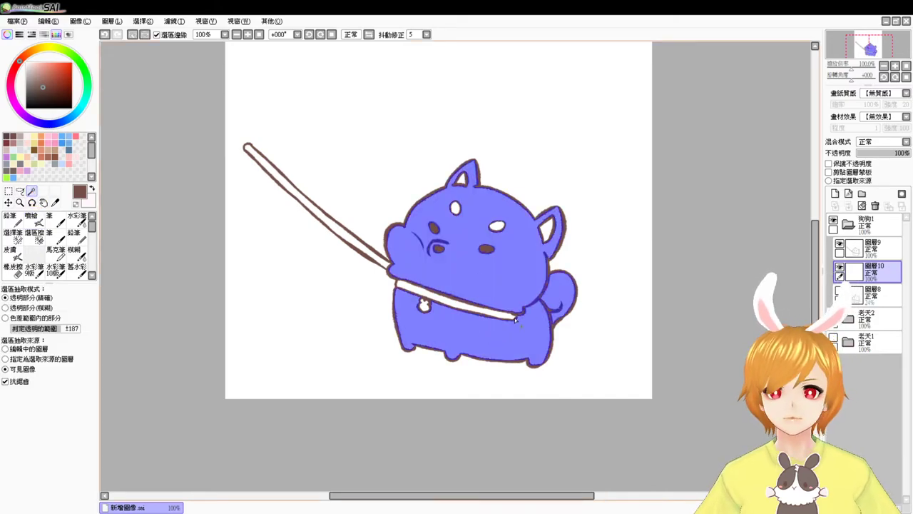
scroll(515, 318, "up", 1)
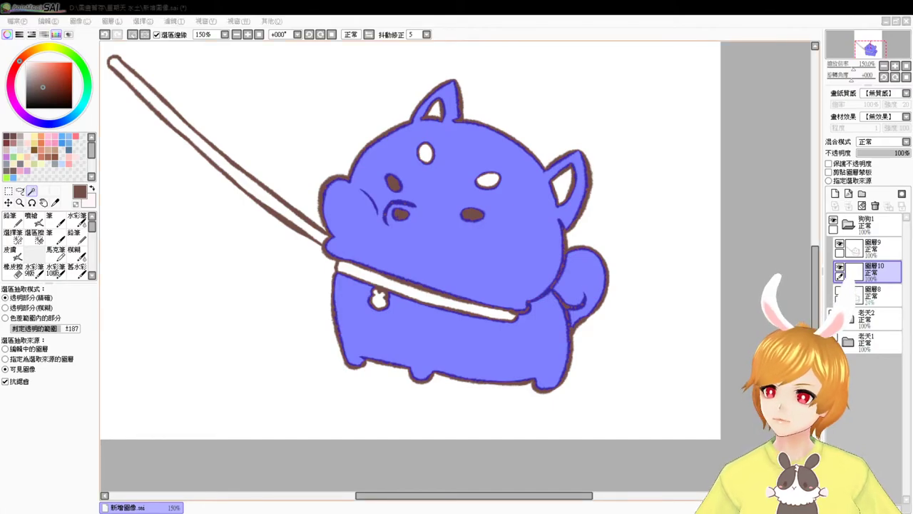
left_click(754, 346)
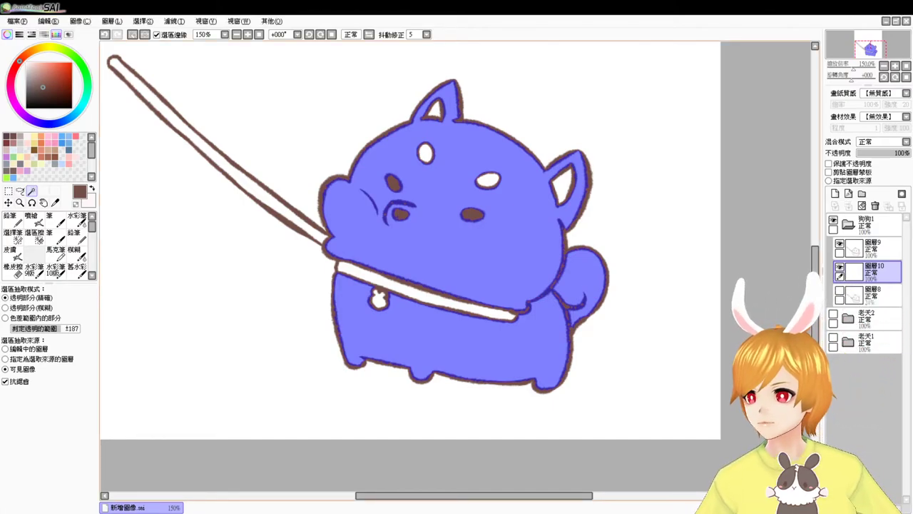
Fill the selected dog areas with a light peach-orange on 圖層10
left_click(46, 134)
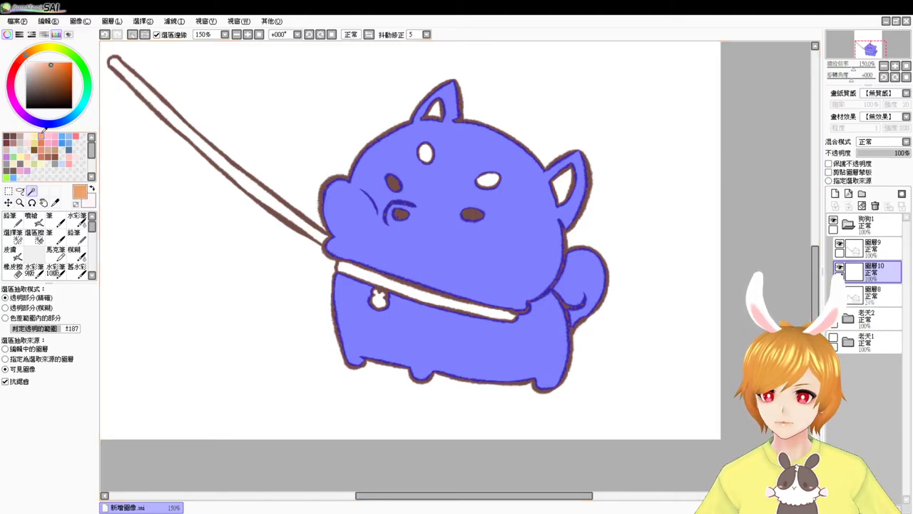
left_click(42, 63)
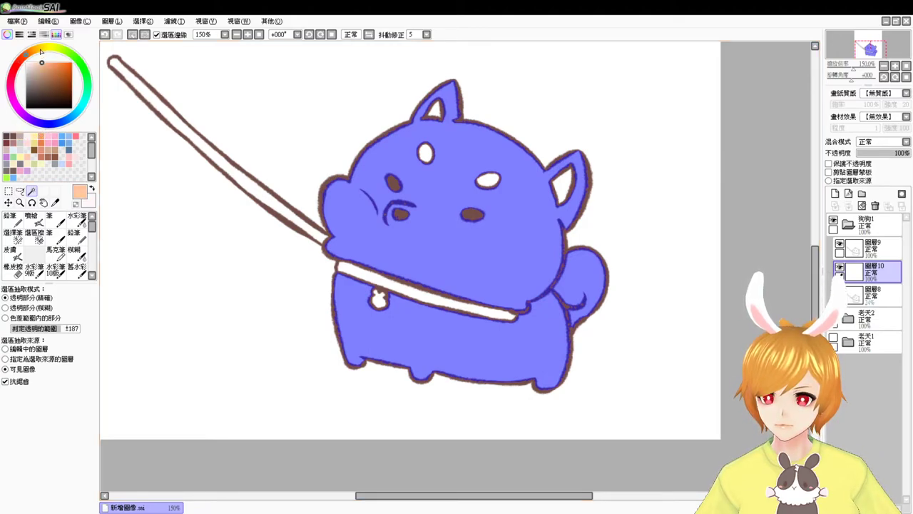
left_click(32, 52)
left_click_drag(32, 51, 33, 50)
left_click(38, 62)
key("ctrl+f")
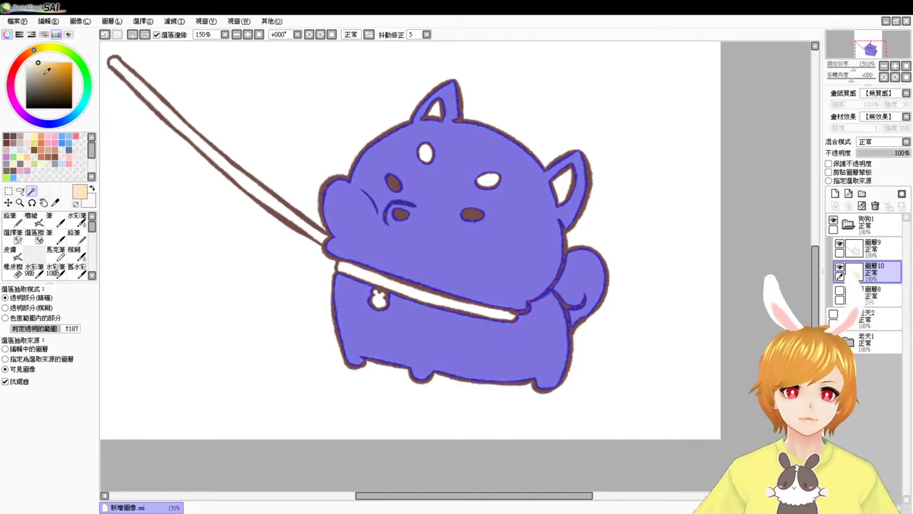
Airbrush a pale cream patch over the cheek, muzzle and lower face inside the selection
left_click(31, 218)
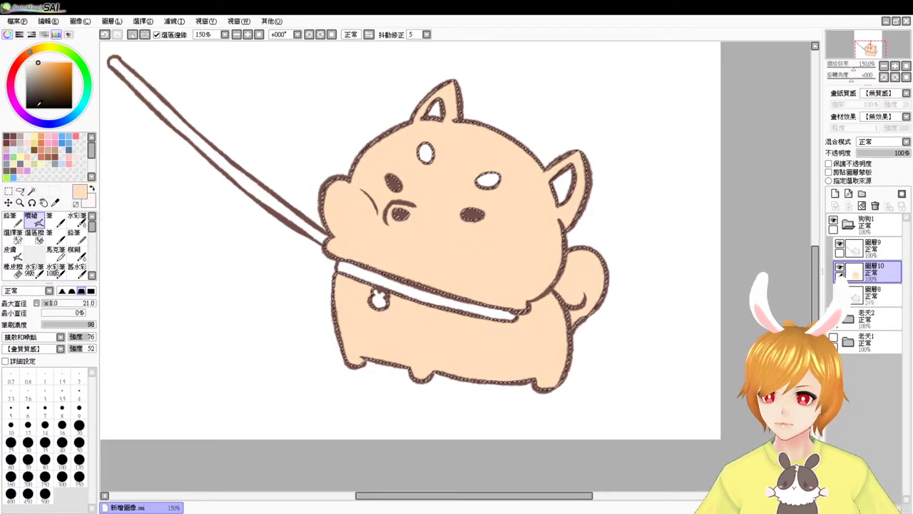
left_click(36, 61)
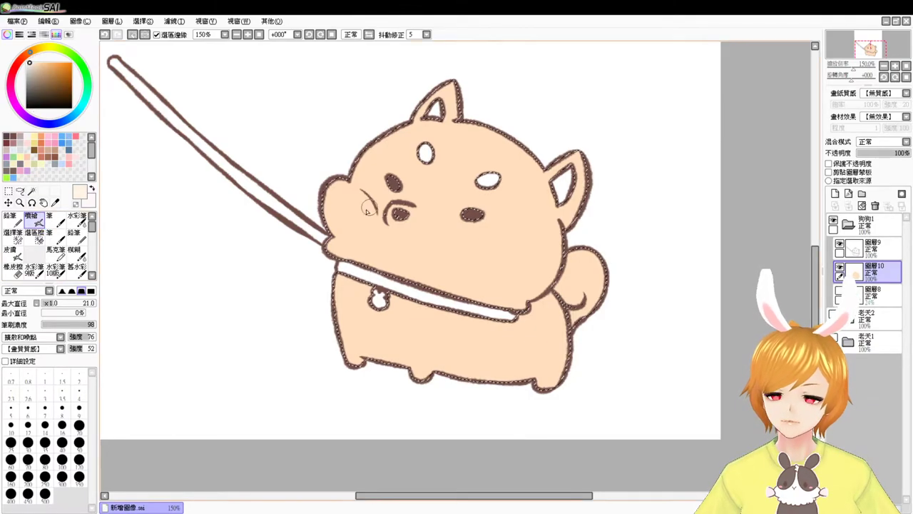
left_click_drag(356, 214, 376, 242)
mouse_move(340, 206)
left_mouse_down()
mouse_move(347, 202)
mouse_move(333, 216)
left_mouse_up()
mouse_move(353, 258)
left_mouse_down()
mouse_move(379, 252)
mouse_move(410, 223)
mouse_move(399, 219)
mouse_move(391, 221)
mouse_move(424, 259)
left_mouse_up()
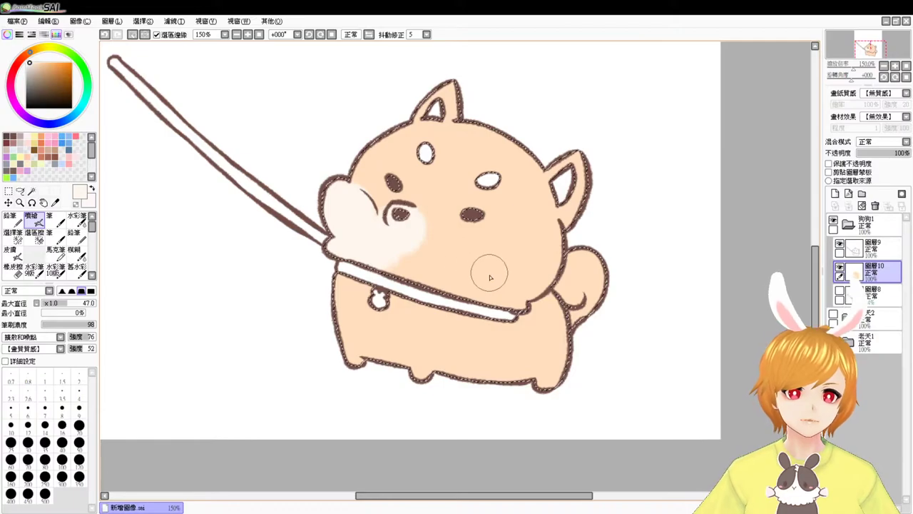
mouse_move(465, 280)
left_mouse_down()
mouse_move(414, 266)
mouse_move(452, 267)
mouse_move(415, 254)
mouse_move(406, 236)
mouse_move(415, 263)
mouse_move(400, 246)
left_mouse_up()
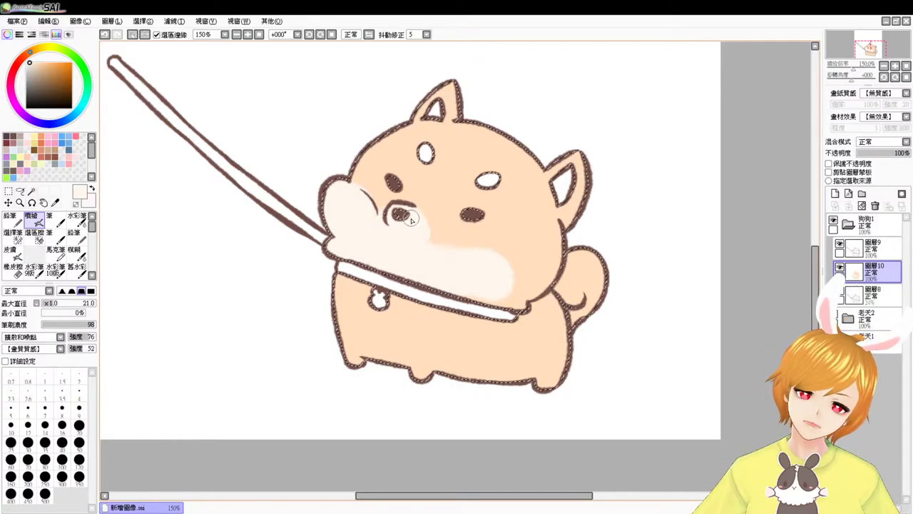
Clean up the edge of the cream face patch, paint the chest and paws the same cream, and clear the selection
left_click(368, 185, "alt")
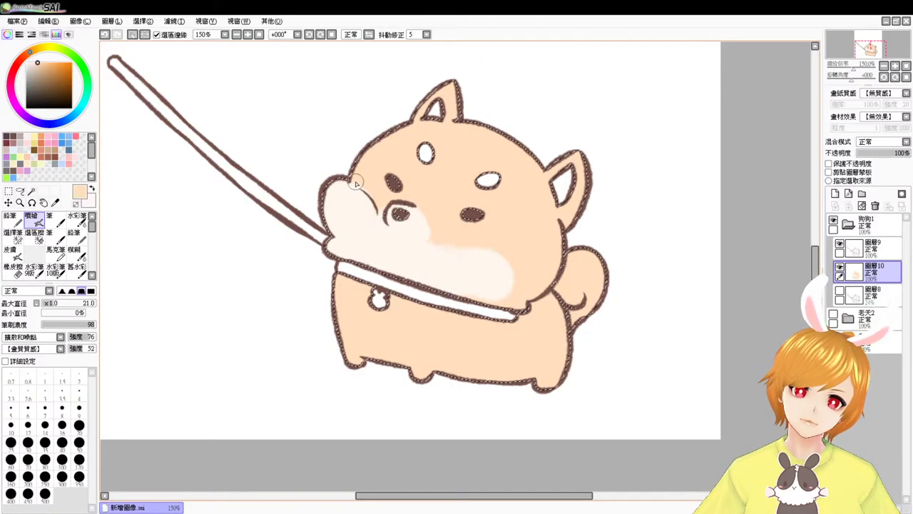
left_click(439, 243, "alt")
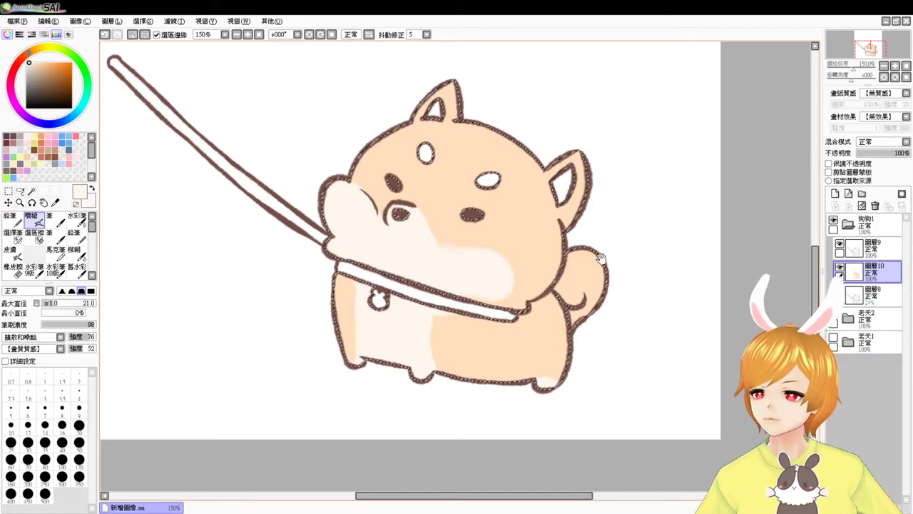
left_click_drag(603, 251, 588, 313)
key("ctrl+d")
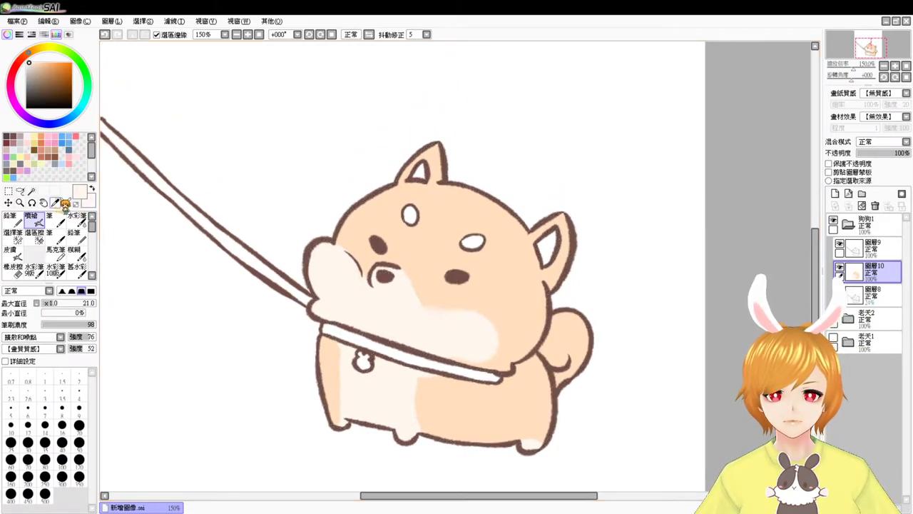
Select both oval brow spots with the magic wand, fill them with the pale cream and clear the selection
left_click(31, 191)
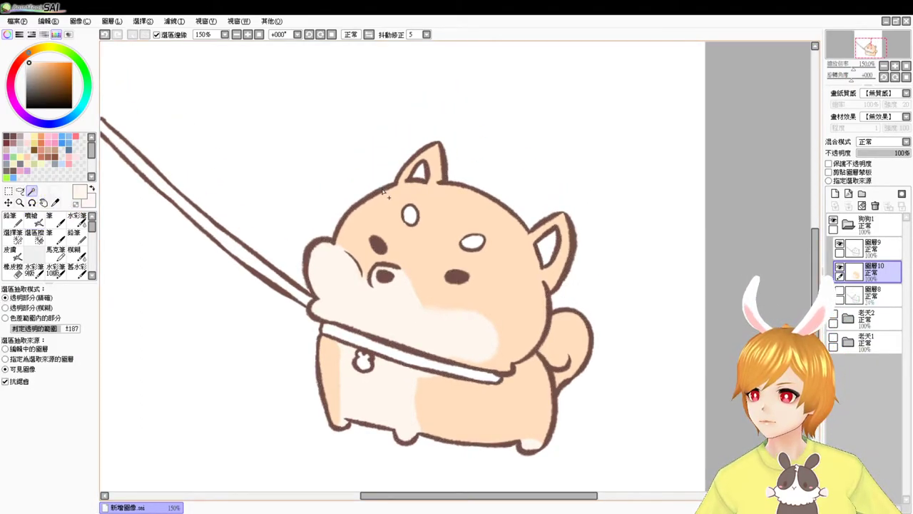
left_click(410, 214)
left_click(469, 241)
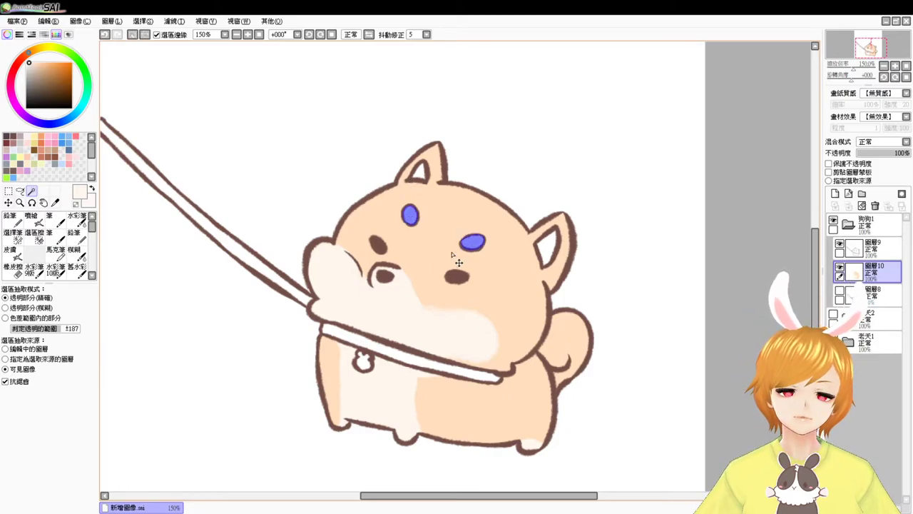
key("ctrl+f")
key("ctrl+d")
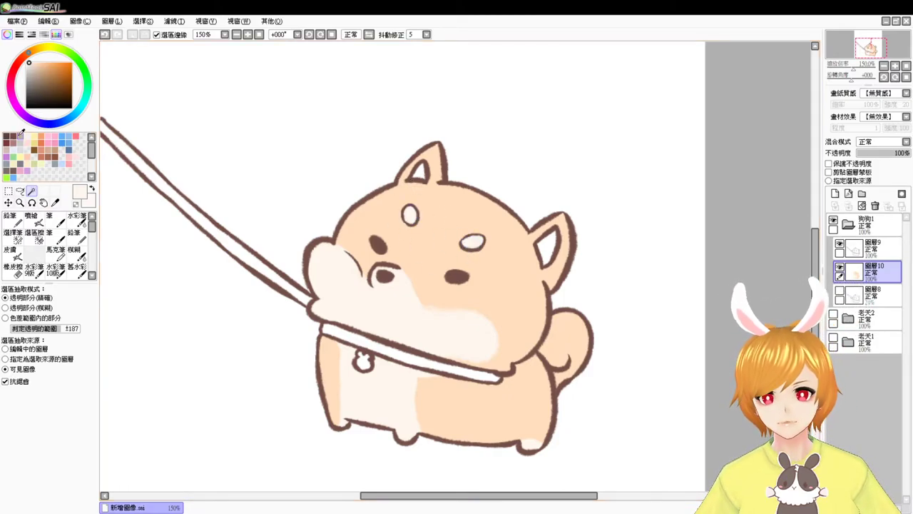
Select both inner ears with the magic wand, fill them with light pink and clear the selection
left_click(420, 173)
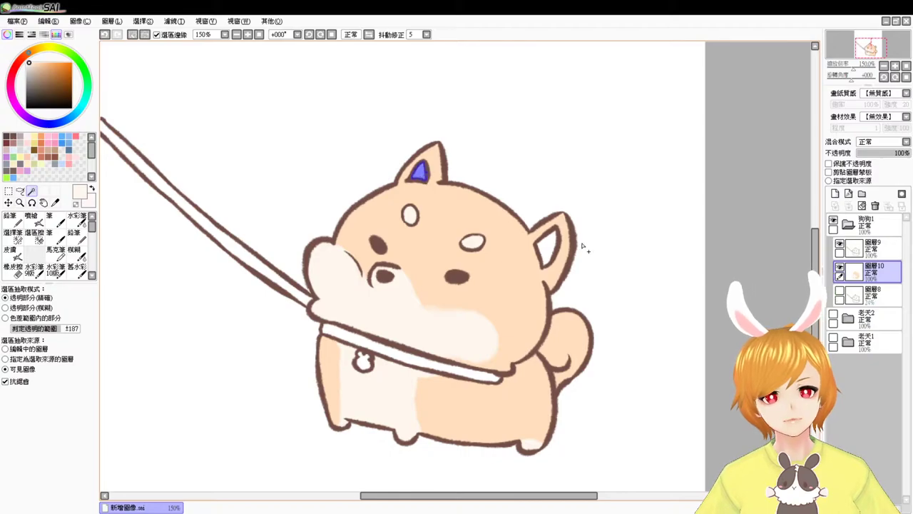
left_click(545, 251, "shift")
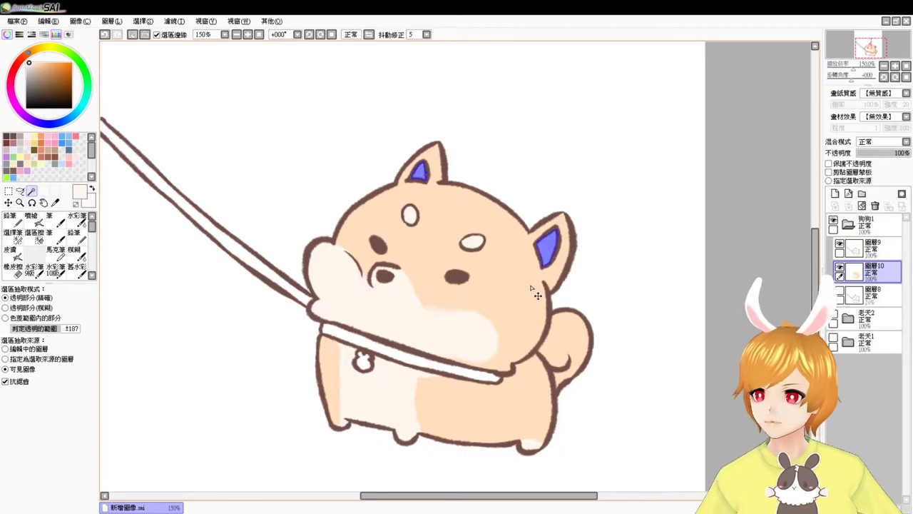
key("ctrl+d")
key("ctrl+z")
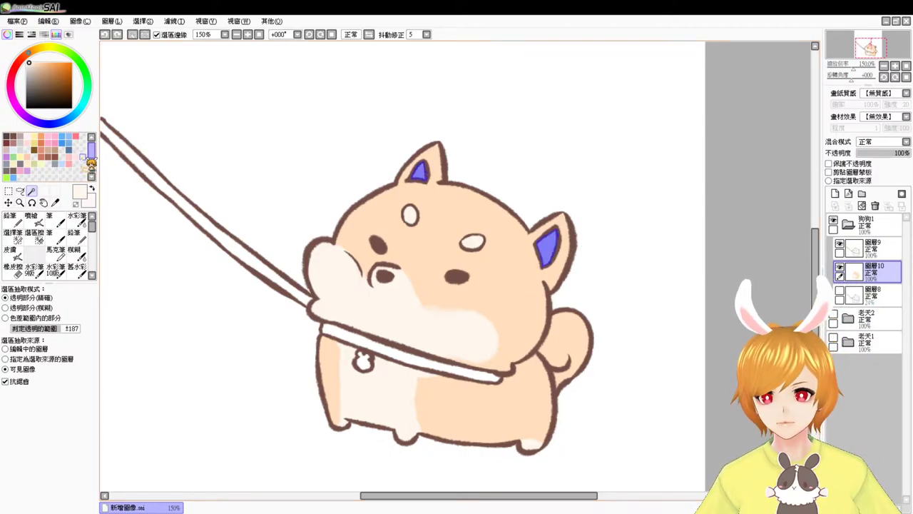
left_click(69, 164)
left_click(70, 159)
key("ctrl+f")
key("ctrl+d")
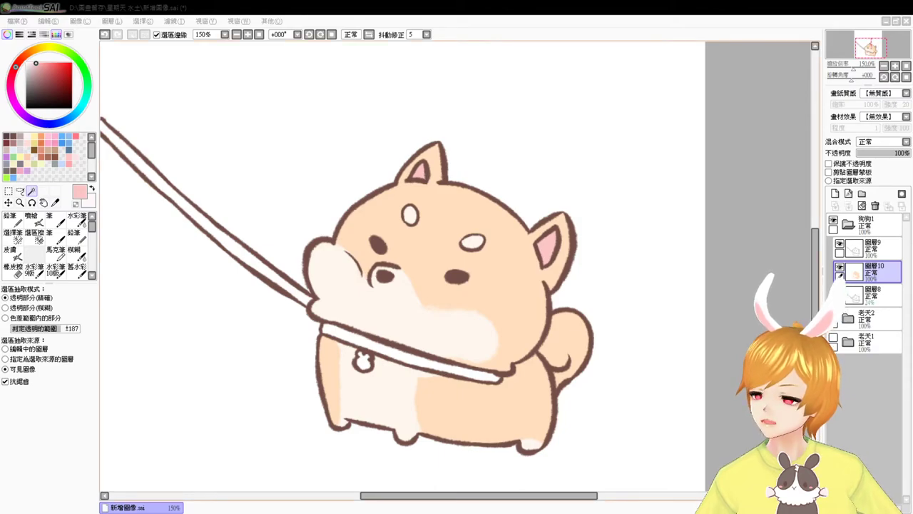
Choose a slightly deeper salmon pink and the airbrush for painting the dog's blush
left_click(32, 441)
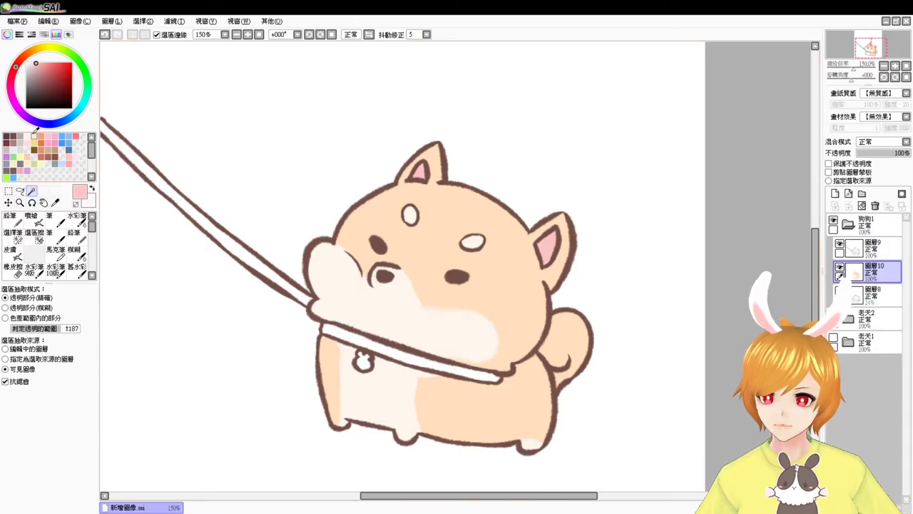
left_click(65, 162)
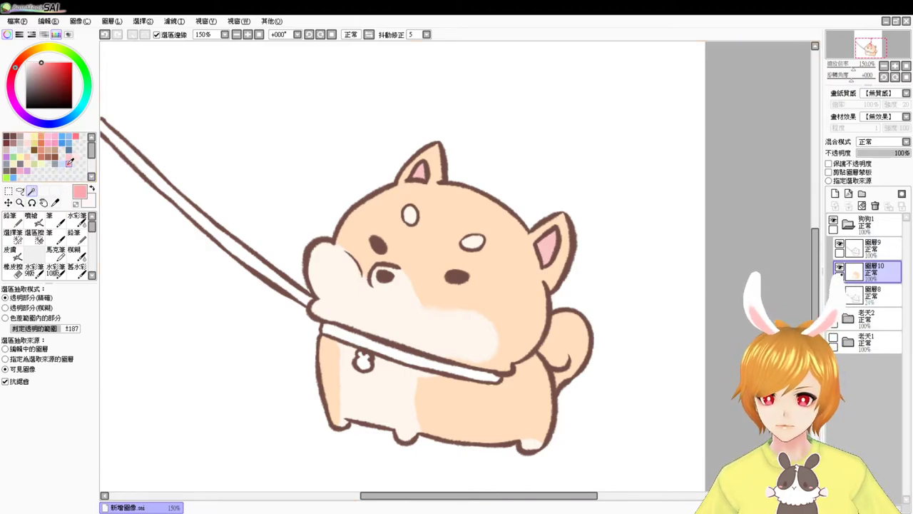
left_click(31, 220)
left_click_drag(517, 336, 529, 349)
mouse_move(465, 310)
left_mouse_down()
mouse_move(480, 315)
mouse_move(472, 315)
left_mouse_up()
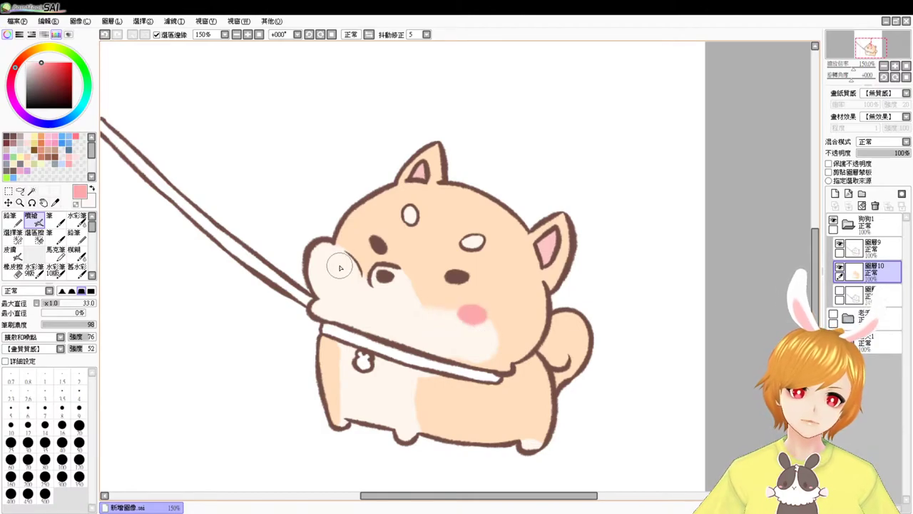
left_click_drag(326, 250, 343, 244)
key("ctrl+z")
key("ctrl+z")
key("ctrl+z")
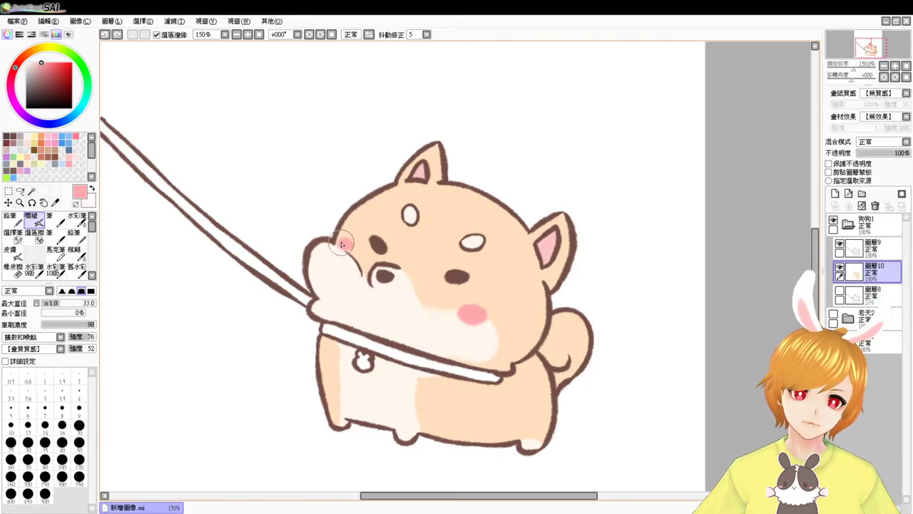
key("ctrl+z")
key("ctrl+z")
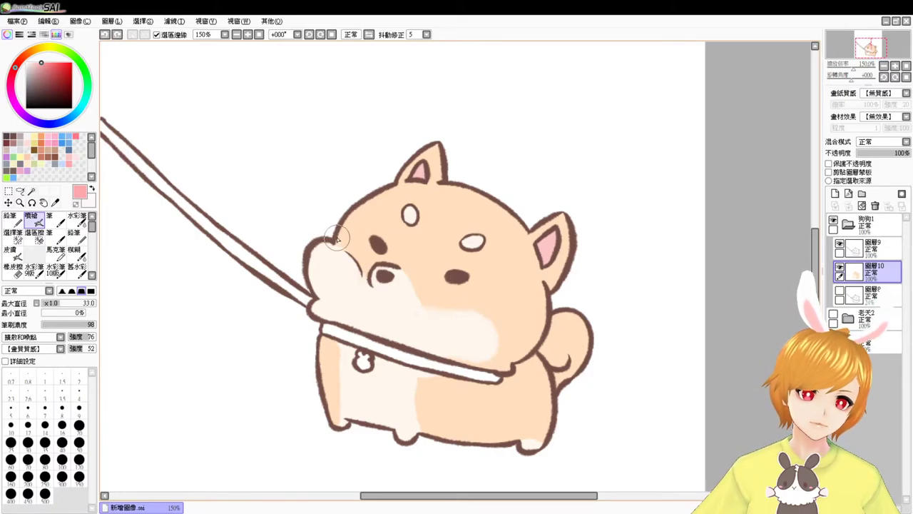
Airbrush a small pink blush beside each eye and trim its overlap on the muzzle with the pale cream
mouse_move(346, 241)
left_mouse_down()
mouse_move(349, 253)
mouse_move(341, 245)
left_mouse_up()
key("ctrl+z")
left_click_drag(469, 306, 482, 306)
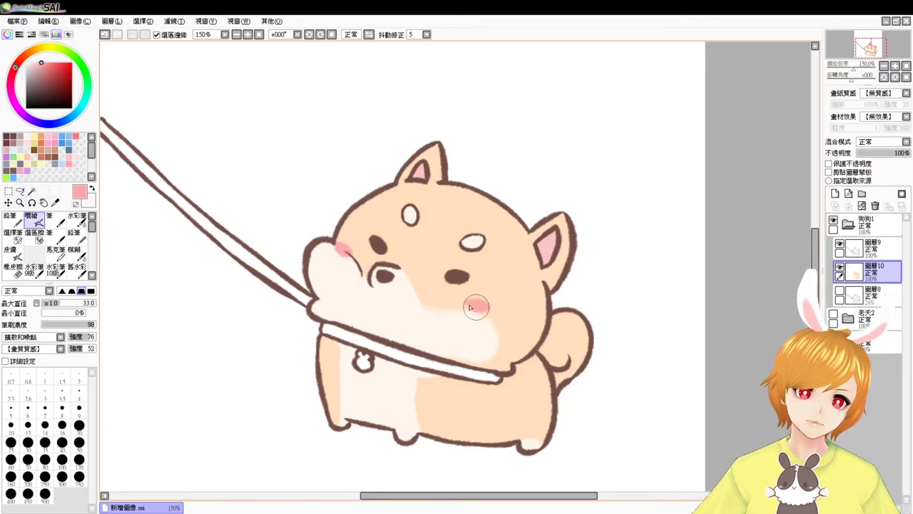
left_click(331, 253, "alt")
left_click_drag(328, 249, 351, 273)
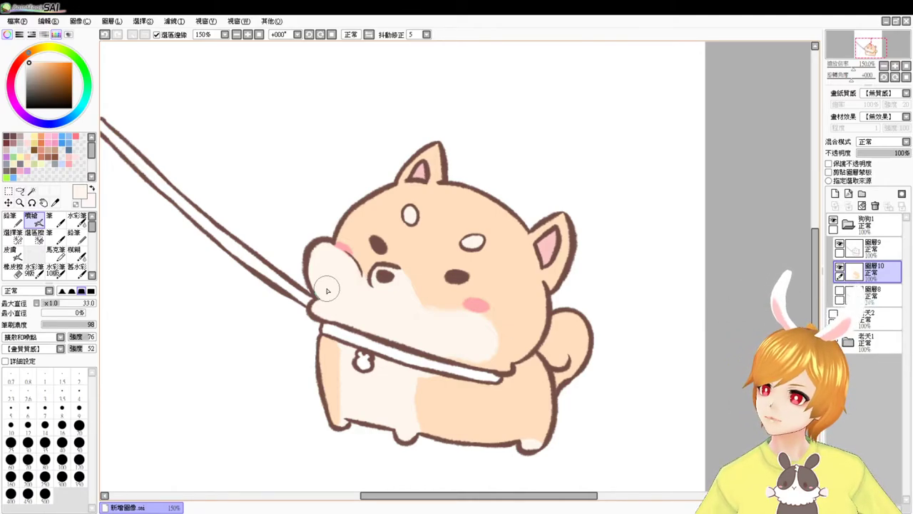
Select the collar's rabbit-shaped charm with the magic wand, fill it with light yellow and clear the selection
left_click(31, 190)
left_click(364, 363)
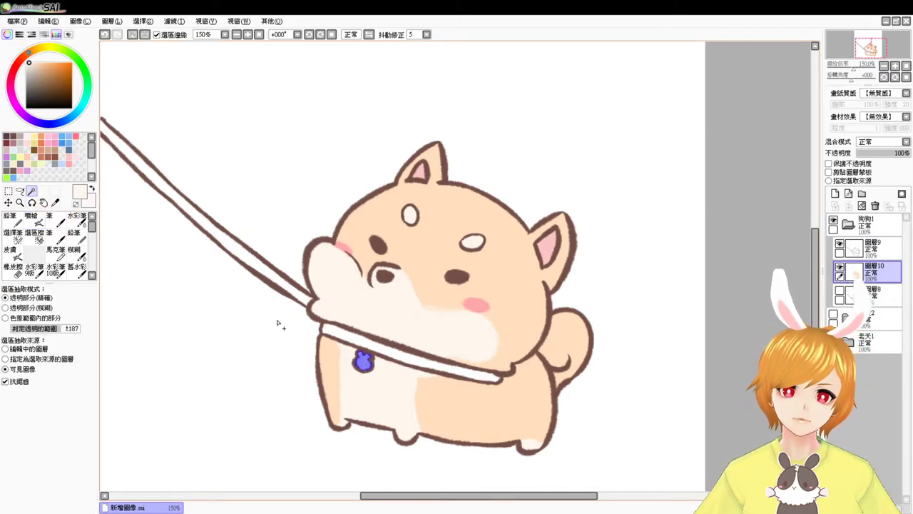
left_click(35, 135)
key("ctrl+f")
key("ctrl+d")
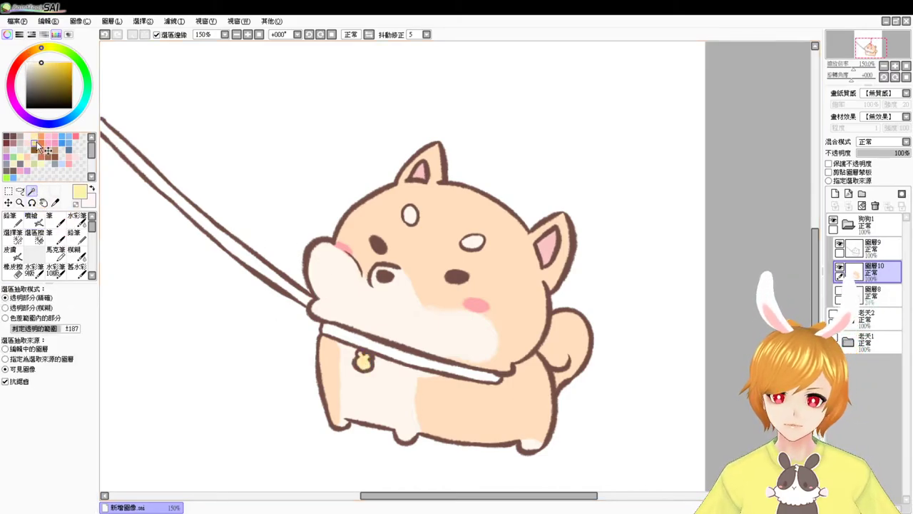
Select the collar and leash with the magic wand, fill both with coral pink and clear the selection
left_click(367, 342)
left_click(264, 269)
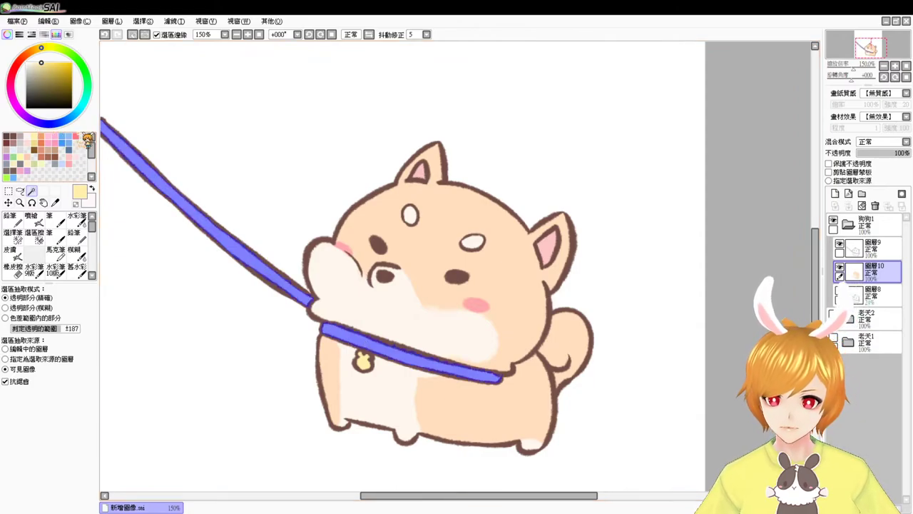
left_click(77, 142)
key("ctrl+f")
key("ctrl+d")
left_click_drag(393, 229, 372, 210)
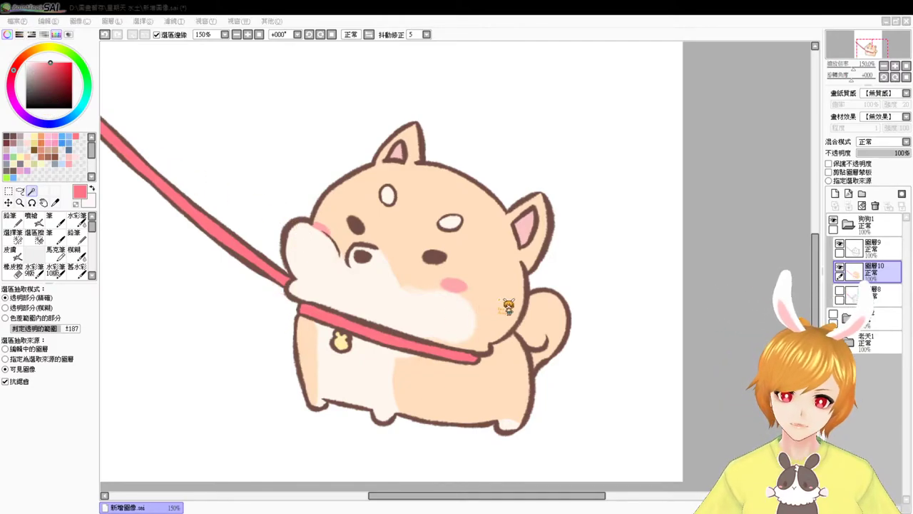
left_click(448, 299)
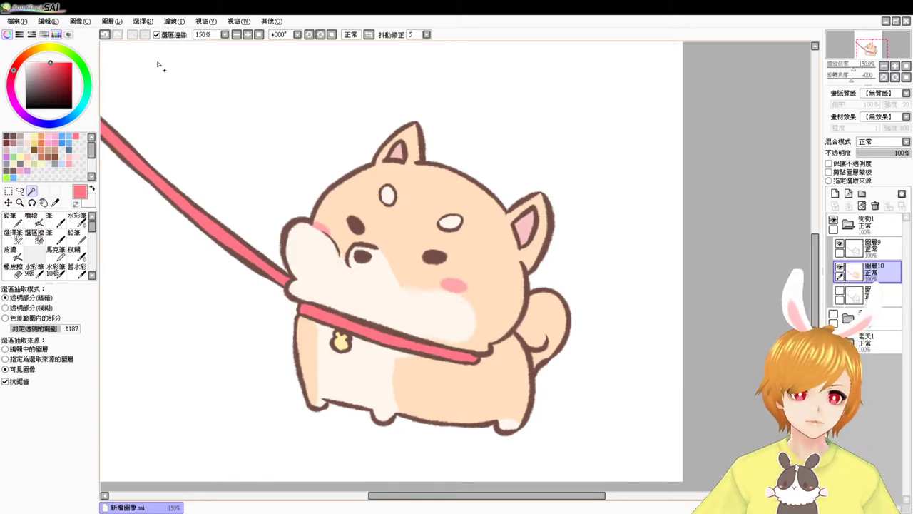
Collapse the 狗狗1 folder and add a new layer folder named 狗狗2 above it
left_click(247, 36)
left_click(874, 225)
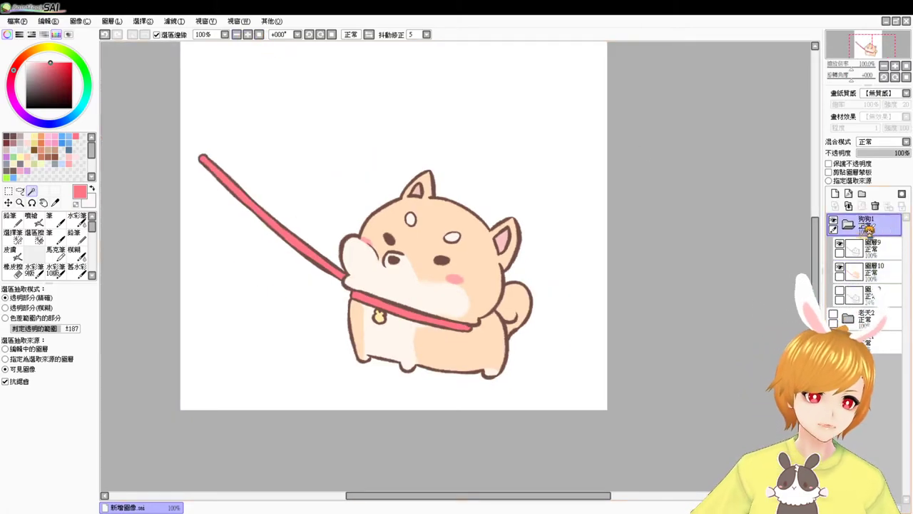
left_click(848, 225)
left_click(863, 194)
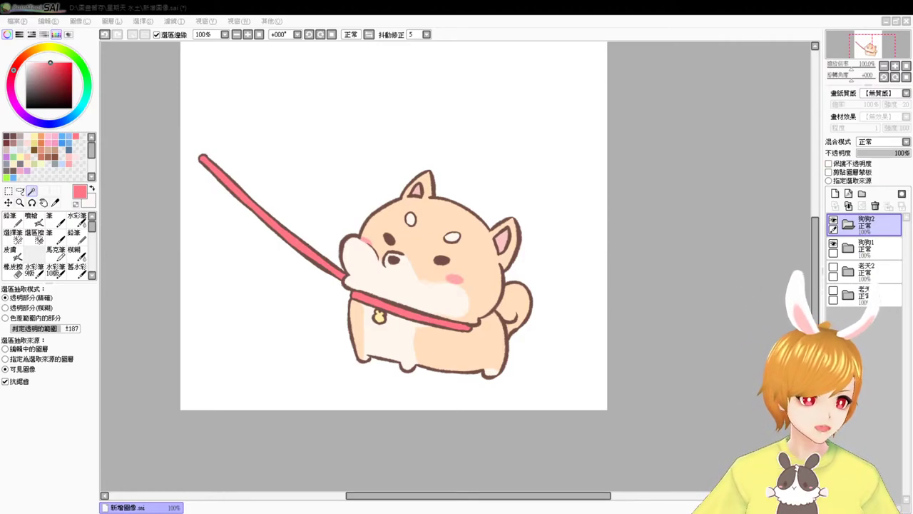
Hide 圖層10 in the 狗狗1 folder, select the dog's head area from the line art and show 圖層10 again
left_click(867, 246)
left_click(847, 247)
left_click(871, 294)
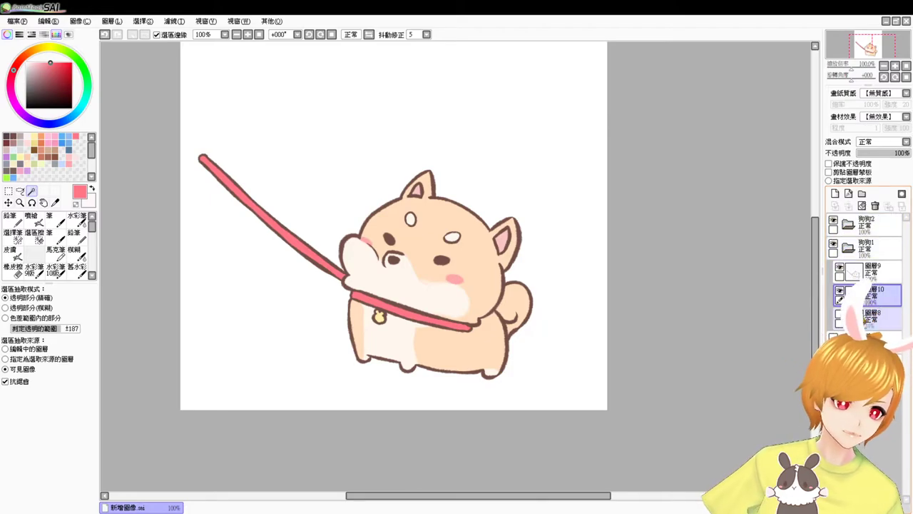
left_click(841, 292)
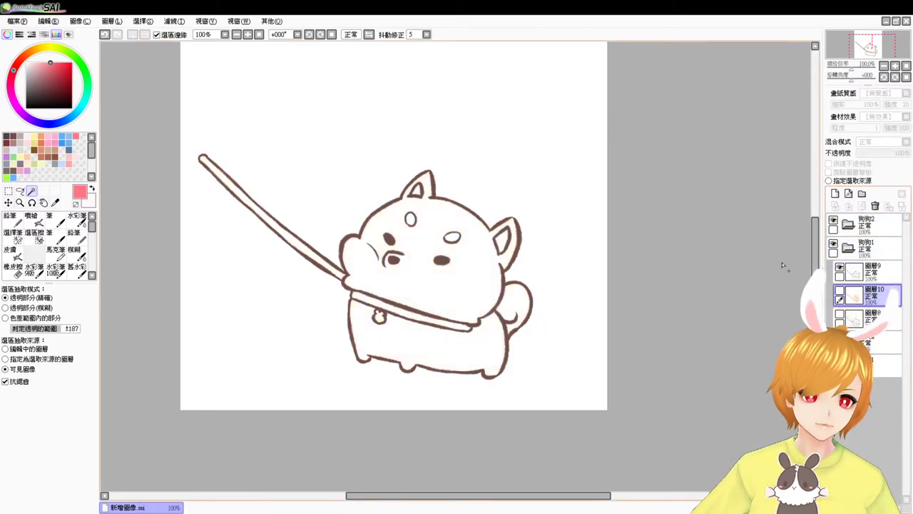
left_click(482, 293)
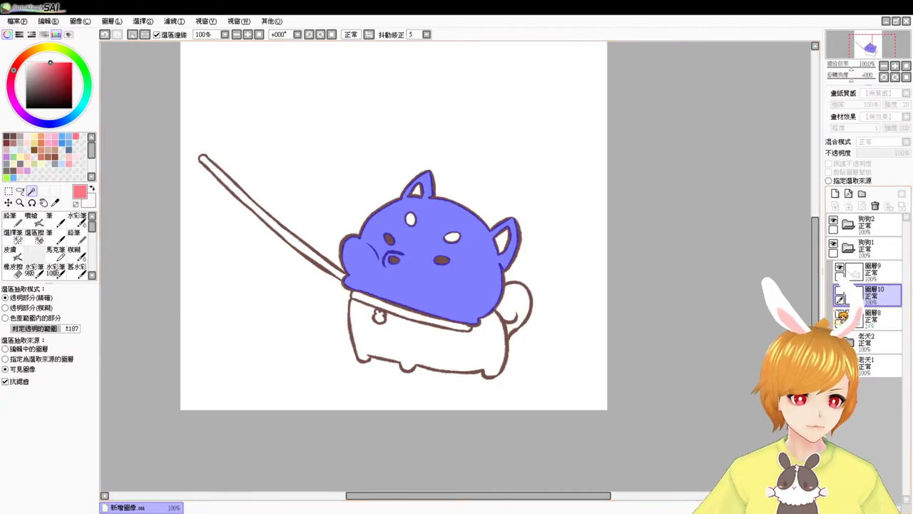
left_click(840, 291)
Airbrush the sampled pale cream over the lower face inside the head selection, then clear the selection
scroll(455, 268, "up", 2)
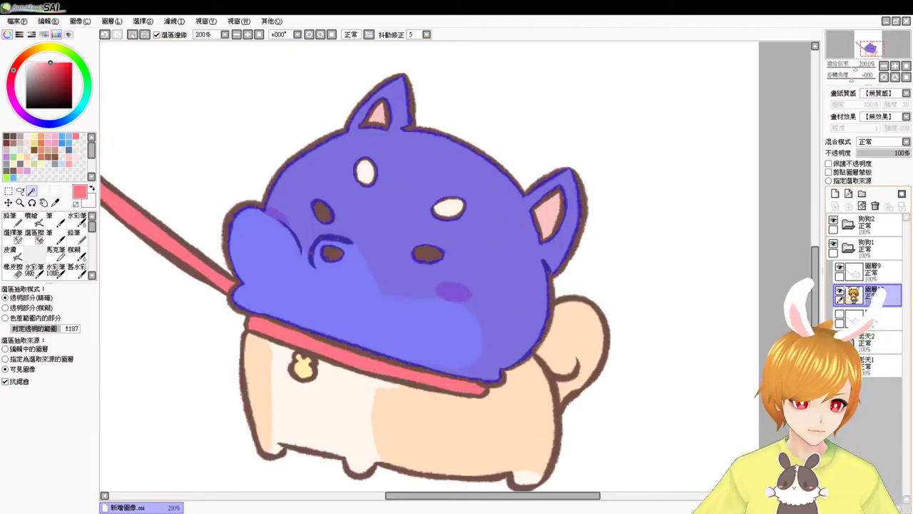
left_click(31, 215)
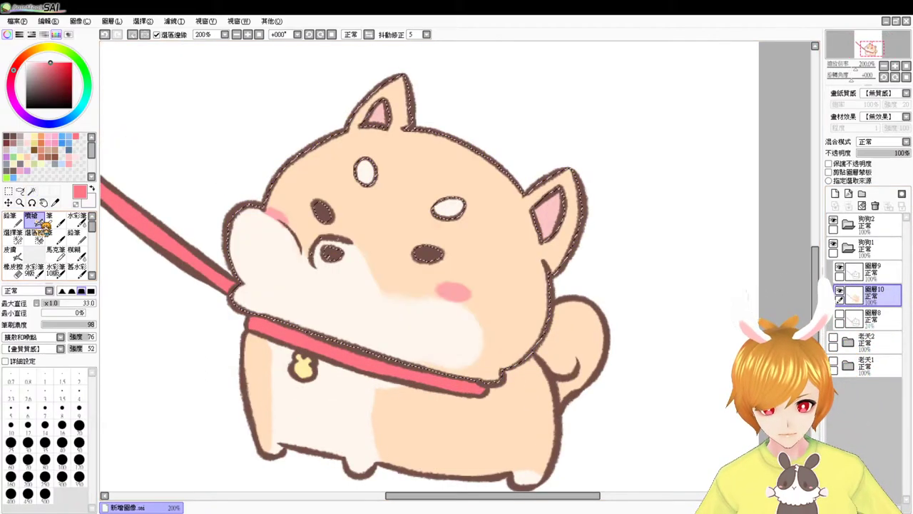
left_click(428, 330, "alt")
left_click_drag(428, 330, 433, 365)
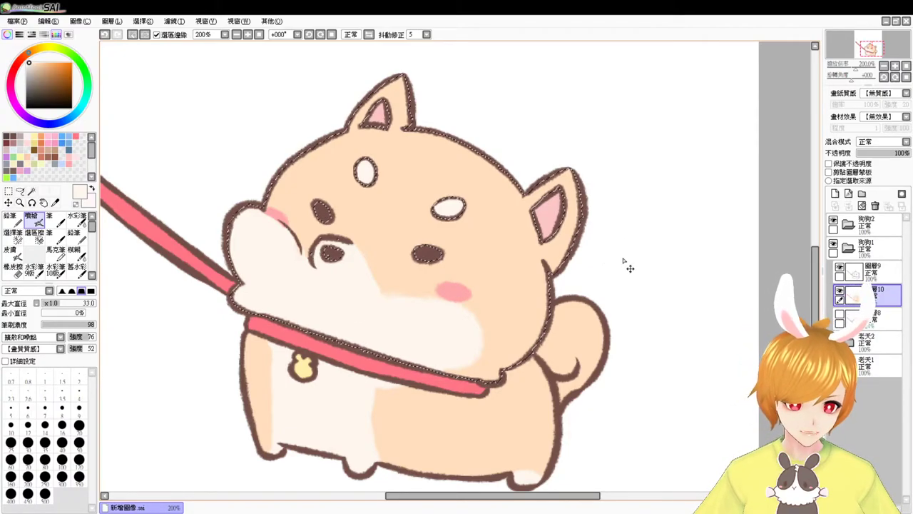
key("ctrl+d")
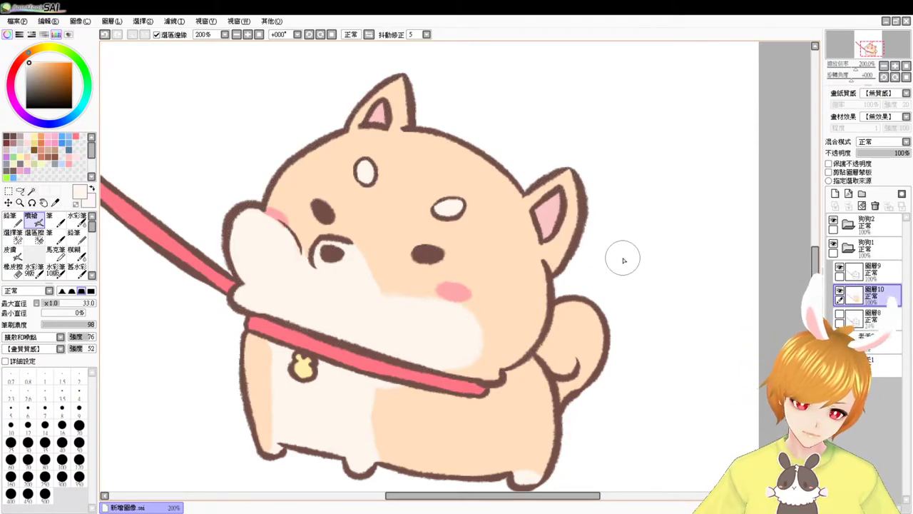
Collapse and hide the 狗狗1 folder, and add a new layer inside the 狗狗2 folder
left_click(237, 36)
left_click(238, 36)
left_click(237, 36)
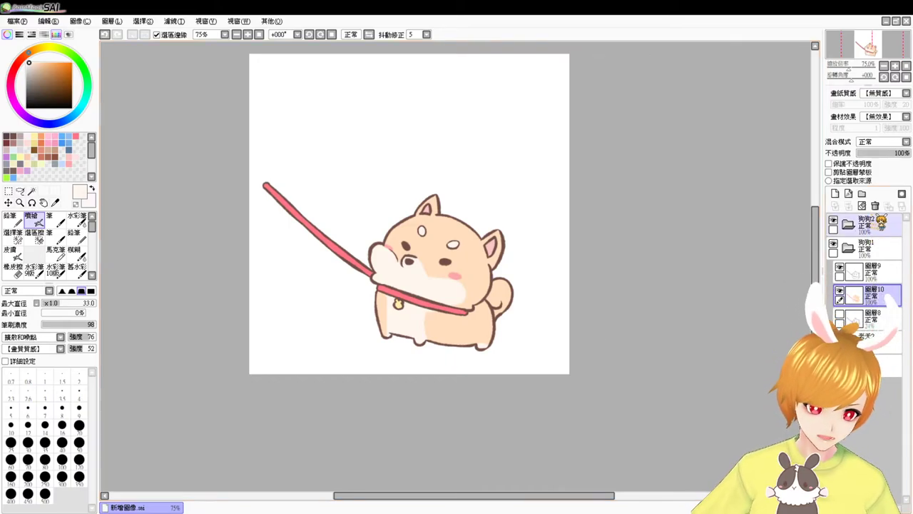
left_click(872, 251)
left_click(850, 247)
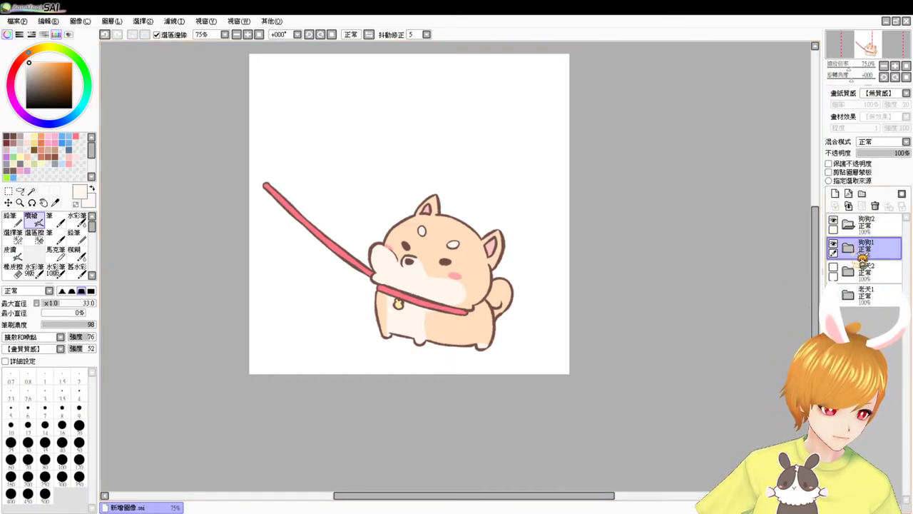
left_click(833, 244)
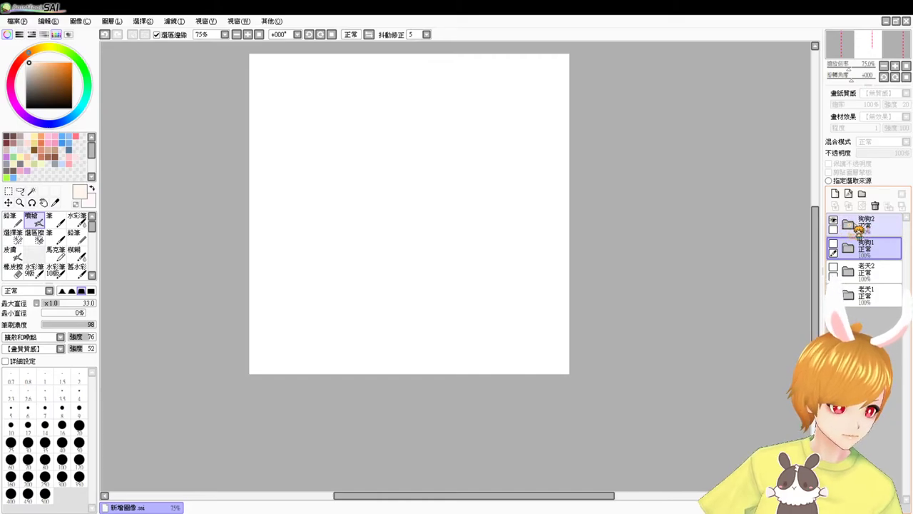
left_click(835, 193)
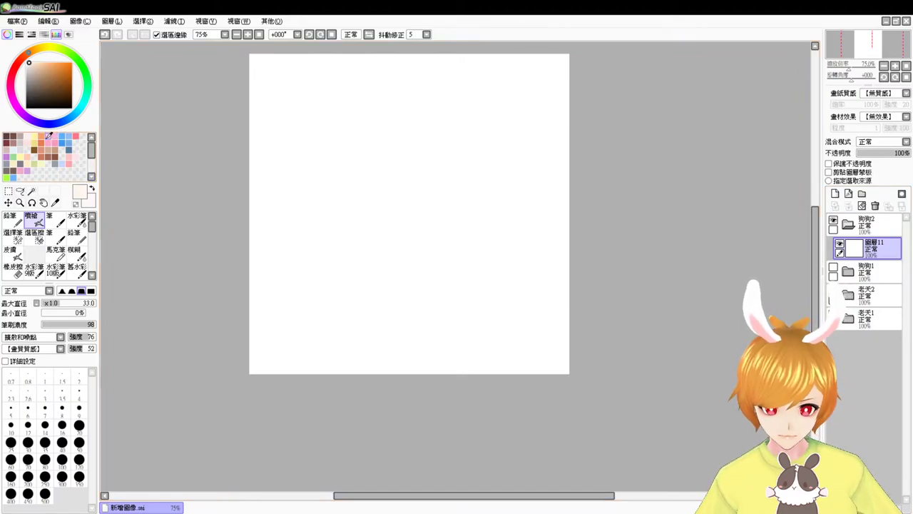
Show the finished 狗狗1 dog briefly for reference, hide it again and choose dark brown as the drawing colour
left_click(833, 267)
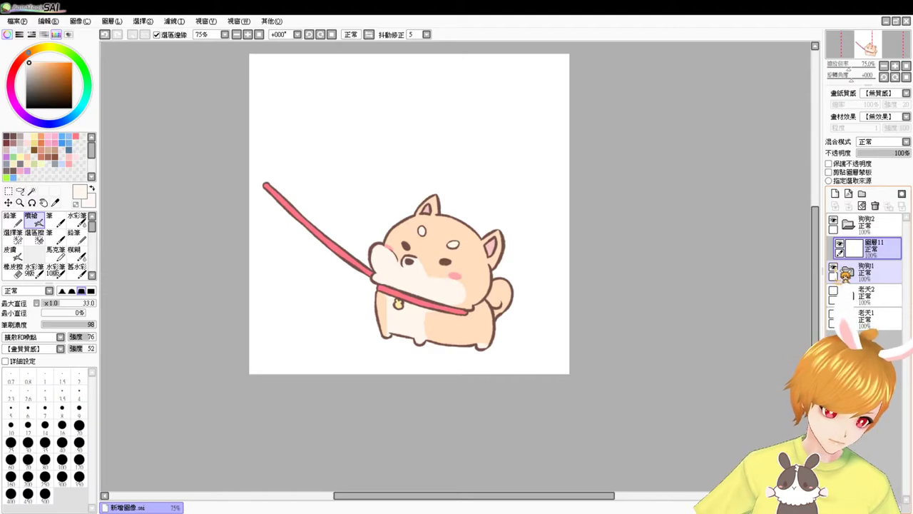
left_click(833, 267)
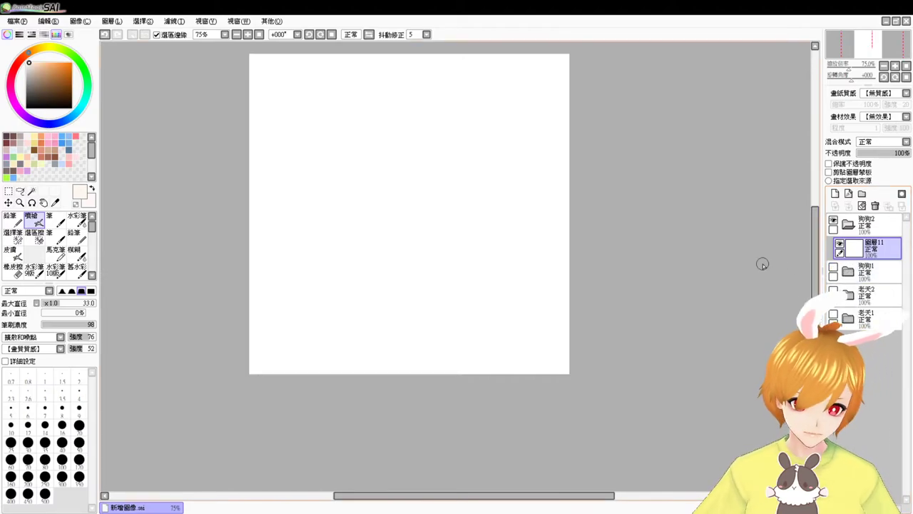
left_click(12, 135)
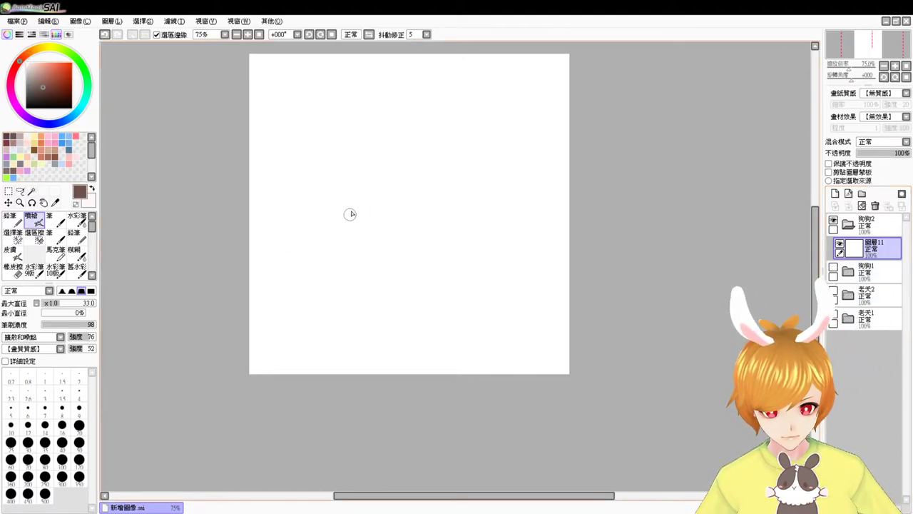
left_click_drag(349, 206, 353, 247)
key("ctrl+z")
left_click_drag(360, 199, 350, 253)
key("ctrl+z")
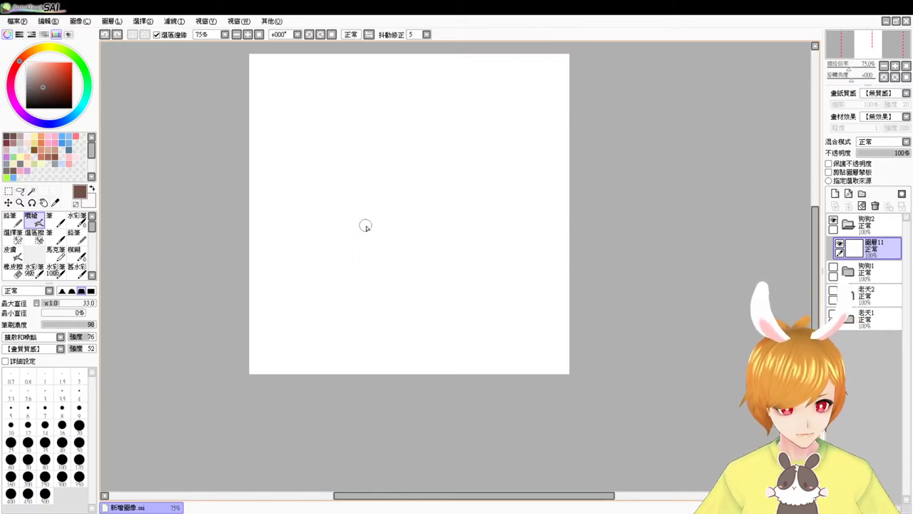
left_click_drag(482, 211, 491, 244)
key("ctrl+z")
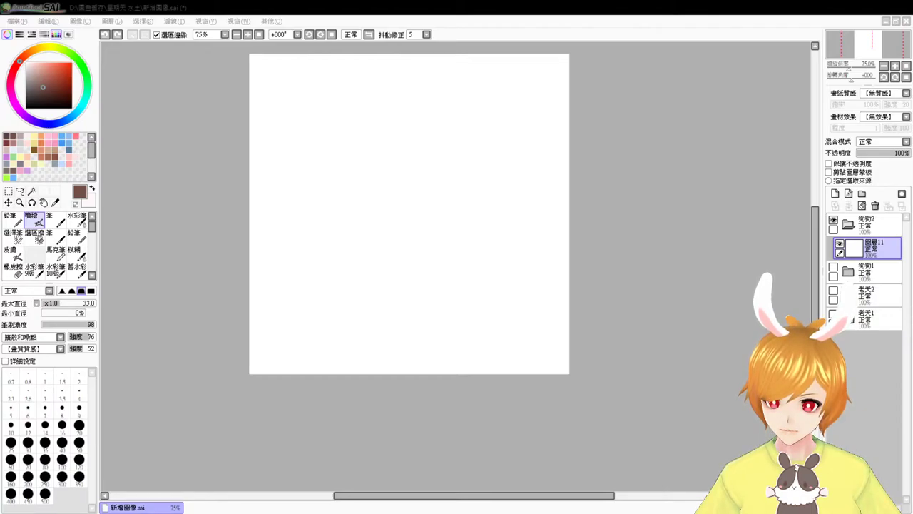
left_click(580, 435)
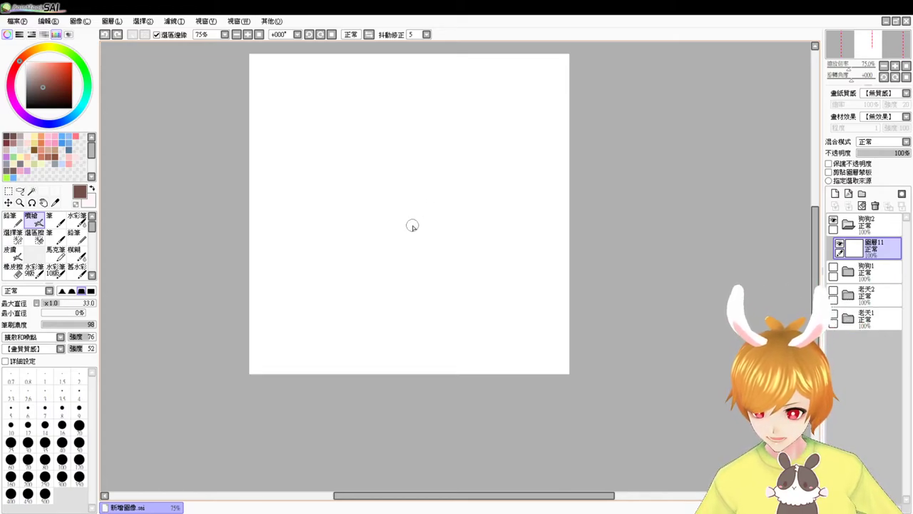
scroll(412, 228, "up", 1)
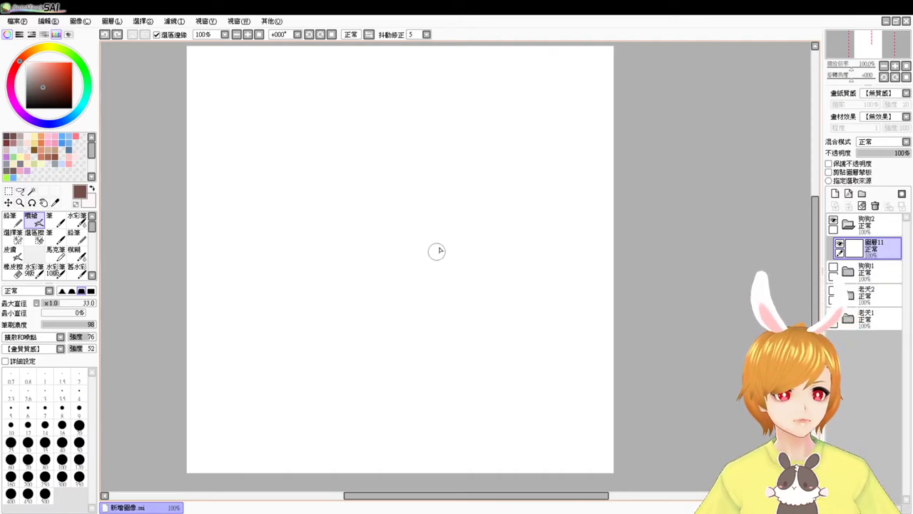
mouse_move(434, 244)
left_mouse_down()
mouse_move(406, 253)
mouse_move(390, 291)
left_mouse_up()
key("ctrl+z")
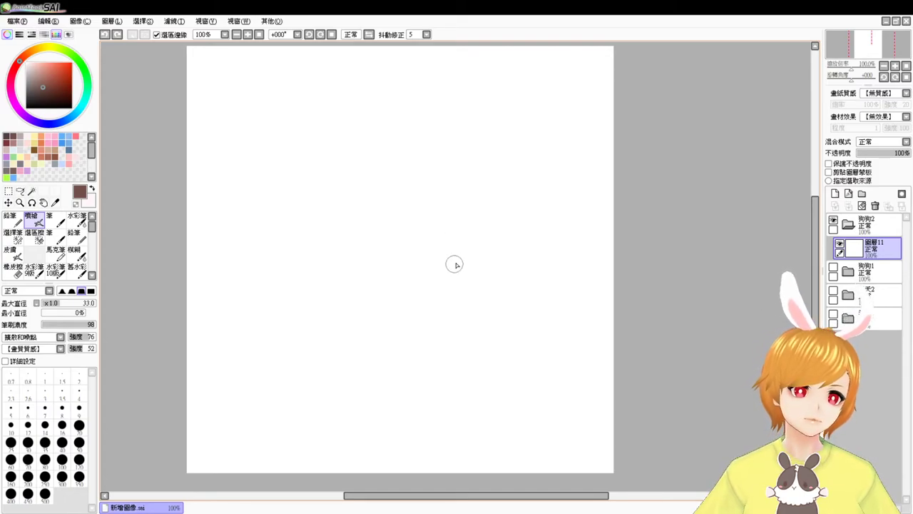
left_click_drag(464, 257, 404, 302)
key("ctrl+z")
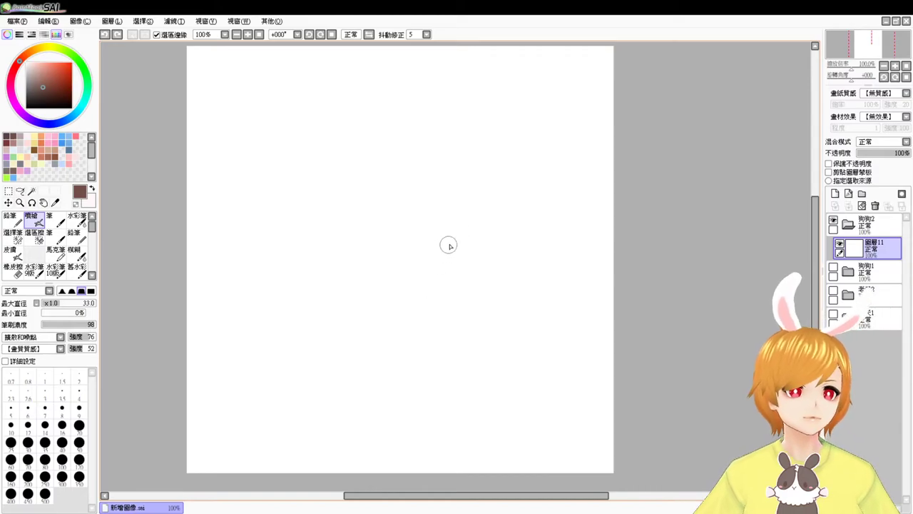
left_click_drag(442, 243, 394, 254)
key("ctrl+z")
Airbrush the second dog's rounded back, rump, hind foot and belly line in dark brown on 圖層11
mouse_move(455, 246)
left_mouse_down()
mouse_move(429, 245)
mouse_move(376, 294)
mouse_move(382, 271)
mouse_move(374, 277)
mouse_move(368, 312)
left_mouse_up()
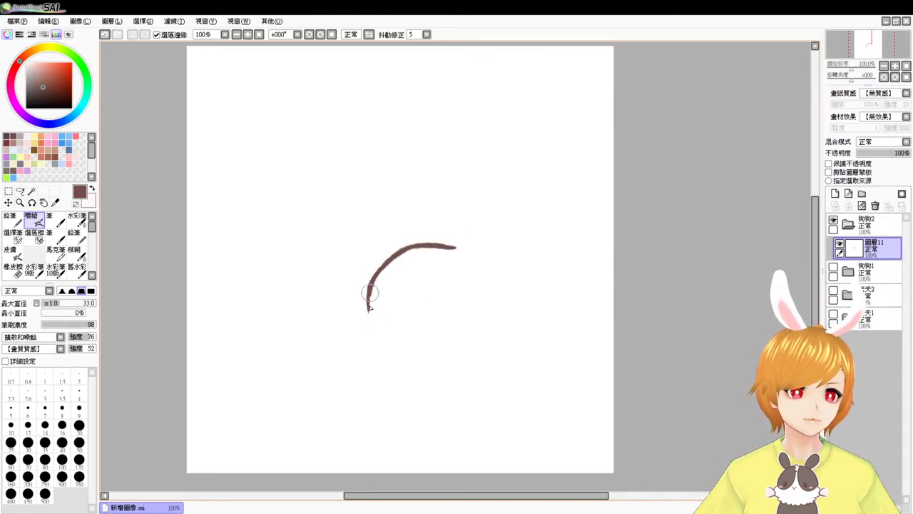
left_click_drag(449, 248, 472, 258)
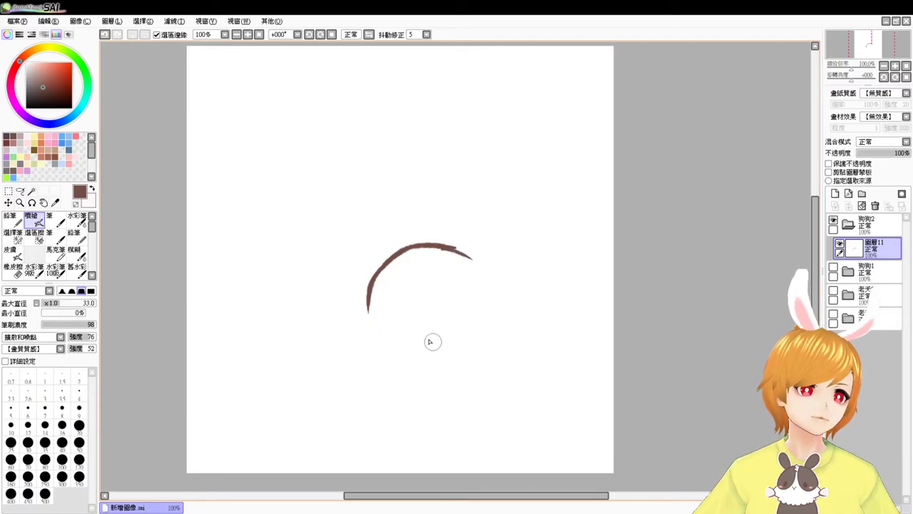
mouse_move(366, 312)
left_mouse_down()
mouse_move(426, 339)
mouse_move(388, 329)
mouse_move(423, 352)
mouse_move(488, 346)
left_mouse_up()
key("ctrl+z")
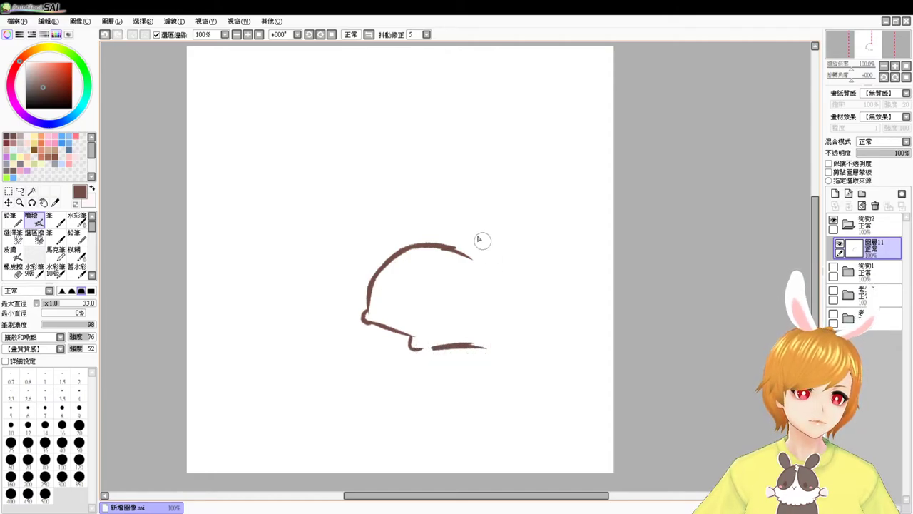
Sketch the head with two pointed ears and a cheek, and connect it through the front leg to the belly line
left_click_drag(450, 245, 485, 213)
key("ctrl+z")
mouse_move(448, 243)
left_mouse_down()
mouse_move(504, 207)
mouse_move(501, 191)
mouse_move(546, 231)
mouse_move(553, 220)
mouse_move(549, 293)
left_mouse_up()
key("ctrl+z")
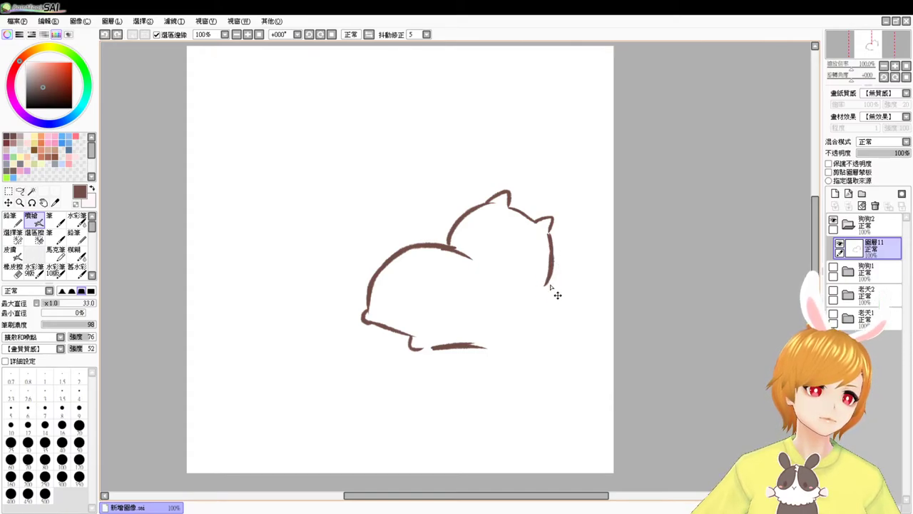
mouse_move(549, 238)
left_mouse_down()
mouse_move(535, 300)
mouse_move(548, 289)
mouse_move(524, 299)
left_mouse_up()
key("ctrl+z")
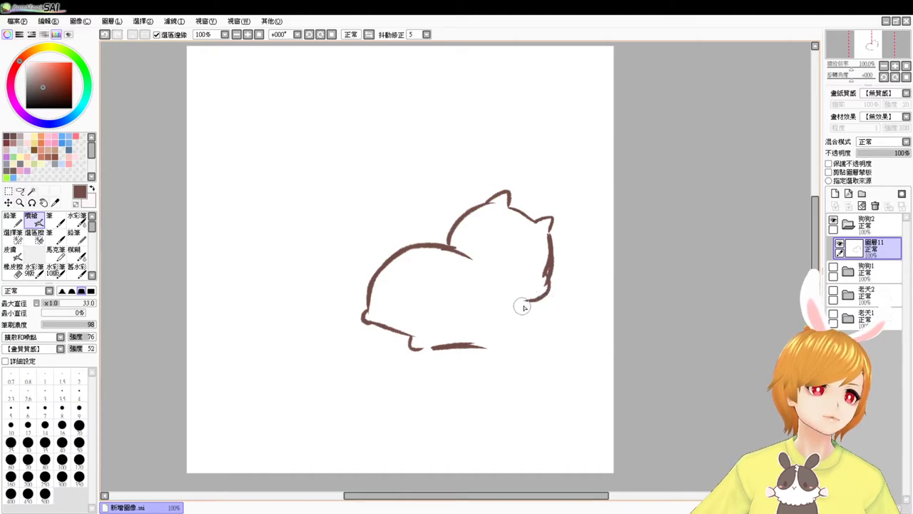
left_click_drag(462, 346, 499, 344)
mouse_move(528, 301)
left_mouse_down()
mouse_move(521, 332)
mouse_move(495, 344)
left_mouse_up()
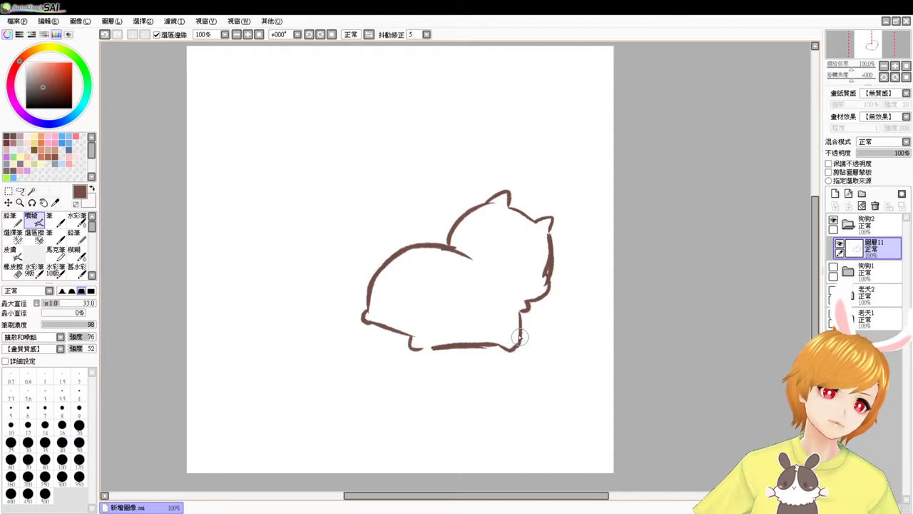
Draw a large curled tail above the rump and a small x mark below it
mouse_move(382, 264)
left_mouse_down()
mouse_move(368, 246)
mouse_move(434, 208)
mouse_move(416, 239)
mouse_move(403, 193)
mouse_move(418, 249)
mouse_move(399, 258)
mouse_move(417, 244)
mouse_move(420, 254)
mouse_move(412, 239)
left_mouse_up()
key("ctrl+z")
key("e")
key("b")
mouse_move(388, 278)
left_mouse_down()
mouse_move(397, 277)
mouse_move(392, 283)
left_mouse_up()
key("ctrl+z")
key("ctrl+z")
mouse_move(392, 276)
left_mouse_down()
mouse_move(397, 287)
mouse_move(389, 284)
left_mouse_up()
Erase both ears and the right side of the head, enlarging the eraser to size 30
key("e")
left_click_drag(537, 224, 531, 209)
left_click_drag(553, 272, 536, 224)
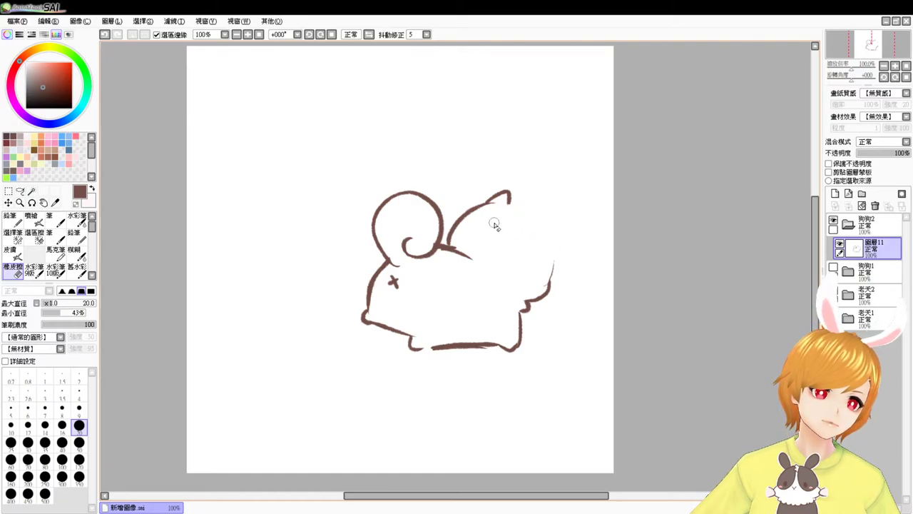
left_click(29, 443)
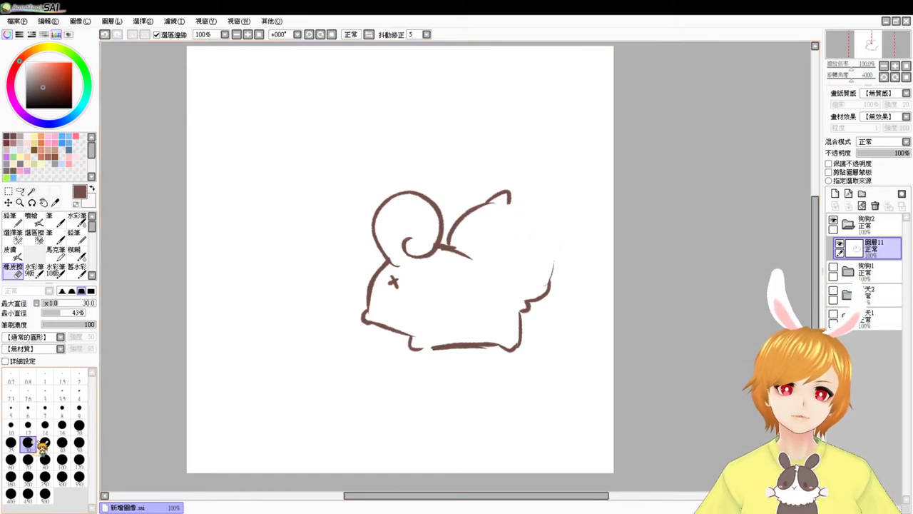
mouse_move(491, 220)
left_mouse_down()
mouse_move(519, 179)
mouse_move(551, 249)
mouse_move(558, 285)
left_mouse_up()
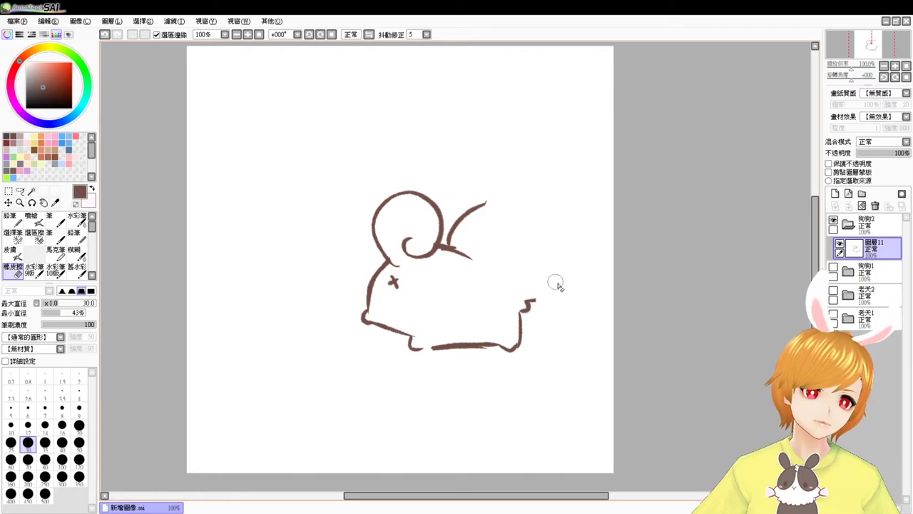
Redraw the head as a larger rounded outline with a small cheek bulge above the front leg
key("e")
mouse_move(499, 198)
left_mouse_down()
mouse_move(550, 212)
mouse_move(569, 273)
mouse_move(552, 298)
mouse_move(532, 302)
left_mouse_up()
key("e")
key("e")
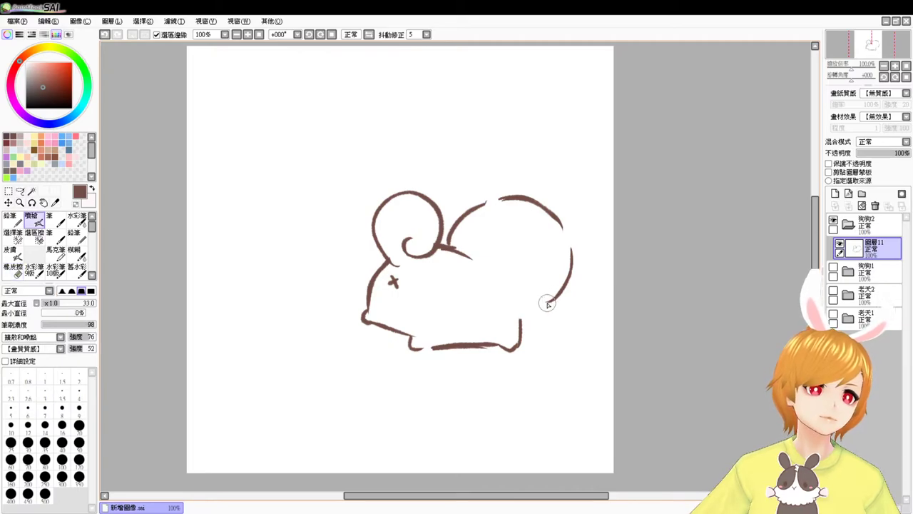
left_click_drag(554, 301, 527, 322)
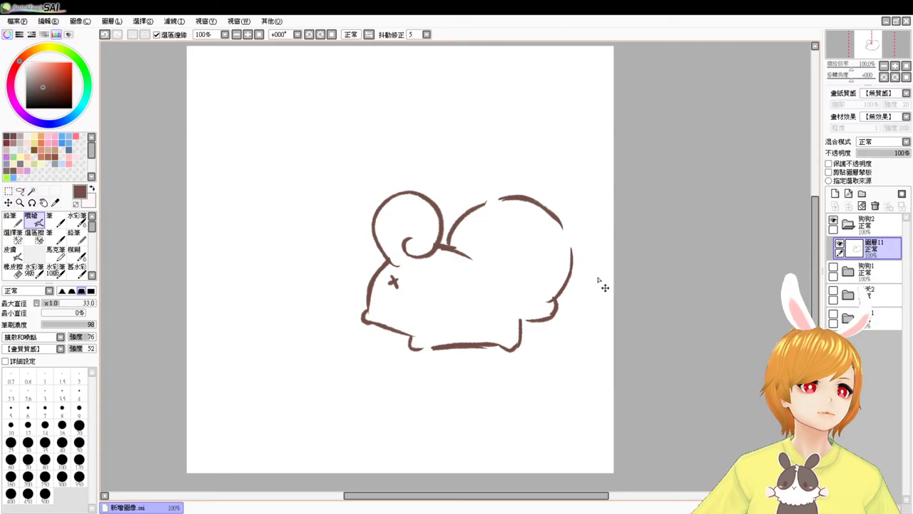
Rotate the whole dog sketch slightly counterclockwise with free transform and move it down and to the left on the canvas
key("ctrl+t")
left_click_drag(584, 410, 612, 384)
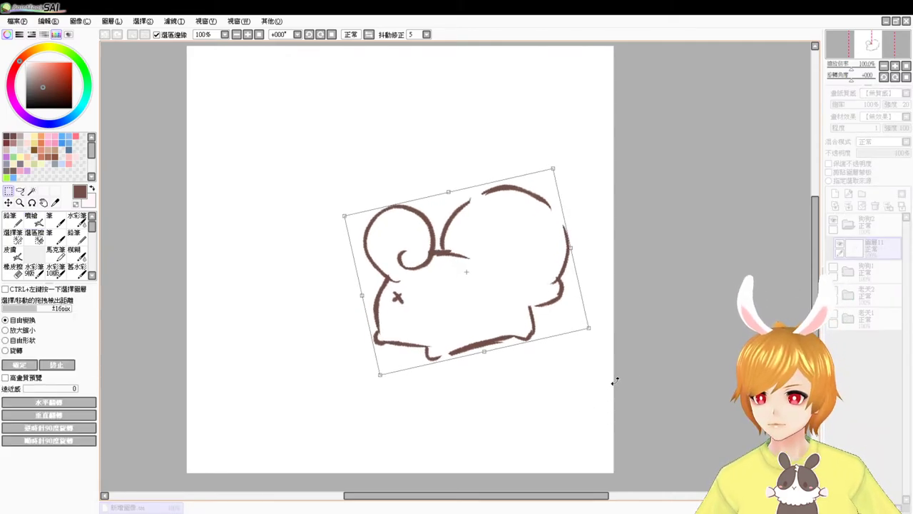
key("Escape")
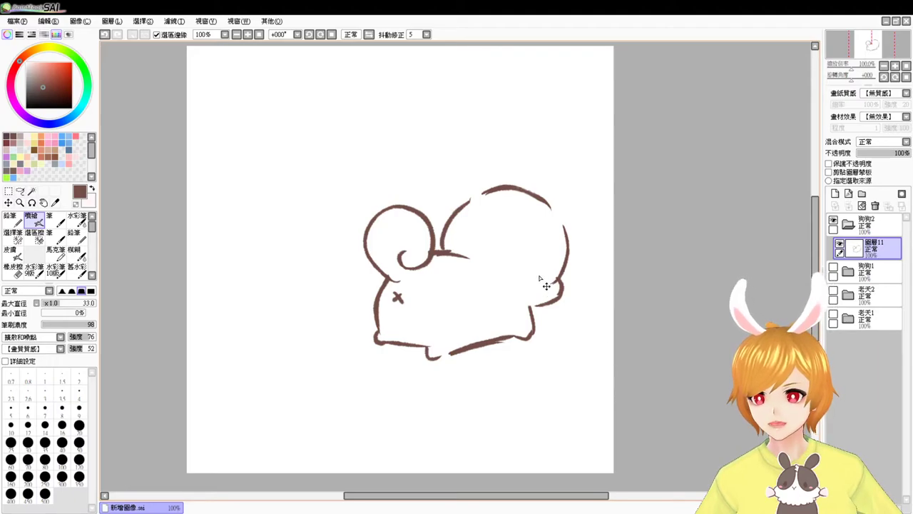
left_click_drag(545, 282, 507, 306)
Add two pointed ears to the head, erasing the outline where needed, and extend the back line toward the front
key("e")
left_click_drag(449, 215, 505, 224)
key("b")
mouse_move(426, 229)
left_mouse_down()
mouse_move(458, 198)
mouse_move(455, 225)
mouse_move(466, 217)
mouse_move(519, 248)
mouse_move(486, 221)
mouse_move(526, 247)
mouse_move(509, 232)
mouse_move(530, 226)
mouse_move(515, 230)
mouse_move(535, 240)
mouse_move(525, 263)
left_mouse_up()
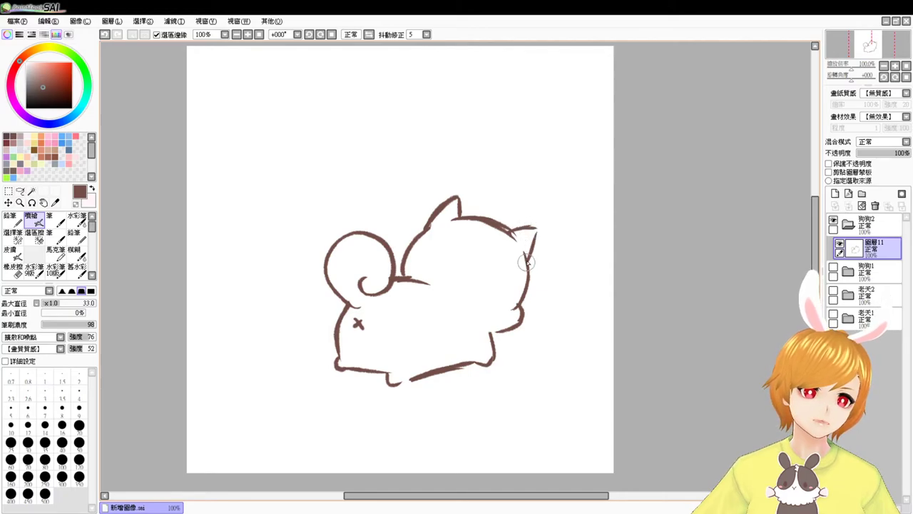
left_click_drag(408, 284, 448, 296)
Erase the right ear, the top of the head and the face outline down to the cheek
key("e")
left_click_drag(524, 296, 508, 334)
mouse_move(516, 231)
left_mouse_down()
mouse_move(505, 240)
mouse_move(480, 231)
mouse_move(489, 220)
mouse_move(534, 234)
mouse_move(523, 292)
mouse_move(501, 331)
mouse_move(501, 302)
left_mouse_up()
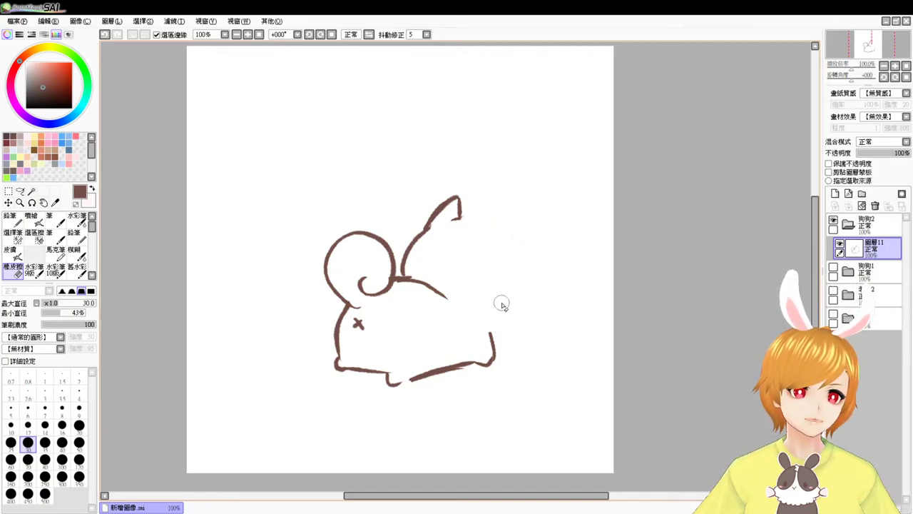
mouse_move(457, 223)
left_mouse_down()
mouse_move(450, 200)
mouse_move(447, 219)
mouse_move(477, 218)
mouse_move(513, 243)
left_mouse_up()
Redraw the left ear's tip and the top of the head, and trim the end of the back line with the eraser
key("b")
key("ctrl+z")
key("ctrl+z")
key("ctrl+z")
key("ctrl+z")
left_click_drag(452, 219, 508, 232)
key("e")
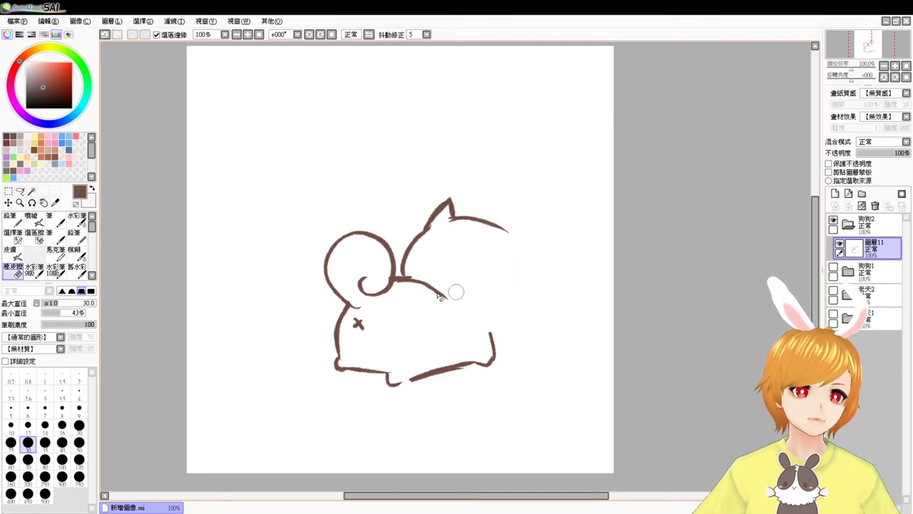
left_click_drag(449, 296, 437, 291)
Redraw the right side of the face with its cheek bulge and add a small pointed right ear
key("v")
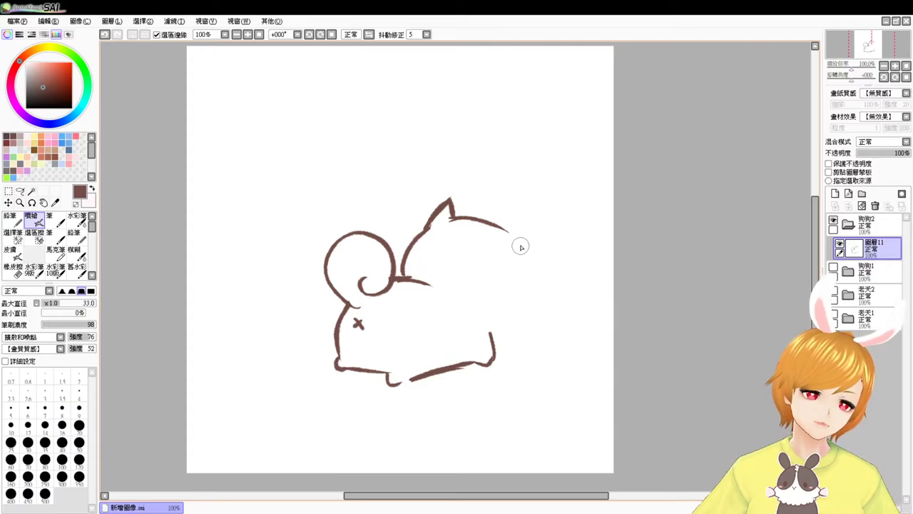
left_click_drag(520, 245, 527, 296)
key("ctrl+z")
key("ctrl+z")
mouse_move(517, 240)
left_mouse_down()
mouse_move(524, 285)
mouse_move(523, 251)
mouse_move(520, 287)
mouse_move(525, 265)
mouse_move(519, 317)
mouse_move(523, 309)
mouse_move(499, 326)
left_mouse_up()
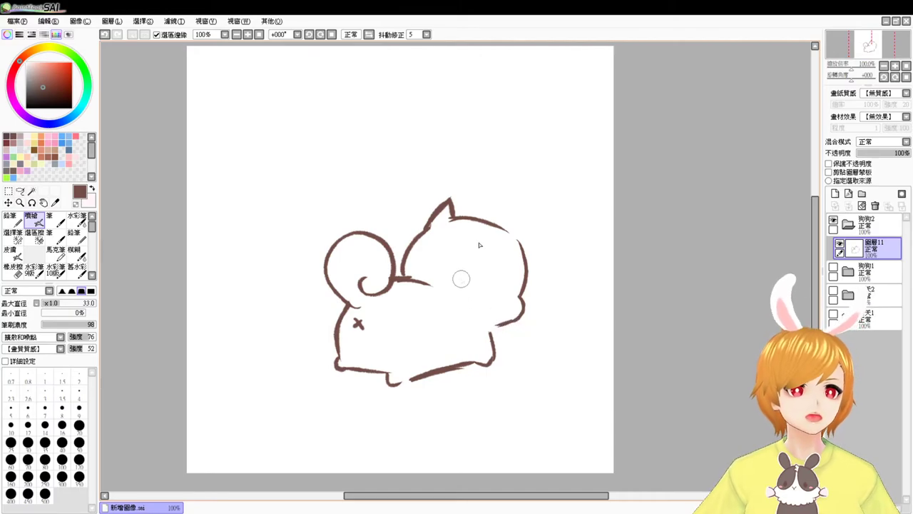
mouse_move(501, 230)
left_mouse_down()
mouse_move(531, 225)
mouse_move(524, 249)
left_mouse_up()
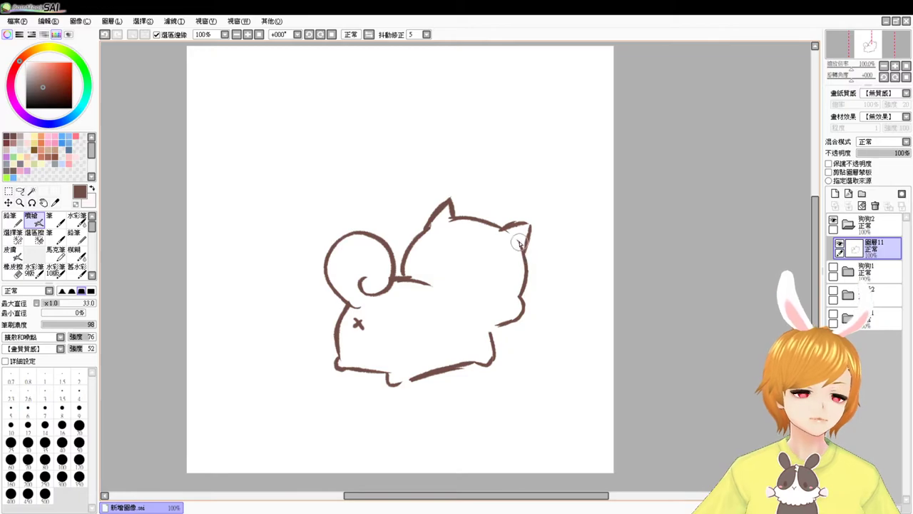
key("e")
key("e")
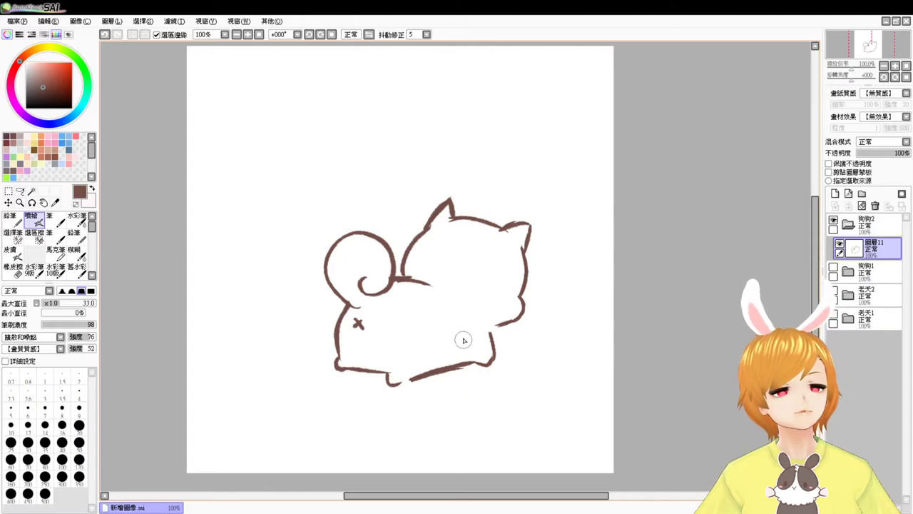
Draw the shoulder line sloping from the end of the back down to the front leg
left_click_drag(437, 286, 474, 318)
key("ctrl+z")
left_click_drag(437, 284, 493, 331)
key("ctrl+z")
key("ctrl+z")
left_click_drag(432, 285, 485, 334)
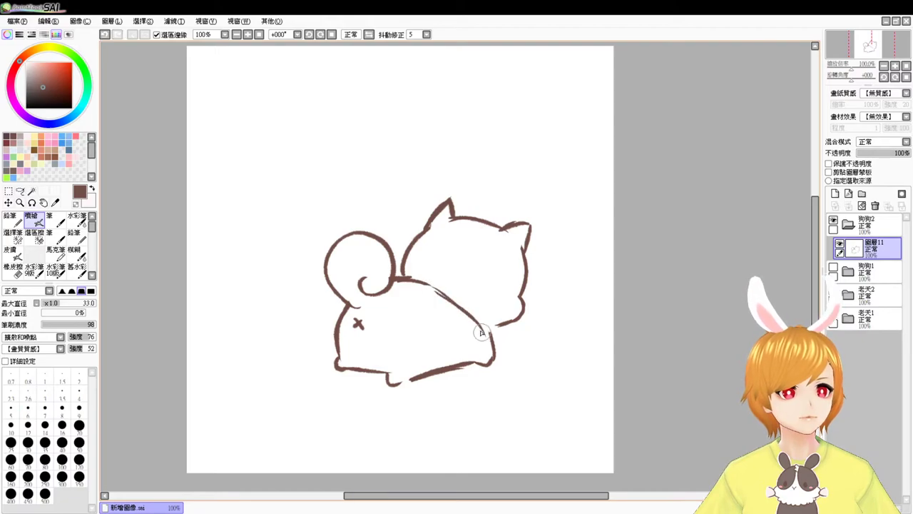
Draw the collar's second line across the back of the dog's neck and rework the lower cheek outline down to it
mouse_move(410, 278)
left_mouse_down()
mouse_move(494, 325)
mouse_move(491, 333)
mouse_move(465, 316)
mouse_move(485, 337)
left_mouse_up()
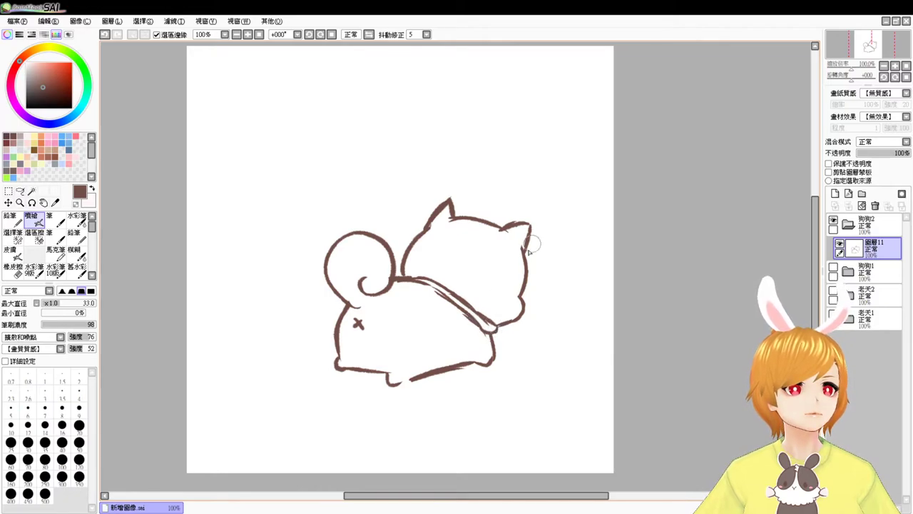
left_click_drag(521, 289, 525, 315)
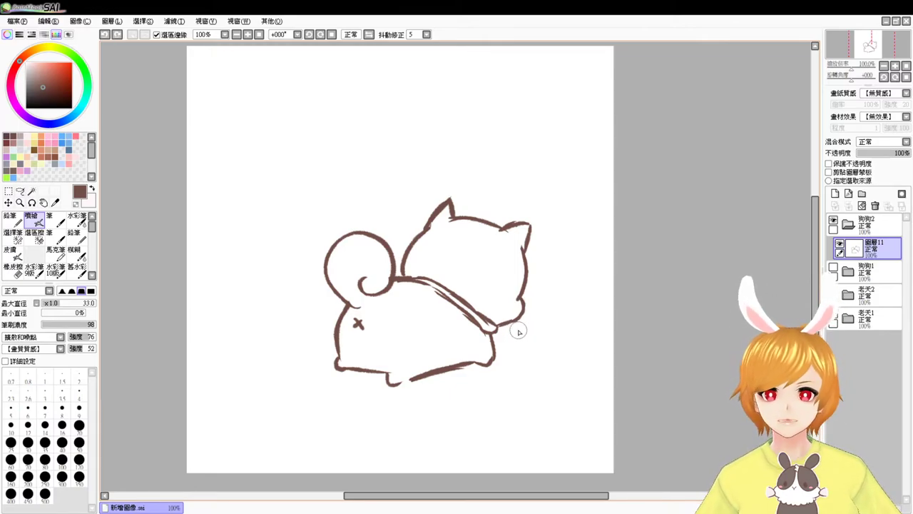
key("e")
key("b")
left_click_drag(521, 313, 496, 328)
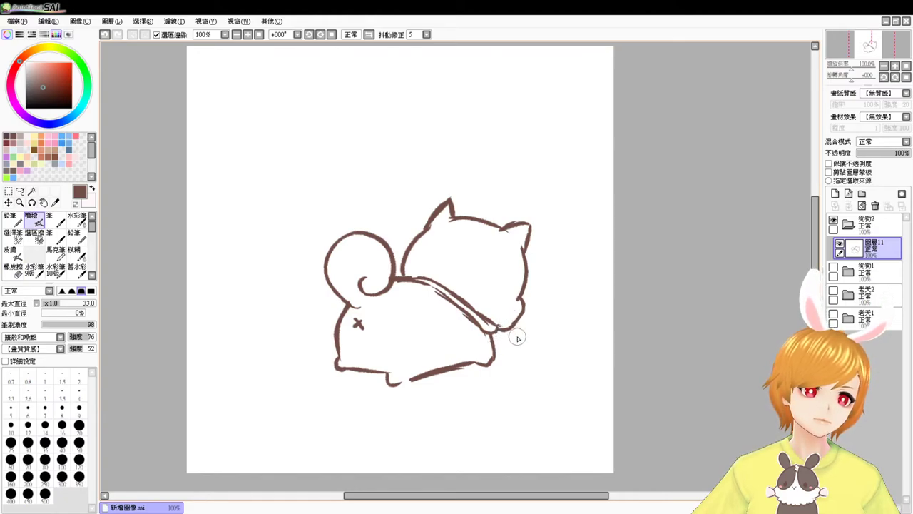
Erase the drooping hind foot under the belly and redraw it as a smaller curve joined to the belly line
key("e")
left_click_drag(388, 375, 402, 378)
key("b")
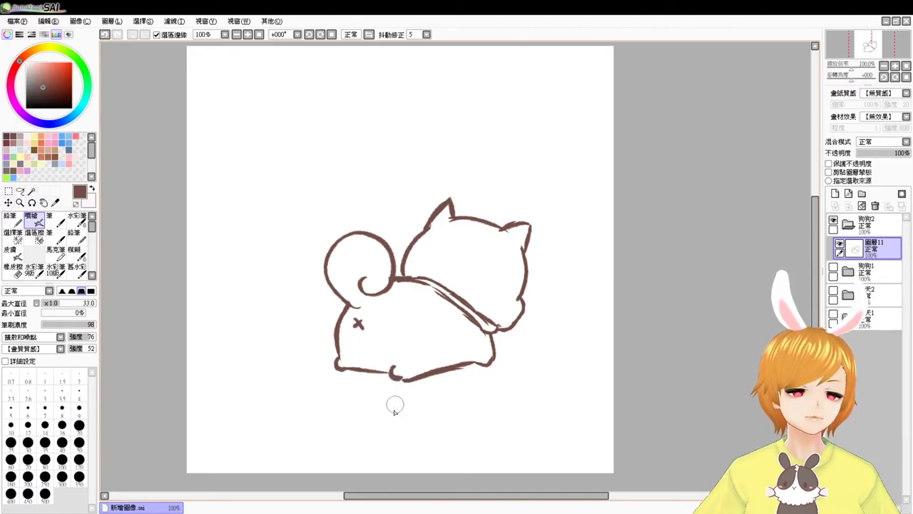
key("e")
mouse_move(491, 357)
left_mouse_down()
mouse_move(493, 338)
mouse_move(495, 354)
mouse_move(477, 362)
mouse_move(487, 343)
mouse_move(499, 352)
mouse_move(456, 364)
left_mouse_up()
key("v")
key("ctrl+z")
key("ctrl+z")
key("ctrl+z")
key("ctrl+z")
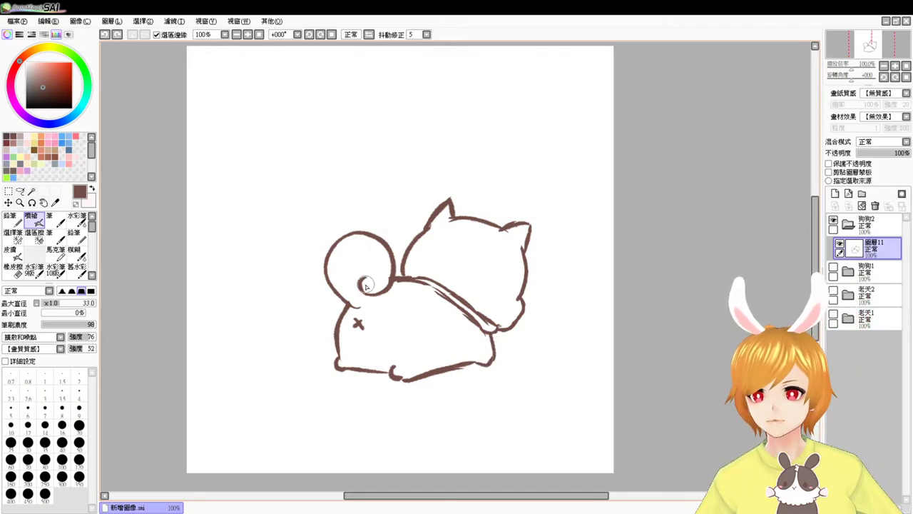
mouse_move(364, 278)
left_mouse_down()
mouse_move(367, 308)
mouse_move(373, 297)
left_mouse_up()
key("ctrl+z")
key("ctrl+z")
key("ctrl+z")
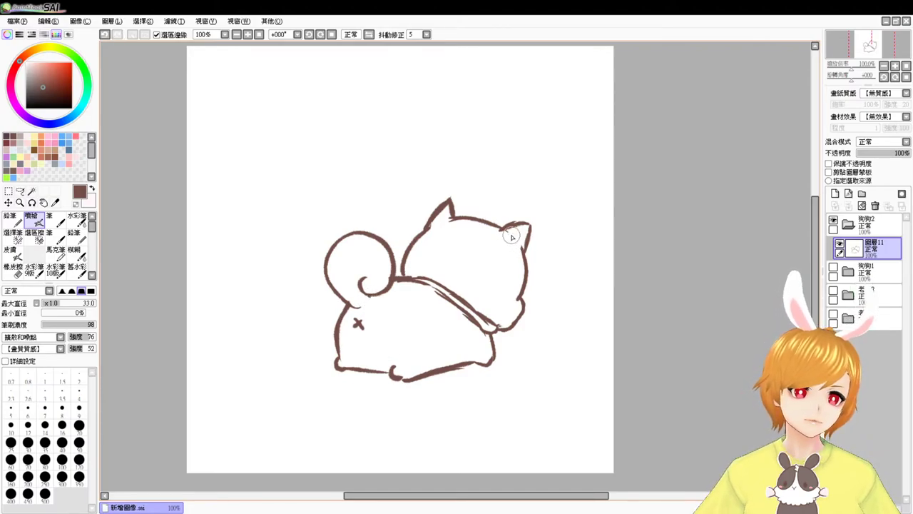
Redraw the dog's lower cheek as a more pointed corner running back to the collar
key("e")
mouse_move(526, 307)
left_mouse_down()
mouse_move(509, 324)
mouse_move(524, 311)
mouse_move(516, 293)
mouse_move(520, 305)
mouse_move(527, 269)
mouse_move(522, 310)
mouse_move(508, 323)
mouse_move(522, 301)
mouse_move(527, 312)
mouse_move(511, 315)
mouse_move(524, 310)
mouse_move(520, 299)
mouse_move(524, 311)
mouse_move(524, 302)
mouse_move(500, 318)
mouse_move(524, 301)
mouse_move(500, 327)
left_mouse_up()
key("b")
key("ctrl+z")
key("ctrl+z")
key("ctrl+z")
key("ctrl+z")
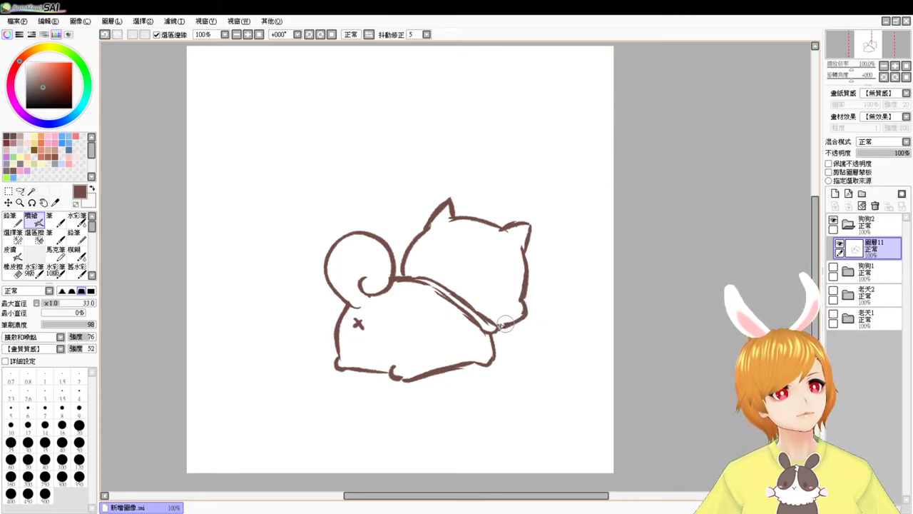
Redraw both ears, giving the one nearer the tail a rounded tip and the far one a lower, wider shape
key("e")
mouse_move(442, 205)
left_mouse_down()
mouse_move(455, 195)
mouse_move(440, 209)
mouse_move(452, 214)
left_mouse_up()
key("v")
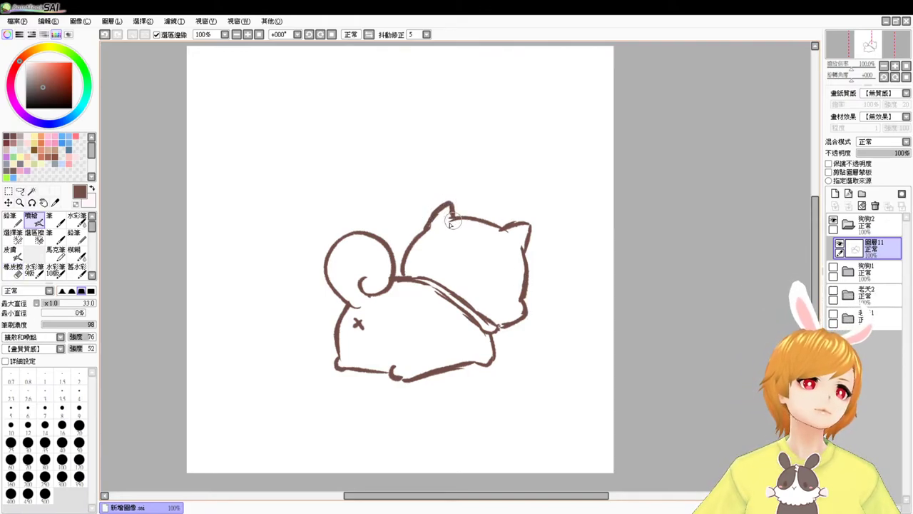
key("e")
mouse_move(510, 225)
left_mouse_down()
mouse_move(535, 240)
mouse_move(533, 232)
mouse_move(525, 249)
left_mouse_up()
key("v")
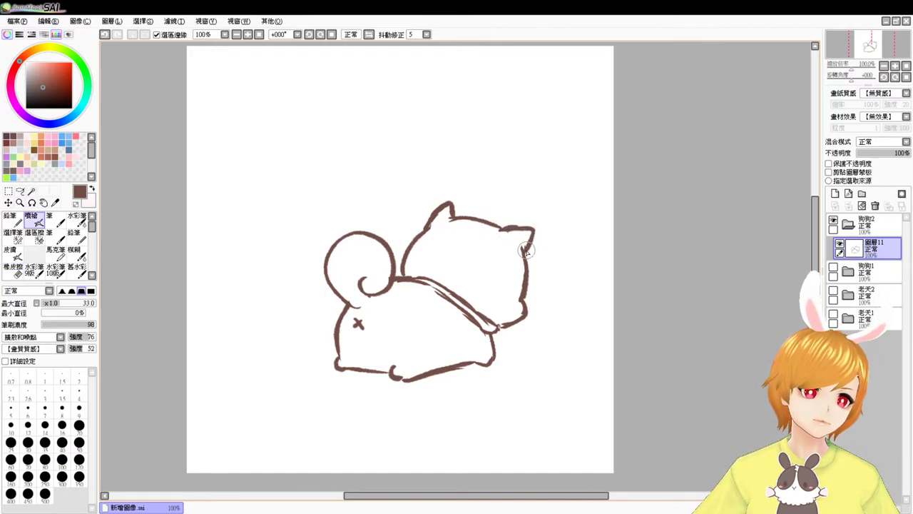
Erase the thin collar line along the upper back and redraw it closer to the head outline
key("e")
mouse_move(420, 289)
left_mouse_down()
mouse_move(446, 302)
mouse_move(448, 293)
mouse_move(460, 311)
left_mouse_up()
key("v")
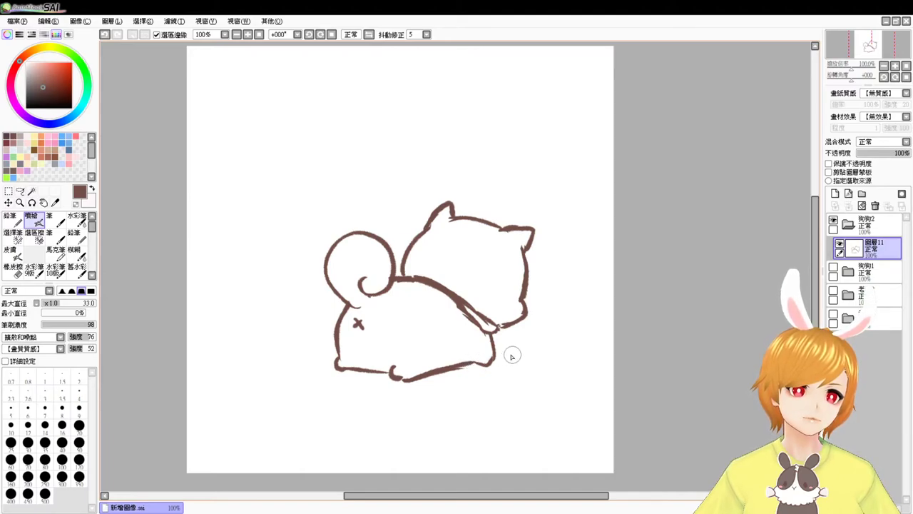
mouse_move(311, 356)
left_mouse_down()
mouse_move(302, 363)
mouse_move(322, 359)
mouse_move(314, 375)
left_mouse_up()
key("ctrl+z")
key("ctrl+z")
key("ctrl+z")
key("ctrl+z")
key("ctrl+z")
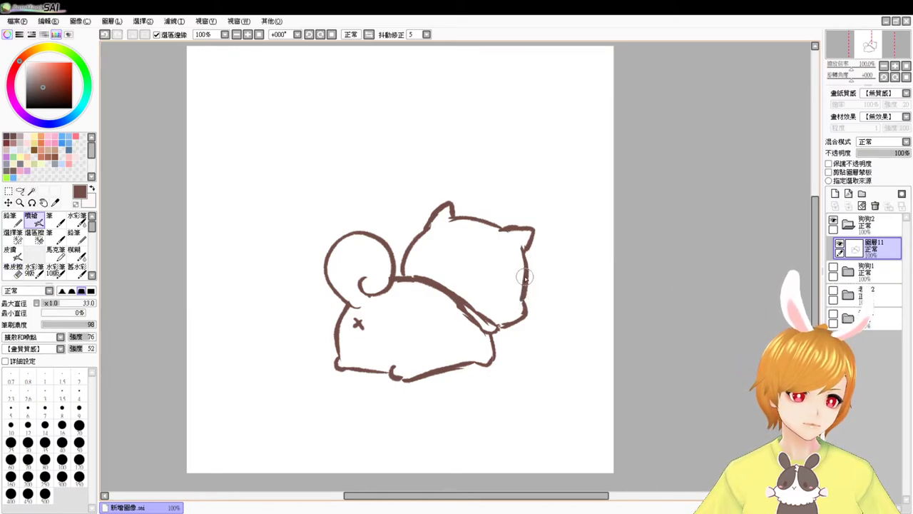
Erase the jaw line and redraw it as a rounder curve from the cheek to the end of the collar
key("e")
mouse_move(507, 321)
left_mouse_down()
mouse_move(516, 318)
mouse_move(512, 325)
left_mouse_up()
key("b")
key("e")
key("v")
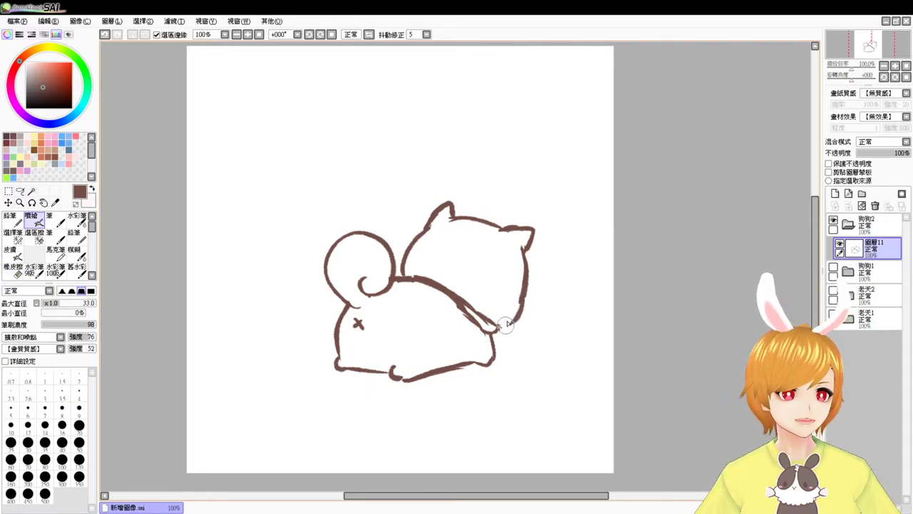
key("ctrl+z")
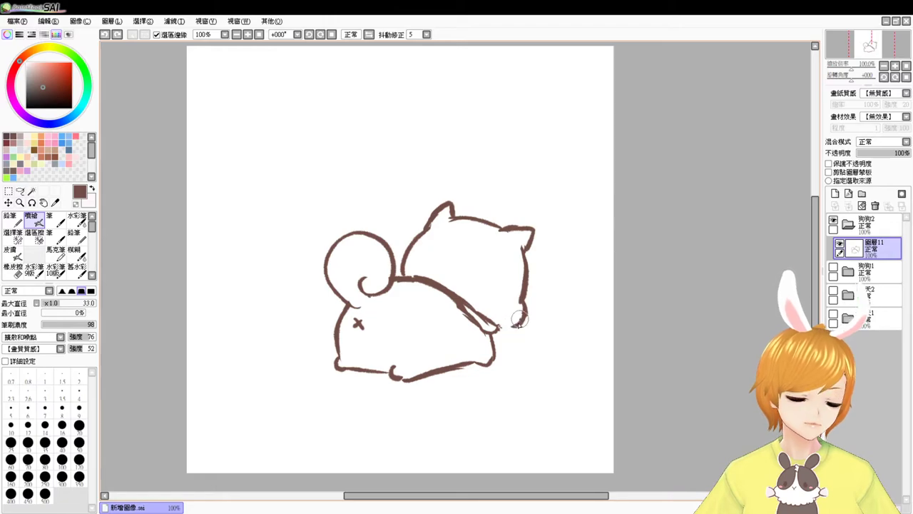
mouse_move(526, 314)
left_mouse_down()
mouse_move(495, 330)
mouse_move(498, 340)
mouse_move(499, 321)
mouse_move(484, 309)
mouse_move(481, 326)
mouse_move(474, 319)
mouse_move(489, 333)
left_mouse_up()
key("e")
key("v")
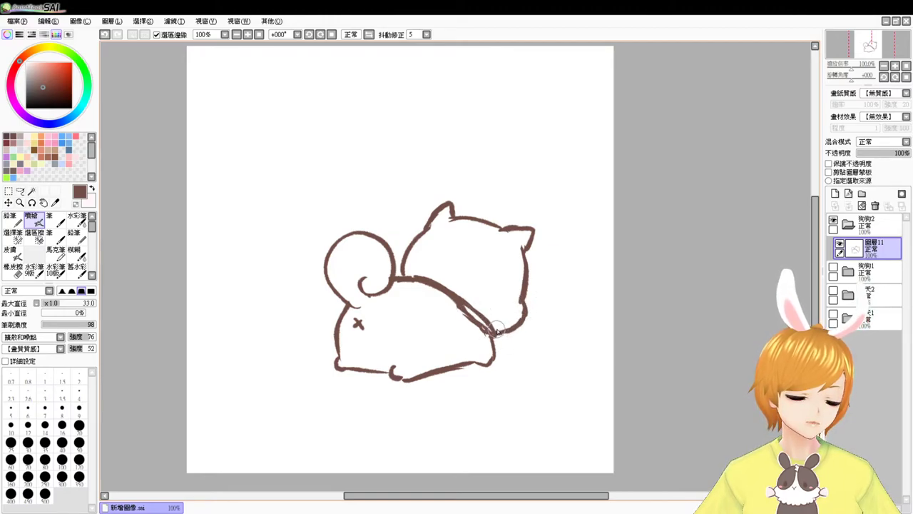
Sketch a flat oval beneath the dog's belly and move the whole drawing down and to the right
mouse_move(388, 410)
left_mouse_down()
mouse_move(428, 416)
mouse_move(371, 414)
left_mouse_up()
key("ctrl+z")
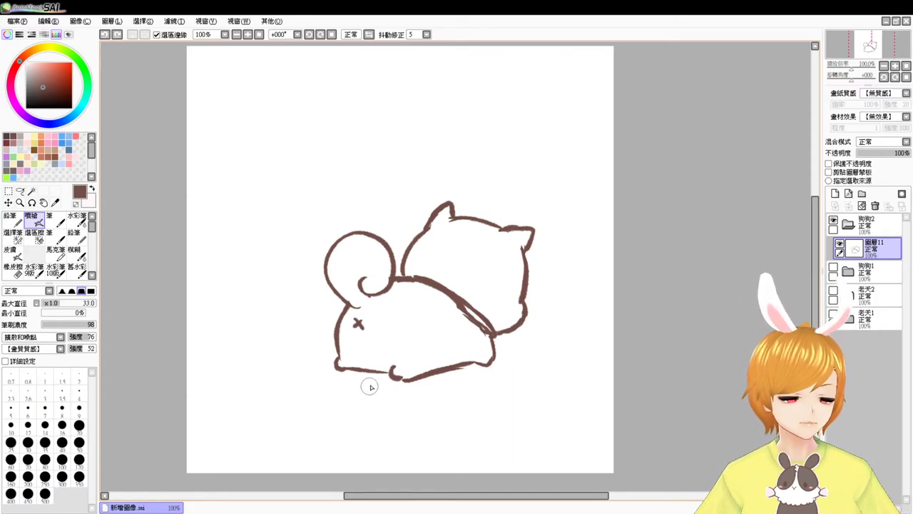
mouse_move(391, 375)
left_mouse_down()
mouse_move(346, 391)
mouse_move(388, 407)
mouse_move(459, 379)
mouse_move(397, 404)
left_mouse_up()
left_click_drag(569, 349, 602, 369)
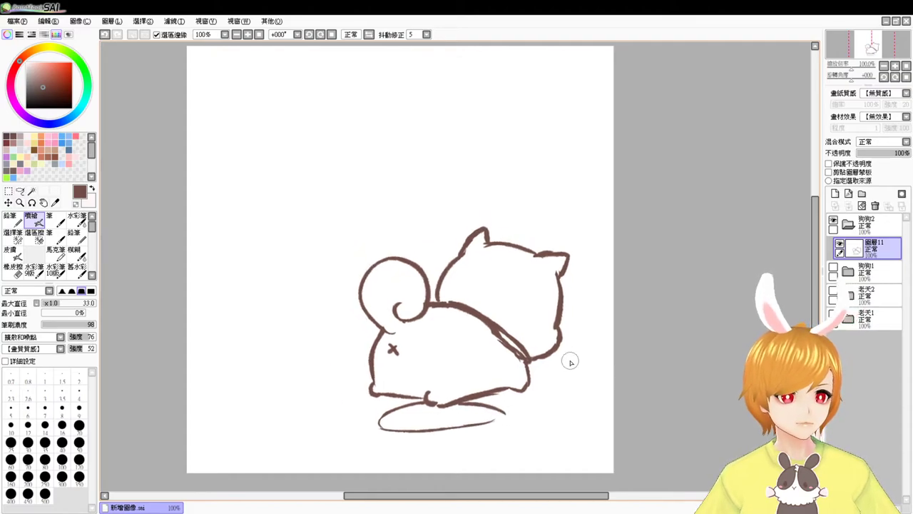
Draw a wavy double-lined strip with a squared end trailing behind the dog's rump
mouse_move(370, 351)
left_mouse_down()
mouse_move(333, 348)
mouse_move(275, 383)
mouse_move(228, 385)
left_mouse_up()
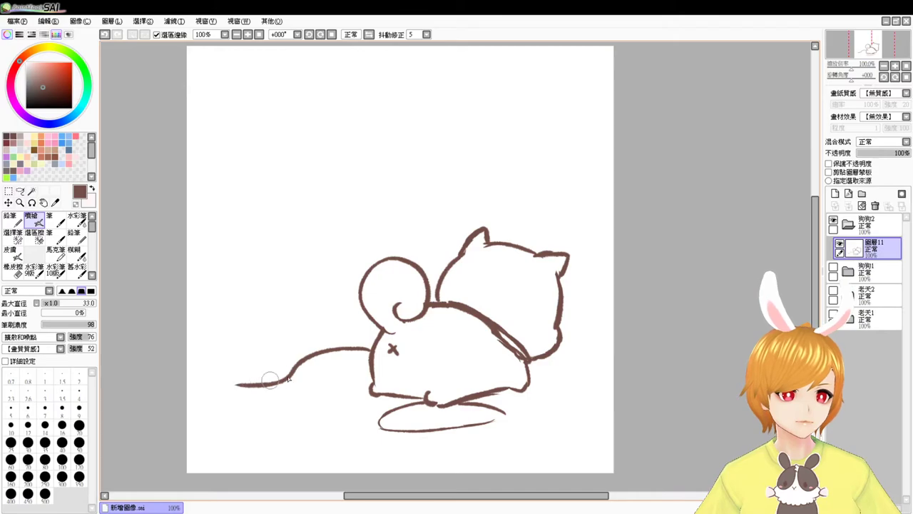
key("ctrl+z")
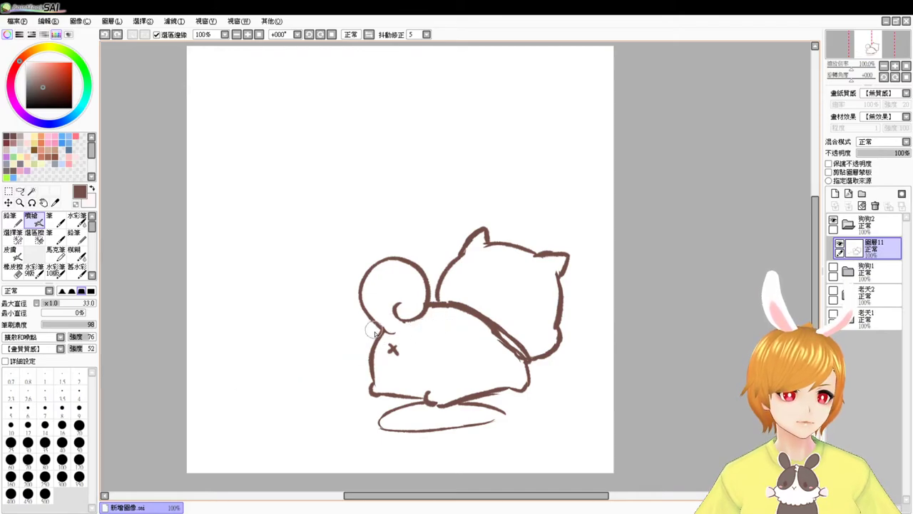
mouse_move(370, 359)
left_mouse_down()
mouse_move(323, 388)
mouse_move(258, 407)
mouse_move(312, 405)
mouse_move(356, 371)
left_mouse_up()
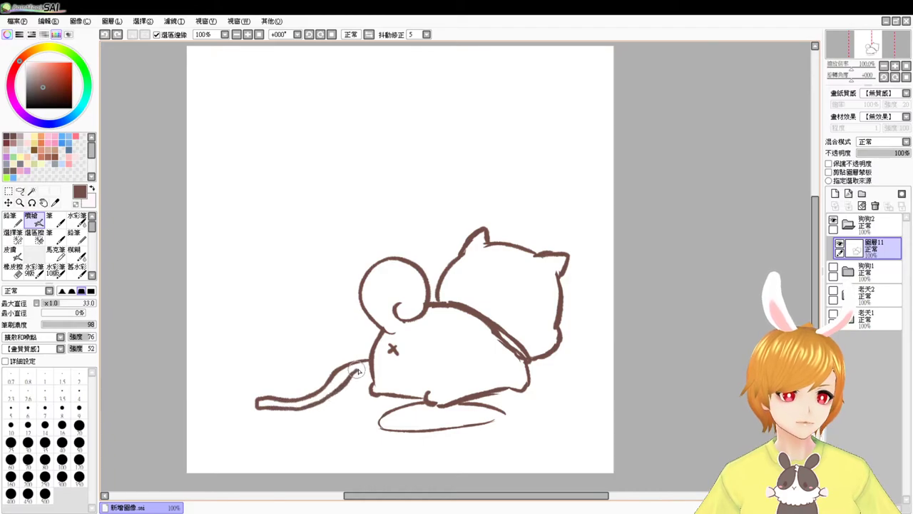
Erase the flat oval beneath the belly and move the whole drawing up and slightly to the right
key("e")
mouse_move(419, 419)
left_mouse_down()
mouse_move(380, 412)
mouse_move(410, 406)
mouse_move(441, 433)
mouse_move(491, 422)
mouse_move(501, 408)
mouse_move(463, 412)
left_mouse_up()
key("v")
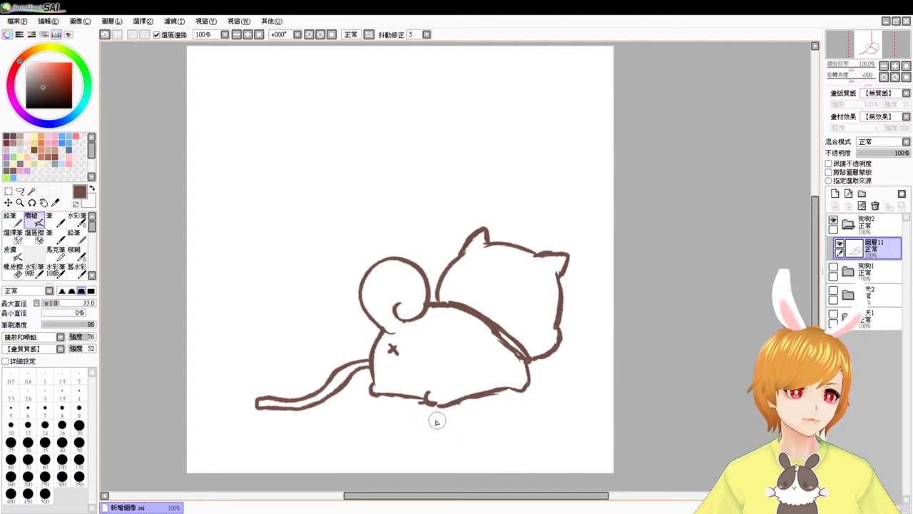
left_click_drag(465, 408, 489, 373)
left_click_drag(339, 306, 288, 286)
key("ctrl+z")
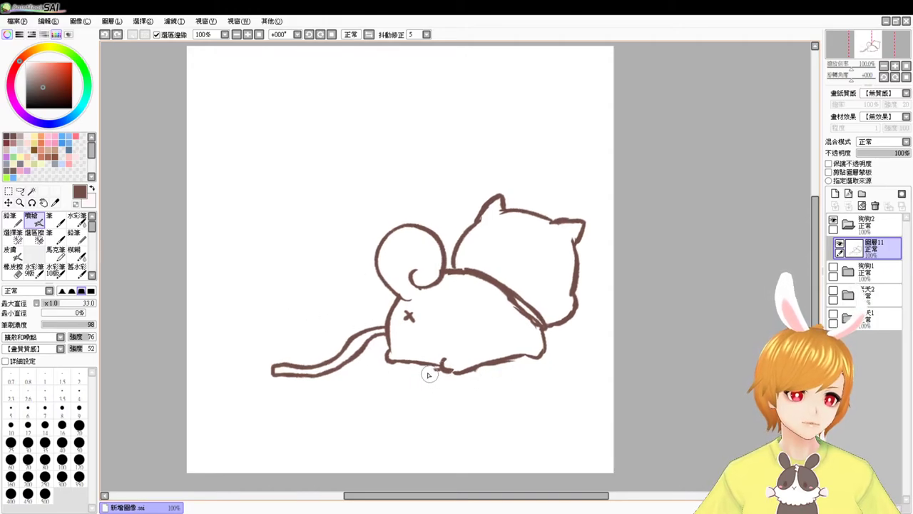
Draw a thicker flat oval directly under the belly with its front end rounded
mouse_move(439, 368)
left_mouse_down()
mouse_move(407, 373)
mouse_move(399, 393)
mouse_move(456, 396)
left_mouse_up()
mouse_move(492, 363)
left_mouse_down()
mouse_move(522, 378)
mouse_move(487, 390)
mouse_move(506, 388)
mouse_move(437, 397)
mouse_move(528, 379)
mouse_move(497, 364)
mouse_move(527, 381)
mouse_move(504, 388)
left_mouse_up()
key("ctrl+z")
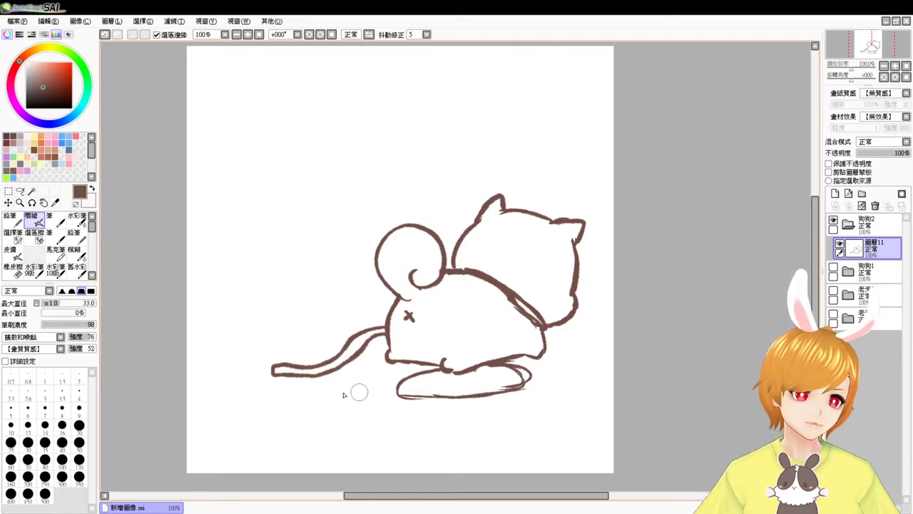
mouse_move(396, 390)
left_mouse_down()
mouse_move(312, 410)
mouse_move(353, 413)
left_mouse_up()
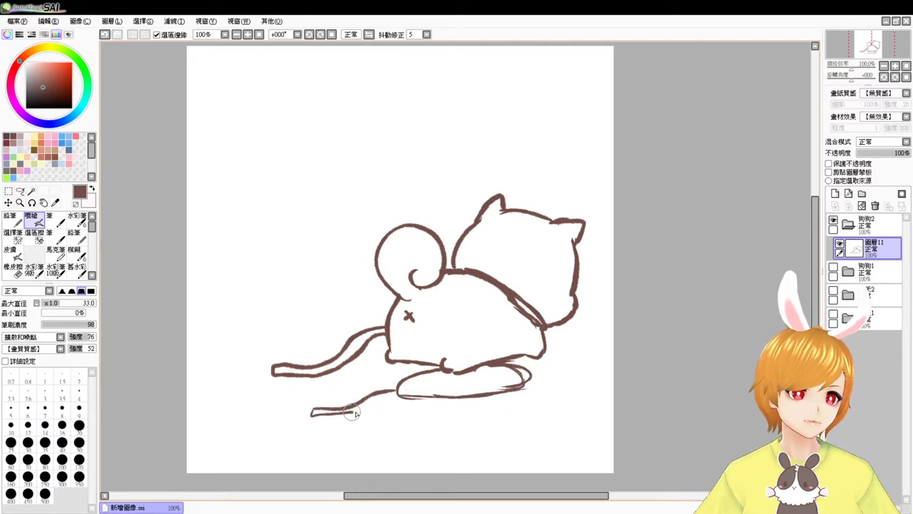
key("ctrl+z")
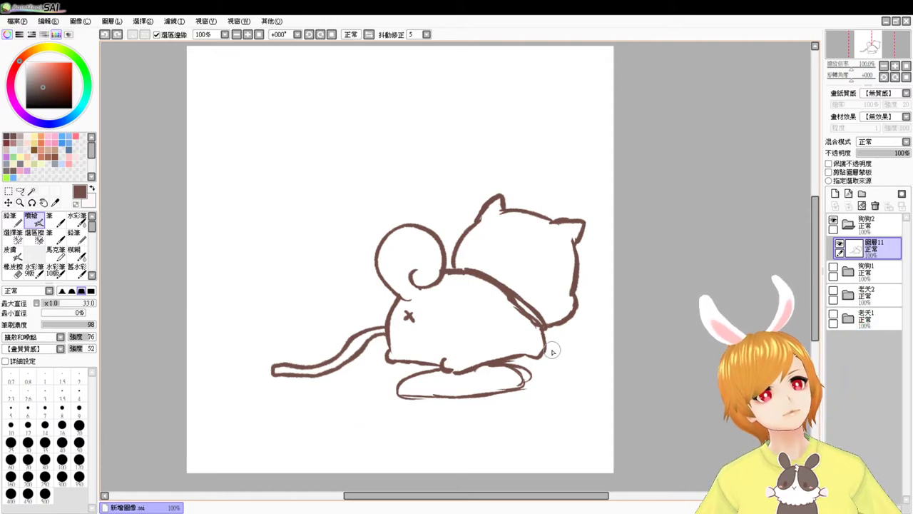
left_click_drag(529, 370, 528, 384)
Draw two small cloud puffs behind the dog, above and below the trailing strip, and shift the drawing slightly down and right
mouse_move(342, 294)
left_mouse_down()
mouse_move(333, 292)
mouse_move(347, 301)
left_mouse_up()
mouse_move(353, 398)
left_mouse_down()
mouse_move(379, 397)
mouse_move(356, 404)
mouse_move(378, 410)
left_mouse_up()
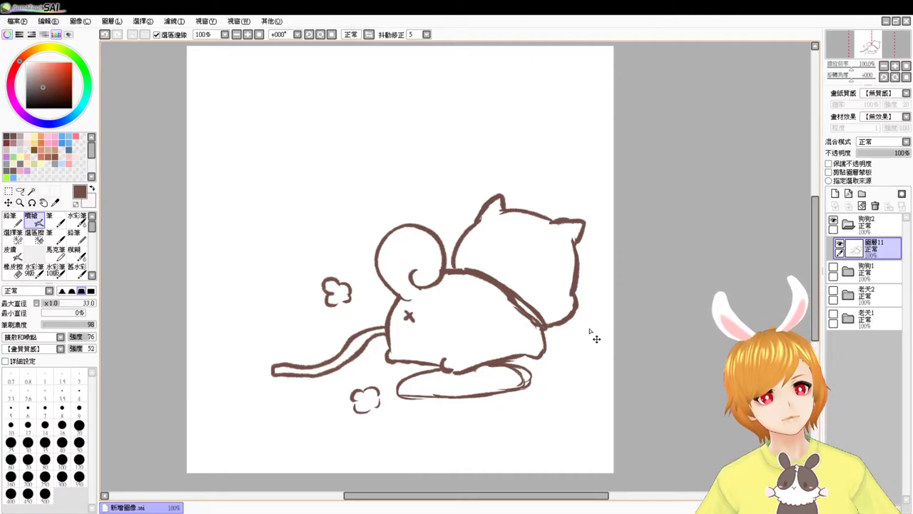
left_click_drag(591, 330, 598, 340)
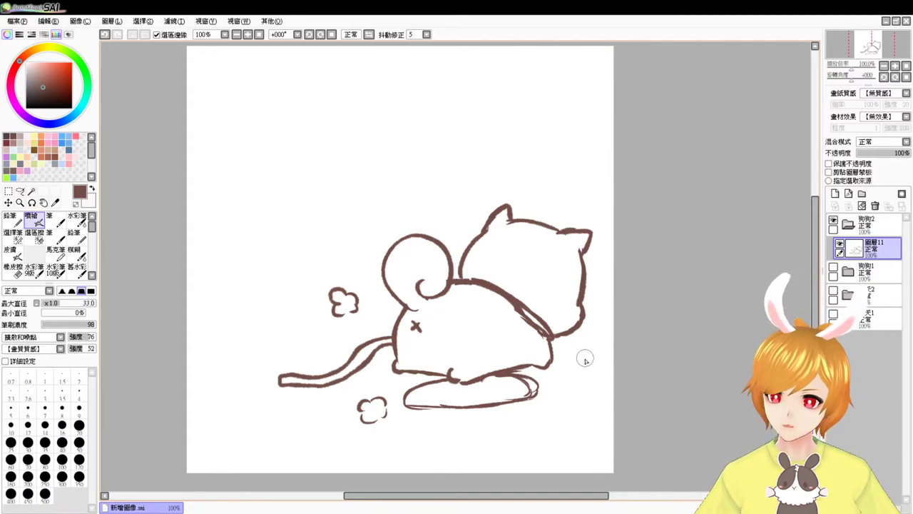
Erase the overlapping lines at the oval's front end and redraw it as one clean curve
key("e")
mouse_move(537, 385)
left_mouse_down()
mouse_move(504, 407)
mouse_move(532, 387)
mouse_move(512, 382)
left_mouse_up()
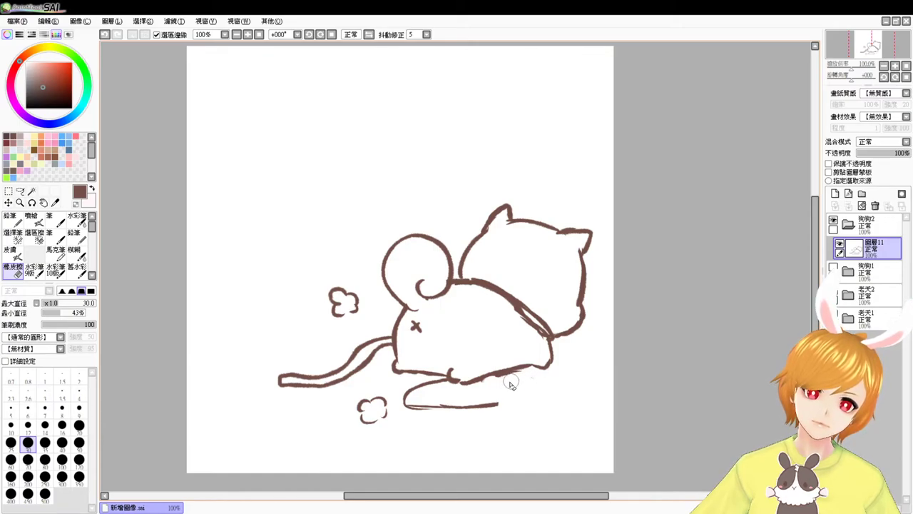
key("b")
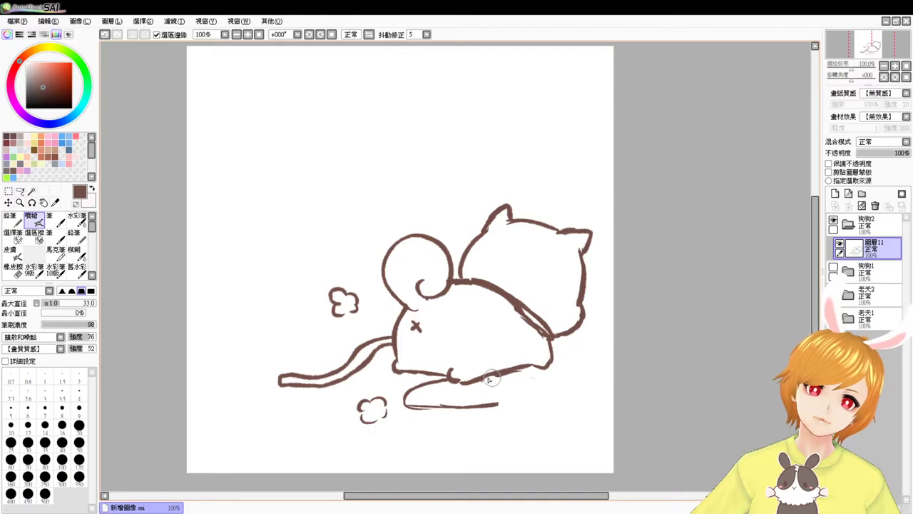
mouse_move(483, 380)
left_mouse_down()
mouse_move(528, 378)
mouse_move(498, 376)
mouse_move(535, 389)
mouse_move(509, 375)
mouse_move(523, 401)
mouse_move(533, 392)
mouse_move(497, 405)
mouse_move(522, 399)
mouse_move(522, 381)
mouse_move(534, 390)
mouse_move(473, 410)
mouse_move(523, 401)
mouse_move(463, 408)
left_mouse_up()
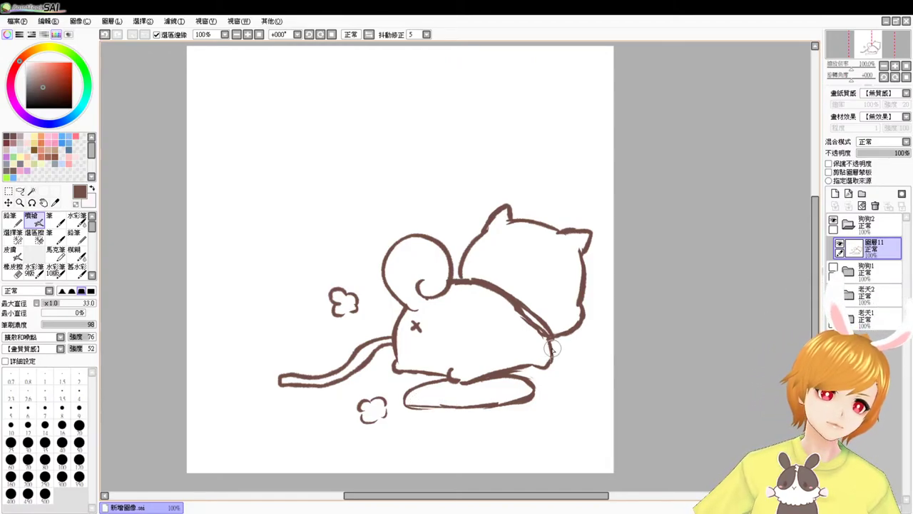
Erase the front paw's corner and redraw it as a small rounded paw pointing forward
key("e")
mouse_move(541, 365)
left_mouse_down()
mouse_move(548, 366)
mouse_move(547, 351)
mouse_move(558, 357)
mouse_move(524, 364)
left_mouse_up()
key("b")
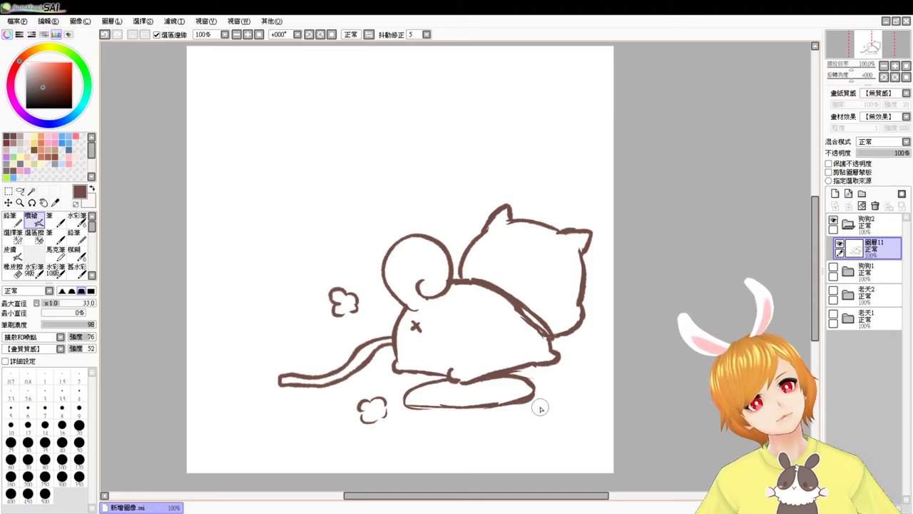
Erase the large oval under the belly and draw a smaller, diagonally hatched shadow ellipse below the dog
key("e")
mouse_move(501, 388)
left_mouse_down()
mouse_move(526, 397)
mouse_move(497, 405)
mouse_move(509, 384)
mouse_move(453, 400)
mouse_move(465, 408)
mouse_move(409, 403)
mouse_move(432, 382)
mouse_move(437, 407)
mouse_move(495, 403)
left_mouse_up()
key("b")
mouse_move(439, 398)
left_mouse_down()
mouse_move(530, 394)
mouse_move(471, 409)
mouse_move(511, 405)
mouse_move(479, 418)
mouse_move(490, 403)
mouse_move(506, 415)
mouse_move(454, 420)
mouse_move(508, 413)
left_mouse_up()
key("ctrl+z")
key("ctrl+z")
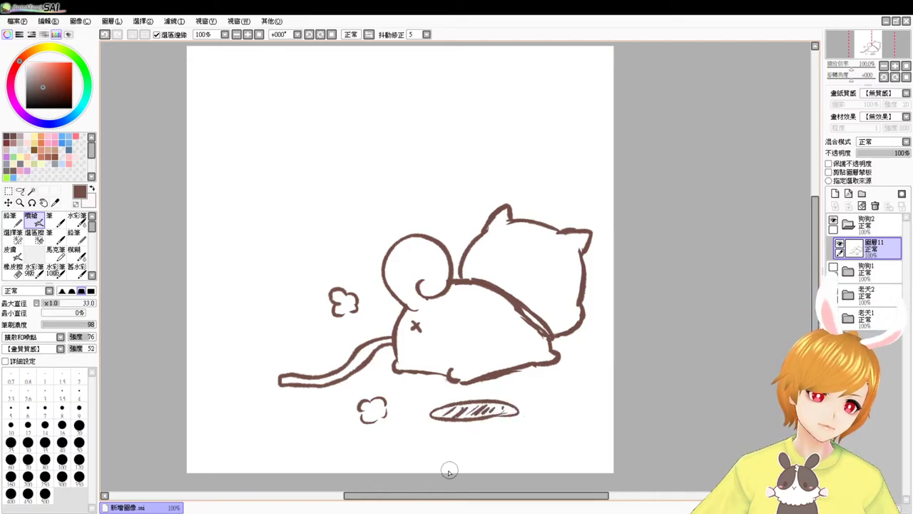
Draw three small outlined accent marks above the dog's head and move the whole drawing left and slightly down
mouse_move(479, 197)
left_mouse_down()
mouse_move(465, 175)
mouse_move(477, 191)
mouse_move(497, 171)
mouse_move(488, 190)
mouse_move(446, 195)
mouse_move(465, 205)
left_mouse_up()
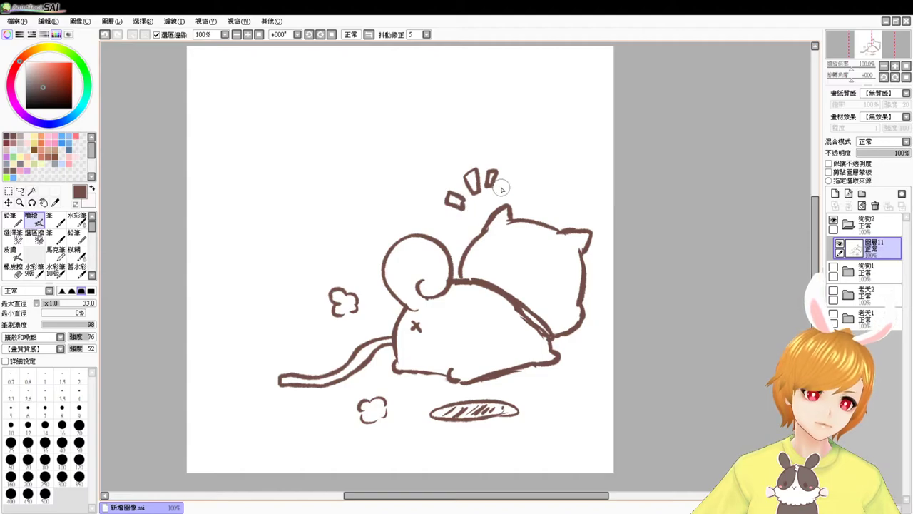
mouse_move(610, 255)
left_mouse_down()
mouse_move(559, 267)
mouse_move(559, 257)
left_mouse_up()
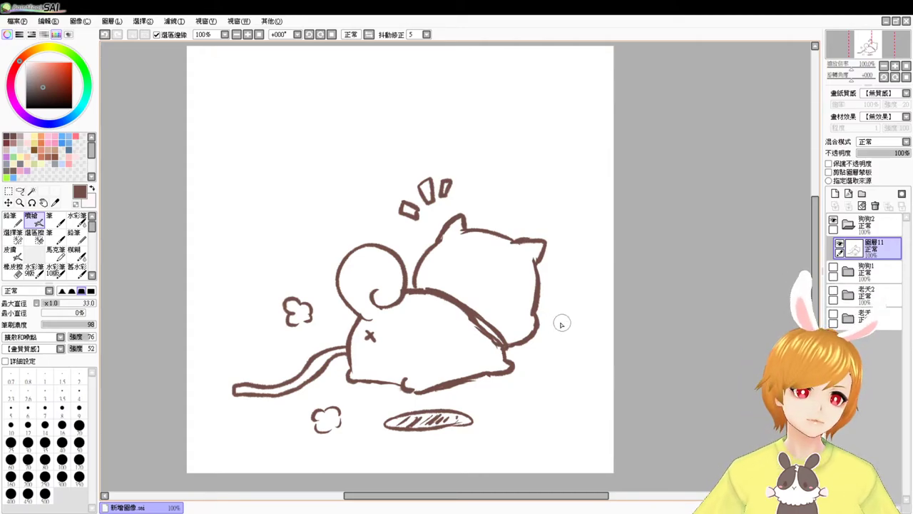
Draw a small round bell at the collar's lower end, between the jaw and the front paw
key("e")
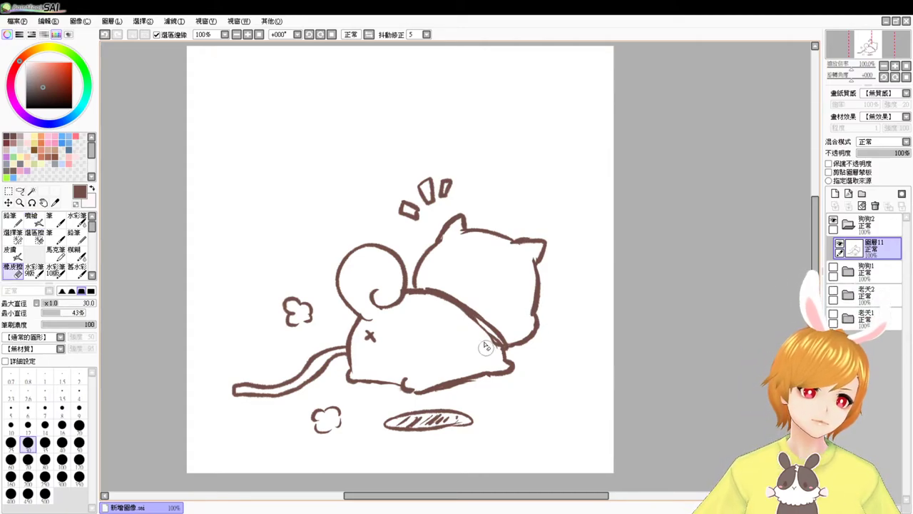
key("v")
left_click_drag(513, 350, 506, 354)
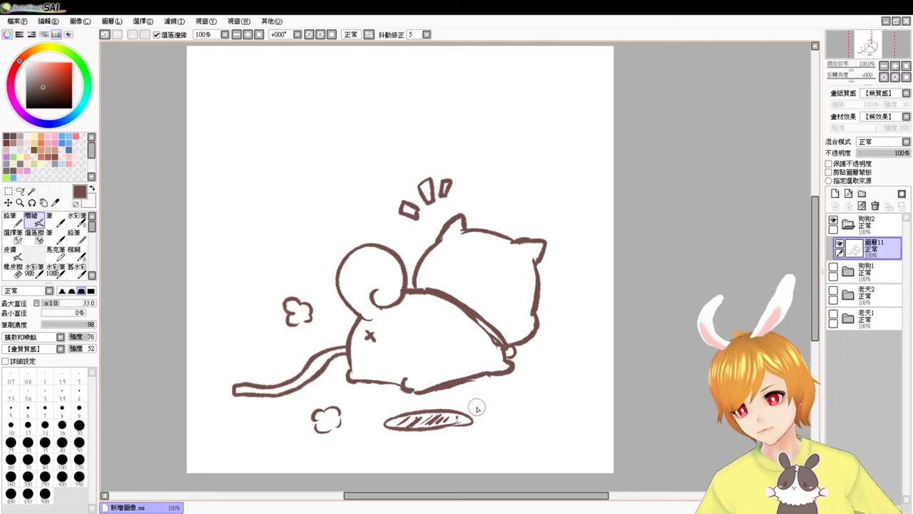
left_click(833, 482)
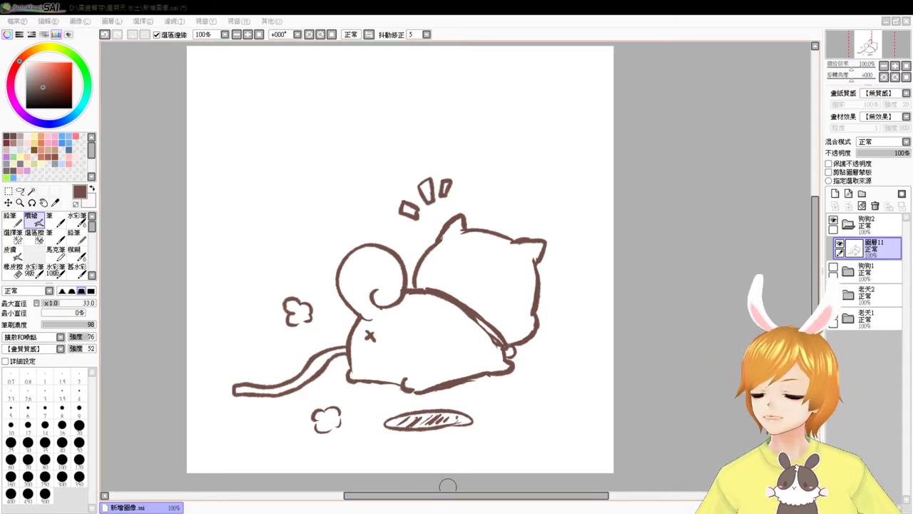
key("alt+Tab")
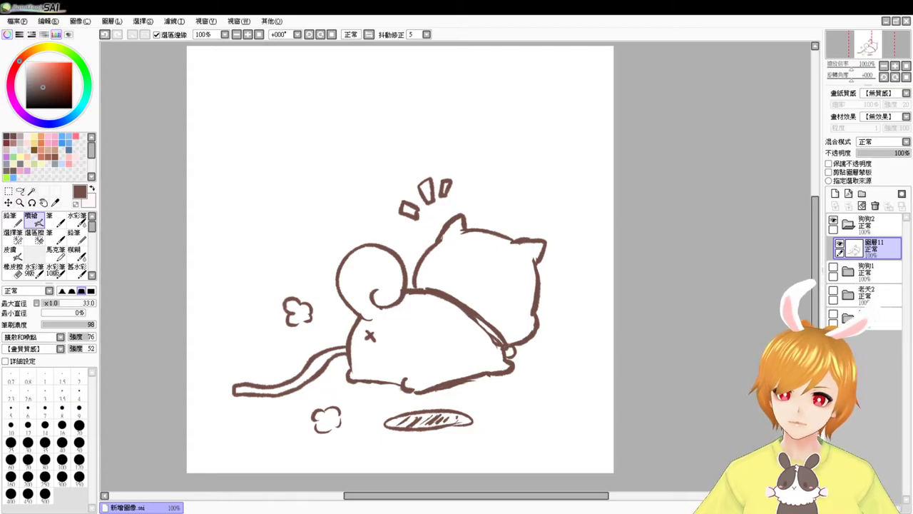
key("alt+Tab")
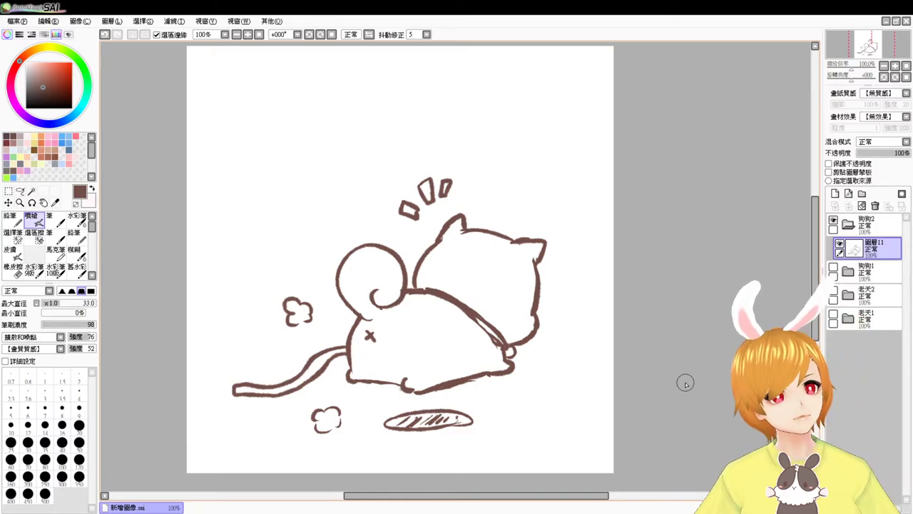
Erase the small curved paw at the middle of the belly line, redraw it rounder and dot paw pads inside it
scroll(685, 383, "up", 2)
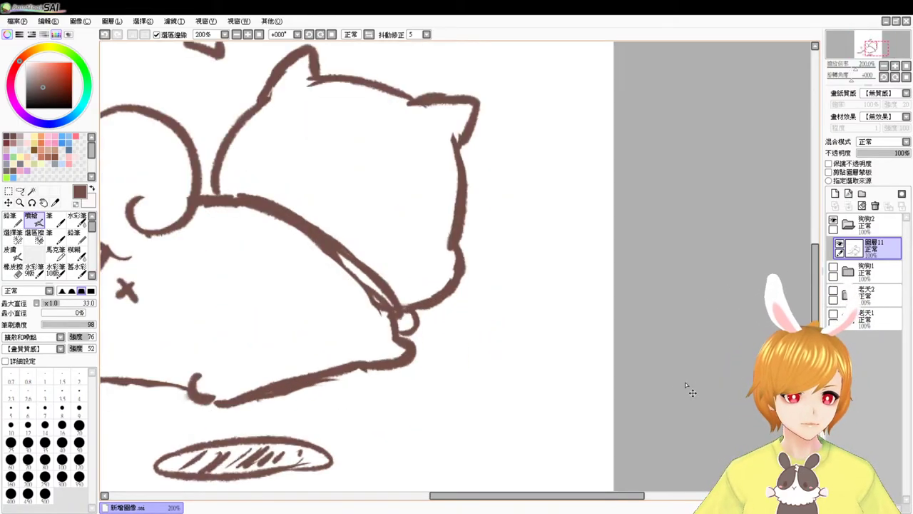
left_click_drag(685, 383, 833, 355)
key("e")
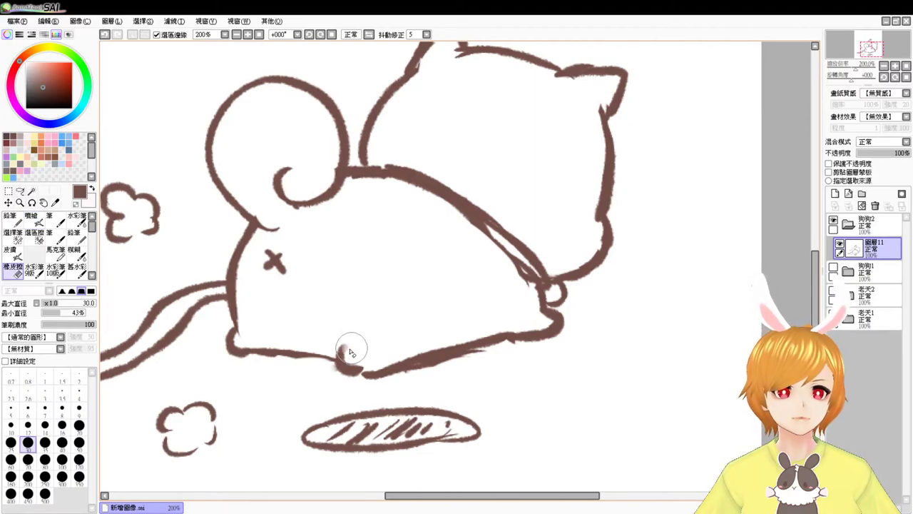
key("b")
mouse_move(336, 352)
left_mouse_down()
mouse_move(358, 375)
mouse_move(334, 343)
mouse_move(350, 350)
mouse_move(341, 391)
left_mouse_up()
key("e")
key("v")
left_click(362, 360)
left_click(351, 363)
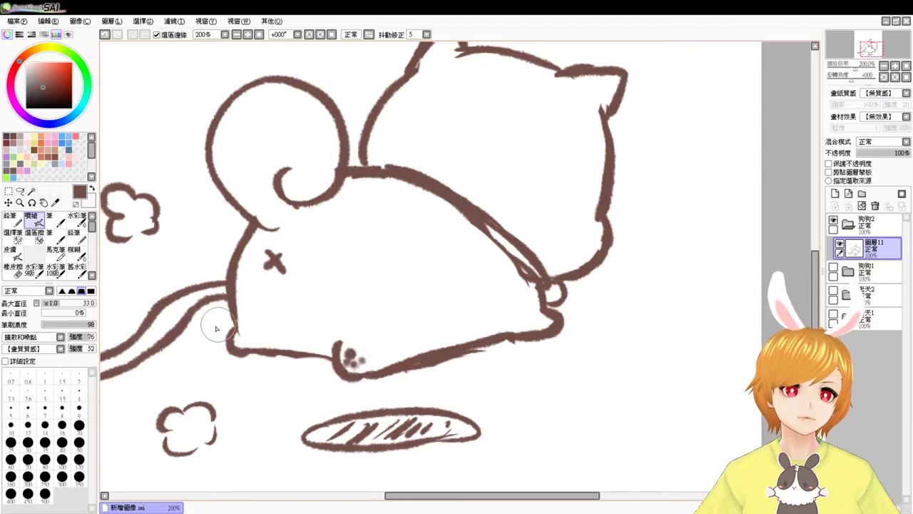
Draw two small curved accent marks above the upper left of the dog's curled tail
left_click_drag(236, 325, 241, 339)
key("ctrl+z")
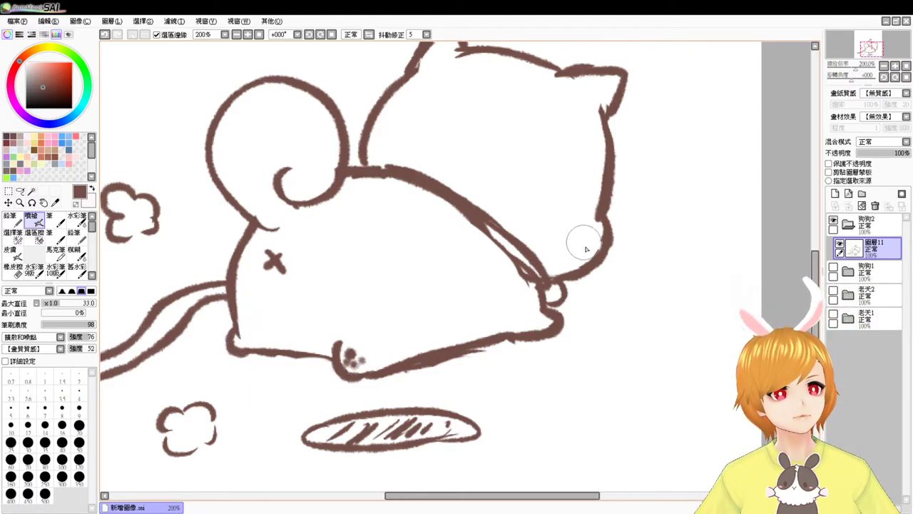
left_click_drag(602, 243, 550, 357)
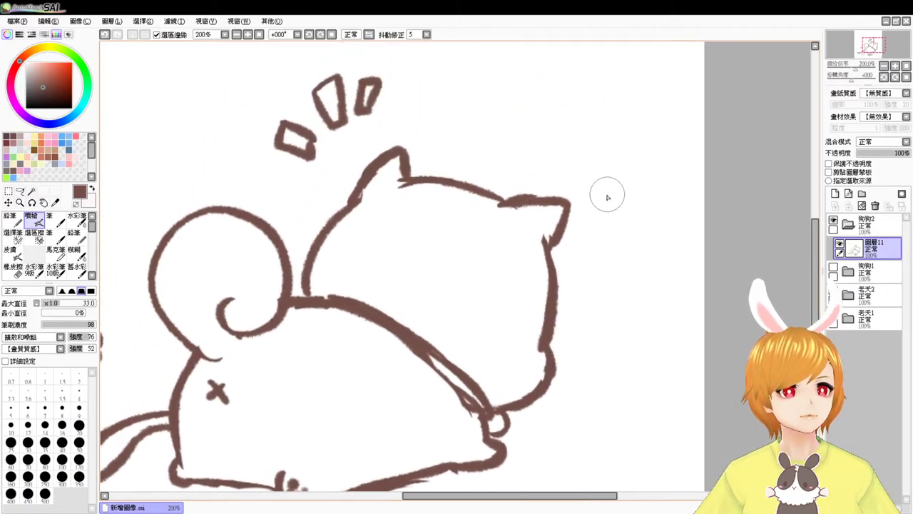
left_click_drag(359, 276, 483, 300)
left_click_drag(276, 195, 242, 227)
left_click_drag(624, 293, 682, 282)
Rotate the whole drawing slightly counterclockwise so the dog's head end sits higher
left_click(259, 35)
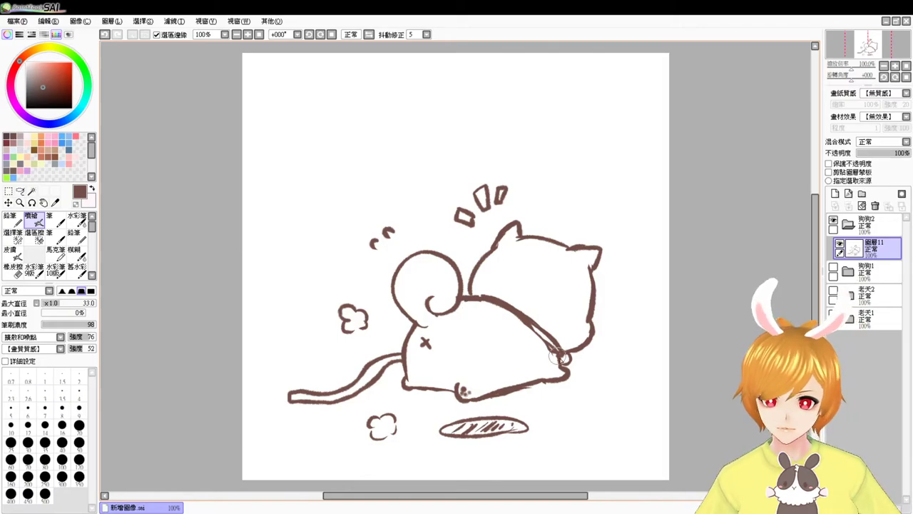
key("ctrl+t")
mouse_move(630, 424)
left_mouse_down()
mouse_move(607, 433)
mouse_move(665, 428)
left_mouse_up()
key("Escape")
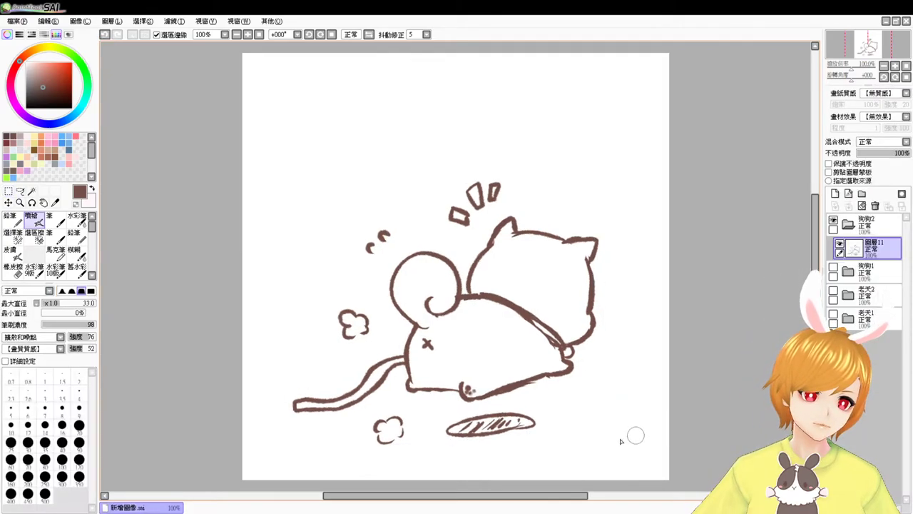
Lasso the hatched shadow ellipse below the dog and rotate it back to horizontal
key("e")
key("e")
left_click(22, 192)
mouse_move(438, 419)
left_mouse_down()
mouse_move(468, 458)
mouse_move(559, 438)
mouse_move(527, 412)
mouse_move(457, 408)
left_mouse_up()
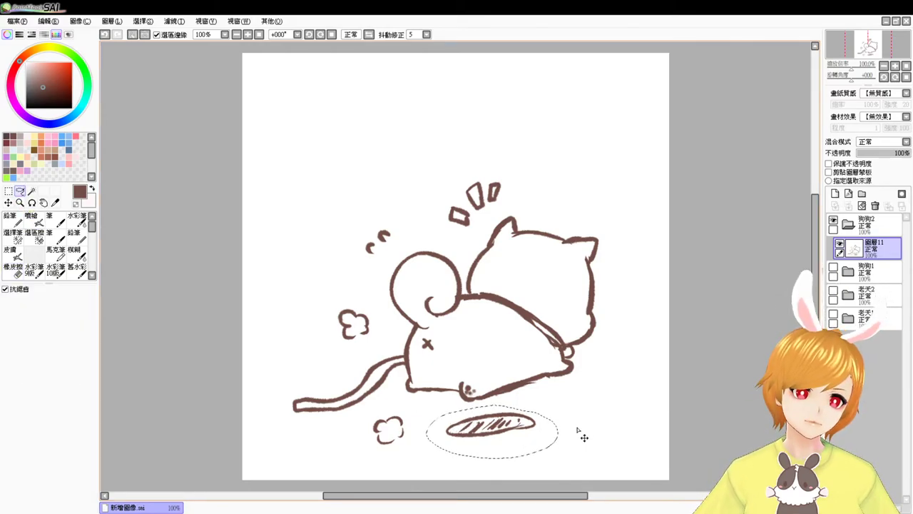
key("ctrl+t")
left_click_drag(582, 449, 580, 461)
key("Return")
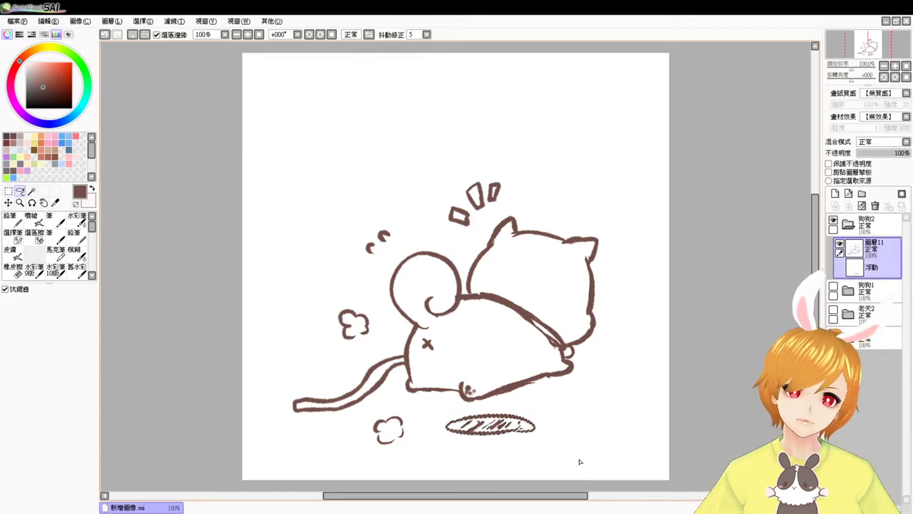
key("ctrl+d")
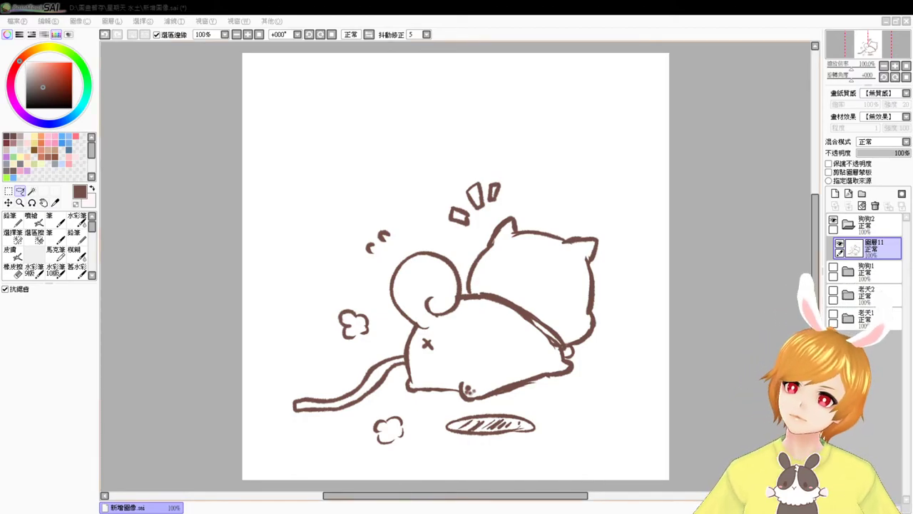
Add a new layer above the sketch layer and lower the sketch layer's opacity to 31%
left_click(168, 297)
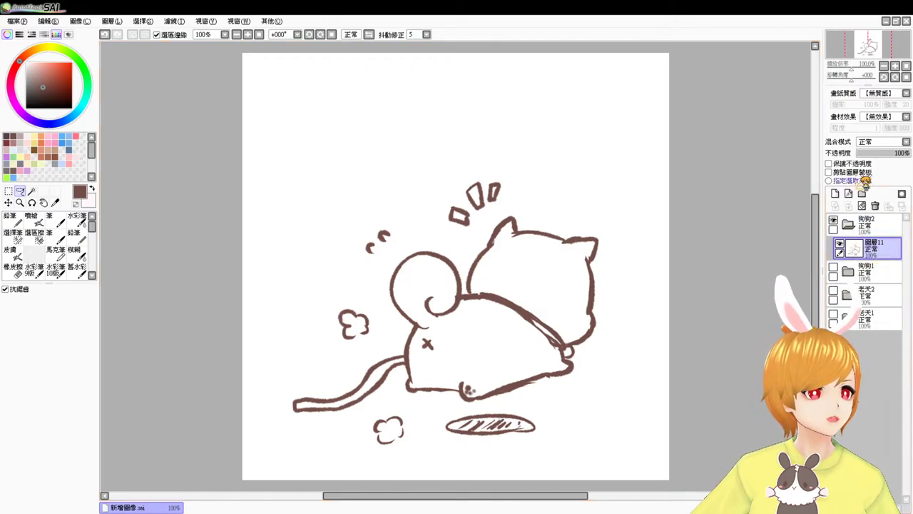
left_click(833, 193)
left_click(869, 271)
left_click_drag(901, 153, 875, 160)
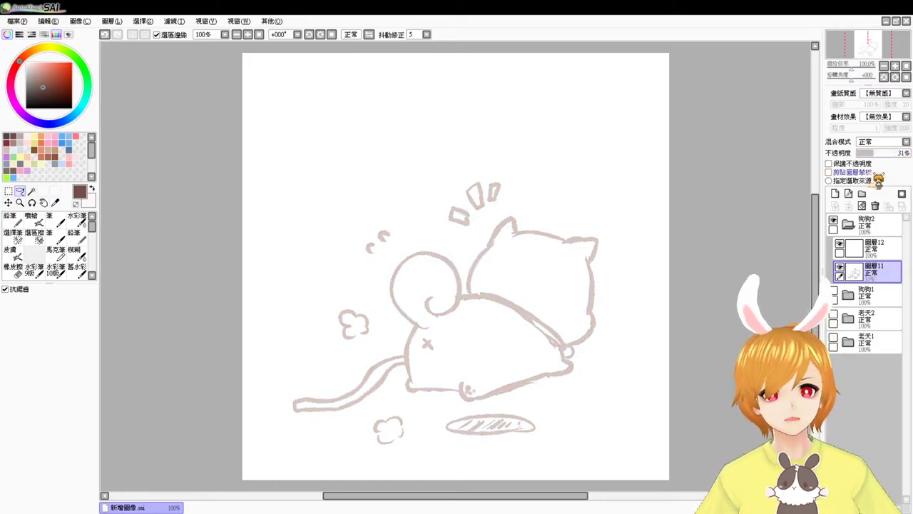
Briefly show the 狗狗1 group to compare its finished dog with the sketch, and hide it again
left_click(833, 293)
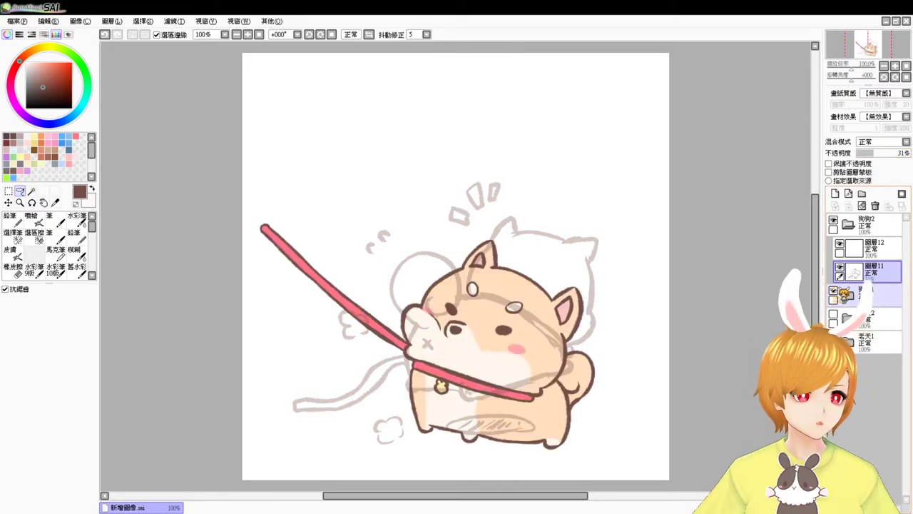
left_click(833, 291)
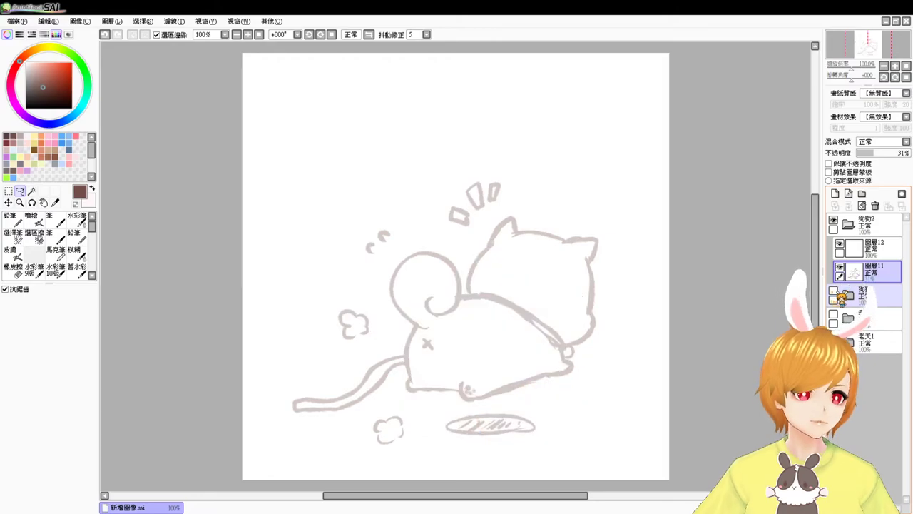
On the new layer, ink the back of the dog's head from the rear ear's base down to the neck in dark brown
key("Page_Up")
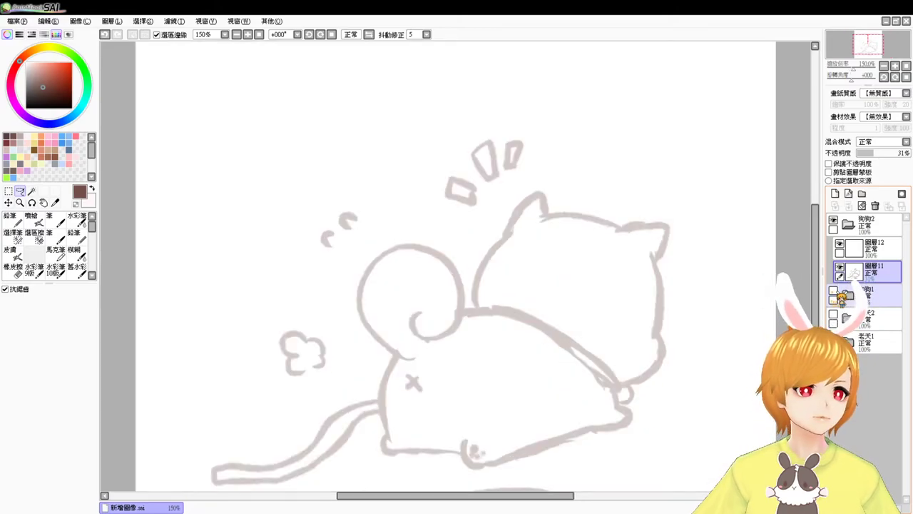
left_click(872, 246)
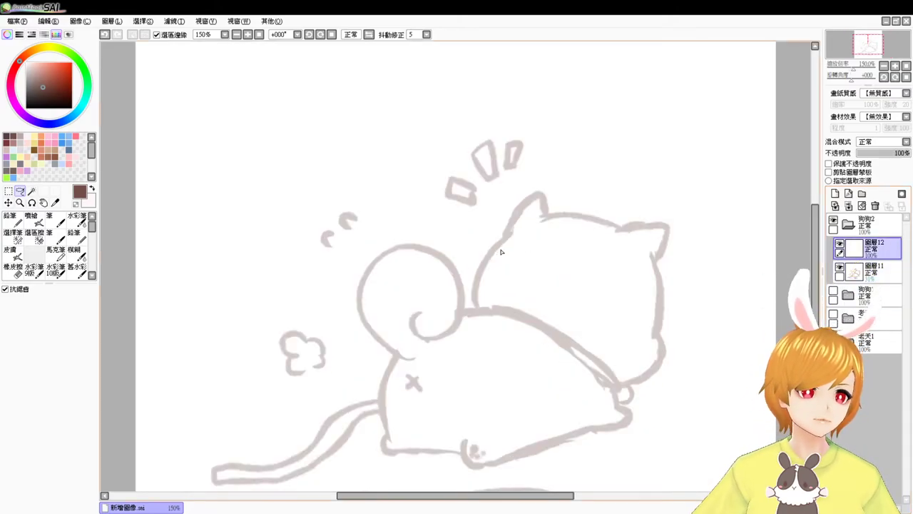
left_click(32, 219)
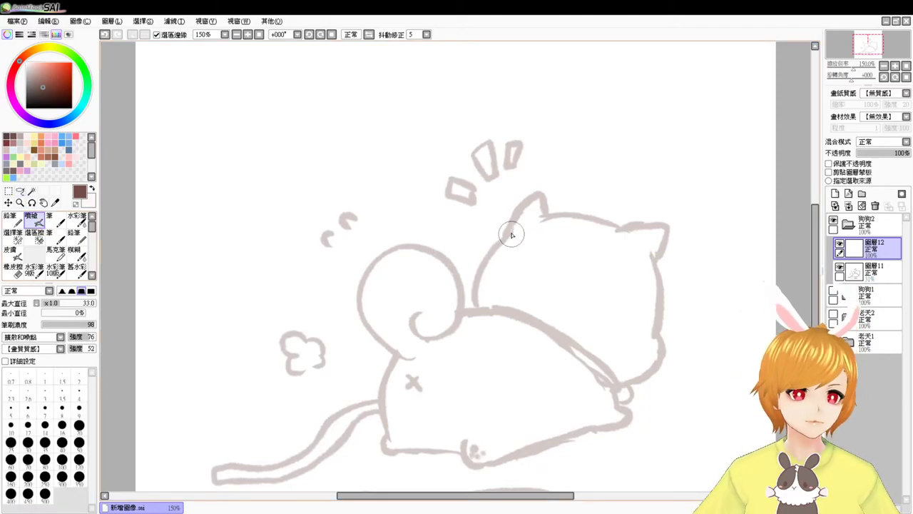
left_click_drag(511, 234, 484, 268)
key("ctrl+z")
mouse_move(507, 234)
left_mouse_down()
mouse_move(474, 304)
mouse_move(487, 256)
mouse_move(476, 289)
left_mouse_up()
key("ctrl+z")
key("ctrl+z")
left_click_drag(506, 235, 478, 289)
key("ctrl+z")
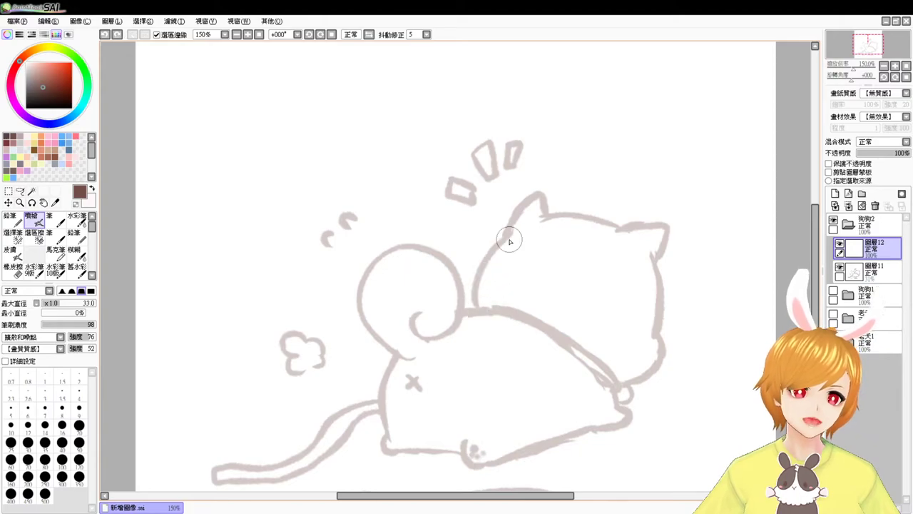
left_click_drag(508, 237, 472, 314)
key("ctrl+z")
key("ctrl+z")
mouse_move(506, 236)
left_mouse_down()
mouse_move(474, 314)
mouse_move(481, 289)
mouse_move(478, 306)
left_mouse_up()
key("ctrl+z")
mouse_move(509, 235)
left_mouse_down()
mouse_move(484, 265)
mouse_move(479, 305)
left_mouse_up()
key("ctrl+z")
left_click_drag(508, 235, 475, 309)
key("ctrl+z")
left_click_drag(507, 235, 483, 317)
key("ctrl+z")
left_click_drag(507, 235, 477, 316)
key("ctrl+z")
left_click_drag(508, 236, 477, 312)
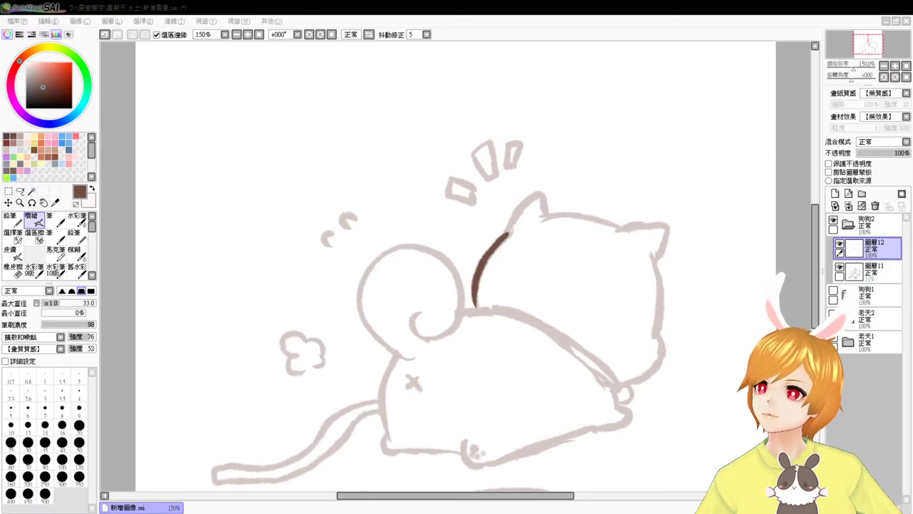
Ink the pointed rear ear and the top of the head up to the front ear, redoing unsatisfactory strokes
left_click(117, 345)
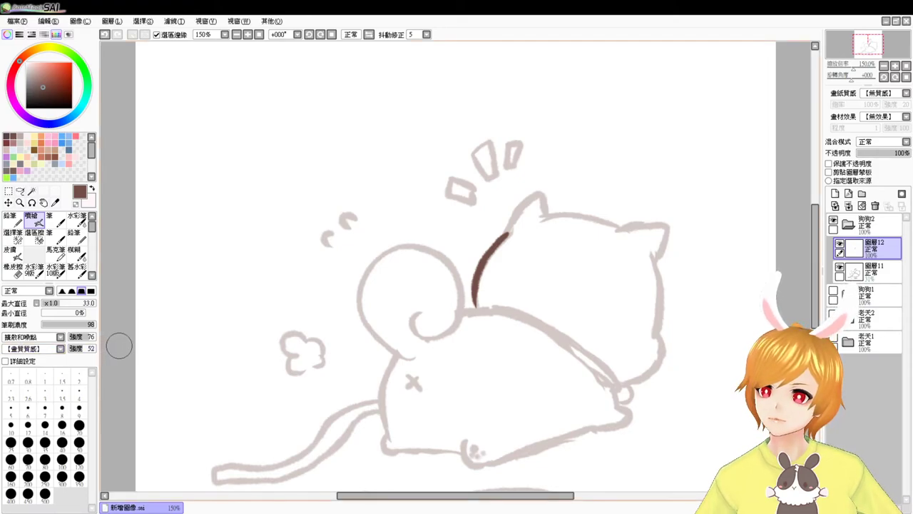
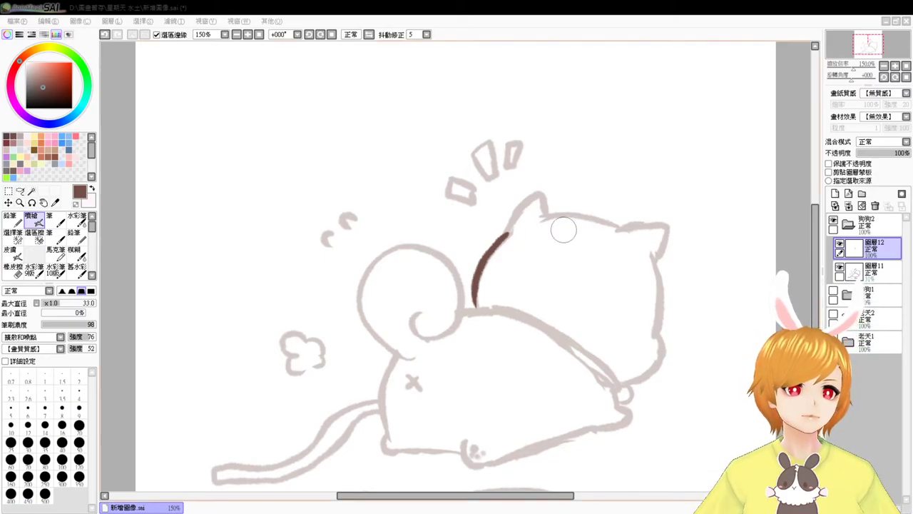
left_click_drag(529, 223, 612, 226)
key("ctrl+z")
key("ctrl+y")
key("ctrl+z")
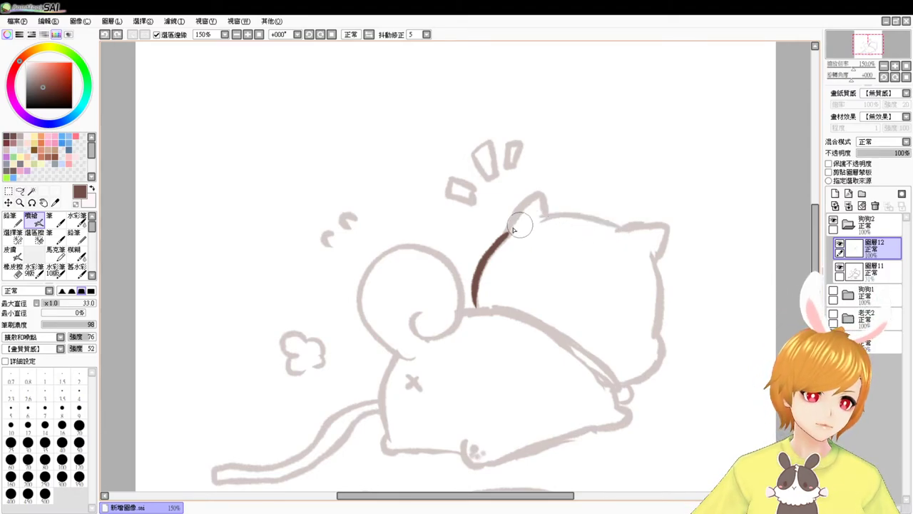
left_click_drag(499, 244, 555, 192)
key("ctrl+z")
mouse_move(503, 239)
left_mouse_down()
mouse_move(544, 190)
mouse_move(557, 221)
mouse_move(542, 221)
mouse_move(588, 218)
mouse_move(632, 240)
left_mouse_up()
key("ctrl+z")
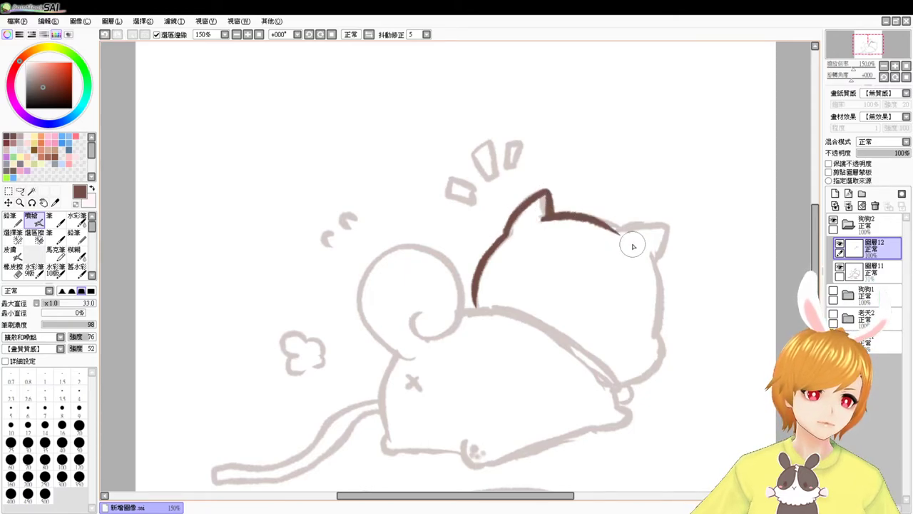
key("ctrl+z")
left_click_drag(542, 217, 636, 247)
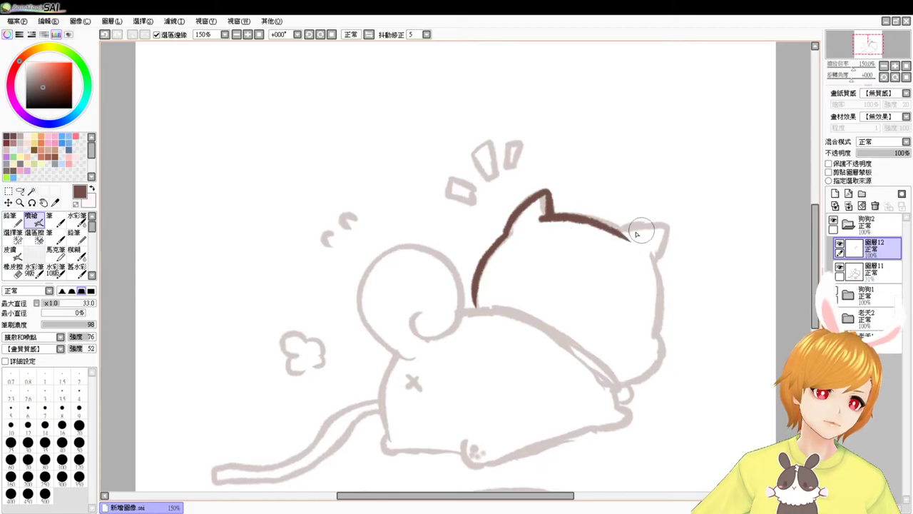
Ink the front ear, the front side of the head and the rounded cheek down to the collar
key("e")
key("b")
mouse_move(615, 231)
left_mouse_down()
mouse_move(665, 224)
mouse_move(655, 267)
mouse_move(659, 317)
left_mouse_up()
key("ctrl+z")
mouse_move(653, 254)
left_mouse_down()
mouse_move(660, 325)
mouse_move(644, 382)
mouse_move(669, 353)
left_mouse_up()
key("ctrl+z")
left_click_drag(618, 379, 669, 352)
key("ctrl+z")
left_click_drag(616, 379, 669, 352)
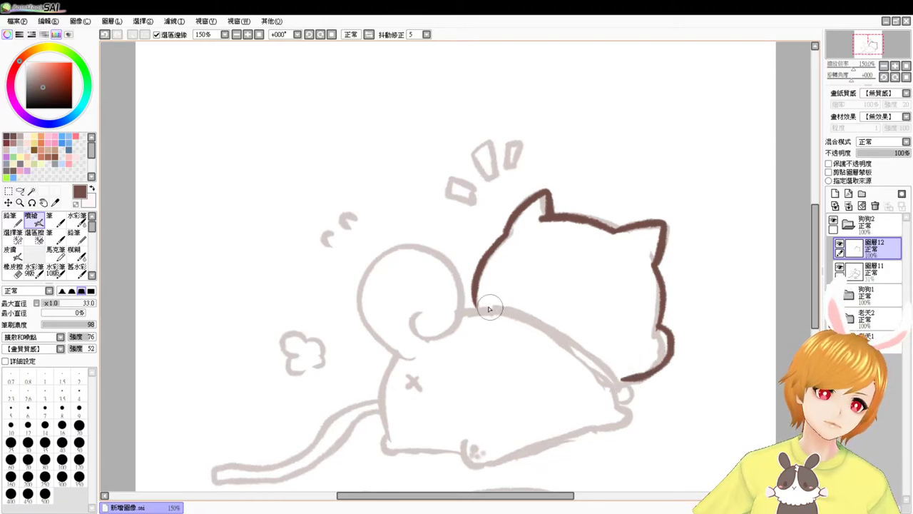
Ink the collar's lower edge as a smooth curve from the tail's base down to the chin
key("ctrl+z")
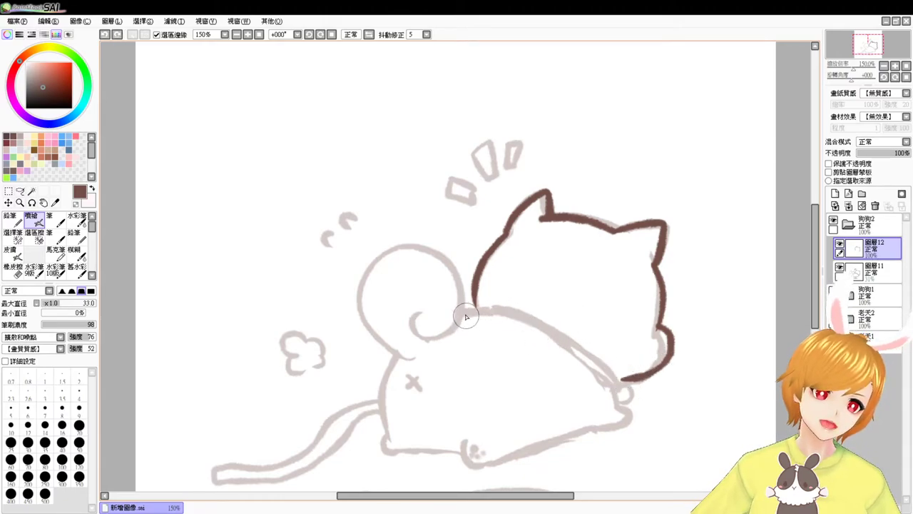
left_click_drag(457, 308, 589, 368)
key("ctrl+z")
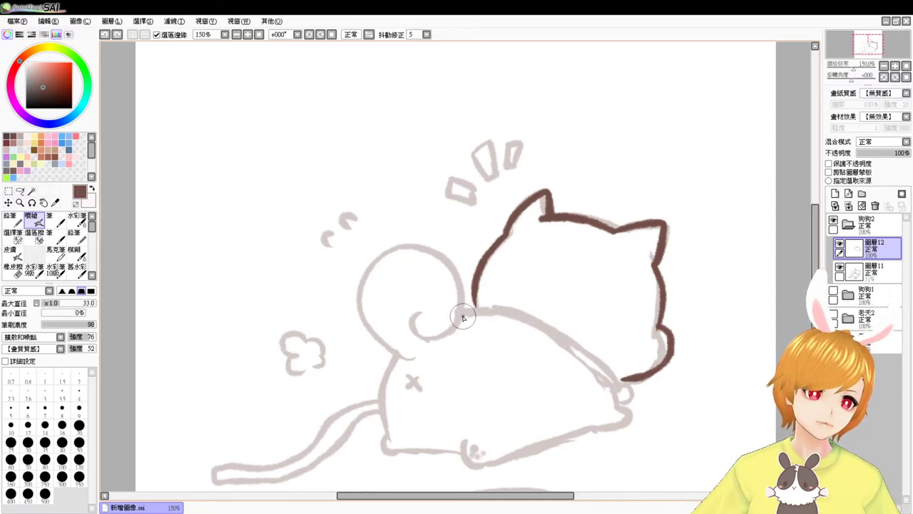
left_click_drag(477, 310, 585, 369)
key("ctrl+z")
mouse_move(462, 311)
left_mouse_down()
mouse_move(513, 316)
mouse_move(563, 344)
left_mouse_up()
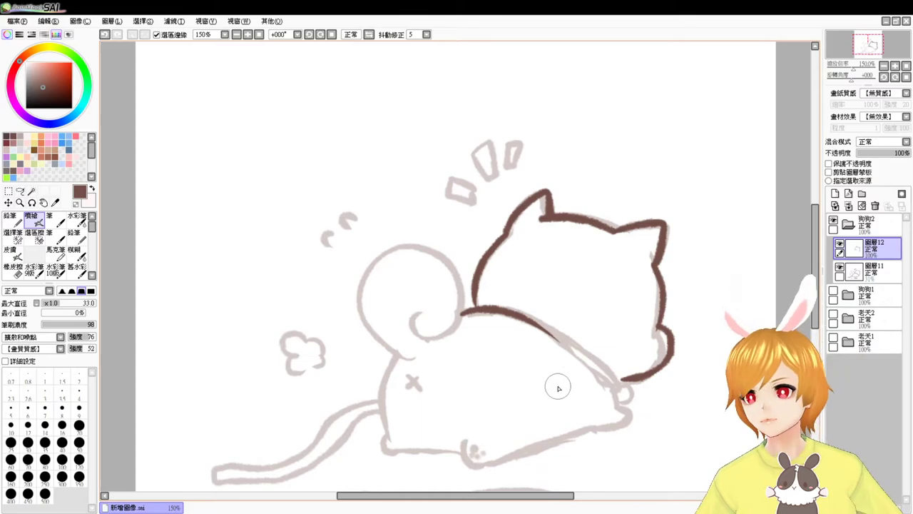
scroll(561, 393, "up", 1)
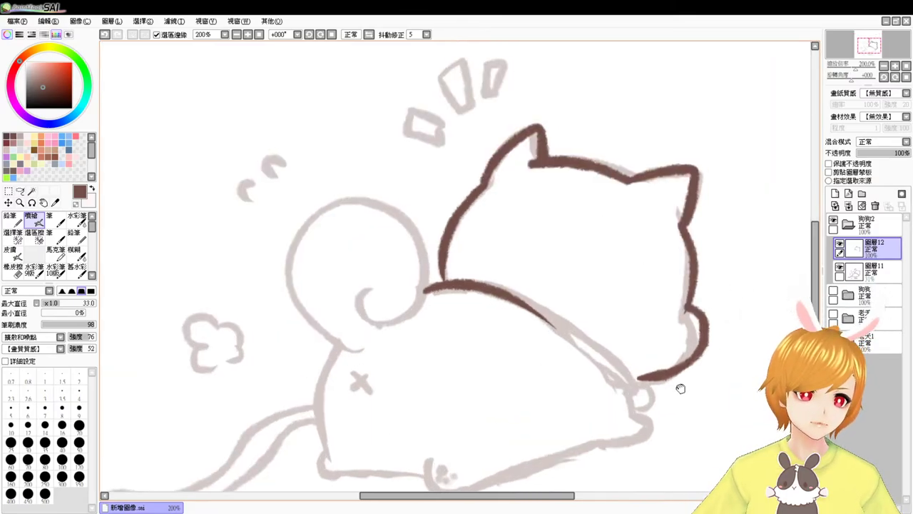
left_click_drag(683, 385, 547, 357)
key("ctrl+z")
left_click_drag(394, 281, 492, 365)
key("ctrl+z")
key("ctrl+z")
mouse_move(390, 275)
left_mouse_down()
mouse_move(466, 319)
mouse_move(471, 328)
mouse_move(407, 278)
mouse_move(478, 336)
left_mouse_up()
key("ctrl+z")
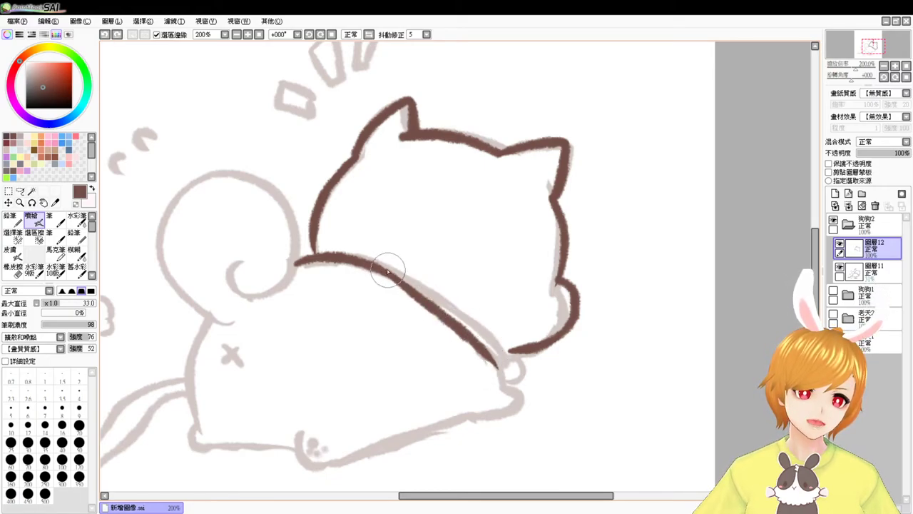
Ink the collar's upper edge parallel to the lower one, from mid-neck down to the chin
left_click_drag(369, 262, 498, 358)
left_click_drag(442, 294, 512, 366)
key("ctrl+z")
key("ctrl+z")
mouse_move(393, 262)
left_mouse_down()
mouse_move(415, 275)
mouse_move(499, 366)
left_mouse_up()
key("ctrl+z")
mouse_move(393, 262)
left_mouse_down()
mouse_move(502, 356)
mouse_move(491, 365)
left_mouse_up()
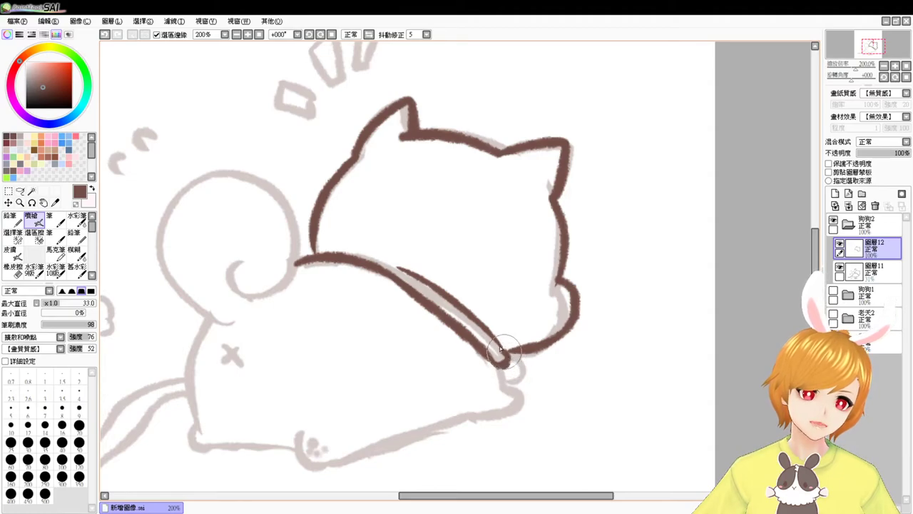
Ink a short chest line below the collar's front end and extend the collar's upper edge back into the neckline
left_click_drag(497, 364, 505, 386)
key("ctrl+z")
left_click_drag(351, 255, 423, 286)
key("ctrl+z")
key("ctrl+z")
mouse_move(349, 255)
left_mouse_down()
mouse_move(432, 282)
mouse_move(407, 268)
mouse_move(432, 285)
left_mouse_up()
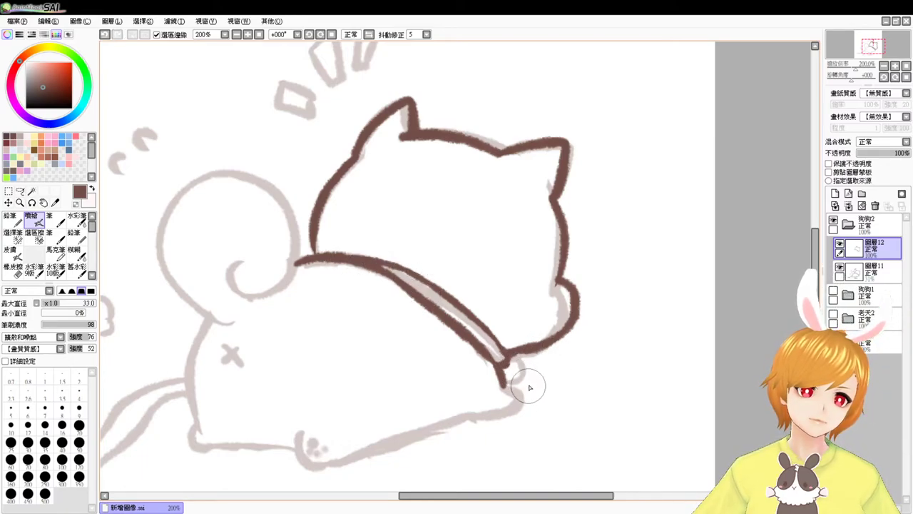
Ink the curled tail as one round outline from the rump, over the top and into the small inner spiral
mouse_move(516, 401)
left_mouse_down()
mouse_move(505, 376)
mouse_move(511, 359)
mouse_move(542, 336)
left_mouse_up()
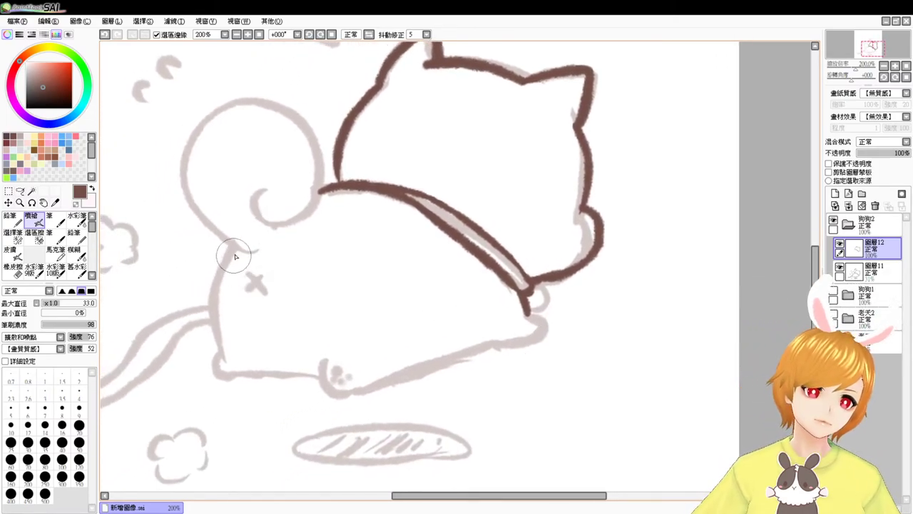
mouse_move(248, 249)
left_mouse_down()
mouse_move(249, 134)
mouse_move(312, 166)
left_mouse_up()
key("ctrl+z")
mouse_move(253, 251)
left_mouse_down()
mouse_move(222, 237)
mouse_move(251, 119)
mouse_move(266, 225)
mouse_move(255, 254)
mouse_move(185, 201)
mouse_move(244, 211)
left_mouse_up()
key("ctrl+z")
key("ctrl+z")
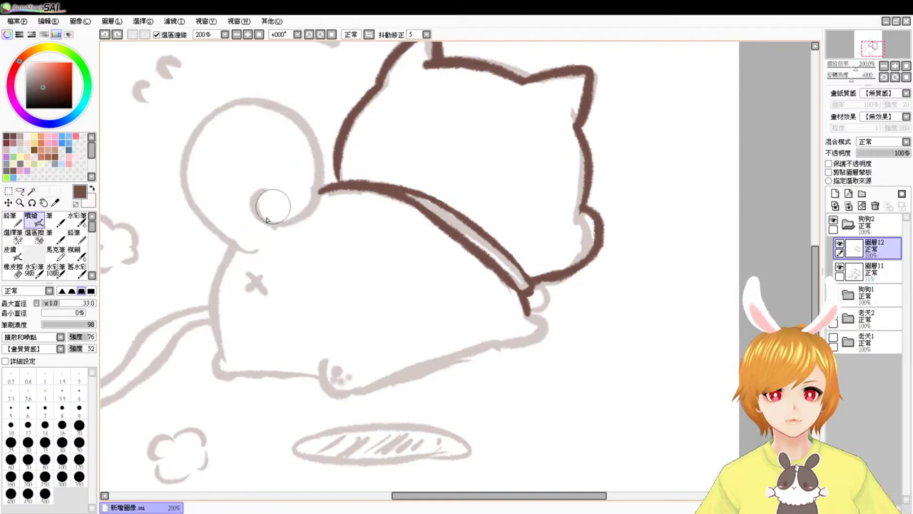
mouse_move(251, 248)
left_mouse_down()
mouse_move(190, 169)
mouse_move(305, 122)
mouse_move(274, 222)
mouse_move(263, 197)
mouse_move(286, 223)
left_mouse_up()
key("ctrl+z")
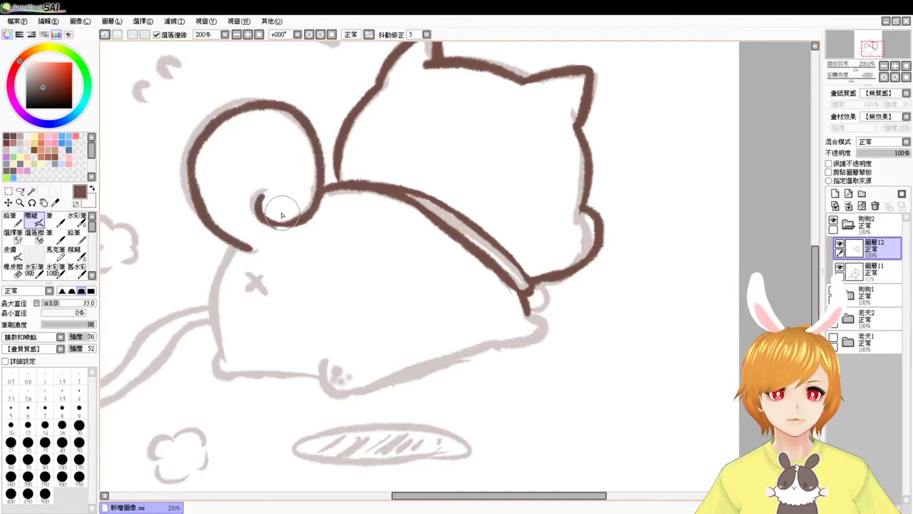
Ink the rounded front paw below the collar's front end, curving back under to meet the belly line
left_click_drag(302, 262, 294, 180)
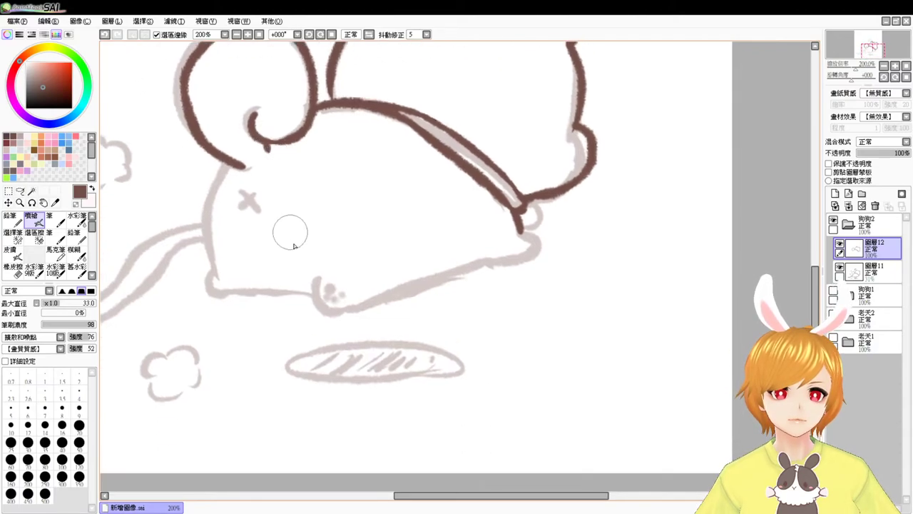
scroll(391, 259, "right", 2)
left_click_drag(491, 265, 462, 323)
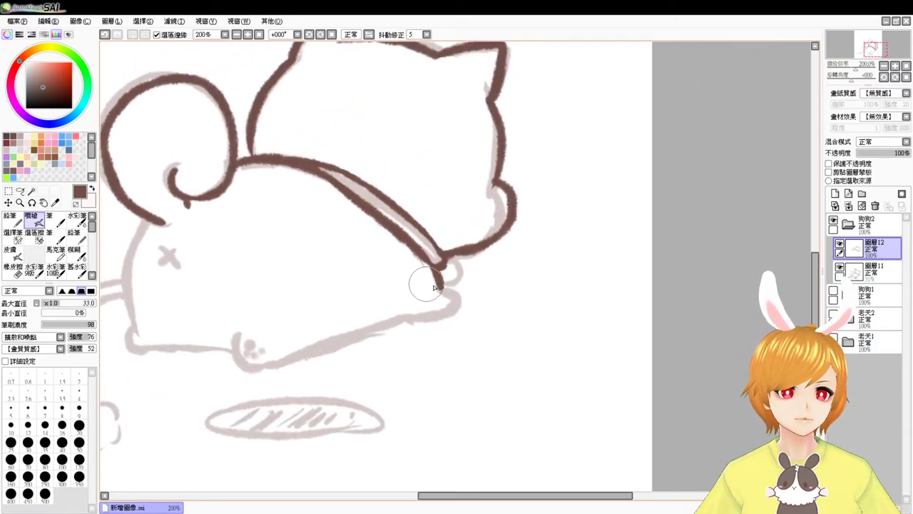
mouse_move(439, 285)
left_mouse_down()
mouse_move(452, 314)
mouse_move(413, 315)
mouse_move(435, 319)
mouse_move(455, 306)
mouse_move(421, 320)
left_mouse_up()
key("ctrl+z")
key("ctrl+z")
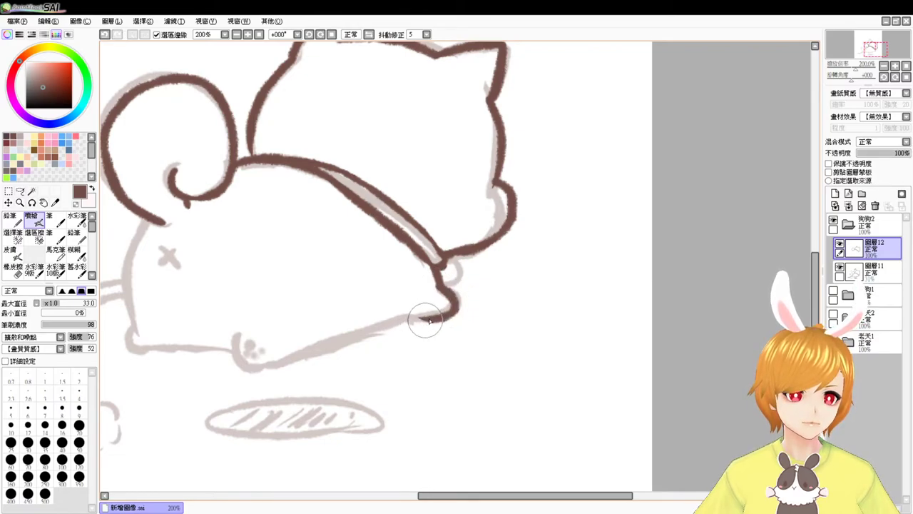
key("ctrl+z")
mouse_move(439, 286)
left_mouse_down()
mouse_move(453, 314)
mouse_move(398, 322)
mouse_move(453, 313)
left_mouse_up()
Ink the slanted belly line back from the front paw and the rounded hind paw at its lower end
left_click_drag(414, 351, 458, 280)
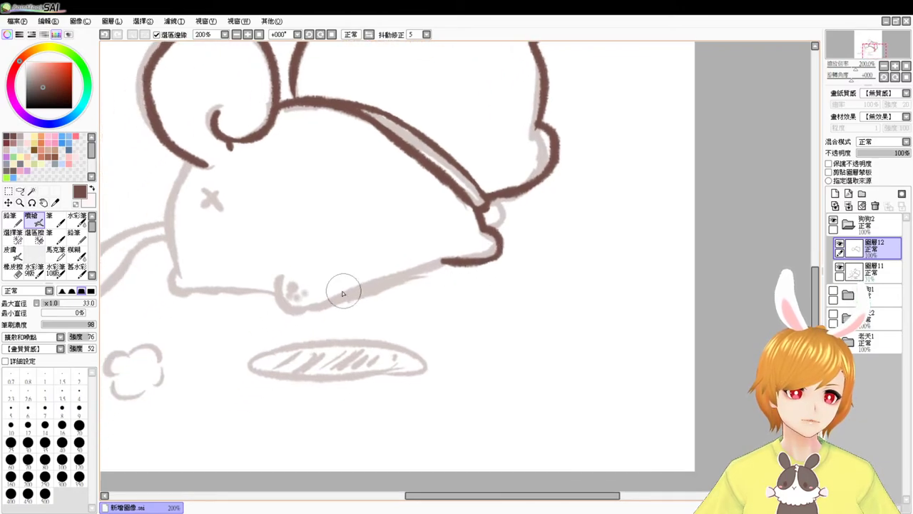
left_click_drag(313, 308, 438, 261)
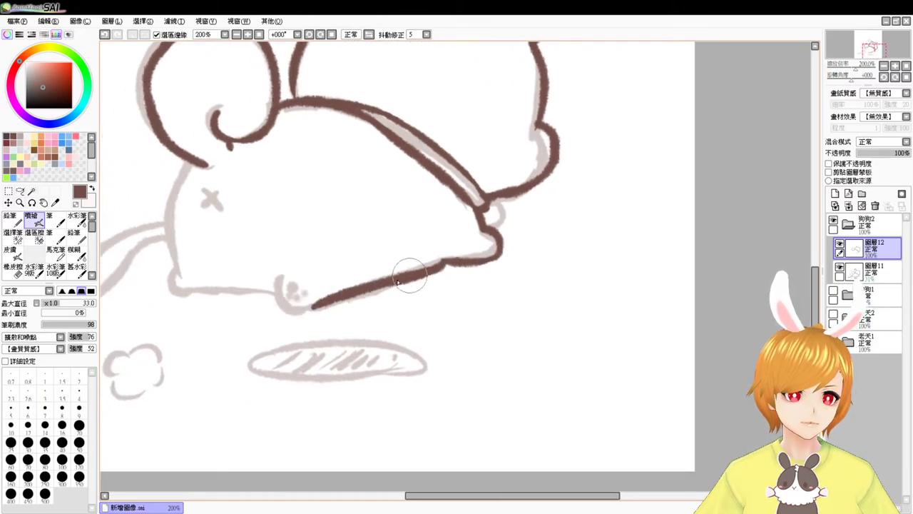
mouse_move(278, 276)
left_mouse_down()
mouse_move(281, 304)
mouse_move(311, 305)
left_mouse_up()
key("ctrl+z")
mouse_move(281, 273)
left_mouse_down()
mouse_move(300, 318)
mouse_move(315, 303)
left_mouse_up()
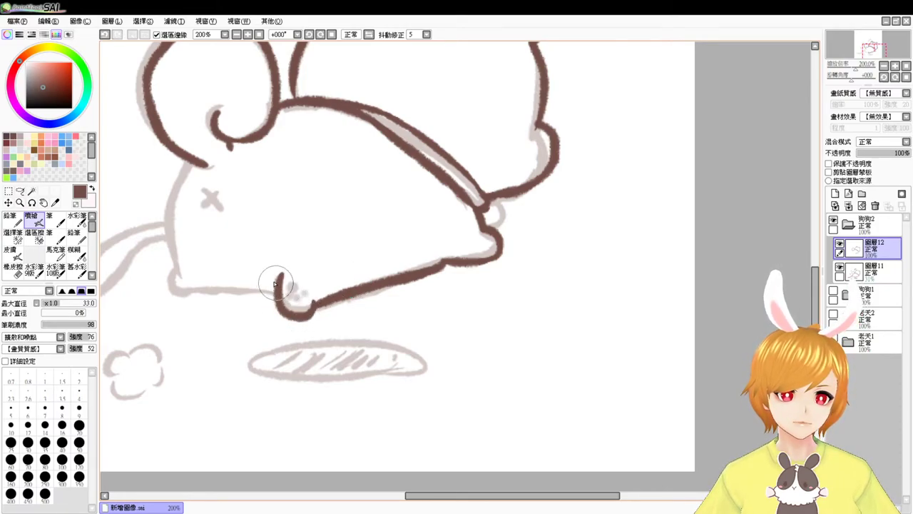
Ink the rump's outline from the tail down to the rearmost paw and the underside joining both hind paws
mouse_move(191, 163)
left_mouse_down()
mouse_move(170, 225)
mouse_move(173, 257)
left_mouse_up()
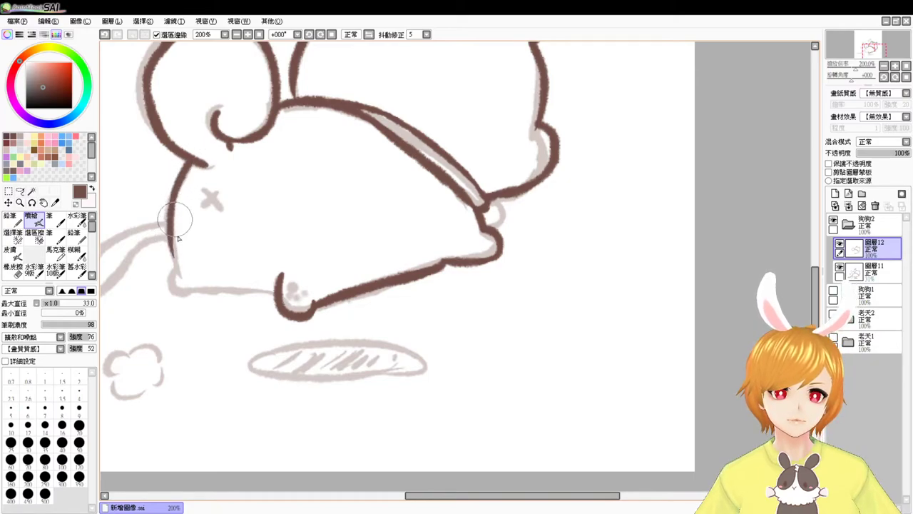
left_click_drag(198, 292, 276, 293)
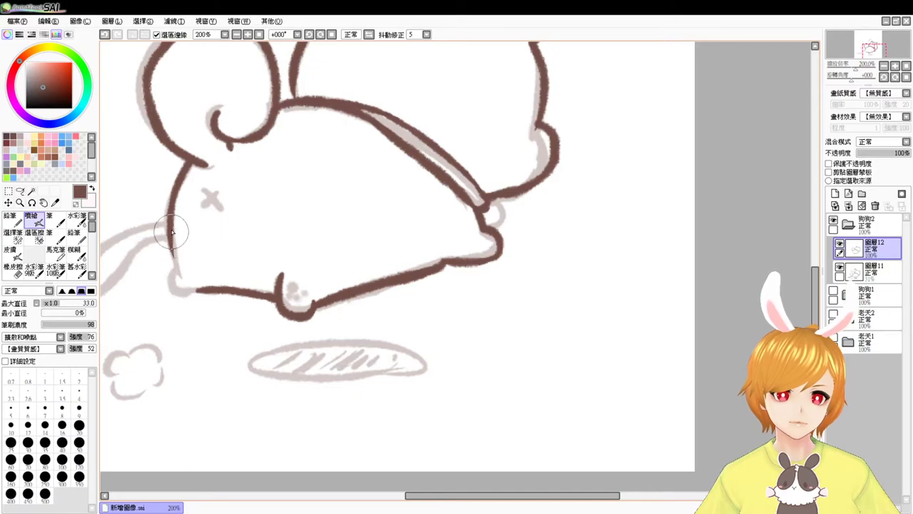
mouse_move(170, 230)
left_mouse_down()
mouse_move(182, 280)
mouse_move(178, 271)
mouse_move(165, 275)
mouse_move(187, 304)
left_mouse_up()
key("ctrl+z")
left_click_drag(171, 265, 187, 300)
key("ctrl+z")
mouse_move(173, 261)
left_mouse_down()
mouse_move(170, 300)
mouse_move(207, 289)
left_mouse_up()
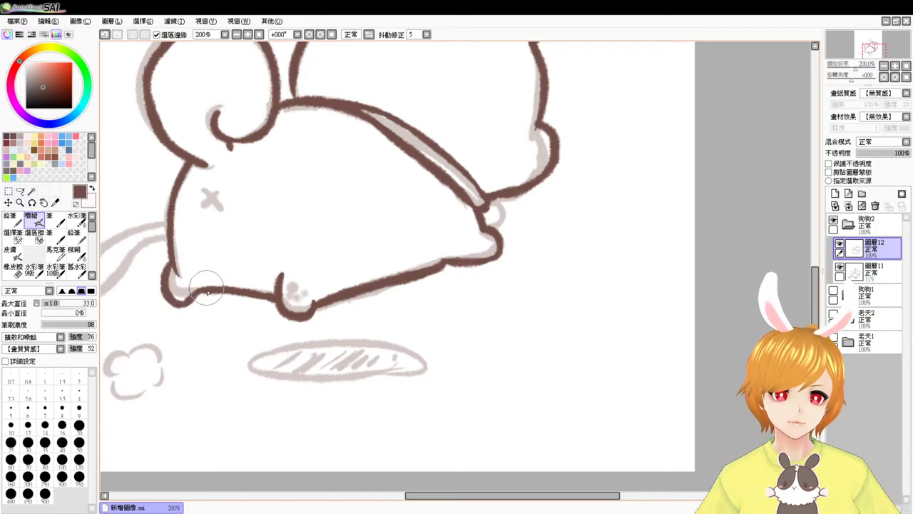
key("ctrl+z")
left_click_drag(169, 265, 179, 295)
Ink the pads on both hind paws and the X mark below the tail with a size 19 brush
left_click(178, 292)
left_click_drag(305, 281, 294, 284)
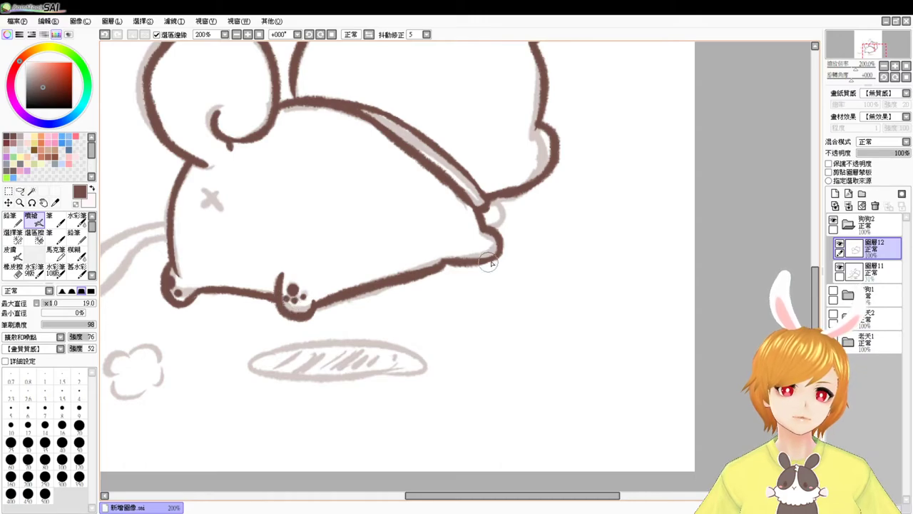
mouse_move(203, 191)
left_mouse_down()
mouse_move(217, 209)
mouse_move(217, 192)
left_mouse_up()
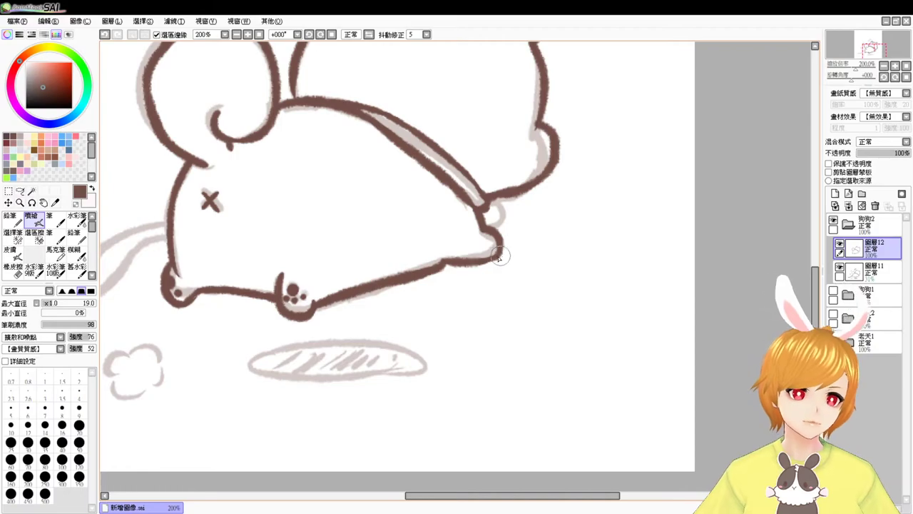
Erase and redraw the front paw's underside as a rounder curve, and ink the small loop under the collar's front end
key("e")
key("e")
mouse_move(449, 267)
left_mouse_down()
mouse_move(492, 259)
mouse_move(489, 249)
left_mouse_up()
key("e")
key("e")
mouse_move(444, 267)
left_mouse_down()
mouse_move(491, 258)
mouse_move(446, 266)
left_mouse_up()
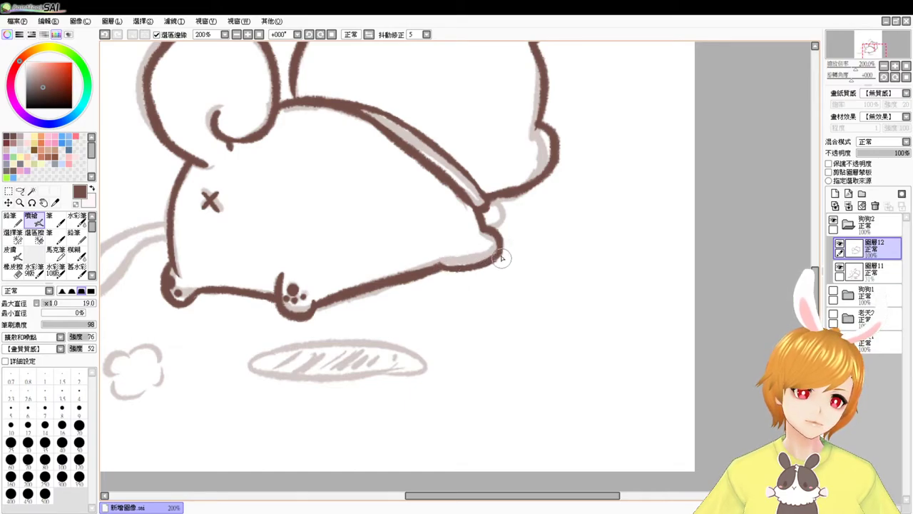
mouse_move(487, 204)
left_mouse_down()
mouse_move(487, 227)
mouse_move(509, 244)
mouse_move(573, 240)
left_mouse_up()
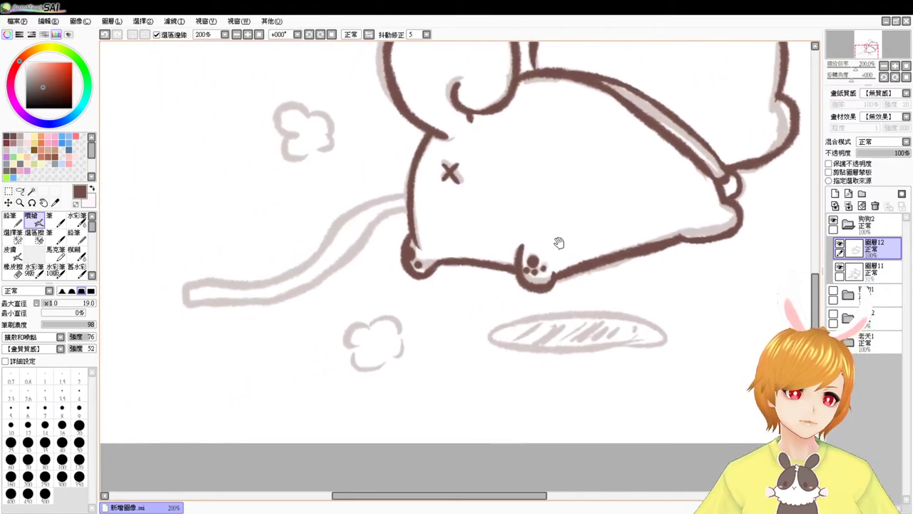
Ink the wavy leash strip trailing behind the rump, with two parallel edges and a closed end
mouse_move(183, 287)
left_mouse_down()
mouse_move(257, 280)
mouse_move(306, 244)
left_mouse_up()
key("ctrl+z")
mouse_move(181, 305)
left_mouse_down()
mouse_move(230, 304)
mouse_move(327, 269)
mouse_move(410, 224)
left_mouse_up()
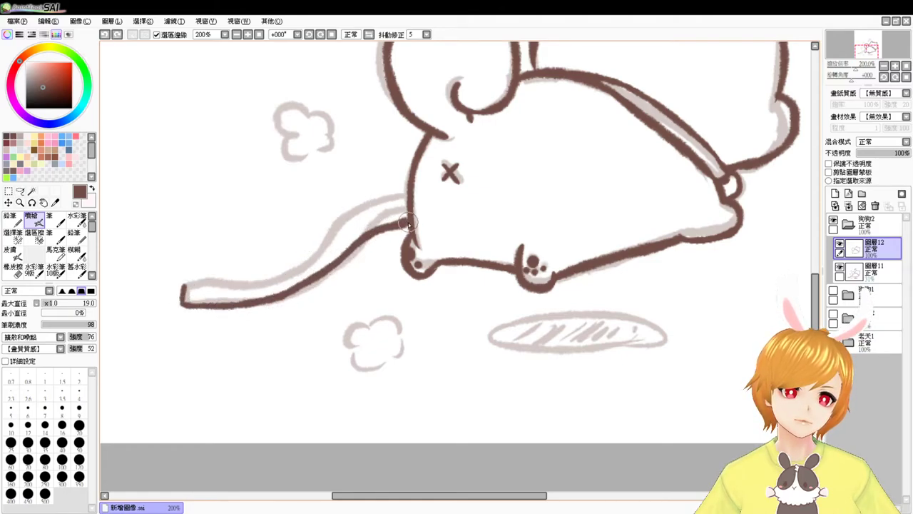
mouse_move(183, 288)
left_mouse_down()
mouse_move(280, 271)
mouse_move(342, 228)
mouse_move(408, 204)
mouse_move(356, 225)
left_mouse_up()
key("ctrl+z")
key("ctrl+z")
key("ctrl+z")
key("ctrl+z")
left_click_drag(412, 204, 364, 222)
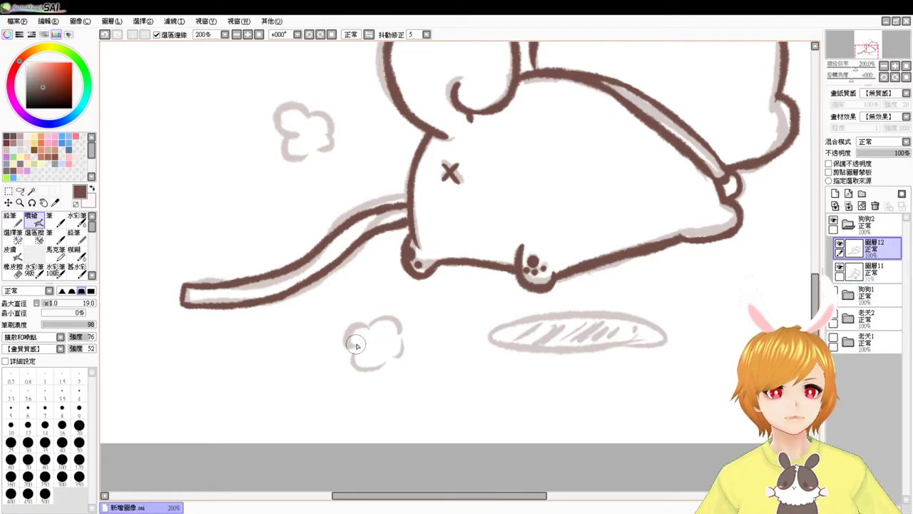
Ink the two cloud-shaped dust puffs behind the dog, one below the leash and one beside the tail
key("ctrl+z")
mouse_move(349, 343)
left_mouse_down()
mouse_move(363, 319)
mouse_move(345, 323)
mouse_move(372, 336)
mouse_move(351, 351)
mouse_move(372, 367)
left_mouse_up()
key("ctrl+z")
mouse_move(375, 328)
left_mouse_down()
mouse_move(373, 368)
mouse_move(395, 371)
mouse_move(394, 341)
left_mouse_up()
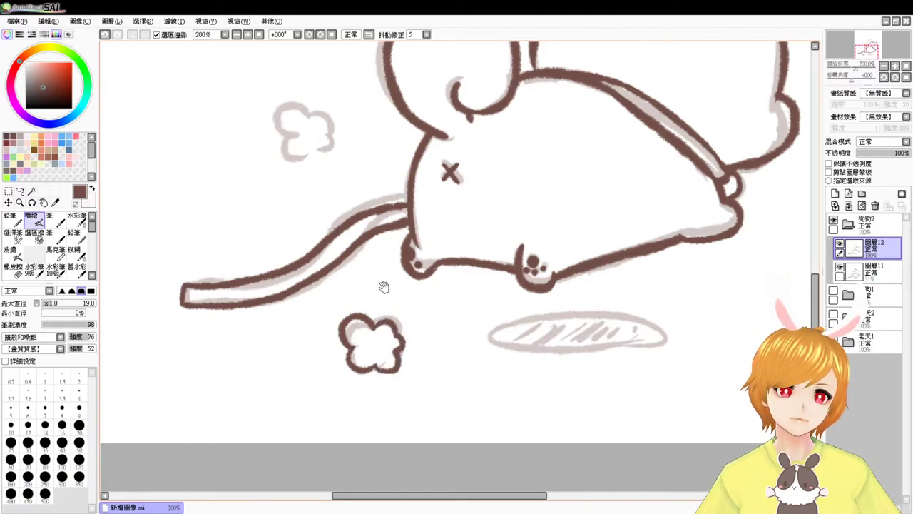
left_click_drag(383, 291, 400, 370)
mouse_move(294, 210)
left_mouse_down()
mouse_move(301, 179)
mouse_move(329, 204)
mouse_move(319, 228)
left_mouse_up()
mouse_move(338, 195)
left_mouse_down()
mouse_move(318, 227)
mouse_move(341, 223)
left_mouse_up()
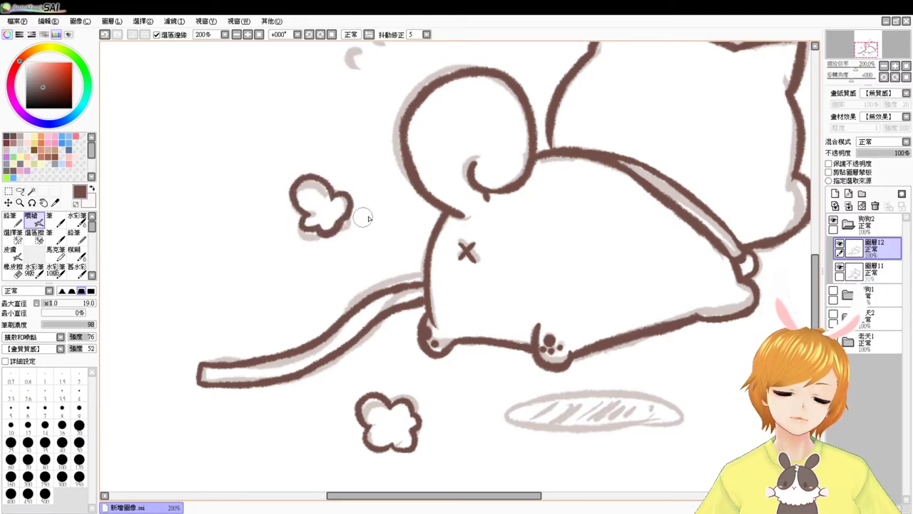
Ink the three blocky emphasis marks above the head as closed four-sided outlines, with the middle one largest
scroll(366, 219, "up", 3)
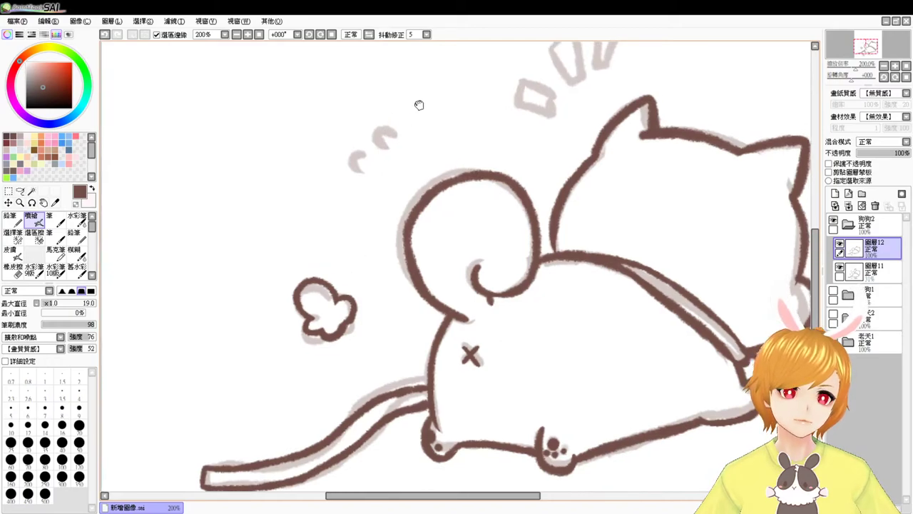
left_click_drag(422, 98, 347, 229)
mouse_move(451, 199)
left_mouse_down()
mouse_move(483, 223)
mouse_move(477, 240)
left_mouse_up()
key("ctrl+z")
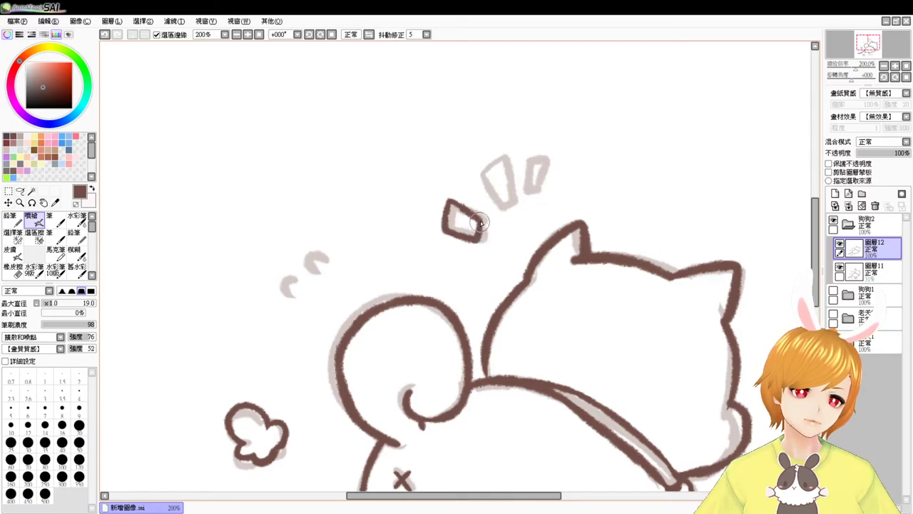
mouse_move(461, 181)
left_mouse_down()
mouse_move(516, 179)
mouse_move(495, 215)
left_mouse_up()
left_click_drag(460, 172, 492, 211)
key("ctrl+z")
key("e")
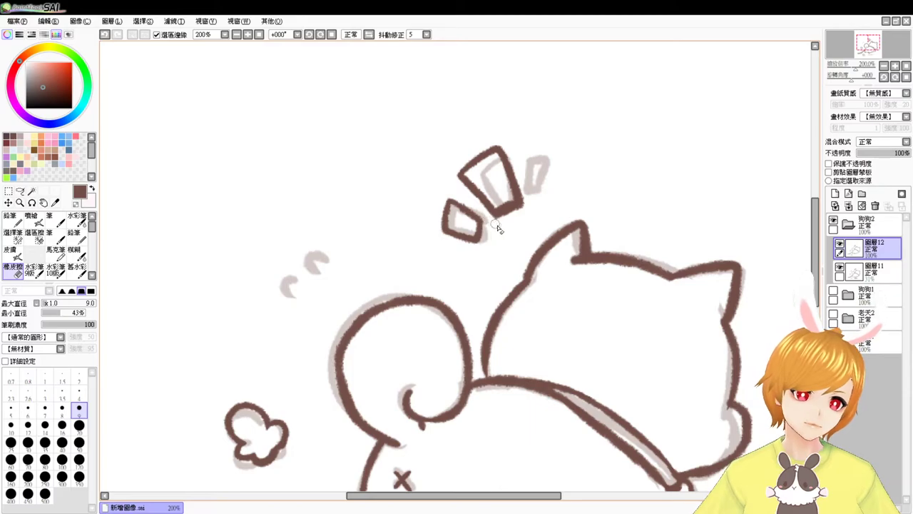
key("e")
left_click_drag(538, 154, 532, 188)
left_click_drag(540, 154, 543, 190)
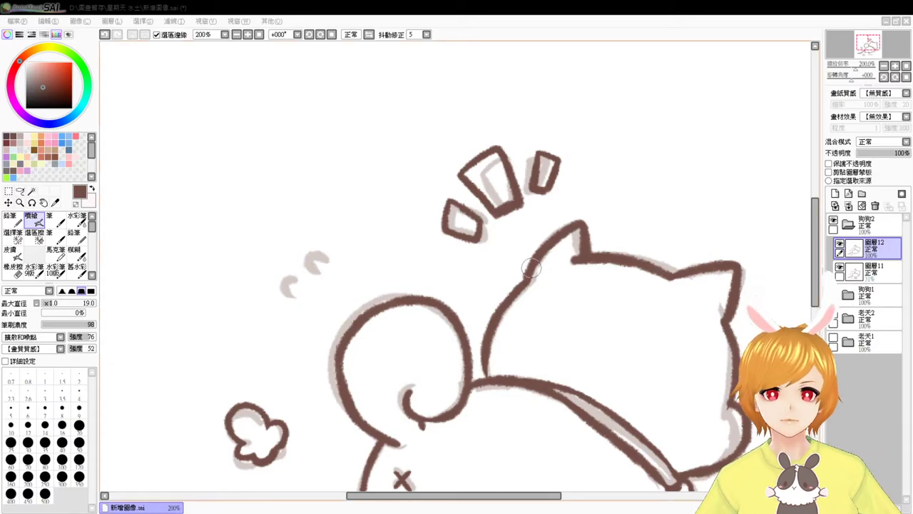
Hide the faded sketch layer 圖層11 and save the drawing
left_click(866, 399)
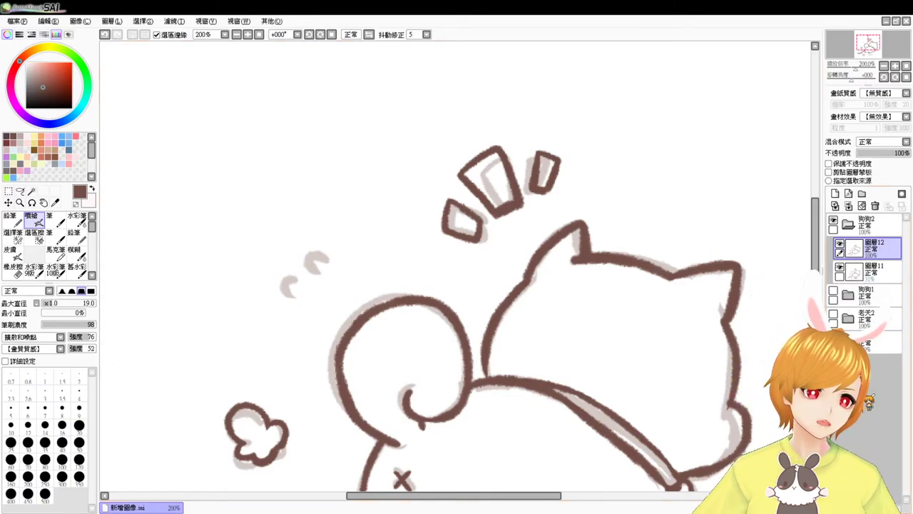
key("Page_Down")
key("Page_Down")
left_click_drag(642, 433, 638, 393)
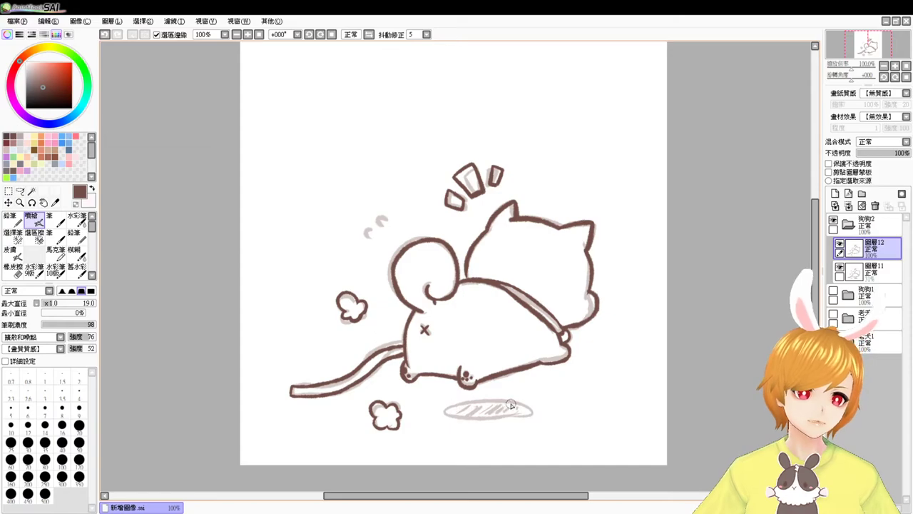
left_click(840, 267)
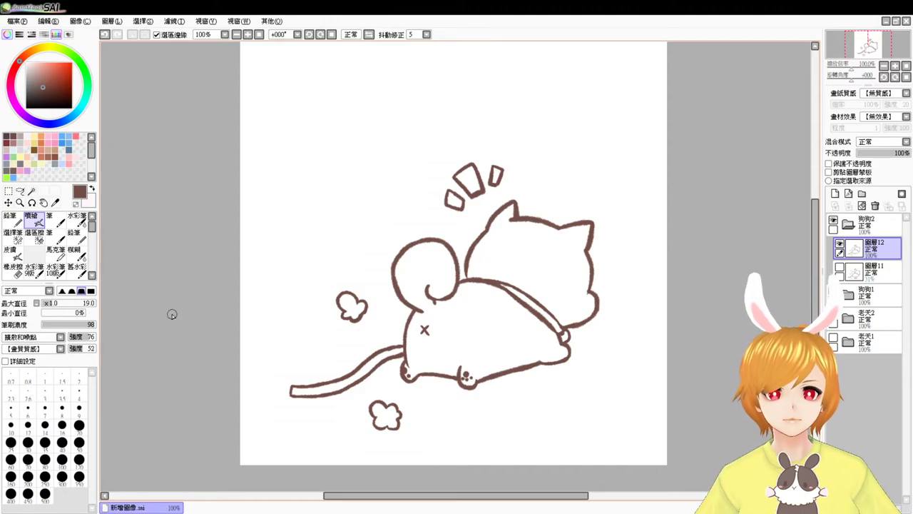
key("ctrl+s")
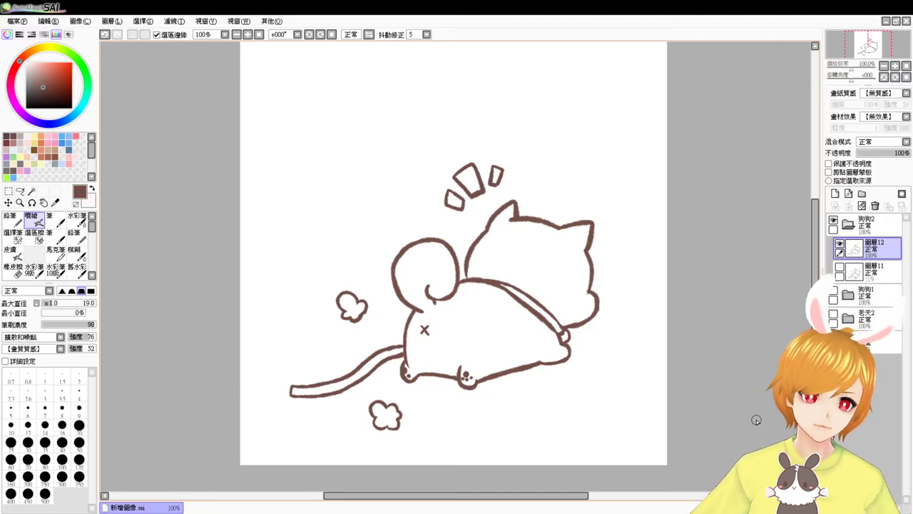
Thin the collar's lower edge by erasing its thick underside and redraw it as a smooth line parallel to the upper edge
left_click_drag(712, 247, 678, 247)
scroll(678, 247, "up", 1)
scroll(678, 246, "up", 1)
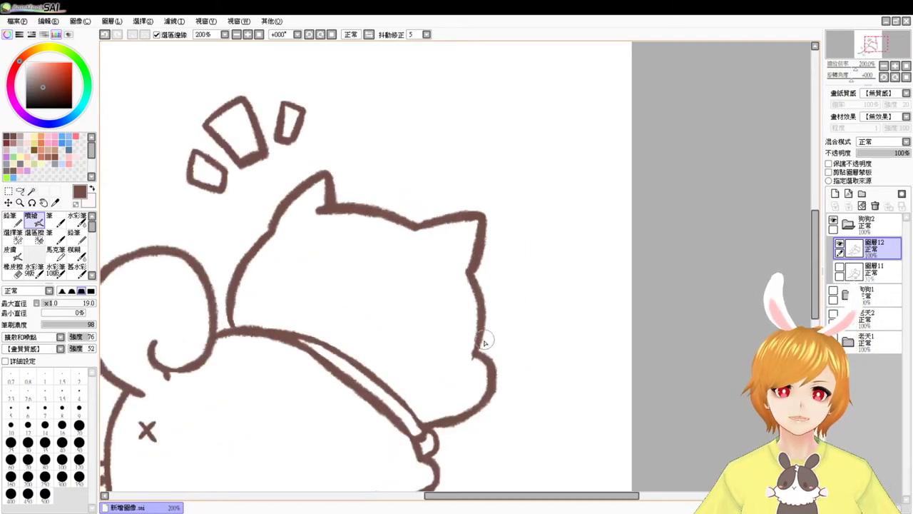
key("e")
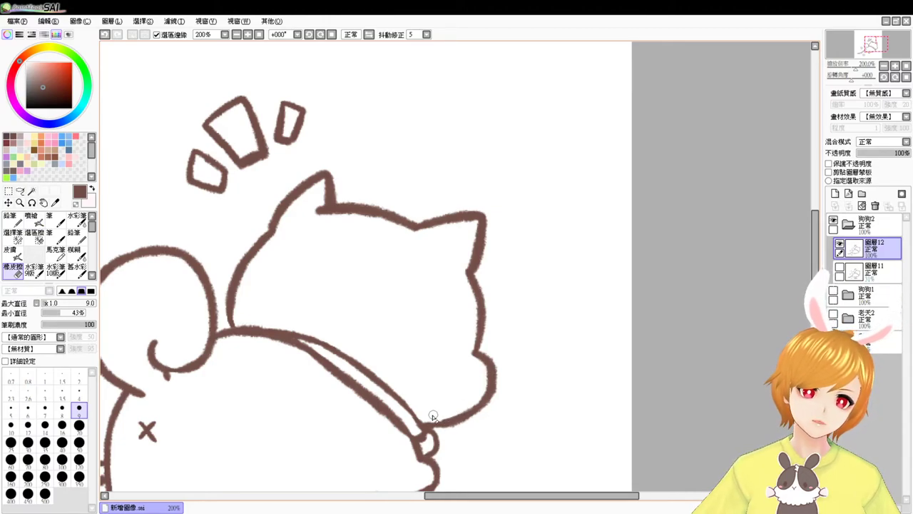
key("v")
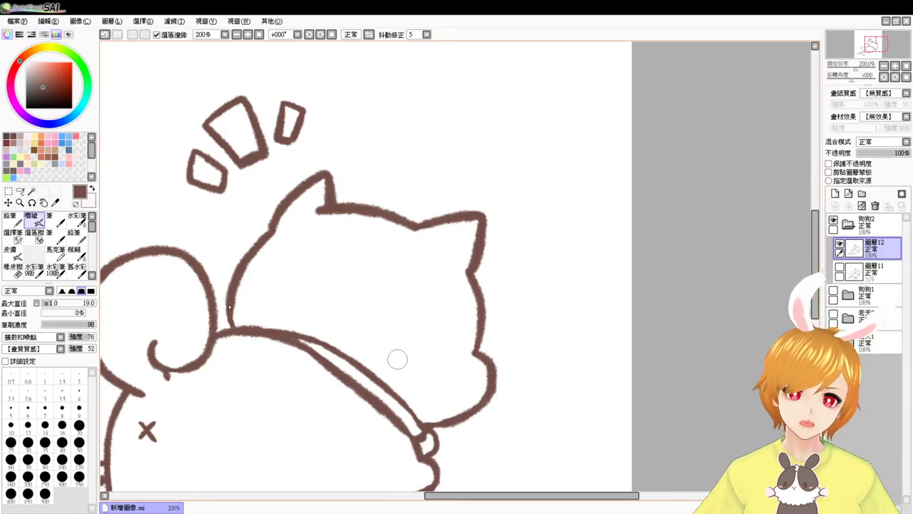
mouse_move(242, 343)
left_mouse_down()
mouse_move(279, 257)
mouse_move(284, 208)
left_mouse_up()
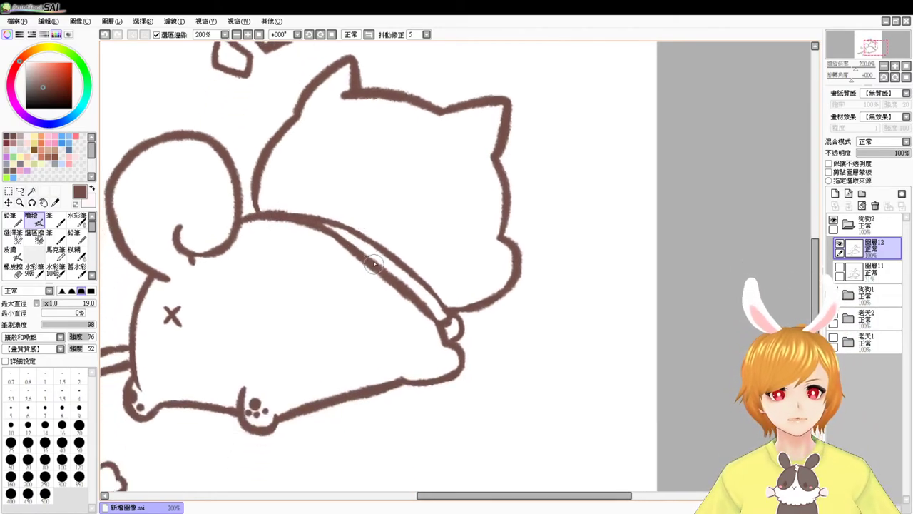
key("e")
left_click_drag(322, 243, 416, 315)
key("b")
left_click_drag(317, 228, 398, 284)
key("ctrl+z")
left_click_drag(320, 227, 416, 301)
key("ctrl+z")
mouse_move(312, 225)
left_mouse_down()
mouse_move(391, 271)
mouse_move(422, 305)
left_mouse_up()
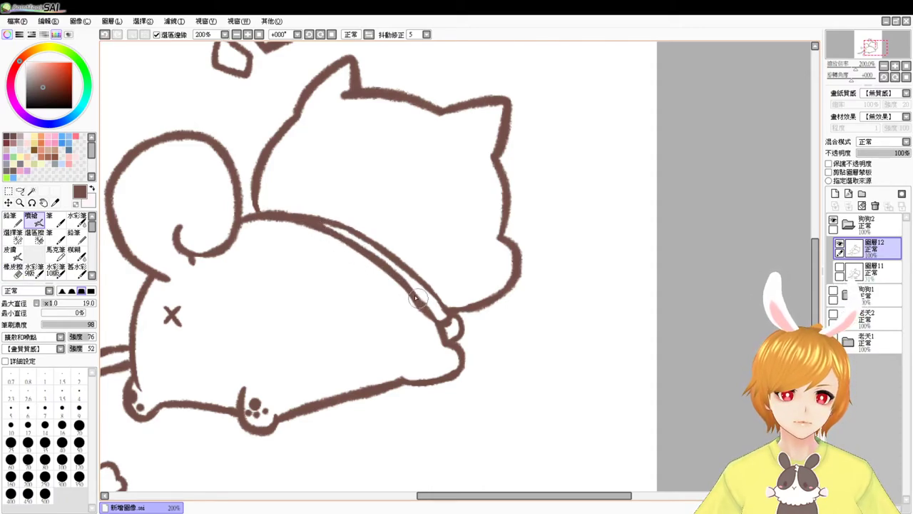
key("e")
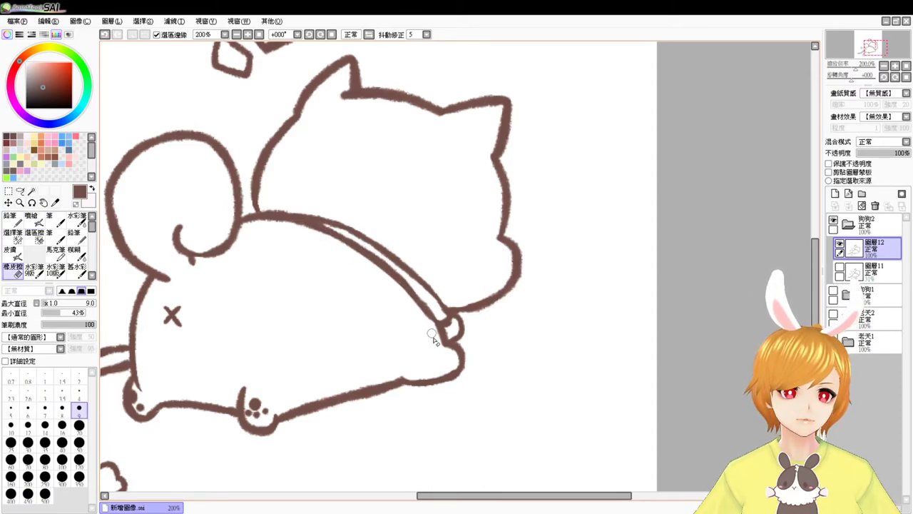
key("v")
mouse_move(358, 306)
left_mouse_down()
mouse_move(407, 307)
mouse_move(396, 312)
left_mouse_up()
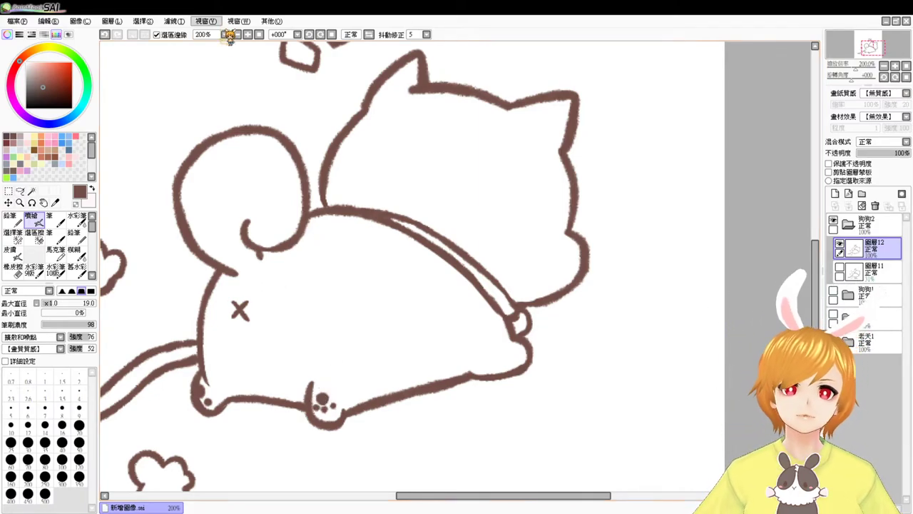
Create a new layer for the flat colours directly beneath the line art layer 圖層12 and above the sketch layer 圖層11
left_click(258, 34)
left_click(247, 34)
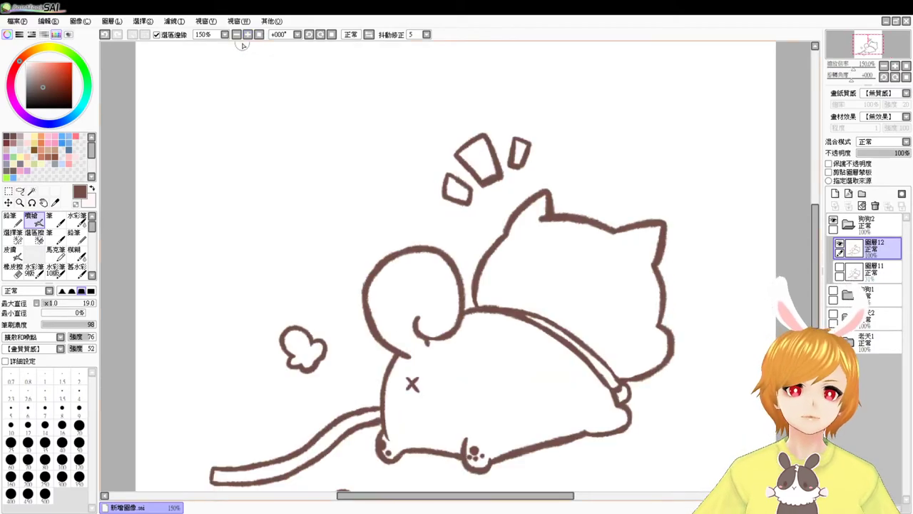
left_click(884, 270)
left_click(835, 193)
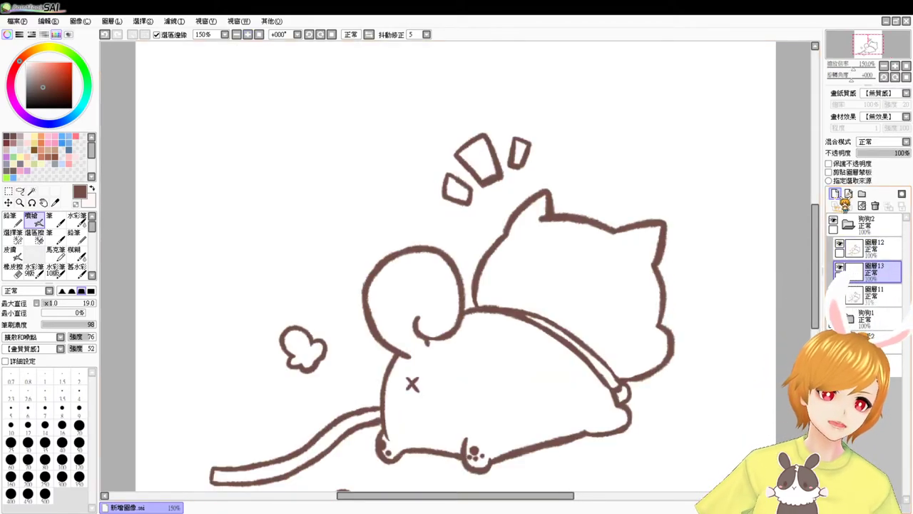
scroll(550, 190, "down", 3)
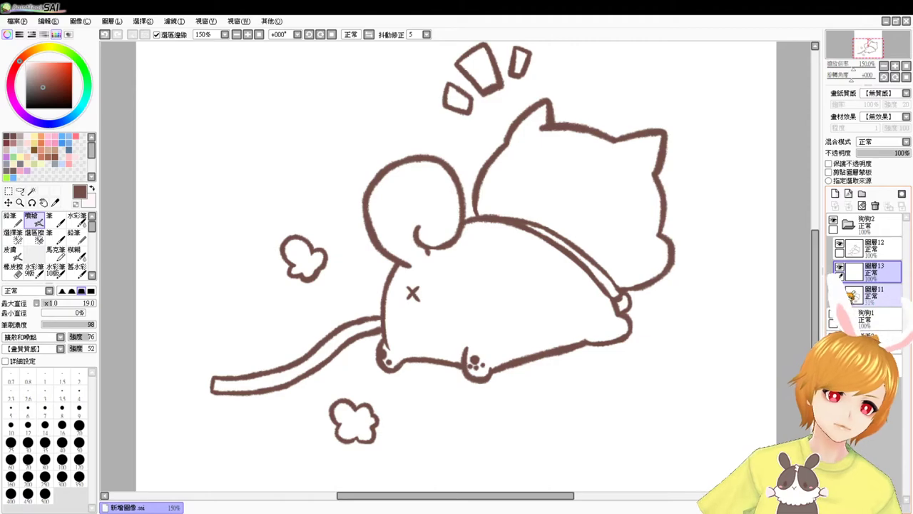
Sample the light orange fur colour from the finished 狗狗1 dog and fill the new dog's tail, body and head with it
left_click(833, 313)
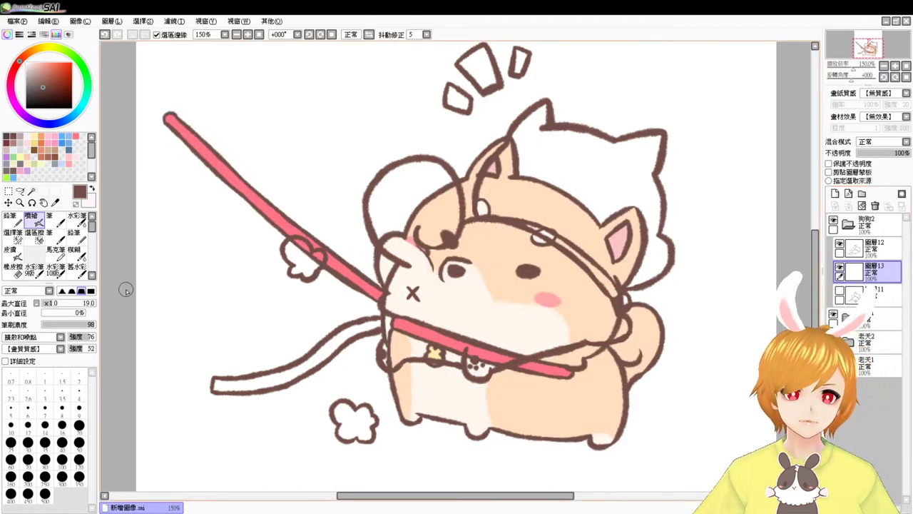
left_click(515, 248, "alt")
left_click(833, 314)
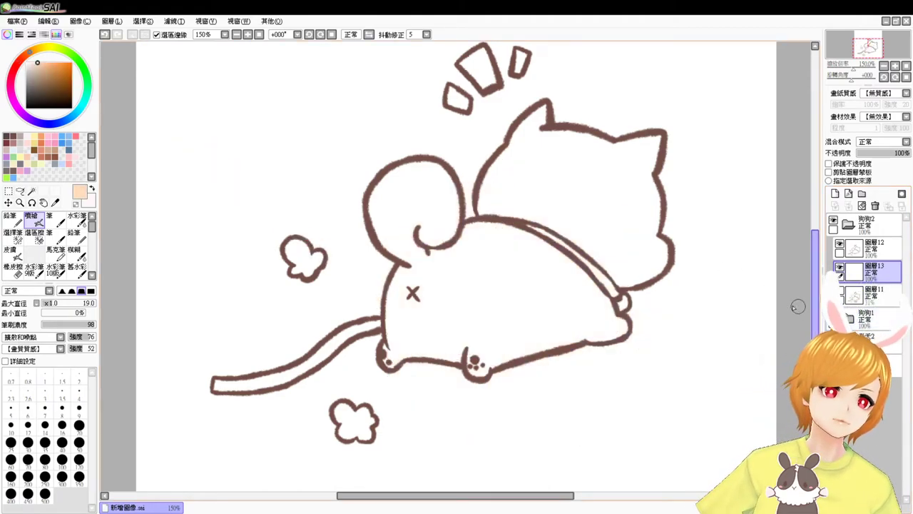
left_click(31, 191)
left_click(529, 269)
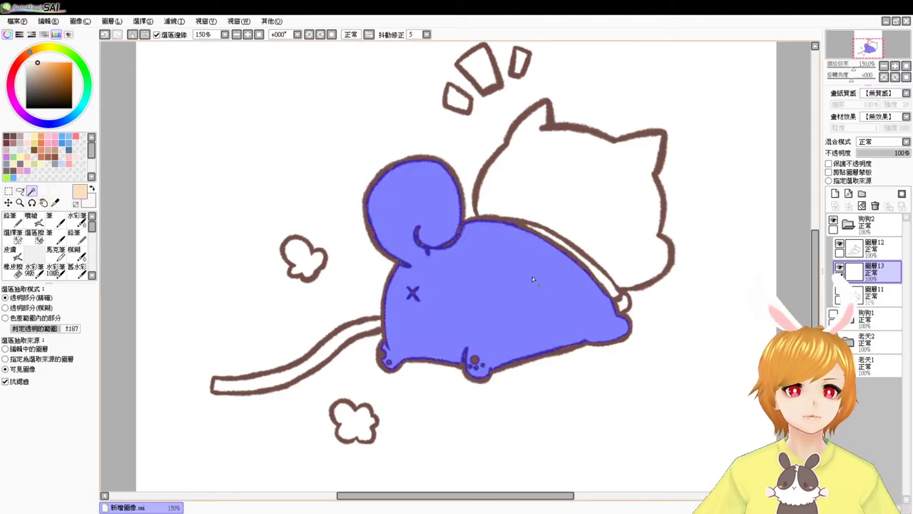
left_click(578, 213)
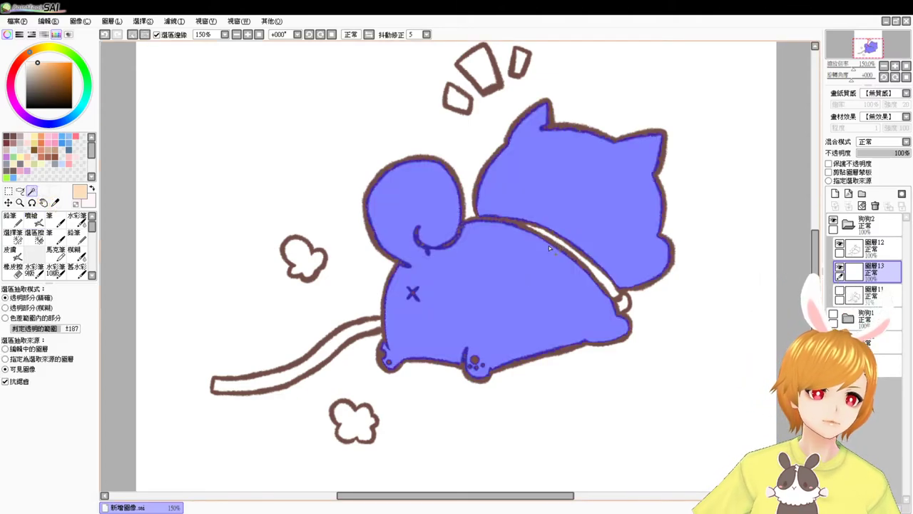
key("ctrl+f")
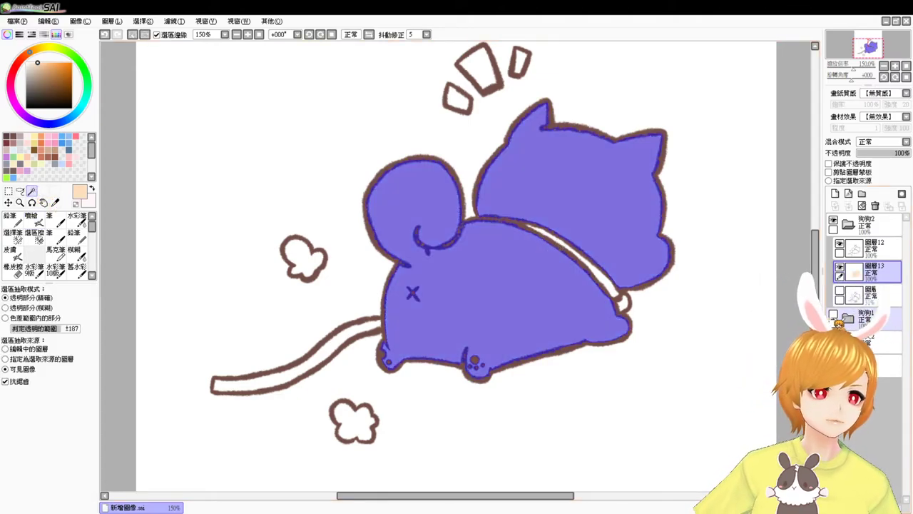
Sample the cream belly colour from the 狗狗1 dog and paint cream patches on the rump, paws and cheek within the fur selection
left_click(833, 314)
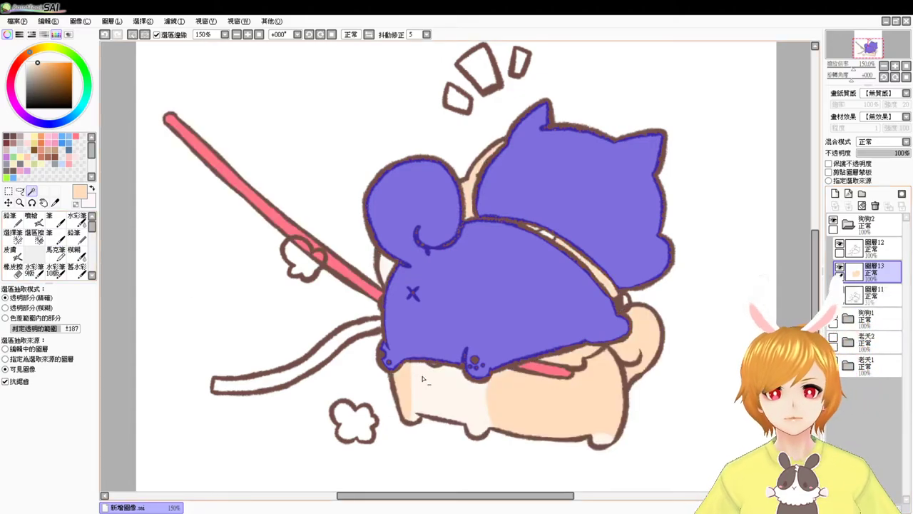
left_click(31, 219)
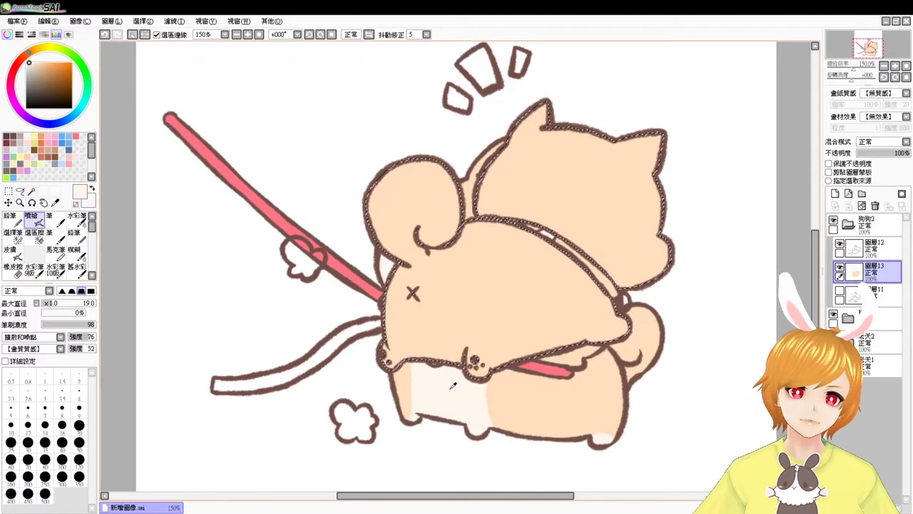
left_click(833, 314)
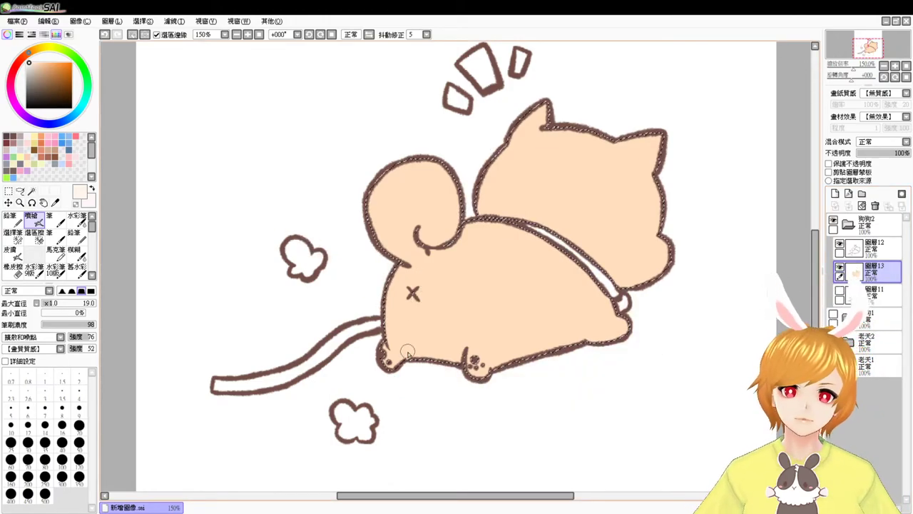
mouse_move(407, 351)
left_mouse_down()
mouse_move(409, 290)
mouse_move(439, 299)
mouse_move(447, 358)
mouse_move(402, 331)
mouse_move(431, 294)
mouse_move(449, 355)
left_mouse_up()
key("ctrl+z")
mouse_move(411, 295)
left_mouse_down()
mouse_move(413, 353)
mouse_move(416, 295)
mouse_move(430, 329)
left_mouse_up()
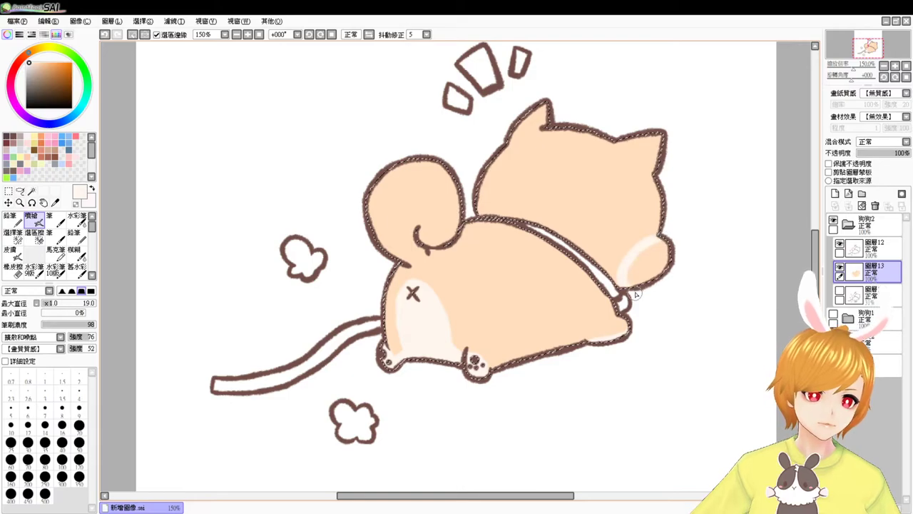
left_click_drag(635, 296, 648, 251)
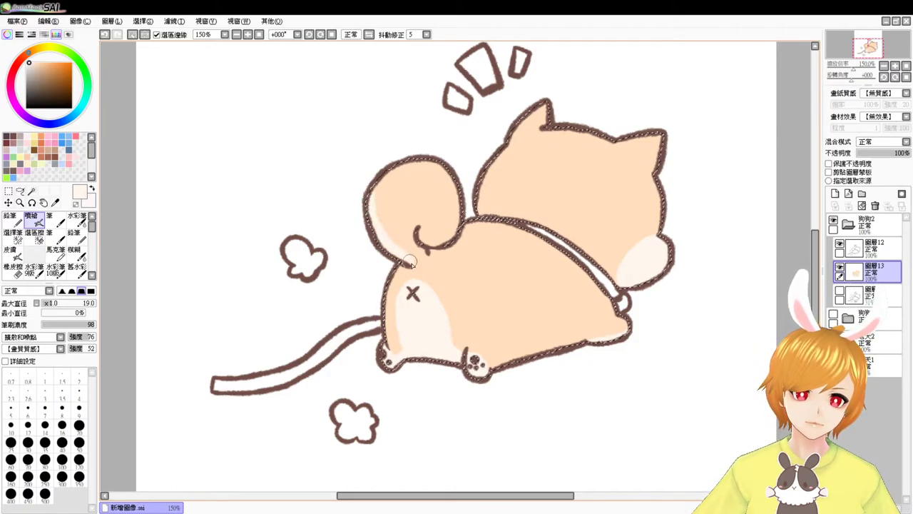
Undo the cream patch trials on the tail, touch up the lower edge of the rump patch and clear the selection
key("ctrl+z")
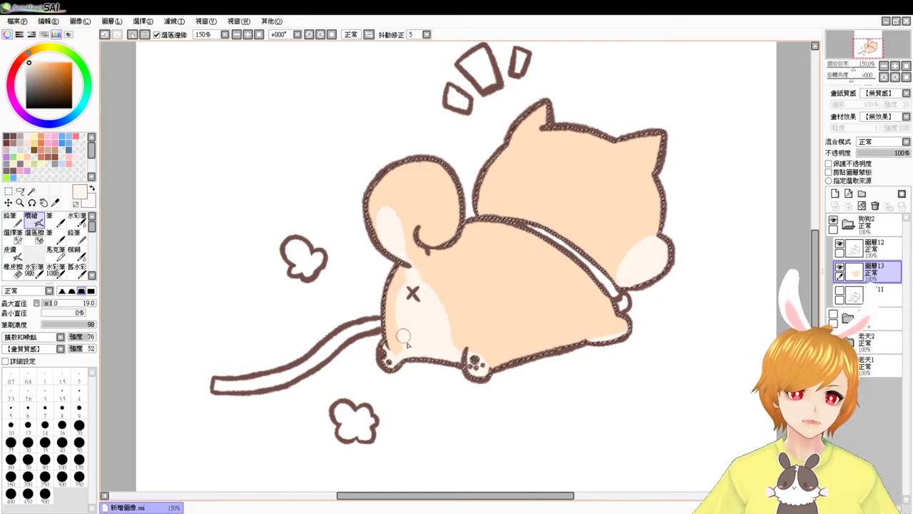
key("ctrl+z")
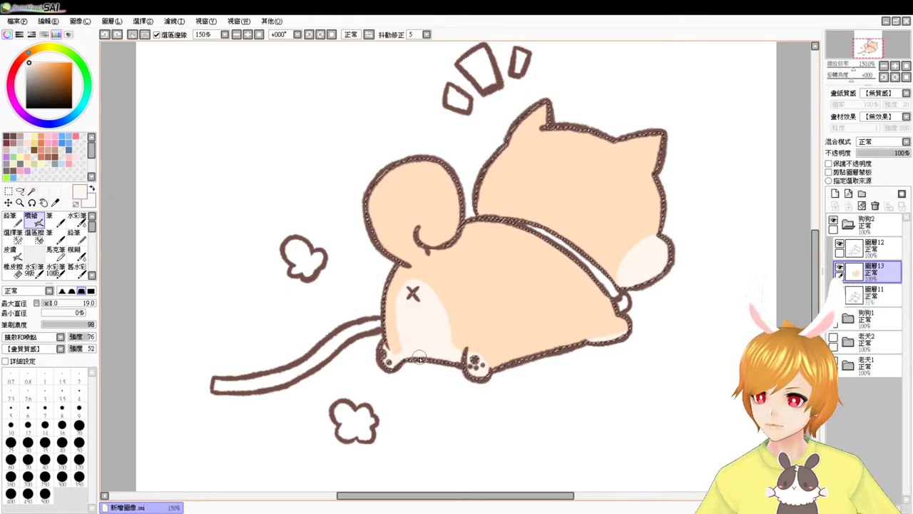
left_click_drag(420, 356, 428, 355)
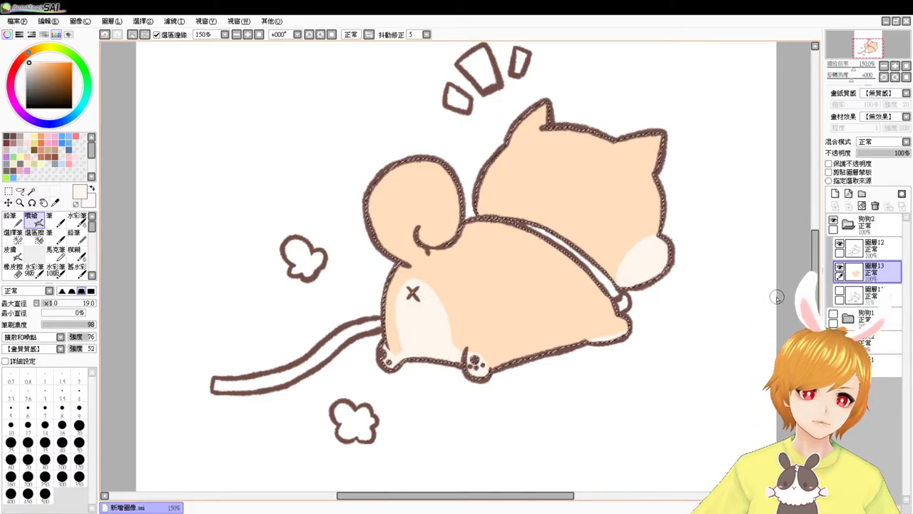
key("ctrl+d")
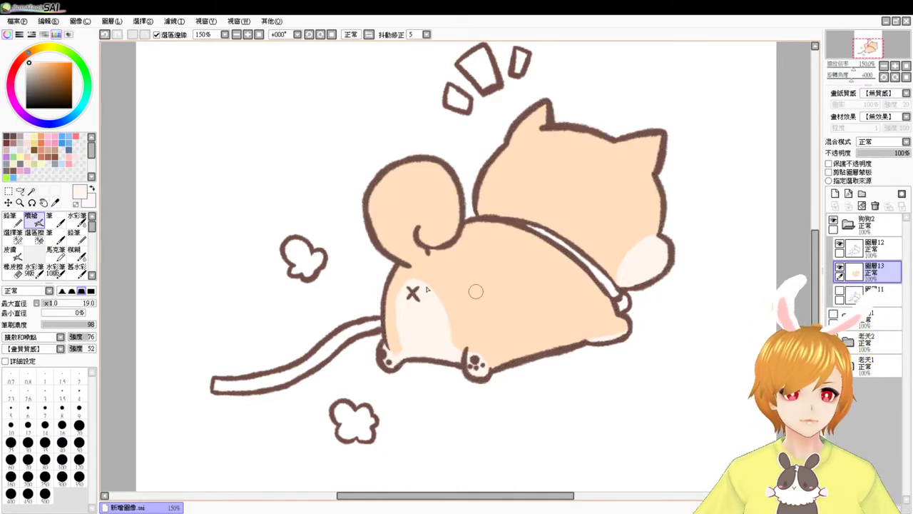
Paint a small pink oval blush on the dog's cheek
left_click(69, 164)
key("ctrl+z")
mouse_move(637, 252)
left_mouse_down()
mouse_move(647, 246)
mouse_move(642, 252)
left_mouse_up()
key("ctrl+d")
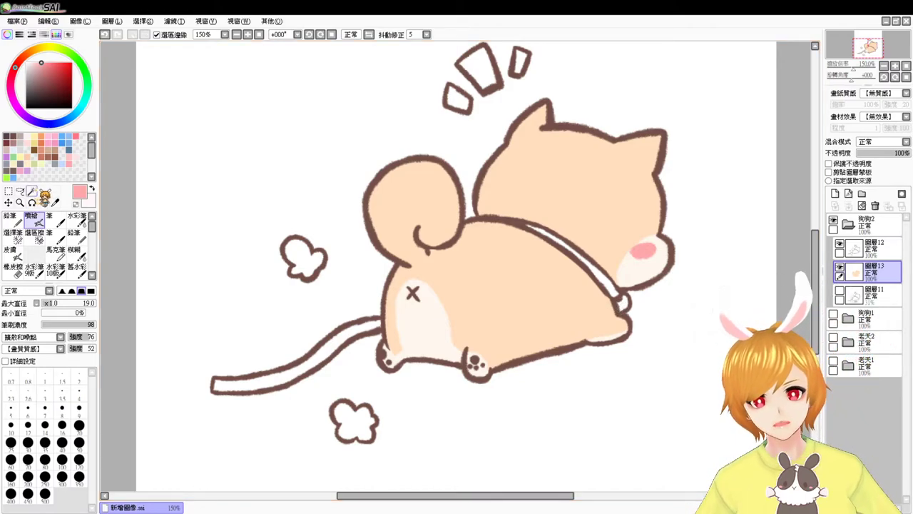
Select the insides of the leash strip and the collar and fill both with coral pink
left_click(31, 191)
left_click(296, 360)
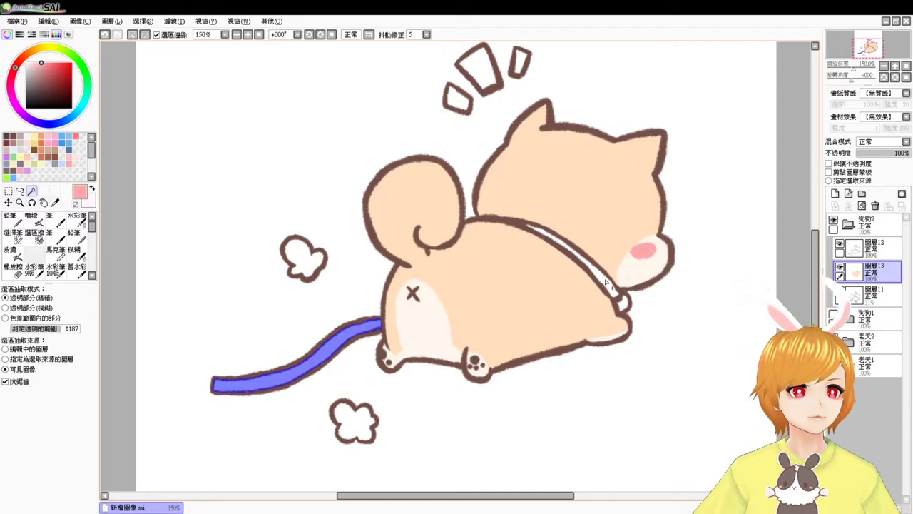
left_click(606, 283)
left_click(13, 233)
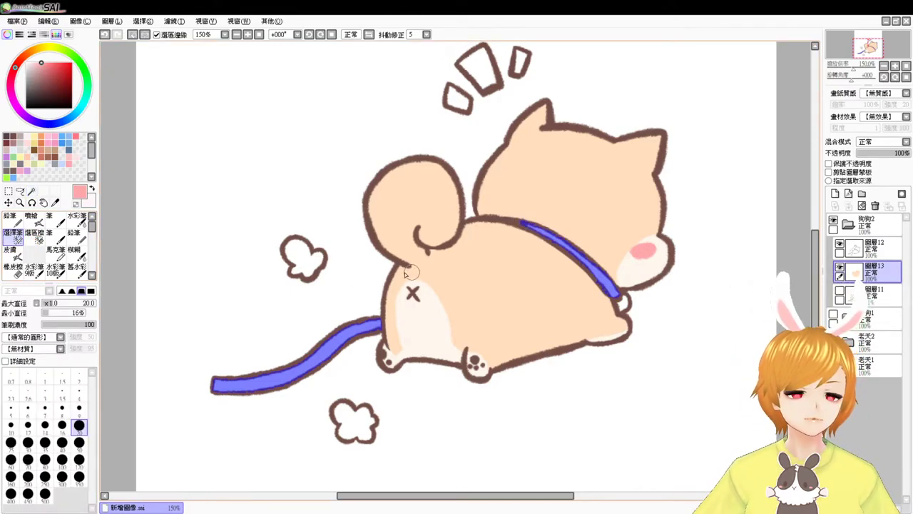
left_click(77, 136)
key("ctrl+f")
key("ctrl+d")
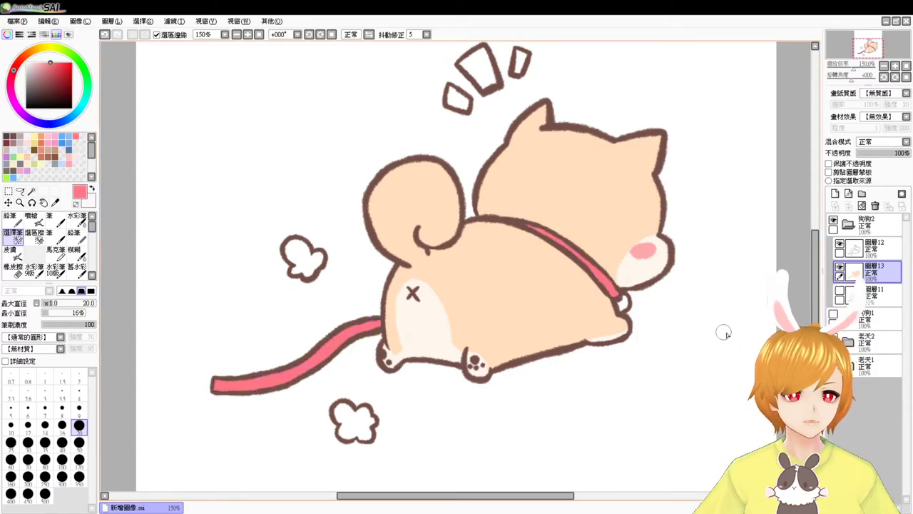
key("alt+Tab")
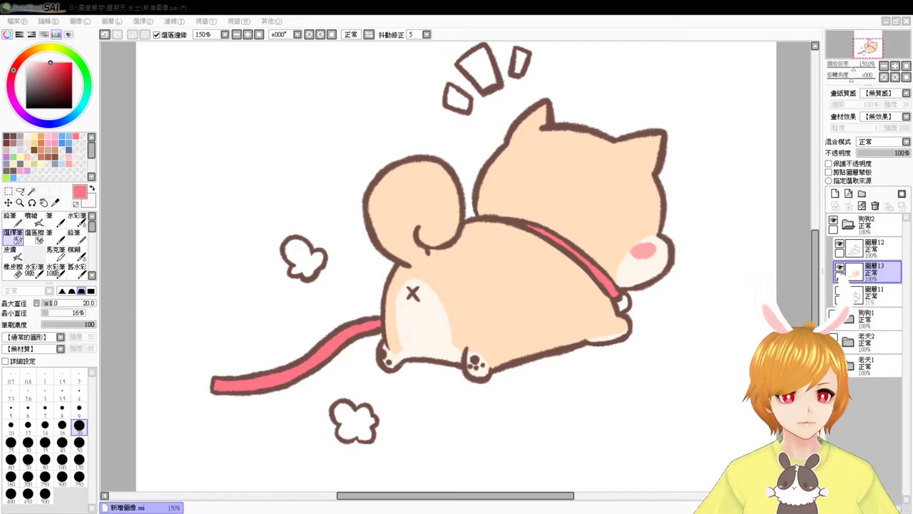
left_click(483, 392)
key("ctrl+d")
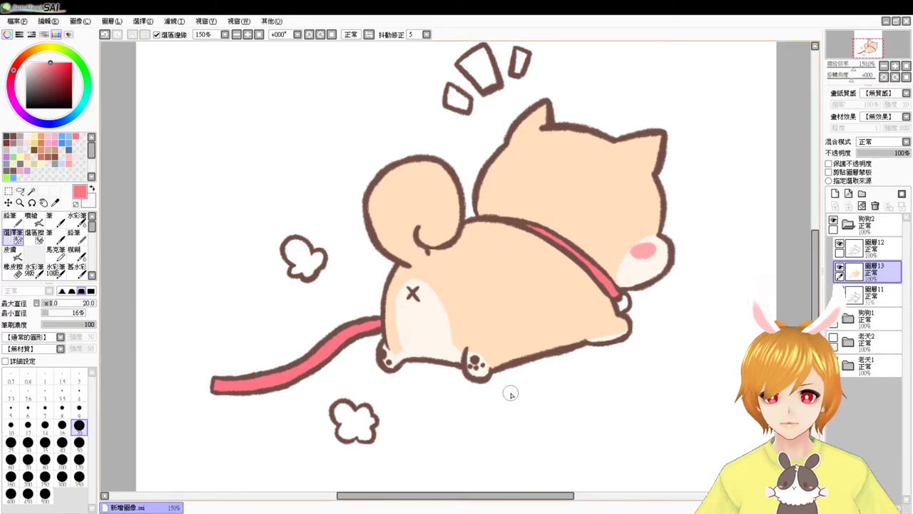
key("alt+Tab")
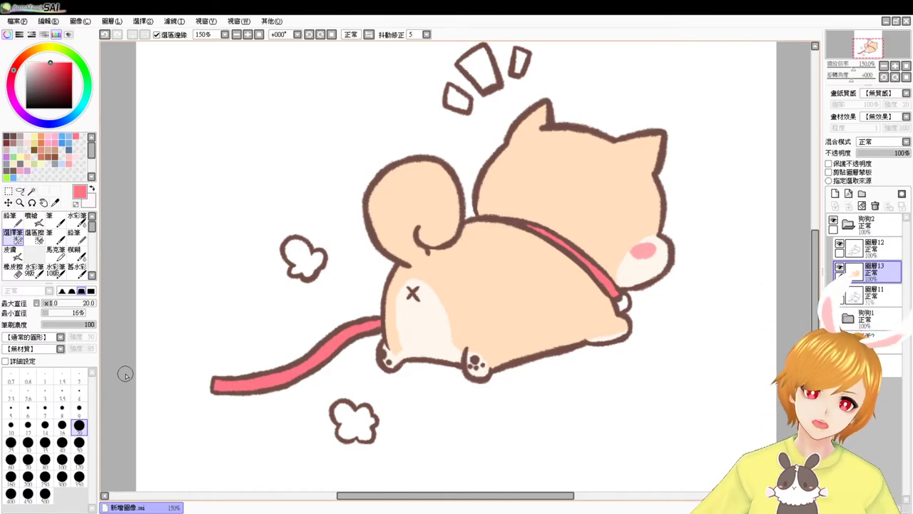
Select the insides of the two dust puffs and fill them with white
left_click(31, 192)
left_click(305, 258)
left_click(359, 412)
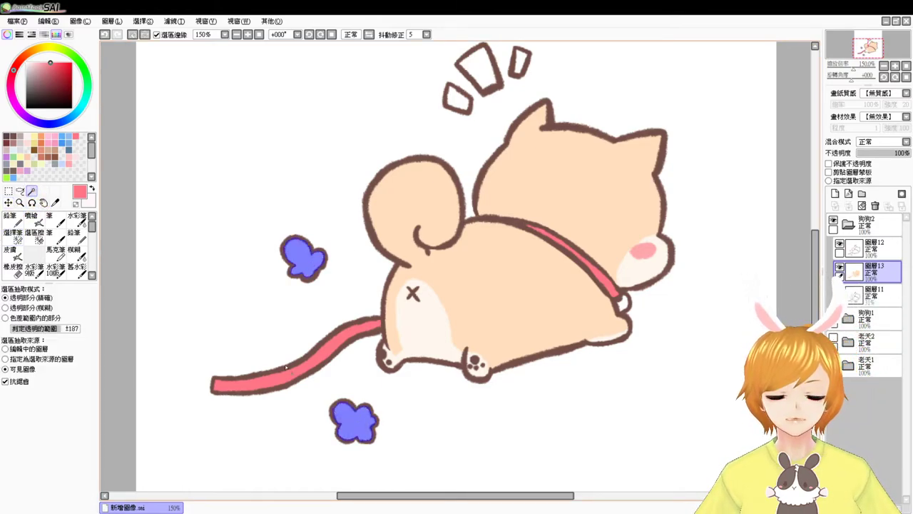
left_click_drag(42, 67, 10, 23)
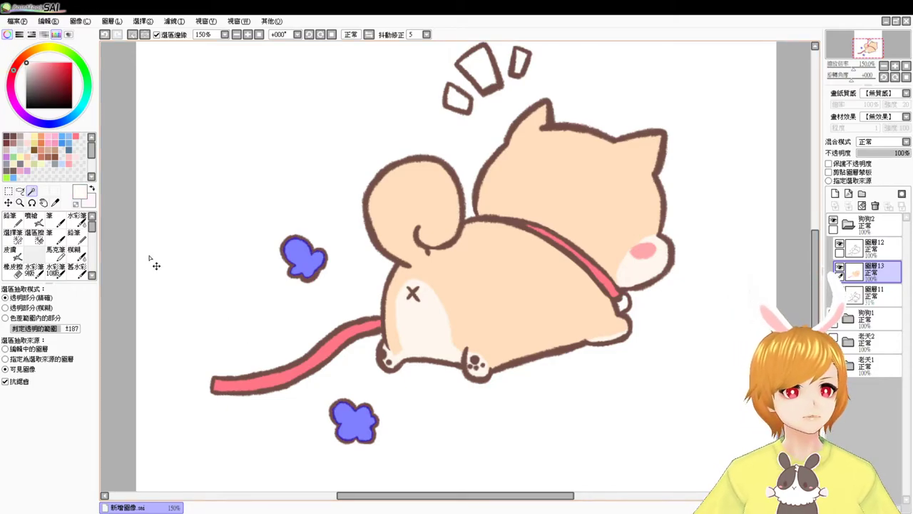
key("ctrl+d")
Select the three emphasis marks above the head and fill them with light yellow
left_click(482, 78)
left_click(462, 97, "shift")
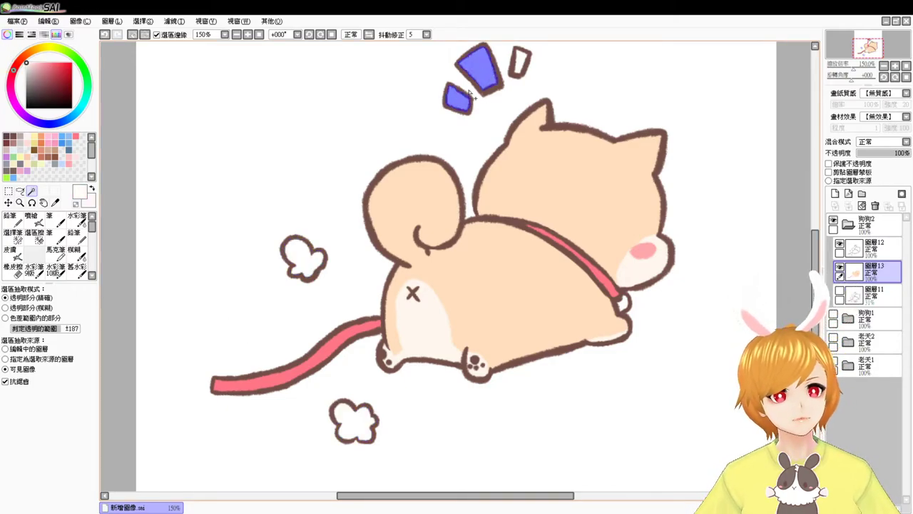
left_click(523, 65, "shift")
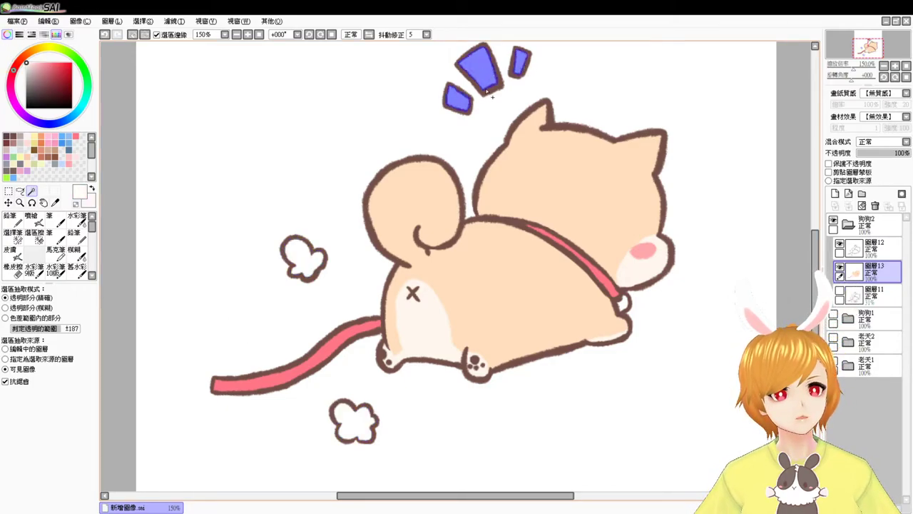
left_click(34, 138)
key("ctrl+f")
key("ctrl+d")
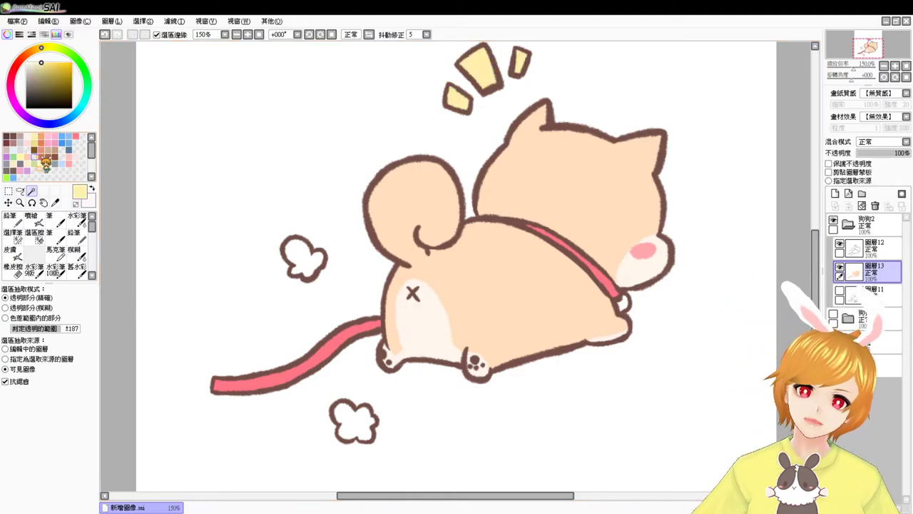
Temporarily show the finished 狗狗1 dog and toggle the 狗狗2 folder to compare the colouring of the two drawings
left_click(833, 315)
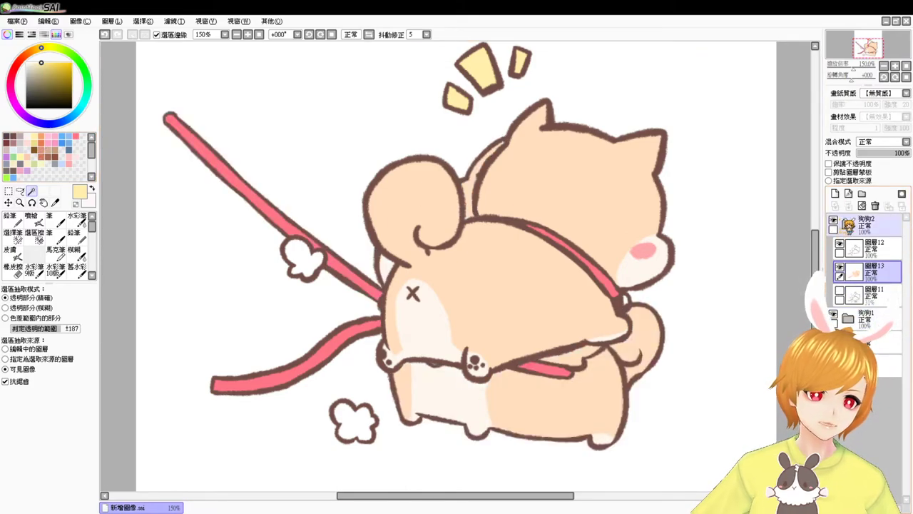
left_click(847, 223)
left_click(833, 221)
left_click(833, 221)
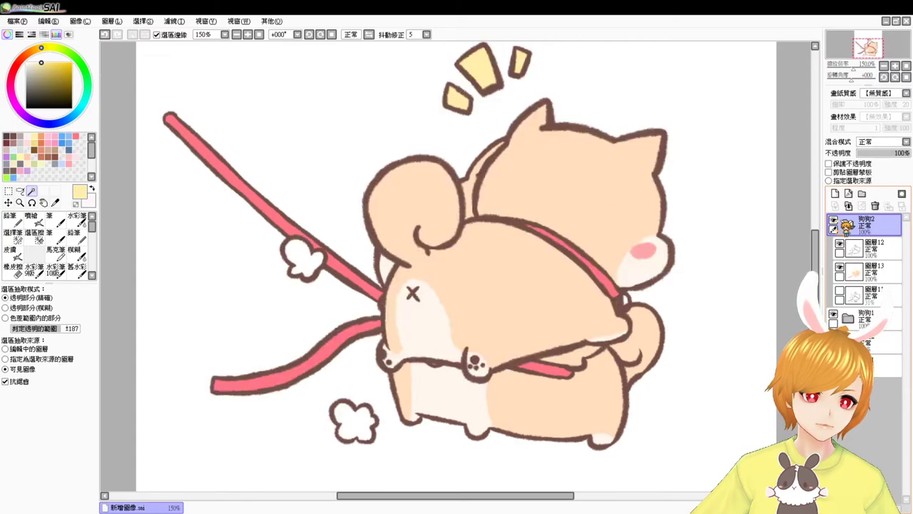
left_click(834, 314)
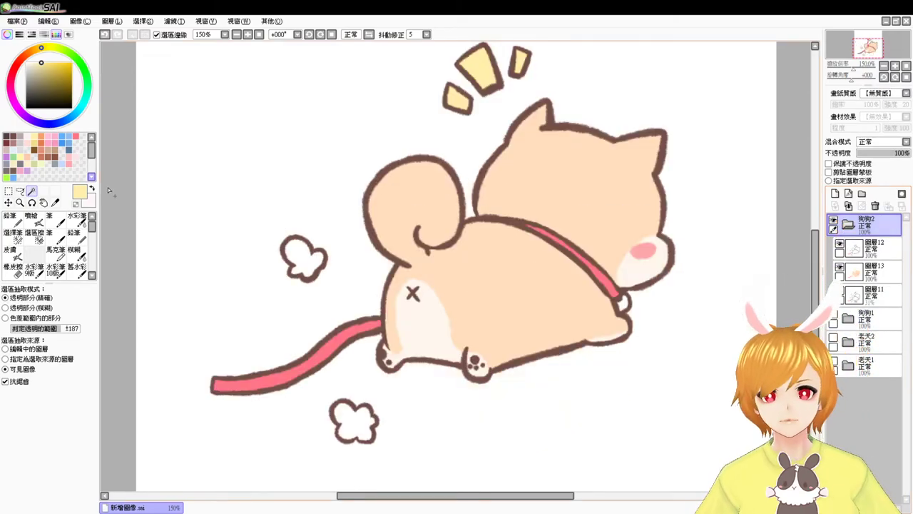
Select the inside of the small bell at the end of the collar and fill it with light yellow on layer 圖層13
left_click(627, 307)
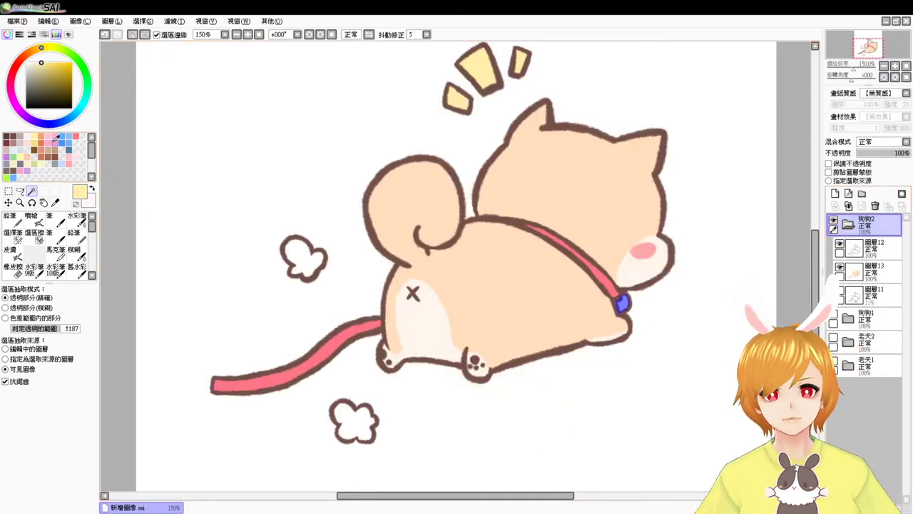
key("ctrl+z")
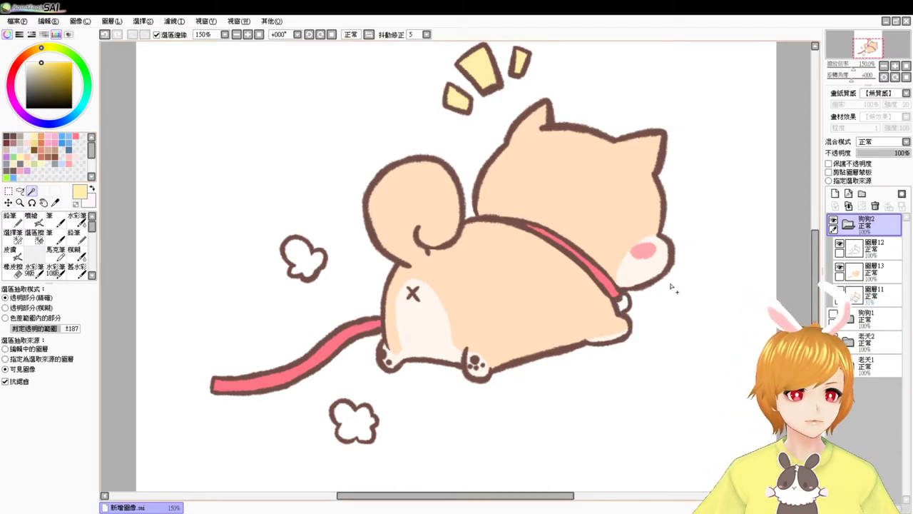
left_click(874, 269)
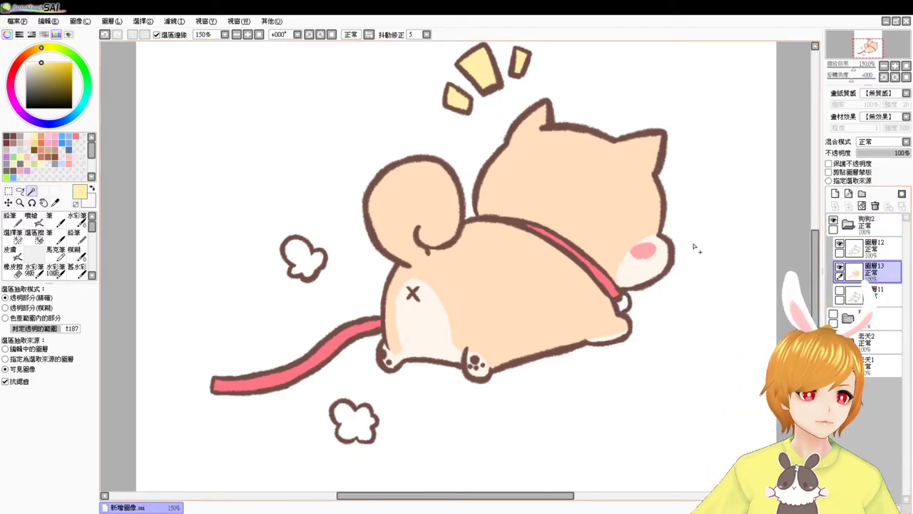
left_click(627, 304)
key("ctrl+f")
key("ctrl+d")
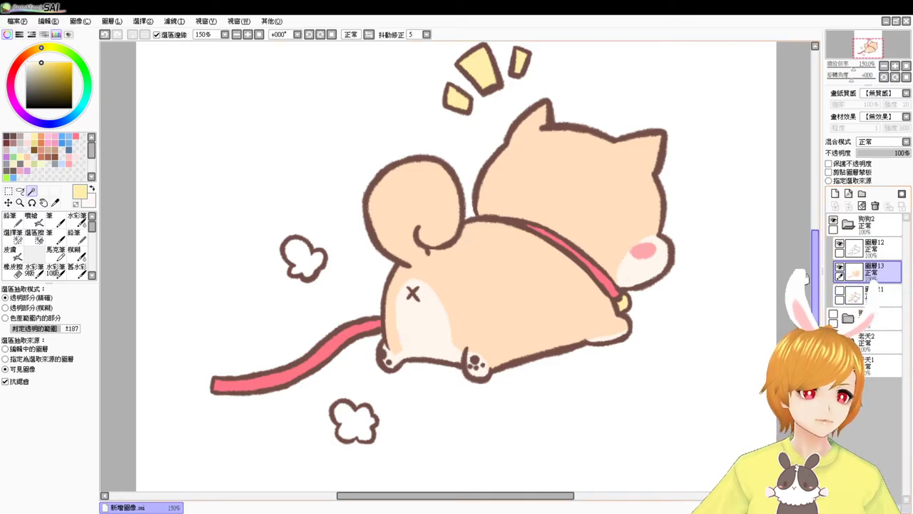
left_click_drag(818, 269, 818, 257)
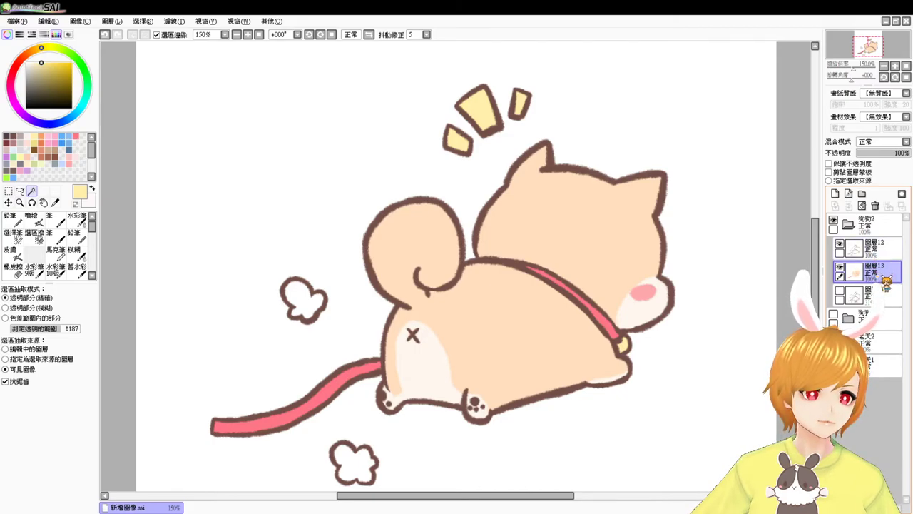
Select the blank background around the dog, return to layer 圖層13, and choose the 噴槍 airbrush in light grey
left_click(884, 297)
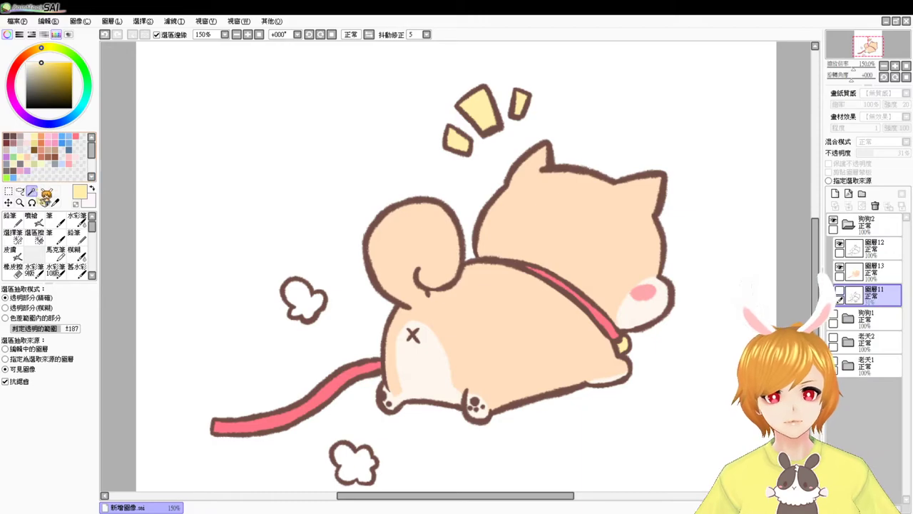
left_click(693, 276)
left_click(890, 276)
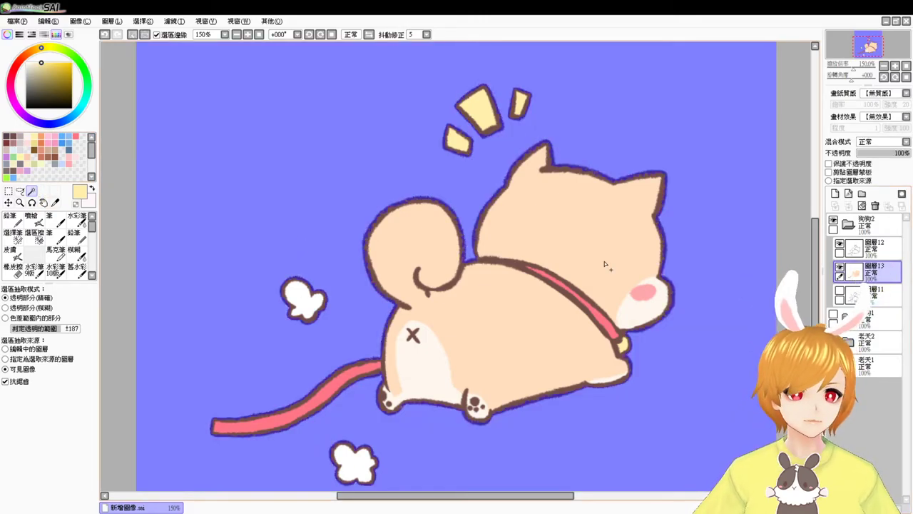
left_click(25, 143)
left_click(32, 217)
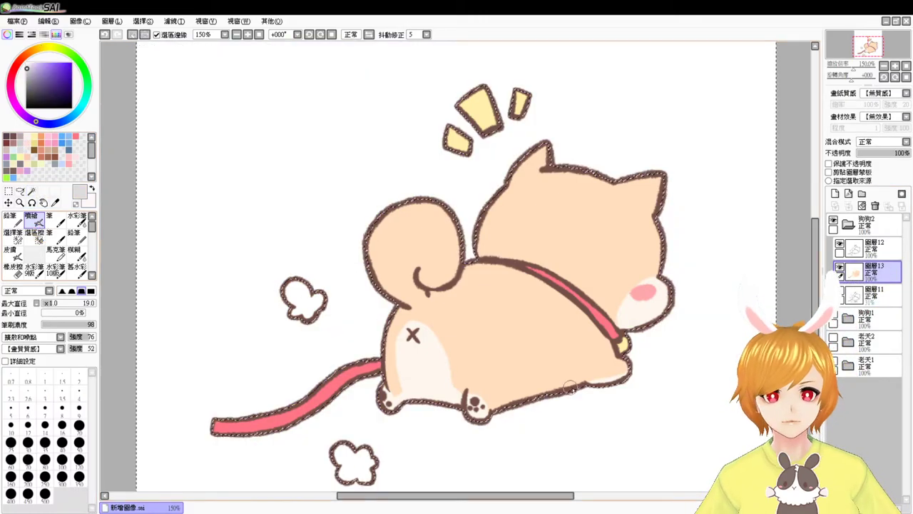
left_click_drag(569, 388, 555, 297)
left_click_drag(478, 345, 538, 337)
key("ctrl+z")
Enlarge the airbrush to size 29 for painting the ground shadow
key("bracketright")
key("bracketright")
key("bracketright")
key("bracketright")
key("bracketright")
key("bracketright")
key("bracketright")
key("bracketright")
key("bracketright")
key("bracketright")
mouse_move(437, 362)
left_mouse_down()
mouse_move(567, 371)
mouse_move(468, 354)
mouse_move(489, 369)
mouse_move(528, 360)
left_mouse_up()
key("ctrl+z")
mouse_move(433, 362)
left_mouse_down()
mouse_move(576, 358)
mouse_move(450, 351)
mouse_move(502, 362)
left_mouse_up()
key("ctrl+z")
mouse_move(430, 361)
left_mouse_down()
mouse_move(575, 359)
mouse_move(459, 373)
mouse_move(531, 358)
mouse_move(477, 362)
mouse_move(564, 365)
left_mouse_up()
key("ctrl+z")
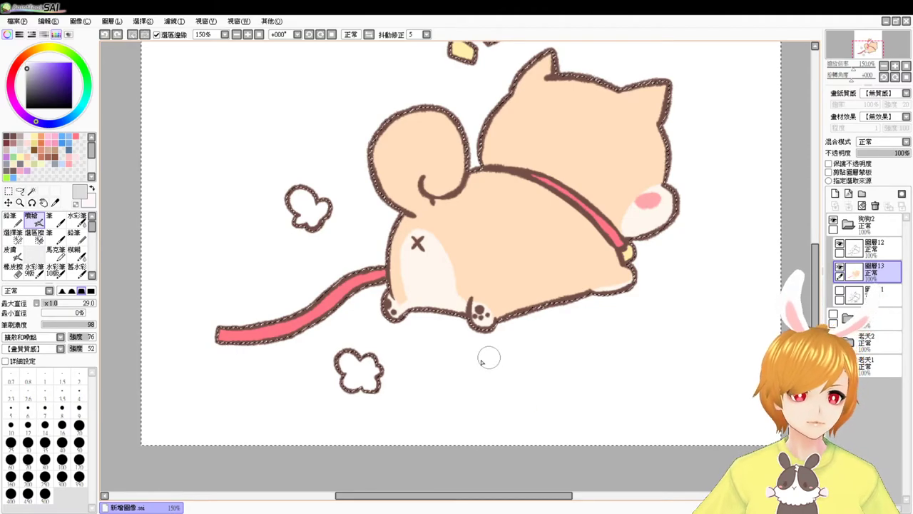
Paint a flat light grey oval shadow on the ground below the leaping dog and clear the selection
left_click_drag(442, 370, 582, 349)
mouse_move(582, 349)
left_mouse_down()
mouse_move(437, 383)
mouse_move(557, 361)
mouse_move(570, 368)
mouse_move(435, 375)
mouse_move(568, 371)
mouse_move(484, 365)
mouse_move(455, 377)
mouse_move(530, 373)
left_mouse_up()
key("ctrl+z")
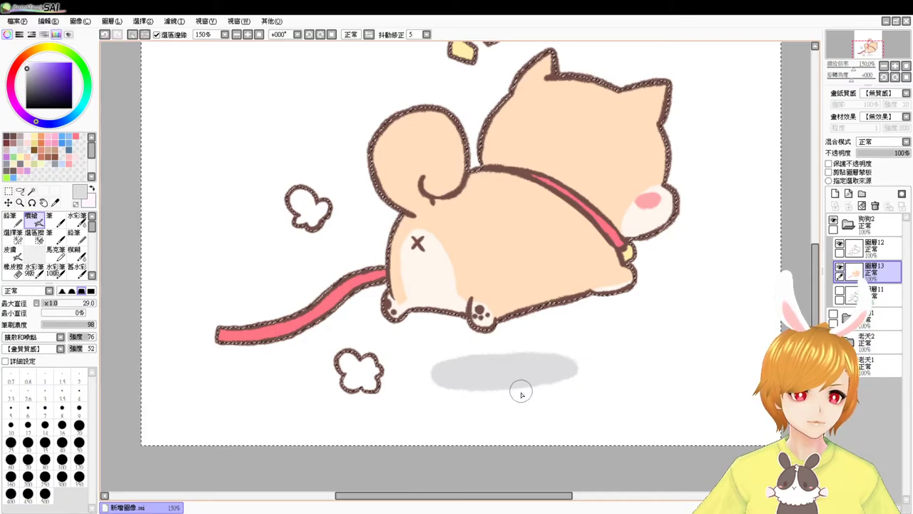
left_click(259, 34)
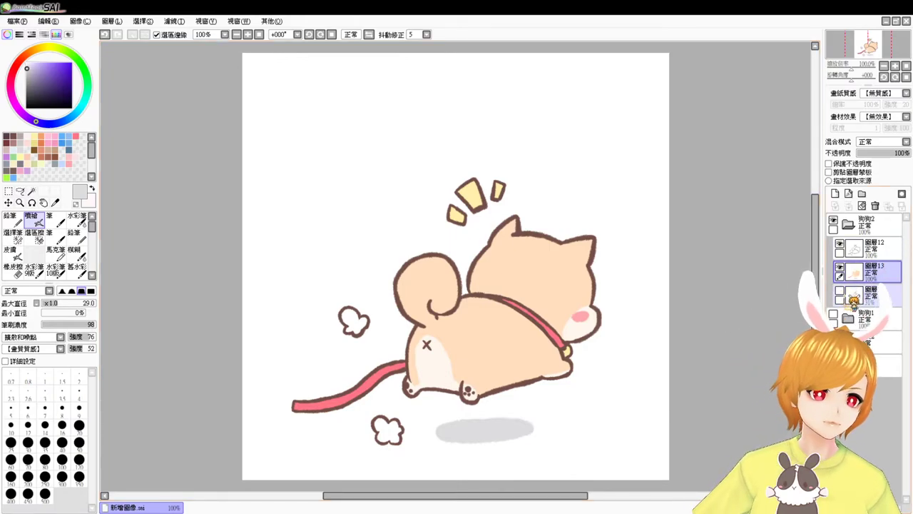
Collapse and hide the 狗狗2 folder, and show and expand the 狗狗1 folder
left_click(863, 224)
left_click(848, 225)
left_click(834, 221)
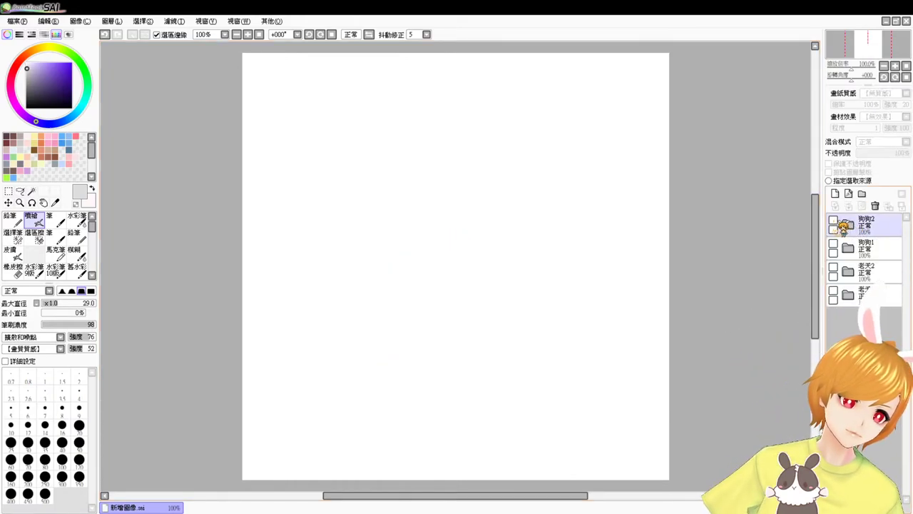
left_click(833, 244)
left_click(866, 248)
left_click(847, 247)
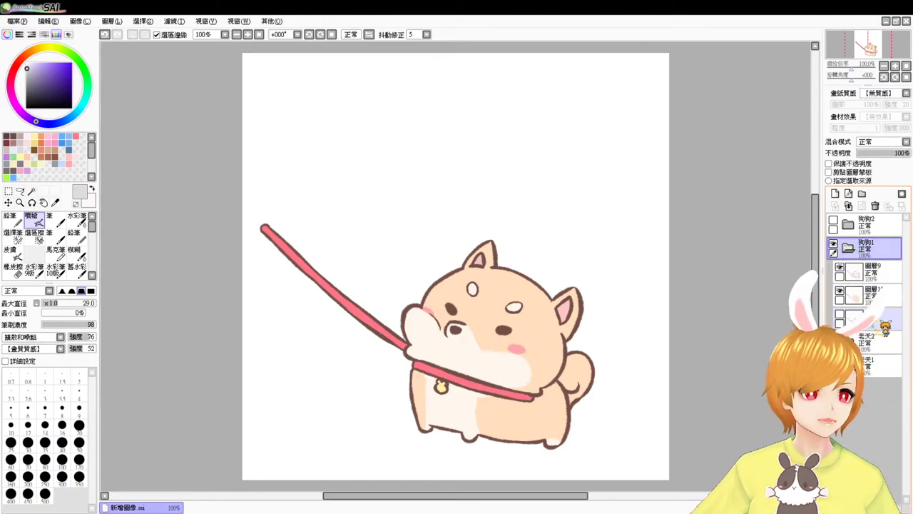
left_click(867, 292)
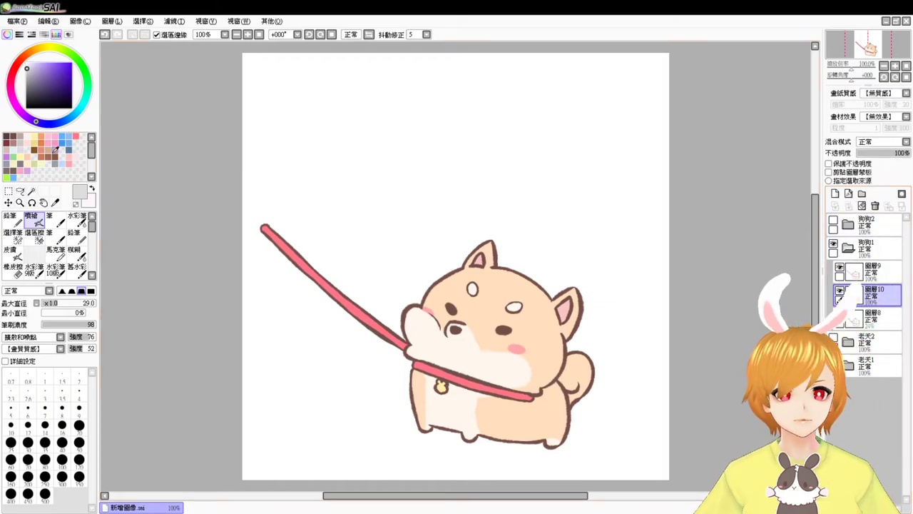
left_click(31, 191)
left_click(321, 362)
left_click(36, 220)
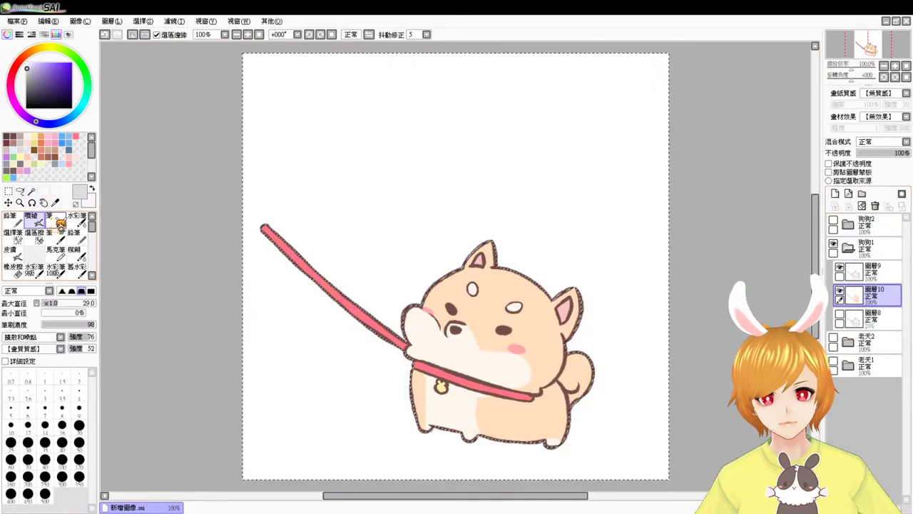
mouse_move(463, 437)
left_mouse_down()
mouse_move(440, 439)
mouse_move(477, 431)
mouse_move(450, 442)
mouse_move(525, 439)
mouse_move(435, 437)
mouse_move(549, 440)
mouse_move(443, 438)
mouse_move(510, 447)
mouse_move(495, 432)
mouse_move(428, 428)
left_mouse_up()
key("ctrl+z")
key("ctrl+z")
key("ctrl+z")
key("ctrl+z")
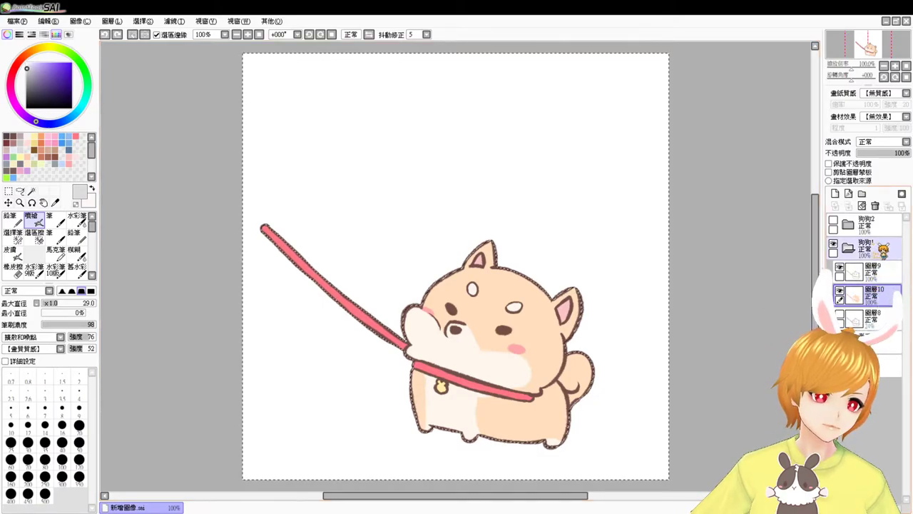
Rotate the whole 狗狗1 drawing slightly counter-clockwise with a free transform and apply it
left_click(883, 248)
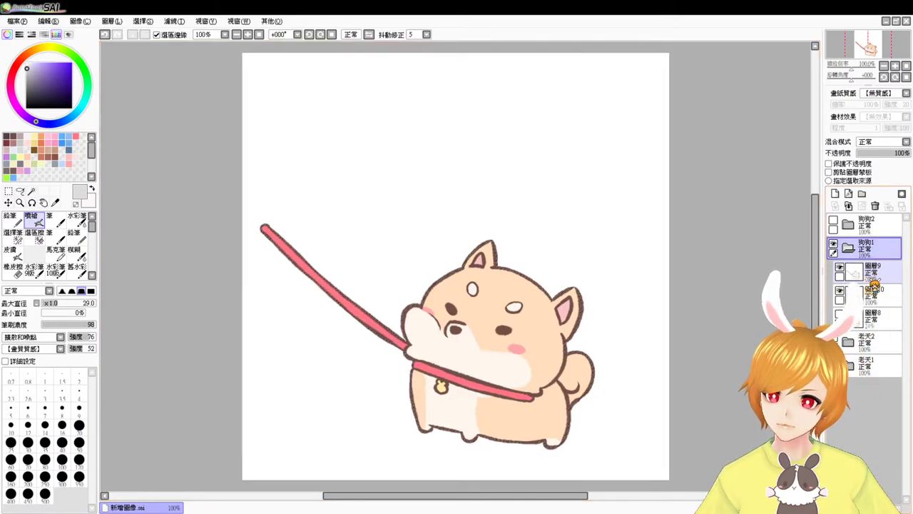
key("ctrl+t")
left_click_drag(673, 431, 675, 422)
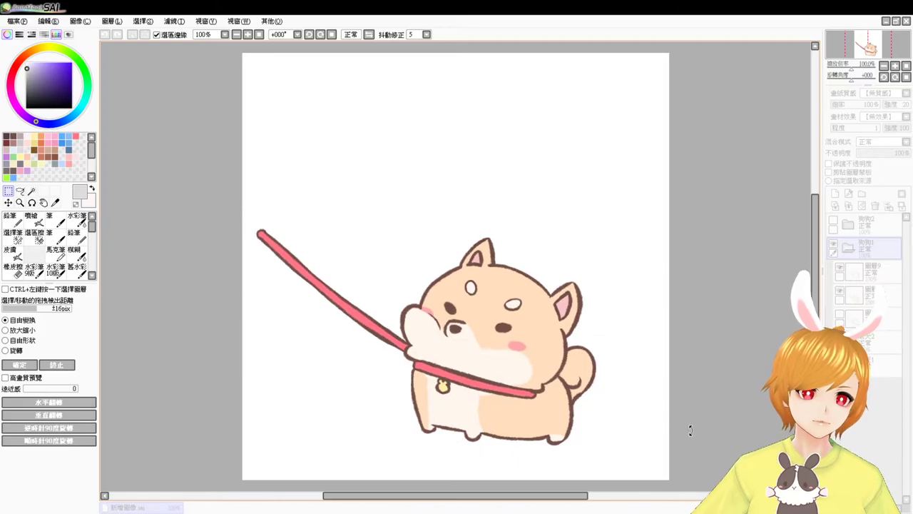
key("Return")
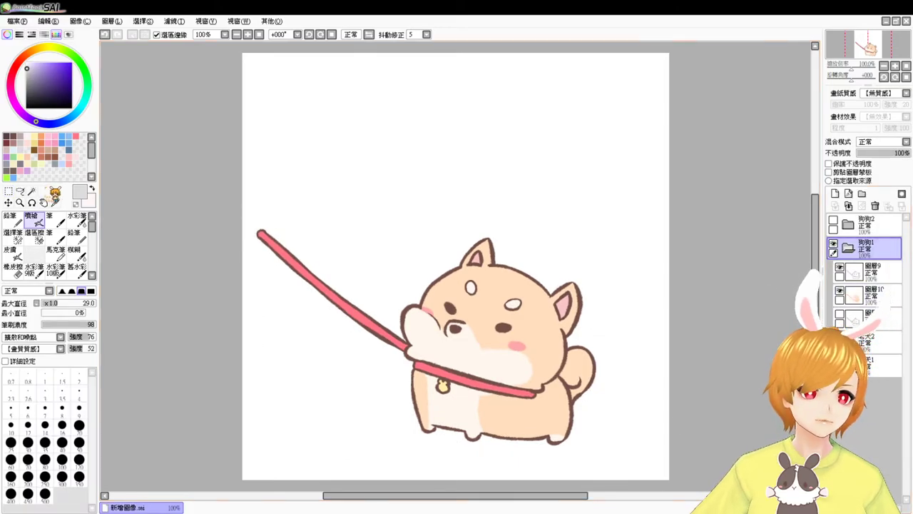
Select the background around the 狗狗1 dog, airbrush a light grey shadow beneath its feet on layer 圖層10, and deselect
left_click(32, 191)
left_click(338, 387)
left_click(877, 293)
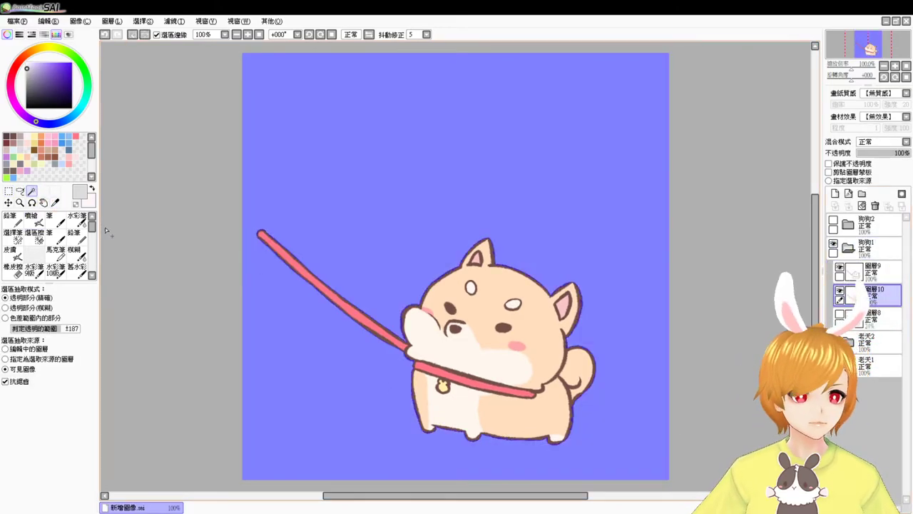
left_click(41, 225)
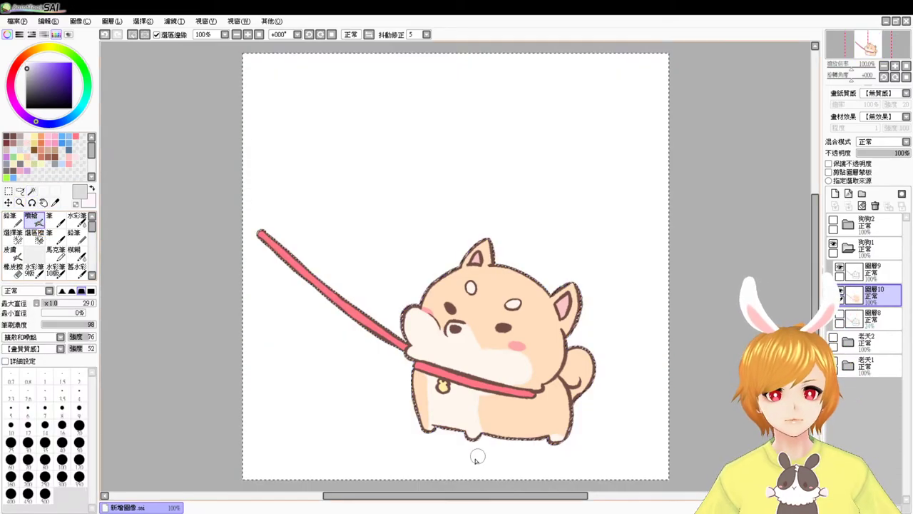
mouse_move(445, 432)
left_mouse_down()
mouse_move(511, 442)
mouse_move(429, 433)
mouse_move(541, 447)
mouse_move(424, 428)
mouse_move(465, 437)
left_mouse_up()
key("ctrl+d")
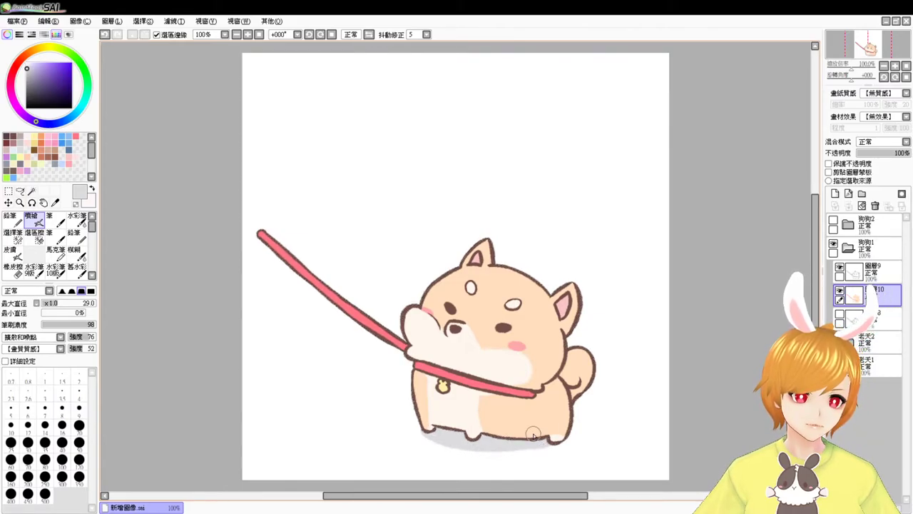
Collapse and hide the 狗狗1 folder, show the 狗狗2 dog for a check, and hide it again
left_click(848, 247)
left_click(833, 244)
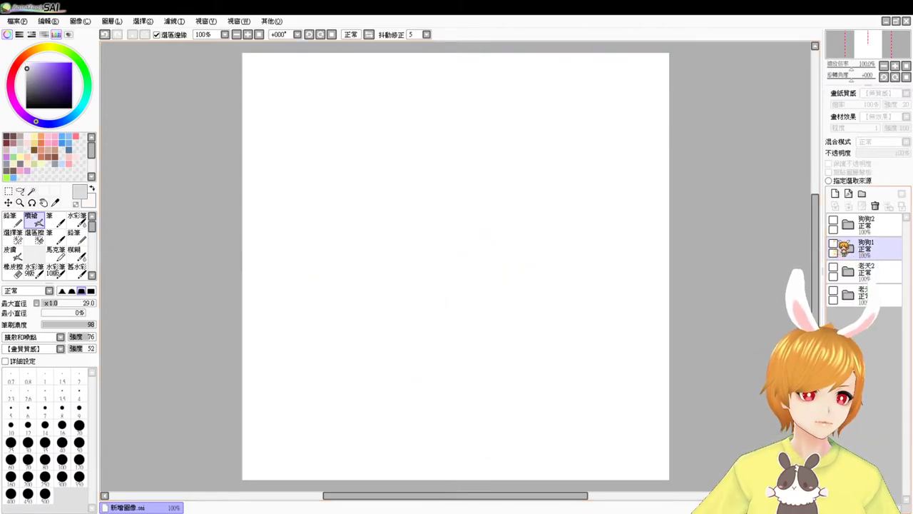
left_click(833, 221)
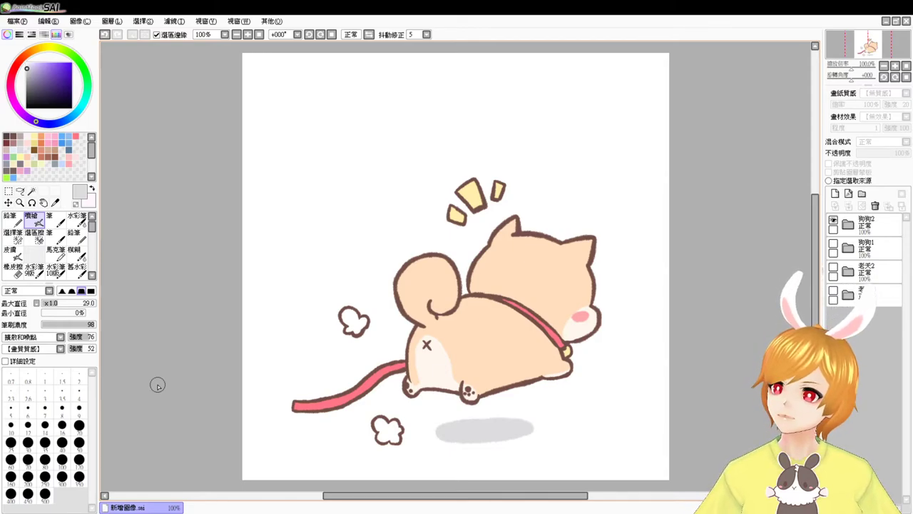
left_click(885, 225)
left_click(833, 222)
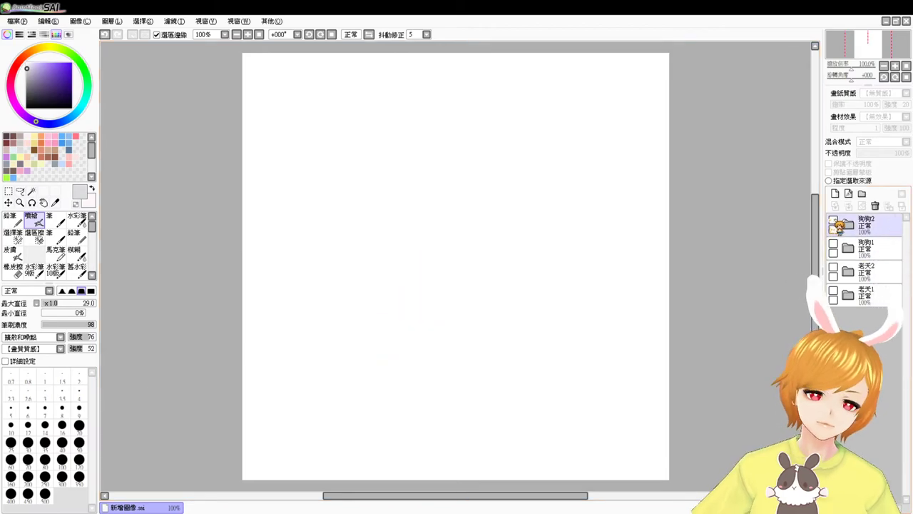
left_click(854, 248)
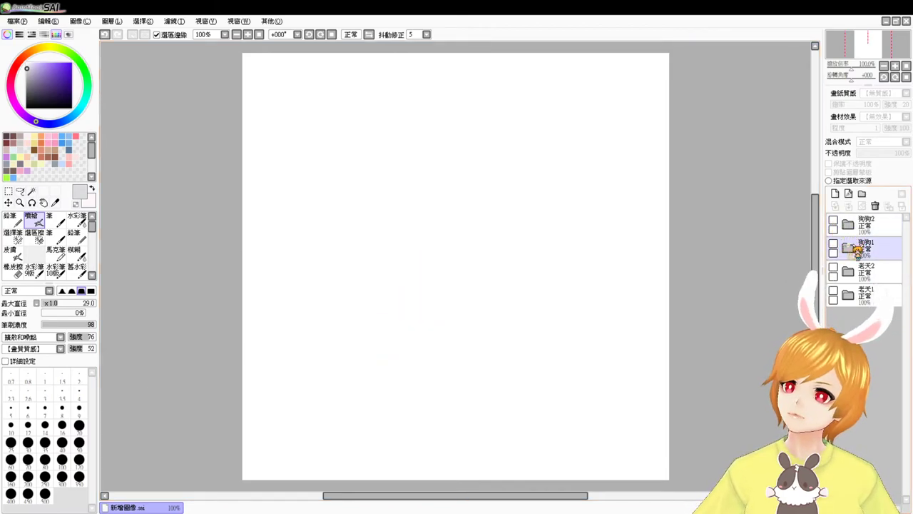
left_click(854, 227)
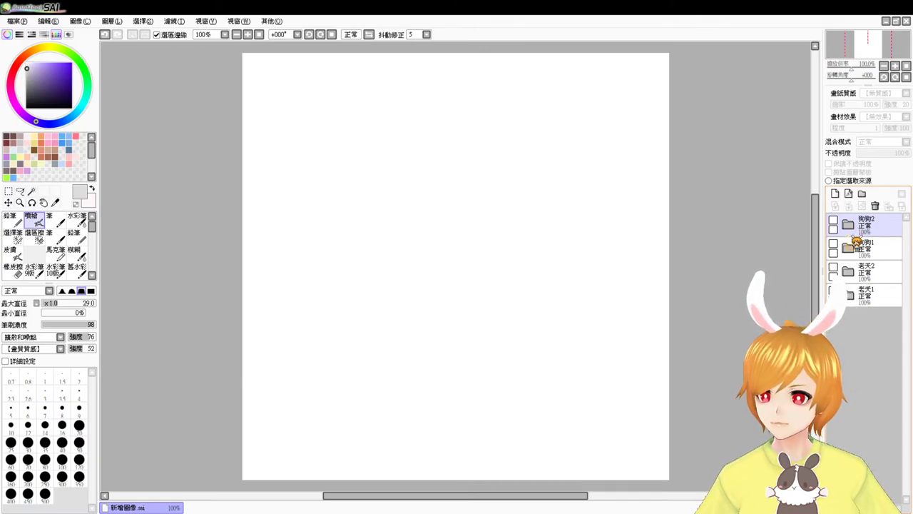
left_click(858, 244)
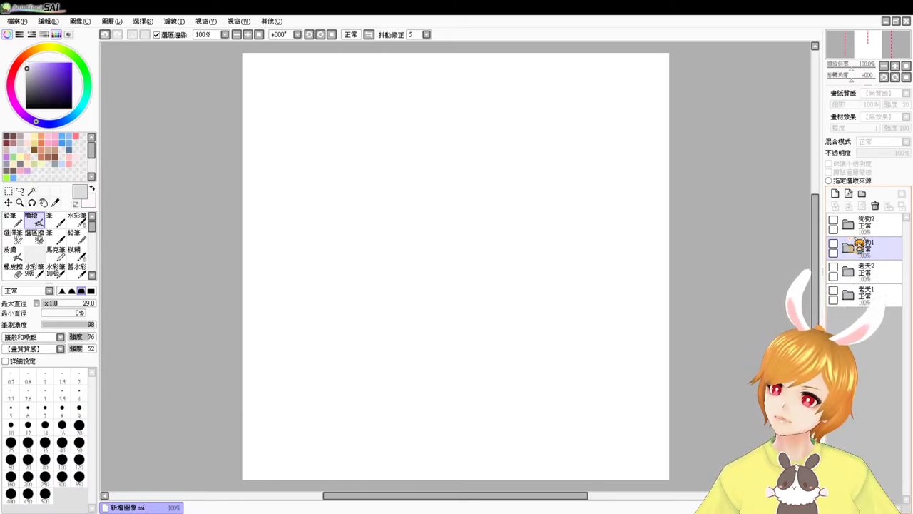
left_click(865, 221)
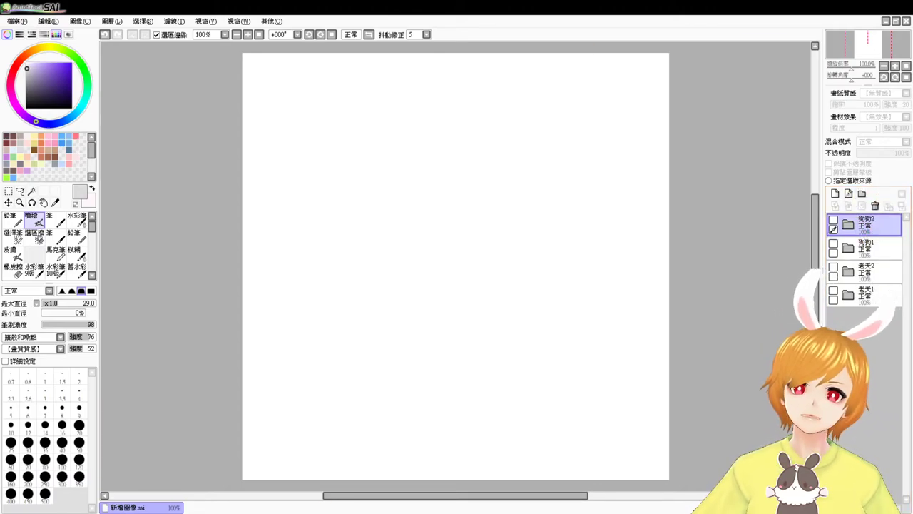
Save the drawing file 新增圖像.sai
left_click(17, 22)
left_click(71, 118)
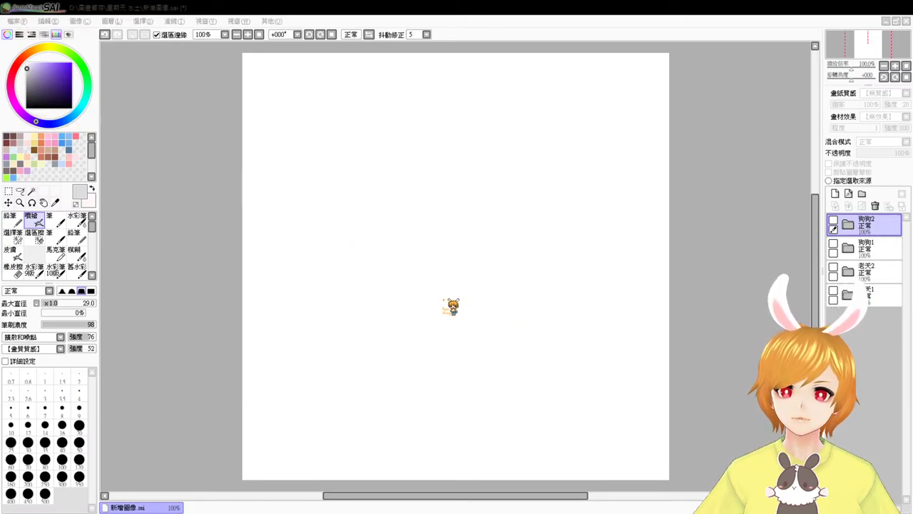
left_click(443, 300)
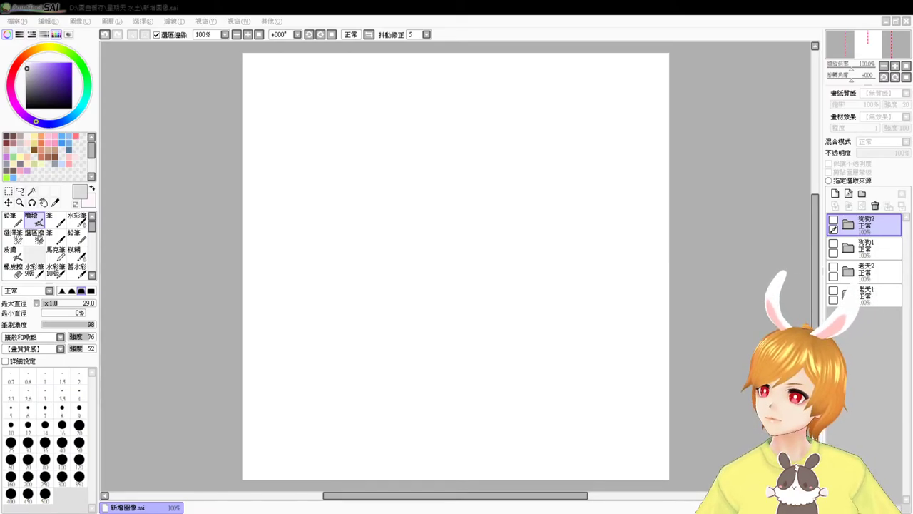
key("alt+Tab")
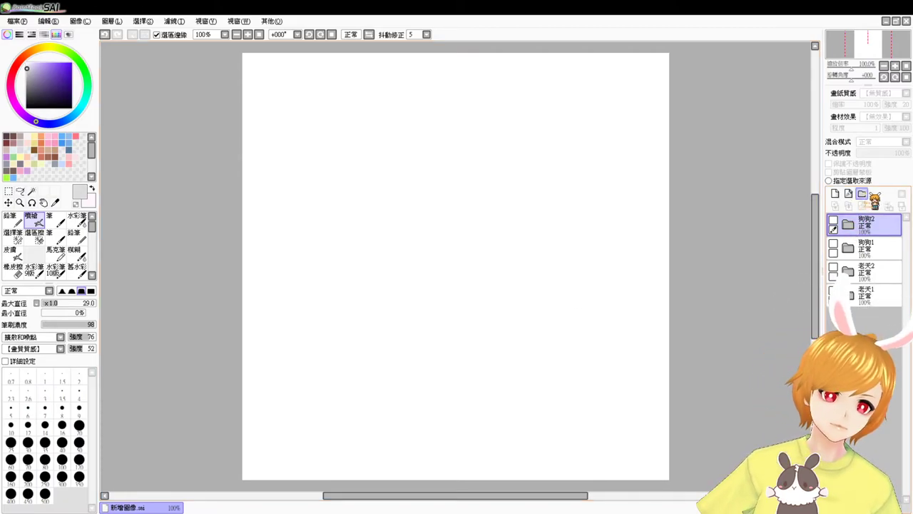
Add a new layer folder above 狗狗2 and create an empty layer inside it for the next drawing
left_click(862, 194)
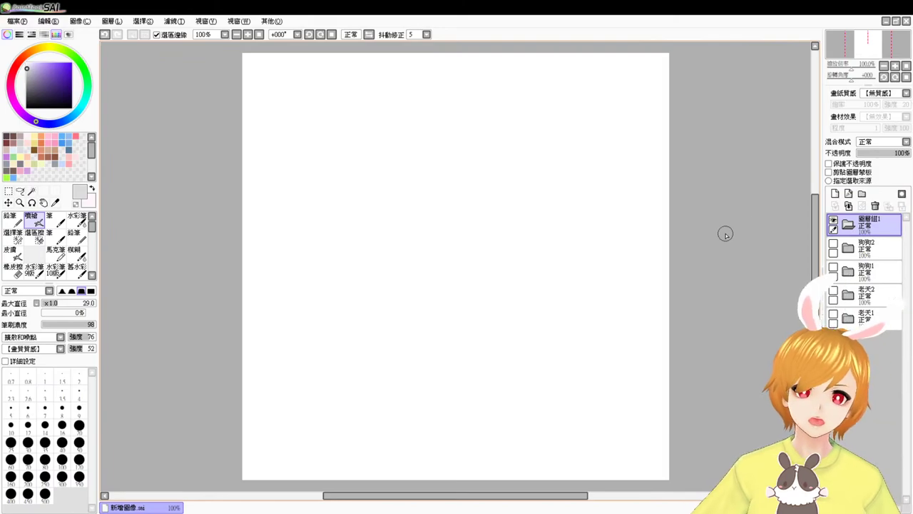
left_click(835, 194)
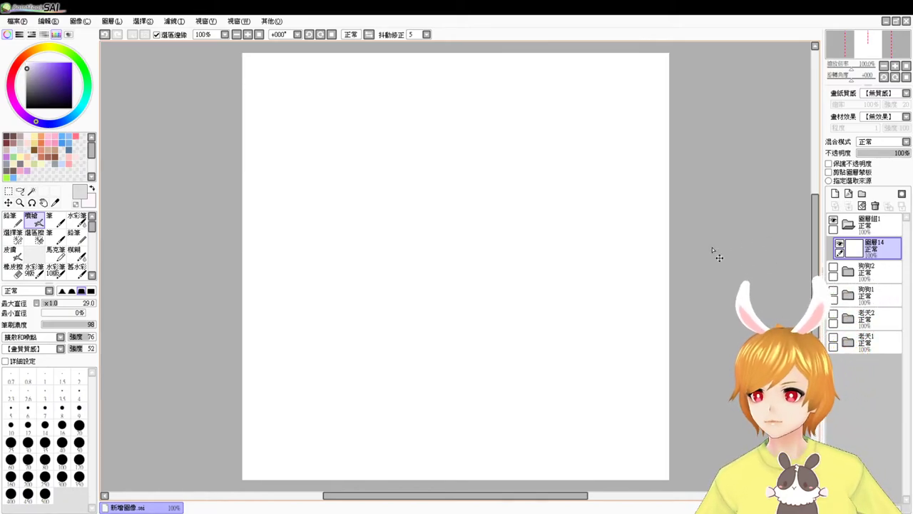
scroll(712, 248, "up", 1)
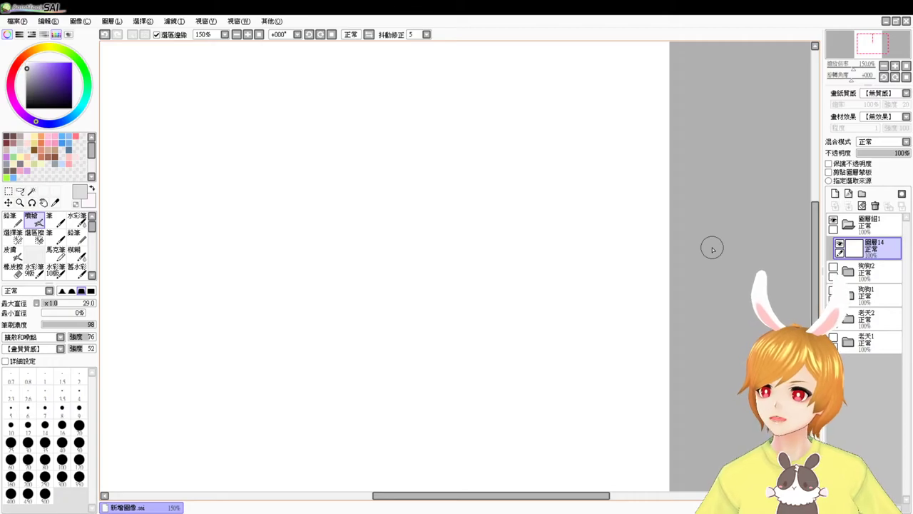
left_click_drag(528, 265, 634, 349)
left_click_drag(614, 281, 600, 263)
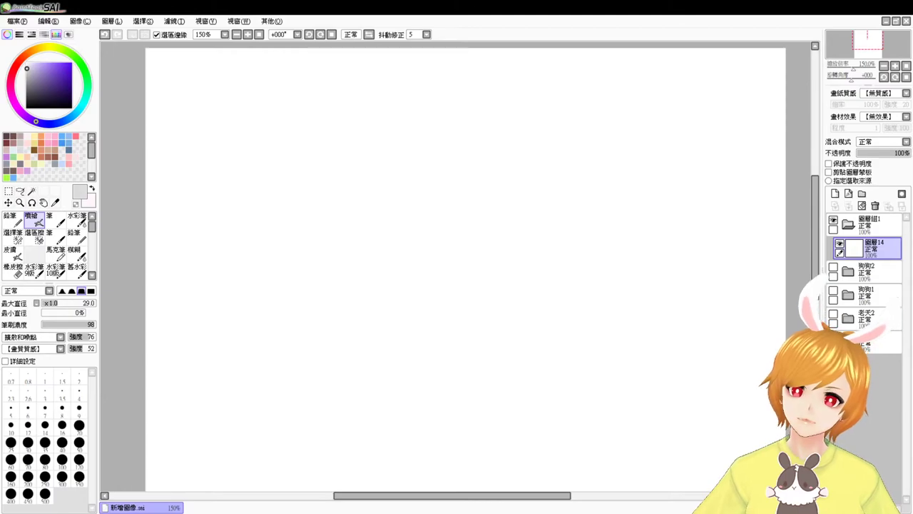
key("alt+Tab")
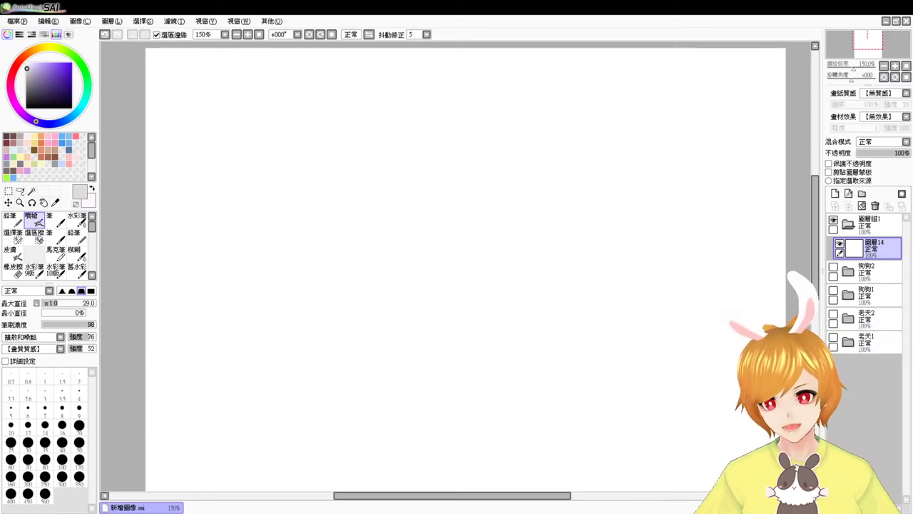
left_click(326, 512)
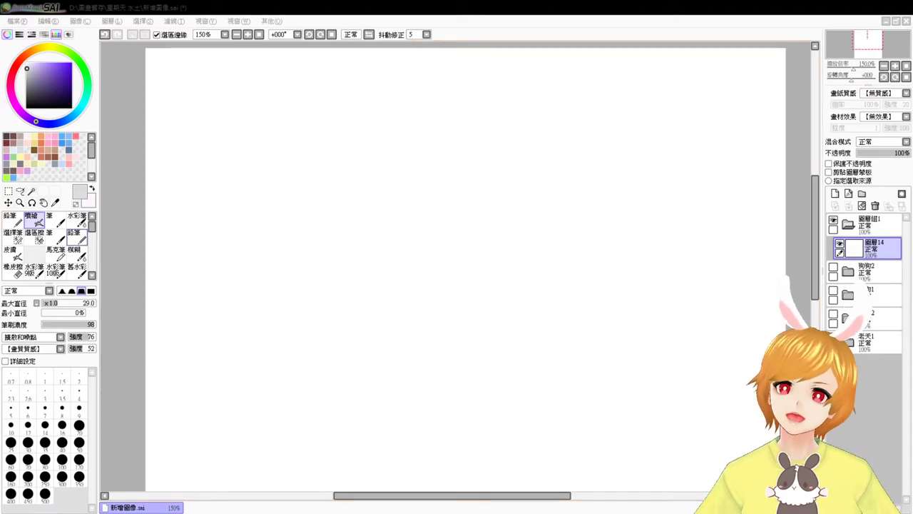
left_click(118, 269)
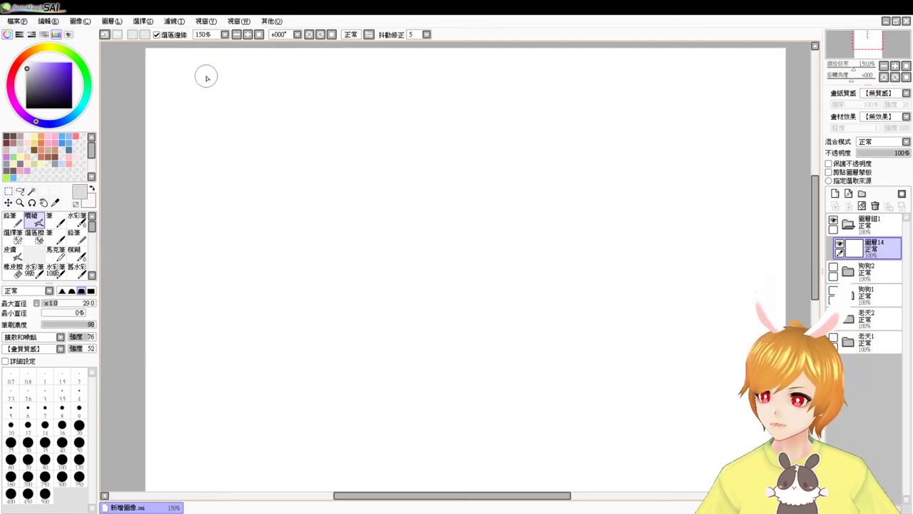
Pick the dark reddish-brown swatch as the drawing colour and reduce the airbrush size to 21
left_click(15, 135)
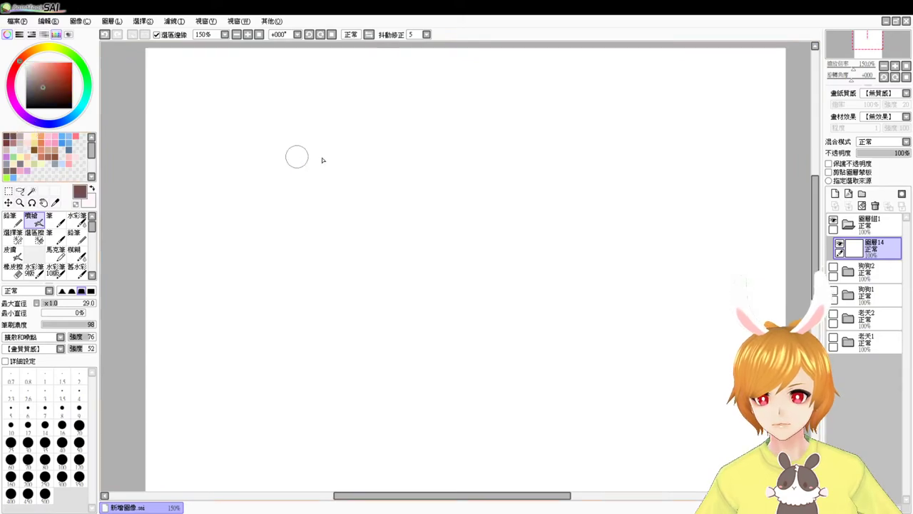
mouse_move(449, 226)
left_mouse_down()
mouse_move(462, 237)
mouse_move(445, 236)
left_mouse_up()
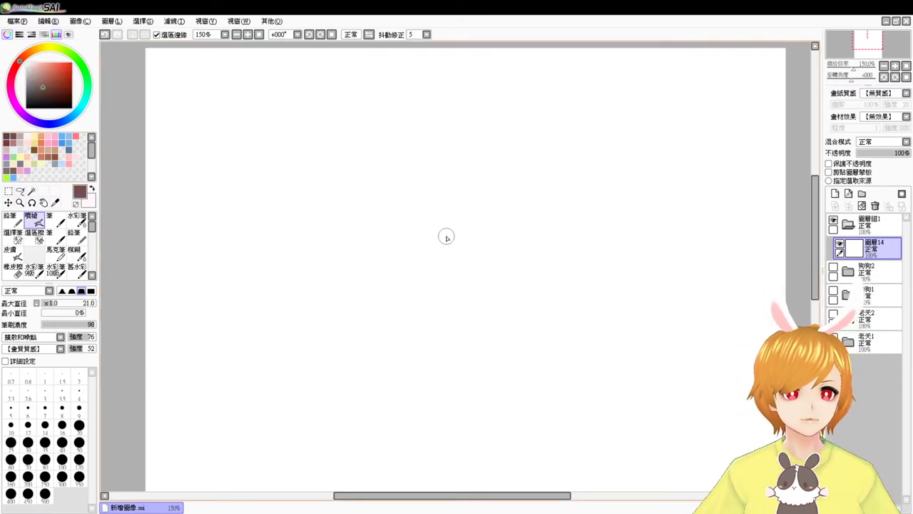
left_click(247, 36)
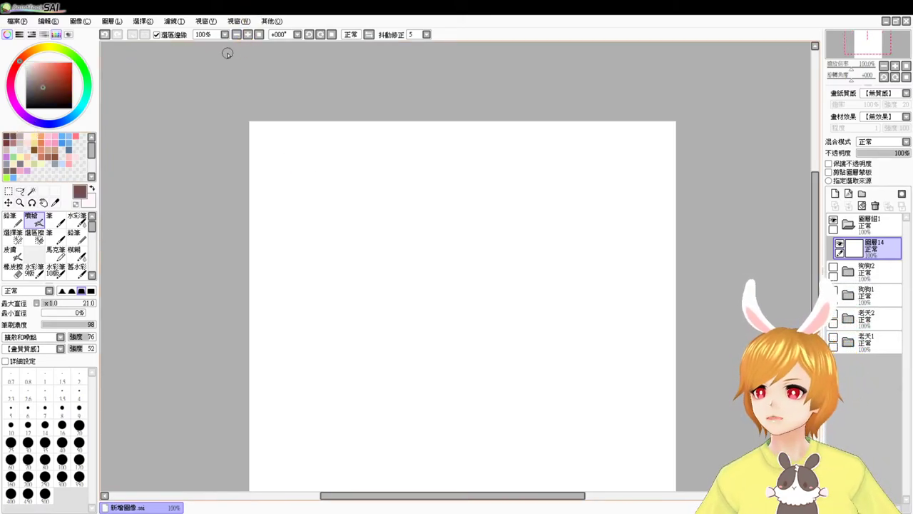
left_click_drag(563, 301, 548, 244)
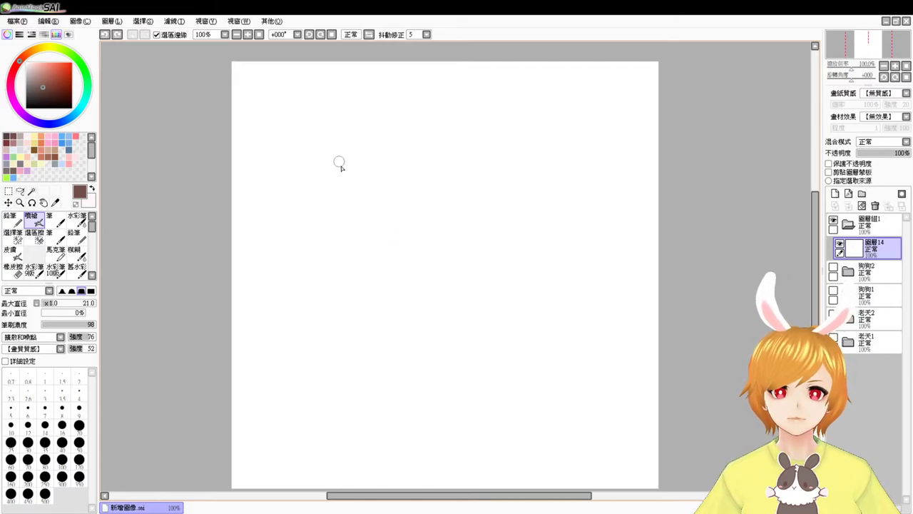
left_click_drag(393, 152, 402, 238)
key("ctrl+z")
left_click_drag(391, 168, 389, 234)
key("ctrl+z")
left_click_drag(389, 158, 391, 226)
key("ctrl+z")
left_click_drag(392, 159, 385, 230)
key("ctrl+z")
key("ctrl+z")
Sketch the left side of a chibi head with a bulging cheek and a rounded chin on layer 圖層14
mouse_move(387, 175)
left_mouse_down()
mouse_move(388, 248)
mouse_move(441, 263)
mouse_move(386, 263)
mouse_move(478, 270)
mouse_move(519, 236)
mouse_move(487, 258)
left_mouse_up()
key("ctrl+z")
key("ctrl+z")
key("ctrl+z")
key("ctrl+z")
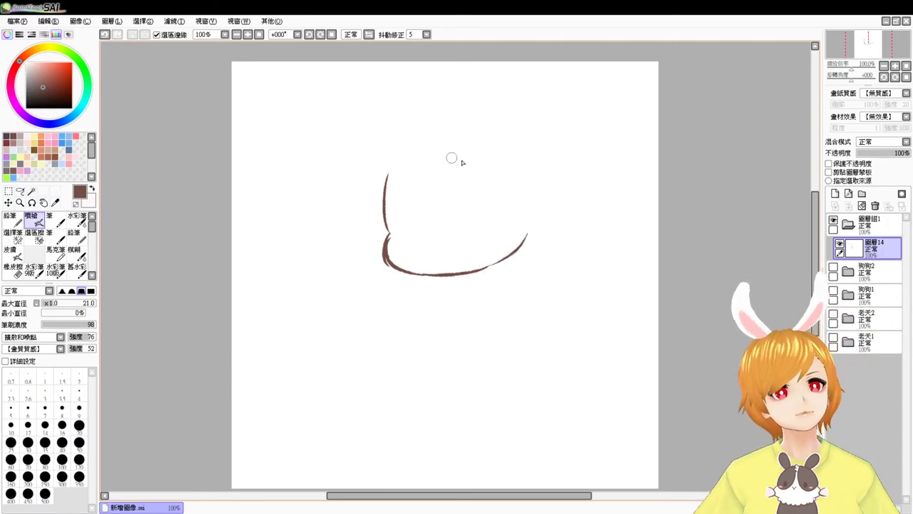
Sketch the rounded top of the head and curve the line down its right side
mouse_move(402, 152)
left_mouse_down()
mouse_move(423, 138)
mouse_move(467, 132)
mouse_move(522, 183)
left_mouse_up()
key("ctrl+z")
key("ctrl+z")
key("ctrl+z")
key("ctrl+z")
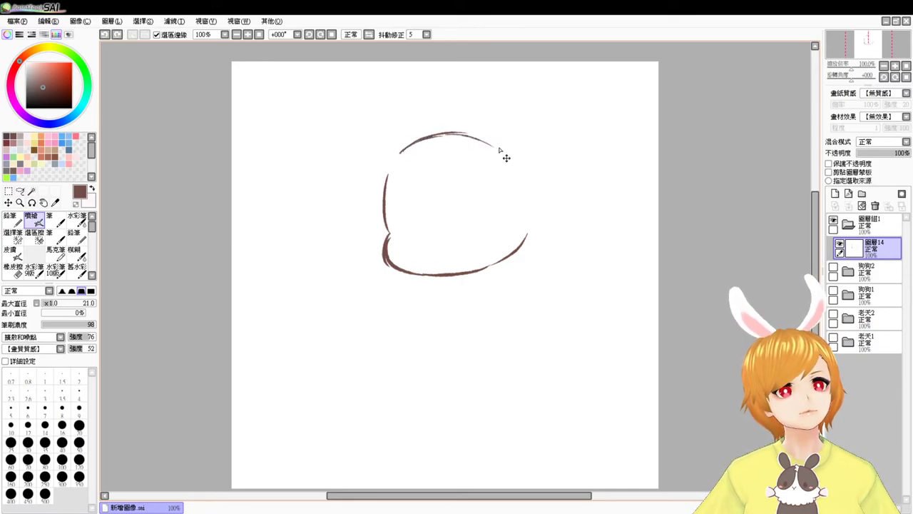
mouse_move(394, 158)
left_mouse_down()
mouse_move(422, 134)
mouse_move(415, 139)
mouse_move(464, 134)
mouse_move(437, 133)
mouse_move(506, 151)
mouse_move(463, 129)
mouse_move(513, 146)
mouse_move(535, 190)
left_mouse_up()
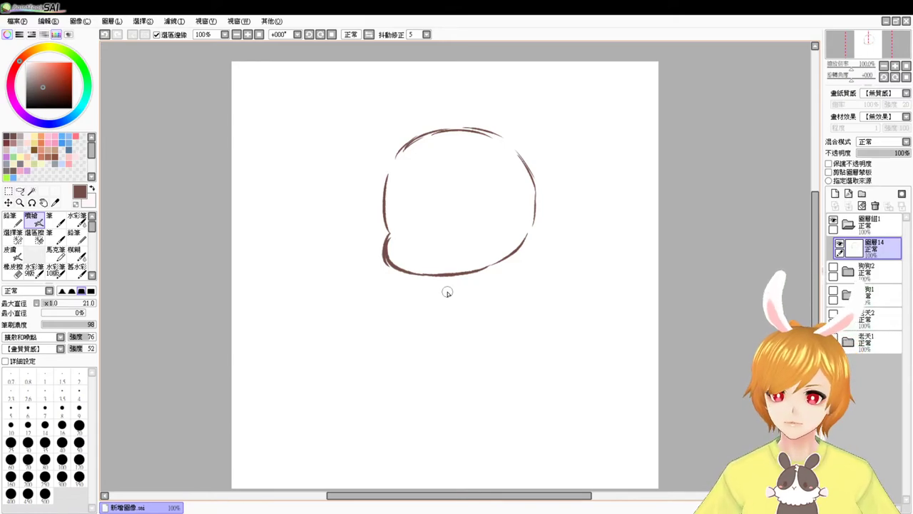
Move the head sketch slightly down the canvas and draw a small pointed neck beneath the chin
mouse_move(483, 278)
left_mouse_down()
mouse_move(485, 310)
mouse_move(472, 304)
left_mouse_up()
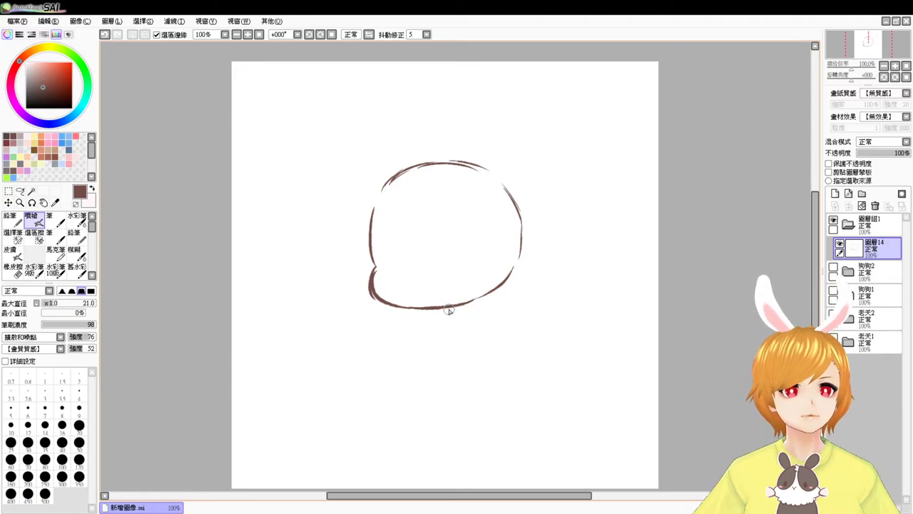
left_click_drag(458, 317, 465, 311)
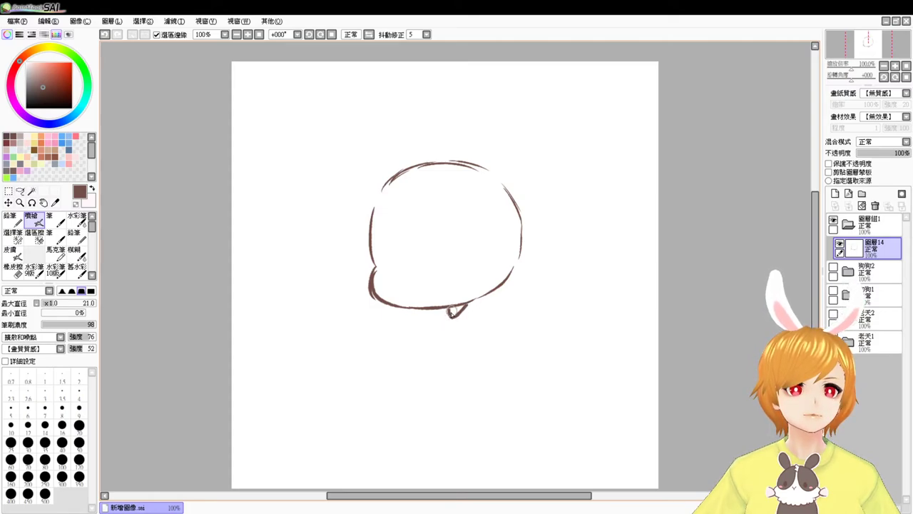
key("ctrl+z")
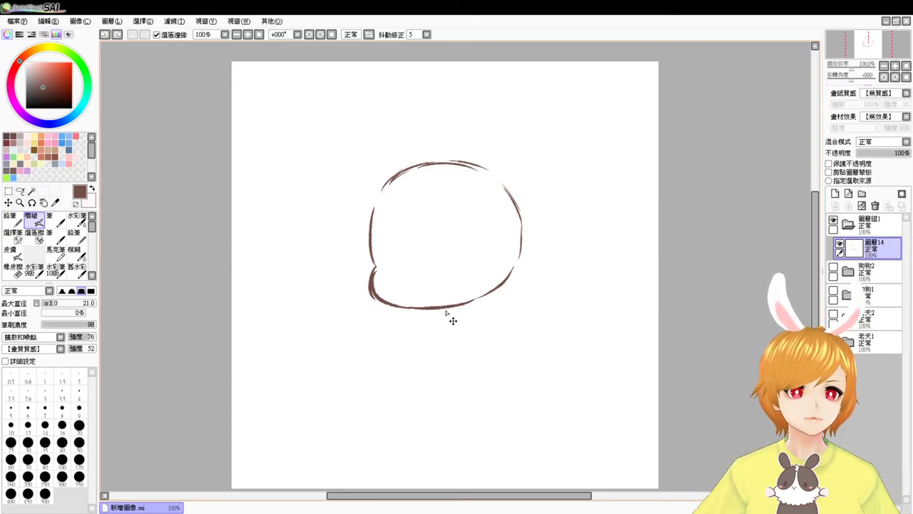
key("e")
left_click_drag(465, 302, 464, 307)
key("b")
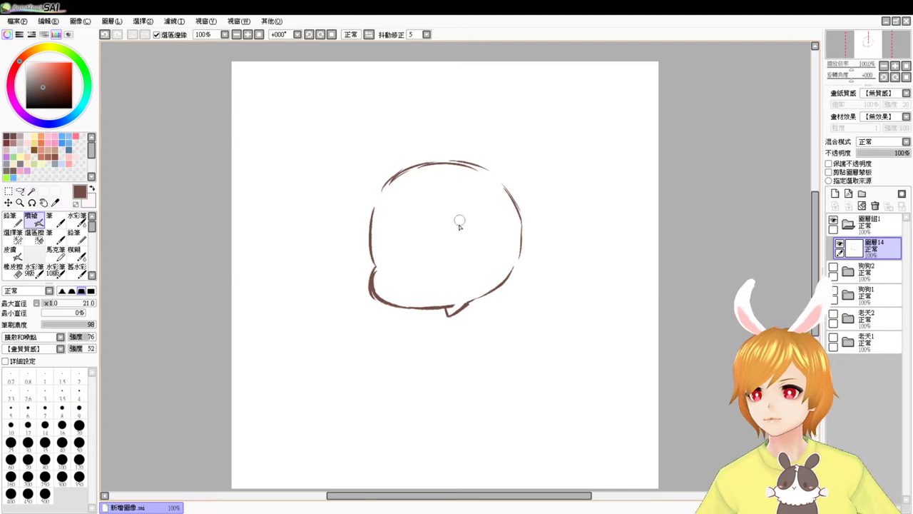
Sketch a folded shirt collar around the small neck below the chin
scroll(465, 237, "up", 1)
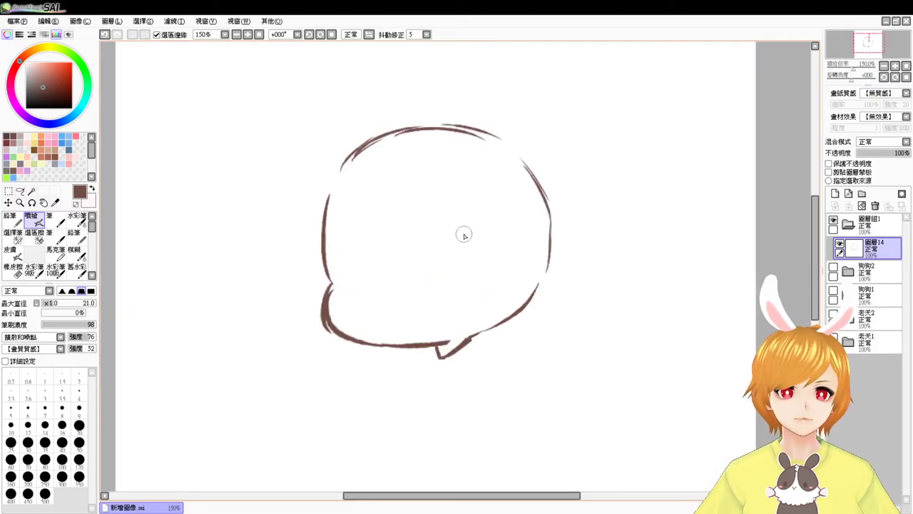
left_click_drag(464, 235, 438, 157)
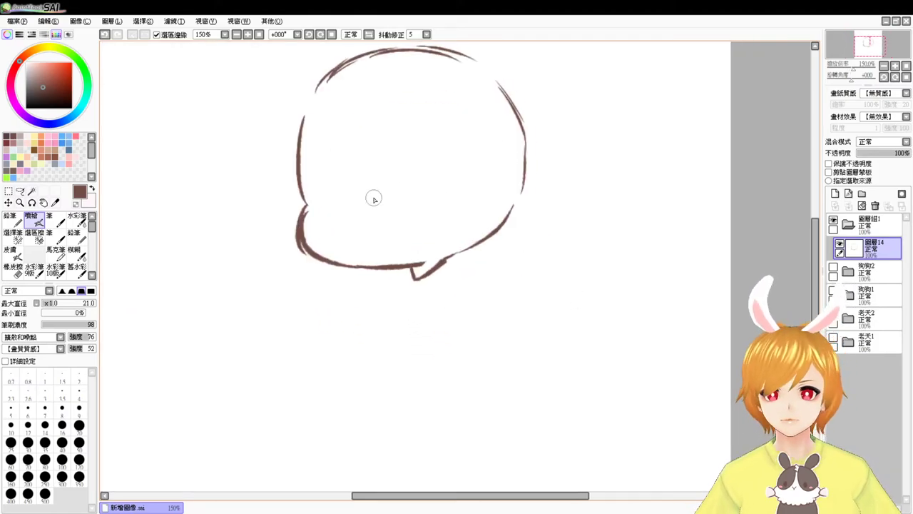
left_click(248, 34)
left_click_drag(460, 266, 448, 254)
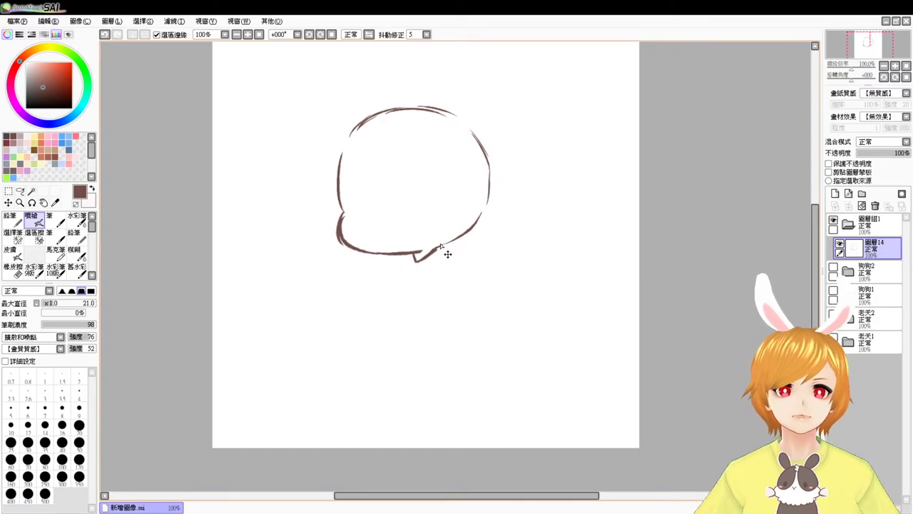
scroll(440, 247, "up", 1)
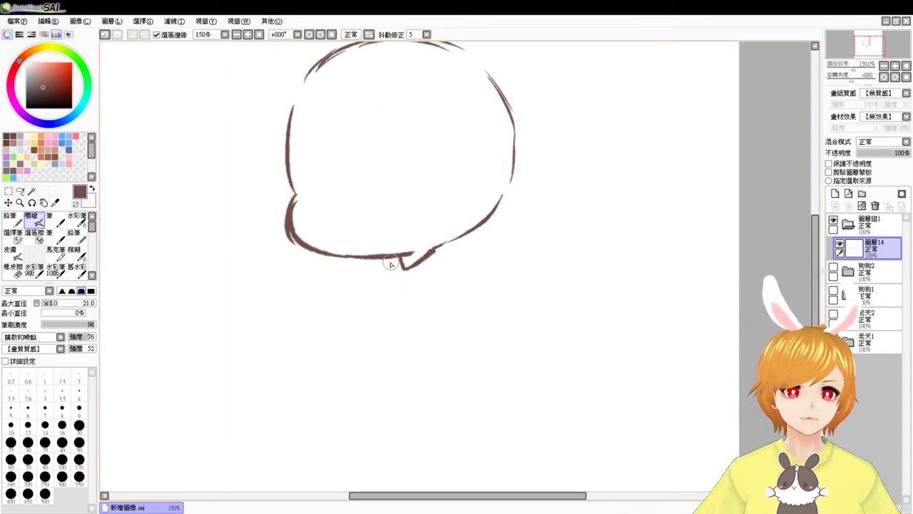
mouse_move(388, 259)
left_mouse_down()
mouse_move(425, 266)
mouse_move(405, 276)
mouse_move(423, 274)
mouse_move(469, 243)
left_mouse_up()
key("ctrl+z")
key("ctrl+z")
key("ctrl+z")
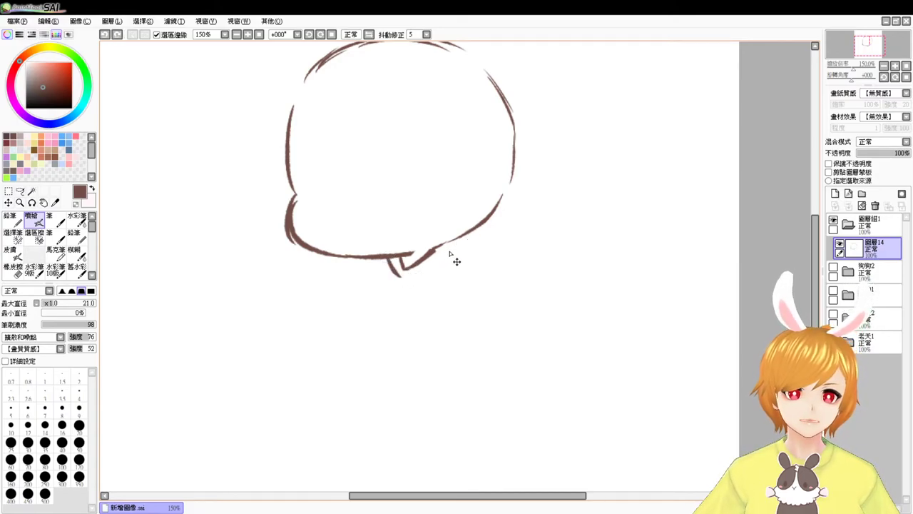
mouse_move(404, 267)
left_mouse_down()
mouse_move(402, 277)
mouse_move(477, 251)
mouse_move(471, 244)
mouse_move(477, 253)
left_mouse_up()
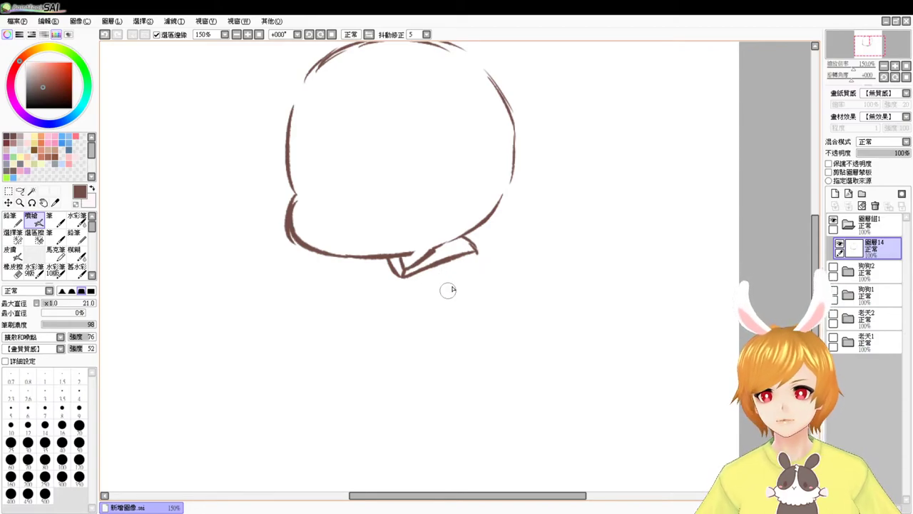
Sketch an open squarish mouth, two short filled dashes, and a rounded dome outline above each dash on the face
mouse_move(356, 194)
left_mouse_down()
mouse_move(364, 224)
mouse_move(354, 193)
mouse_move(393, 200)
mouse_move(360, 229)
left_mouse_up()
left_click_drag(311, 175, 337, 175)
key("ctrl+z")
left_click_drag(404, 162, 438, 161)
mouse_move(295, 152)
left_mouse_down()
mouse_move(342, 147)
mouse_move(301, 160)
mouse_move(329, 159)
mouse_move(341, 146)
mouse_move(325, 157)
left_mouse_up()
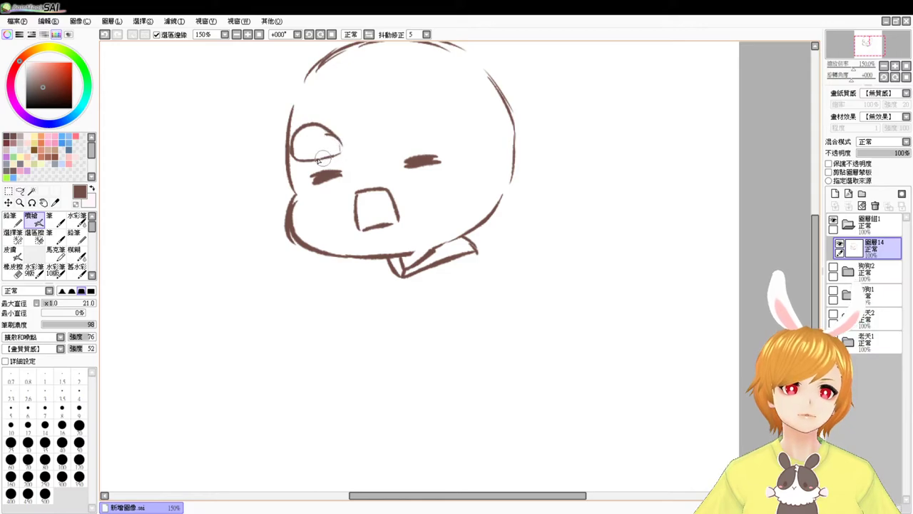
mouse_move(391, 142)
left_mouse_down()
mouse_move(426, 112)
mouse_move(448, 112)
mouse_move(445, 134)
mouse_move(431, 137)
mouse_move(452, 132)
left_mouse_up()
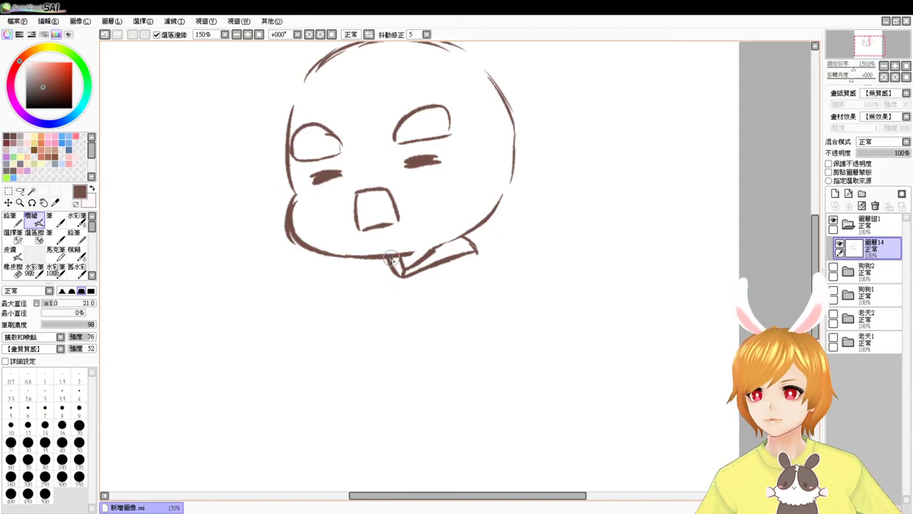
Add short vertical lines inside the mouth and tidy the chin line above the collar with a size 20 eraser and brush strokes
mouse_move(392, 260)
left_mouse_down()
mouse_move(397, 294)
mouse_move(417, 315)
left_mouse_up()
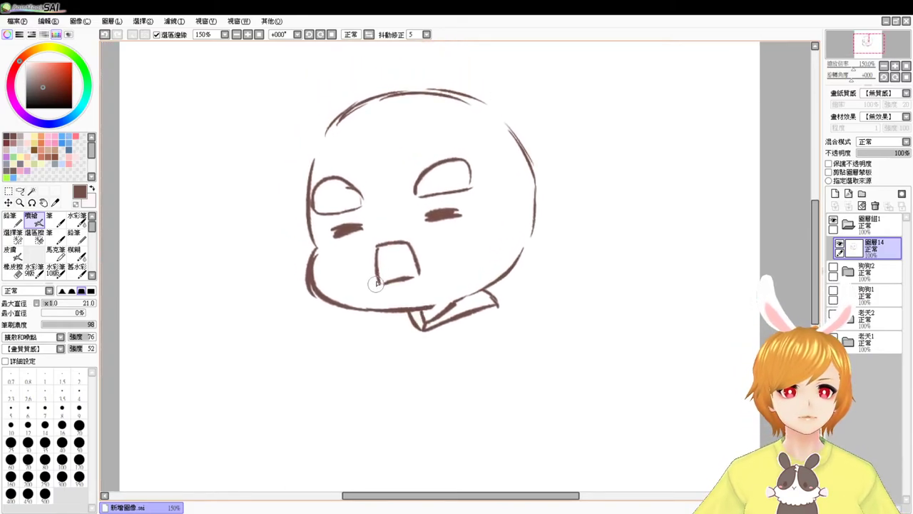
left_click_drag(398, 261, 404, 278)
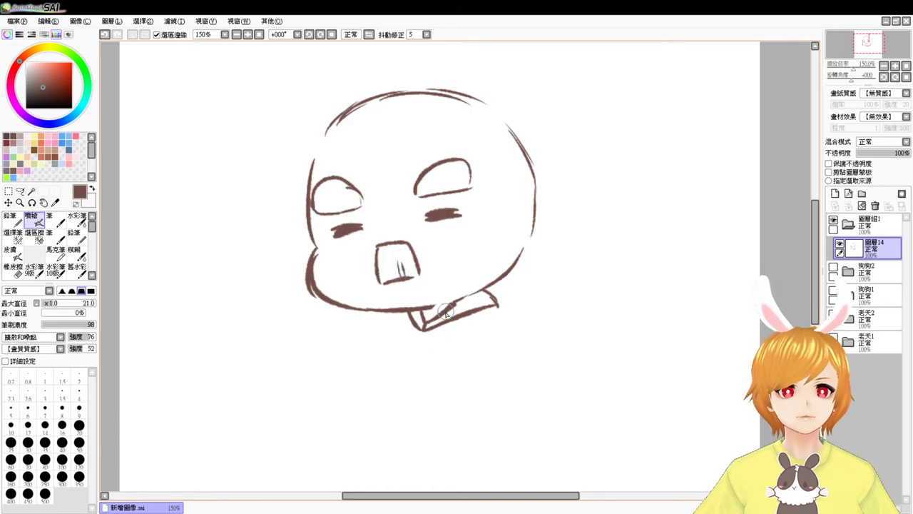
key("e")
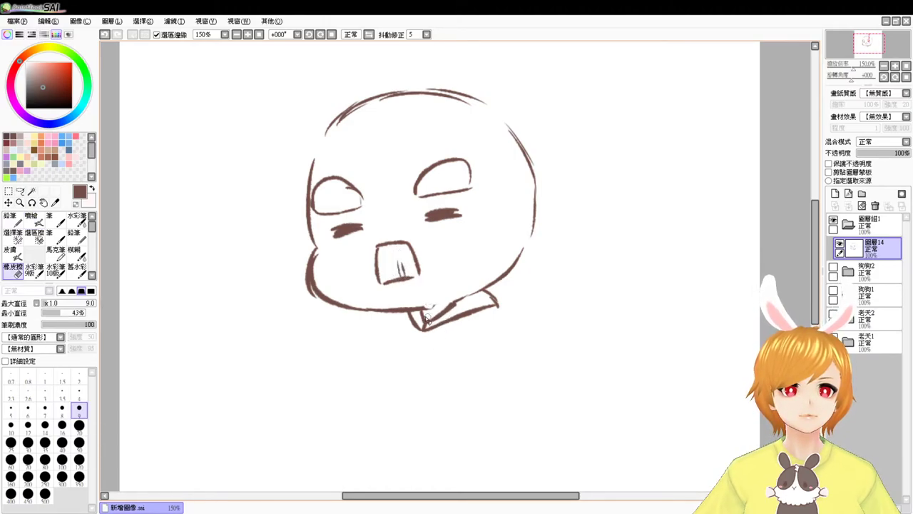
left_click(80, 427)
key("b")
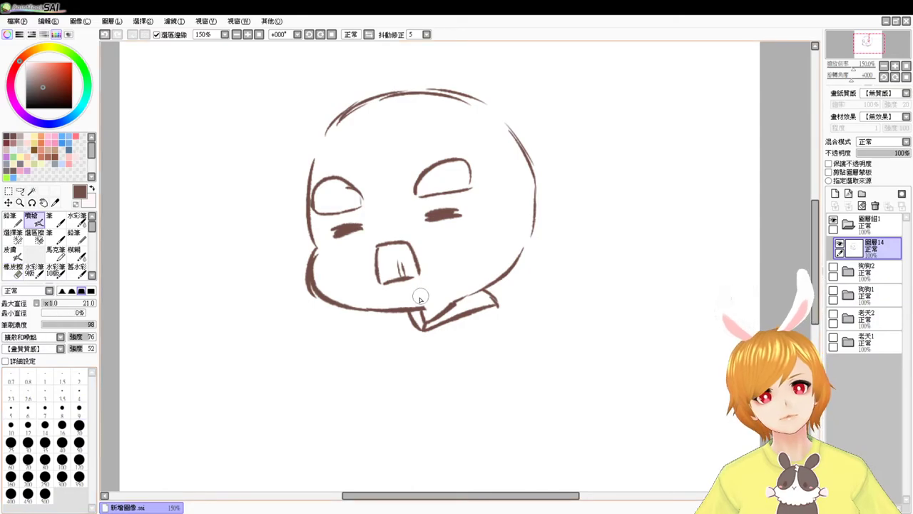
left_click_drag(373, 306, 426, 304)
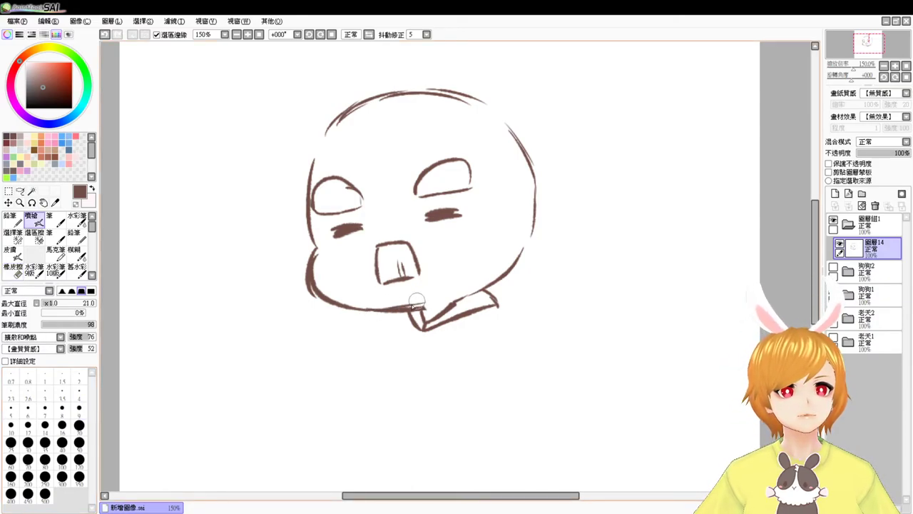
left_click_drag(426, 371, 421, 328)
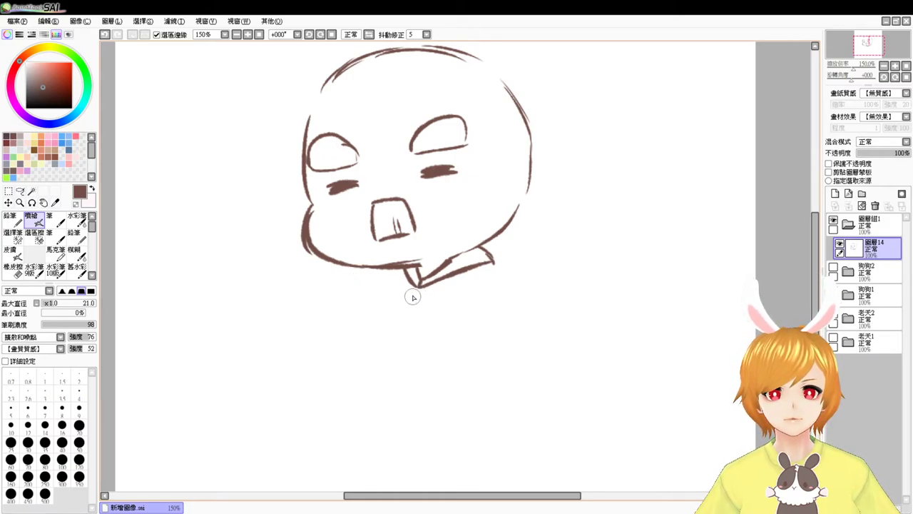
Sketch the parted fringe, the hair strands beside the face, and the ear on the right side of the head
left_click_drag(440, 151, 446, 199)
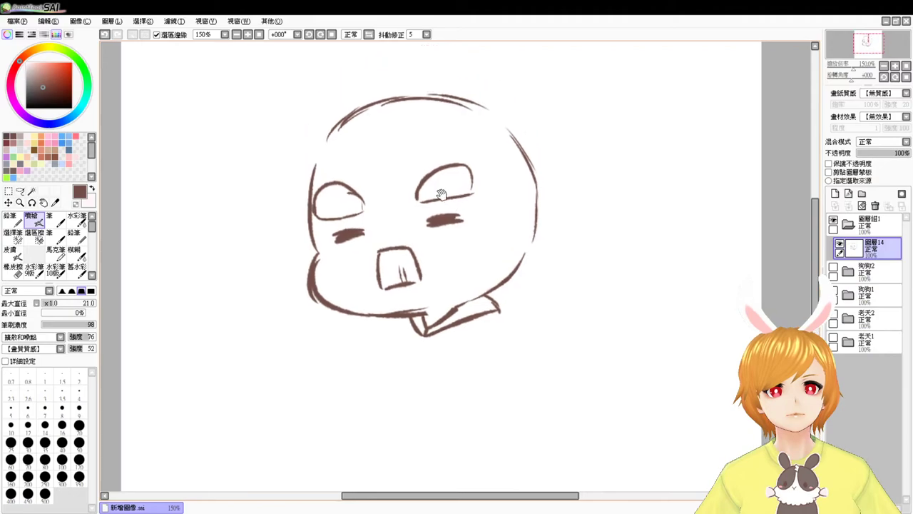
mouse_move(420, 141)
left_mouse_down()
mouse_move(414, 116)
mouse_move(373, 151)
mouse_move(408, 126)
mouse_move(346, 200)
left_mouse_up()
mouse_move(423, 143)
left_mouse_down()
mouse_move(438, 129)
mouse_move(467, 180)
left_mouse_up()
left_click_drag(452, 148, 498, 278)
left_click_drag(519, 224, 495, 287)
mouse_move(511, 250)
left_mouse_down()
mouse_move(527, 229)
mouse_move(514, 269)
left_mouse_up()
left_click_drag(352, 158, 334, 184)
left_click_drag(310, 224, 303, 269)
Draw a small spiky hair tuft at the upper right of the head and an outer hair contour over its top
left_click_drag(451, 151, 441, 198)
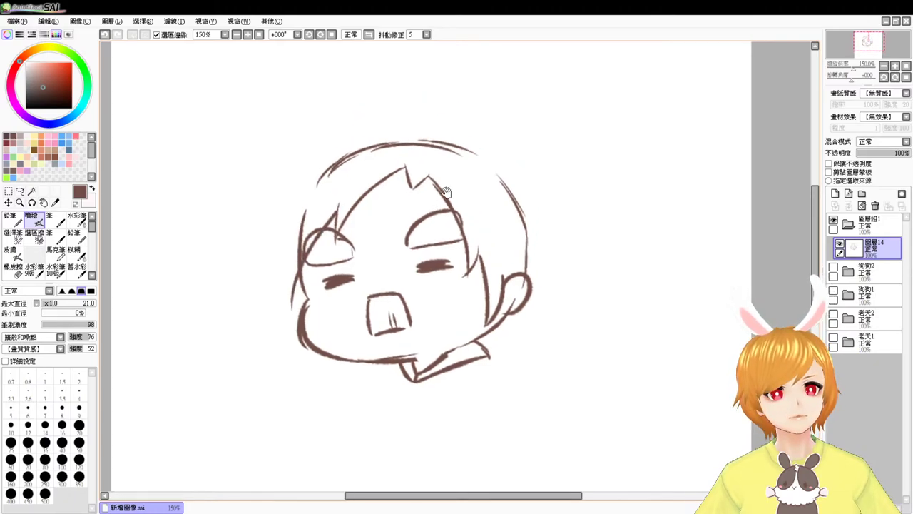
mouse_move(484, 147)
left_mouse_down()
mouse_move(491, 142)
mouse_move(489, 150)
left_mouse_up()
mouse_move(490, 153)
left_mouse_down()
mouse_move(414, 130)
mouse_move(346, 145)
mouse_move(431, 122)
mouse_move(346, 133)
mouse_move(366, 126)
mouse_move(290, 180)
mouse_move(279, 204)
left_mouse_up()
mouse_move(296, 165)
left_mouse_down()
mouse_move(278, 221)
mouse_move(333, 147)
left_mouse_up()
key("ctrl+z")
key("ctrl+z")
key("ctrl+z")
key("ctrl+z")
key("ctrl+z")
left_click_drag(286, 203, 386, 131)
mouse_move(314, 162)
left_mouse_down()
mouse_move(347, 142)
mouse_move(437, 129)
left_mouse_up()
left_click_drag(364, 135, 428, 130)
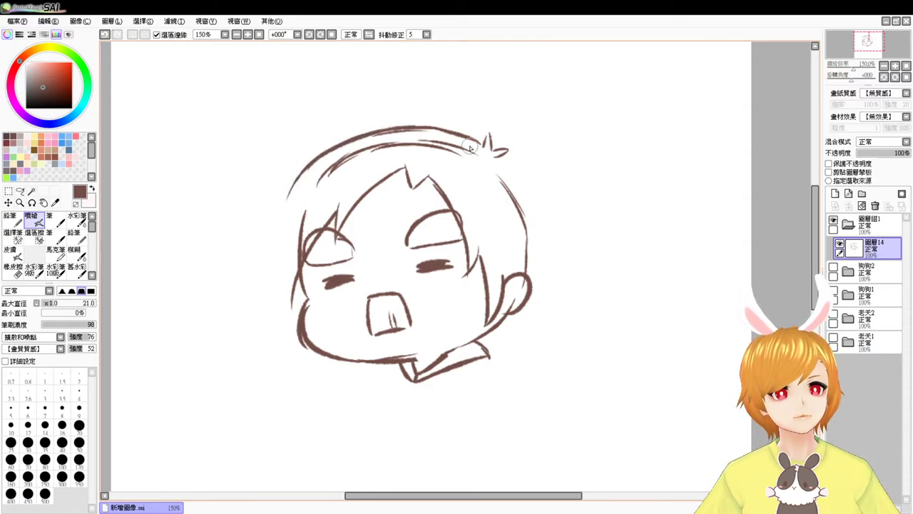
Draw a pointed lock flicking outward on the left of the hair and bring the side hair down to the cheek
mouse_move(291, 185)
left_mouse_down()
mouse_move(273, 209)
mouse_move(247, 216)
left_mouse_up()
key("ctrl+z")
key("ctrl+z")
left_click_drag(293, 185, 249, 219)
mouse_move(249, 219)
left_mouse_down()
mouse_move(270, 223)
mouse_move(279, 281)
left_mouse_up()
left_click_drag(277, 230, 294, 330)
key("ctrl+z")
mouse_move(276, 227)
left_mouse_down()
mouse_move(279, 304)
mouse_move(301, 311)
mouse_move(307, 343)
left_mouse_up()
Draw the outer hair contour down the right side, ending in a pointed tip that folds back towards the ear
left_click_drag(497, 161, 541, 225)
left_click_drag(522, 192, 546, 266)
mouse_move(527, 211)
left_mouse_down()
mouse_move(557, 283)
mouse_move(538, 294)
mouse_move(556, 280)
left_mouse_up()
key("ctrl+z")
left_click_drag(556, 280, 514, 314)
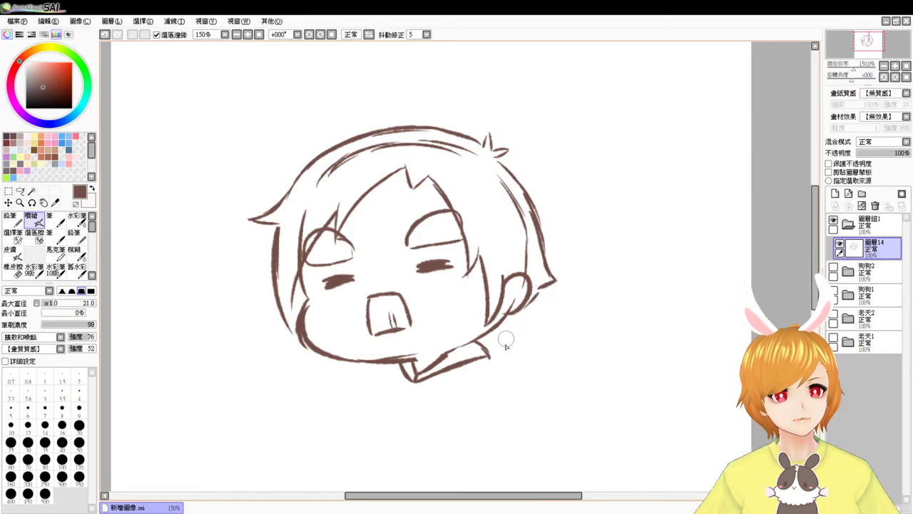
Erase the inner head guide lines that show through the hair, and switch back to the airbrush
key("e")
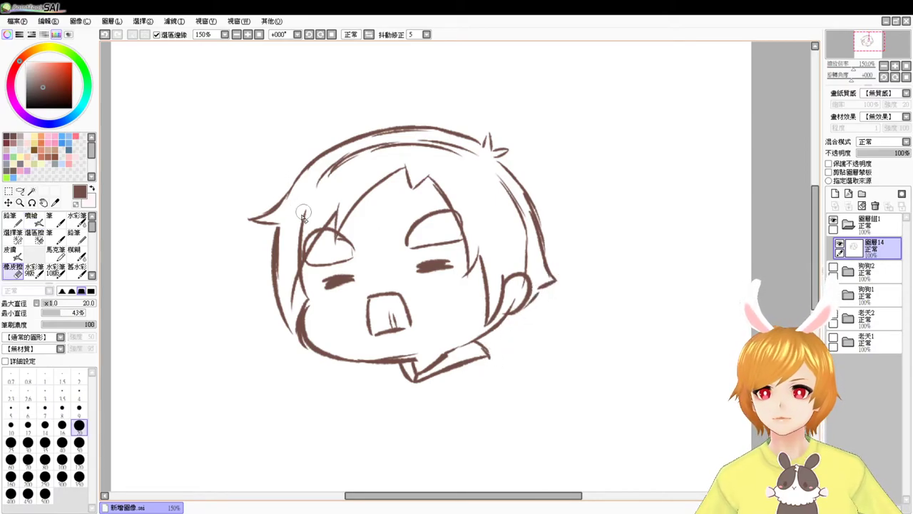
mouse_move(308, 202)
left_mouse_down()
mouse_move(292, 249)
mouse_move(302, 202)
left_mouse_up()
mouse_move(329, 174)
left_mouse_down()
mouse_move(408, 148)
mouse_move(468, 165)
mouse_move(500, 179)
mouse_move(519, 243)
left_mouse_up()
key("v")
scroll(550, 330, "down", 3)
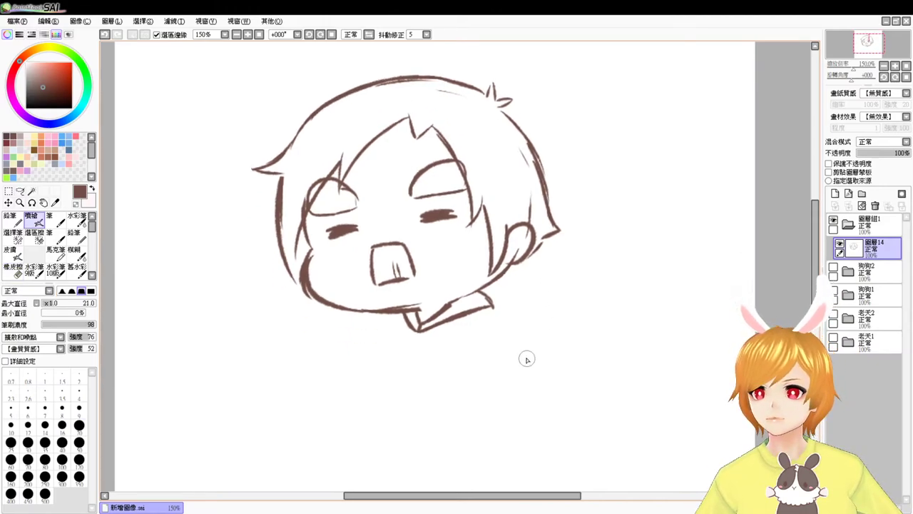
Erase the collar sketch below the chin and the old mouth lines, and redraw the open mouth with rounder corners
key("e")
mouse_move(412, 326)
left_mouse_down()
mouse_move(421, 305)
mouse_move(465, 306)
mouse_move(404, 337)
mouse_move(438, 316)
mouse_move(401, 302)
left_mouse_up()
mouse_move(376, 251)
left_mouse_down()
mouse_move(419, 246)
mouse_move(375, 249)
mouse_move(395, 236)
mouse_move(375, 245)
mouse_move(411, 243)
mouse_move(373, 247)
mouse_move(371, 271)
mouse_move(416, 273)
left_mouse_up()
key("v")
mouse_move(410, 241)
left_mouse_down()
mouse_move(416, 271)
mouse_move(408, 271)
left_mouse_up()
Rework the chin line and draw a small V-shaped neck beneath the face
left_click_drag(363, 312, 426, 308)
key("ctrl+z")
left_click_drag(368, 309, 489, 289)
key("ctrl+z")
key("ctrl+z")
left_click_drag(412, 305, 437, 299)
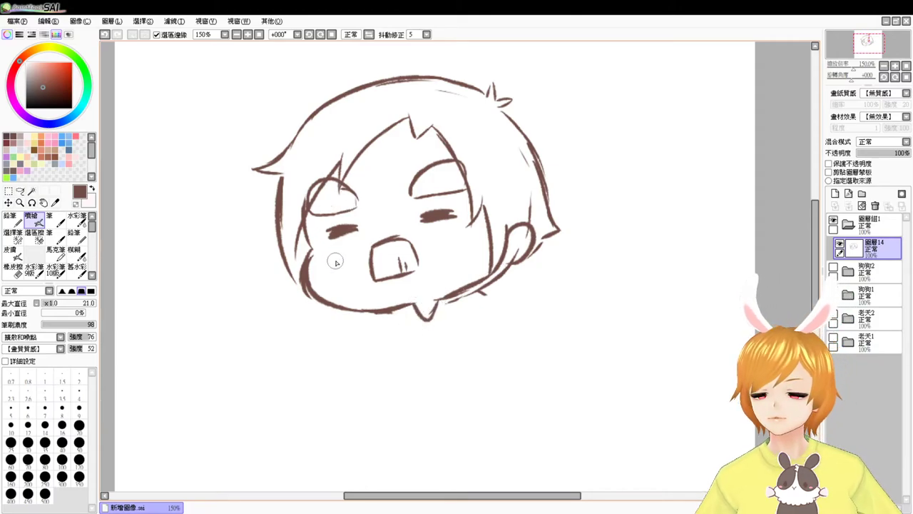
Draw a V-shaped collar around the neck and the upper outlines of both outstretched arms with rounded ends
left_click_drag(532, 391, 522, 352)
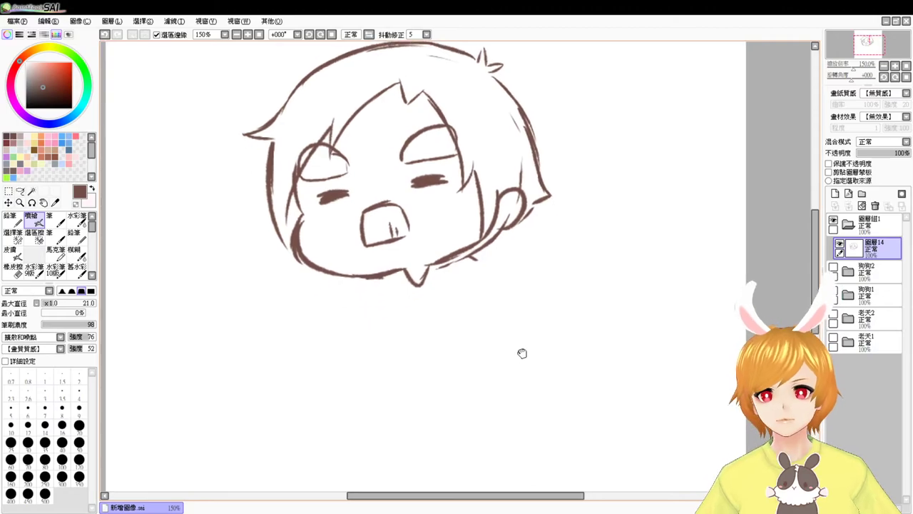
mouse_move(385, 270)
left_mouse_down()
mouse_move(427, 286)
mouse_move(422, 292)
mouse_move(413, 290)
mouse_move(471, 249)
left_mouse_up()
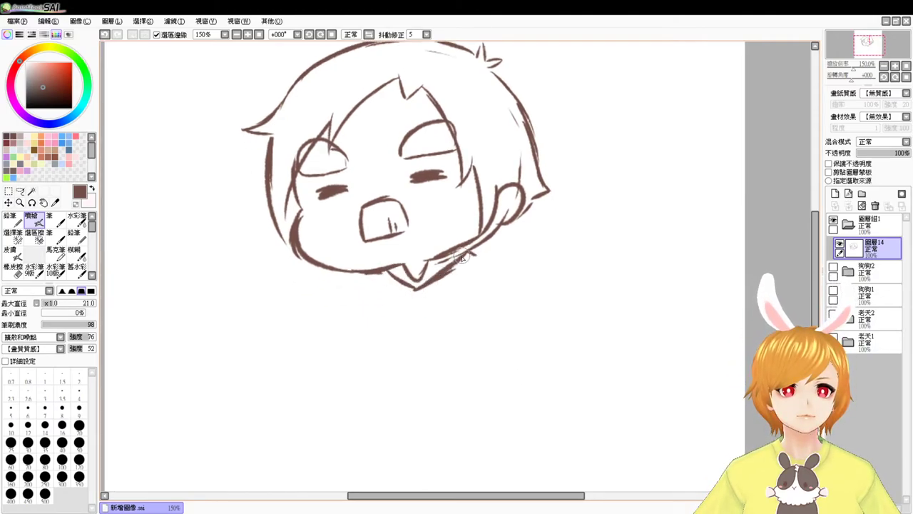
mouse_move(371, 275)
left_mouse_down()
mouse_move(285, 308)
mouse_move(295, 319)
left_mouse_up()
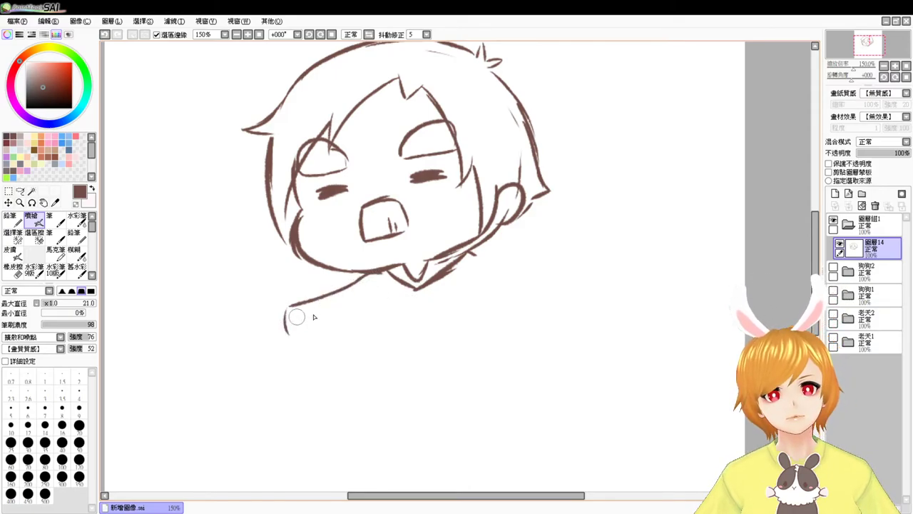
mouse_move(483, 255)
left_mouse_down()
mouse_move(564, 240)
mouse_move(574, 265)
mouse_move(557, 280)
left_mouse_up()
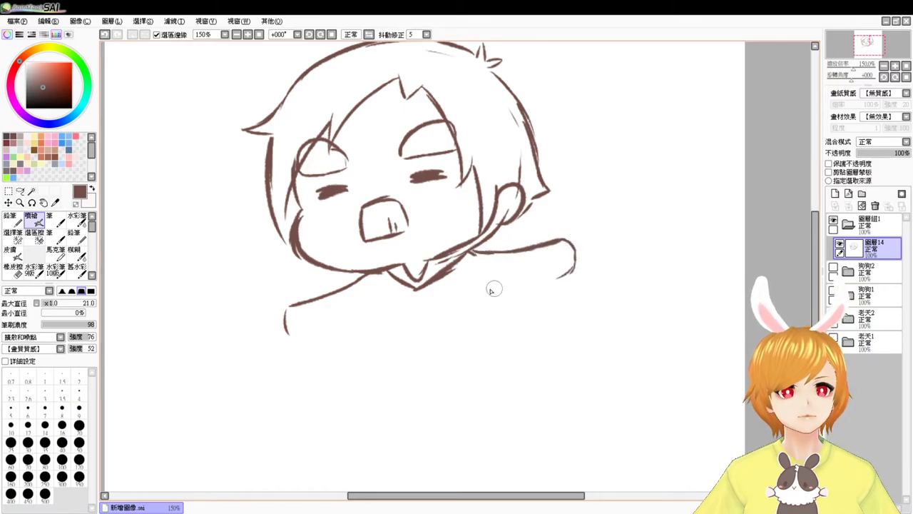
Draw the undersides of both arms, a short left armhole line and a knotted neckerchief below the collar
mouse_move(489, 295)
left_mouse_down()
mouse_move(558, 281)
mouse_move(538, 284)
mouse_move(574, 267)
left_mouse_up()
mouse_move(281, 320)
left_mouse_down()
mouse_move(300, 341)
mouse_move(385, 319)
left_mouse_up()
left_click_drag(377, 286, 388, 300)
mouse_move(443, 287)
left_mouse_down()
mouse_move(403, 295)
mouse_move(405, 316)
mouse_move(427, 296)
mouse_move(441, 304)
mouse_move(430, 286)
mouse_move(452, 300)
left_mouse_up()
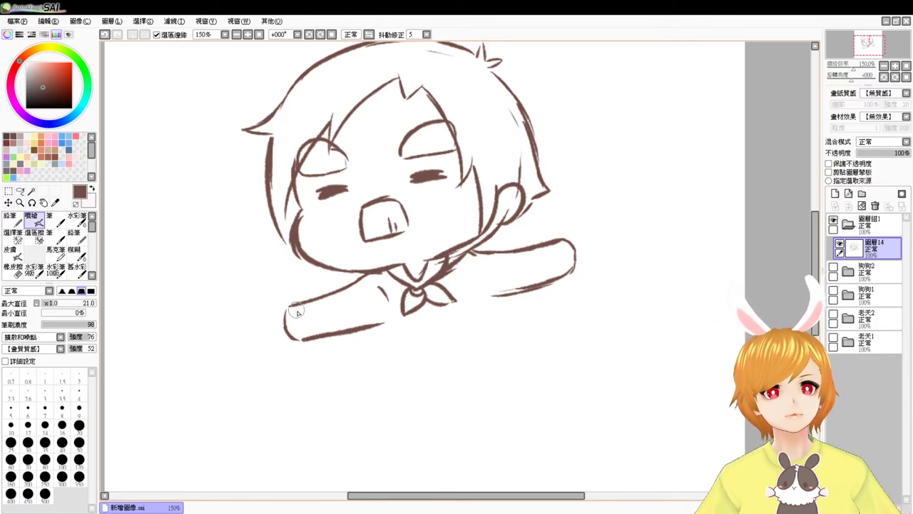
Erase the rounded ends of both arms and close the sleeves with straight cuffs
key("e")
left_click_drag(290, 298, 296, 339)
key("b")
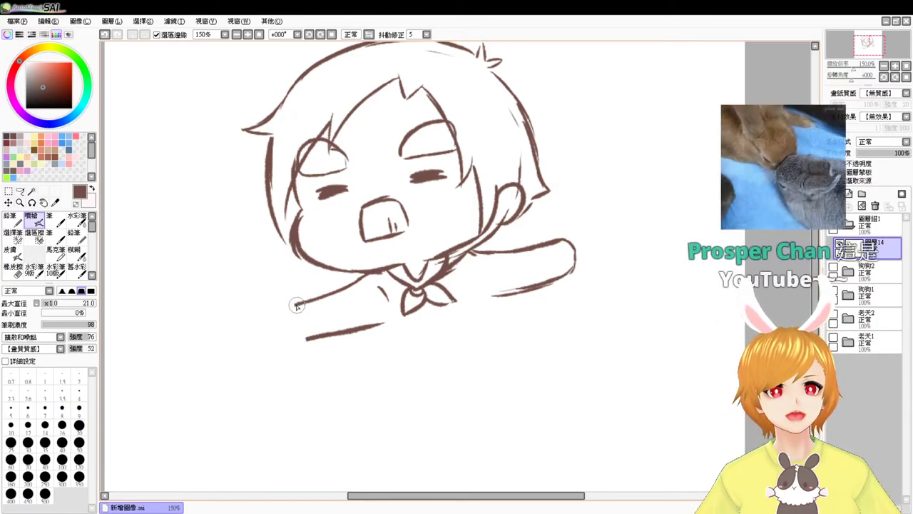
left_click_drag(297, 305, 308, 338)
key("e")
mouse_move(555, 241)
left_mouse_down()
mouse_move(576, 262)
mouse_move(570, 281)
mouse_move(576, 263)
mouse_move(562, 259)
mouse_move(564, 277)
left_mouse_up()
key("b")
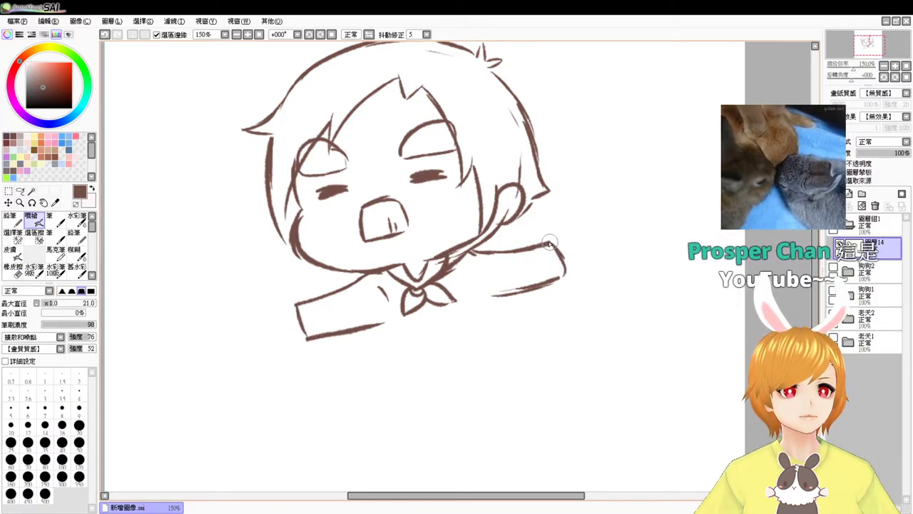
Draw a small open hand with spread fingers at the right sleeve, undoing the strokes that miss
left_click_drag(551, 243, 561, 233)
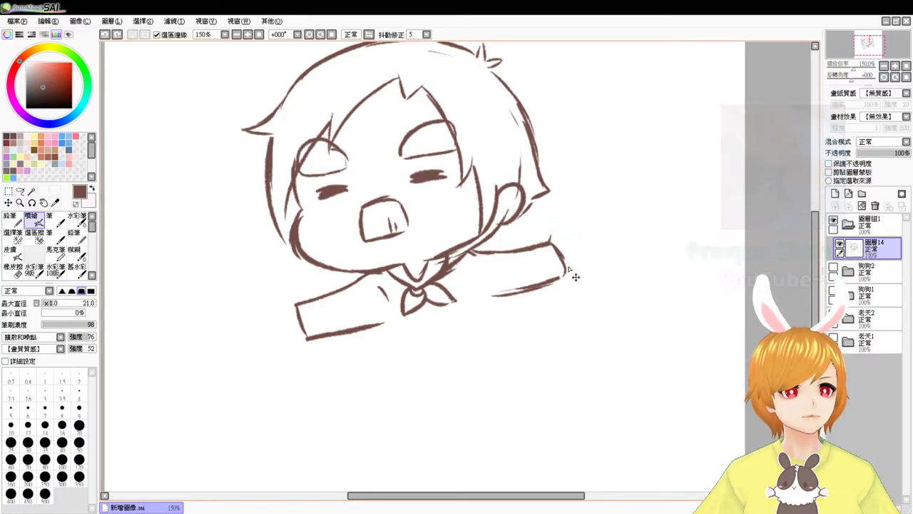
mouse_move(563, 269)
left_mouse_down()
mouse_move(592, 248)
mouse_move(586, 261)
left_mouse_up()
key("ctrl+z")
key("ctrl+z")
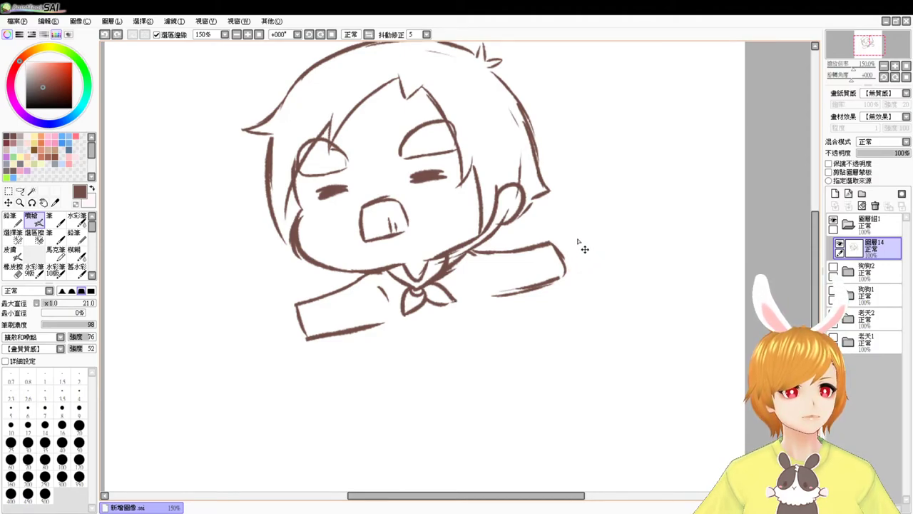
mouse_move(584, 227)
left_mouse_down()
mouse_move(575, 246)
mouse_move(593, 250)
mouse_move(565, 271)
left_mouse_up()
key("ctrl+z")
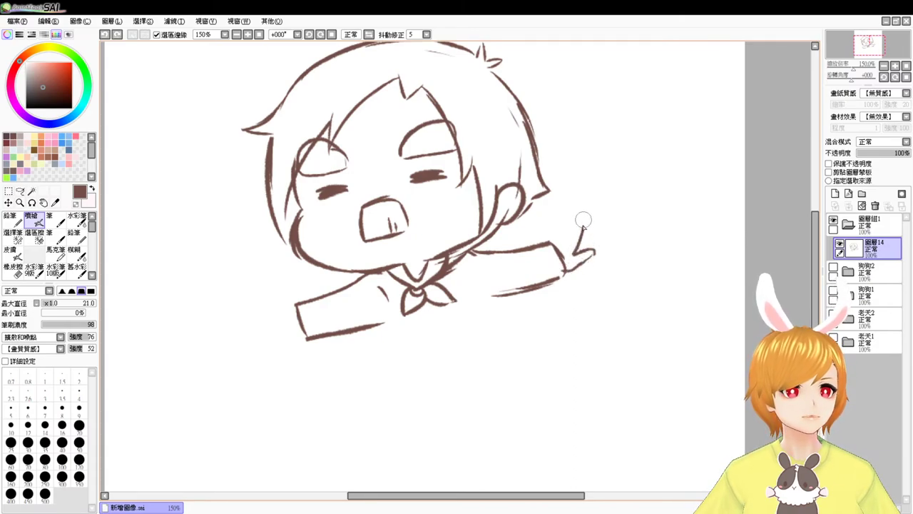
left_click_drag(581, 224, 565, 232)
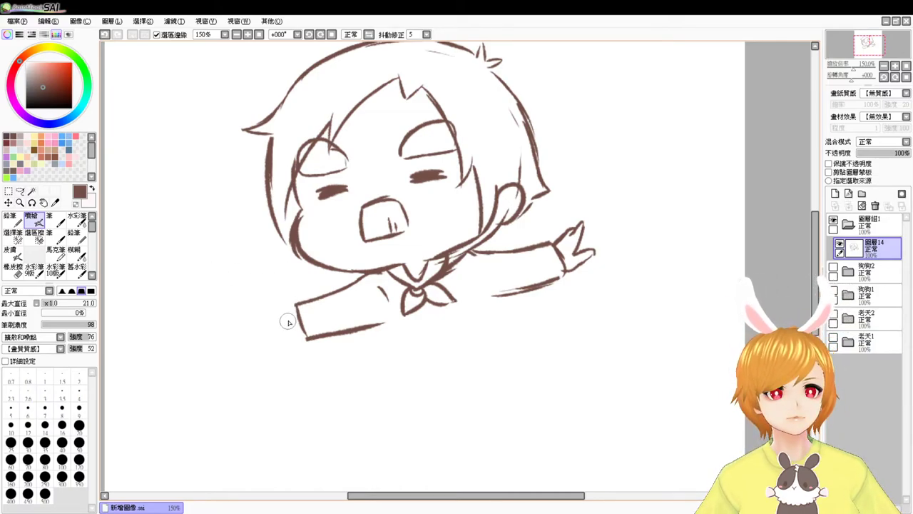
Draw a matching open hand with spread fingers at the left sleeve, undoing the strokes that miss
mouse_move(271, 301)
left_mouse_down()
mouse_move(287, 319)
mouse_move(293, 307)
mouse_move(283, 346)
left_mouse_up()
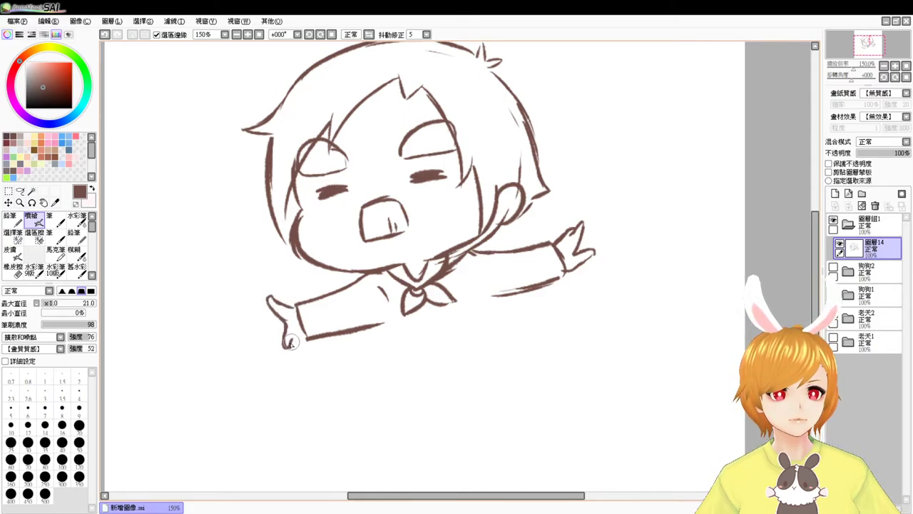
key("ctrl+z")
mouse_move(284, 327)
left_mouse_down()
mouse_move(283, 342)
mouse_move(284, 328)
mouse_move(273, 340)
mouse_move(297, 338)
left_mouse_up()
key("ctrl+z")
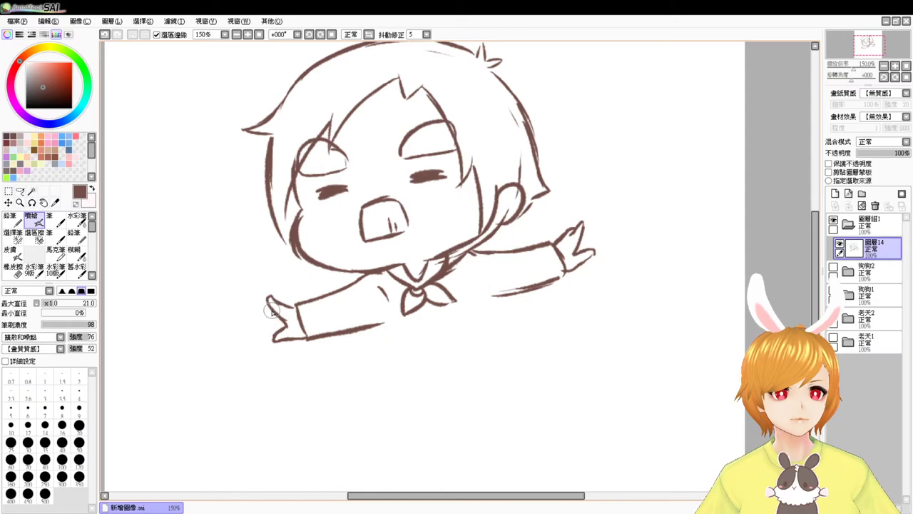
mouse_move(272, 320)
left_mouse_down()
mouse_move(288, 339)
mouse_move(299, 336)
left_mouse_up()
key("ctrl+z")
key("ctrl+z")
left_click_drag(279, 301, 289, 307)
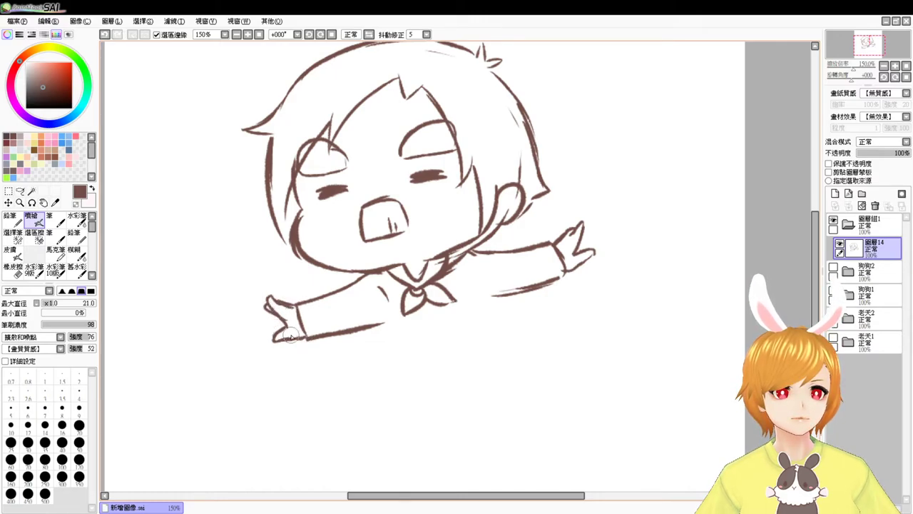
Add the right armhole line, erase the neckerchief and redraw the collar as a longer V
mouse_move(471, 277)
left_mouse_down()
mouse_move(477, 298)
mouse_move(407, 298)
mouse_move(422, 310)
mouse_move(405, 313)
left_mouse_up()
key("e")
left_click_drag(453, 275, 455, 266)
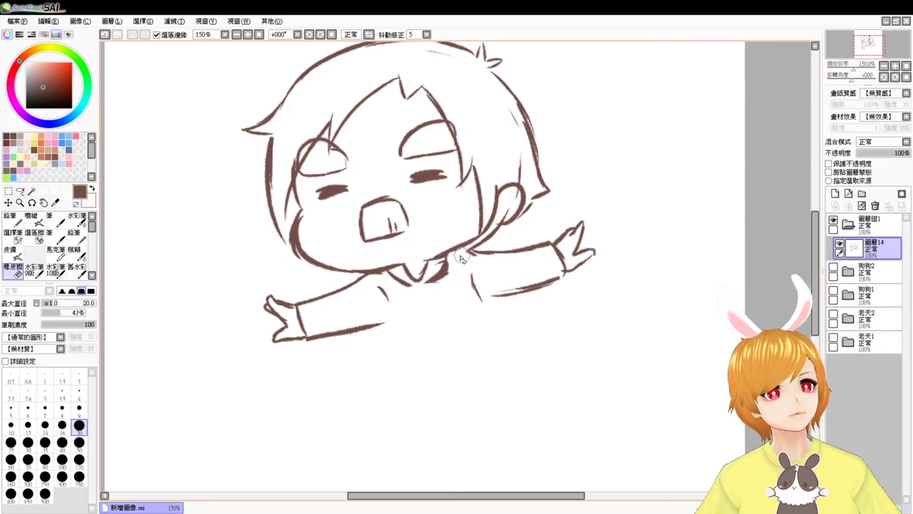
key("v")
key("e")
mouse_move(432, 284)
left_mouse_down()
mouse_move(443, 271)
mouse_move(394, 276)
mouse_move(431, 294)
mouse_move(448, 266)
mouse_move(428, 301)
left_mouse_up()
key("v")
key("e")
key("v")
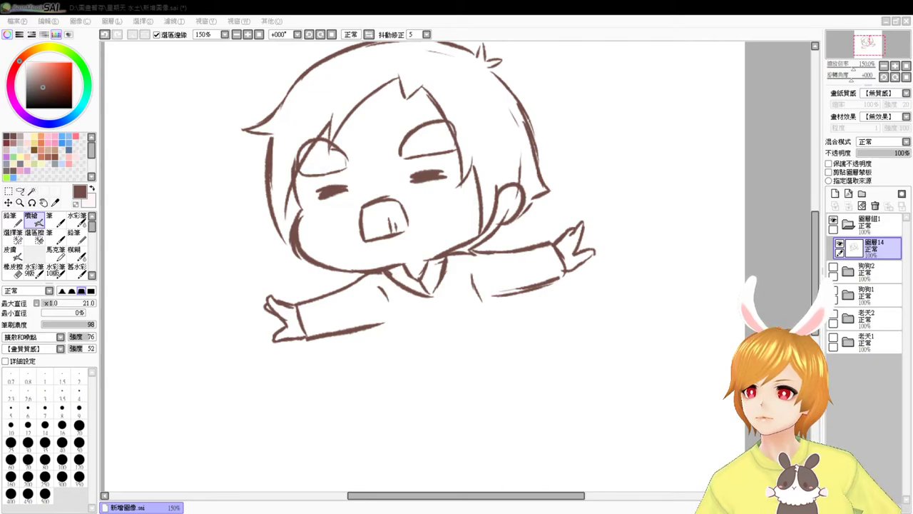
Erase the inner neckline and redraw the neck opening and both edges of the sailor collar
key("alt+Tab")
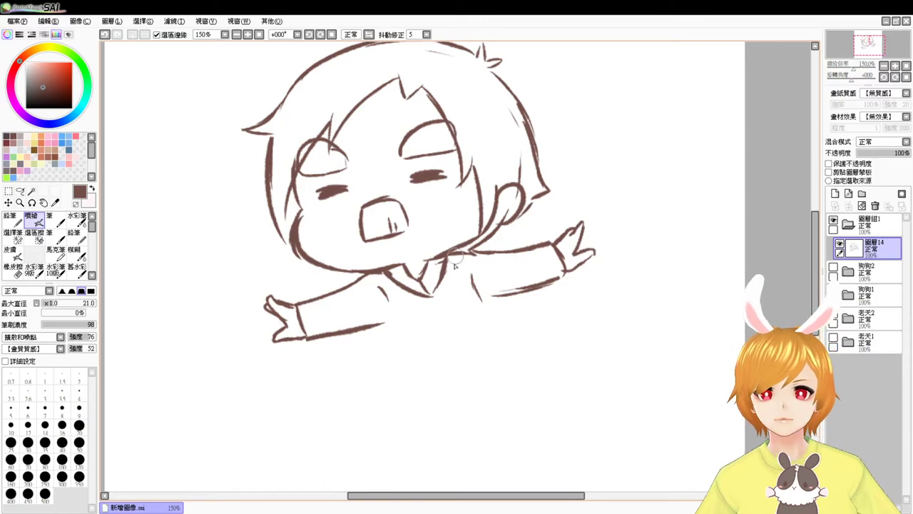
key("e")
key("v")
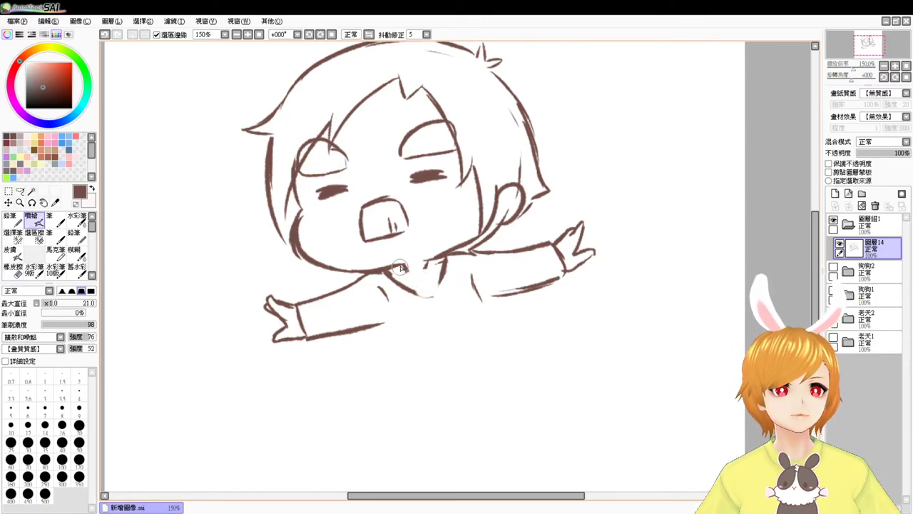
mouse_move(404, 267)
left_mouse_down()
mouse_move(419, 279)
mouse_move(435, 274)
mouse_move(413, 274)
mouse_move(431, 269)
left_mouse_up()
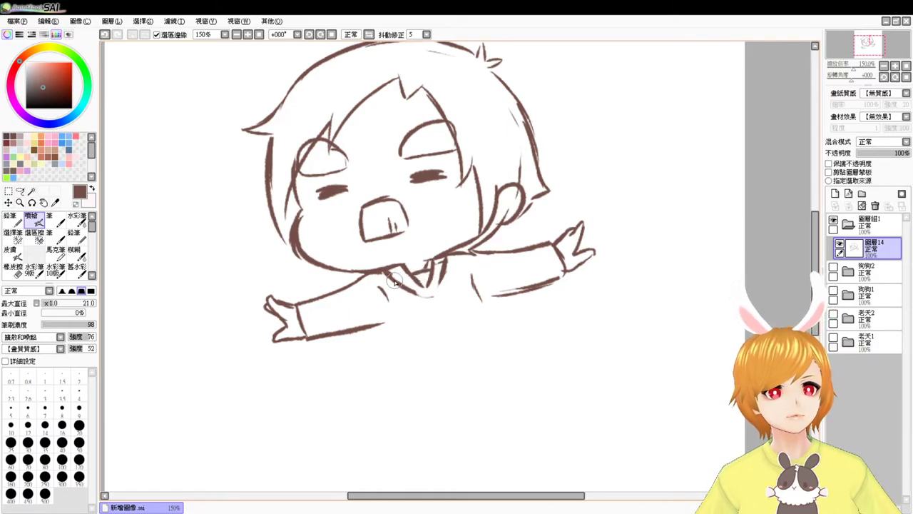
left_click_drag(383, 274, 431, 297)
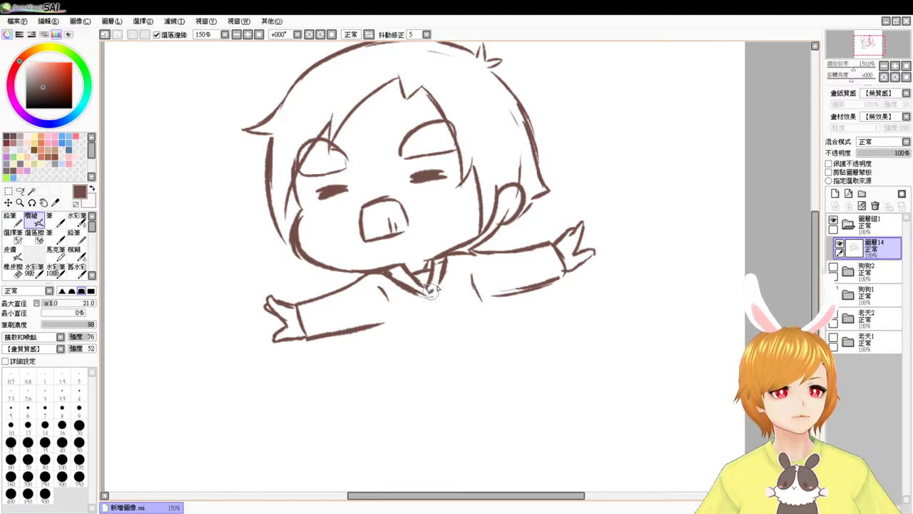
left_click_drag(443, 267, 430, 294)
Finish the right collar edge and draw a small neckerchief with two tails at the collar's point
key("e")
key("b")
key("ctrl+z")
mouse_move(454, 255)
left_mouse_down()
mouse_move(430, 294)
mouse_move(420, 283)
mouse_move(416, 326)
mouse_move(450, 316)
left_mouse_up()
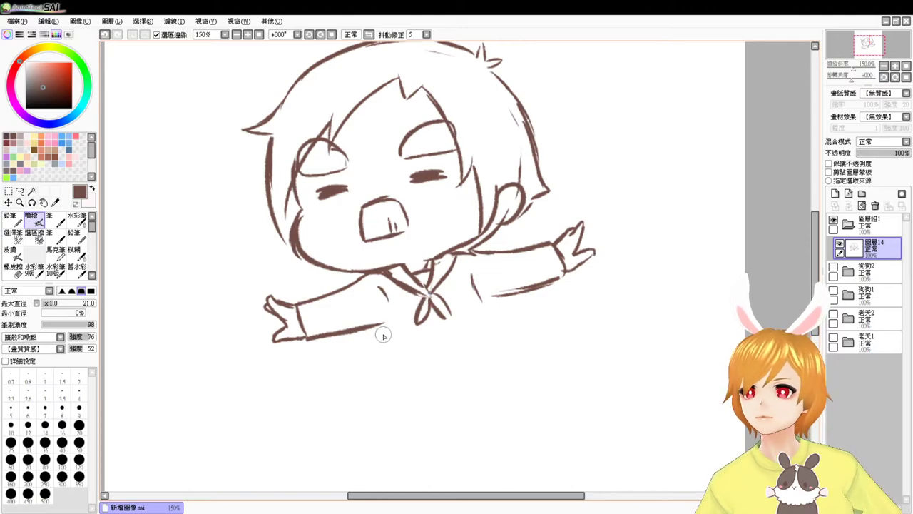
Draw the blouse's torso sides and curved hem, and join the right sleeve's underside to the body
mouse_move(380, 324)
left_mouse_down()
mouse_move(382, 346)
mouse_move(427, 356)
left_mouse_up()
mouse_move(475, 289)
left_mouse_down()
mouse_move(489, 337)
mouse_move(468, 349)
mouse_move(413, 355)
left_mouse_up()
left_click_drag(482, 301, 512, 297)
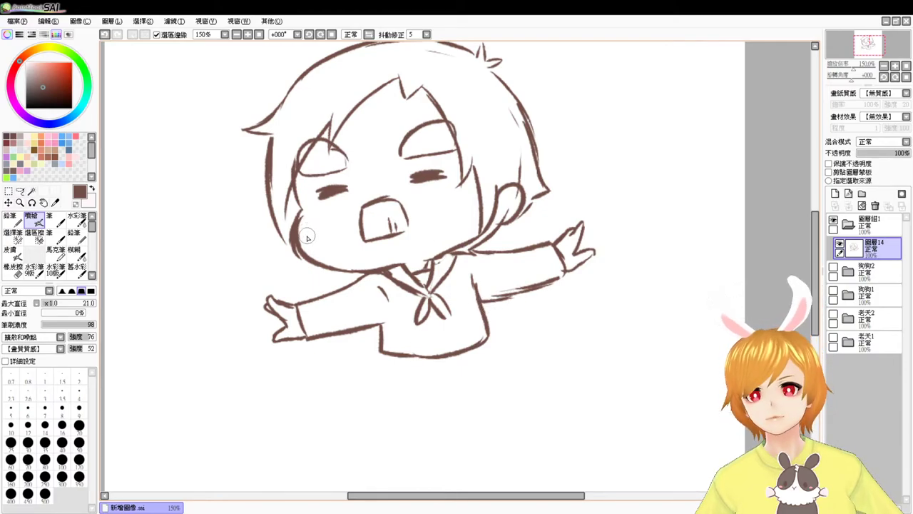
mouse_move(432, 292)
left_mouse_down()
mouse_move(442, 316)
mouse_move(432, 320)
mouse_move(432, 306)
left_mouse_up()
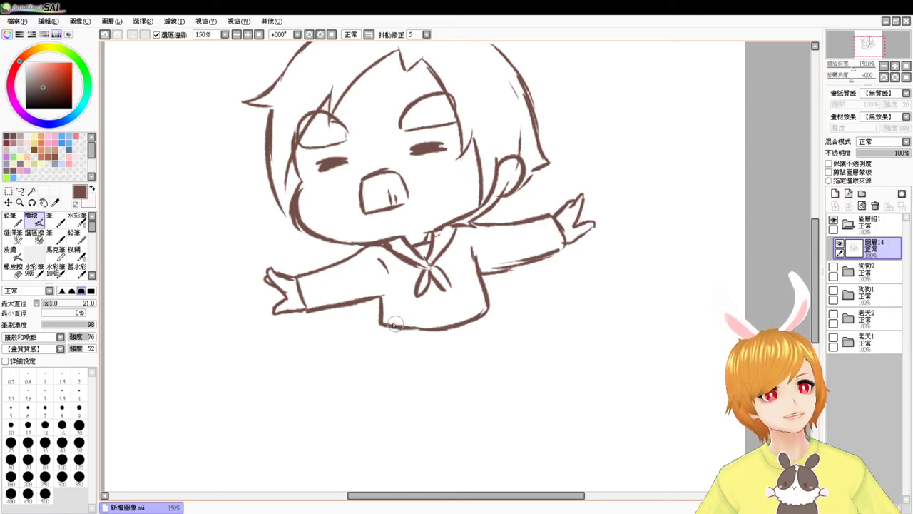
Erase the blouse hem, redraw it slightly higher, and sketch a ribbed waistband beneath it
key("e")
left_click_drag(385, 324, 496, 297)
key("b")
mouse_move(380, 298)
left_mouse_down()
mouse_move(383, 321)
mouse_move(425, 315)
mouse_move(410, 323)
mouse_move(480, 297)
mouse_move(488, 282)
mouse_move(447, 309)
mouse_move(483, 298)
mouse_move(472, 322)
left_mouse_up()
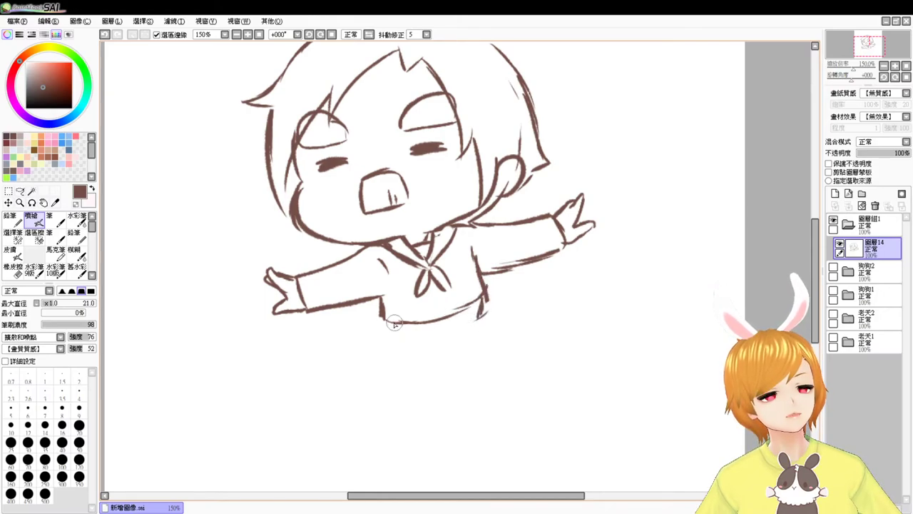
left_click_drag(391, 328, 458, 339)
mouse_move(476, 312)
left_mouse_down()
mouse_move(480, 323)
mouse_move(455, 335)
left_mouse_up()
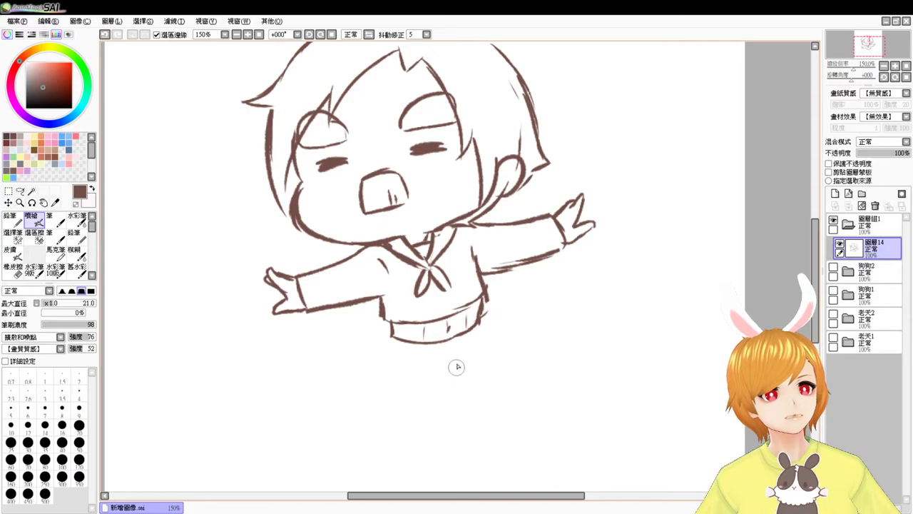
Remove the waistband's rib lines and redraw its lower edge as a narrower plain band
key("ctrl+z")
mouse_move(423, 329)
left_mouse_down()
mouse_move(453, 336)
mouse_move(463, 321)
mouse_move(422, 345)
mouse_move(395, 326)
mouse_move(387, 336)
mouse_move(393, 342)
mouse_move(463, 320)
mouse_move(423, 347)
mouse_move(428, 330)
mouse_move(429, 343)
mouse_move(387, 328)
mouse_move(436, 342)
mouse_move(413, 343)
mouse_move(403, 338)
mouse_move(491, 330)
left_mouse_up()
key("e")
key("b")
key("e")
key("b")
Draw a flared skirt below the waistband with vertical pleat lines and an angular folded hem
mouse_move(389, 334)
left_mouse_down()
mouse_move(356, 367)
mouse_move(368, 390)
mouse_move(410, 407)
mouse_move(482, 397)
left_mouse_up()
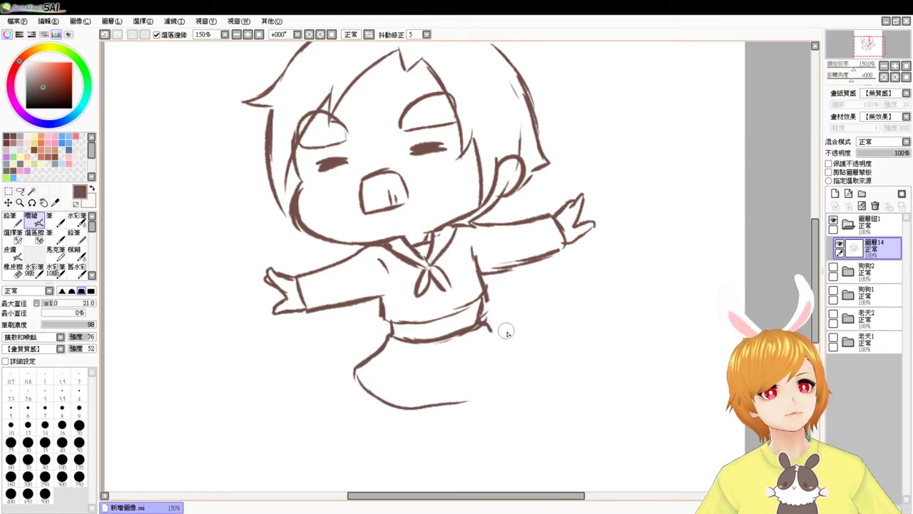
mouse_move(487, 325)
left_mouse_down()
mouse_move(502, 368)
mouse_move(462, 394)
left_mouse_up()
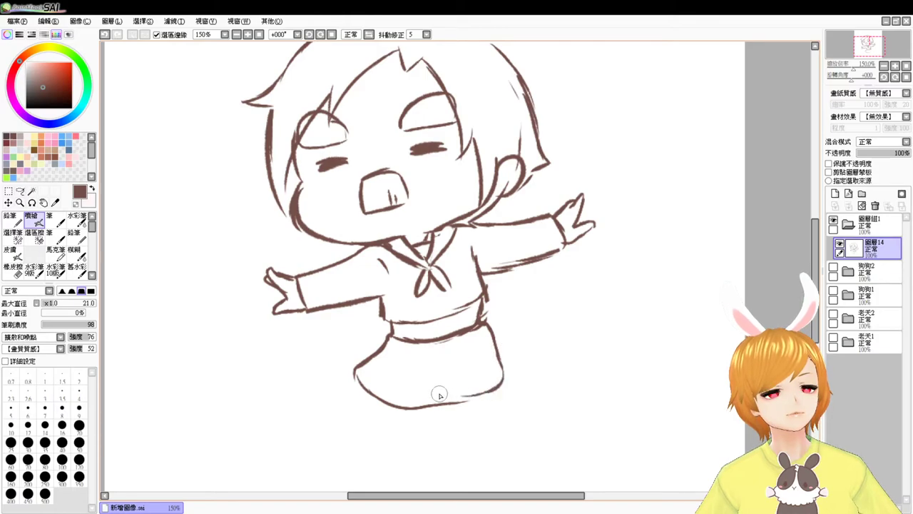
mouse_move(398, 342)
left_mouse_down()
mouse_move(361, 381)
mouse_move(417, 343)
mouse_move(401, 398)
left_mouse_up()
left_click_drag(444, 340, 441, 403)
left_click_drag(473, 332, 477, 389)
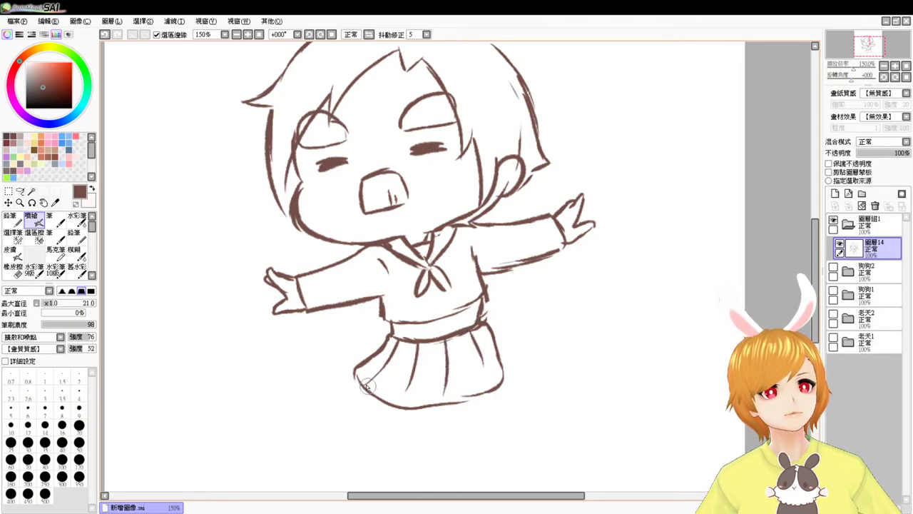
mouse_move(361, 387)
left_mouse_down()
mouse_move(403, 408)
mouse_move(411, 378)
mouse_move(401, 413)
mouse_move(450, 410)
mouse_move(448, 384)
mouse_move(444, 412)
mouse_move(455, 410)
mouse_move(499, 385)
left_mouse_up()
mouse_move(483, 344)
left_mouse_down()
mouse_move(488, 374)
mouse_move(503, 372)
mouse_move(496, 344)
mouse_move(502, 375)
mouse_move(482, 401)
left_mouse_up()
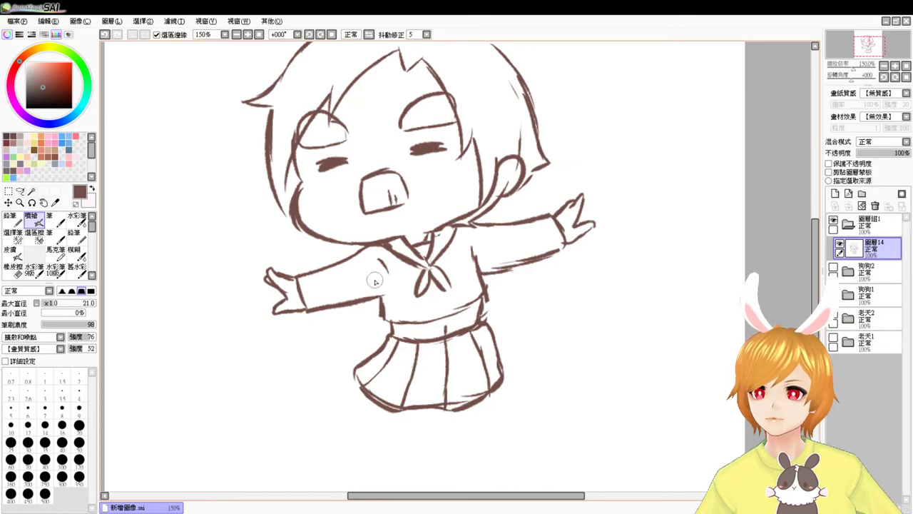
Draw a small five-petal flower on each side of the character's head
left_click(332, 35)
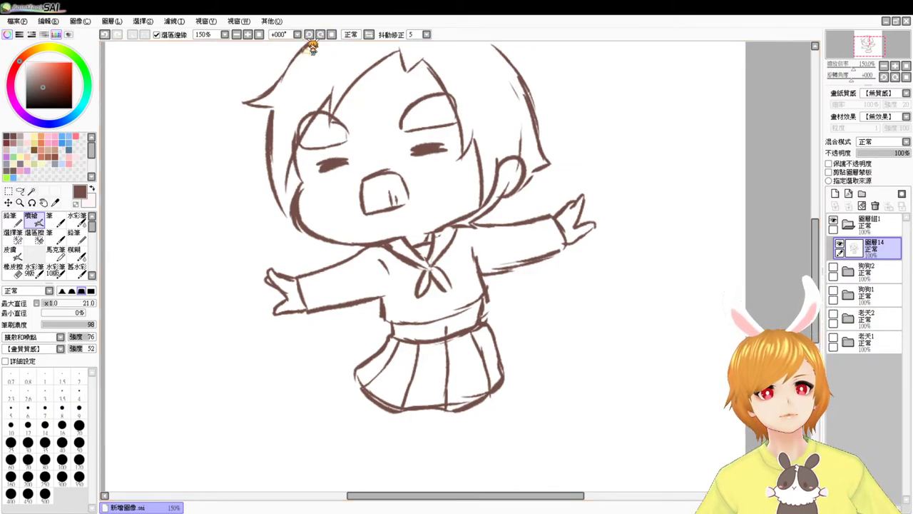
left_click(260, 35)
left_click(248, 35)
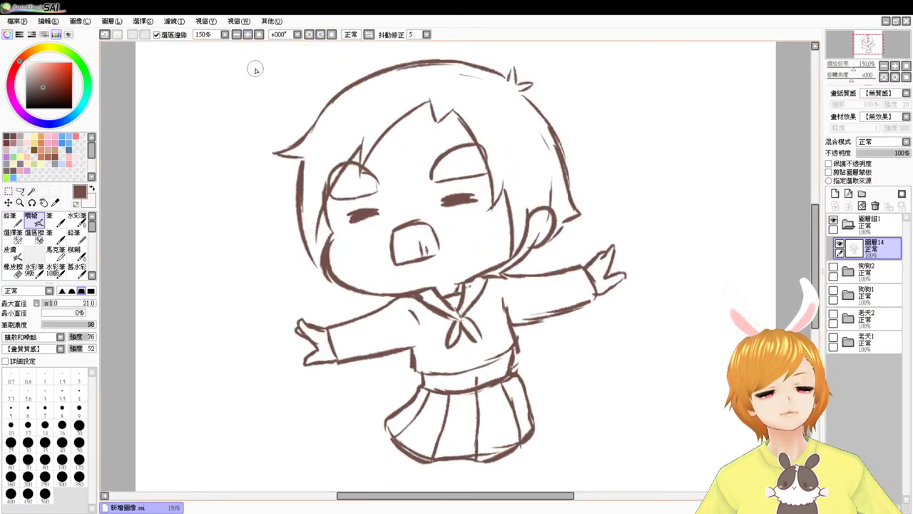
mouse_move(257, 204)
left_mouse_down()
mouse_move(254, 188)
mouse_move(258, 205)
left_mouse_up()
mouse_move(263, 203)
left_mouse_down()
mouse_move(274, 200)
mouse_move(264, 204)
left_mouse_up()
mouse_move(249, 209)
left_mouse_down()
mouse_move(256, 223)
mouse_move(279, 206)
left_mouse_up()
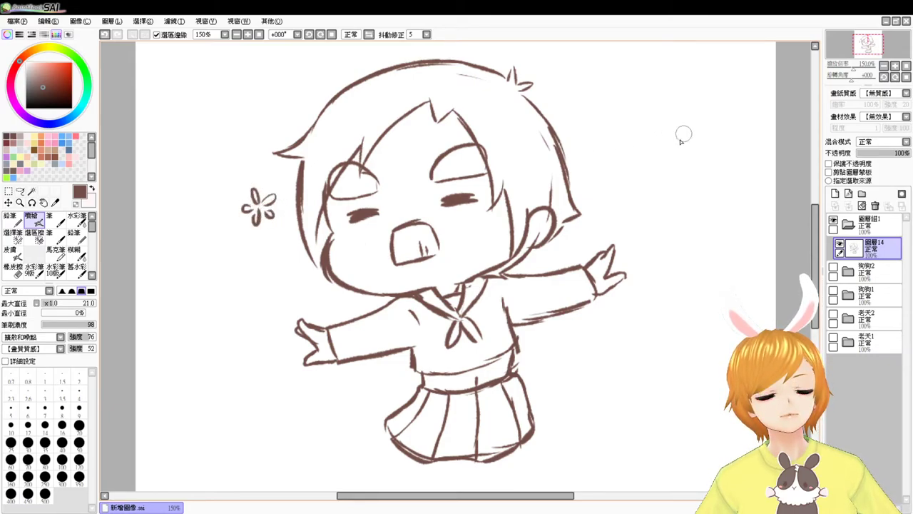
mouse_move(627, 154)
left_mouse_down()
mouse_move(632, 147)
mouse_move(621, 149)
mouse_move(627, 165)
left_mouse_up()
Draw four-pointed sparkles beside the left cheek and above the upper right of the hair
mouse_move(275, 256)
left_mouse_down()
mouse_move(282, 285)
mouse_move(287, 251)
mouse_move(293, 271)
left_mouse_up()
left_click_drag(570, 67, 563, 83)
mouse_move(563, 84)
left_mouse_down()
mouse_move(572, 100)
mouse_move(584, 83)
left_mouse_up()
left_click_drag(572, 68, 583, 82)
Redraw the hair tips below the ear and clean up the overlapping lines at the opposite cheek and brow
left_click_drag(571, 326, 577, 278)
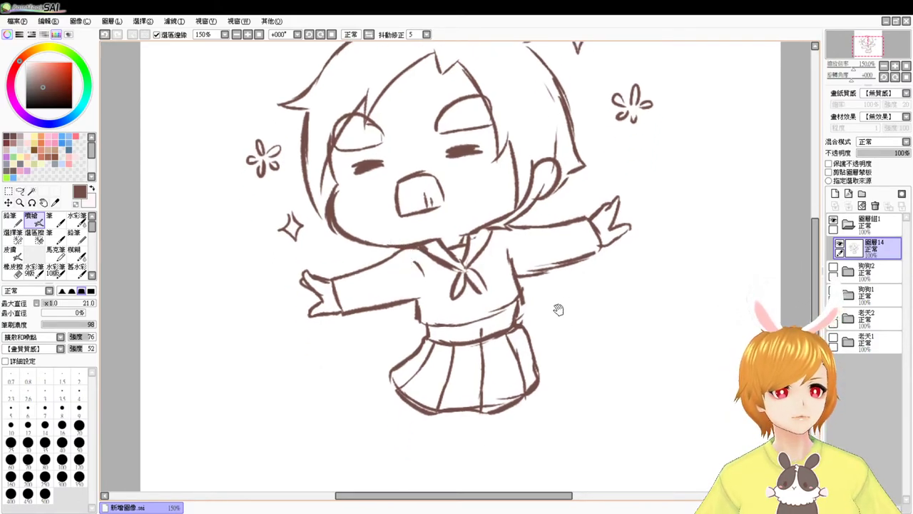
key("e")
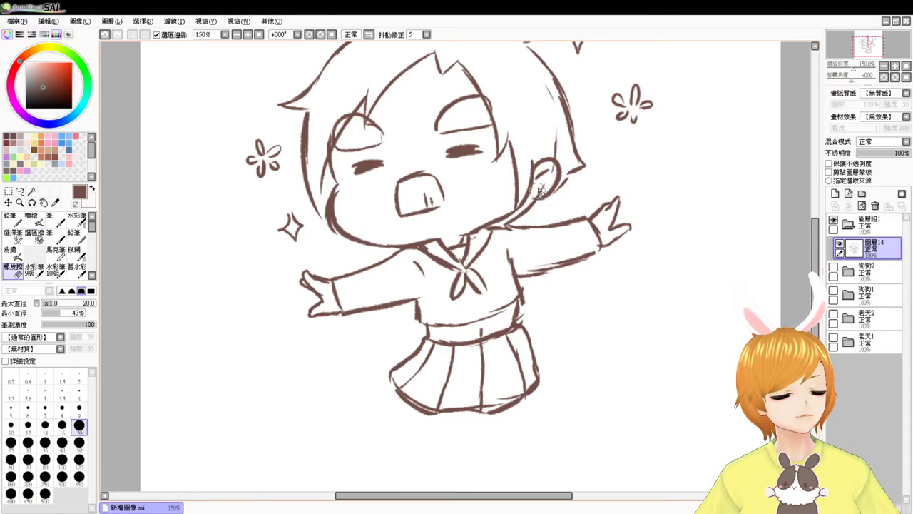
key("b")
key("e")
mouse_move(530, 211)
left_mouse_down()
mouse_move(543, 174)
mouse_move(547, 203)
mouse_move(531, 174)
mouse_move(546, 153)
mouse_move(531, 198)
mouse_move(569, 174)
mouse_move(543, 205)
mouse_move(505, 219)
left_mouse_up()
key("b")
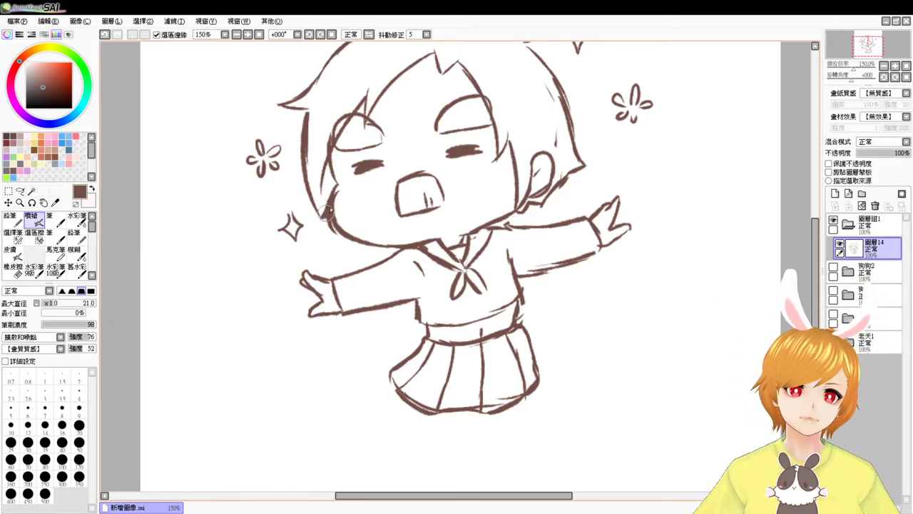
key("e")
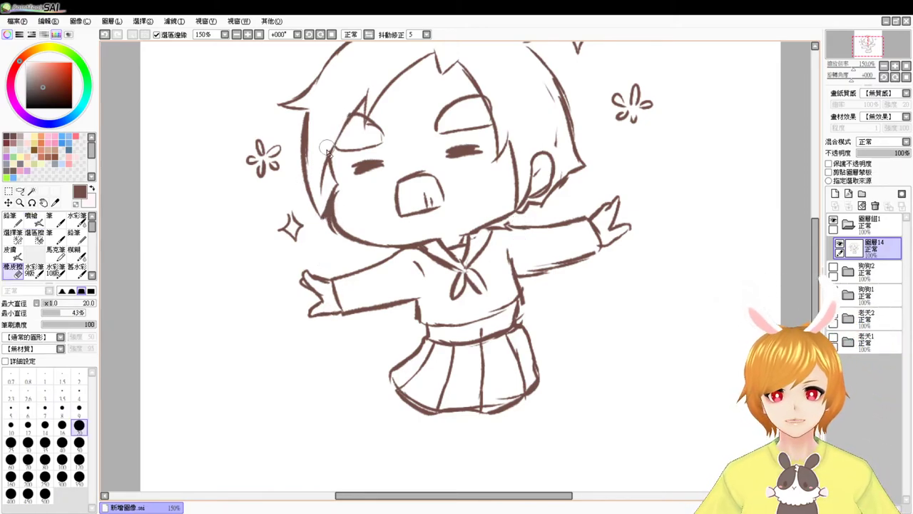
key("e")
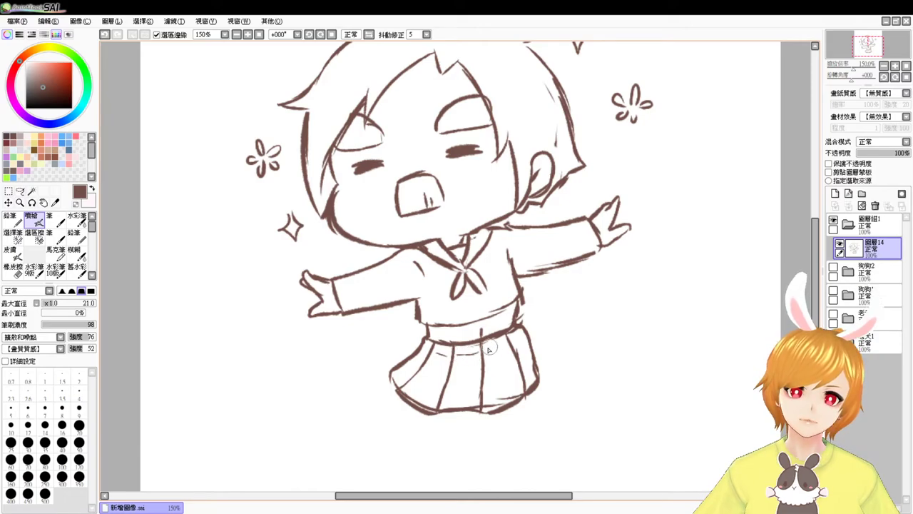
Add fold lines along the skirt's top and side hem, and clean up the shoulder and waistband edges
mouse_move(496, 349)
left_mouse_down()
mouse_move(534, 340)
mouse_move(530, 332)
mouse_move(544, 360)
mouse_move(507, 410)
left_mouse_up()
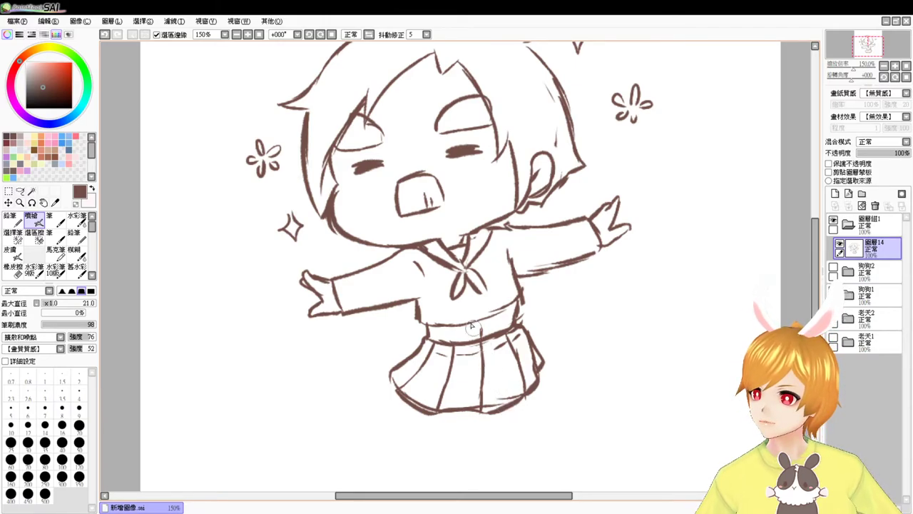
scroll(472, 328, "down", 3)
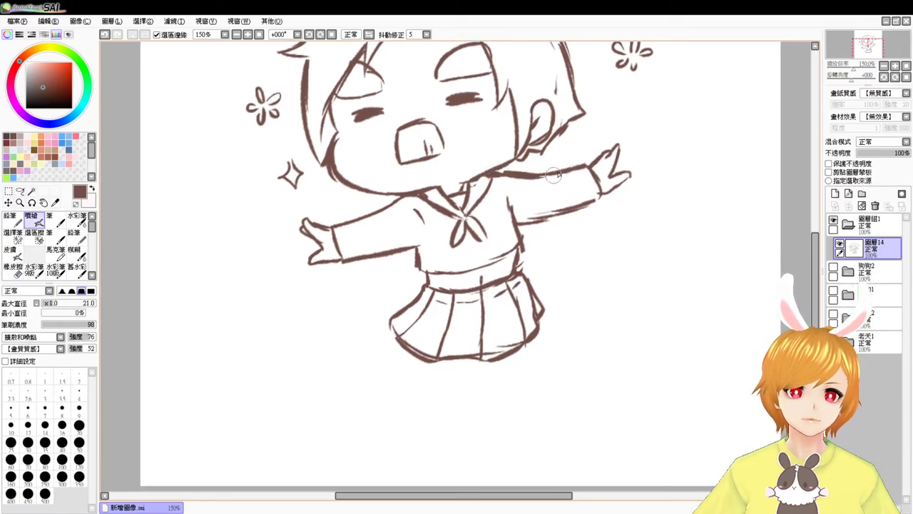
key("e")
key("v")
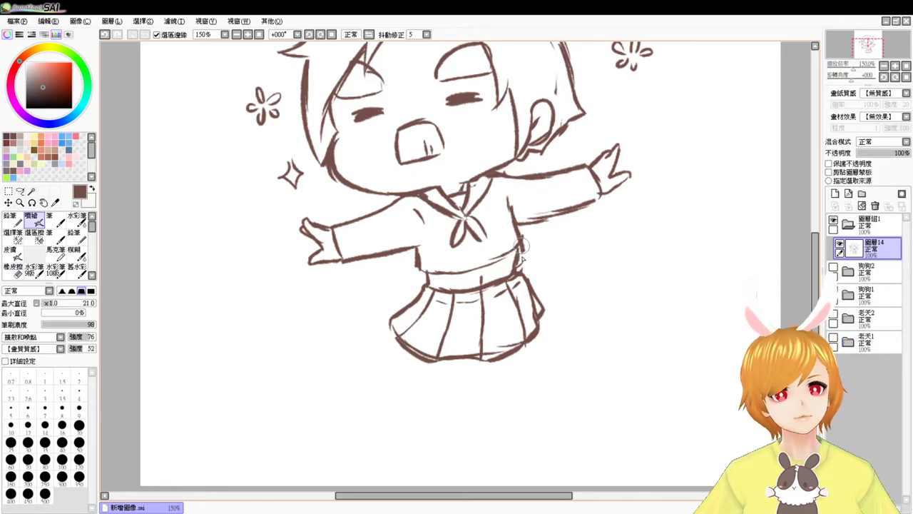
mouse_move(445, 279)
left_mouse_down()
mouse_move(427, 276)
mouse_move(428, 289)
left_mouse_up()
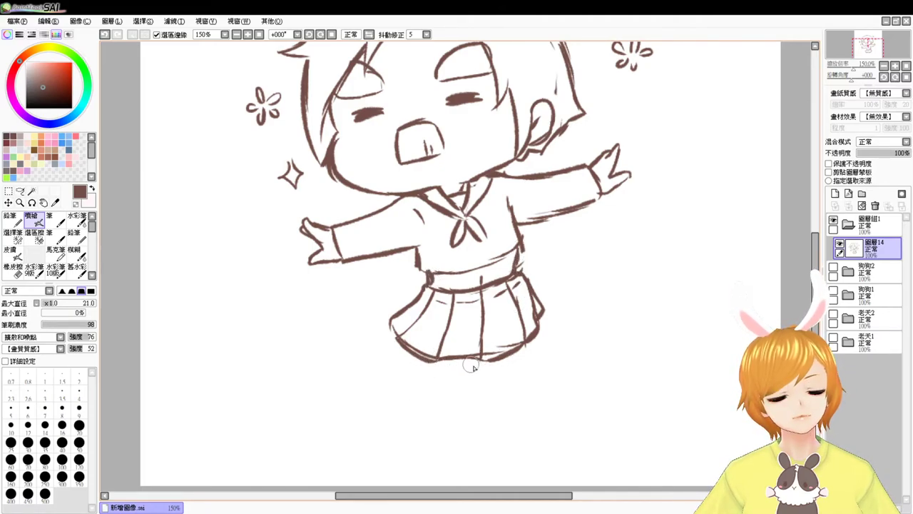
Draw a straight front leg and a shorter bent back leg below the skirt hem
left_click_drag(476, 360, 430, 417)
key("ctrl+z")
left_click_drag(442, 361, 475, 428)
left_click_drag(488, 362, 496, 415)
key("ctrl+z")
left_click_drag(488, 364, 500, 423)
key("ctrl+z")
mouse_move(489, 363)
left_mouse_down()
mouse_move(504, 431)
mouse_move(487, 436)
left_mouse_up()
left_click_drag(435, 357, 408, 414)
key("ctrl+z")
mouse_move(443, 362)
left_mouse_down()
mouse_move(421, 401)
mouse_move(424, 417)
mouse_move(462, 401)
left_mouse_up()
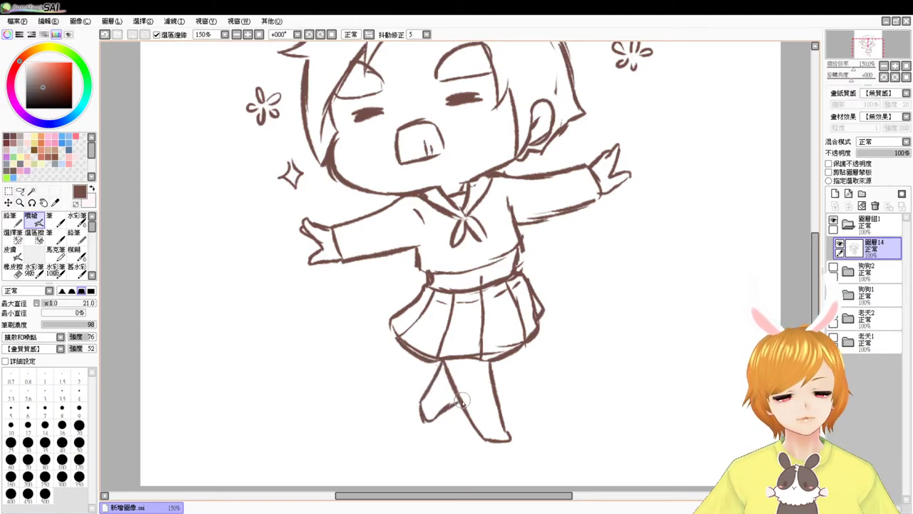
Draw the stocking's top edge below the skirt and fill the stockings on both legs with diagonal hatching
mouse_move(518, 347)
left_mouse_down()
mouse_move(497, 379)
mouse_move(465, 374)
mouse_move(498, 369)
left_mouse_up()
key("ctrl+z")
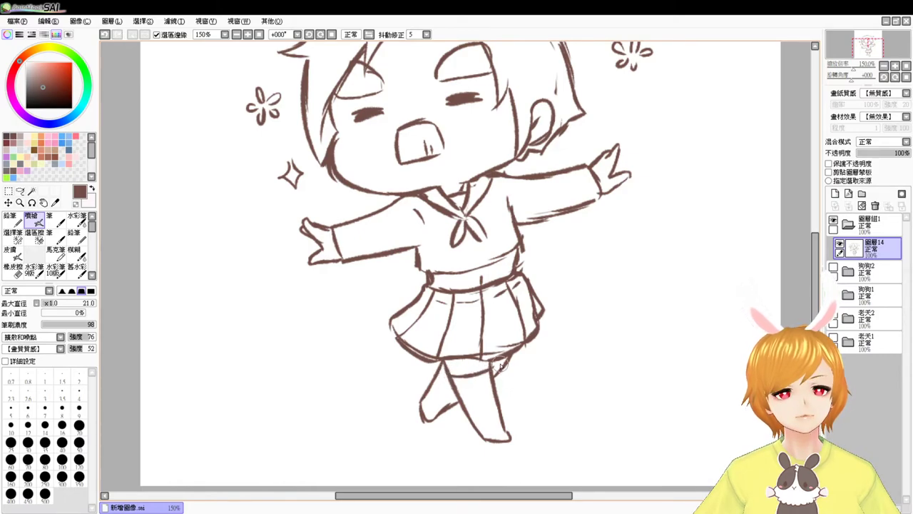
left_click_drag(442, 380, 443, 412)
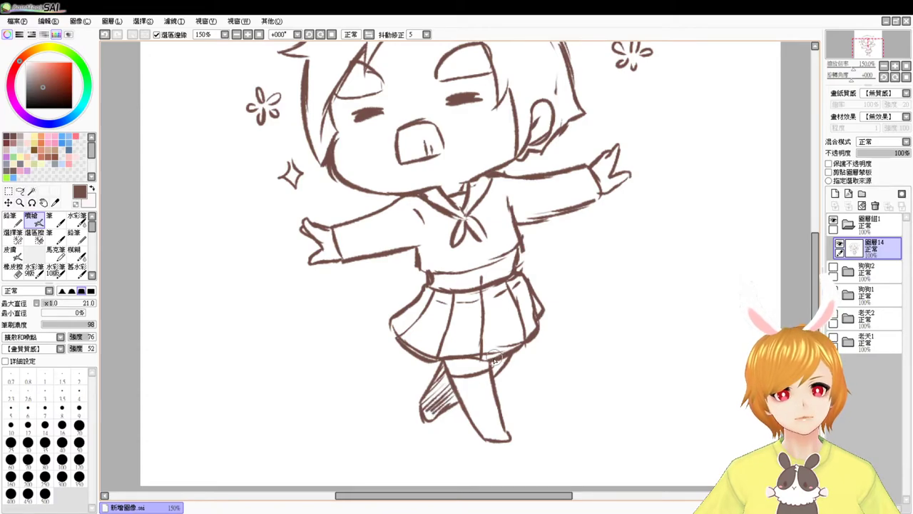
left_click_drag(498, 366, 506, 361)
mouse_move(460, 388)
left_mouse_down()
mouse_move(474, 388)
mouse_move(505, 438)
left_mouse_up()
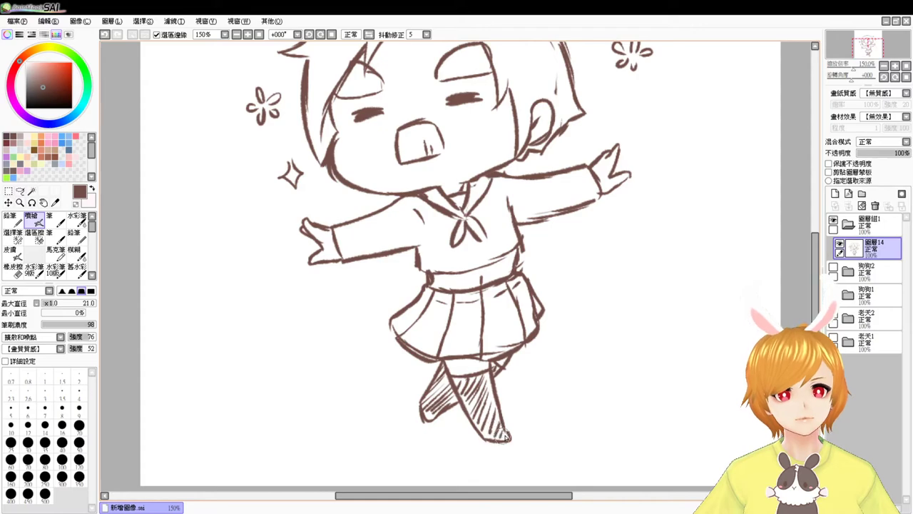
Lasso the arm beside the lower sparkle and scale it down slightly towards the body
left_click(259, 34)
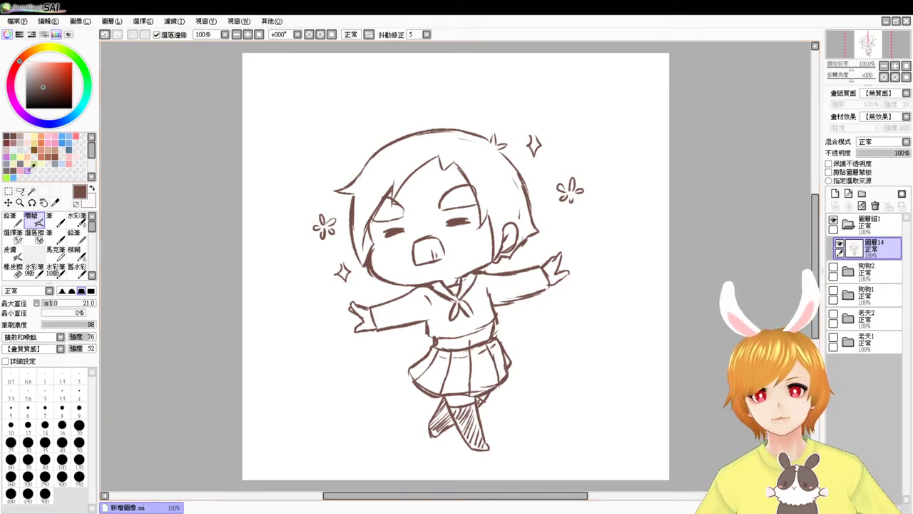
left_click(20, 191)
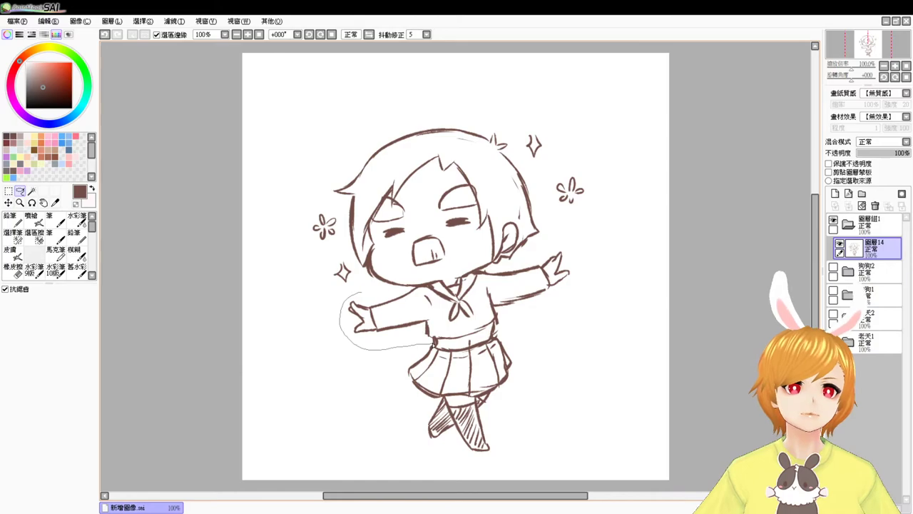
left_click_drag(378, 290, 432, 290)
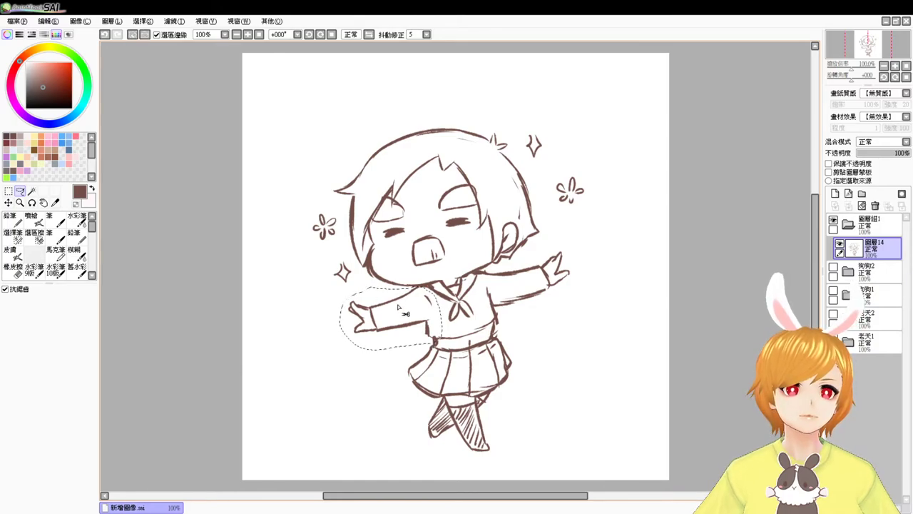
key("ctrl+t")
mouse_move(348, 343)
left_mouse_down()
mouse_move(365, 338)
mouse_move(356, 336)
left_mouse_up()
key("Return")
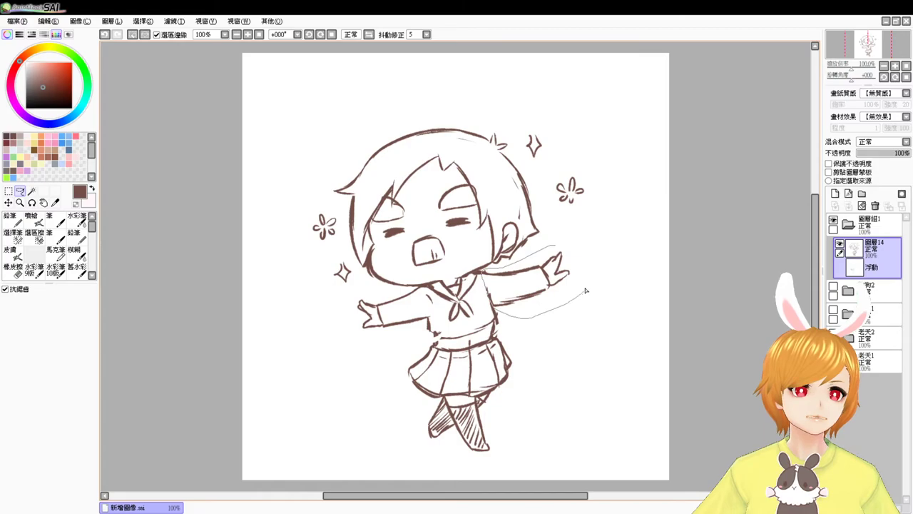
Lasso the arm on the ear side, shrink it to a shorter length and deselect it
left_click_drag(582, 295, 569, 246)
key("ctrl+t")
left_click_drag(569, 308, 533, 281)
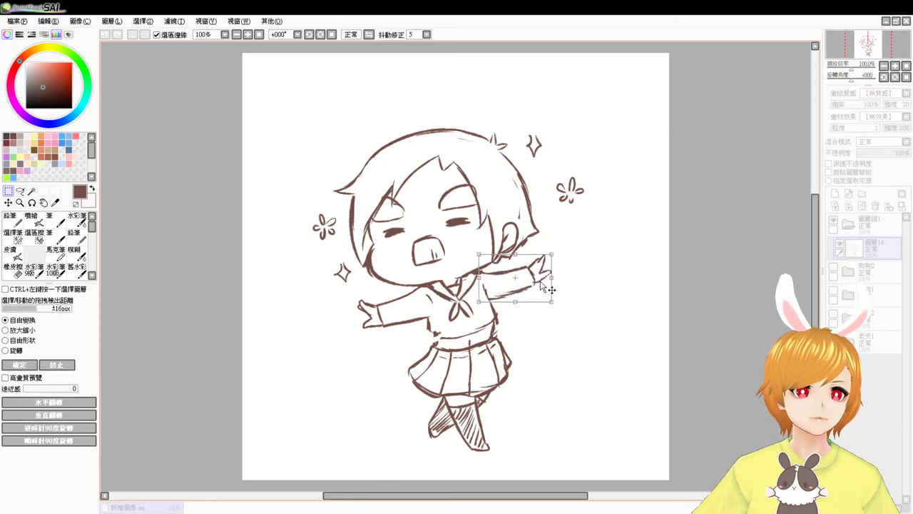
key("Return")
key("ctrl+d")
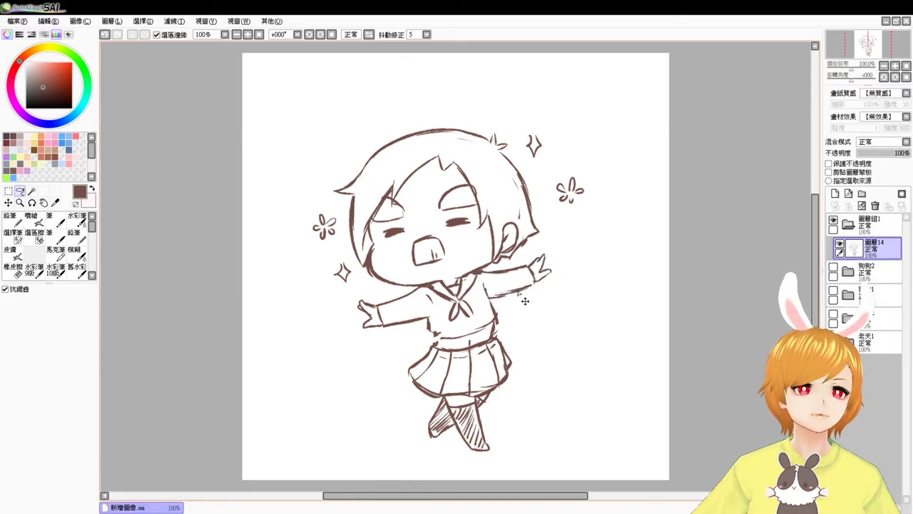
Shorten and widen the lassoed skirt and legs with a free transform, aligned to the waist, and reselect the airbrush
mouse_move(417, 352)
left_mouse_down()
mouse_move(399, 382)
mouse_move(405, 425)
mouse_move(432, 458)
mouse_move(487, 466)
mouse_move(551, 418)
mouse_move(503, 341)
left_mouse_up()
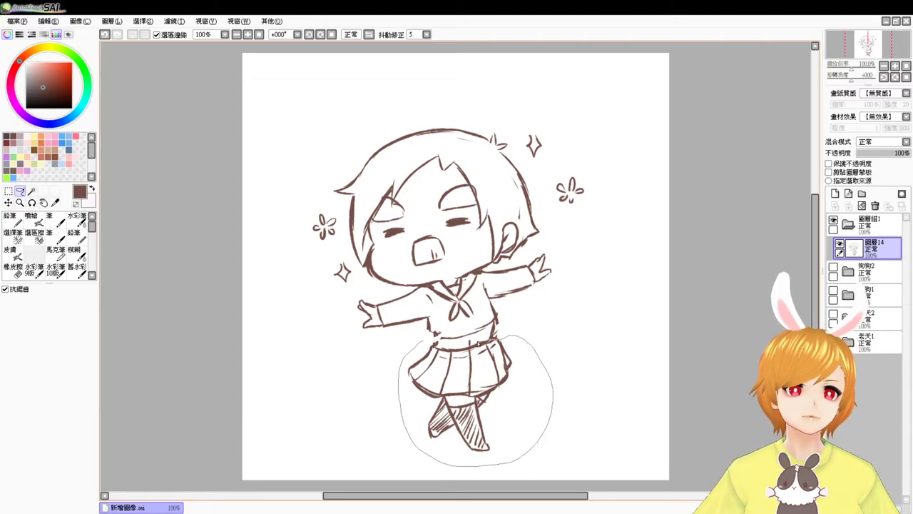
left_click_drag(445, 345, 431, 343)
key("ctrl+t")
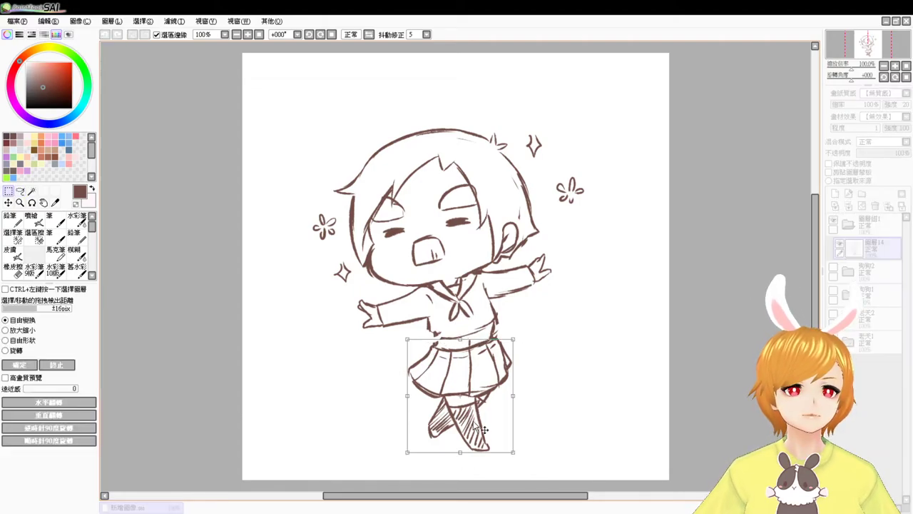
left_click_drag(460, 449, 460, 436)
left_click_drag(497, 410, 519, 383)
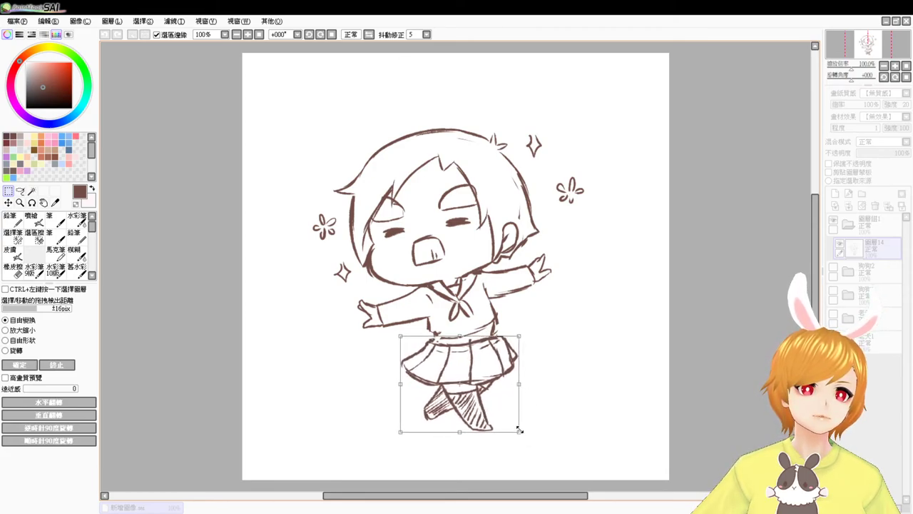
left_click_drag(502, 399, 502, 397)
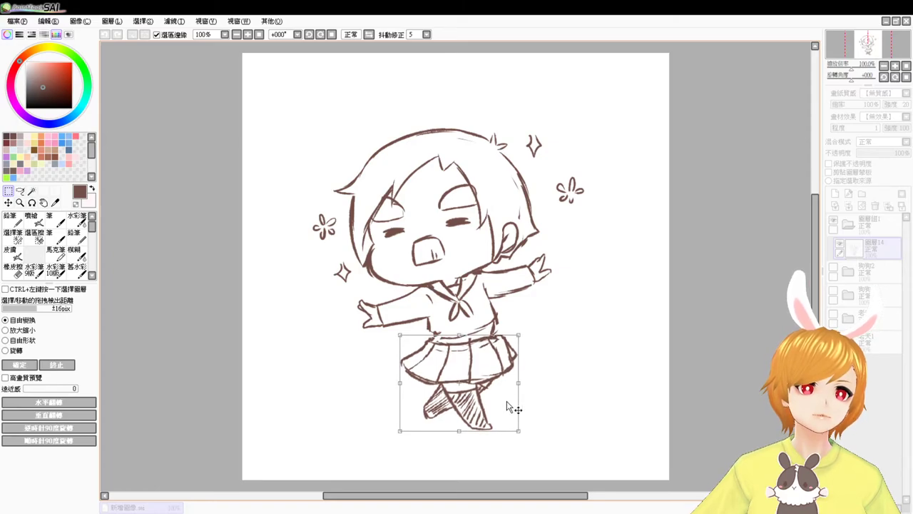
key("Return")
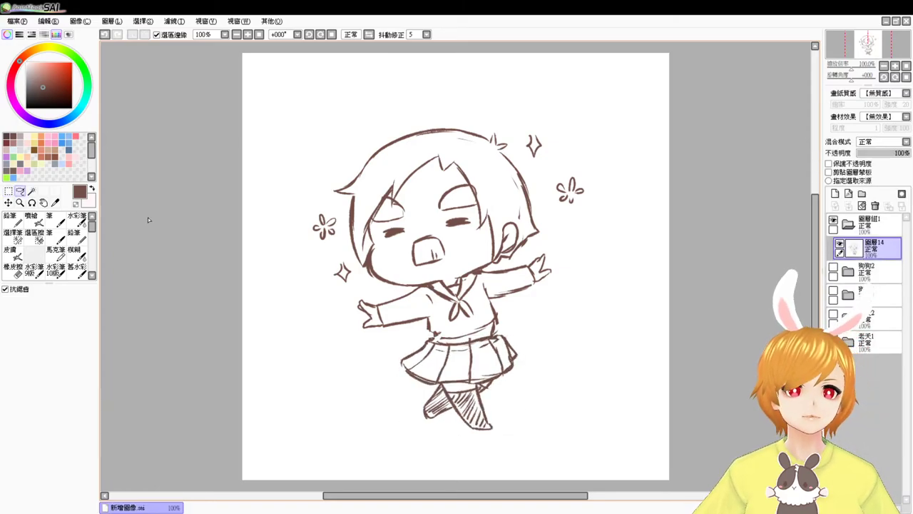
left_click(35, 236)
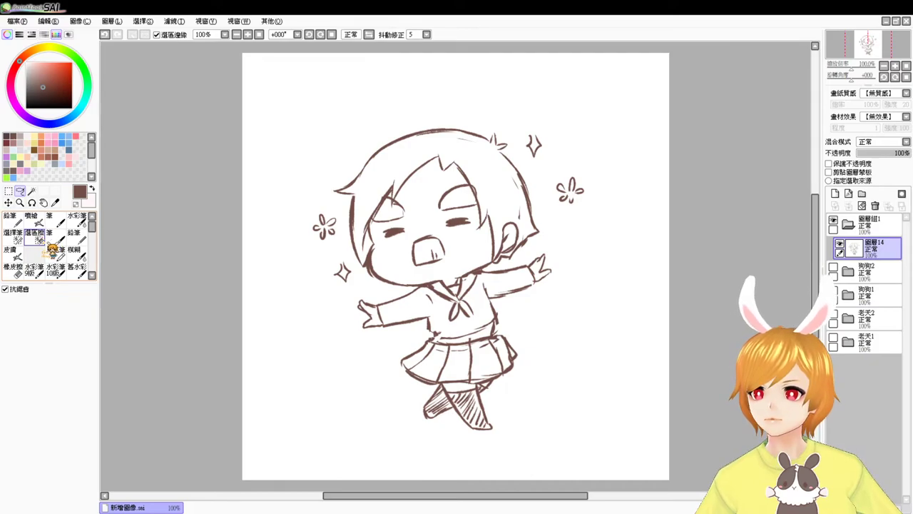
left_click(34, 219)
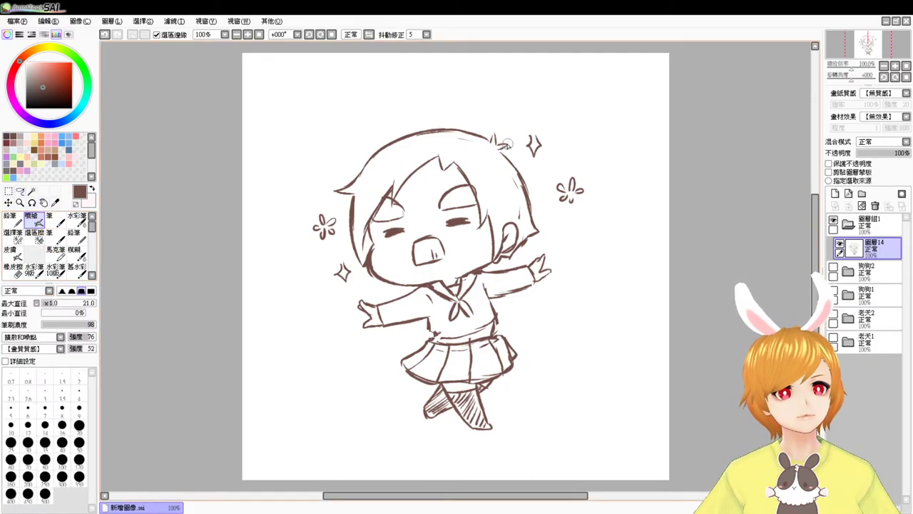
mouse_move(505, 148)
left_mouse_down()
mouse_move(539, 171)
mouse_move(559, 239)
mouse_move(578, 239)
mouse_move(549, 265)
left_mouse_up()
key("ctrl+z")
key("ctrl+z")
key("ctrl+z")
key("ctrl+z")
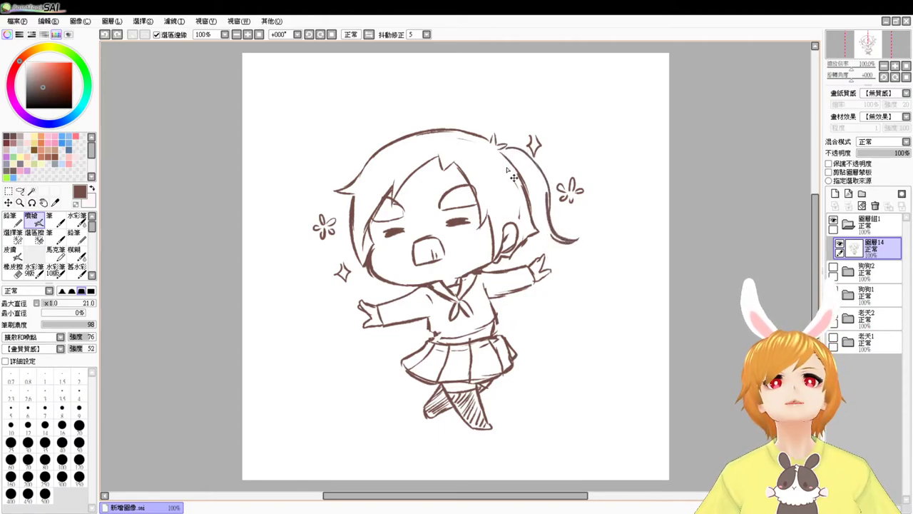
key("ctrl+z")
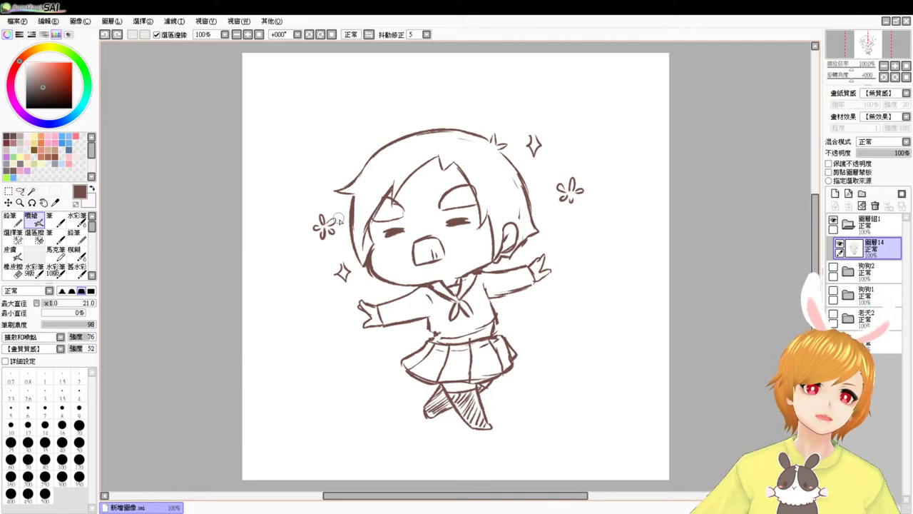
Draw a rounded bun on top of the head and a pointed hair lock hanging beside the cheek near the lower sparkle
left_click_drag(351, 235, 324, 254)
left_click_drag(435, 131, 490, 136)
left_click_drag(348, 251, 336, 311)
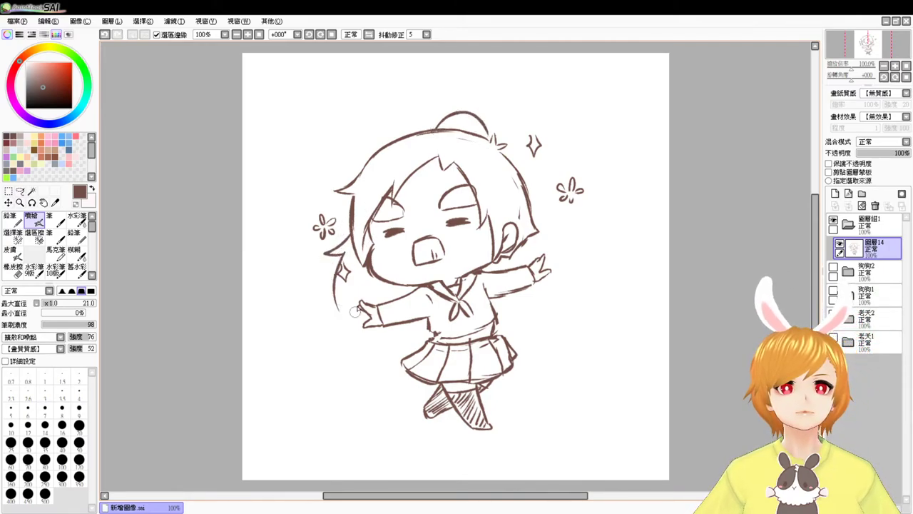
mouse_move(371, 278)
left_mouse_down()
mouse_move(335, 313)
mouse_move(363, 278)
left_mouse_up()
key("ctrl+z")
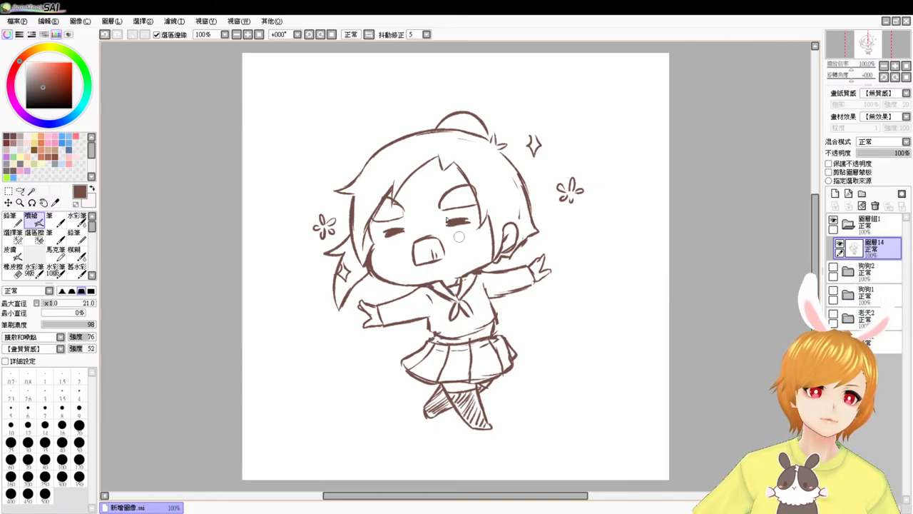
Refine the fringe notch and eyelashes, and reshape the cheek outline beside the new hair lock
left_click_drag(438, 156, 438, 168)
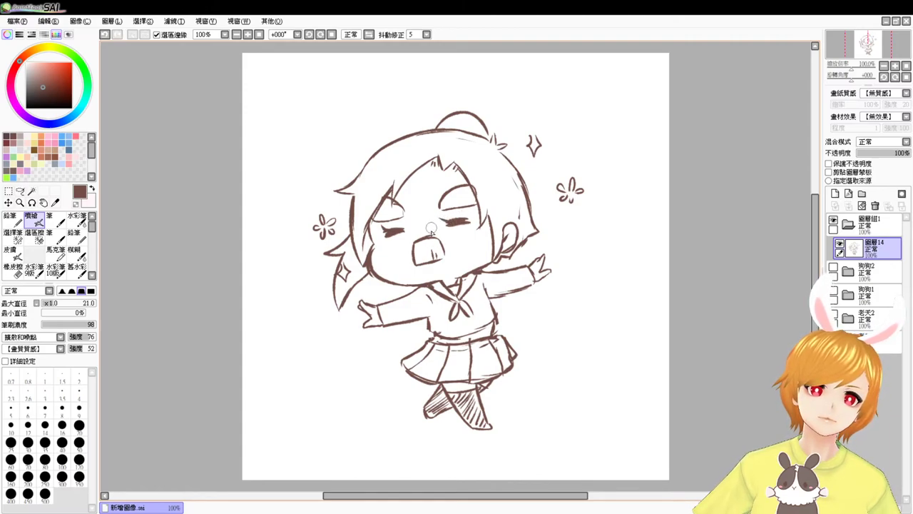
mouse_move(369, 226)
left_mouse_down()
mouse_move(380, 261)
mouse_move(420, 276)
mouse_move(381, 259)
mouse_move(389, 282)
left_mouse_up()
key("ctrl+z")
key("ctrl+z")
key("e")
mouse_move(369, 247)
left_mouse_down()
mouse_move(375, 252)
mouse_move(364, 264)
mouse_move(376, 270)
mouse_move(363, 288)
left_mouse_up()
key("b")
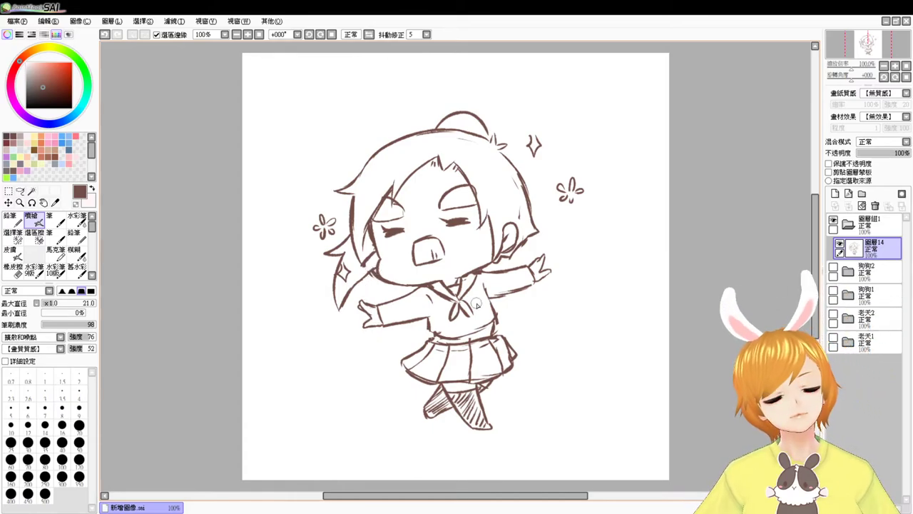
Darken the front leg's inner outline and erase the stray lines beneath the skirt hem
left_click_drag(445, 384, 466, 420)
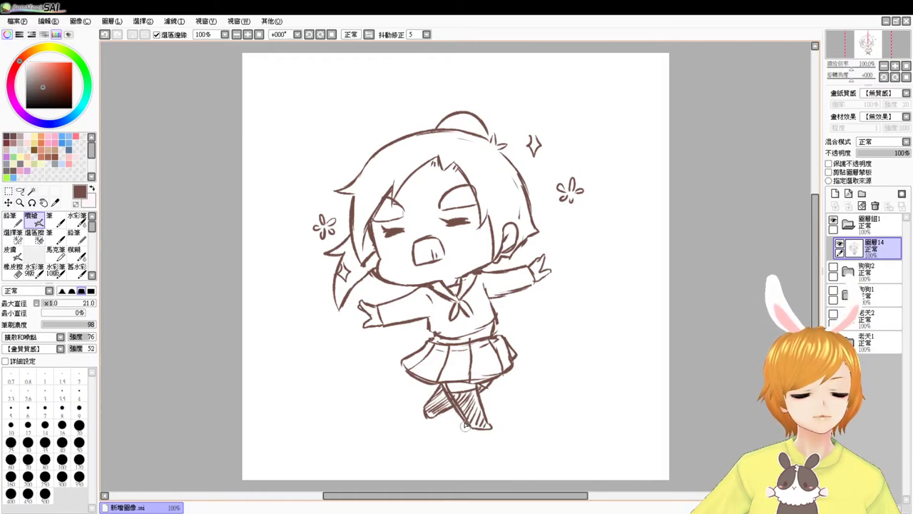
key("e")
key("b")
left_click_drag(445, 386, 467, 422)
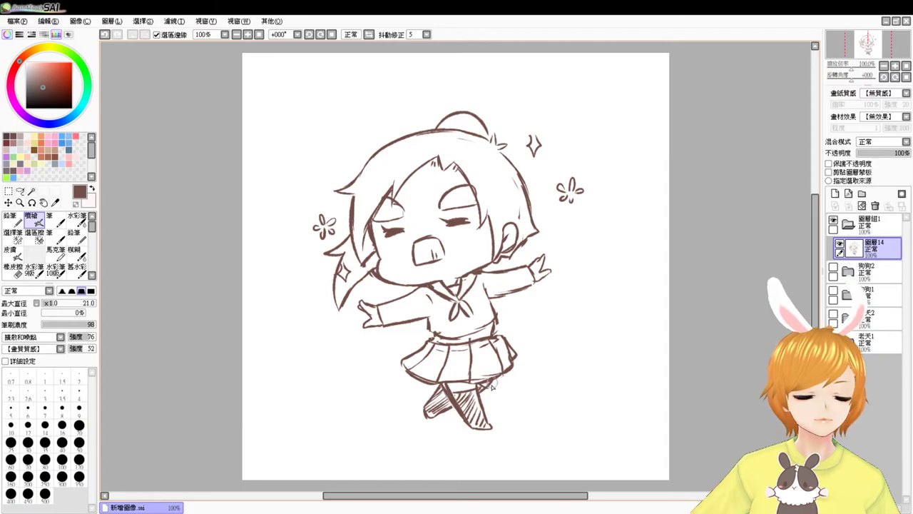
key("e")
key("v")
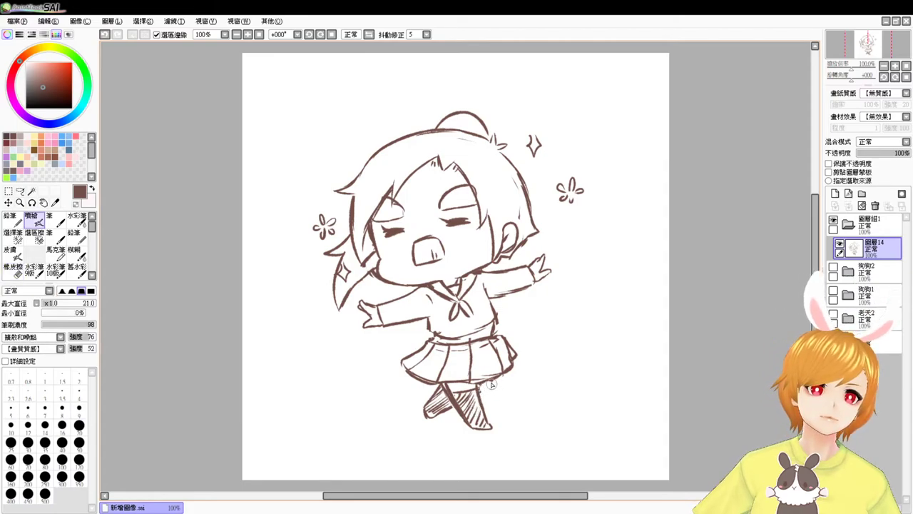
Erase the protruding tip along the skirt's outer edge and tidy its outline
key("e")
left_click_drag(502, 335, 512, 362)
key("b")
key("ctrl+z")
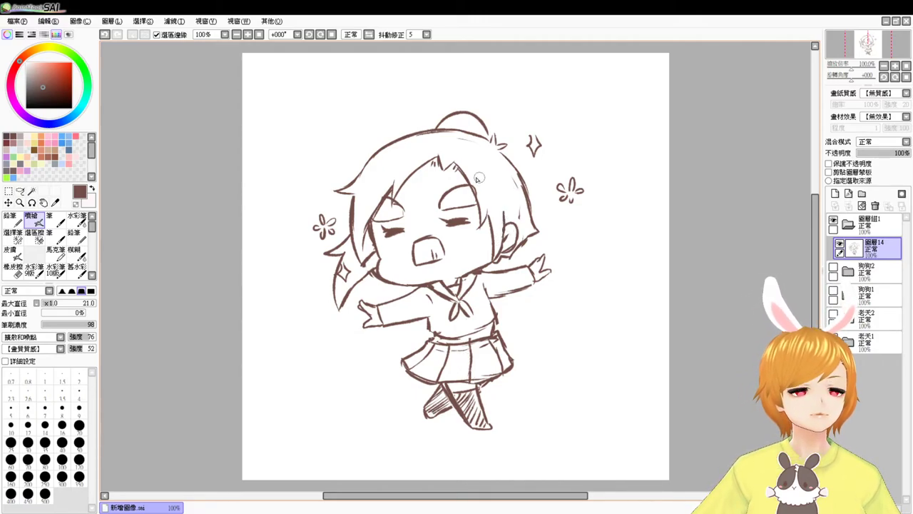
Draw a rectangular hair clip on the fringe lock above the eye near the ear and darken that lock's edge
mouse_move(465, 176)
left_mouse_down()
mouse_move(488, 176)
mouse_move(473, 185)
mouse_move(489, 184)
mouse_move(499, 212)
mouse_move(478, 224)
mouse_move(472, 202)
mouse_move(477, 225)
left_mouse_up()
key("ctrl+z")
left_click_drag(474, 192, 480, 234)
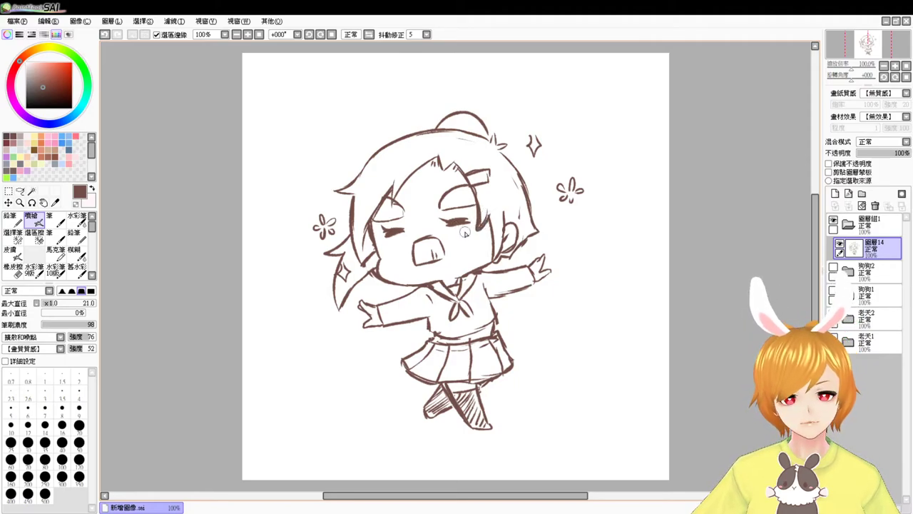
Move the lassoed closed eyes slightly down with a free transform, and airbrush double cuff stripes on both sleeves
left_click(21, 191)
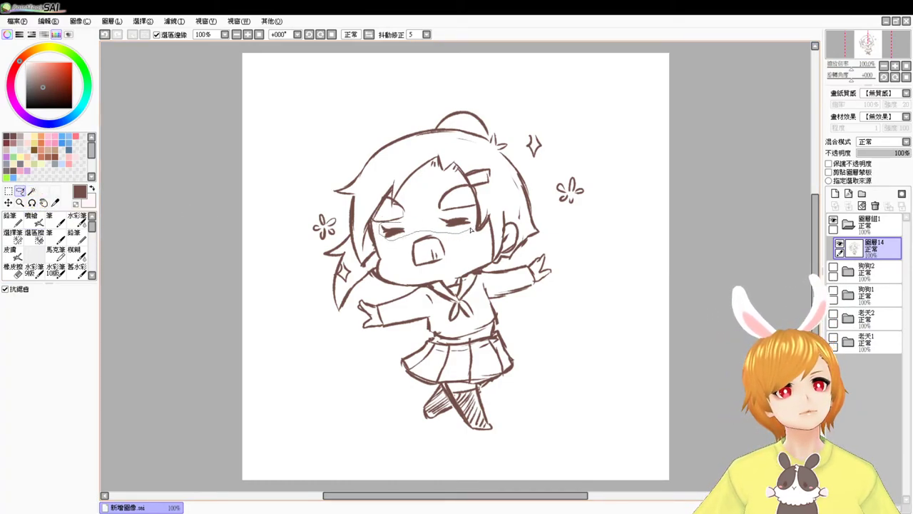
key("ctrl+t")
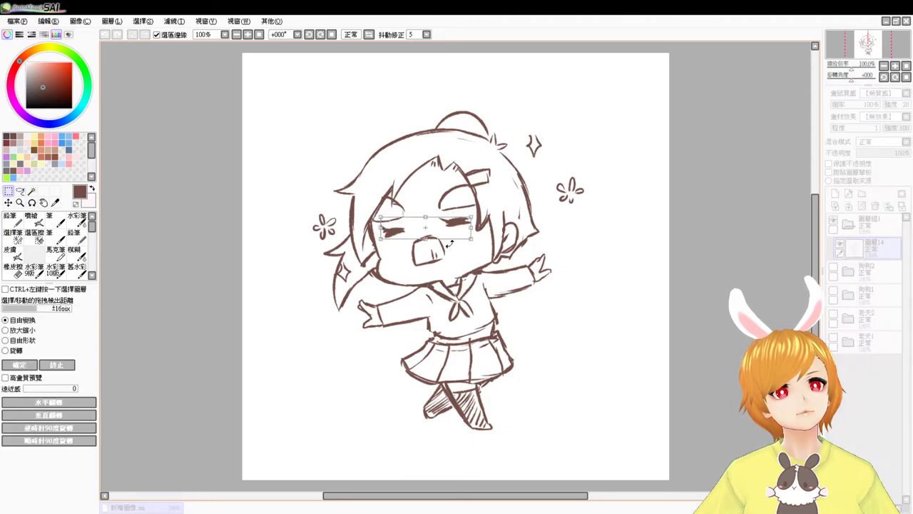
left_click_drag(455, 234, 457, 239)
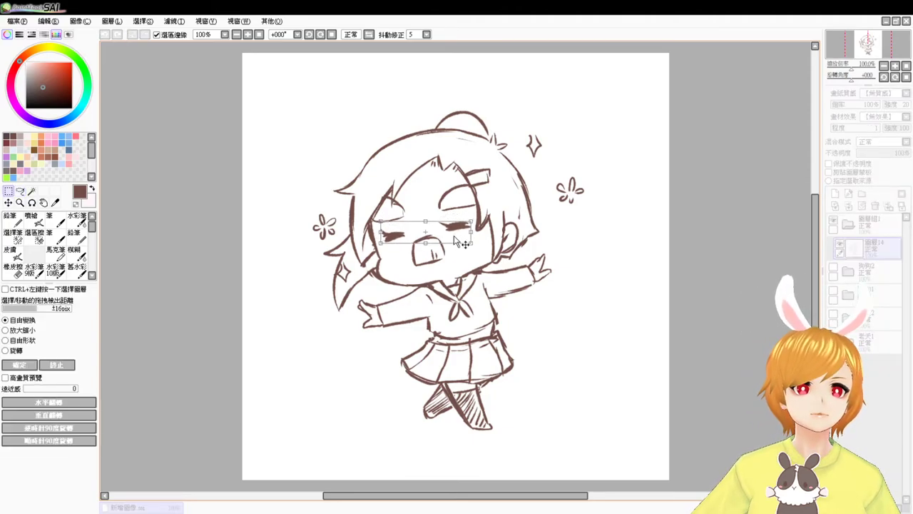
key("Return")
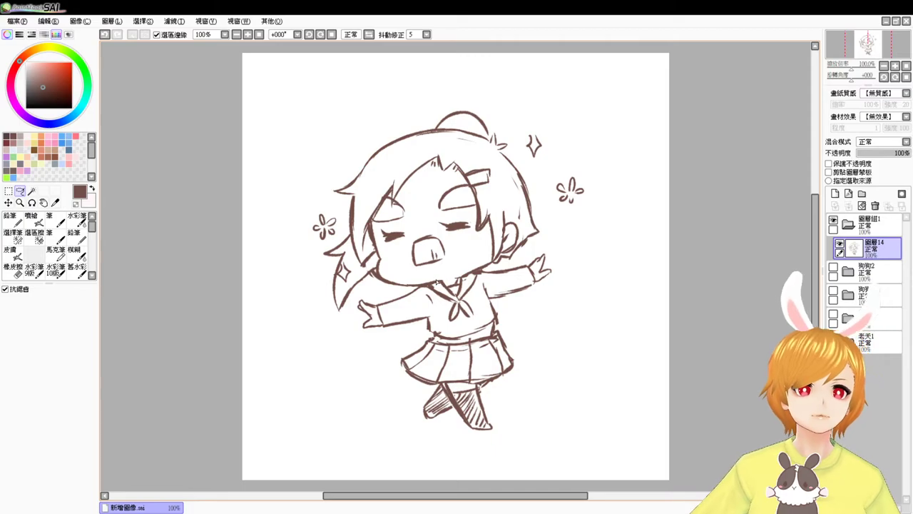
left_click(32, 219)
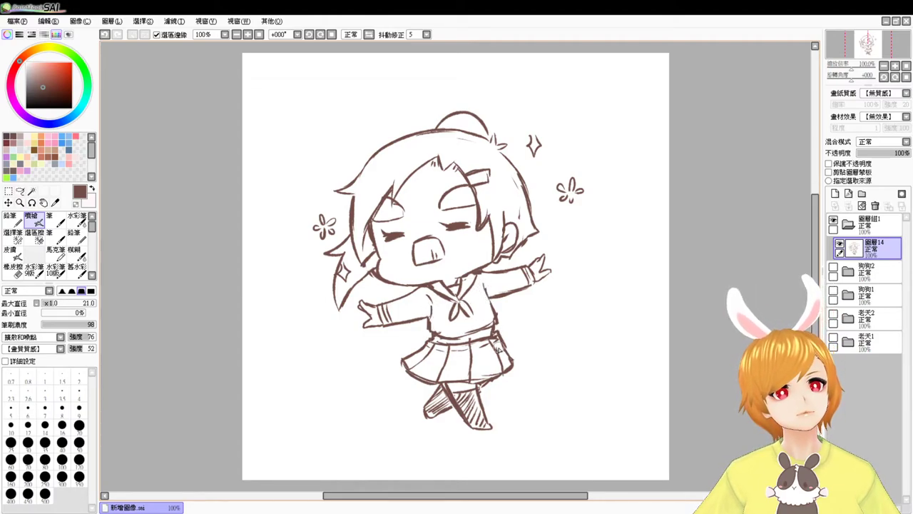
Erase the pointed hair lock and sparkle beside the cheek, along with the rounded bun on top of the head
key("e")
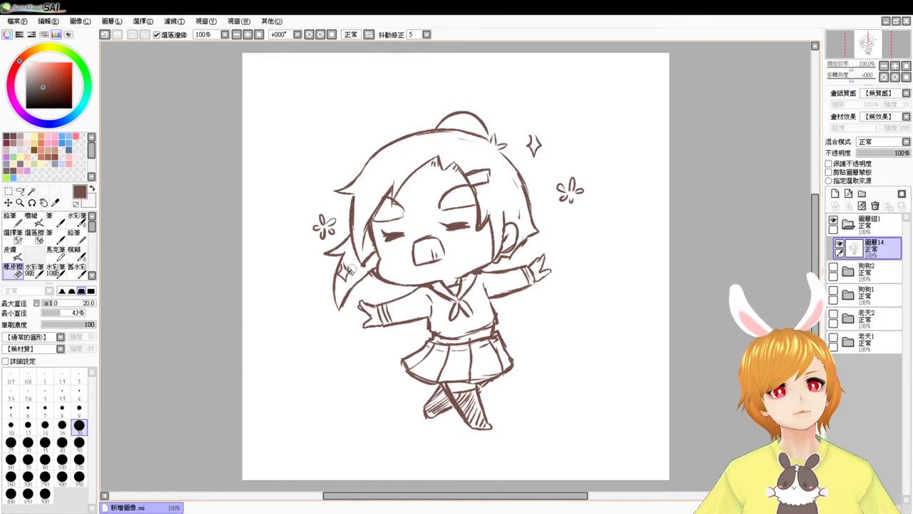
mouse_move(345, 258)
left_mouse_down()
mouse_move(369, 211)
mouse_move(345, 251)
left_mouse_up()
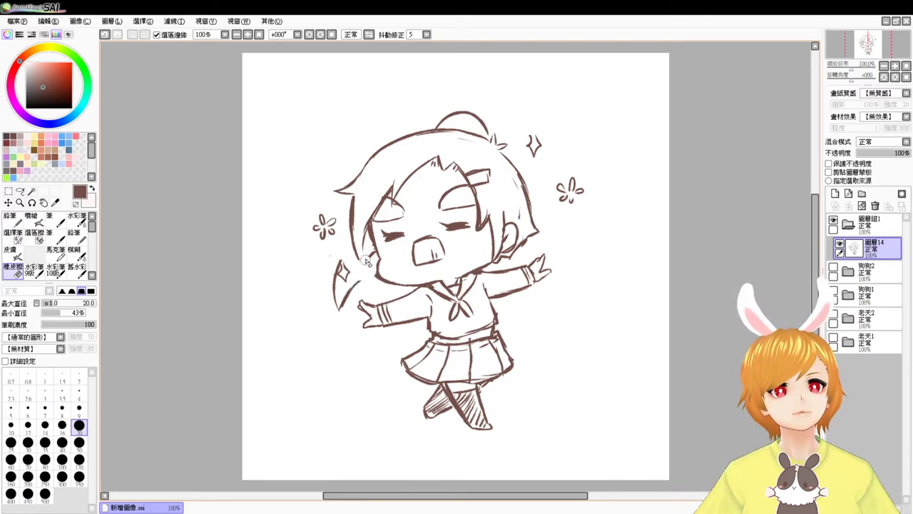
key("v")
key("e")
mouse_move(335, 314)
left_mouse_down()
mouse_move(349, 292)
mouse_move(337, 296)
mouse_move(347, 271)
left_mouse_up()
mouse_move(442, 114)
left_mouse_down()
mouse_move(486, 121)
mouse_move(485, 129)
mouse_move(431, 126)
left_mouse_up()
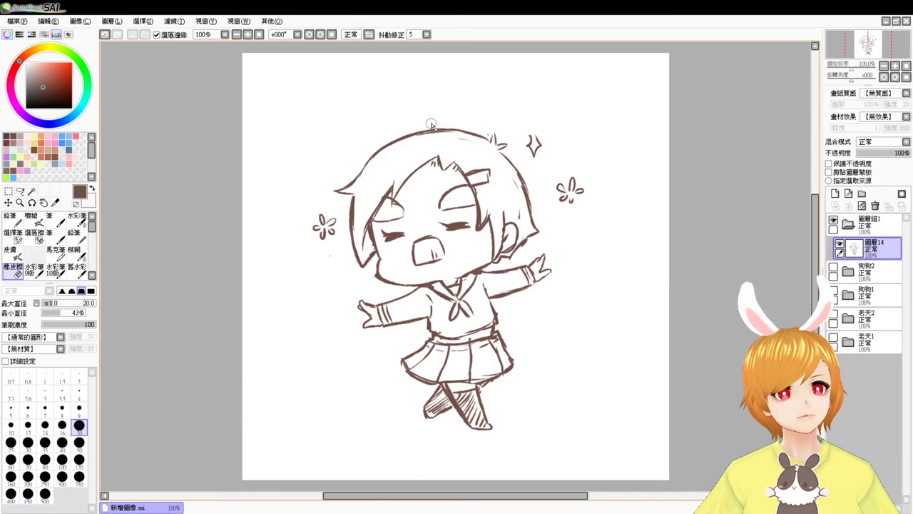
key("v")
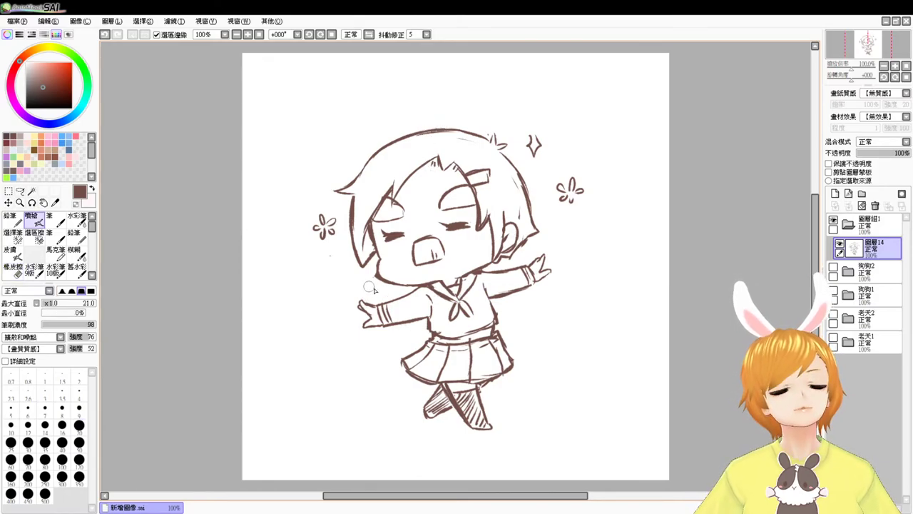
left_click_drag(375, 248, 358, 288)
mouse_move(372, 261)
left_mouse_down()
mouse_move(352, 327)
mouse_move(385, 357)
left_mouse_up()
left_click_drag(517, 296, 519, 326)
key("ctrl+z")
key("ctrl+z")
key("ctrl+z")
key("ctrl+z")
key("ctrl+z")
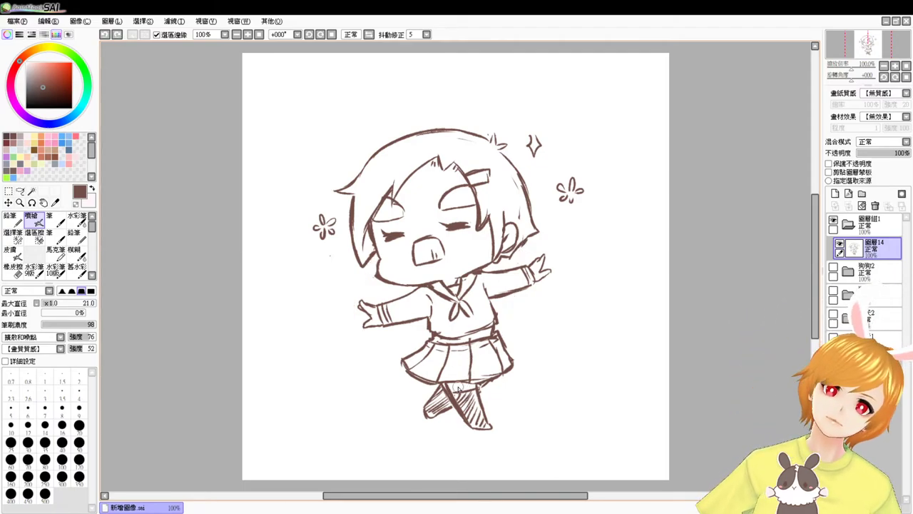
mouse_move(492, 141)
left_mouse_down()
mouse_move(514, 139)
mouse_move(496, 158)
mouse_move(540, 214)
left_mouse_up()
mouse_move(519, 154)
left_mouse_down()
mouse_move(544, 182)
mouse_move(547, 214)
left_mouse_up()
key("ctrl+z")
key("ctrl+z")
key("ctrl+z")
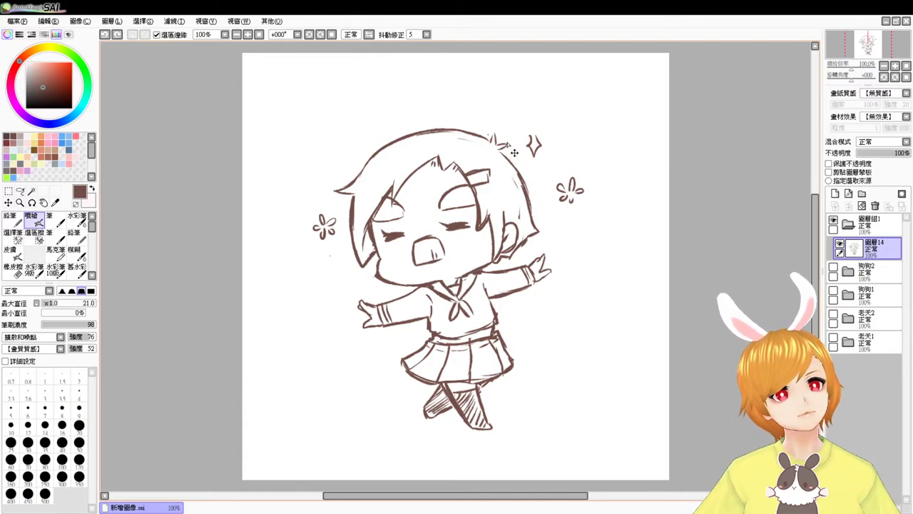
Erase the hair tuft beside the upper sparkle and draw a round side bun there with loose trailing strands
key("e")
mouse_move(497, 146)
left_mouse_down()
mouse_move(513, 136)
mouse_move(520, 162)
mouse_move(501, 156)
left_mouse_up()
key("v")
left_click_drag(497, 137, 546, 206)
left_click_drag(504, 162, 548, 189)
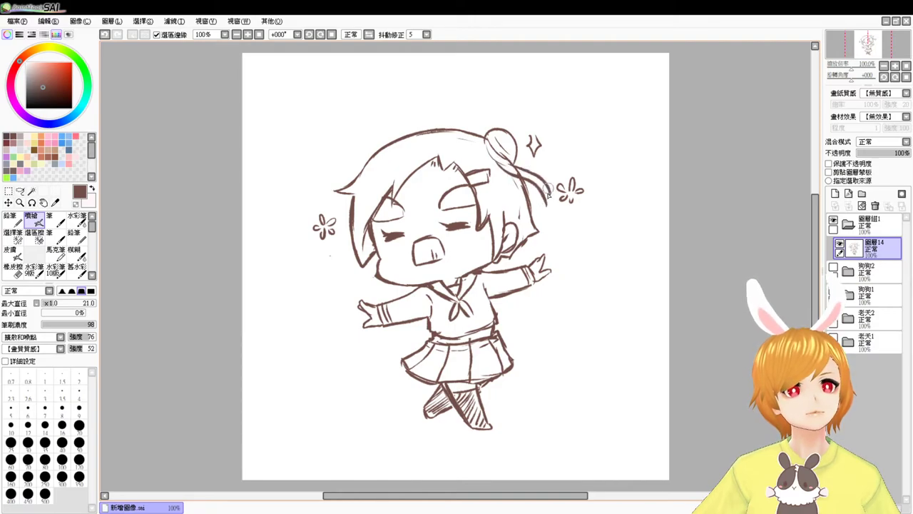
Draw a matching bun with trailing strands on the opposite side of the head, and extend the first bun's strands
mouse_move(359, 174)
left_mouse_down()
mouse_move(383, 145)
mouse_move(366, 161)
left_mouse_up()
mouse_move(514, 161)
left_mouse_down()
mouse_move(549, 166)
mouse_move(516, 166)
left_mouse_up()
key("ctrl+z")
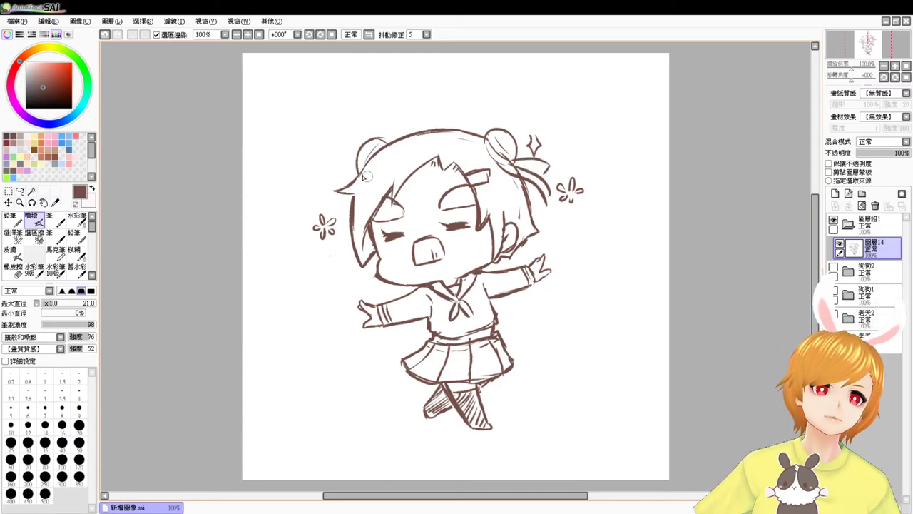
mouse_move(360, 172)
left_mouse_down()
mouse_move(312, 203)
mouse_move(319, 211)
mouse_move(347, 199)
mouse_move(340, 207)
mouse_move(342, 194)
mouse_move(339, 221)
left_mouse_up()
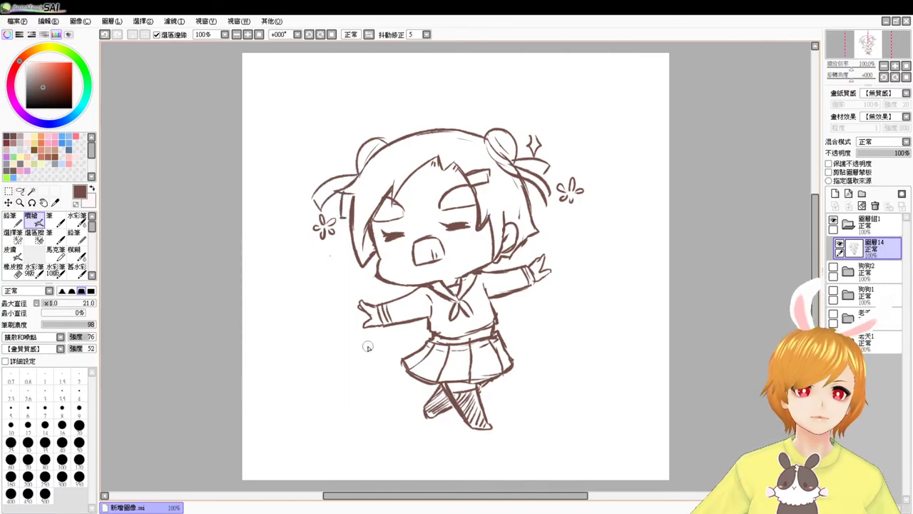
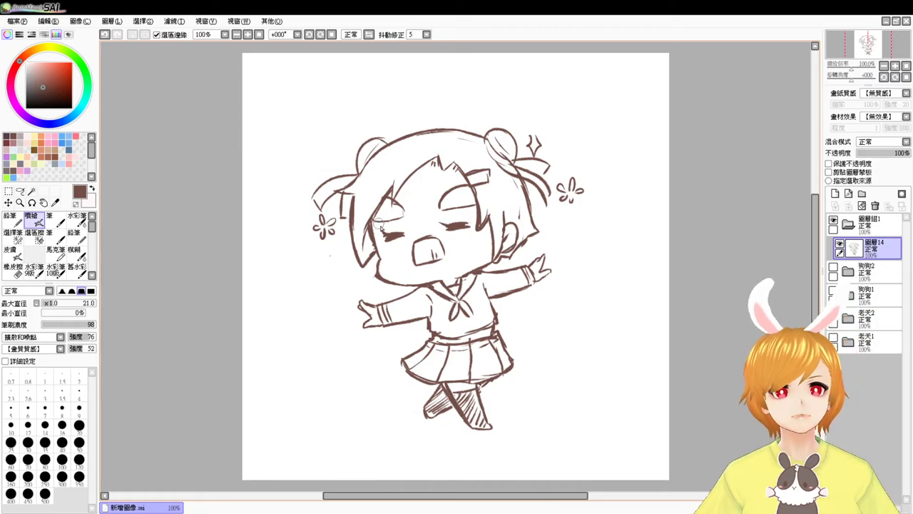
Duplicate layer 圖層14 and hide the copy, 圖層14(2)
scroll(402, 261, "up", 1)
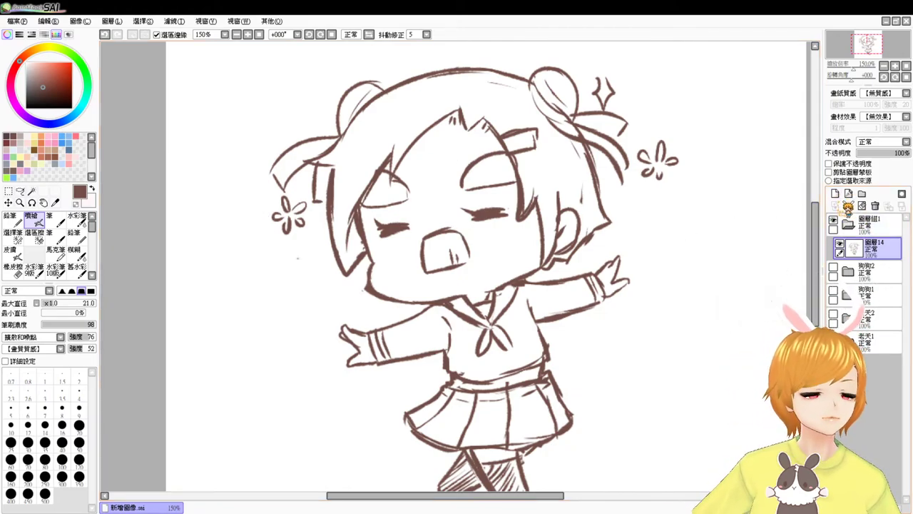
left_click(866, 222)
left_click_drag(866, 223, 836, 194)
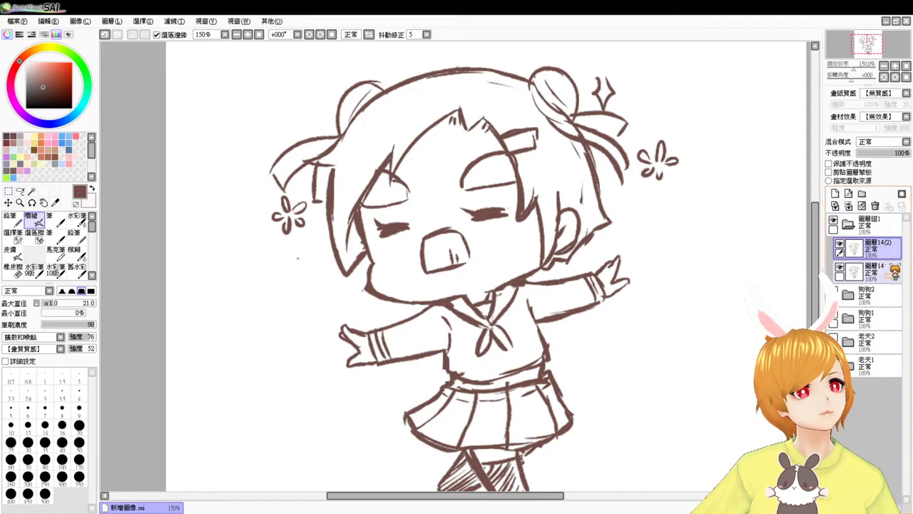
left_click(839, 243)
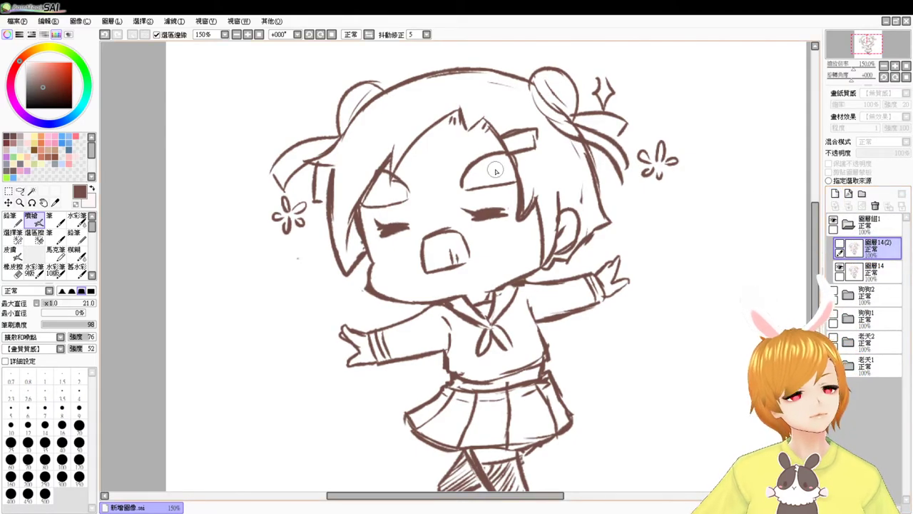
Erase the eyes, eyebrows and mouth from the face on the original layer 圖層14
key("e")
left_click(870, 269)
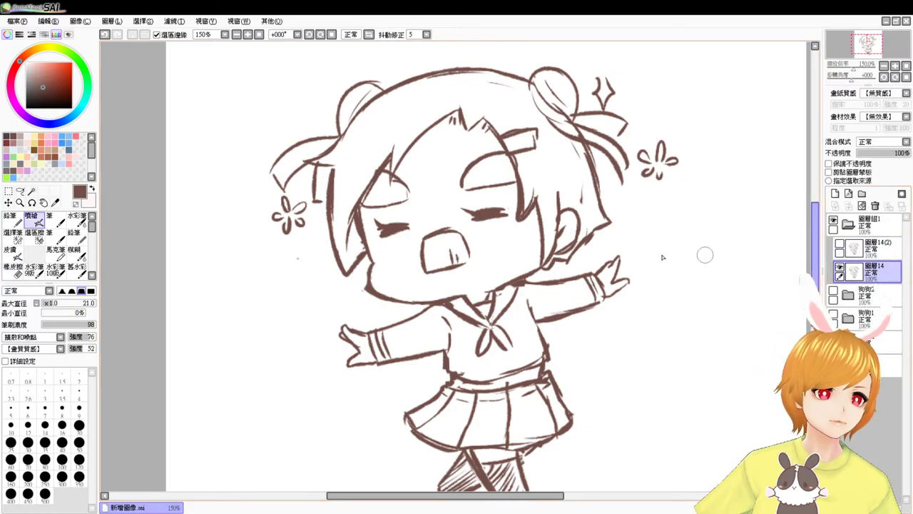
mouse_move(424, 255)
left_mouse_down()
mouse_move(474, 255)
mouse_move(476, 225)
mouse_move(500, 204)
mouse_move(485, 225)
mouse_move(499, 216)
mouse_move(475, 193)
mouse_move(459, 199)
mouse_move(480, 197)
mouse_move(490, 169)
mouse_move(505, 178)
mouse_move(462, 198)
mouse_move(402, 191)
mouse_move(399, 242)
mouse_move(414, 237)
mouse_move(398, 202)
mouse_move(379, 213)
mouse_move(377, 201)
mouse_move(371, 216)
mouse_move(380, 183)
left_mouse_up()
key("b")
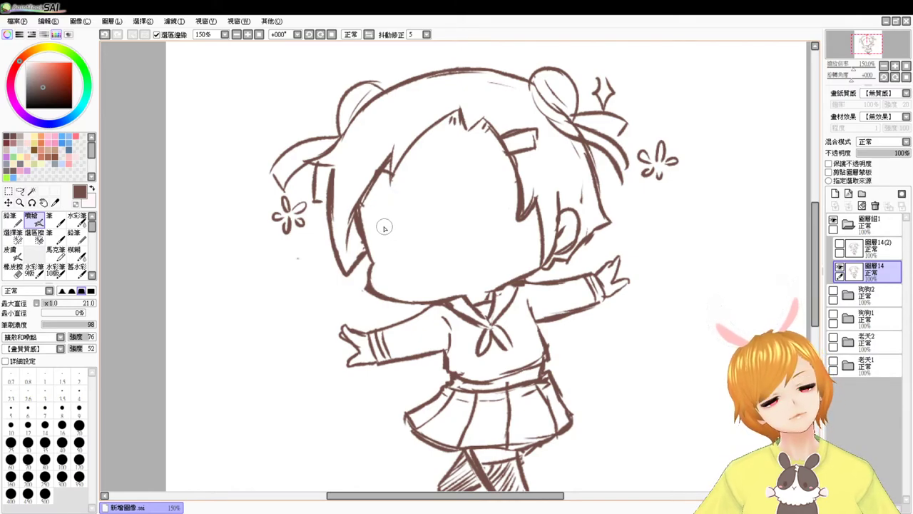
Airbrush a tiny nose mark and a small open, smiling mouth low on the empty face
mouse_move(387, 234)
left_mouse_down()
mouse_move(406, 214)
mouse_move(434, 251)
mouse_move(469, 258)
mouse_move(457, 280)
mouse_move(471, 261)
mouse_move(476, 275)
mouse_move(472, 261)
mouse_move(465, 274)
left_mouse_up()
key("ctrl+z")
key("ctrl+z")
key("ctrl+z")
key("ctrl+z")
key("ctrl+z")
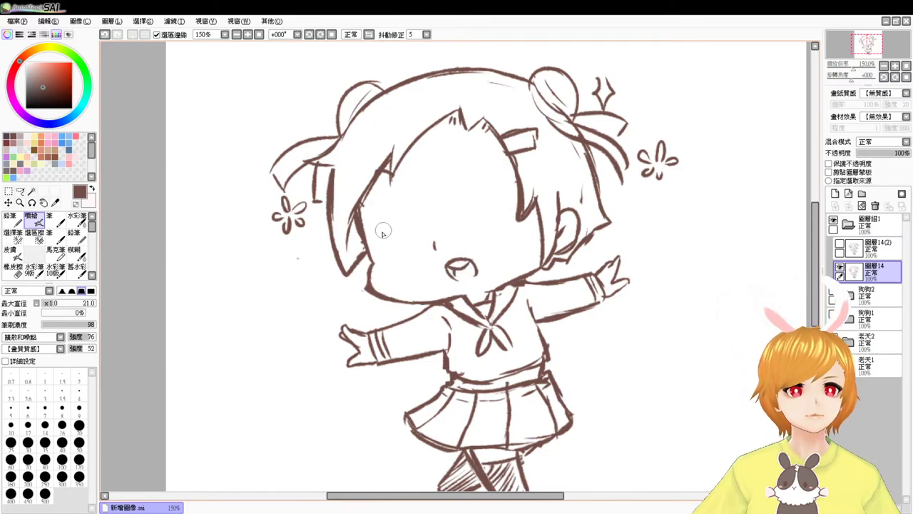
Draw thick arched upper eyelid lines for both eyes
mouse_move(388, 232)
left_mouse_down()
mouse_move(380, 224)
mouse_move(410, 219)
left_mouse_up()
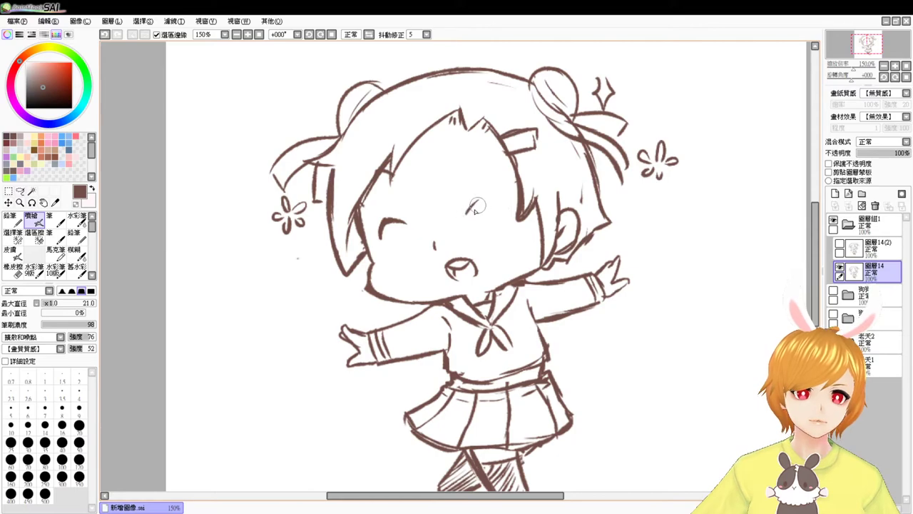
mouse_move(468, 213)
left_mouse_down()
mouse_move(490, 194)
mouse_move(475, 206)
mouse_move(513, 206)
mouse_move(468, 207)
mouse_move(497, 194)
mouse_move(481, 204)
mouse_move(512, 207)
left_mouse_up()
key("ctrl+z")
key("ctrl+z")
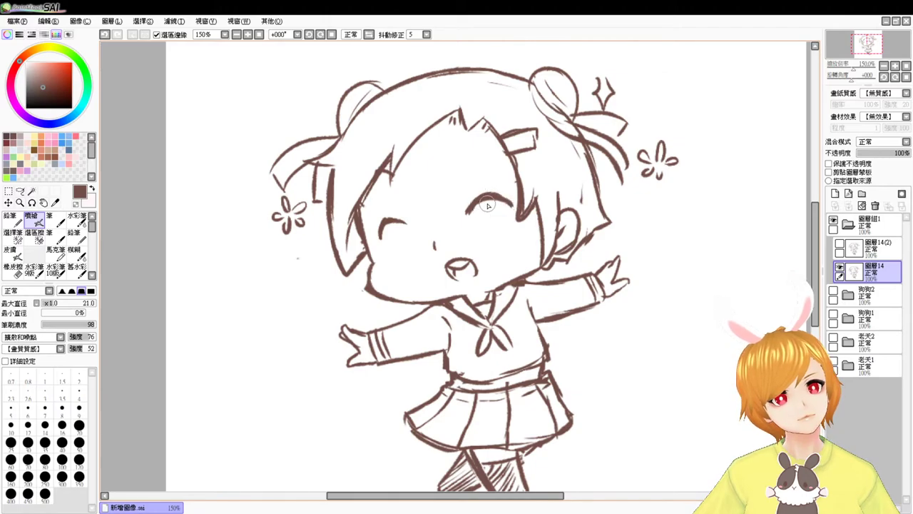
Outline the irises beneath both upper eyelids
mouse_move(380, 236)
left_mouse_down()
mouse_move(406, 224)
mouse_move(401, 249)
mouse_move(414, 234)
mouse_move(411, 247)
left_mouse_up()
key("ctrl+z")
key("ctrl+z")
key("ctrl+z")
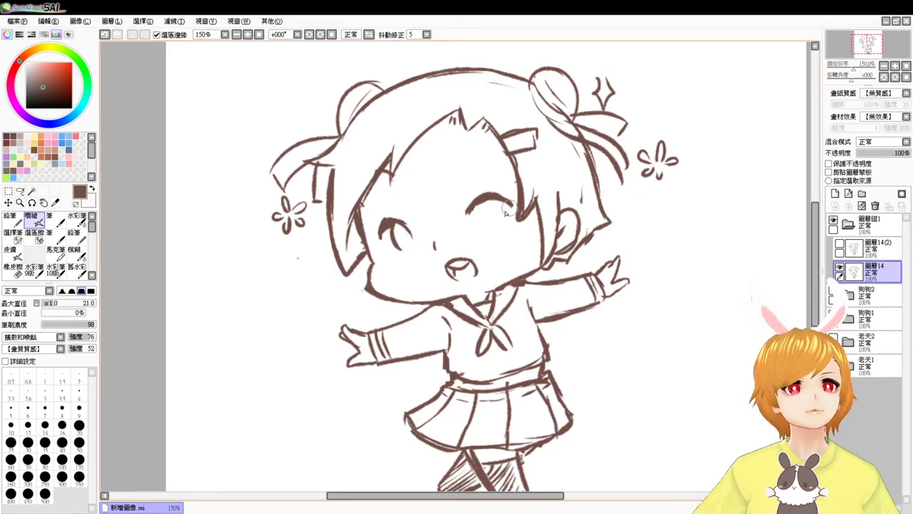
mouse_move(487, 202)
left_mouse_down()
mouse_move(495, 227)
mouse_move(512, 222)
left_mouse_up()
key("ctrl+z")
Draw thin eyebrows above both eyes and add small lash flicks to the upper eyelids
left_click_drag(470, 195, 508, 174)
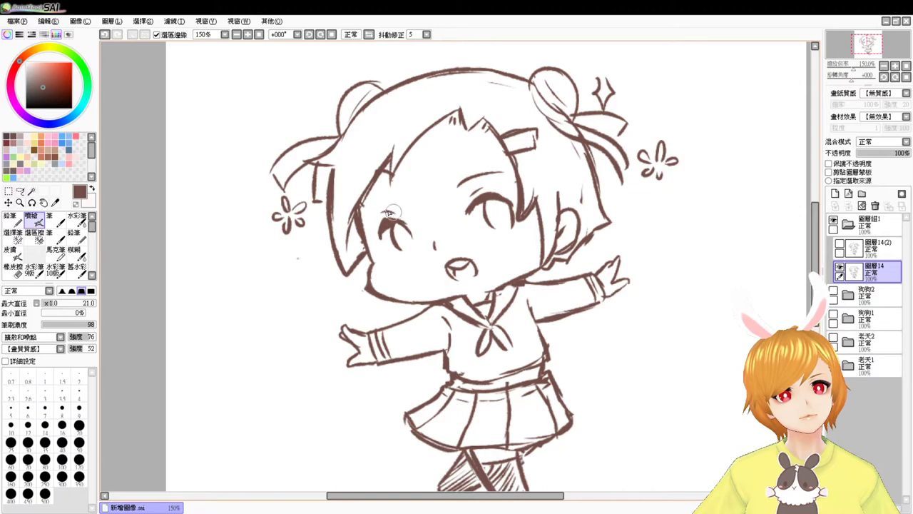
left_click_drag(365, 206, 395, 198)
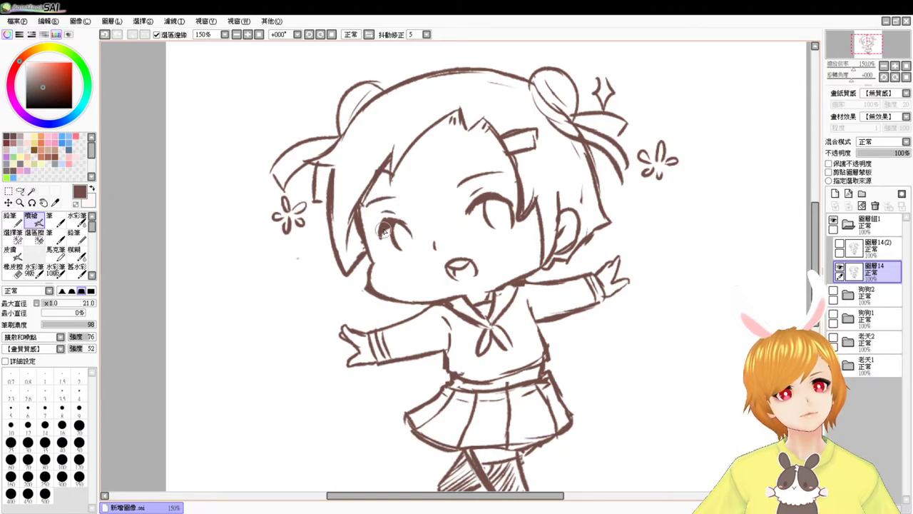
key("ctrl+z")
left_click_drag(476, 204, 456, 207)
key("ctrl+z")
key("ctrl+z")
Fill in the pupils of both eyes and add short lower eyelid lines beneath the irises
mouse_move(388, 222)
left_mouse_down()
mouse_move(370, 227)
mouse_move(401, 234)
left_mouse_up()
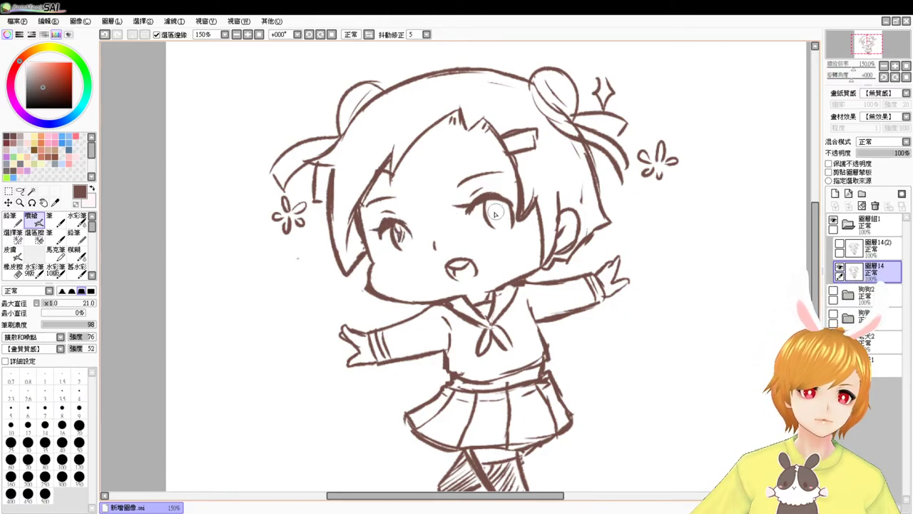
left_click_drag(490, 205, 497, 213)
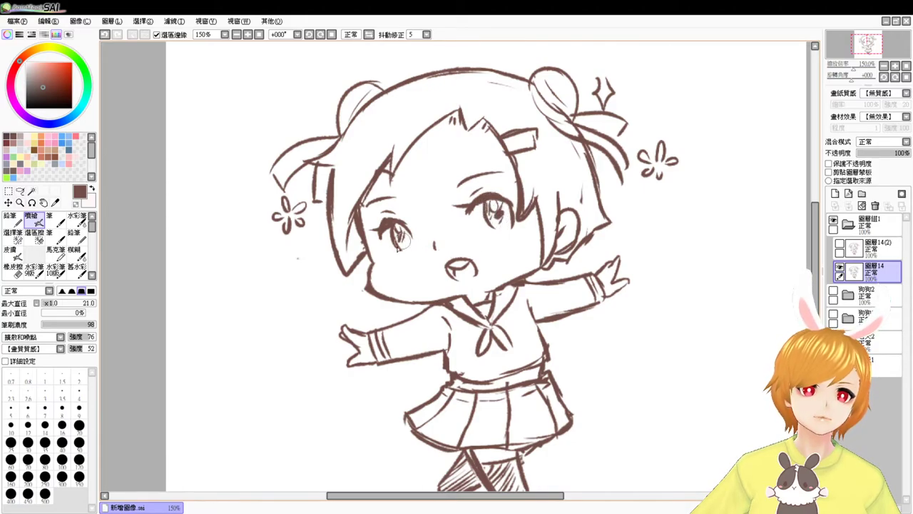
left_click_drag(390, 248, 389, 252)
left_click_drag(529, 220, 528, 224)
key("ctrl+z")
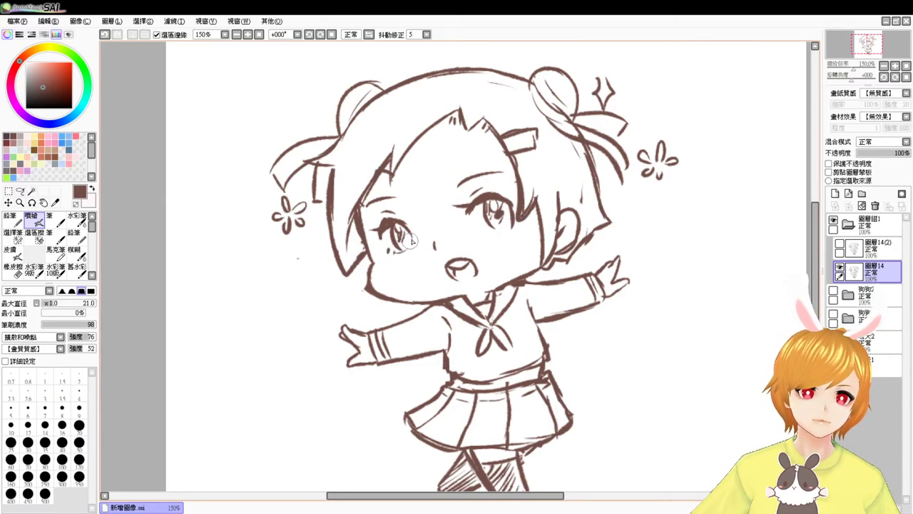
left_click_drag(490, 232, 523, 213)
key("ctrl+z")
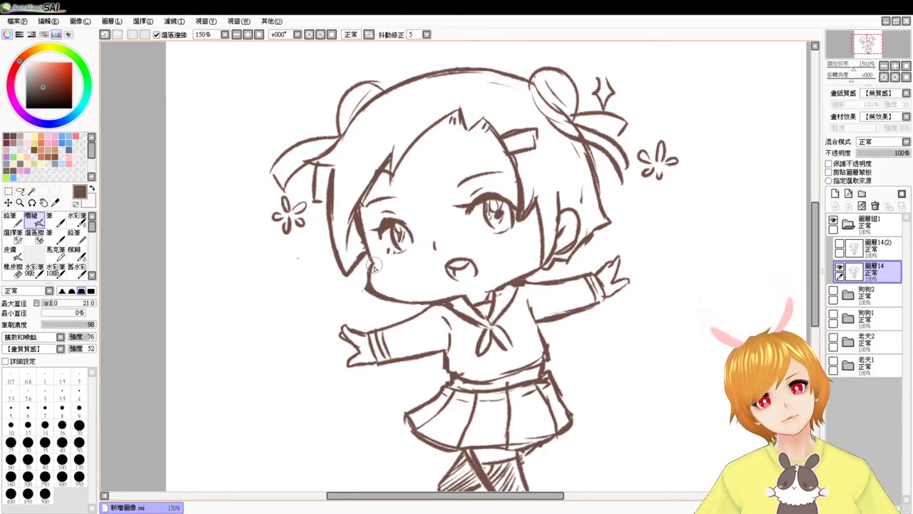
Draw oval blush marks with short hatch lines on both cheeks
left_click_drag(380, 271, 377, 281)
left_click_drag(386, 272, 373, 283)
left_click_drag(516, 241, 536, 232)
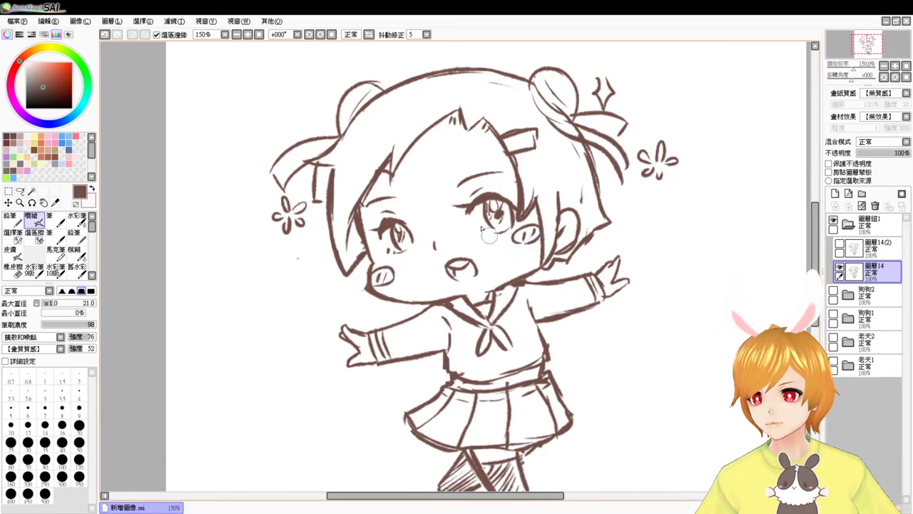
Compare the old face on 圖層14(2) with the new face on 圖層14 at full-figure view
key("Home")
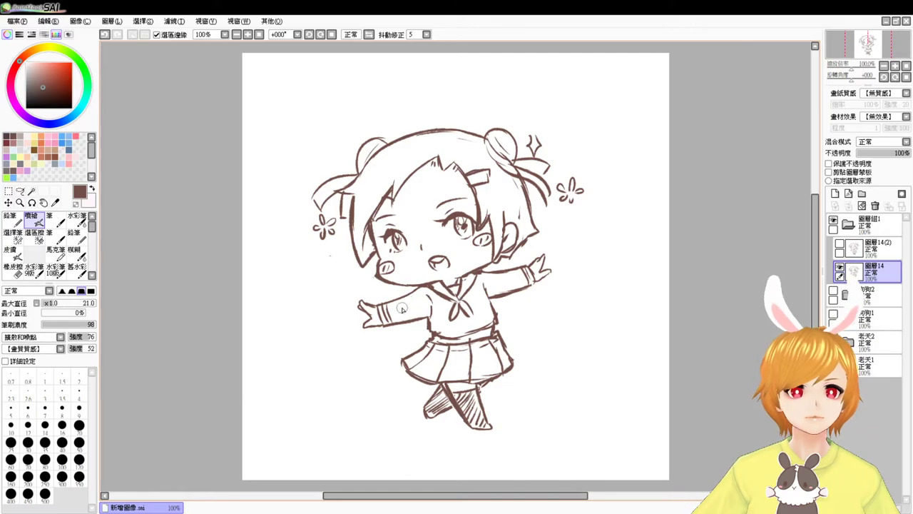
left_click(839, 244)
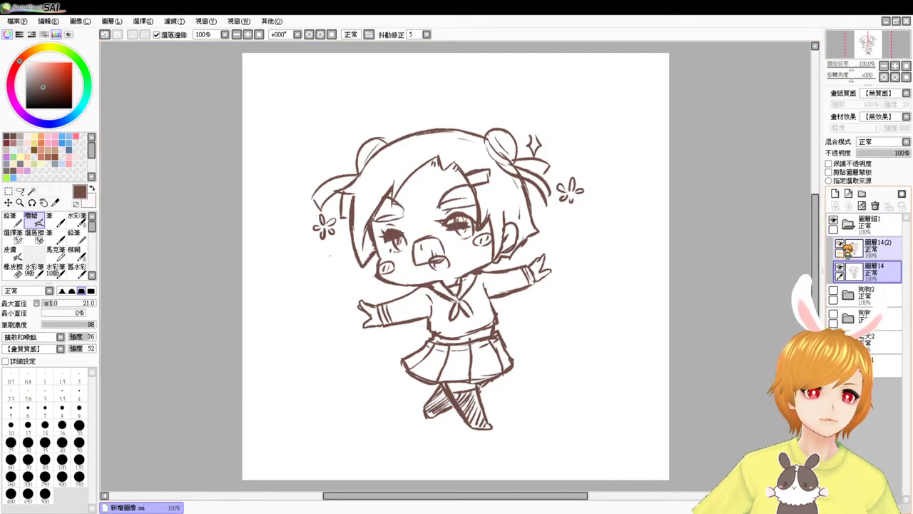
left_click(839, 267)
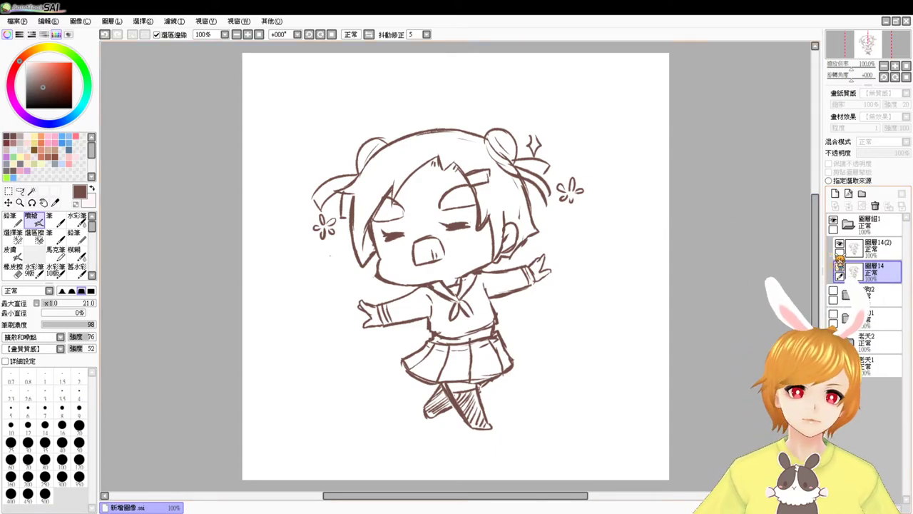
left_click(840, 243)
left_click(840, 267)
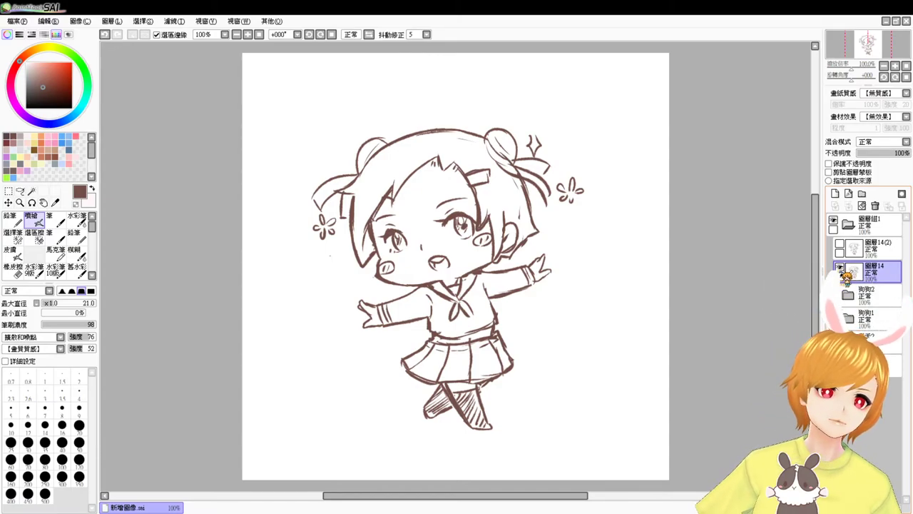
Darken the upper irises and pupils of both eyes, and erase a round highlight in each one
key("ctrl+plus")
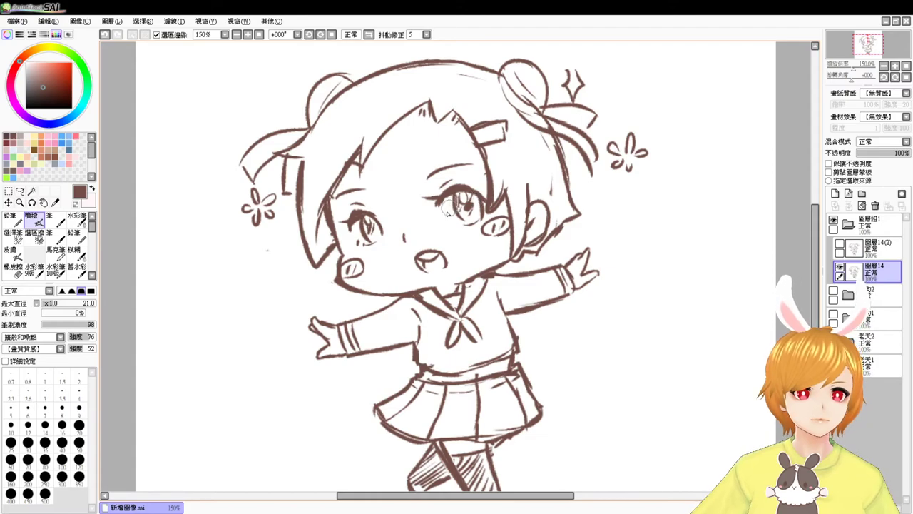
mouse_move(441, 203)
left_mouse_down()
mouse_move(468, 193)
mouse_move(446, 196)
mouse_move(484, 201)
left_mouse_up()
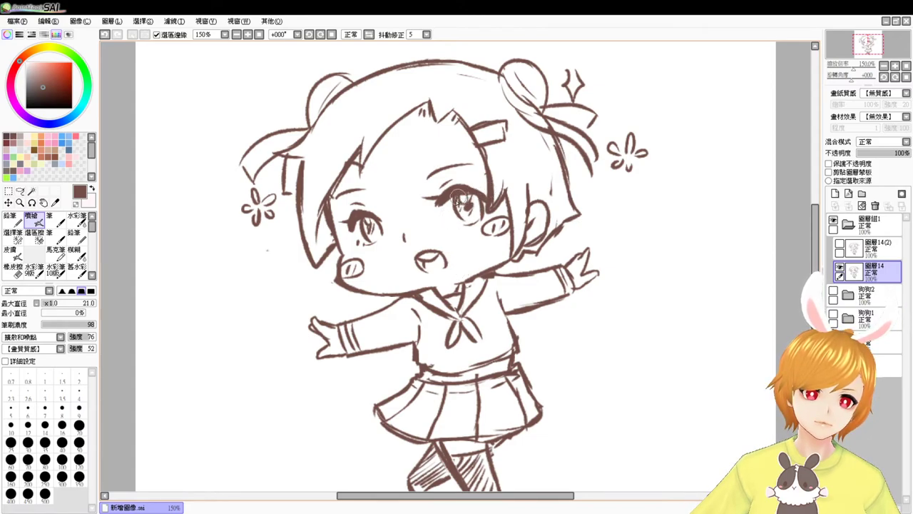
left_click_drag(460, 208, 474, 204)
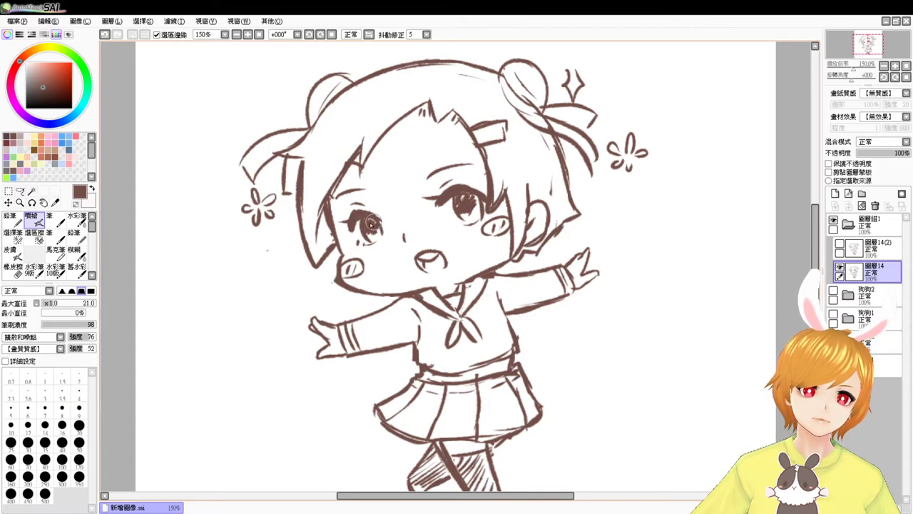
key("e")
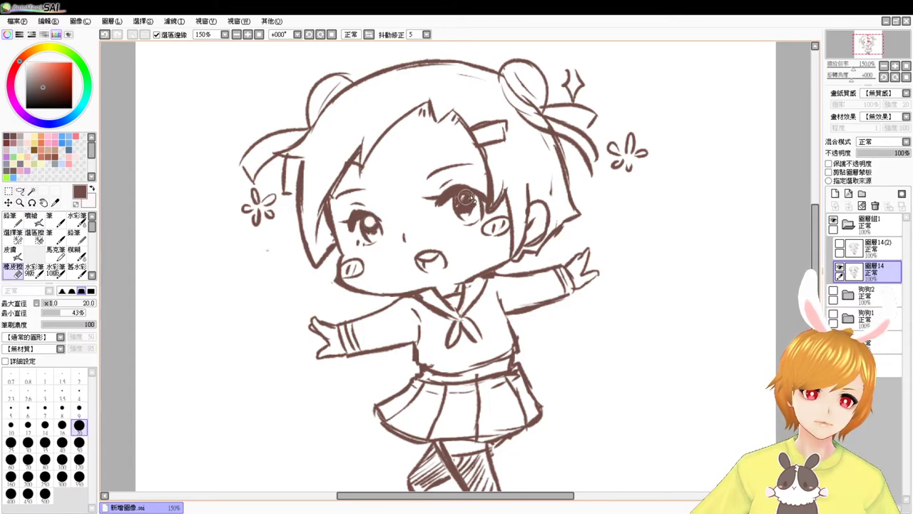
key("v")
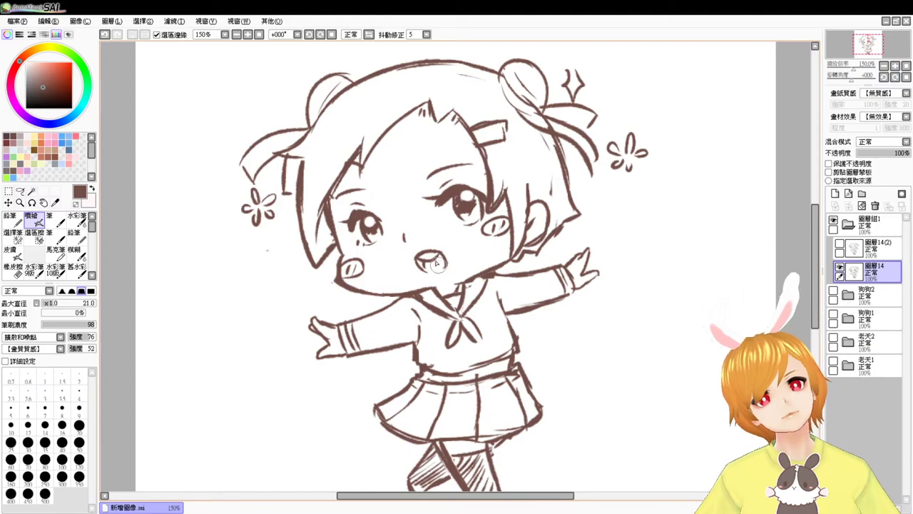
Erase the small nose mark and the open mouth from the new face
key("e")
key("v")
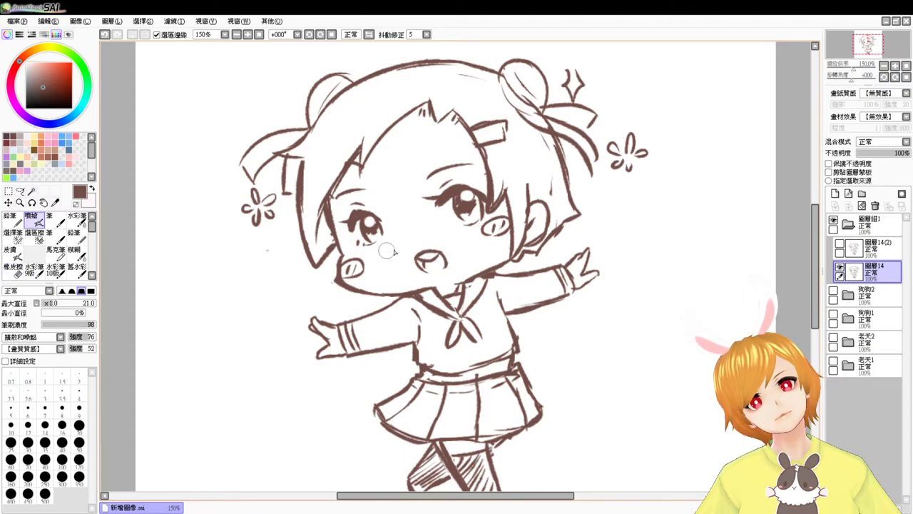
key("e")
mouse_move(431, 259)
left_mouse_down()
mouse_move(420, 257)
mouse_move(442, 262)
left_mouse_up()
key("v")
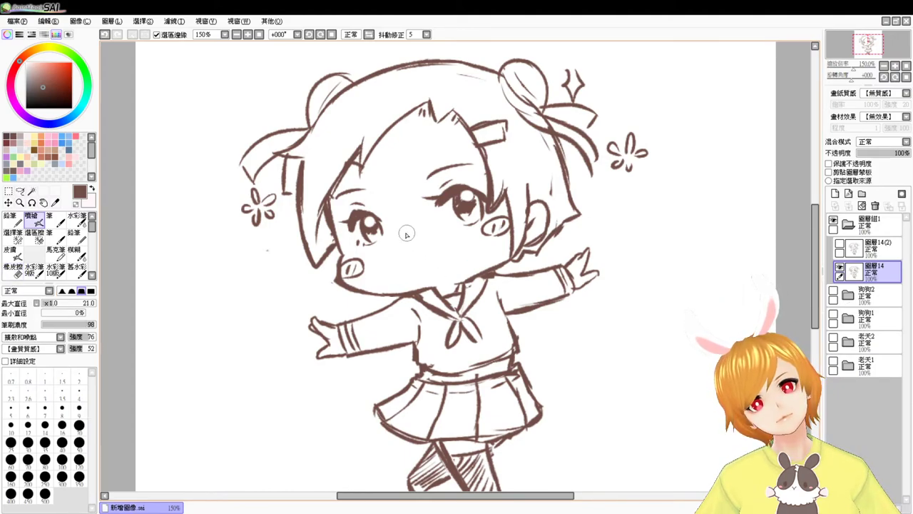
Try a tall, narrow open mouth with a pointed cat-like upper lip and an inner line
mouse_move(398, 225)
left_mouse_down()
mouse_move(414, 223)
mouse_move(428, 254)
mouse_move(418, 269)
left_mouse_up()
mouse_move(401, 236)
left_mouse_down()
mouse_move(422, 229)
mouse_move(412, 262)
left_mouse_up()
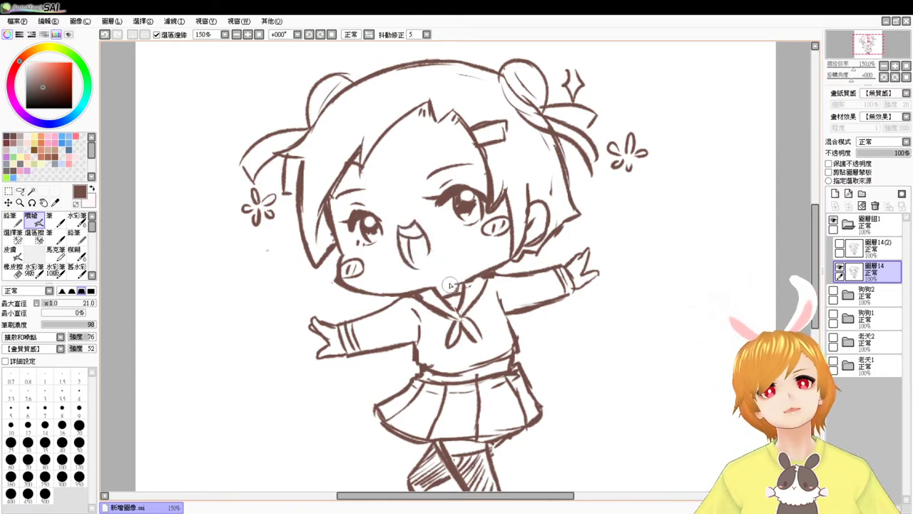
key("ctrl+z")
key("ctrl+z")
key("ctrl+z")
key("ctrl+z")
key("ctrl+z")
key("ctrl+z")
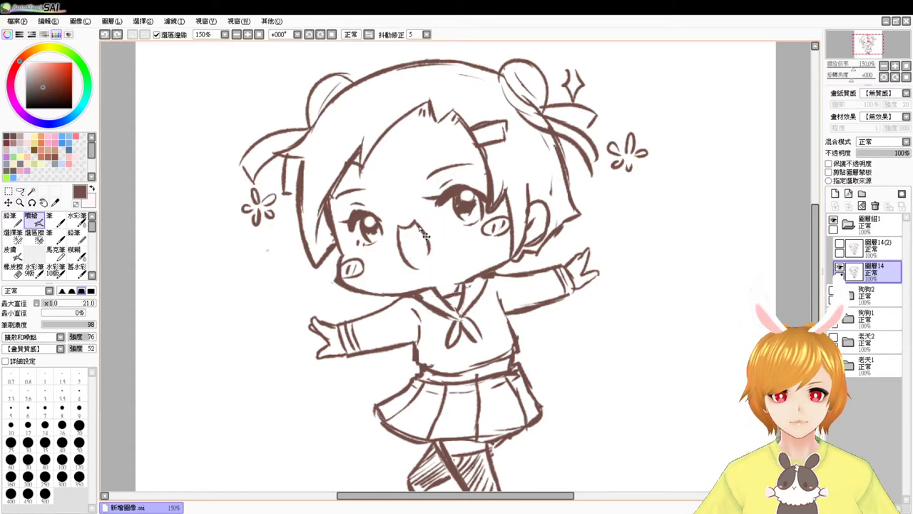
Try a large, wide-open laughing mouth with an upper teeth line, and undo its strokes
mouse_move(392, 219)
left_mouse_down()
mouse_move(420, 208)
mouse_move(432, 268)
left_mouse_up()
left_click_drag(420, 208, 439, 263)
left_click_drag(393, 221, 431, 229)
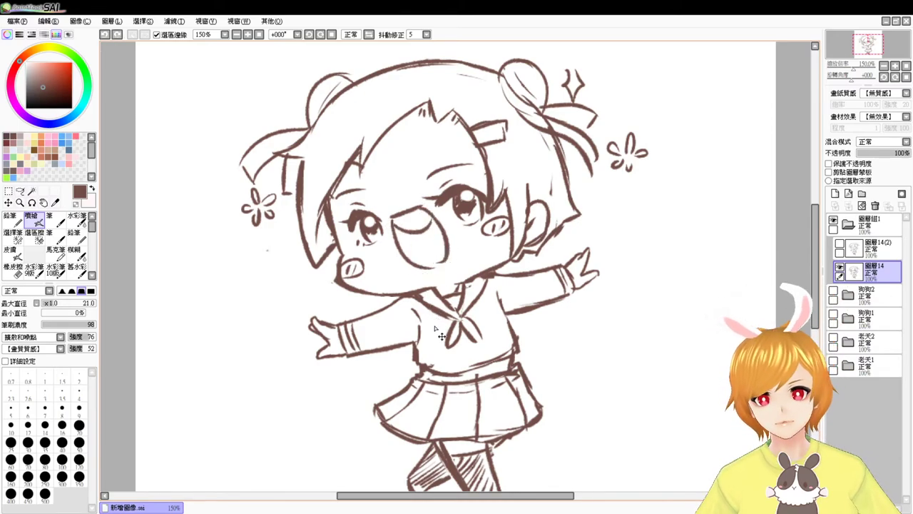
key("ctrl+z")
key("ctrl+z")
key("ctrl+z")
key("ctrl+z")
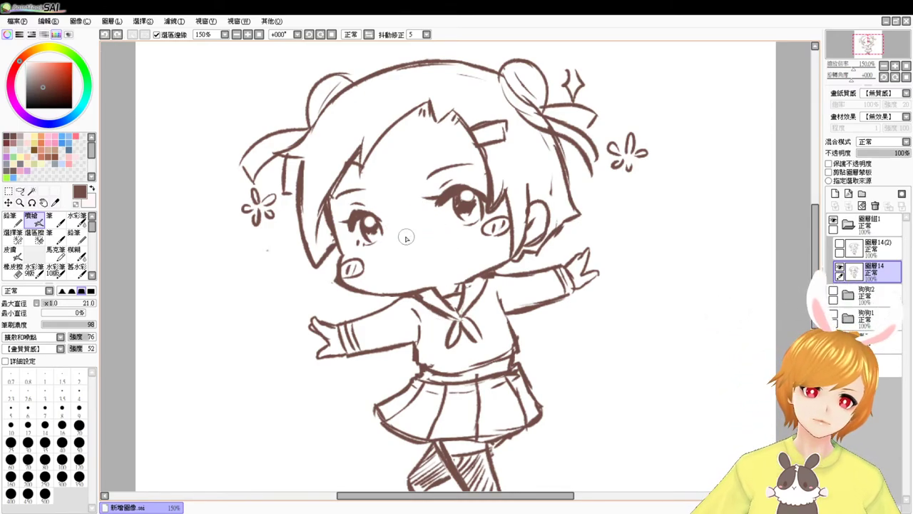
Try several small curved smiles, including one with the tongue sticking out at the corner
left_click_drag(401, 252, 432, 256)
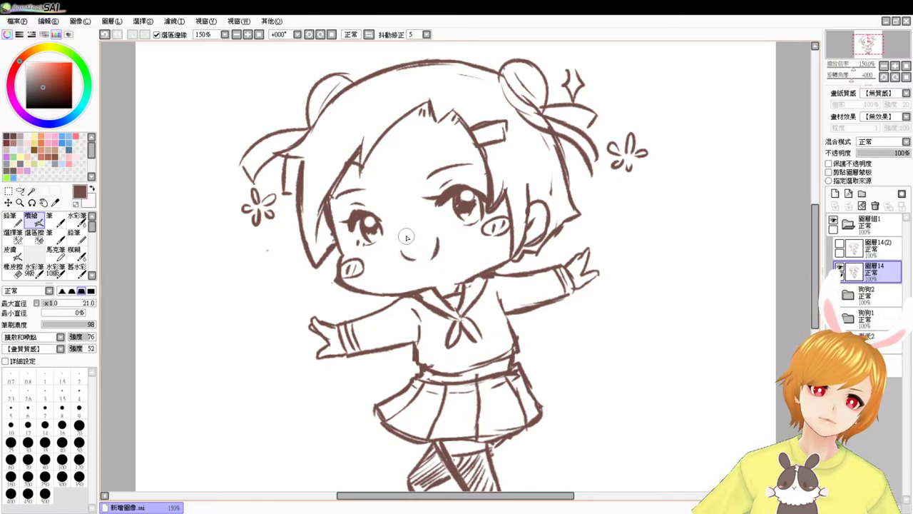
key("ctrl+z")
key("ctrl+z")
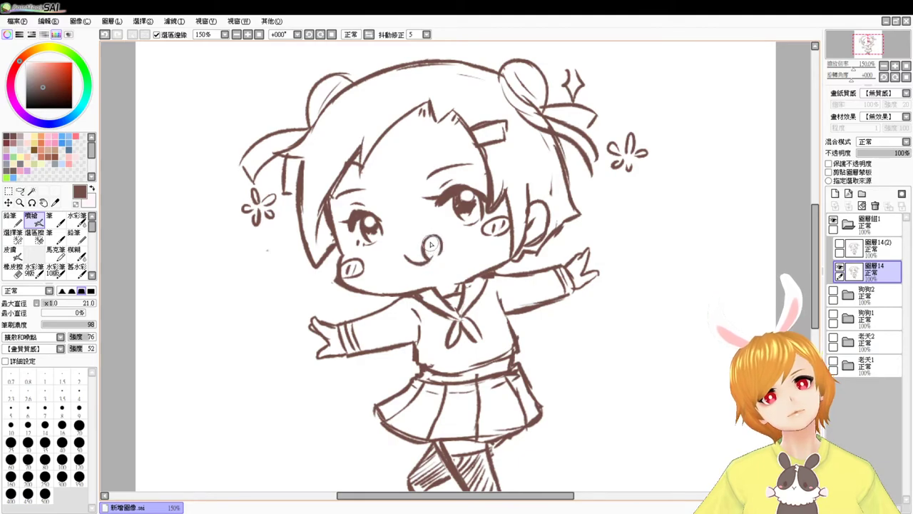
key("ctrl+z")
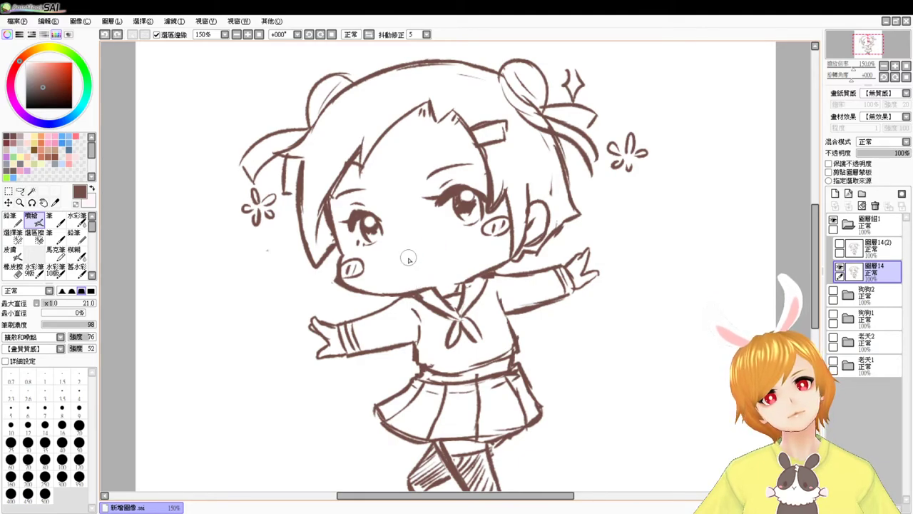
key("ctrl+z")
mouse_move(438, 253)
left_mouse_down()
mouse_move(409, 244)
mouse_move(435, 259)
left_mouse_up()
key("ctrl+z")
key("ctrl+z")
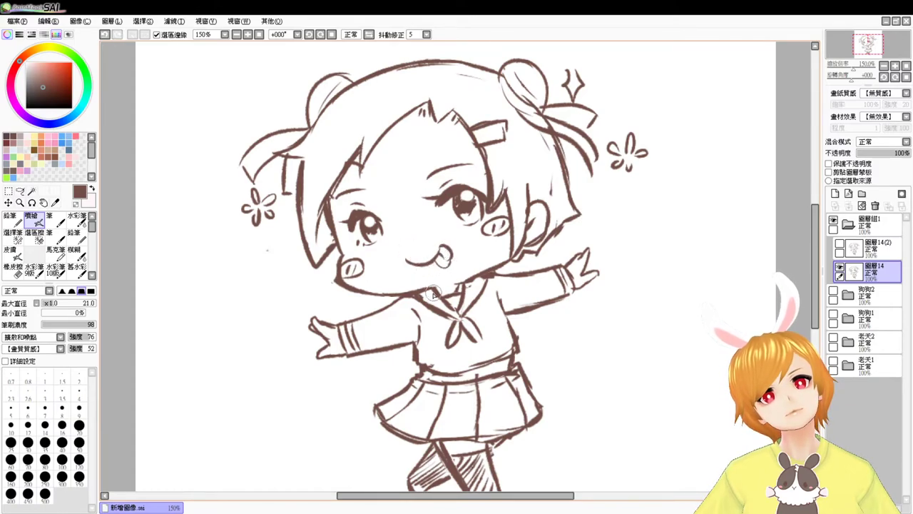
Undo the tongue-out smile and draw a small, simple smile with a tiny nose mark above it
key("ctrl+z")
key("ctrl+z")
key("ctrl+z")
mouse_move(405, 254)
left_mouse_down()
mouse_move(435, 249)
mouse_move(419, 267)
left_mouse_up()
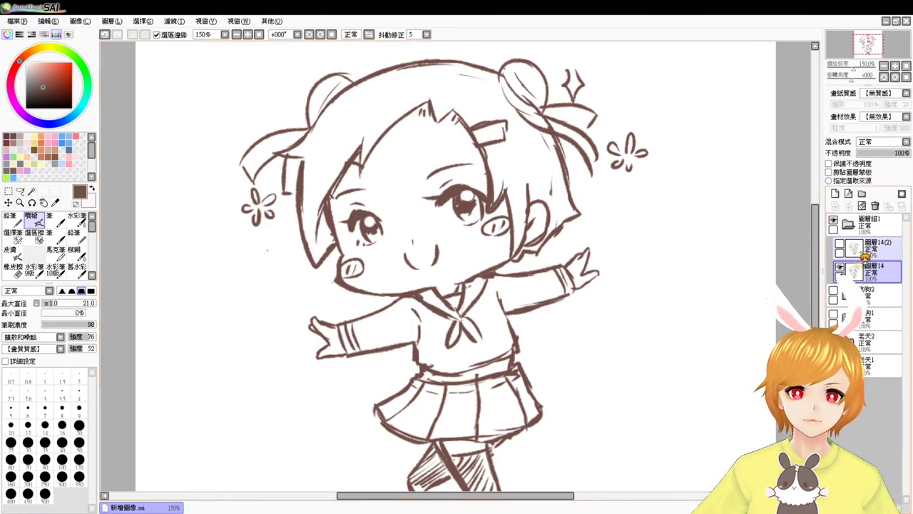
Hide 圖層14 with the new face and show 圖層14(2) with the old face instead
left_click(840, 268)
left_click(839, 243)
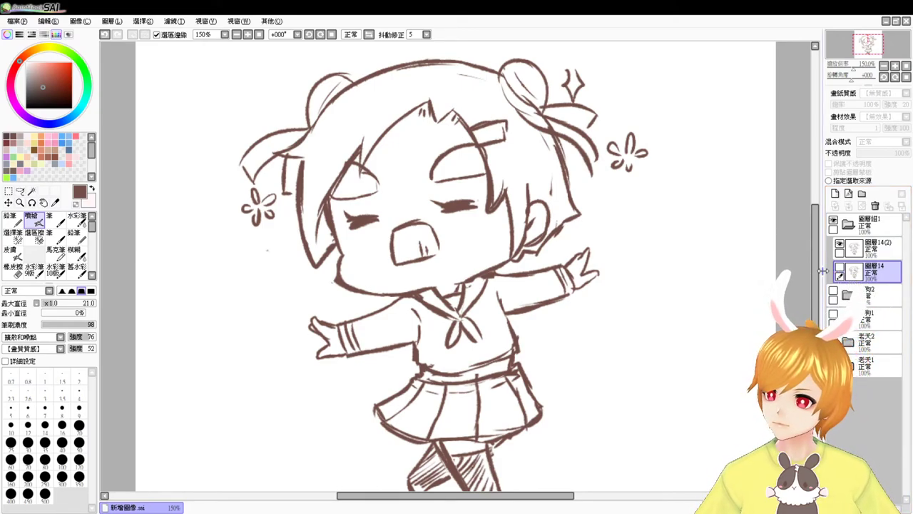
left_click(863, 247)
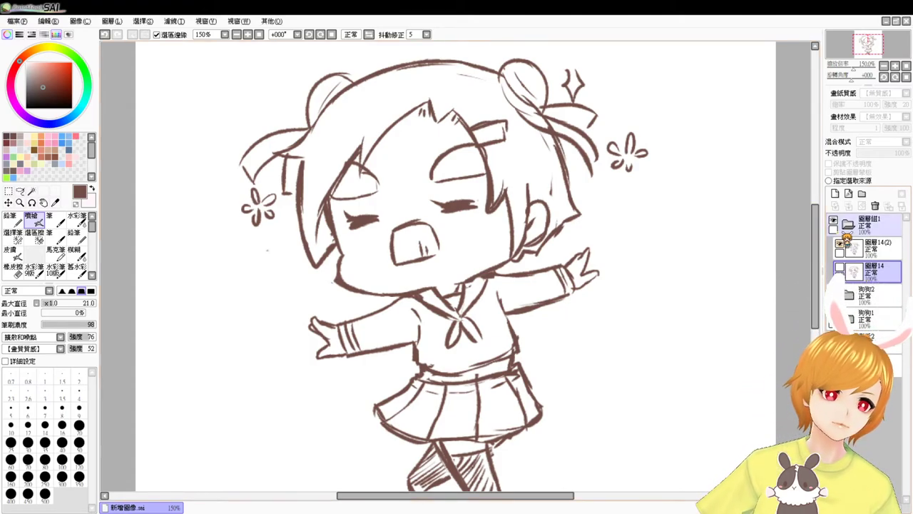
Add an empty layer above 圖層14(2) and reduce the opacity of 圖層14(2) to 29%
left_click(835, 193)
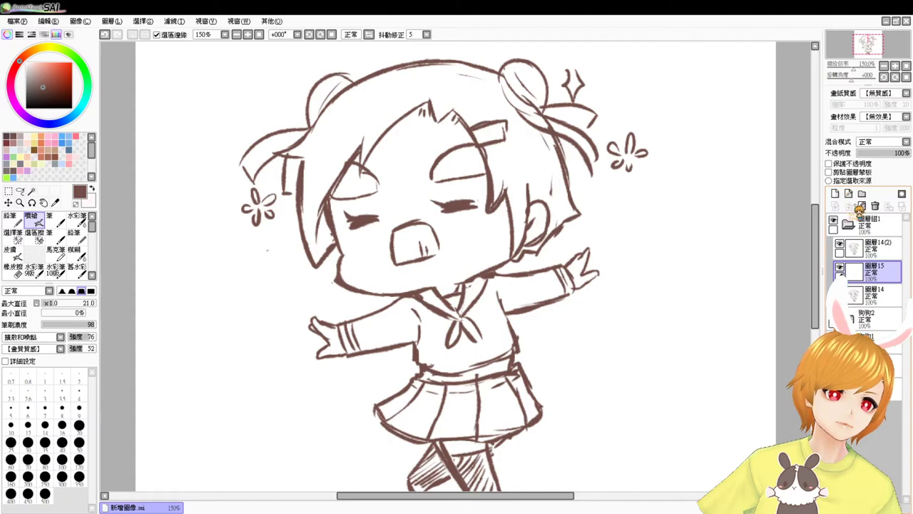
left_click(888, 269)
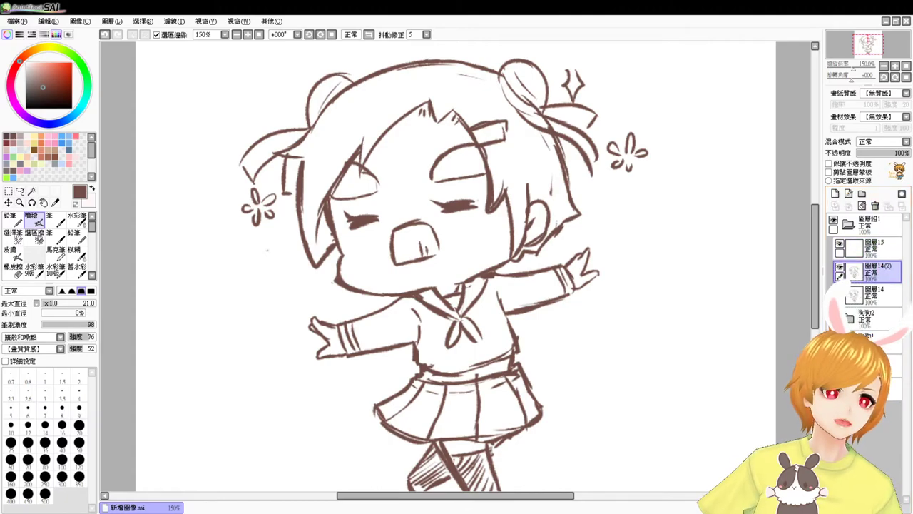
left_click_drag(901, 156, 877, 158)
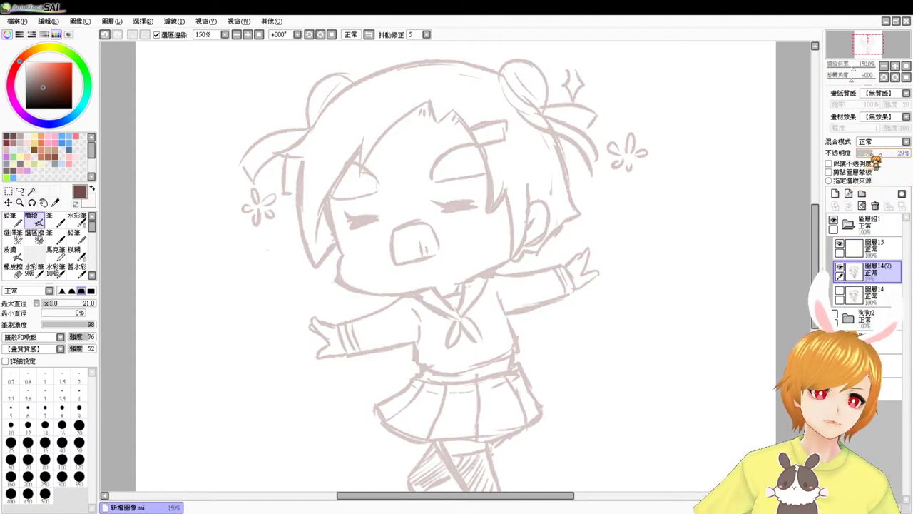
key("Page_Up")
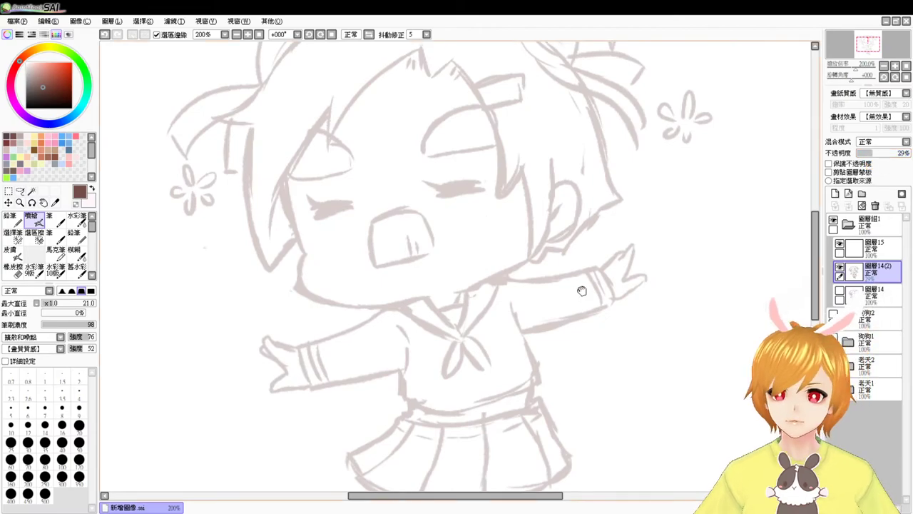
Lower the opacity of the sketch layer 圖層14(2) to 16% and select the empty layer 圖層15 for line art
left_click_drag(583, 286, 604, 387)
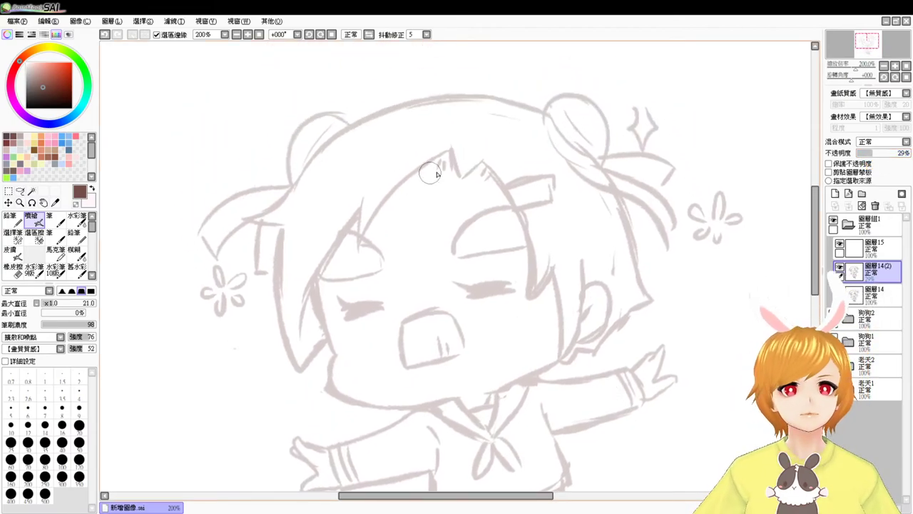
key("ctrl+z")
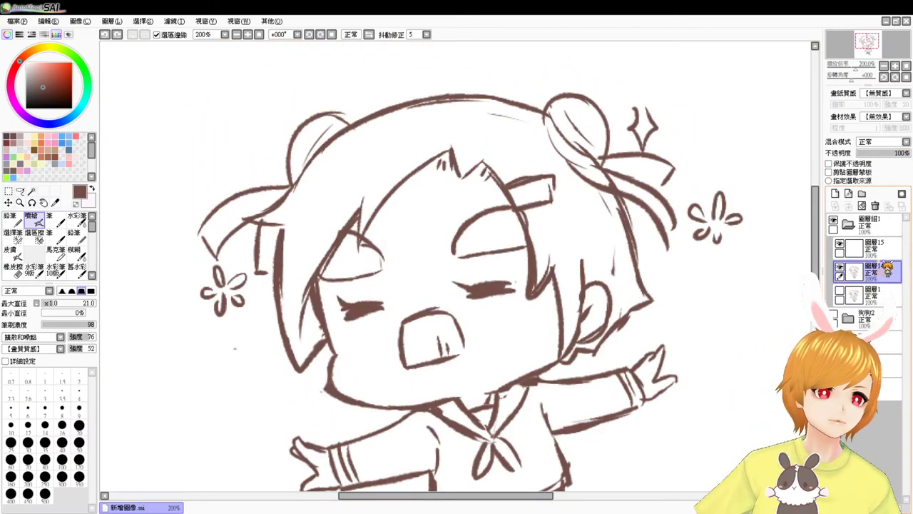
left_click_drag(900, 154, 873, 155)
left_click(874, 245)
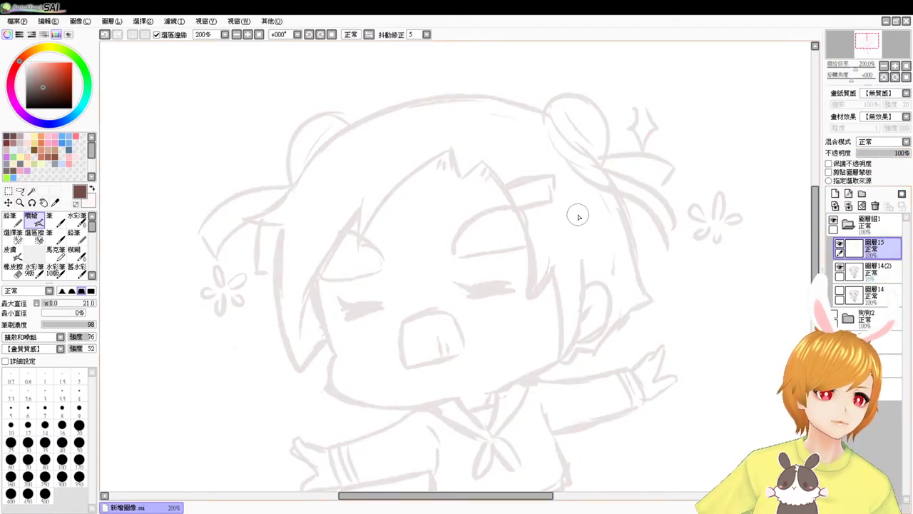
mouse_move(456, 152)
left_mouse_down()
mouse_move(427, 167)
mouse_move(356, 258)
left_mouse_up()
key("ctrl+z")
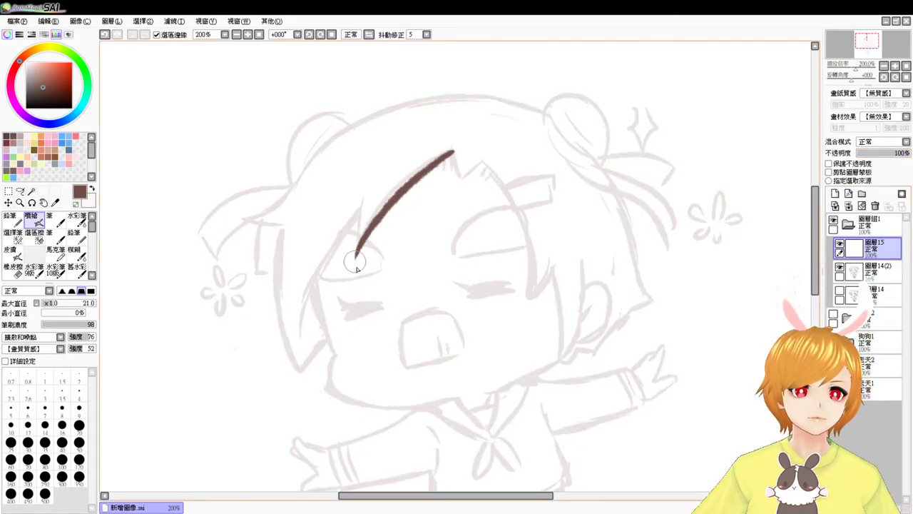
key("ctrl+z")
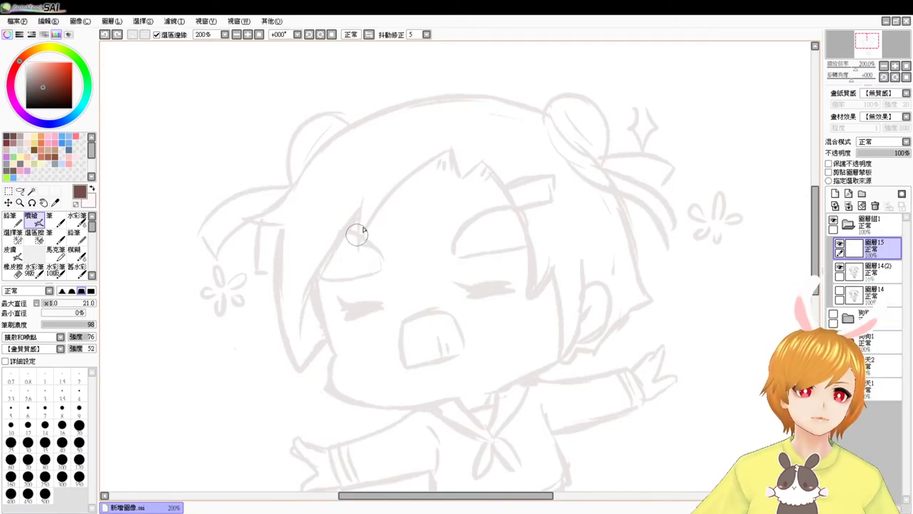
key("ctrl+z")
Ink the short pointed lock above the left eye and the fringe curve rising from it to the parting
left_click_drag(362, 206, 356, 264)
mouse_move(451, 153)
left_mouse_down()
mouse_move(359, 261)
mouse_move(393, 206)
mouse_move(443, 170)
mouse_move(368, 263)
left_mouse_up()
key("ctrl+z")
key("ctrl+z")
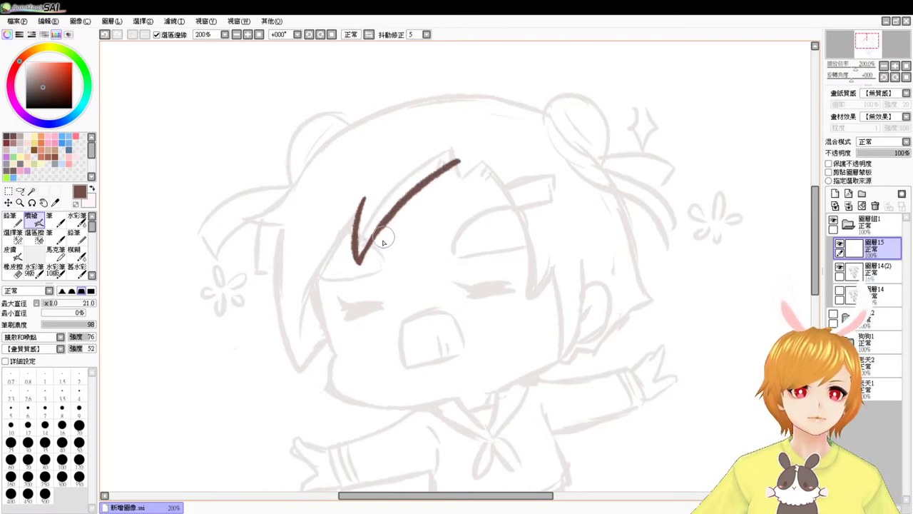
Ink the notch at the hair parting and the right fringe curve, ending in a small pointed lock beside the right eye
mouse_move(451, 159)
left_mouse_down()
mouse_move(469, 175)
mouse_move(484, 162)
mouse_move(530, 294)
left_mouse_up()
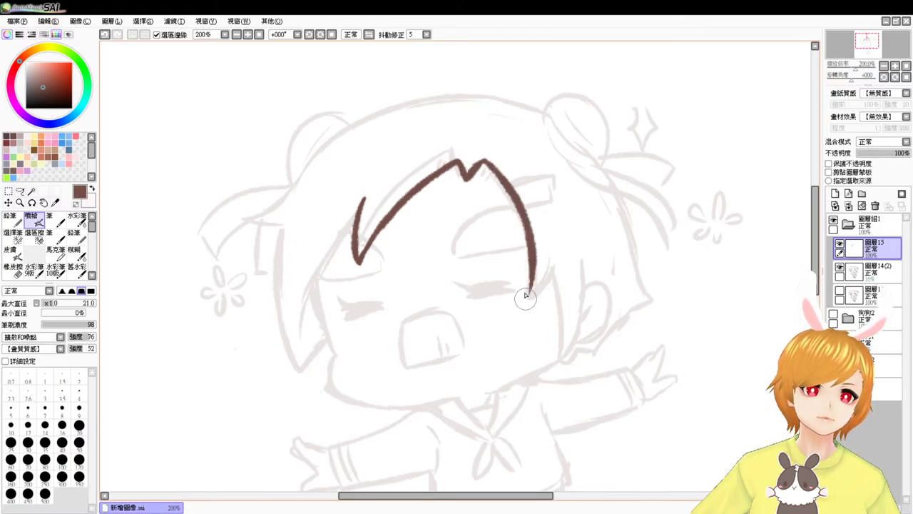
left_click_drag(555, 264, 528, 293)
key("ctrl+z")
key("ctrl+z")
key("ctrl+z")
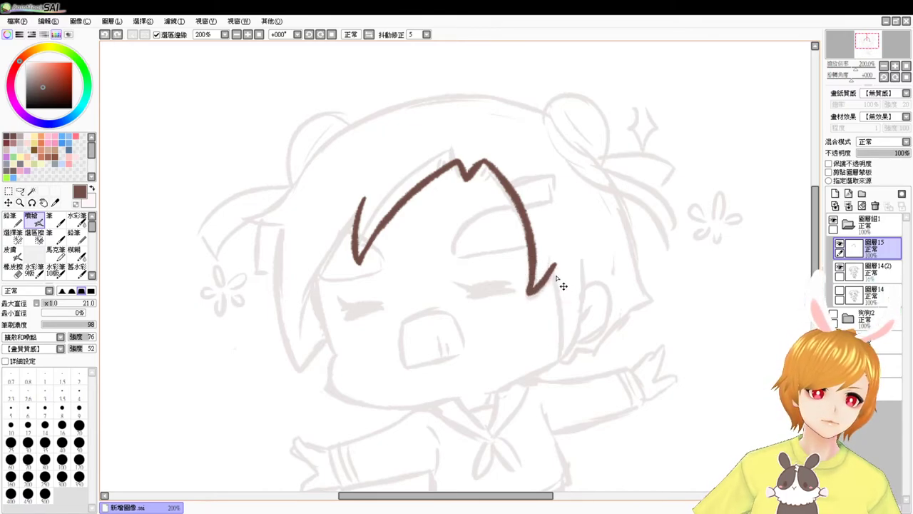
Ink the long pointed side lock in front of the right ear with two strokes meeting at its lower tip
left_click_drag(556, 264, 558, 348)
left_click_drag(587, 264, 557, 349)
key("ctrl+z")
left_click_drag(587, 263, 557, 349)
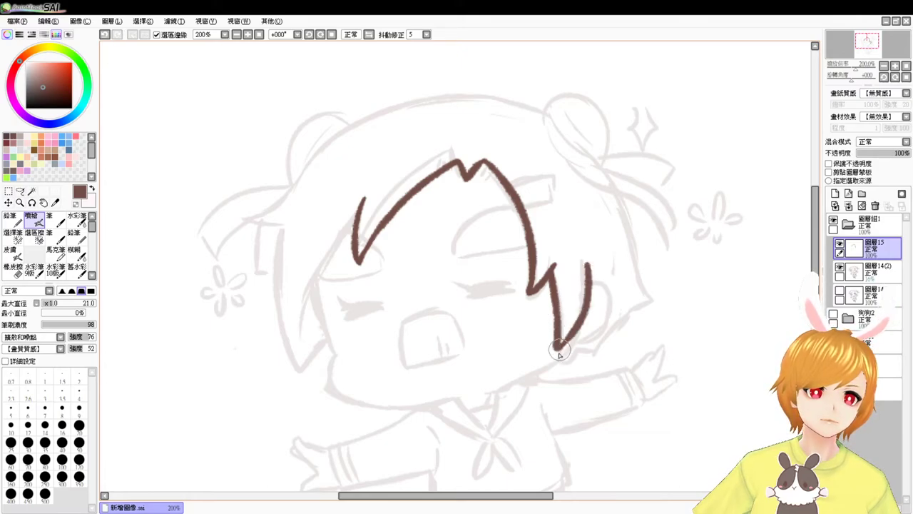
Ink the long curved lock down the left side of the face and add short hair ticks at the parting
mouse_move(357, 235)
left_mouse_down()
mouse_move(312, 321)
mouse_move(305, 351)
left_mouse_up()
key("ctrl+z")
left_click_drag(357, 230, 302, 354)
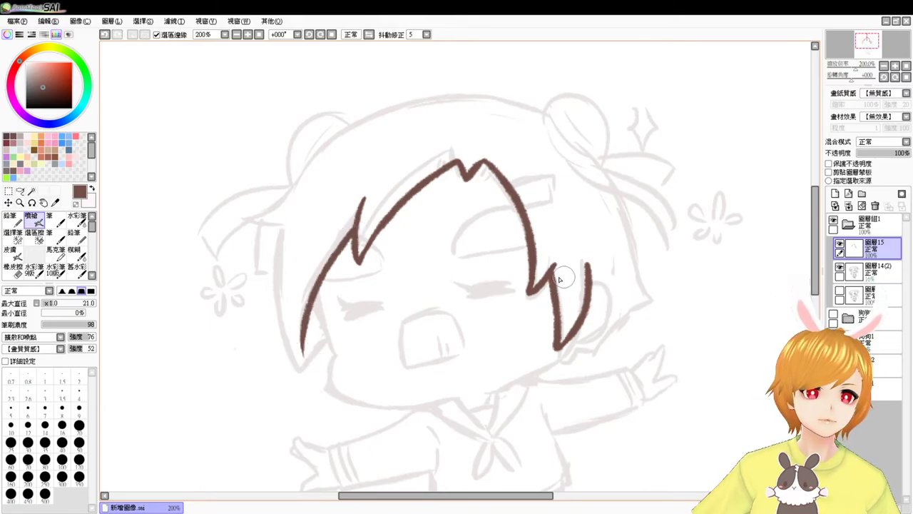
mouse_move(455, 165)
left_mouse_down()
mouse_move(451, 178)
mouse_move(486, 180)
left_mouse_up()
Collapse and hide the layer group 圖層組1 and show the group 老天2 instead
left_click(866, 222)
left_click(847, 224)
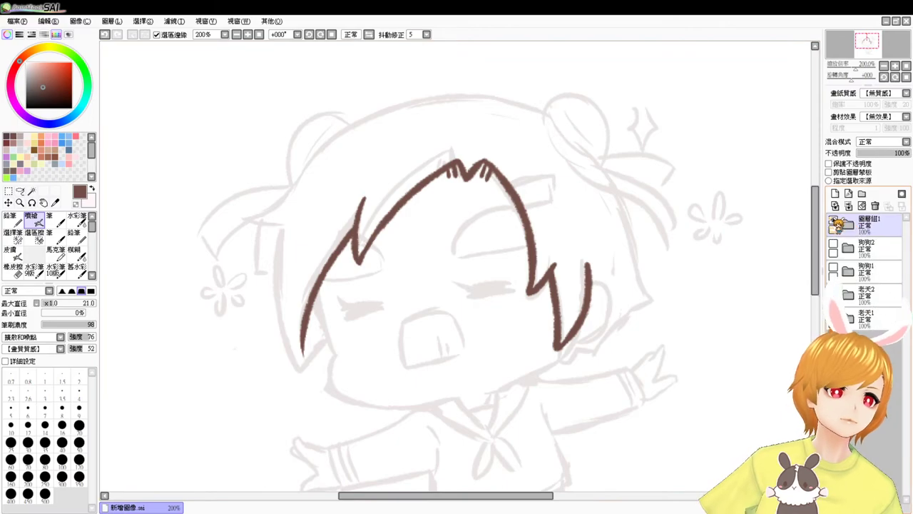
left_click(833, 221)
left_click(833, 291)
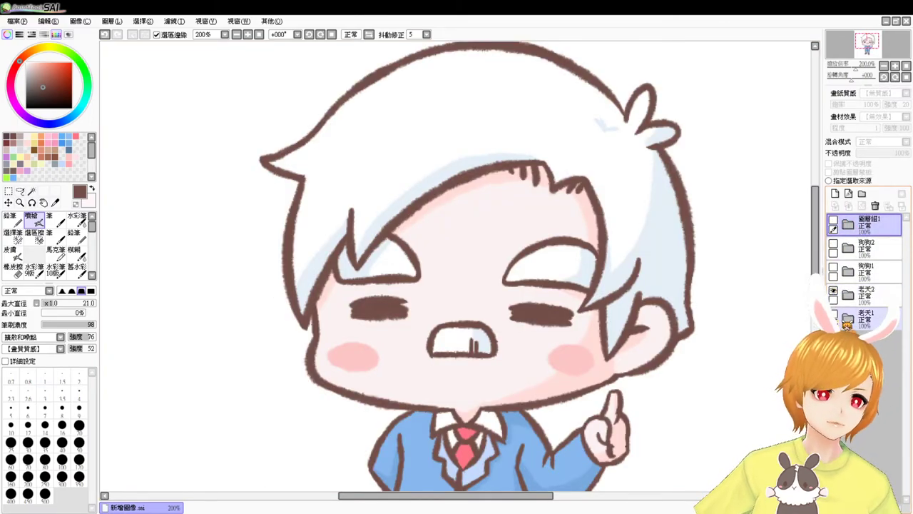
Expand the groups 老天1 and 老天2 and sample the light blue shading colour from the white hair
left_click(847, 248)
left_click_drag(847, 247, 872, 317)
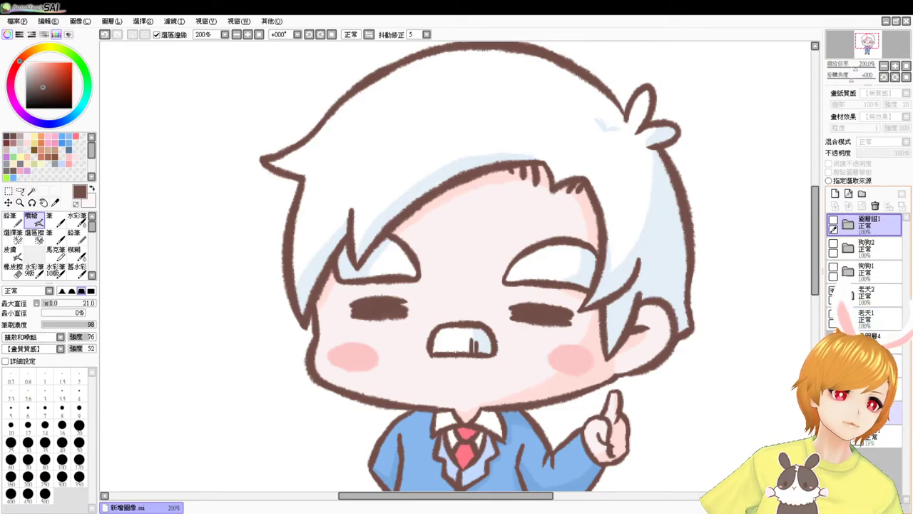
left_click(847, 294)
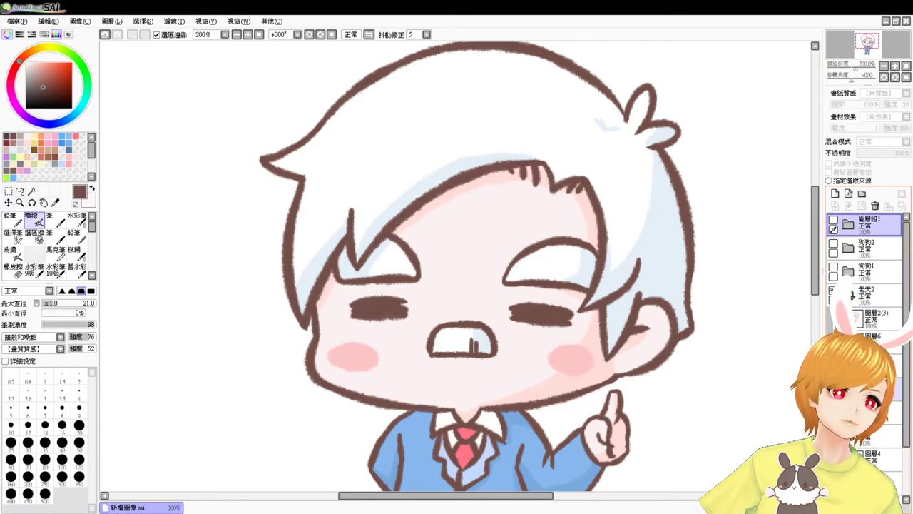
left_click(639, 198, "alt")
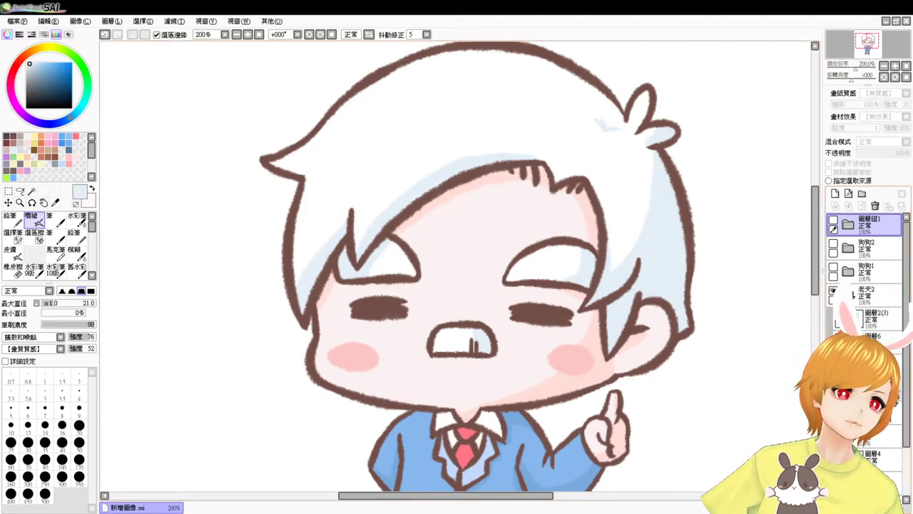
left_click_drag(853, 294, 852, 296)
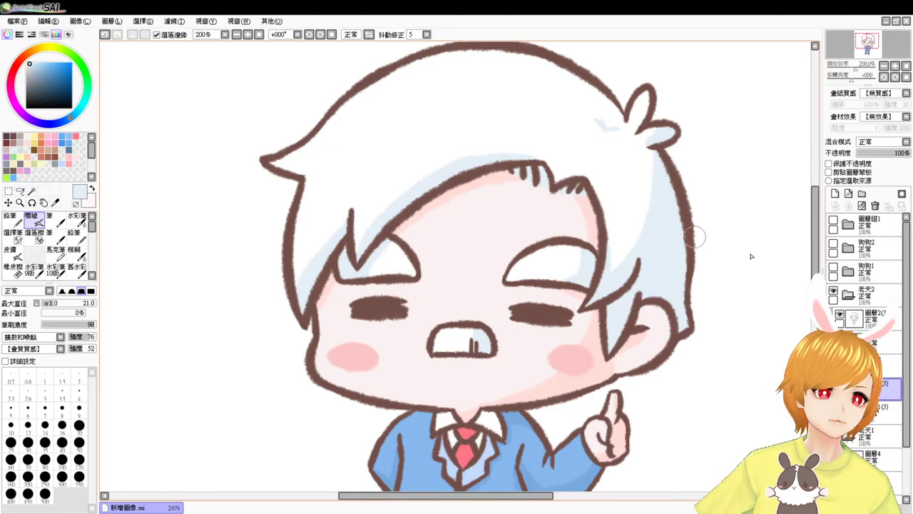
left_click(875, 293)
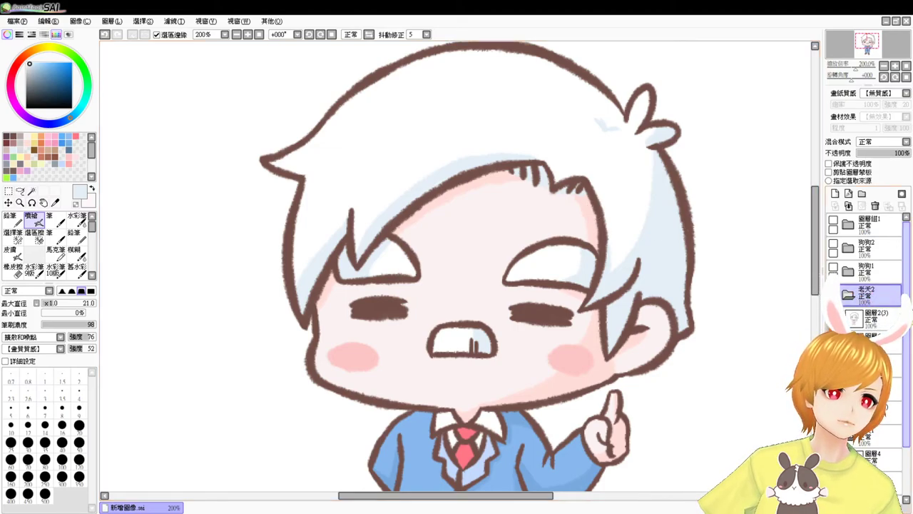
Duplicate the colour layer 圖層3(3) from 老天2 and place the copy above 圖層3 in 老天1
left_click_drag(906, 321, 906, 368)
left_click(881, 467)
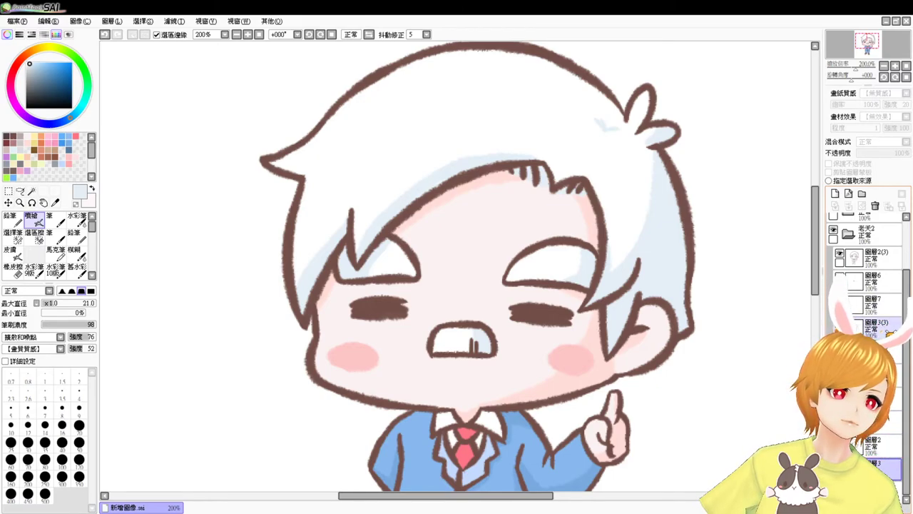
left_click_drag(890, 330, 836, 194)
left_click_drag(906, 402, 906, 419)
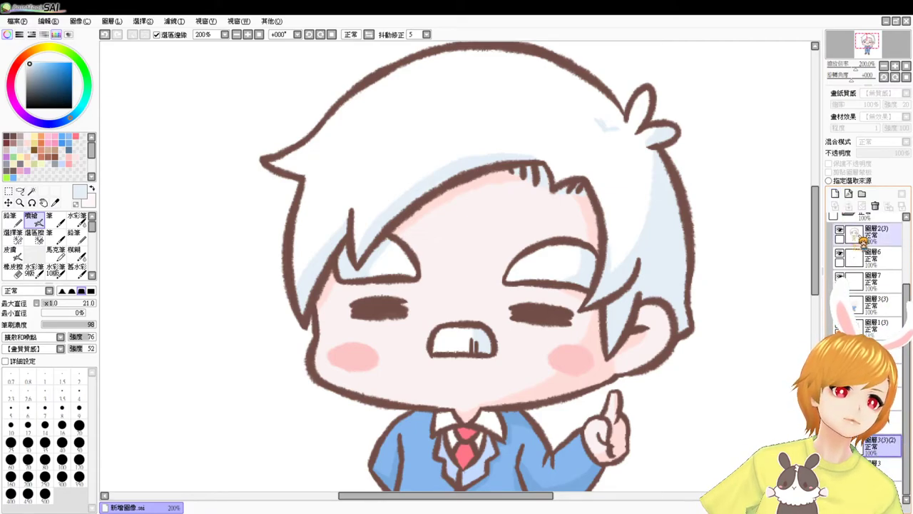
Collapse and hide the group 老天2 and show the group 老天1 in its place
left_click(849, 217)
left_click_drag(846, 223, 853, 306)
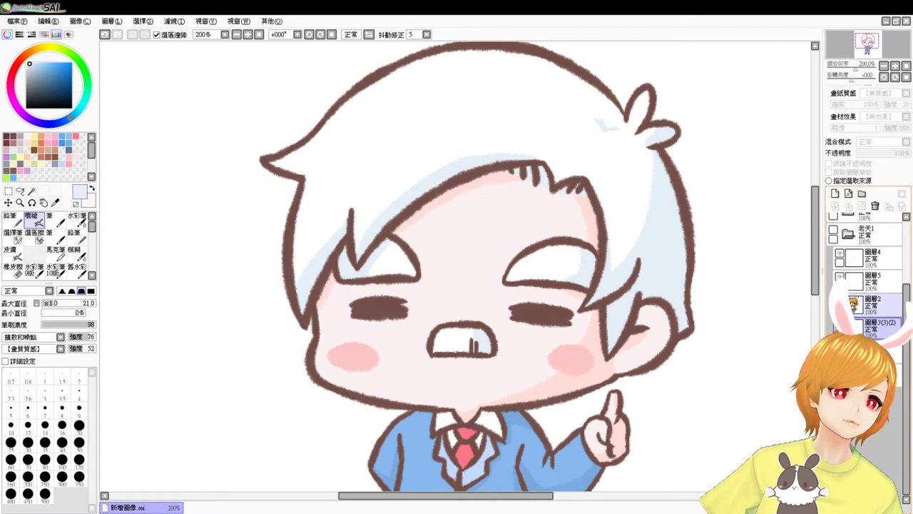
left_click_drag(906, 318, 906, 296)
left_click(834, 241)
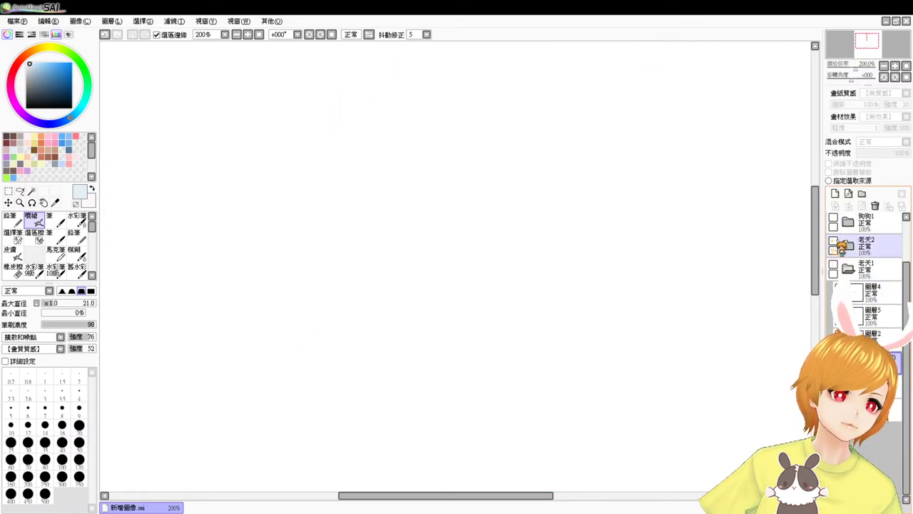
left_click(835, 265)
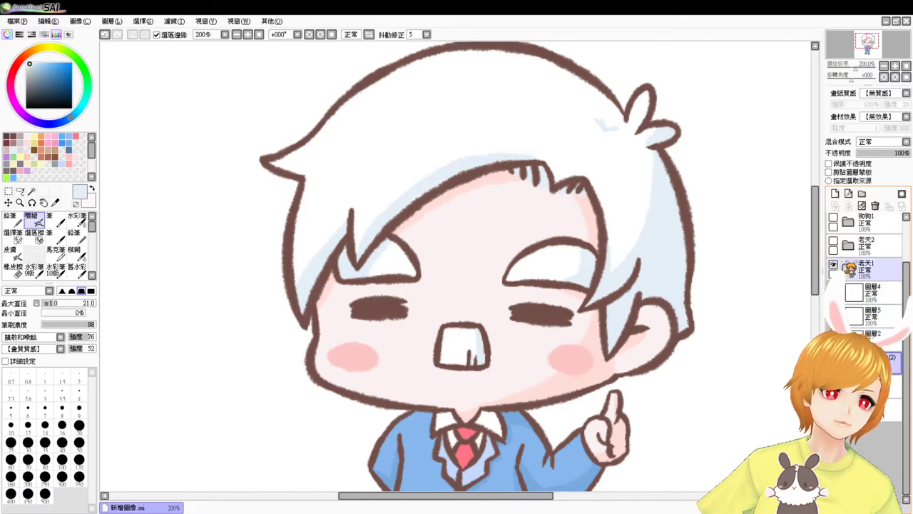
left_click(835, 266)
left_click(834, 266)
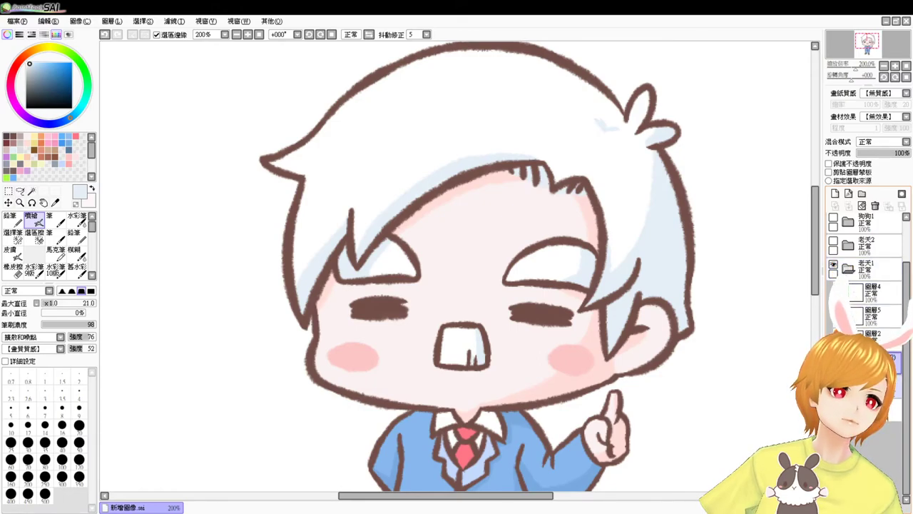
Delete the old colour layer 圖層3 from 老天1 and save the image
left_click(878, 386)
left_click(875, 206)
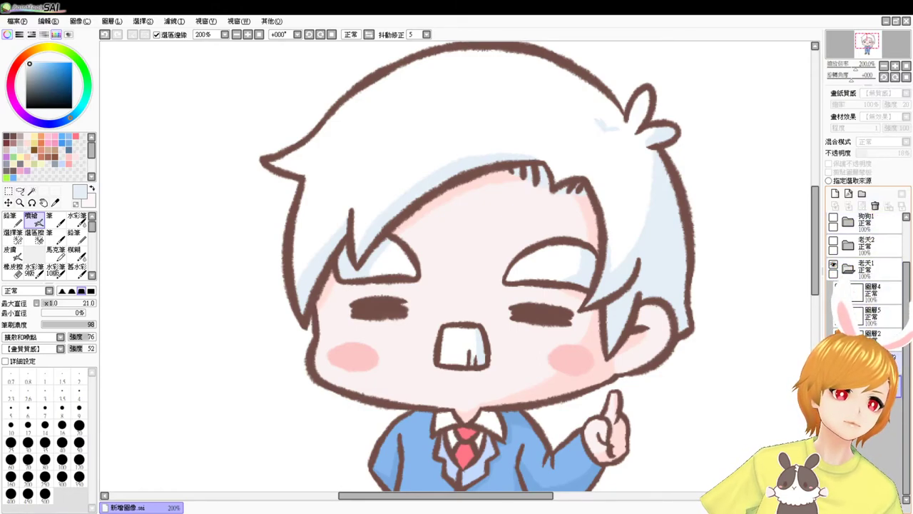
left_click(17, 22)
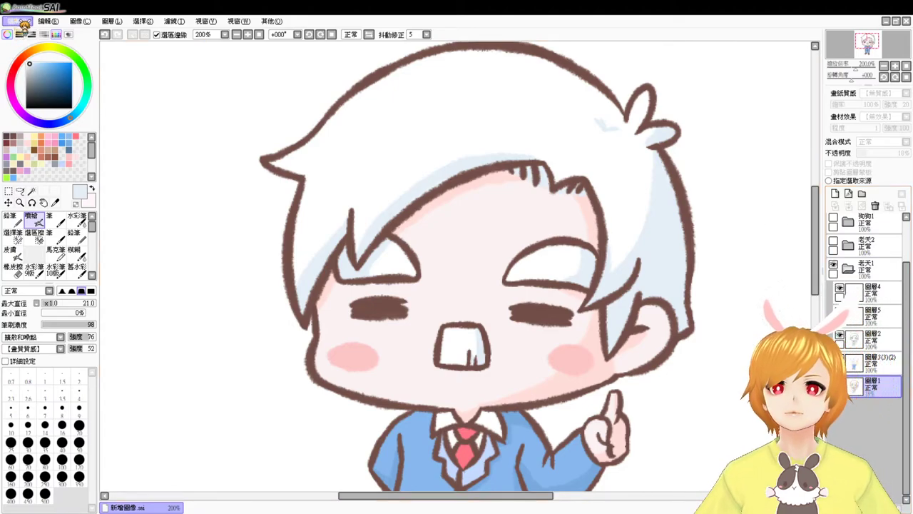
left_click(41, 107)
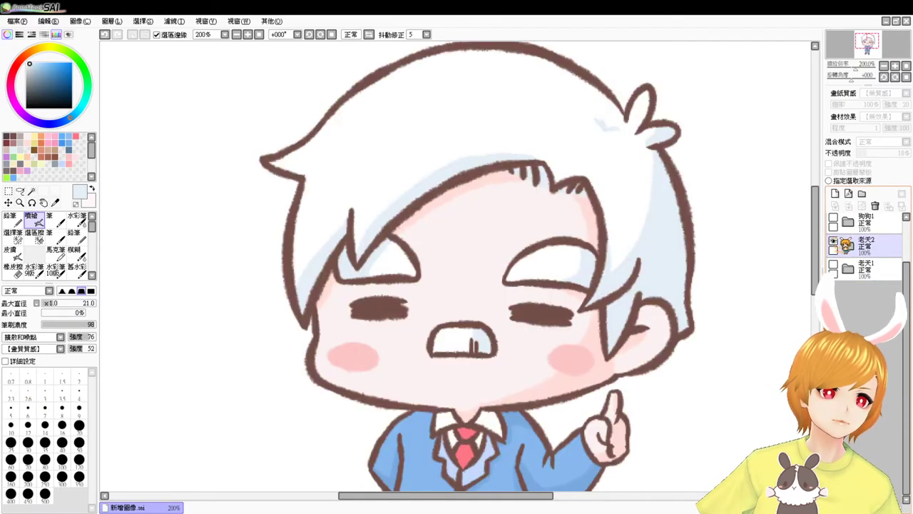
Hide the group 老天2 and show the sketch group 圖層組1 again
left_click(833, 242)
scroll(907, 278, "up", 1)
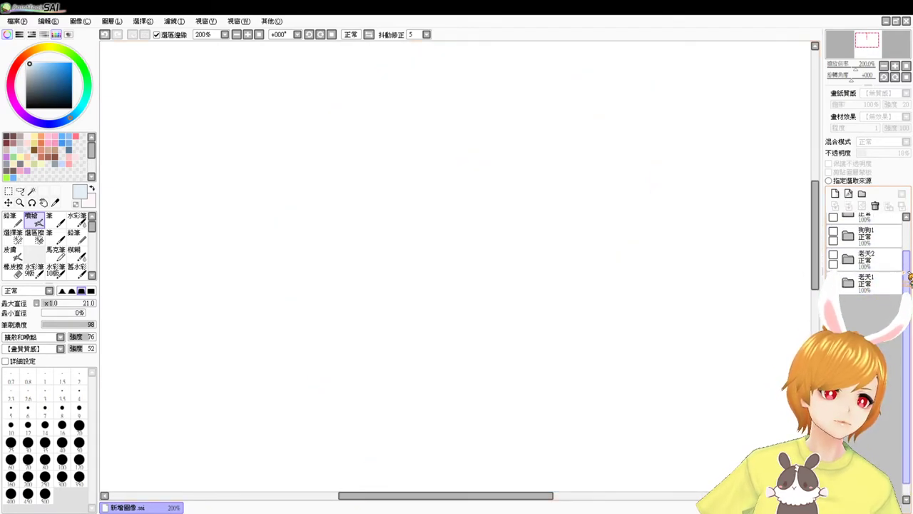
scroll(907, 278, "up", 2)
left_click(833, 220)
Rename the layer group 圖層組1 as 少女
left_click(879, 227)
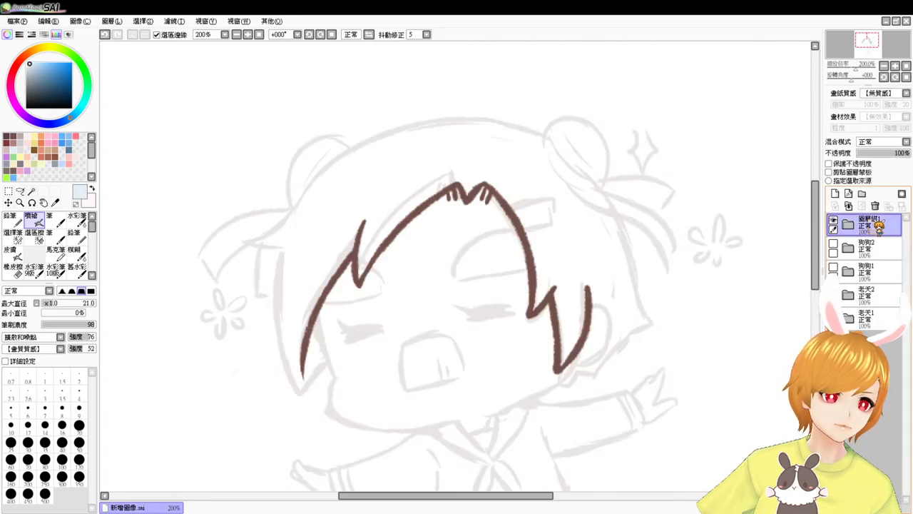
double_click(878, 227)
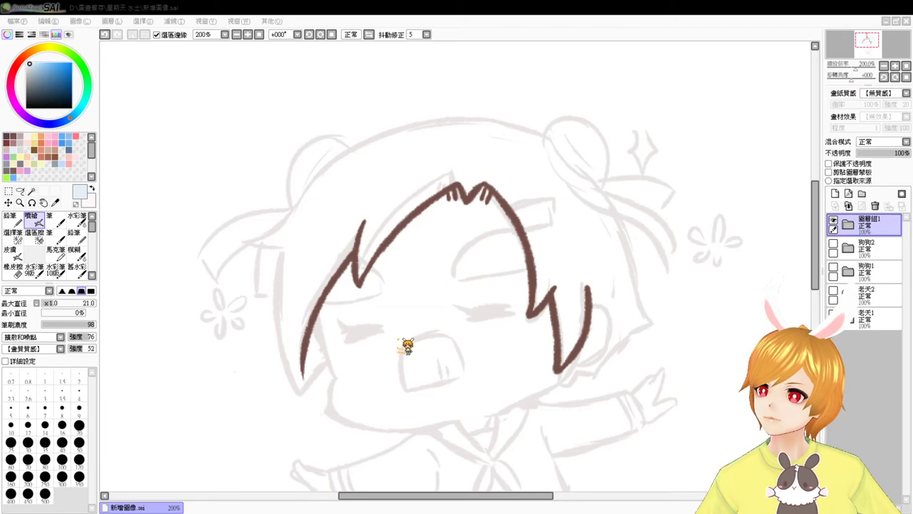
left_click(494, 230)
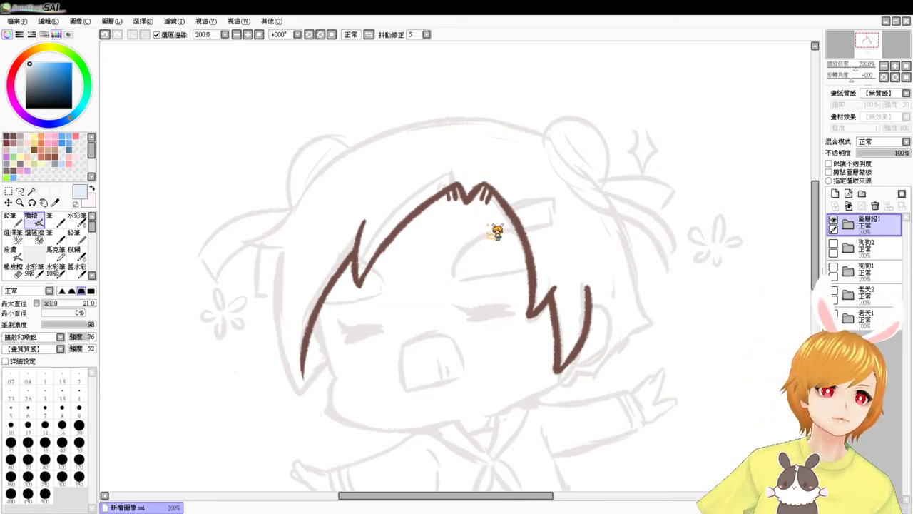
left_click_drag(816, 243, 818, 241)
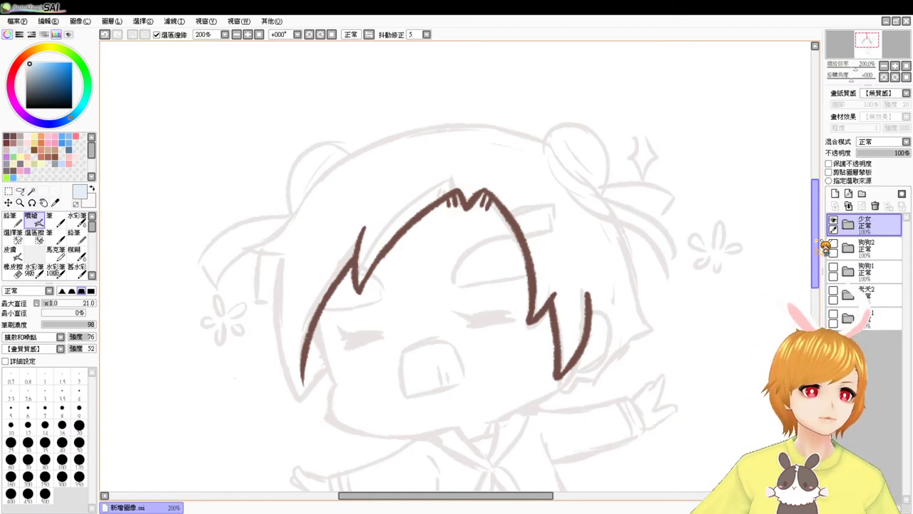
On 圖層15 in the 少女 group, trim the lower tip of the left side lock with the eraser and pick dark brown for the airbrush
left_click(849, 225)
left_click(877, 252)
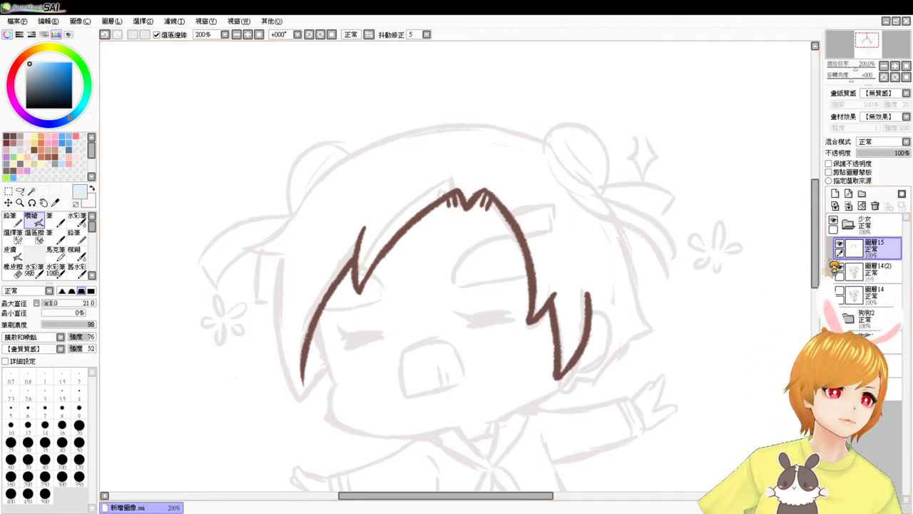
key("e")
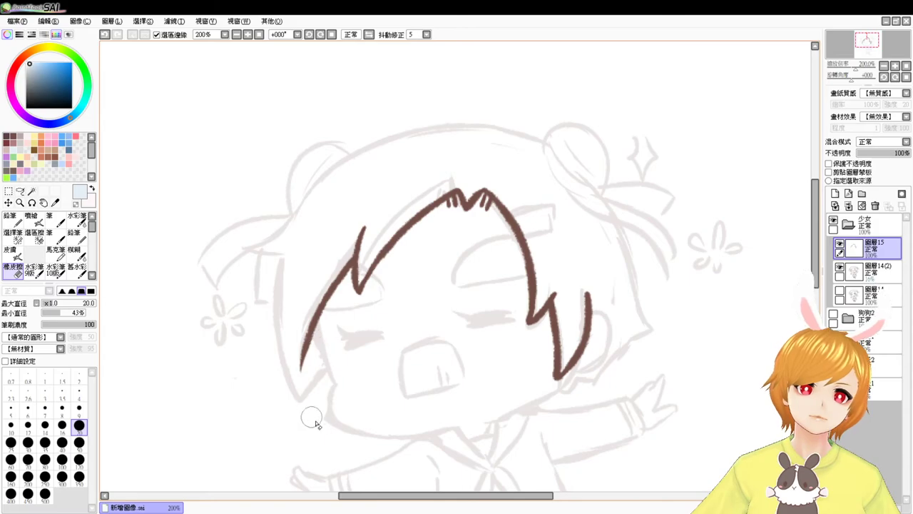
key("e")
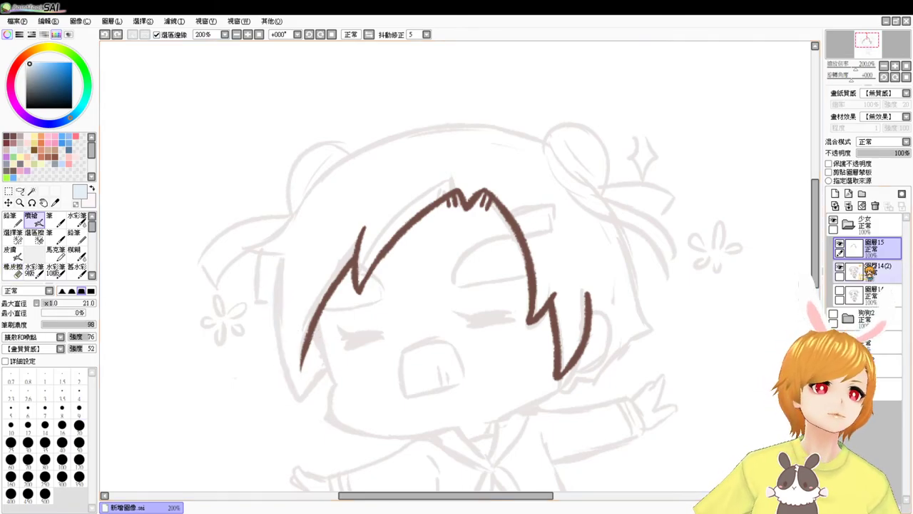
left_click(21, 136)
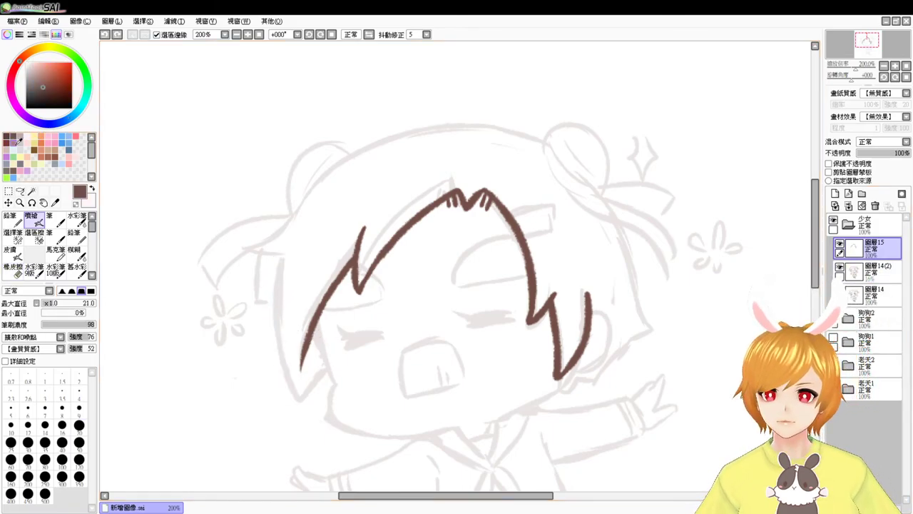
Set the airbrush size to 15 and ink the long outer edge of the left side lock on 圖層15
left_click_drag(284, 259, 294, 398)
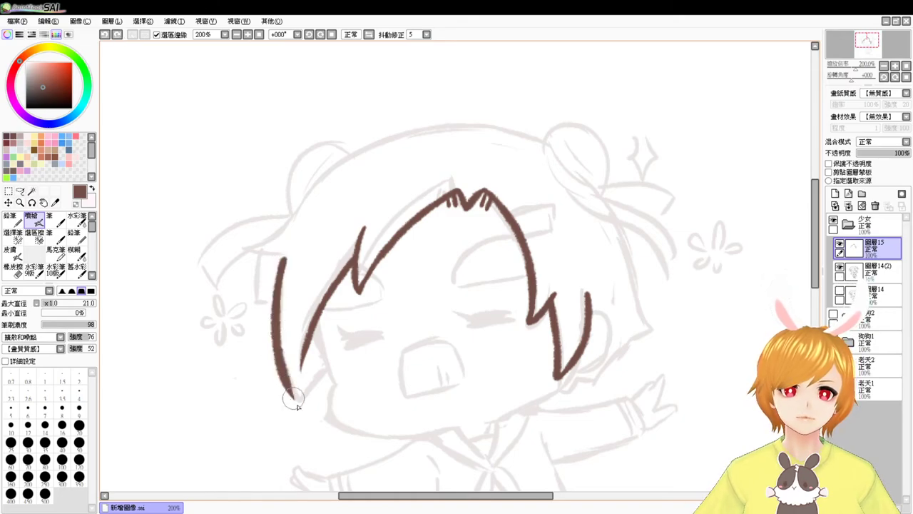
key("ctrl+z")
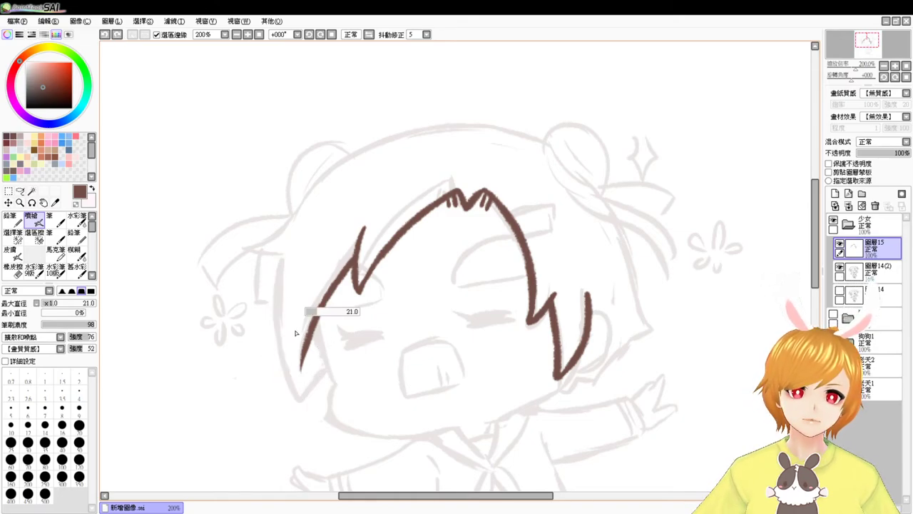
left_click_drag(308, 344, 306, 343)
left_click_drag(281, 257, 297, 388)
key("ctrl+z")
left_click_drag(284, 256, 299, 400)
key("ctrl+z")
left_click_drag(283, 255, 299, 403)
Close the left side lock's lower tip and ink the edge of the face beside it
mouse_move(325, 371)
left_mouse_down()
mouse_move(301, 402)
mouse_move(325, 374)
mouse_move(303, 402)
mouse_move(321, 329)
mouse_move(341, 385)
left_mouse_up()
key("ctrl+z")
key("ctrl+z")
key("ctrl+z")
key("ctrl+z")
left_click_drag(314, 322, 339, 391)
key("ctrl+z")
Ink the rounded brow shapes on both sides of the forehead, each meeting the edge of the fringe
left_click_drag(372, 274, 382, 295)
mouse_move(319, 311)
left_mouse_down()
mouse_move(372, 305)
mouse_move(383, 294)
mouse_move(375, 304)
left_mouse_up()
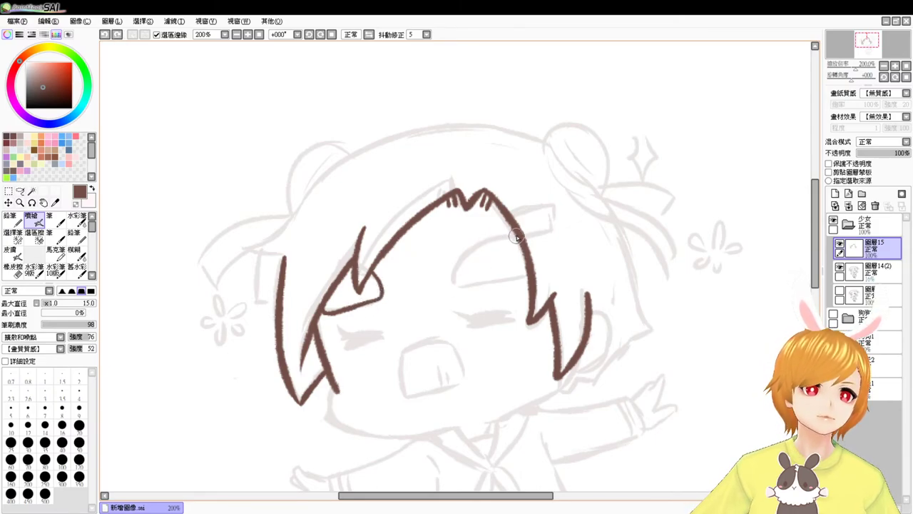
mouse_move(512, 233)
left_mouse_down()
mouse_move(457, 270)
mouse_move(524, 243)
left_mouse_up()
key("ctrl+z")
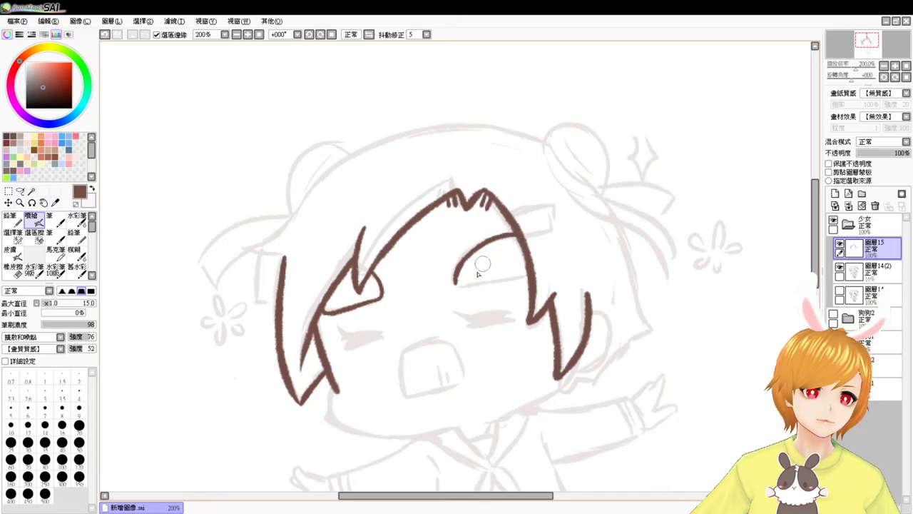
mouse_move(457, 284)
left_mouse_down()
mouse_move(516, 276)
mouse_move(493, 280)
left_mouse_up()
key("ctrl+z")
key("ctrl+z")
key("ctrl+z")
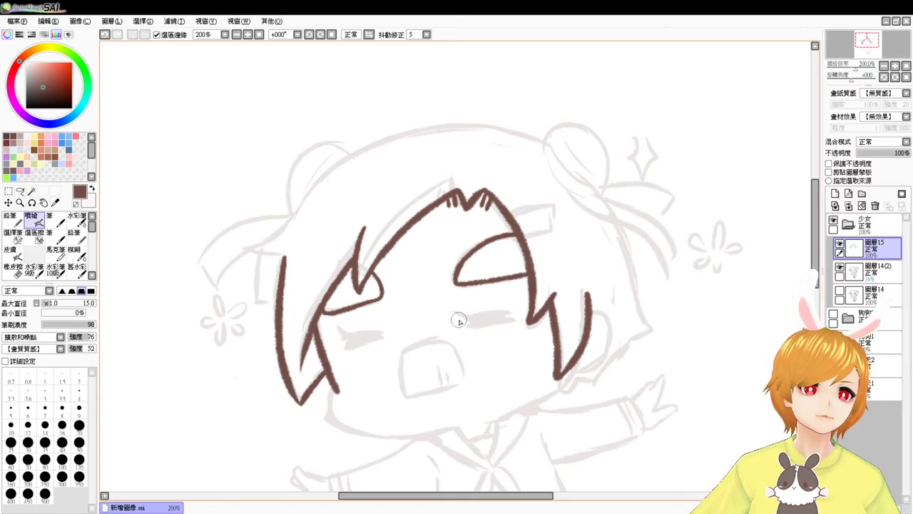
left_click_drag(405, 350, 413, 388)
key("ctrl+z")
left_click_drag(405, 351, 413, 394)
key("ctrl+z")
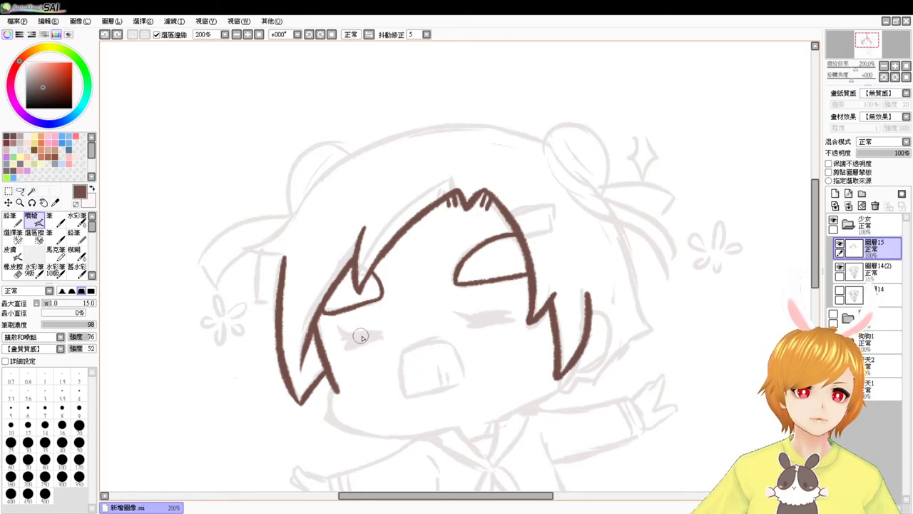
Ink the long curve of the head's crown from the left side up to the right bun
mouse_move(296, 214)
left_mouse_down()
mouse_move(496, 136)
mouse_move(522, 146)
left_mouse_up()
key("ctrl+z")
mouse_move(296, 212)
left_mouse_down()
mouse_move(445, 123)
mouse_move(544, 152)
left_mouse_up()
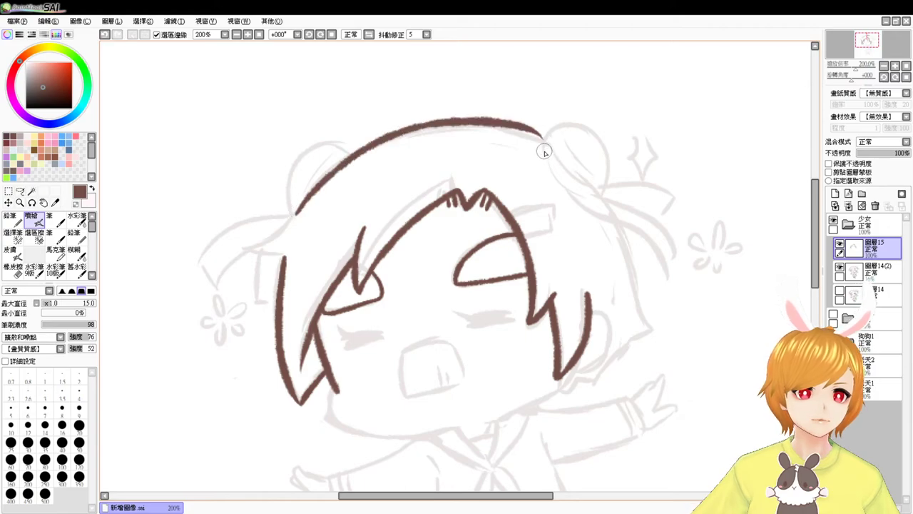
key("ctrl+z")
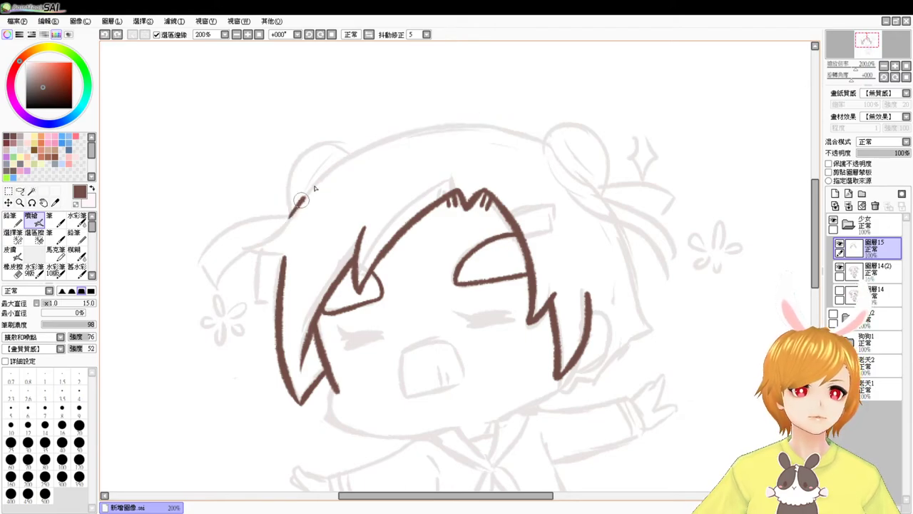
mouse_move(289, 215)
left_mouse_down()
mouse_move(521, 130)
mouse_move(546, 137)
left_mouse_up()
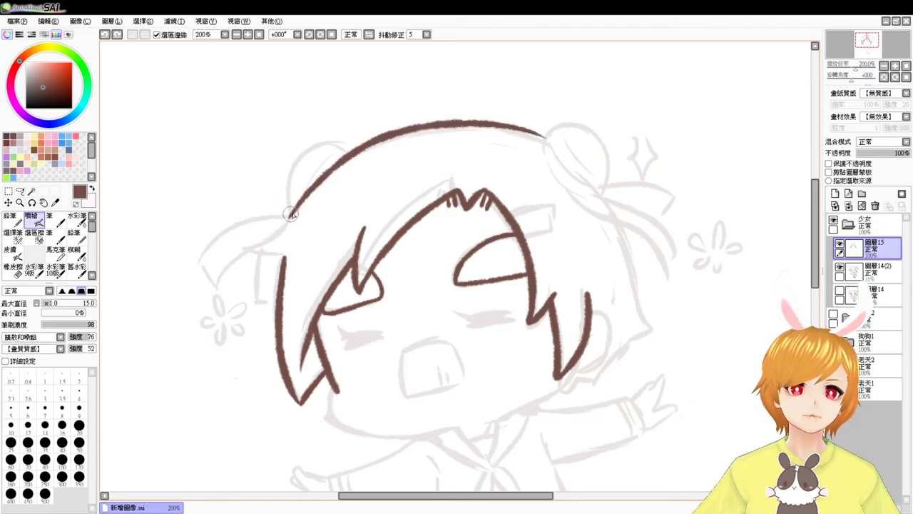
Ink the pointed hair tip joining the crown to the left side lock and set the airbrush size to 18
left_click_drag(292, 214, 246, 250)
key("ctrl+z")
mouse_move(291, 221)
left_mouse_down()
mouse_move(295, 249)
mouse_move(254, 240)
left_mouse_up()
key("ctrl+z")
mouse_move(295, 210)
left_mouse_down()
mouse_move(244, 248)
mouse_move(293, 253)
mouse_move(296, 244)
mouse_move(270, 256)
mouse_move(288, 257)
left_mouse_up()
key("ctrl+z")
key("ctrl+z")
key("ctrl+z")
Ink the round outlines of the right and left hair buns over the sketch
left_click_drag(583, 317, 533, 302)
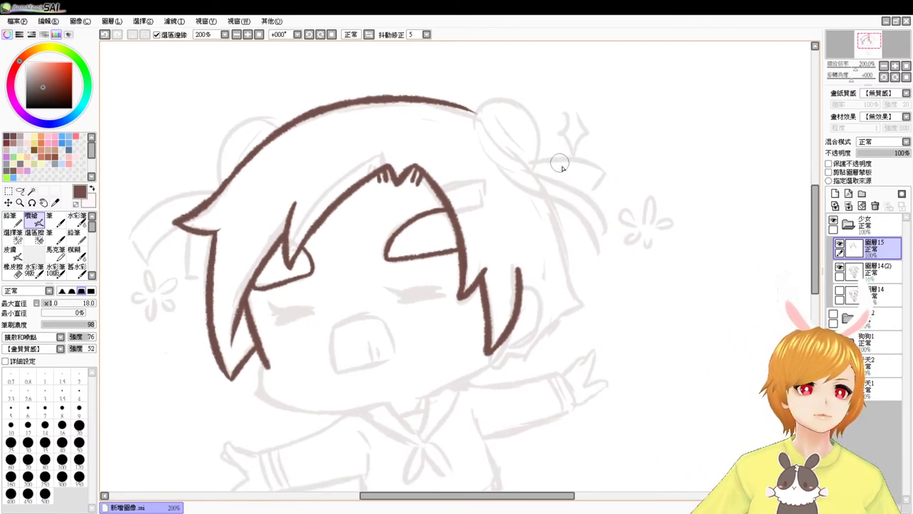
left_click_drag(480, 112, 509, 158)
key("ctrl+z")
mouse_move(480, 111)
left_mouse_down()
mouse_move(484, 158)
mouse_move(505, 168)
mouse_move(519, 103)
mouse_move(536, 176)
mouse_move(520, 178)
mouse_move(542, 173)
left_mouse_up()
key("ctrl+z")
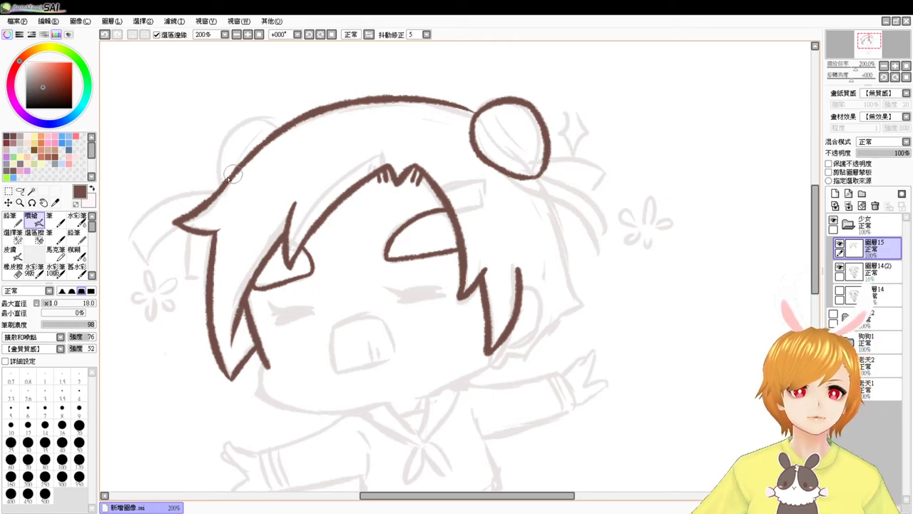
mouse_move(222, 185)
left_mouse_down()
mouse_move(219, 130)
mouse_move(289, 135)
left_mouse_up()
key("ctrl+z")
mouse_move(226, 189)
left_mouse_down()
mouse_move(213, 159)
mouse_move(283, 131)
left_mouse_up()
key("ctrl+z")
mouse_move(225, 187)
left_mouse_down()
mouse_move(234, 117)
mouse_move(281, 127)
left_mouse_up()
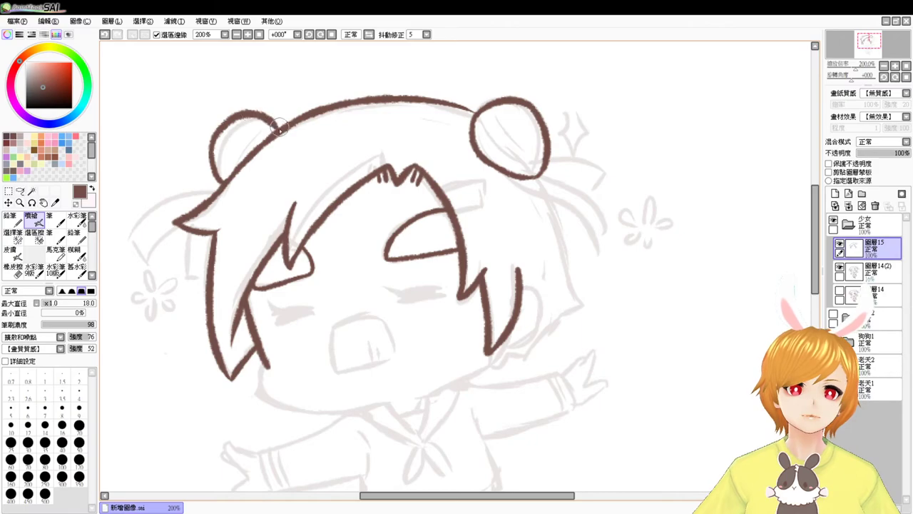
Add two curved strand lines inside each of the two hair buns
left_click_drag(497, 131, 502, 163)
key("ctrl+z")
left_click_drag(501, 124, 510, 168)
key("ctrl+z")
left_click_drag(505, 105, 504, 166)
left_click_drag(514, 118, 518, 170)
key("ctrl+z")
left_click_drag(530, 110, 511, 165)
left_click_drag(221, 140, 238, 158)
key("ctrl+z")
left_click_drag(237, 124, 251, 150)
Ink the two ribbon tails hanging from the right hair bun
mouse_move(515, 178)
left_mouse_down()
mouse_move(559, 197)
mouse_move(522, 187)
mouse_move(588, 226)
left_mouse_up()
key("ctrl+z")
key("ctrl+z")
left_click_drag(518, 175, 599, 236)
mouse_move(540, 178)
left_mouse_down()
mouse_move(604, 187)
mouse_move(604, 235)
left_mouse_up()
mouse_move(546, 163)
left_mouse_down()
mouse_move(593, 149)
mouse_move(589, 181)
left_mouse_up()
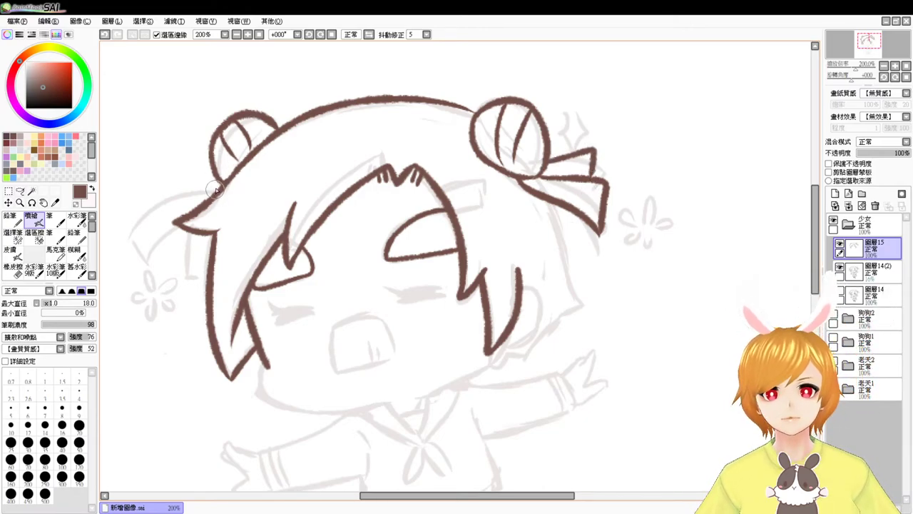
Ink the ribbon tails of the left hair bun behind the pointed hair tip and side lock
mouse_move(219, 183)
left_mouse_down()
mouse_move(136, 198)
mouse_move(158, 253)
mouse_move(194, 235)
mouse_move(189, 262)
mouse_move(209, 257)
mouse_move(185, 264)
mouse_move(214, 266)
left_mouse_up()
key("ctrl+z")
key("ctrl+z")
key("ctrl+z")
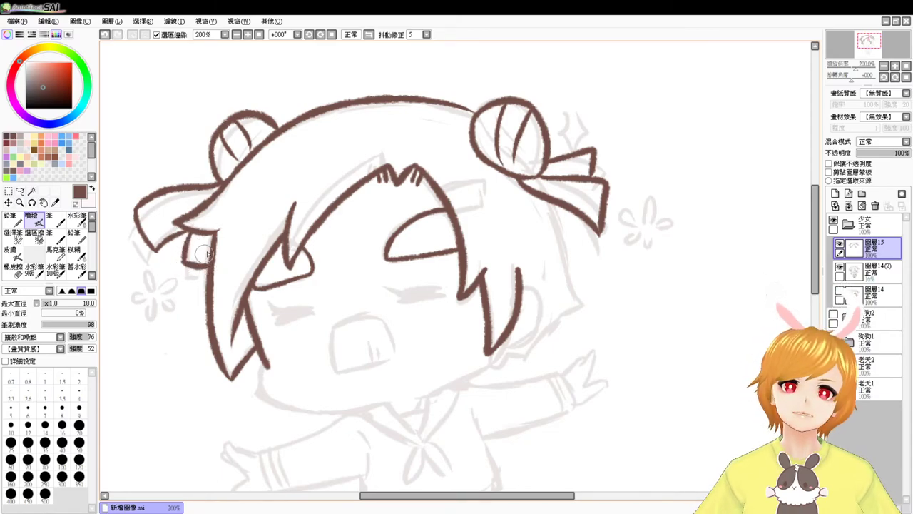
Redraw the outer edge of the right side lock down to its pointed tip
left_click_drag(620, 298, 568, 275)
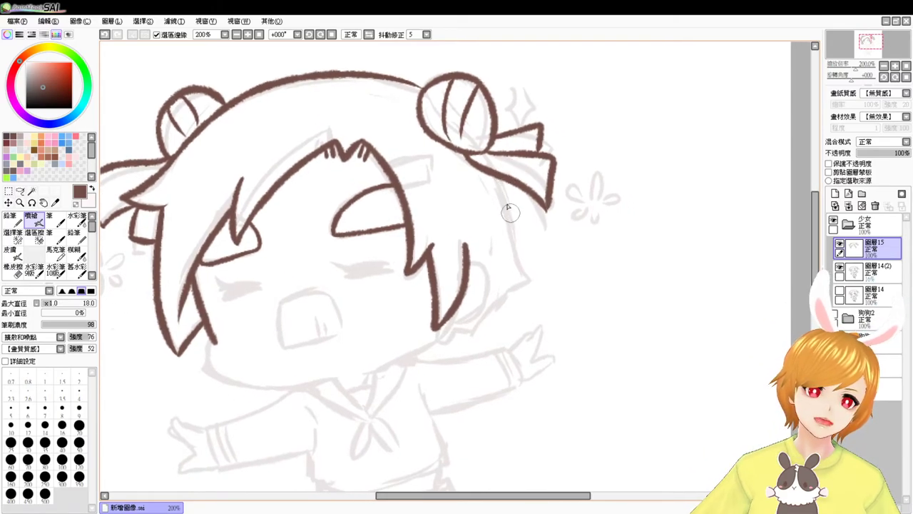
key("ctrl+z")
mouse_move(465, 245)
left_mouse_down()
mouse_move(483, 262)
mouse_move(437, 327)
left_mouse_up()
key("ctrl+z")
left_click_drag(464, 245, 436, 327)
key("ctrl+z")
Ink the ear beside the right side lock, including its inner contour line
mouse_move(468, 267)
left_mouse_down()
mouse_move(494, 280)
mouse_move(449, 321)
left_mouse_up()
left_click_drag(466, 282, 483, 273)
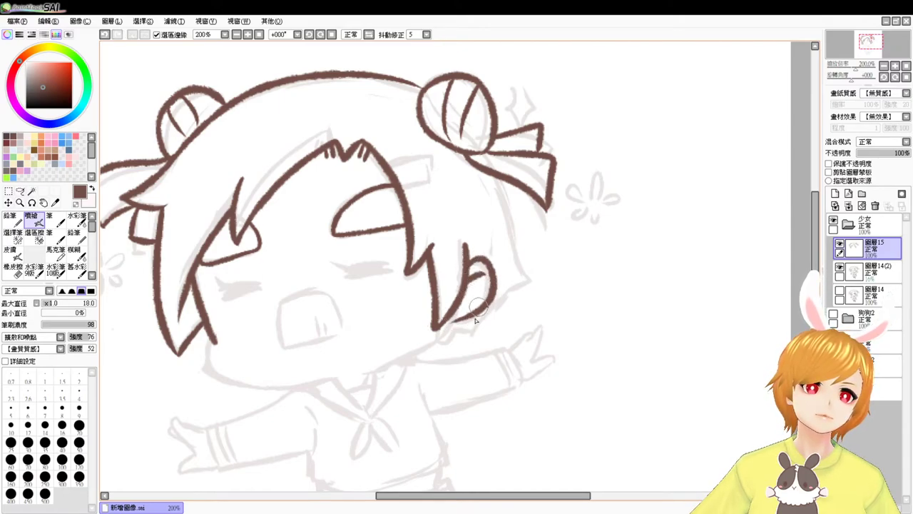
left_click_drag(466, 323, 471, 263)
Ink the lower face outline from the left cheek along the chin to the right jaw
left_click_drag(220, 285, 243, 326)
key("ctrl+z")
mouse_move(217, 280)
left_mouse_down()
mouse_move(272, 330)
mouse_move(333, 321)
left_mouse_up()
key("ctrl+z")
mouse_move(242, 322)
left_mouse_down()
mouse_move(330, 318)
mouse_move(447, 273)
mouse_move(398, 302)
left_mouse_up()
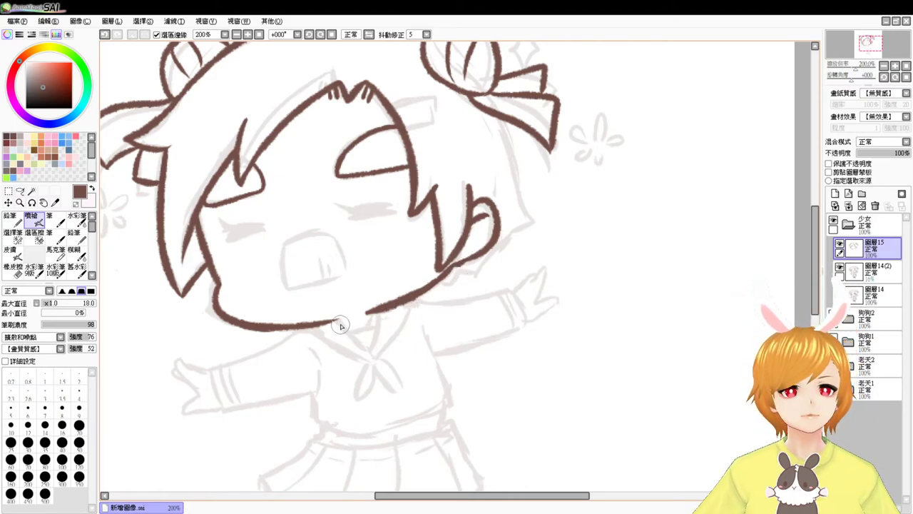
Ink the V-shaped neckline and the left outer edge of the sailor collar below the chin
key("ctrl+z")
left_click_drag(339, 321, 370, 347)
left_click_drag(375, 314, 372, 339)
key("ctrl+z")
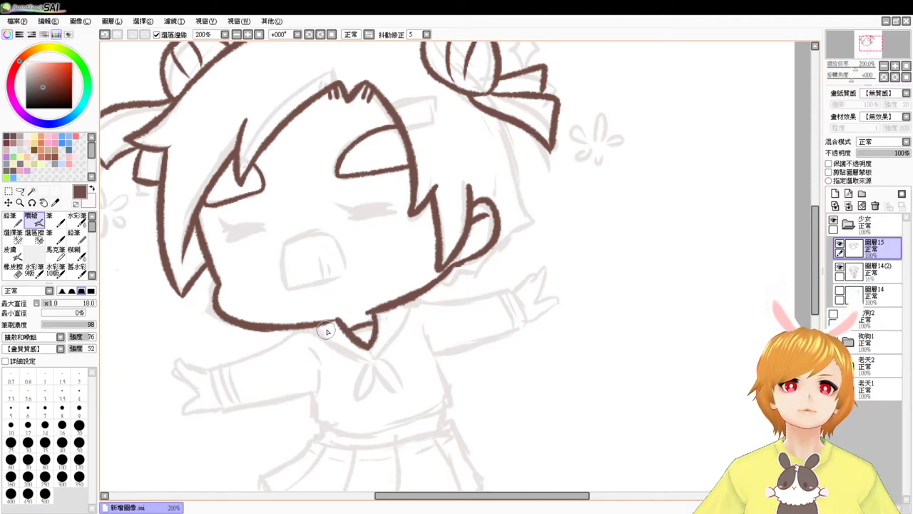
left_click_drag(305, 328, 350, 349)
key("ctrl+z")
left_click_drag(305, 328, 374, 362)
key("ctrl+z")
left_click_drag(306, 322, 375, 356)
Ink the collar's right outer edge and the two loops of the scarf bow on the chest
mouse_move(412, 300)
left_mouse_down()
mouse_move(375, 355)
mouse_move(347, 366)
mouse_move(375, 355)
mouse_move(355, 396)
mouse_move(372, 358)
mouse_move(402, 387)
left_mouse_up()
key("ctrl+z")
key("ctrl+z")
key("ctrl+z")
left_click_drag(375, 355, 405, 384)
key("ctrl+z")
key("ctrl+z")
key("ctrl+z")
mouse_move(375, 358)
left_mouse_down()
mouse_move(399, 366)
mouse_move(400, 378)
mouse_move(397, 363)
left_mouse_up()
key("ctrl+z")
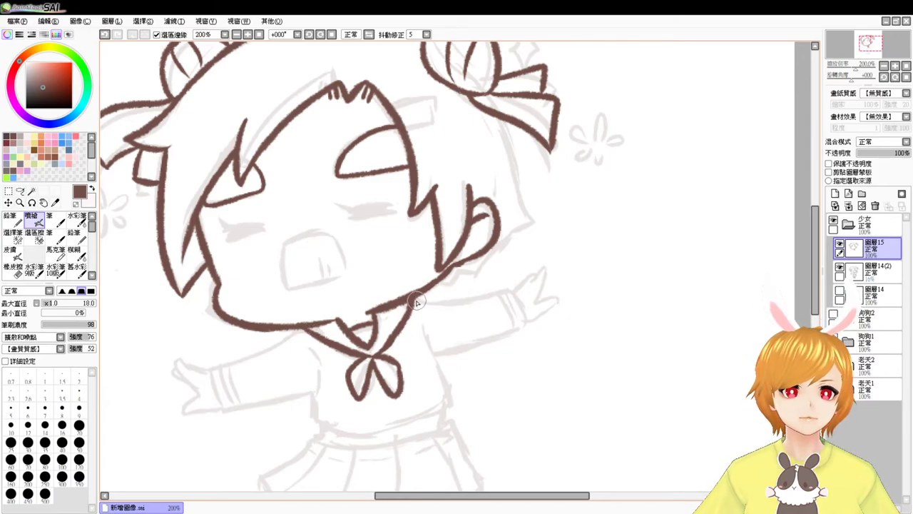
Ink the right sleeve with its cuff line and the right side of the sailor top
mouse_move(420, 303)
left_mouse_down()
mouse_move(513, 287)
mouse_move(522, 332)
left_mouse_up()
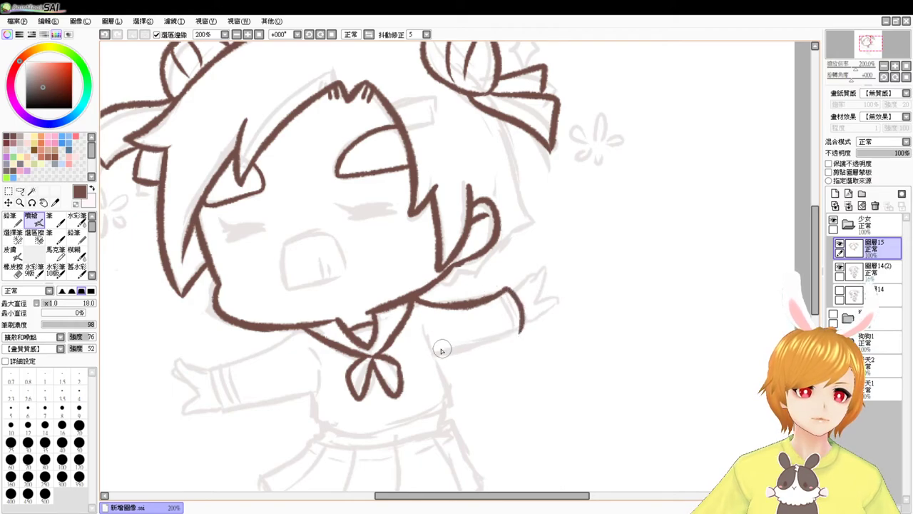
left_click_drag(424, 326, 450, 386)
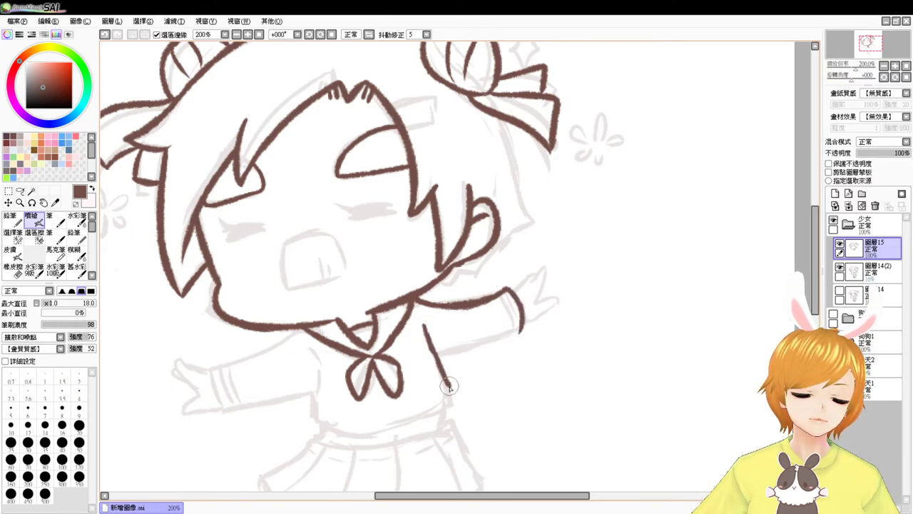
mouse_move(436, 355)
left_mouse_down()
mouse_move(523, 324)
mouse_move(438, 354)
mouse_move(486, 343)
left_mouse_up()
key("ctrl+z")
key("ctrl+z")
key("ctrl+z")
key("ctrl+z")
left_click_drag(497, 297, 508, 333)
key("ctrl+z")
mouse_move(498, 296)
left_mouse_down()
mouse_move(507, 337)
mouse_move(544, 310)
left_mouse_up()
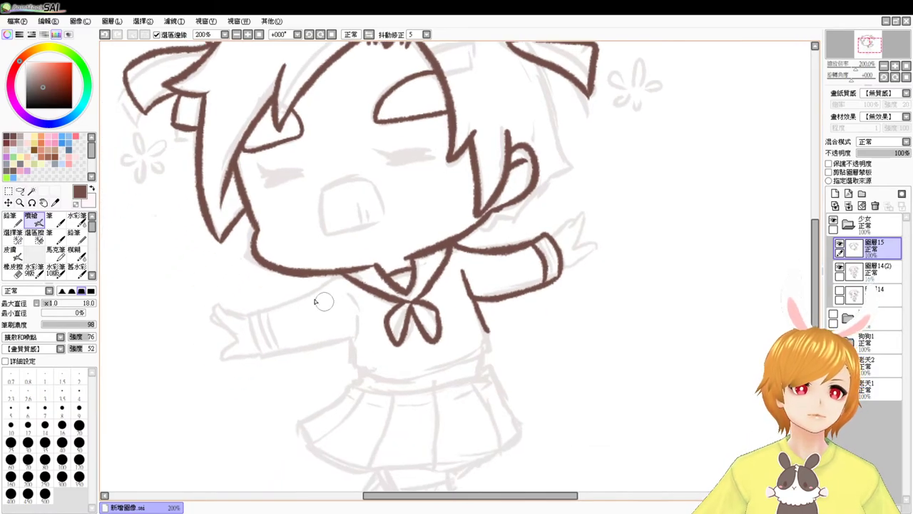
Ink the left sleeve's cuff end and its upper and lower edges
key("ctrl+z")
left_click_drag(252, 312, 266, 353)
key("ctrl+z")
left_click_drag(253, 312, 347, 266)
key("ctrl+z")
left_click_drag(259, 353, 351, 340)
Ink the left side and hem of the sailor top and the waistband beneath it
mouse_move(348, 291)
left_mouse_down()
mouse_move(354, 366)
mouse_move(442, 367)
mouse_move(477, 351)
mouse_move(442, 362)
mouse_move(473, 374)
left_mouse_up()
key("ctrl+z")
mouse_move(364, 369)
left_mouse_down()
mouse_move(361, 384)
mouse_move(391, 391)
mouse_move(481, 368)
mouse_move(455, 384)
mouse_move(495, 385)
mouse_move(484, 371)
mouse_move(498, 383)
left_mouse_up()
key("ctrl+z")
key("ctrl+z")
key("ctrl+z")
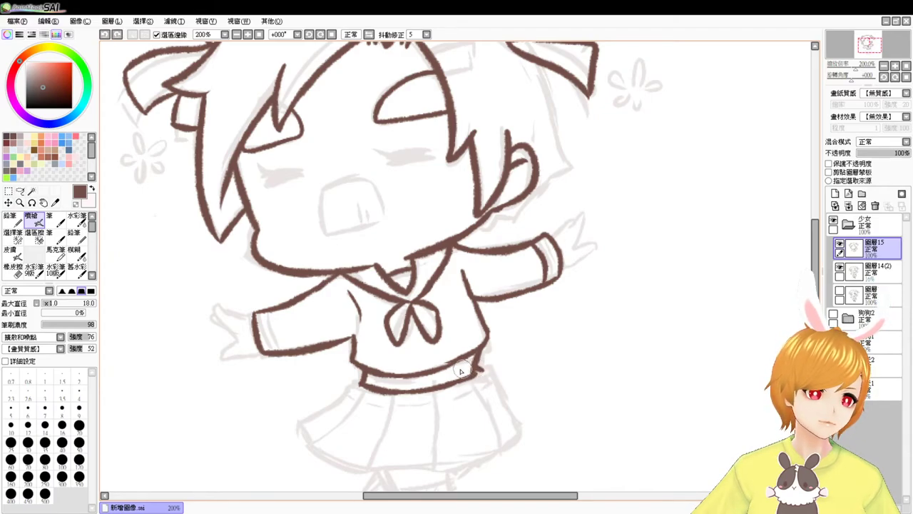
Ink the skirt's side edges and its left pleats with the hem beneath them
left_click_drag(359, 380, 348, 391)
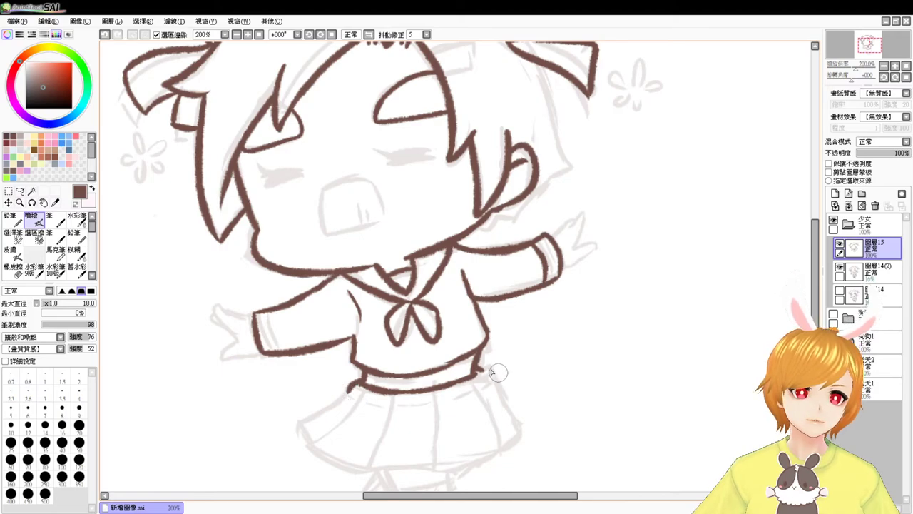
left_click_drag(478, 367, 508, 405)
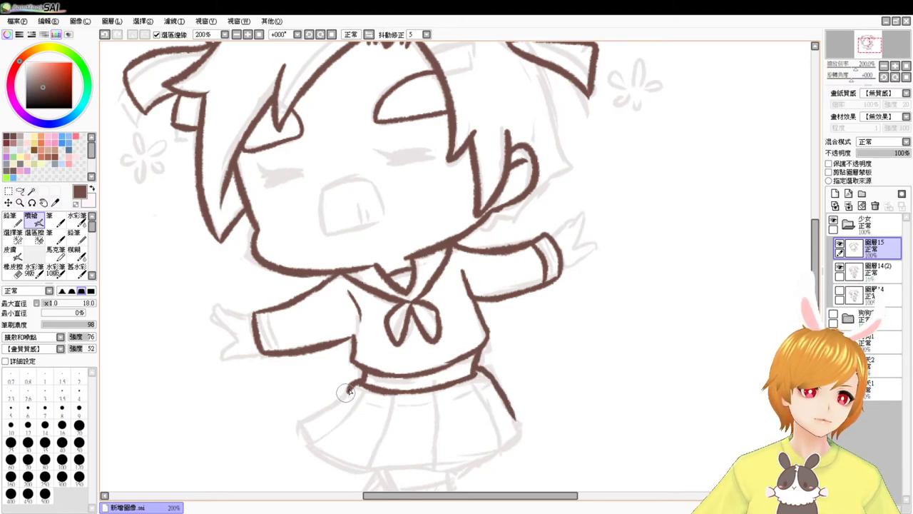
mouse_move(350, 388)
left_mouse_down()
mouse_move(298, 426)
mouse_move(308, 445)
left_mouse_up()
mouse_move(364, 397)
left_mouse_down()
mouse_move(308, 441)
mouse_move(319, 392)
mouse_move(351, 408)
left_mouse_up()
left_click_drag(372, 343, 345, 412)
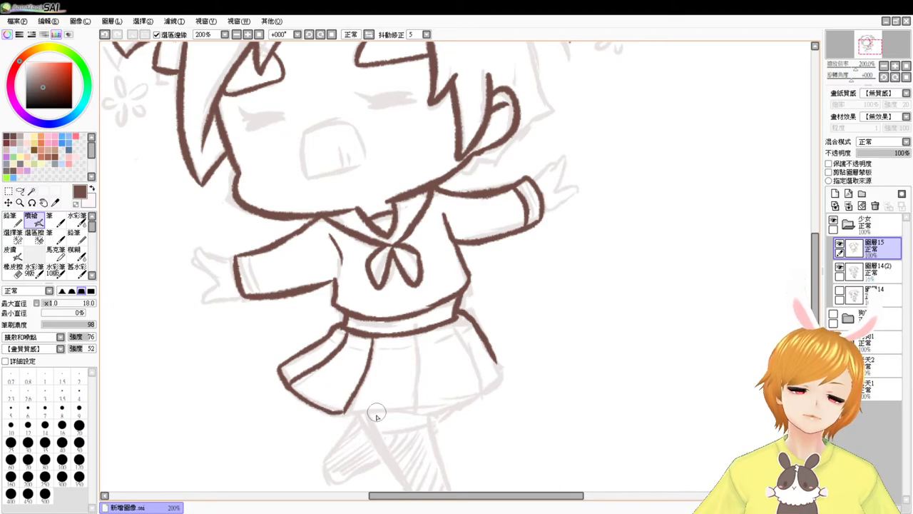
Complete the skirt's hem with the centre and right pleats and add a short vertical line on the waistband
left_click_drag(342, 414, 420, 411)
mouse_move(416, 338)
left_mouse_down()
mouse_move(419, 413)
mouse_move(483, 398)
left_mouse_up()
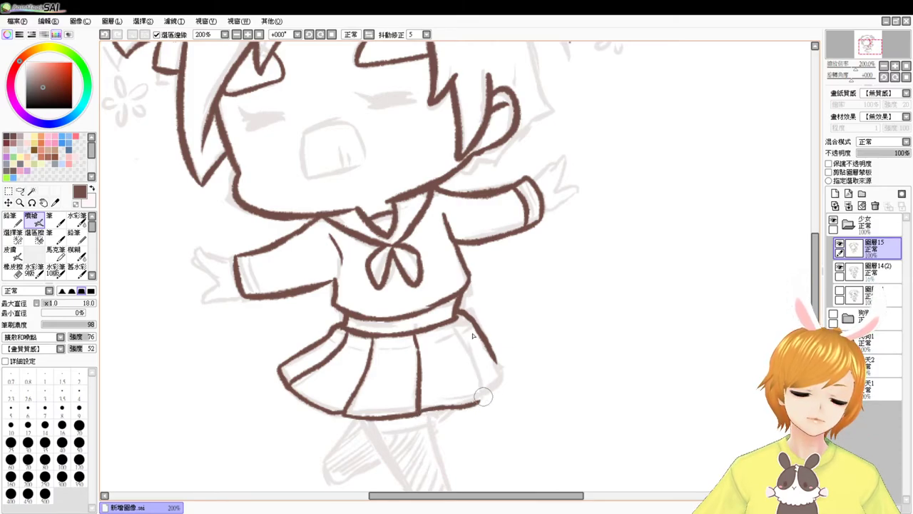
mouse_move(451, 322)
left_mouse_down()
mouse_move(477, 361)
mouse_move(485, 398)
left_mouse_up()
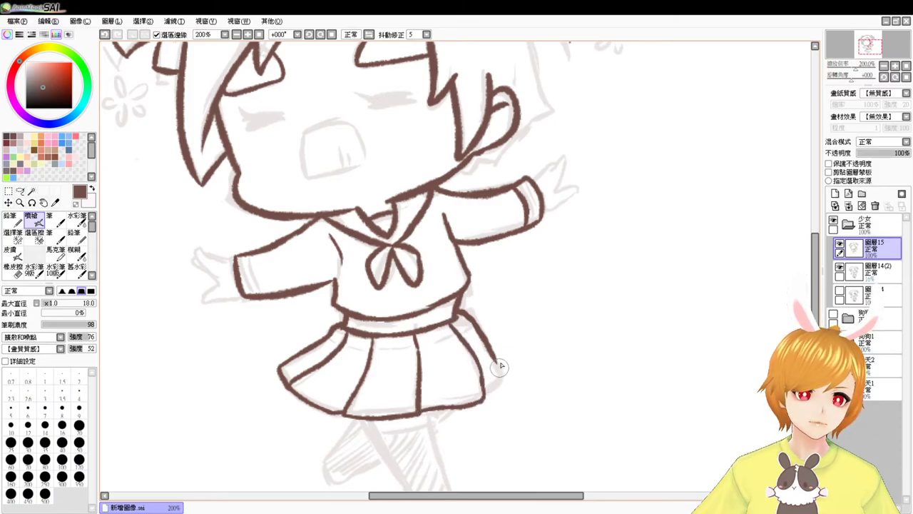
mouse_move(491, 352)
left_mouse_down()
mouse_move(484, 399)
mouse_move(504, 397)
left_mouse_up()
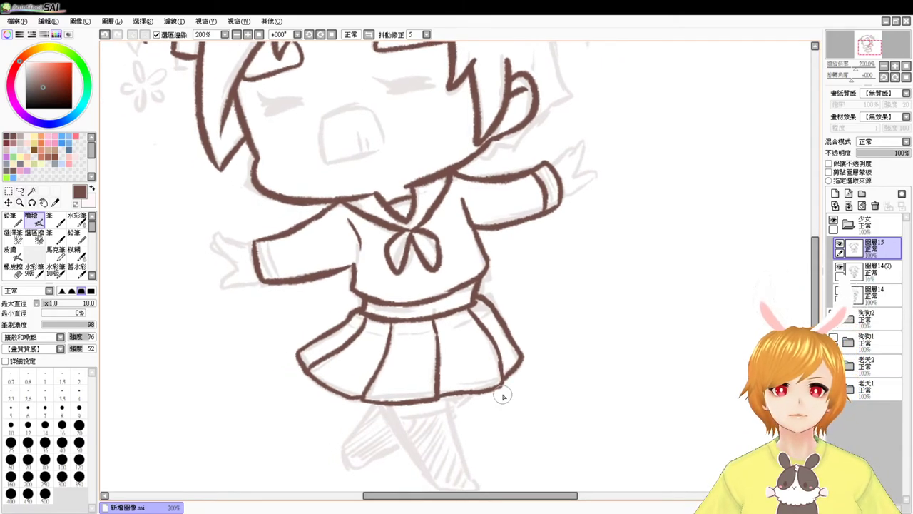
left_click_drag(438, 307, 437, 319)
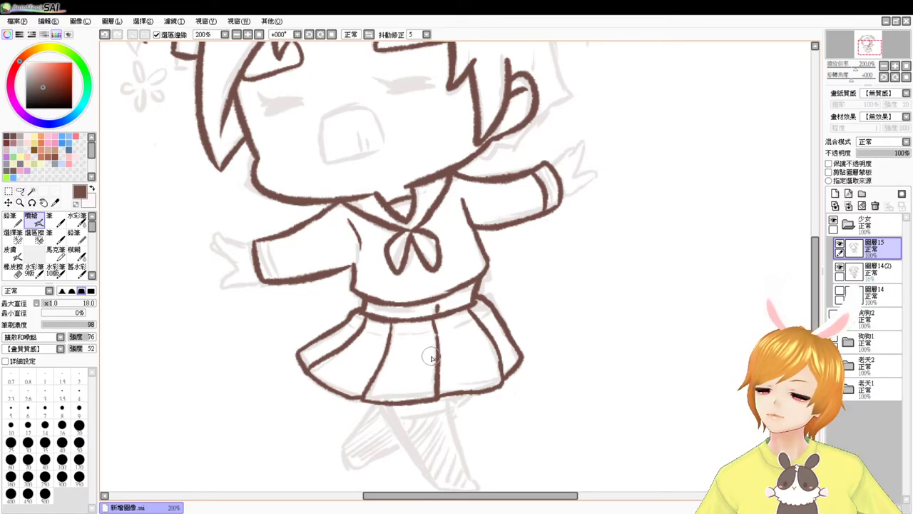
Ink both sides and the rounded foot of the front leg below the skirt
left_click_drag(431, 376, 440, 324)
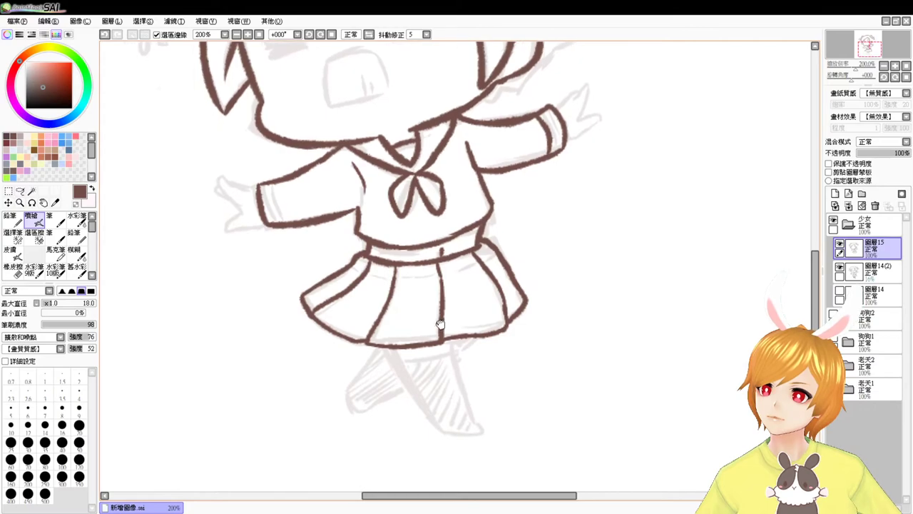
left_click_drag(393, 348, 441, 426)
key("ctrl+z")
left_click_drag(396, 348, 449, 435)
left_click_drag(448, 334, 475, 419)
key("ctrl+z")
left_click_drag(447, 335, 475, 422)
key("ctrl+z")
mouse_move(450, 339)
left_mouse_down()
mouse_move(470, 411)
mouse_move(451, 436)
mouse_move(464, 438)
left_mouse_up()
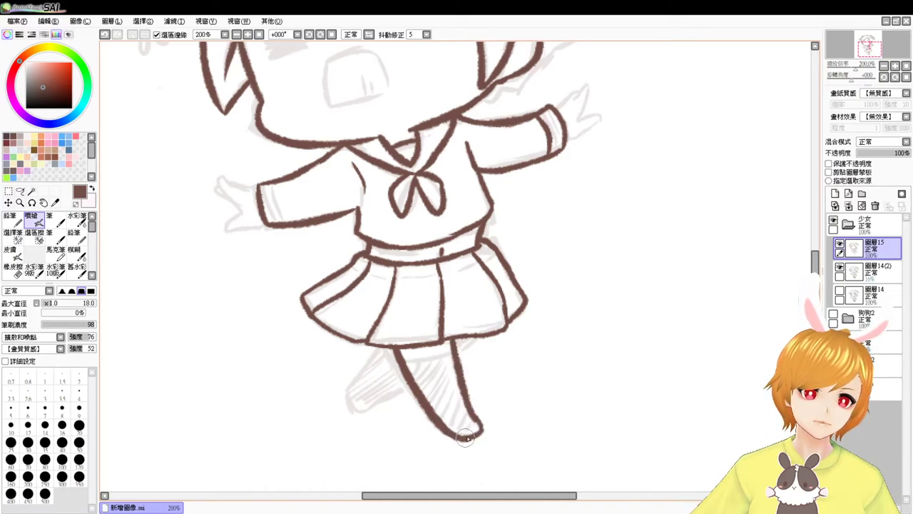
Ink the bent back leg and add the stocking's top line across the front leg
left_click_drag(378, 346, 350, 397)
key("ctrl+z")
mouse_move(379, 351)
left_mouse_down()
mouse_move(350, 393)
mouse_move(354, 405)
mouse_move(406, 380)
left_mouse_up()
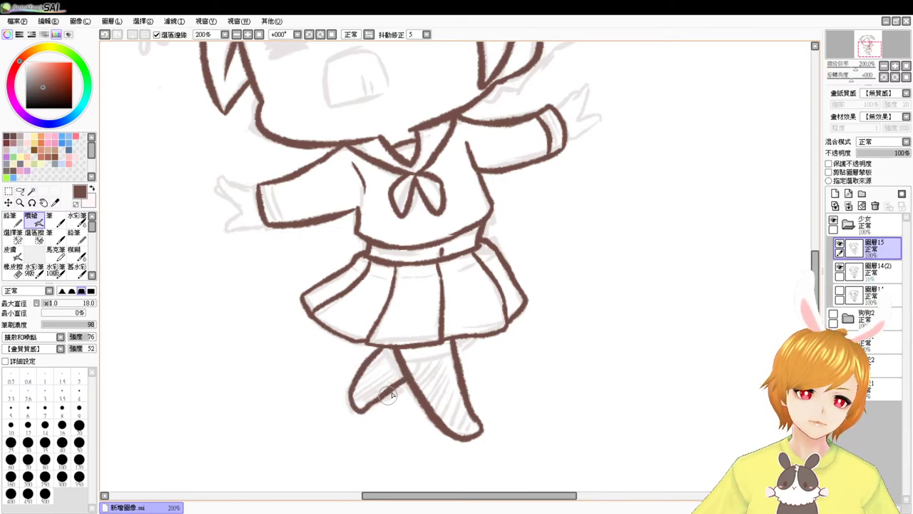
mouse_move(392, 350)
left_mouse_down()
mouse_move(429, 361)
mouse_move(451, 345)
left_mouse_up()
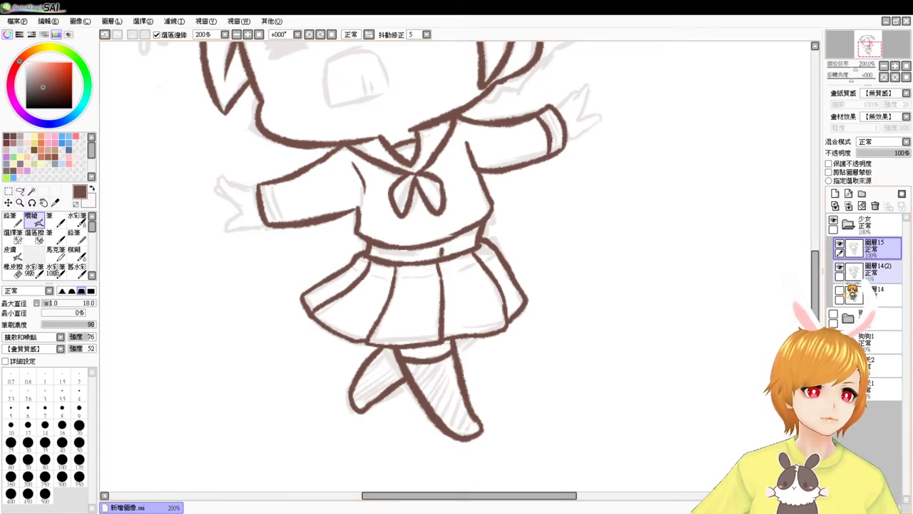
Hide the sketch layer 圖層14(2) briefly to check the line art, and show it again
left_click(839, 267)
left_click(840, 267)
scroll(713, 314, "up", 4)
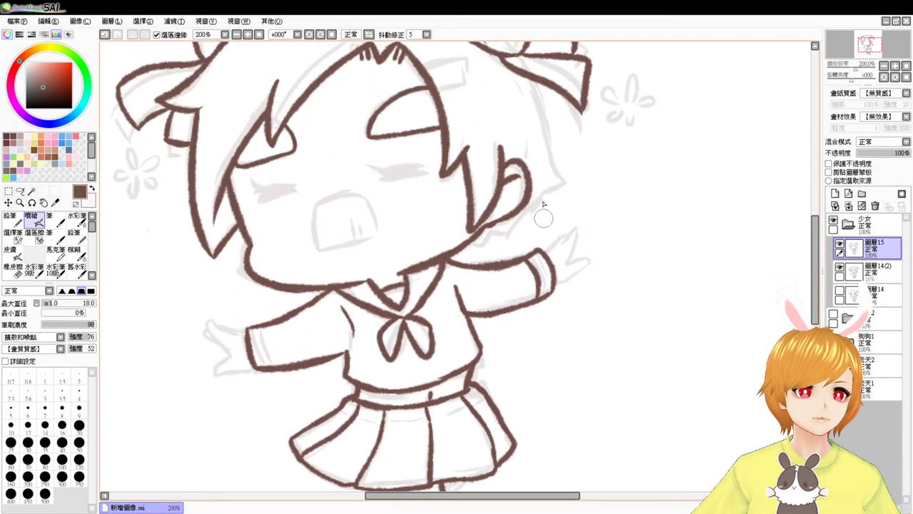
Ink the outer edge of the back hair below the right bun's ribbon and its jagged ends under the ear
scroll(546, 216, "up", 2)
key("ctrl+z")
mouse_move(534, 148)
left_mouse_down()
mouse_move(565, 257)
mouse_move(553, 236)
mouse_move(562, 261)
mouse_move(534, 277)
left_mouse_up()
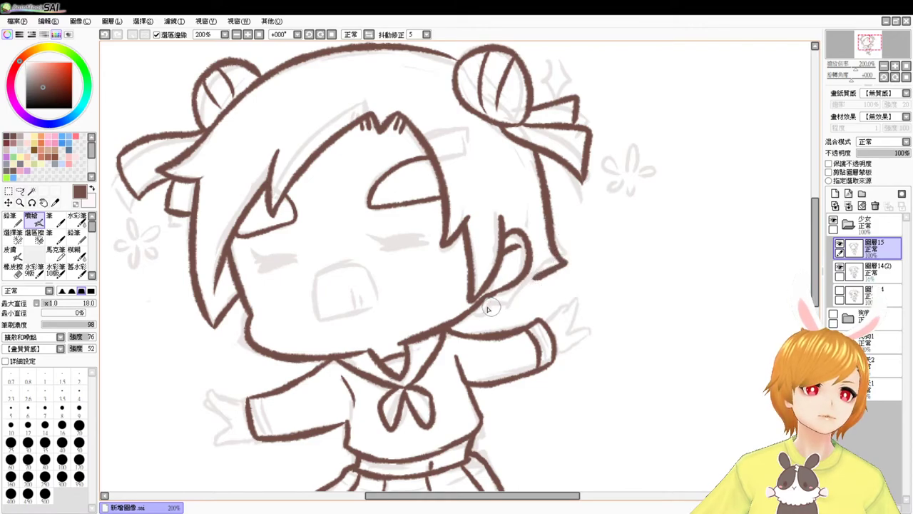
mouse_move(474, 312)
left_mouse_down()
mouse_move(491, 318)
mouse_move(520, 305)
mouse_move(532, 284)
mouse_move(532, 299)
left_mouse_up()
left_click_drag(519, 351, 540, 304)
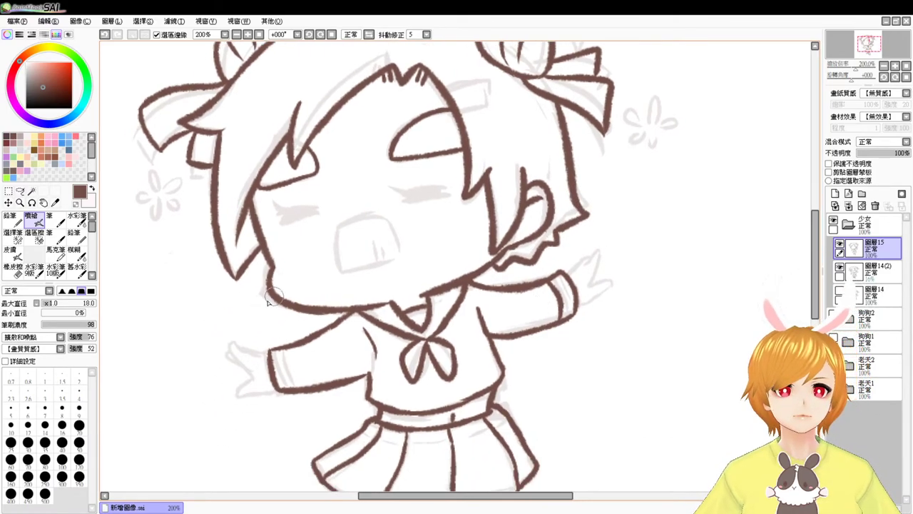
Ink the outstretched left hand with its spread fingers at the end of the sleeve
left_click_drag(231, 343, 250, 370)
key("ctrl+z")
left_click_drag(230, 335, 255, 376)
left_click_drag(229, 337, 250, 370)
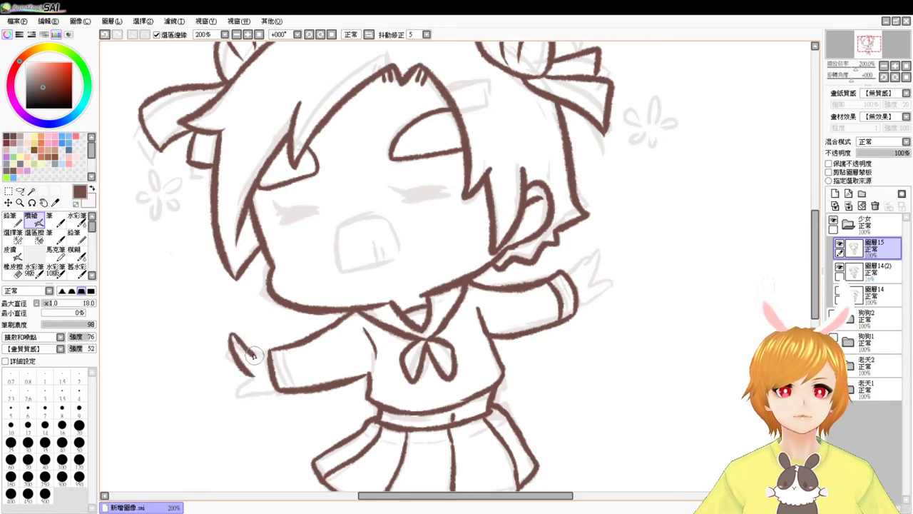
mouse_move(232, 335)
left_mouse_down()
mouse_move(266, 355)
mouse_move(234, 370)
mouse_move(252, 378)
mouse_move(235, 393)
mouse_move(300, 382)
left_mouse_up()
key("ctrl+z")
Ink the raised right hand with its fingers and add the inner cuff line on the left sleeve
left_click_drag(645, 292, 561, 335)
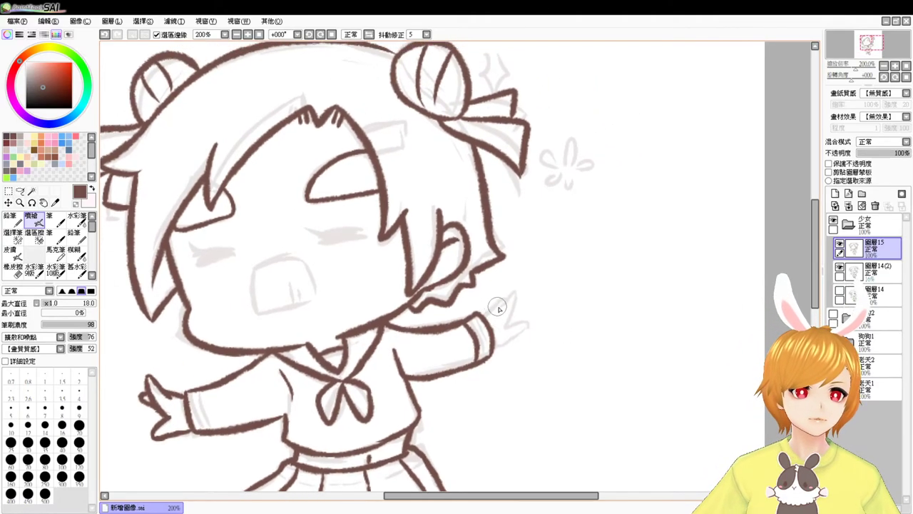
mouse_move(502, 308)
left_mouse_down()
mouse_move(513, 290)
mouse_move(505, 326)
mouse_move(529, 325)
mouse_move(506, 343)
mouse_move(504, 294)
left_mouse_up()
key("ctrl+z")
key("ctrl+z")
key("ctrl+z")
key("ctrl+z")
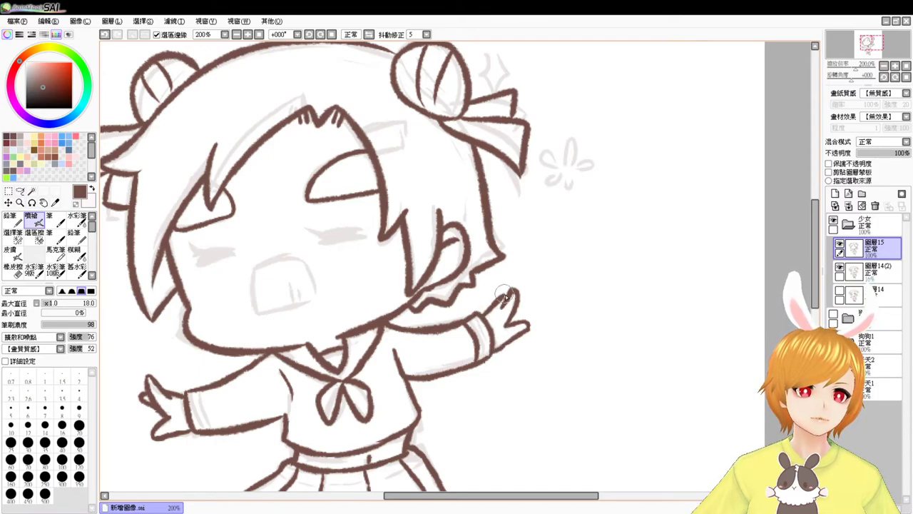
mouse_move(508, 344)
left_mouse_down()
mouse_move(571, 297)
mouse_move(544, 316)
left_mouse_up()
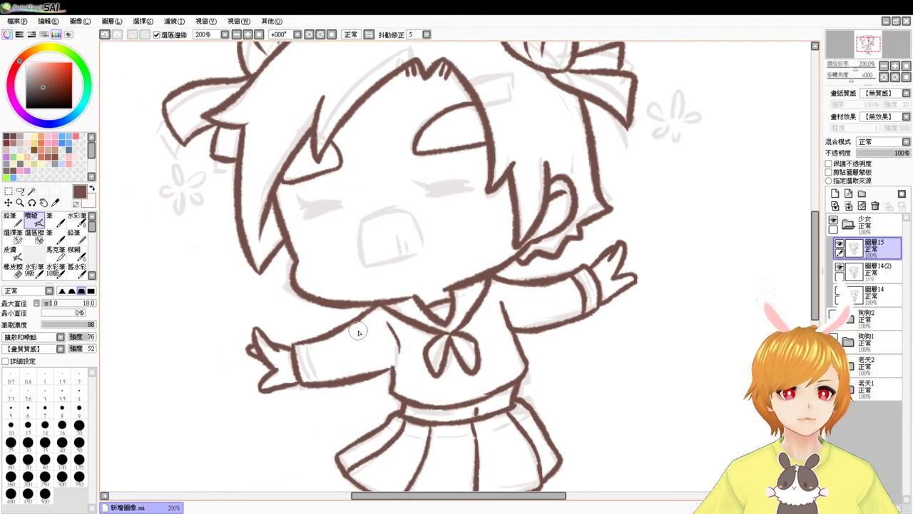
Draw a five-petal flower on each side of the girl's head
left_click_drag(294, 327, 326, 403)
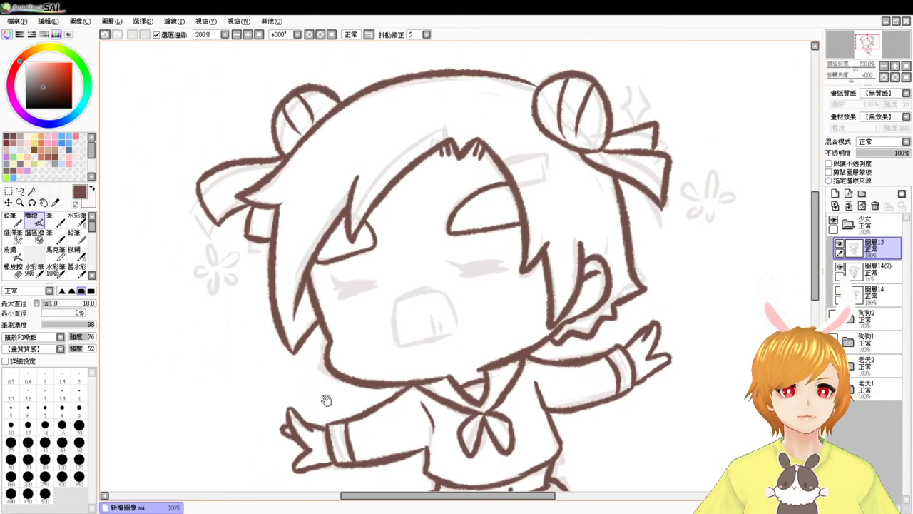
mouse_move(216, 291)
left_mouse_down()
mouse_move(207, 274)
mouse_move(218, 293)
mouse_move(229, 282)
mouse_move(243, 290)
mouse_move(196, 305)
mouse_move(212, 303)
mouse_move(220, 324)
mouse_move(217, 309)
mouse_move(244, 314)
mouse_move(237, 308)
left_mouse_up()
left_click_drag(721, 272, 514, 336)
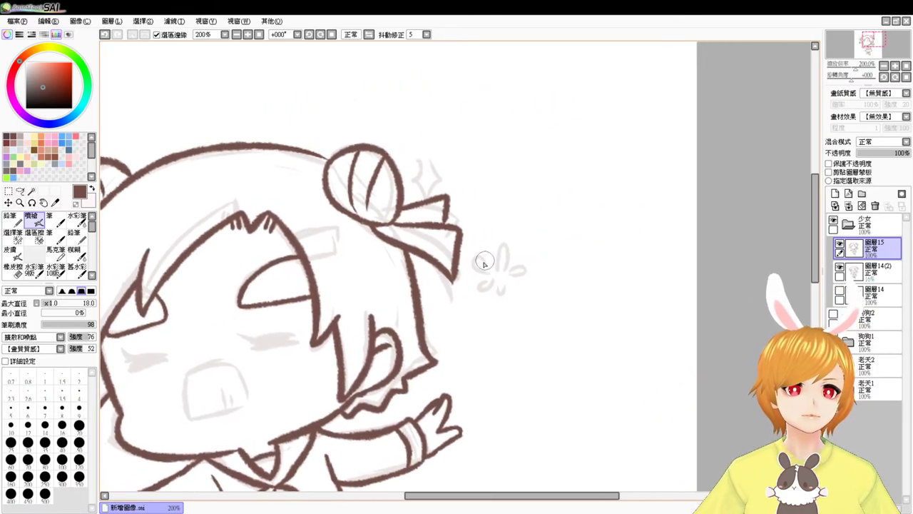
mouse_move(497, 264)
left_mouse_down()
mouse_move(509, 251)
mouse_move(500, 266)
mouse_move(512, 277)
mouse_move(471, 257)
mouse_move(472, 280)
mouse_move(487, 280)
mouse_move(479, 294)
mouse_move(500, 279)
mouse_move(511, 298)
mouse_move(503, 287)
left_mouse_up()
left_click_drag(486, 333, 494, 342)
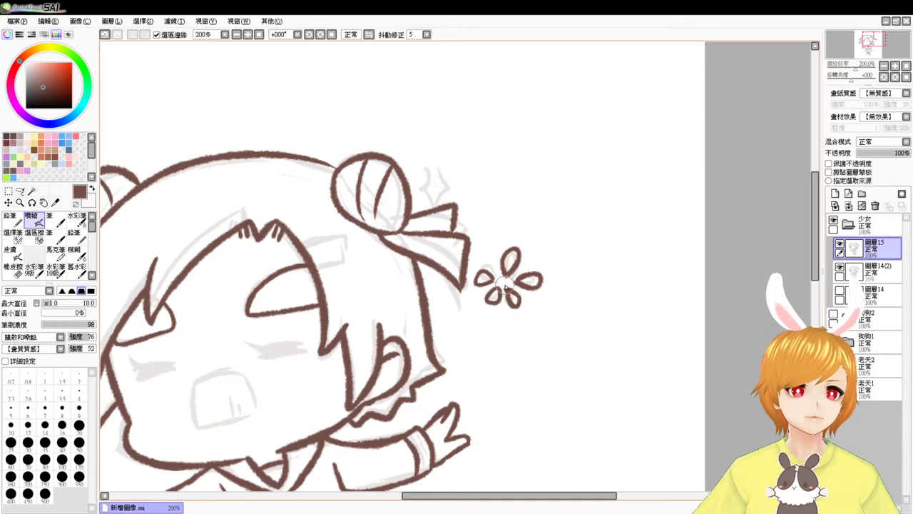
key("e")
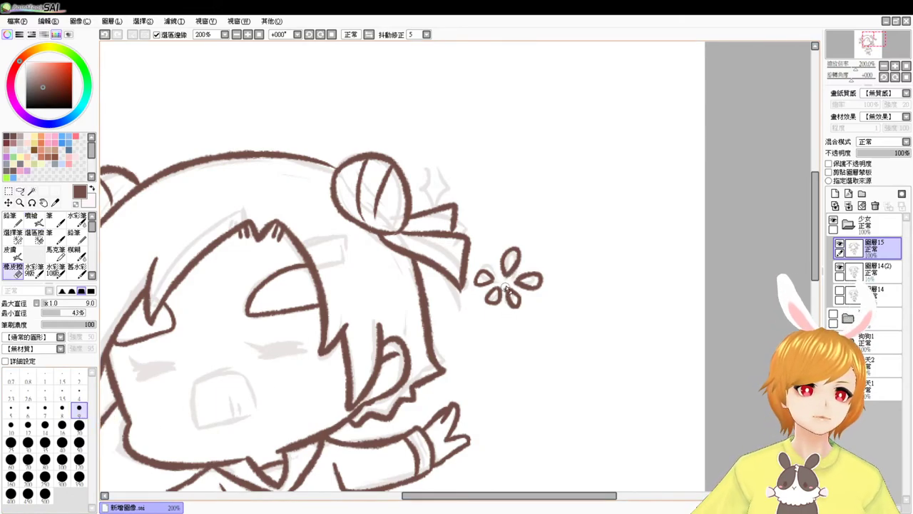
key("b")
Fill in both narrow eyes with their upper lashes and outline the small clip beside the bangs
left_click_drag(486, 339, 589, 242)
mouse_move(229, 276)
left_mouse_down()
mouse_move(245, 269)
mouse_move(268, 273)
mouse_move(242, 283)
mouse_move(272, 279)
left_mouse_up()
left_click_drag(371, 259, 407, 251)
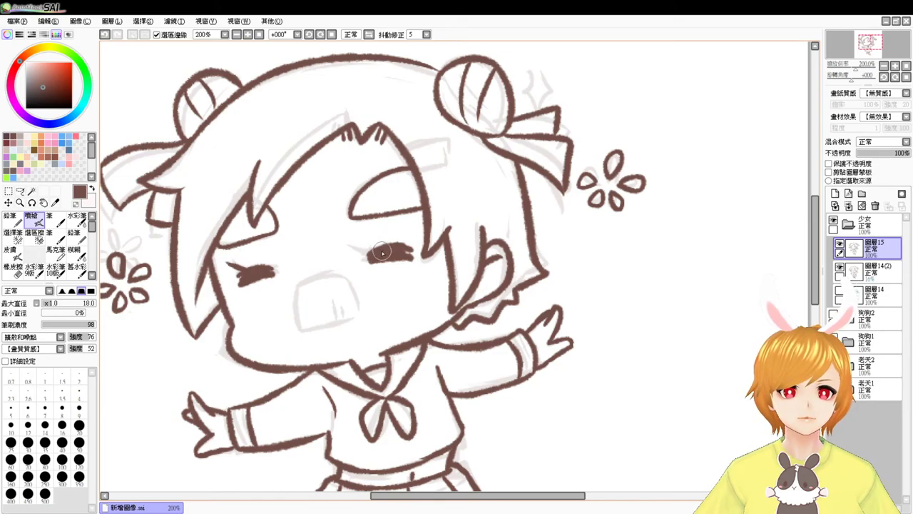
left_click_drag(248, 267, 271, 273)
key("ctrl+z")
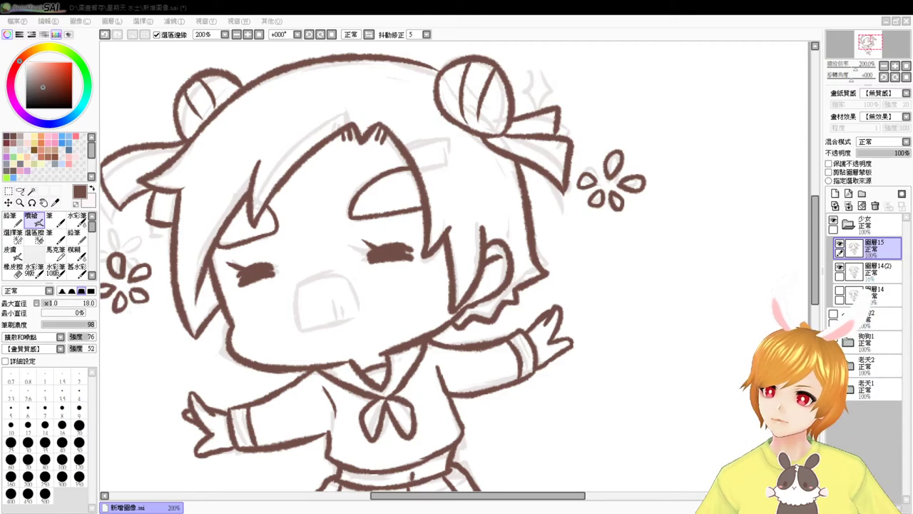
left_click(766, 418)
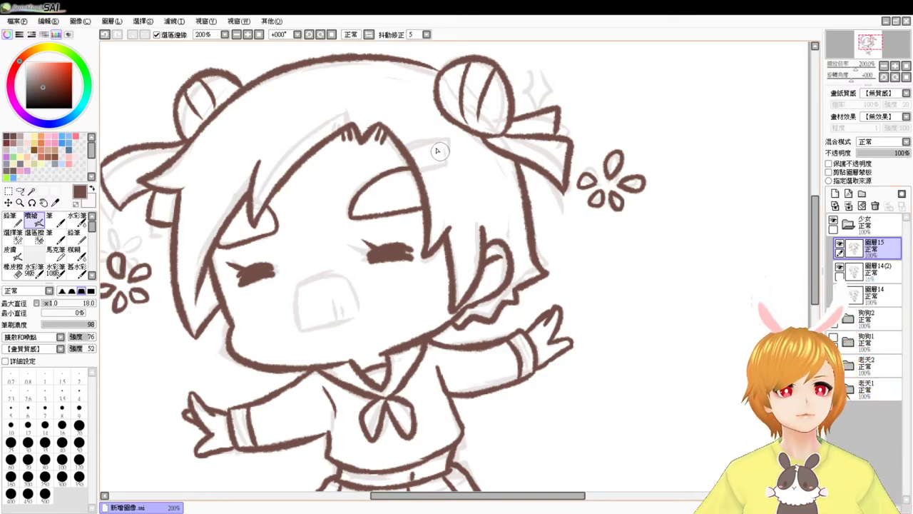
mouse_move(409, 147)
left_mouse_down()
mouse_move(431, 141)
mouse_move(448, 163)
left_mouse_up()
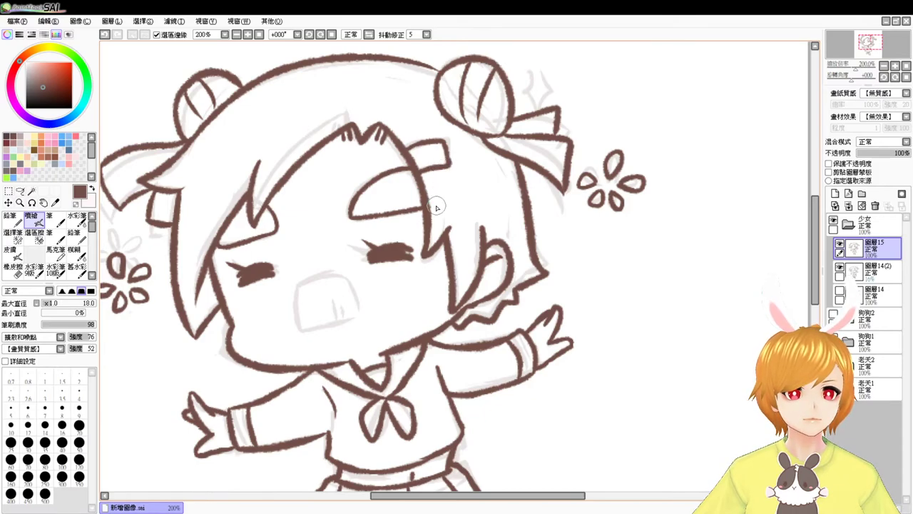
Draw four-pointed sparkles beside the left hand and below the right flower
mouse_move(498, 109)
left_mouse_down()
mouse_move(525, 117)
mouse_move(589, 89)
mouse_move(589, 64)
left_mouse_up()
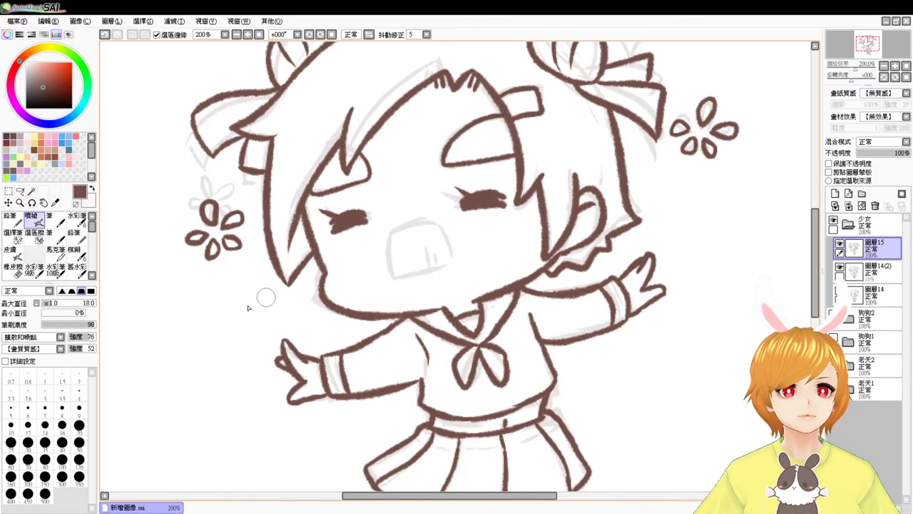
mouse_move(247, 312)
left_mouse_down()
mouse_move(234, 336)
mouse_move(254, 350)
mouse_move(266, 328)
mouse_move(245, 310)
mouse_move(235, 346)
mouse_move(264, 360)
mouse_move(272, 332)
mouse_move(245, 322)
left_mouse_up()
key("ctrl+z")
mouse_move(682, 204)
left_mouse_down()
mouse_move(677, 230)
mouse_move(693, 252)
mouse_move(699, 222)
mouse_move(664, 224)
mouse_move(694, 241)
mouse_move(695, 206)
mouse_move(668, 189)
left_mouse_up()
key("ctrl+z")
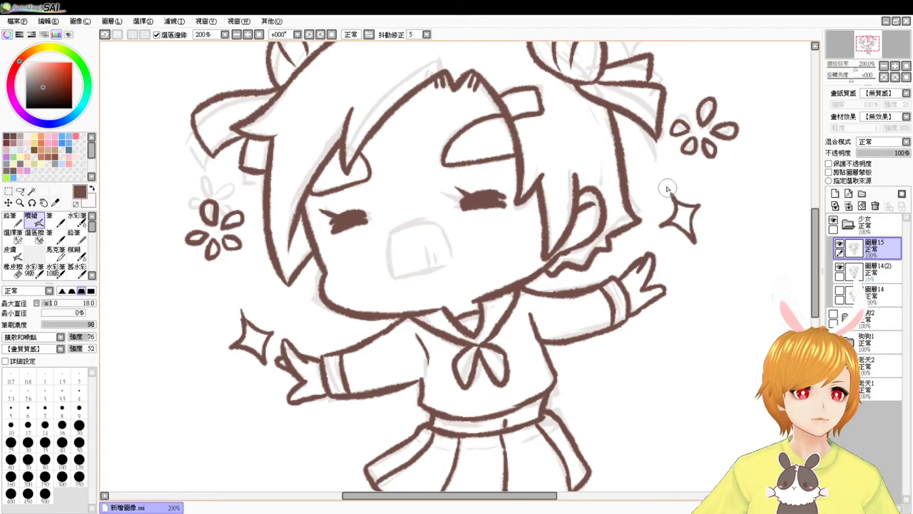
key("ctrl+z")
Draw the squarish open mouth with short lines inside its lower corner and hide the sketch layer 圖層14(2)
left_click_drag(395, 235, 407, 271)
mouse_move(402, 228)
left_mouse_down()
mouse_move(432, 221)
mouse_move(445, 265)
mouse_move(448, 257)
mouse_move(437, 261)
left_mouse_up()
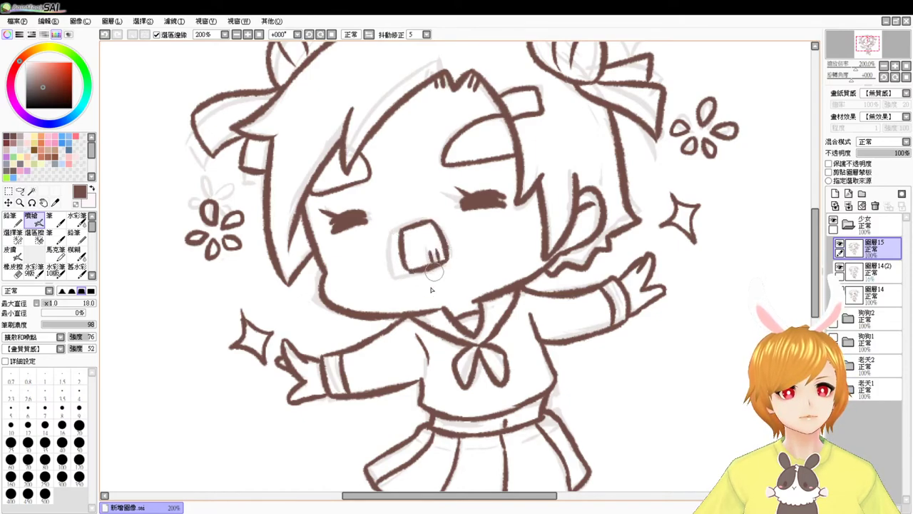
left_click(840, 267)
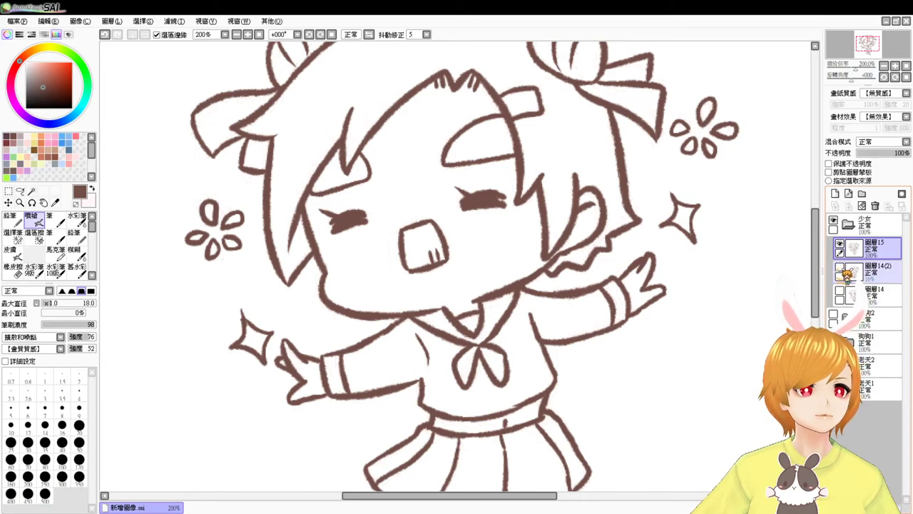
Thicken the solid shapes of both eyes downward so they look rounder
mouse_move(711, 350)
left_mouse_down()
mouse_move(708, 268)
mouse_move(723, 359)
left_mouse_up()
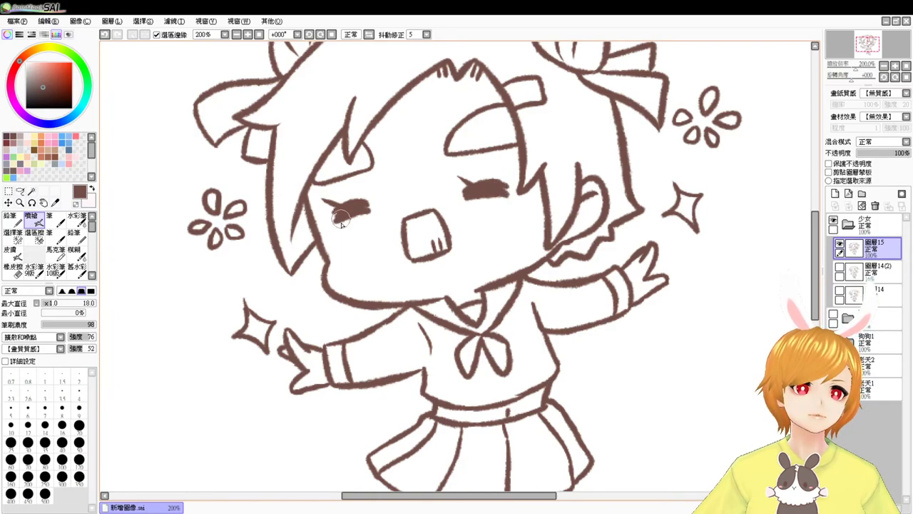
left_click_drag(467, 203, 505, 200)
key("ctrl+z")
key("ctrl+z")
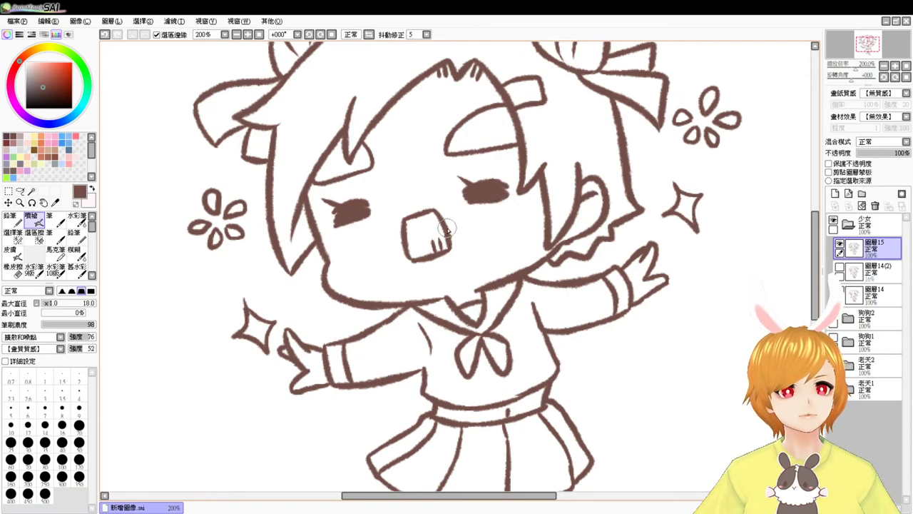
Draw a thin broken line across the pleats below the skirt's waistband with a size 8 brush
left_click(259, 34)
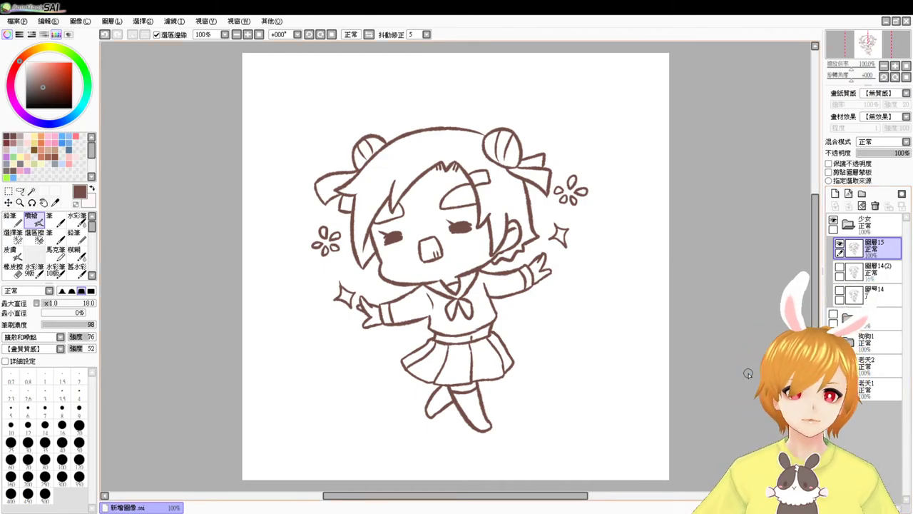
scroll(746, 374, "up", 2)
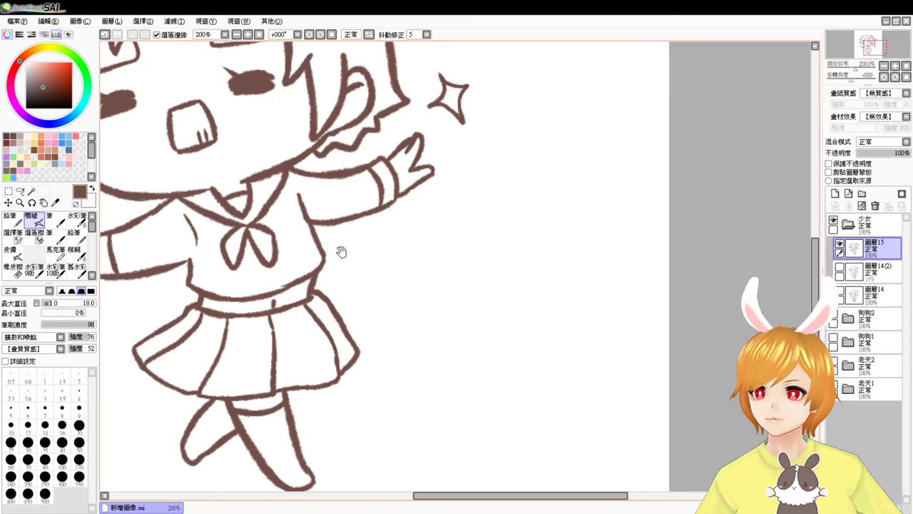
left_click_drag(334, 251, 487, 238)
left_click_drag(354, 312, 348, 314)
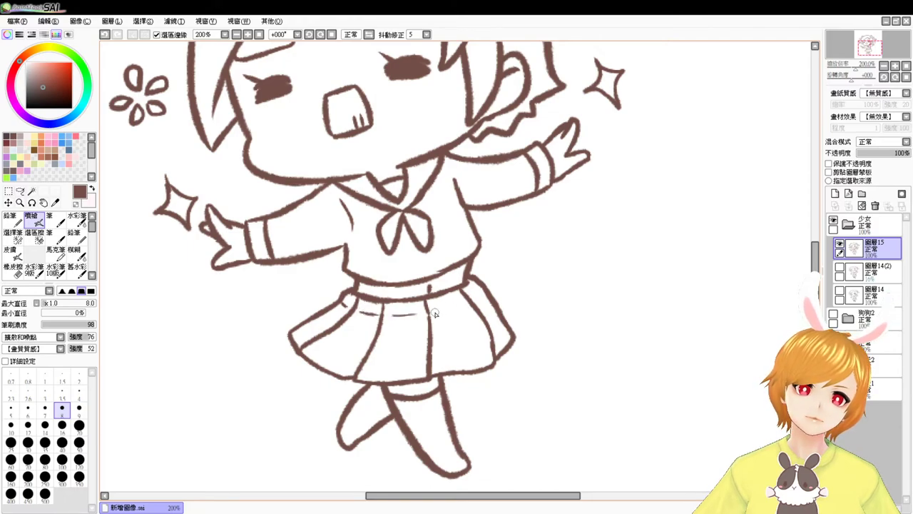
left_click_drag(446, 272, 458, 330)
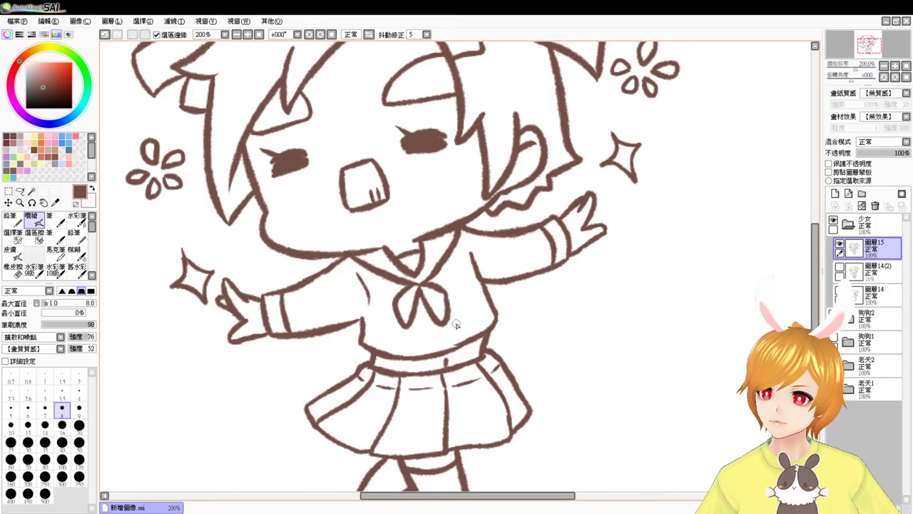
left_click_drag(449, 325, 460, 333)
Create a new layer directly beneath the line art layer 圖層15
left_click_drag(562, 236, 584, 361)
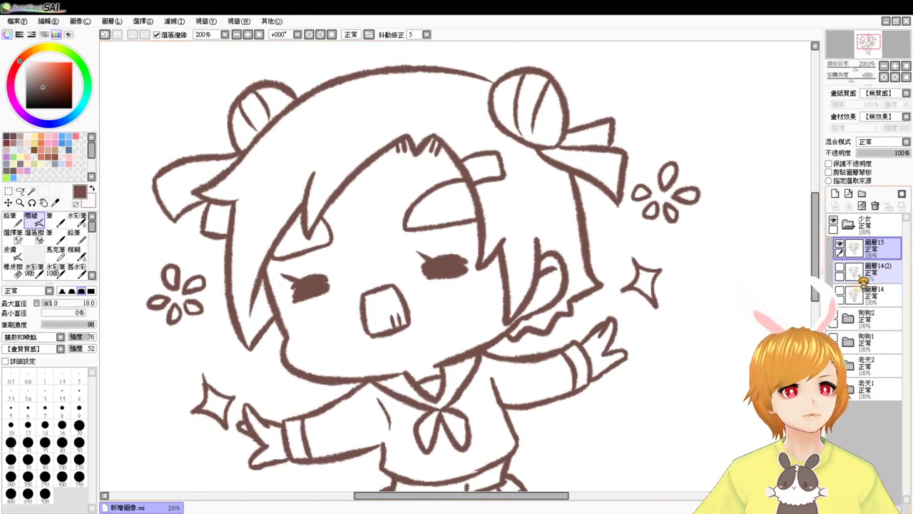
left_click(835, 193)
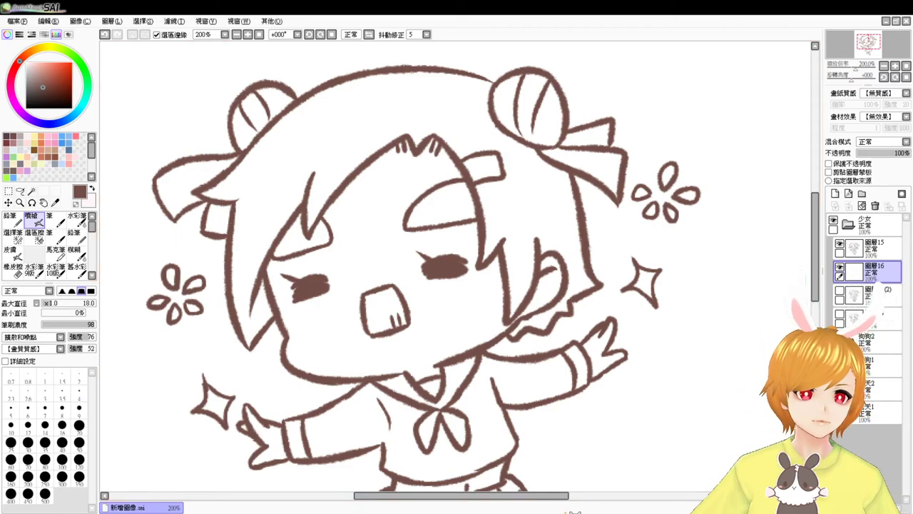
left_click(32, 190)
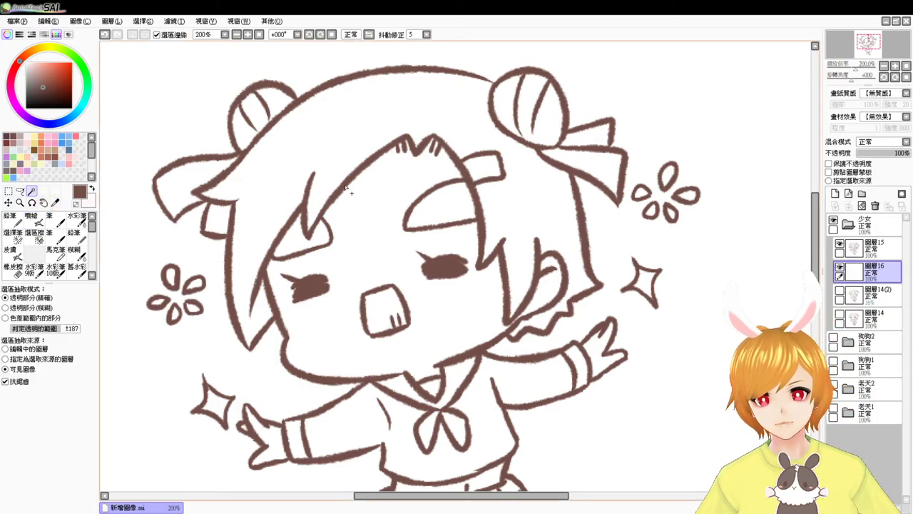
left_click(327, 224)
key("ctrl+d")
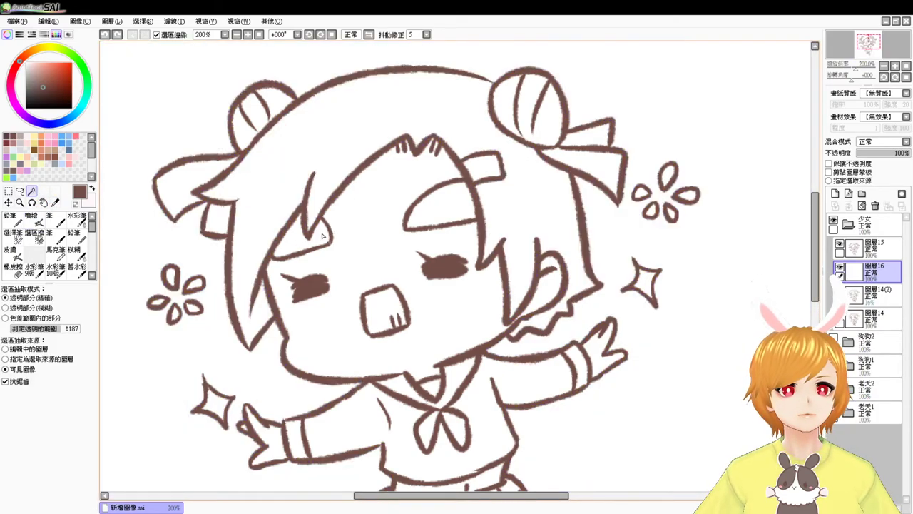
Close the gap in the hair outline beside the right bun with a size 9 selection pen stroke
left_click(13, 233)
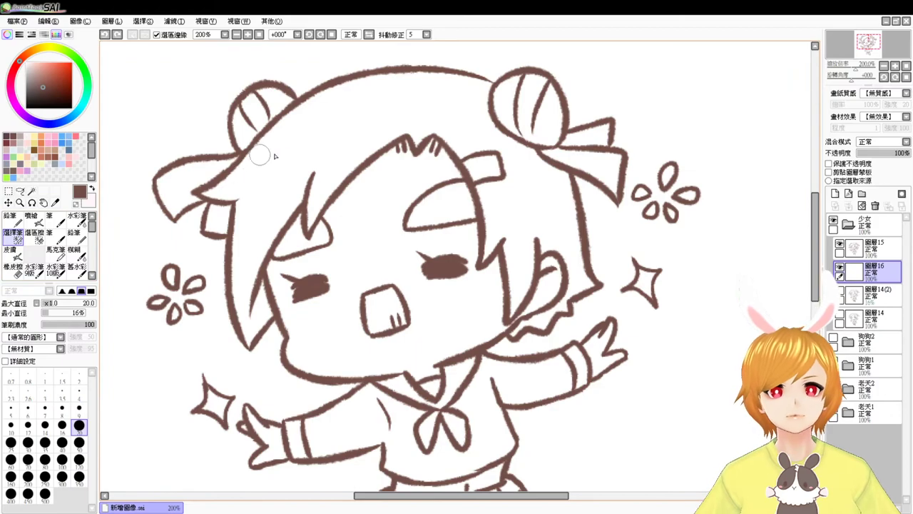
key("bracketleft")
key("bracketleft")
key("bracketleft")
key("bracketleft")
key("bracketleft")
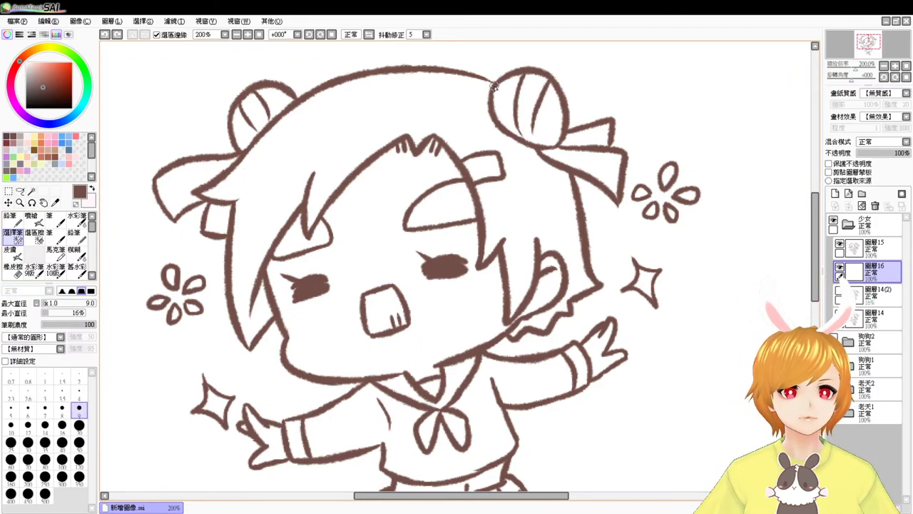
left_click_drag(484, 81, 491, 85)
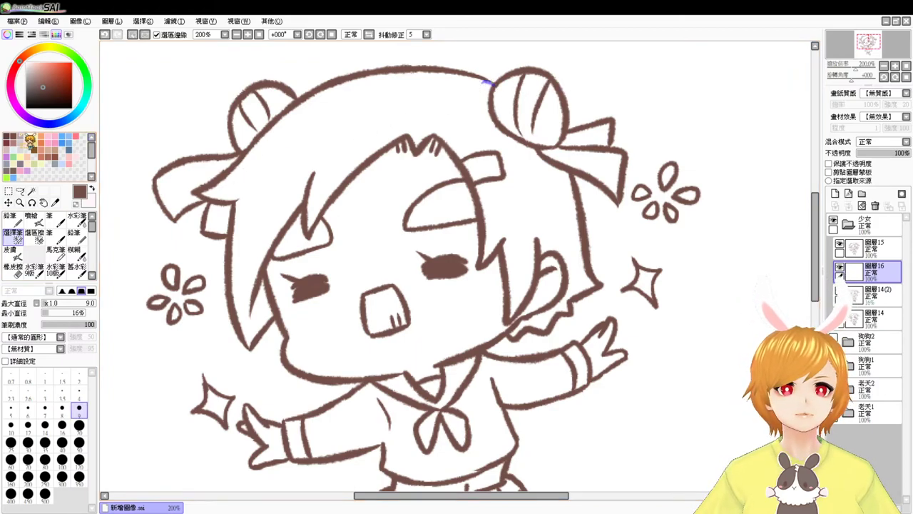
Select the hair area and both buns with the magic wand
left_click(32, 191)
left_click(402, 112)
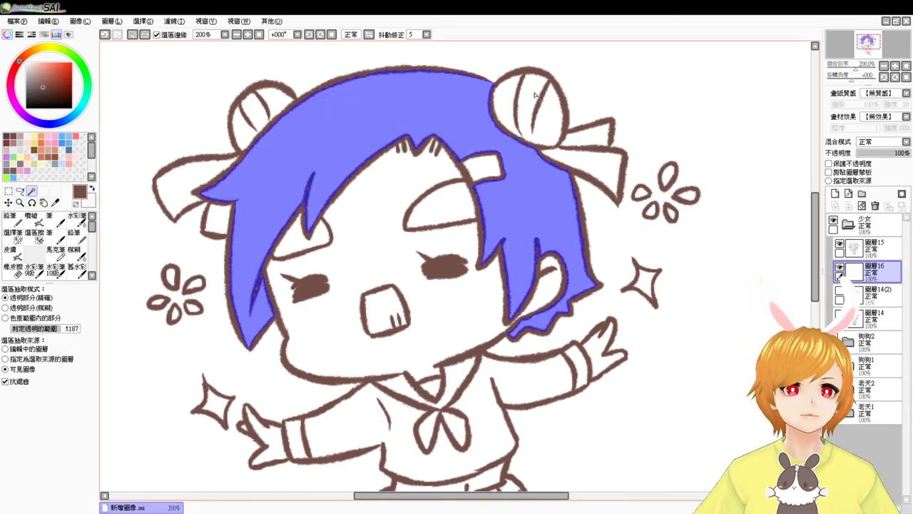
left_click(506, 105)
left_click(256, 130)
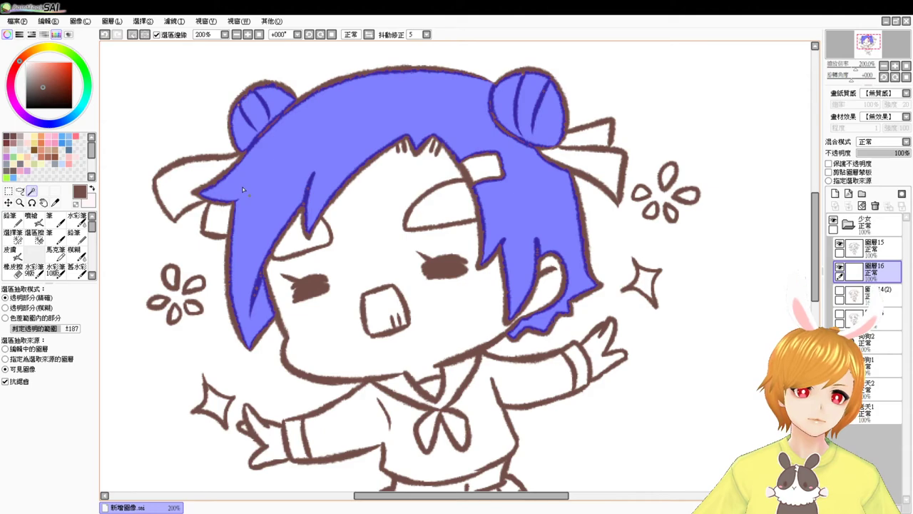
Add the eyebrows and the inside of the mouth to the selection
left_click(458, 203)
left_click(387, 311)
left_click_drag(389, 315, 421, 266)
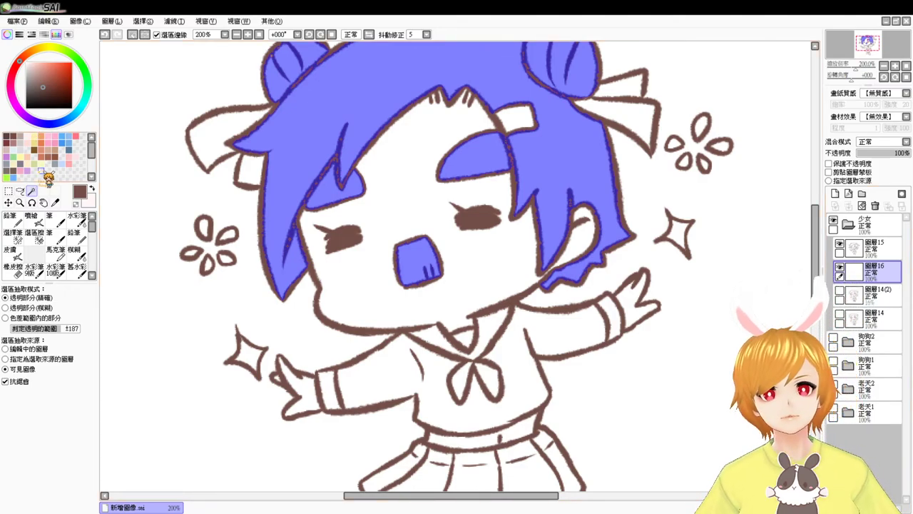
Set the drawing color to a pale blue-grey
mouse_move(212, 155)
left_mouse_down()
mouse_move(214, 251)
mouse_move(201, 270)
left_mouse_up()
left_click_drag(32, 89, 15, 59)
left_click(13, 164)
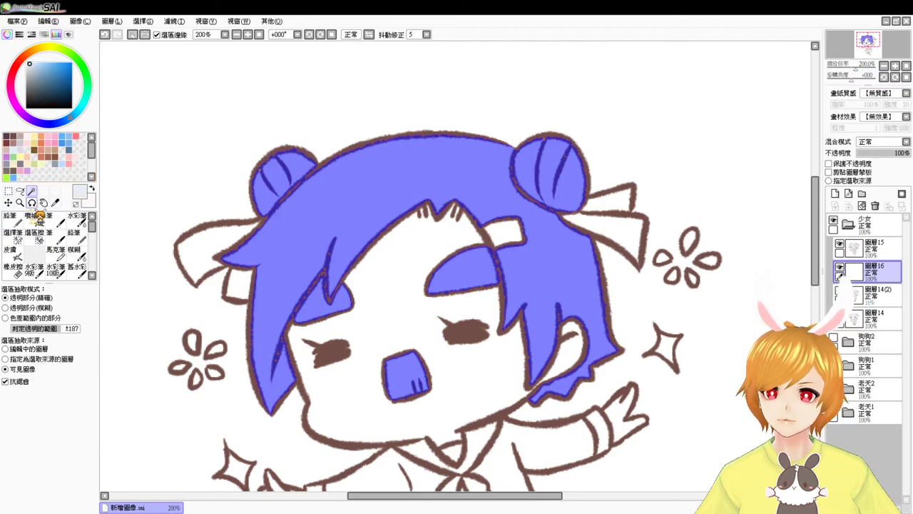
Airbrush pale blue-grey shading at size 23 along the lower edge of the girl's front bangs
left_click(32, 216)
key("bracketright")
key("bracketright")
key("bracketright")
mouse_move(426, 204)
left_mouse_down()
mouse_move(338, 254)
mouse_move(333, 274)
mouse_move(381, 234)
mouse_move(331, 269)
mouse_move(370, 237)
mouse_move(293, 325)
mouse_move(312, 292)
mouse_move(309, 306)
mouse_move(338, 269)
mouse_move(330, 275)
mouse_move(347, 279)
mouse_move(252, 406)
mouse_move(290, 357)
mouse_move(285, 389)
left_mouse_up()
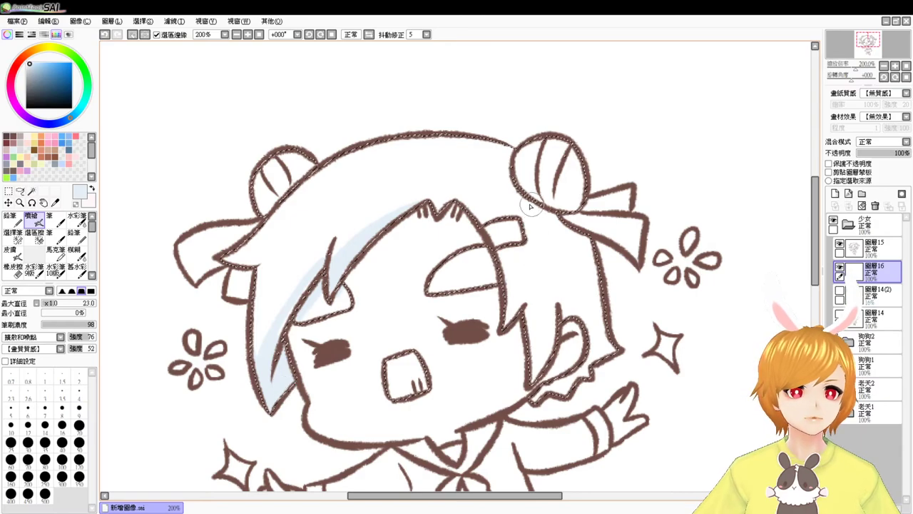
Shade the side hair beside the ear and the neighboring hair bun in pale blue-grey
mouse_move(473, 236)
left_mouse_down()
mouse_move(489, 295)
mouse_move(490, 266)
mouse_move(488, 278)
left_mouse_up()
mouse_move(540, 230)
left_mouse_down()
mouse_move(548, 286)
mouse_move(535, 328)
mouse_move(526, 312)
mouse_move(493, 332)
mouse_move(524, 335)
mouse_move(547, 387)
mouse_move(540, 410)
mouse_move(562, 407)
mouse_move(602, 370)
mouse_move(619, 301)
mouse_move(599, 257)
mouse_move(563, 268)
mouse_move(549, 218)
left_mouse_up()
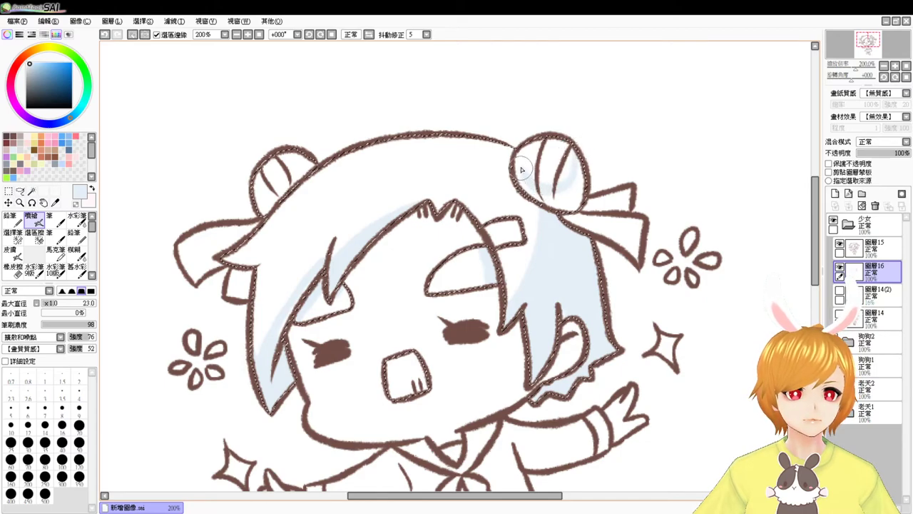
left_click_drag(522, 170, 598, 187)
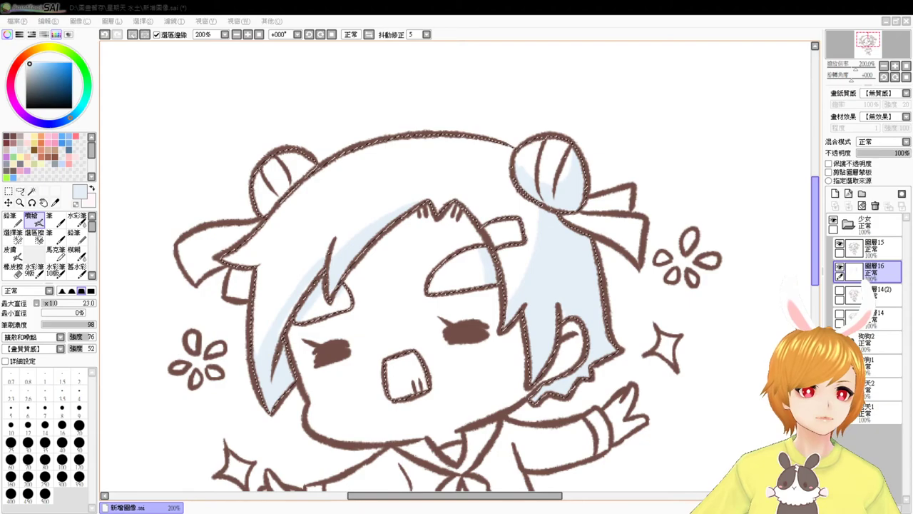
Shade the other hair bun and the mouth interior with the airbrush at size 19, and clear the selection
left_click_drag(821, 242, 828, 269)
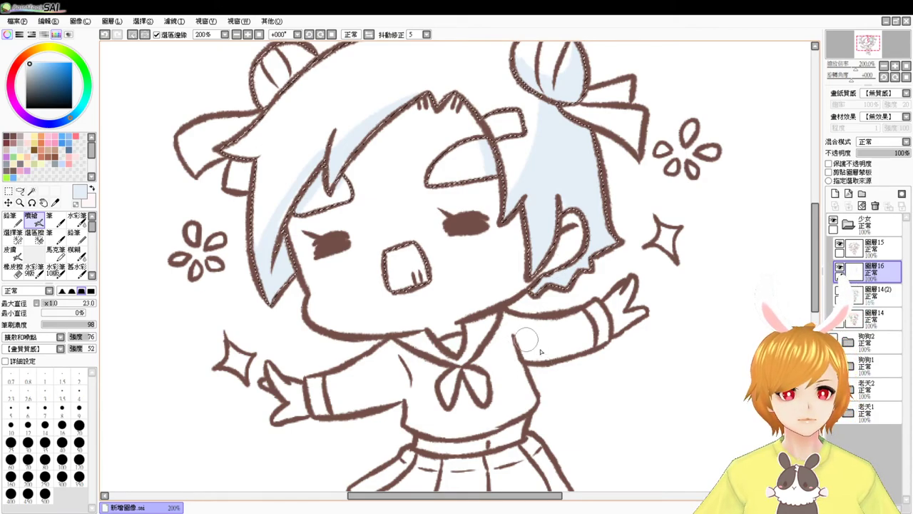
mouse_move(642, 275)
left_mouse_down()
mouse_move(644, 289)
mouse_move(660, 150)
mouse_move(626, 350)
left_mouse_up()
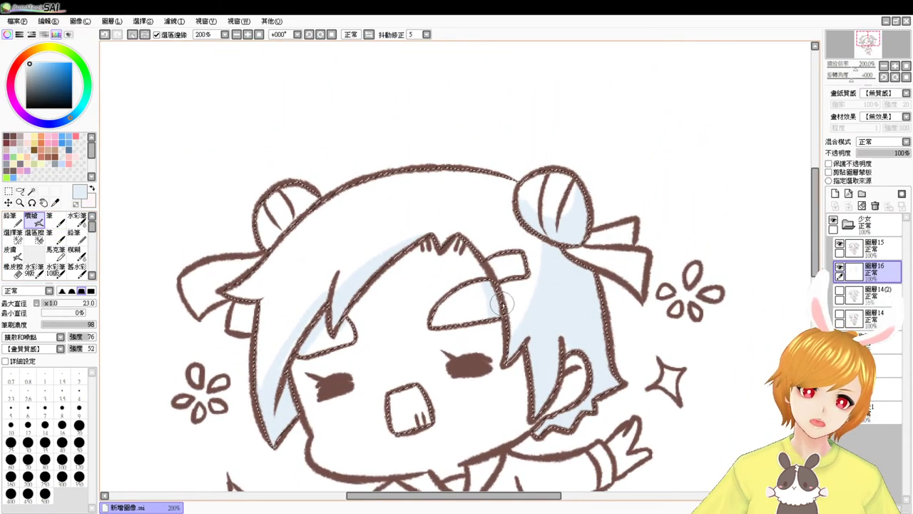
left_click_drag(526, 290, 551, 299)
key("bracketleft")
key("bracketleft")
key("bracketleft")
key("bracketleft")
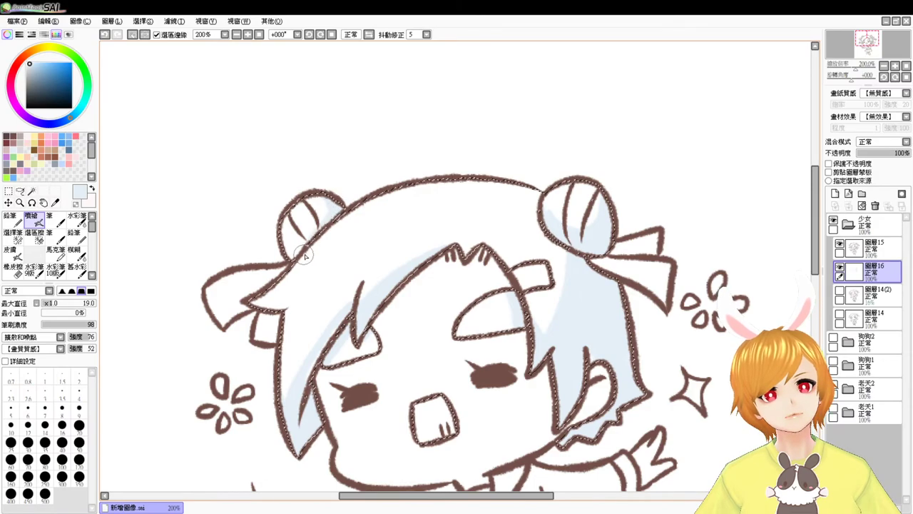
left_click_drag(289, 275, 265, 246)
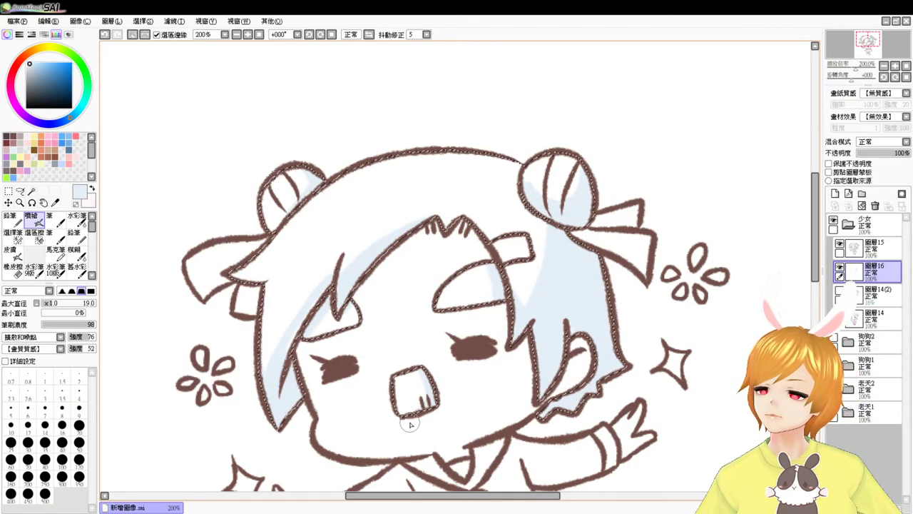
key("ctrl+d")
Select the sailor collar and both sleeve cuffs with the magic wand
left_click_drag(422, 448, 424, 354)
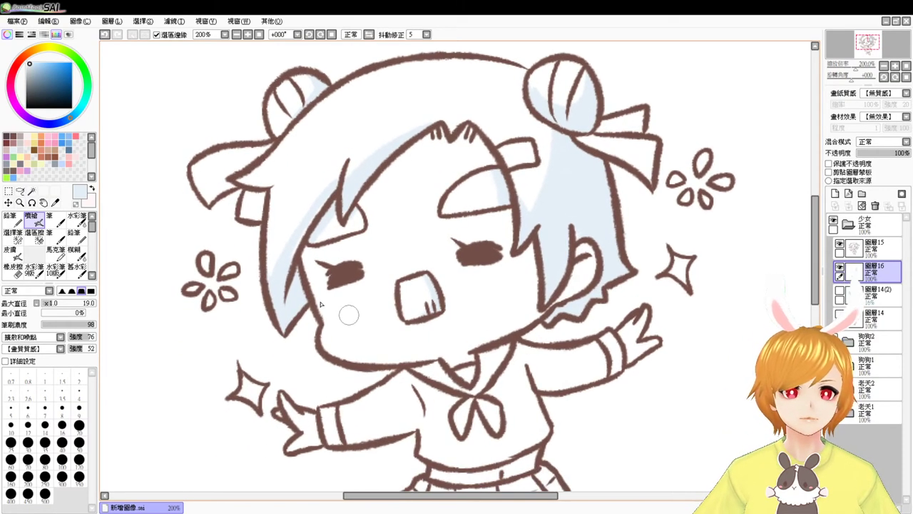
left_click_drag(346, 334, 344, 289)
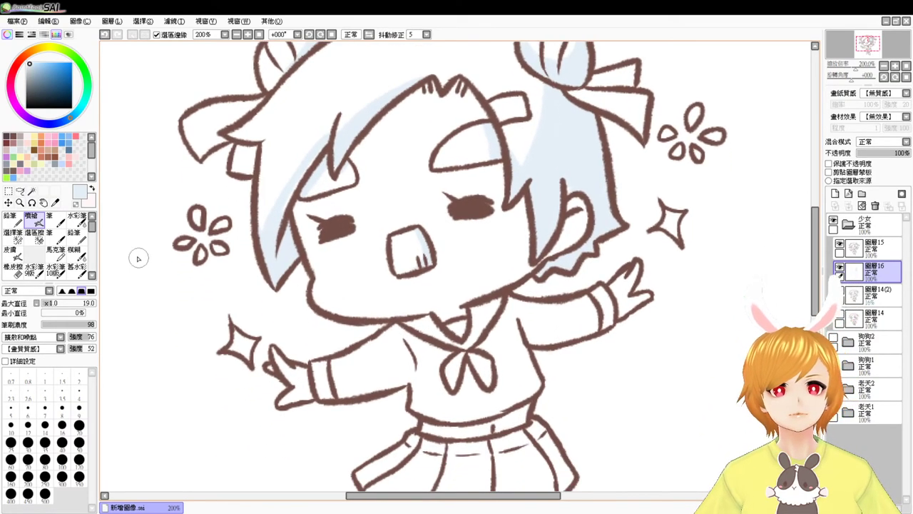
left_click(32, 202)
left_click(474, 326)
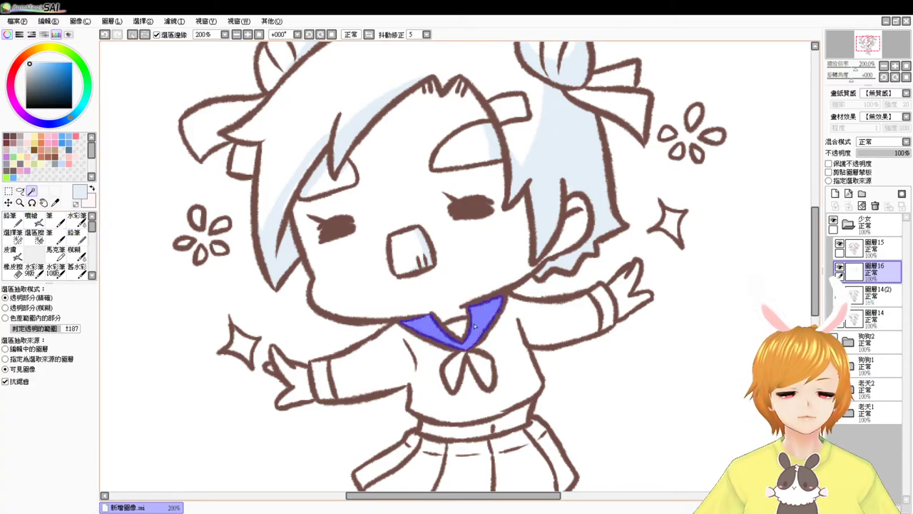
left_click(592, 298)
left_click_drag(405, 407, 411, 345)
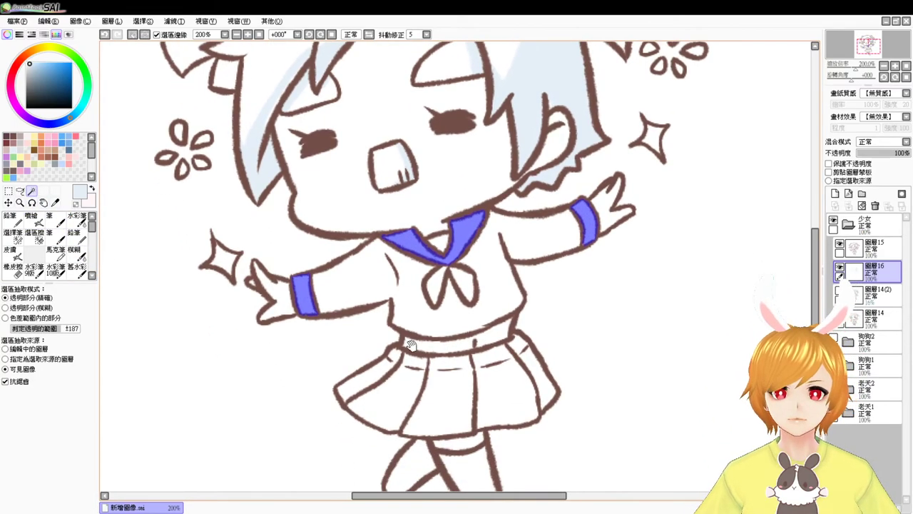
Add all the skirt's pleat panels to the selection
left_click(459, 393)
left_click(386, 410)
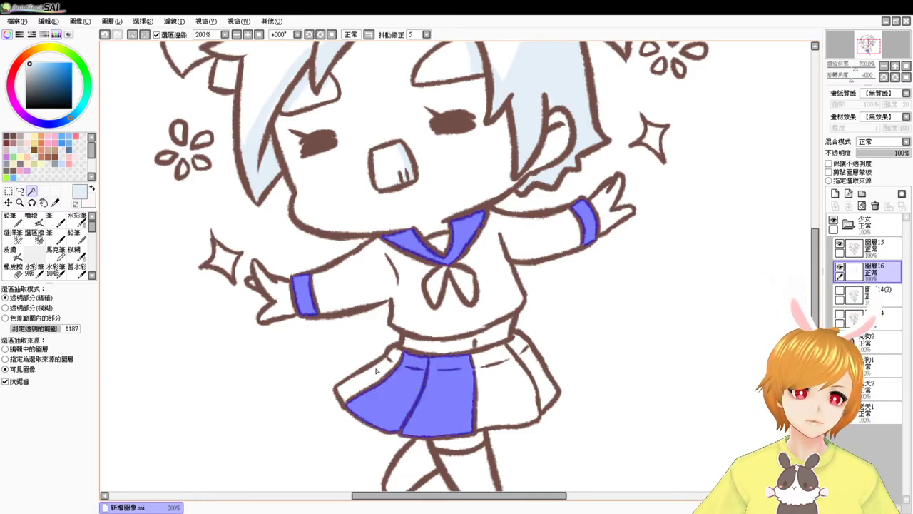
left_click(371, 378)
left_click(504, 391)
left_click(536, 371)
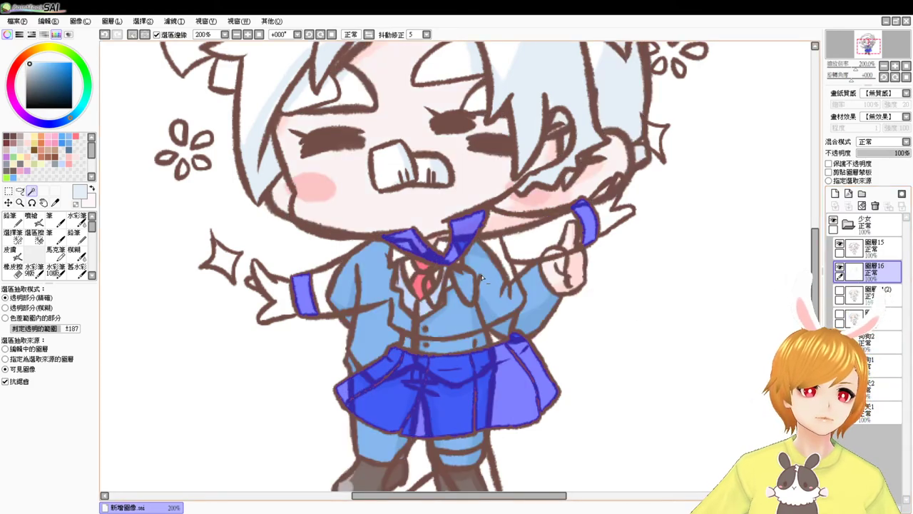
Sample the blue of the finished character's suit and fill the selected collar, cuffs and skirt with it
left_click(35, 220)
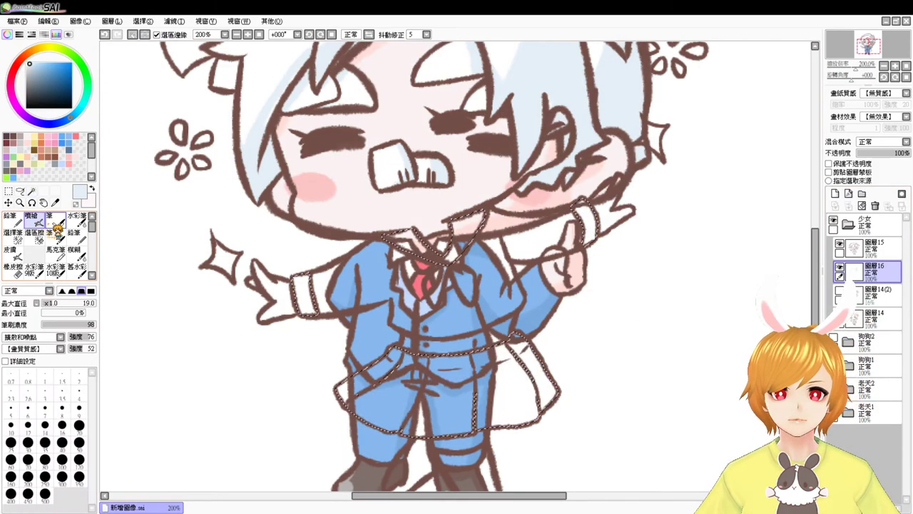
right_click(495, 295)
key("ctrl+f")
right_click(535, 312)
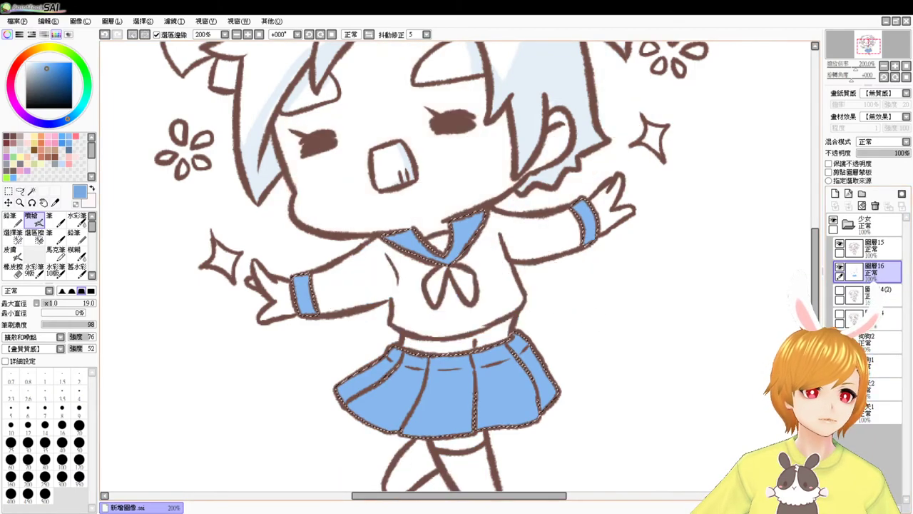
Airbrush darker blue shading onto the collar, cuffs and skirt pleats, and clear the selection
left_click_drag(445, 237, 436, 288)
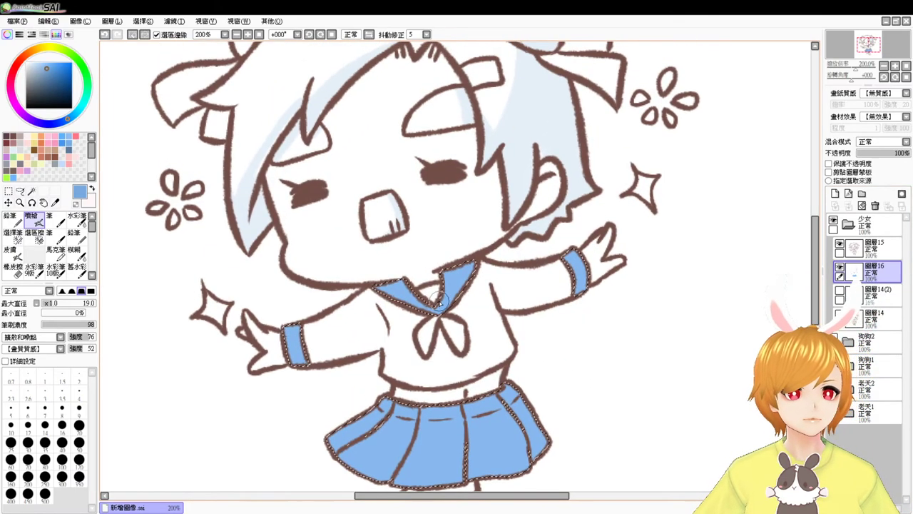
left_click_drag(288, 366, 312, 359)
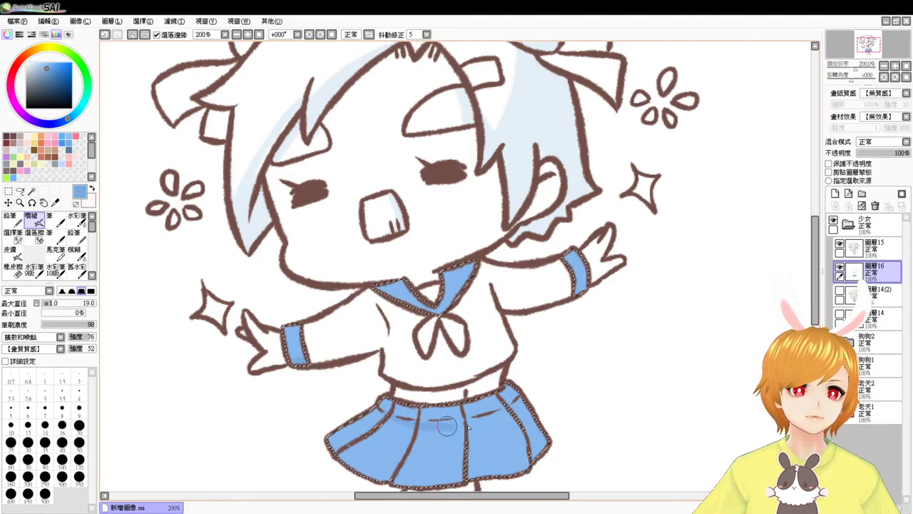
left_click_drag(434, 425, 513, 400)
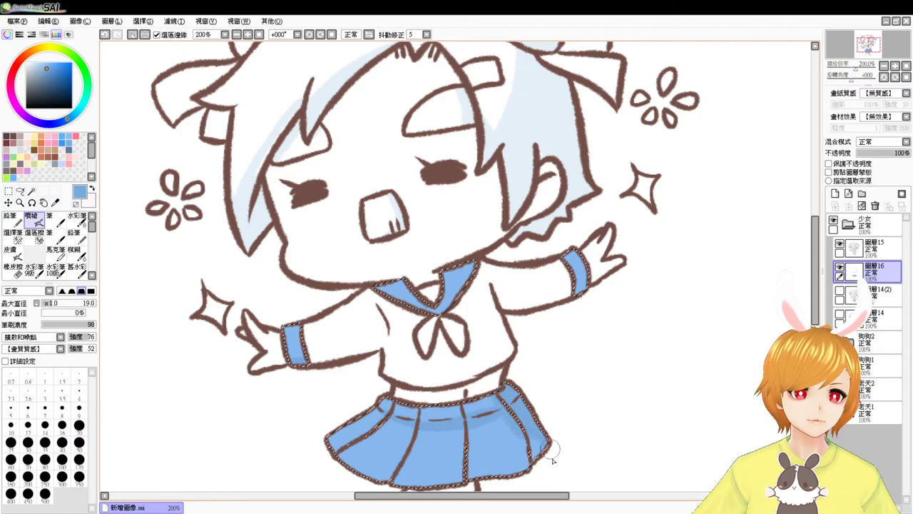
scroll(523, 471, "down", 2)
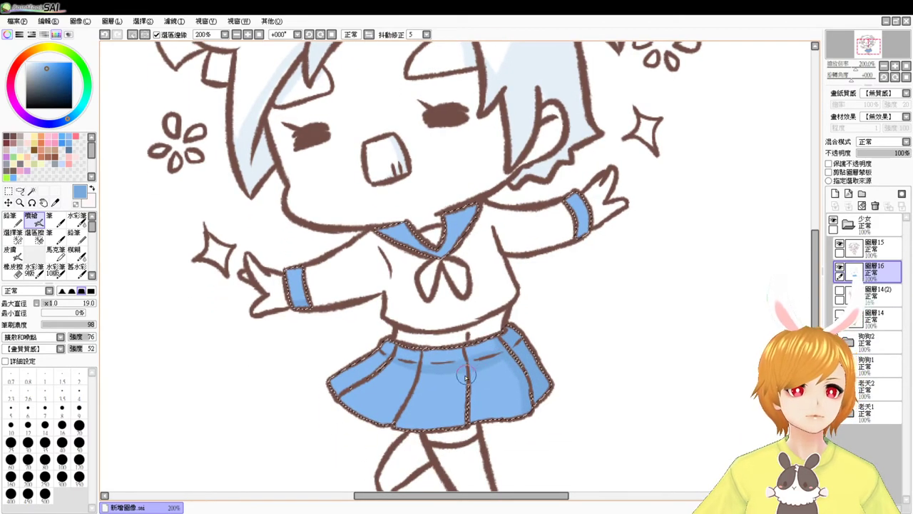
left_click_drag(397, 420, 465, 423)
left_click_drag(419, 362, 411, 375)
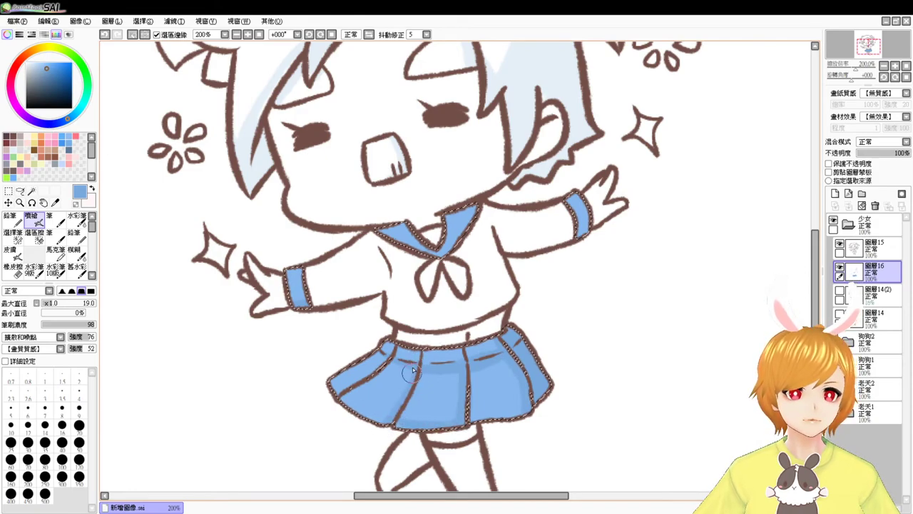
left_click_drag(345, 400, 383, 426)
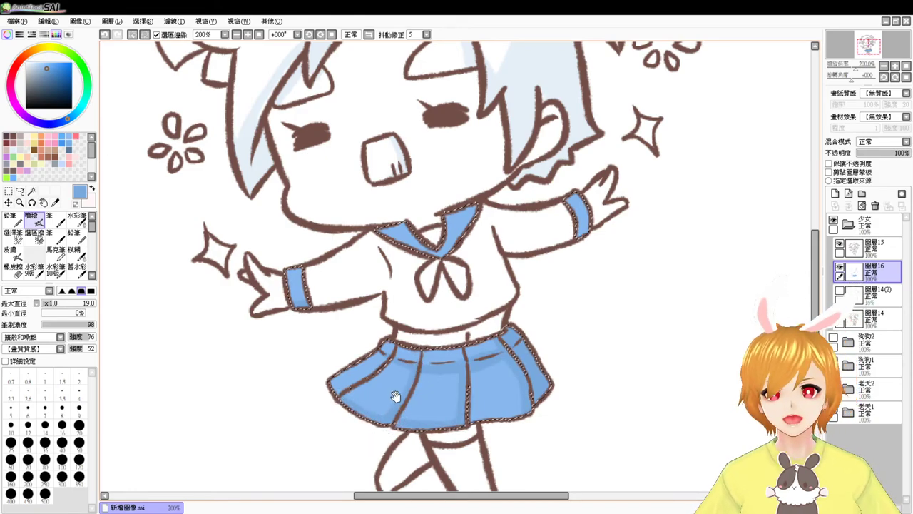
left_click_drag(399, 376, 371, 422)
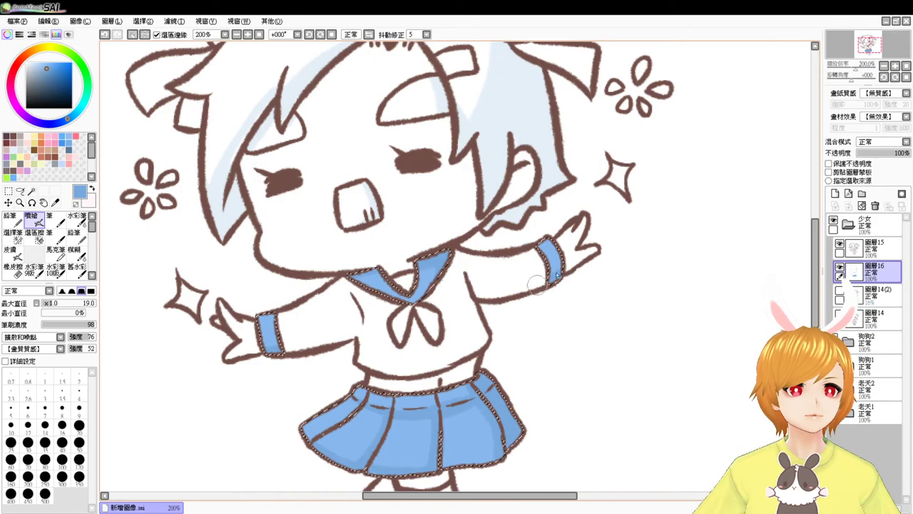
key("ctrl+d")
Touch up the waist lines under the shirt hem on 圖層15 in brown with the airbrush at size 13
scroll(528, 320, "down", 3)
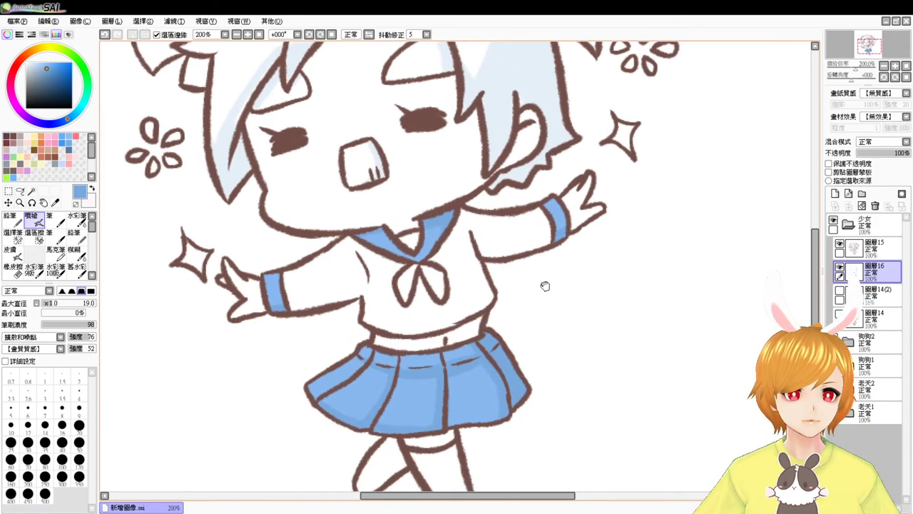
left_click(856, 247)
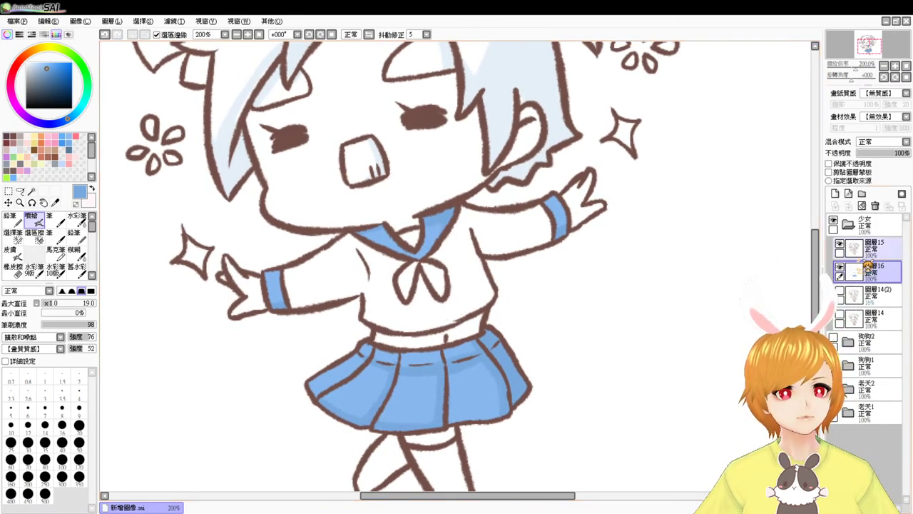
left_click(22, 135)
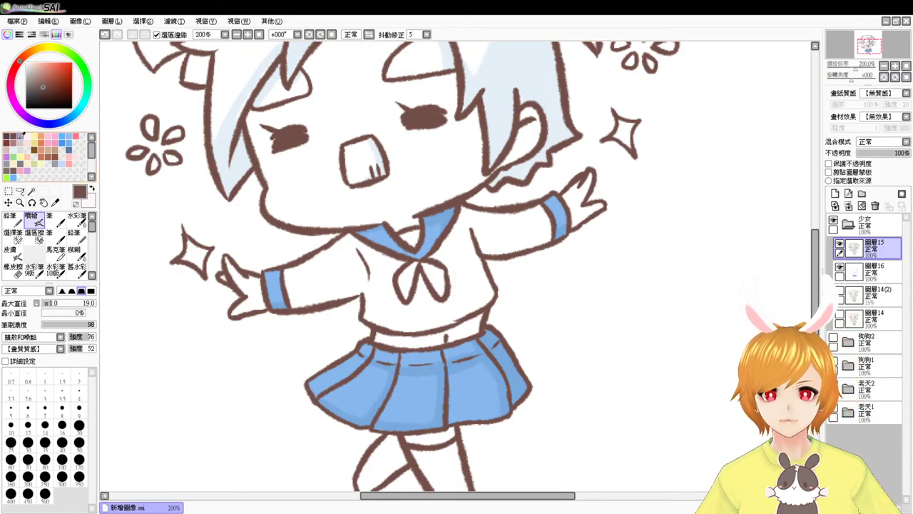
left_click_drag(462, 308, 454, 309)
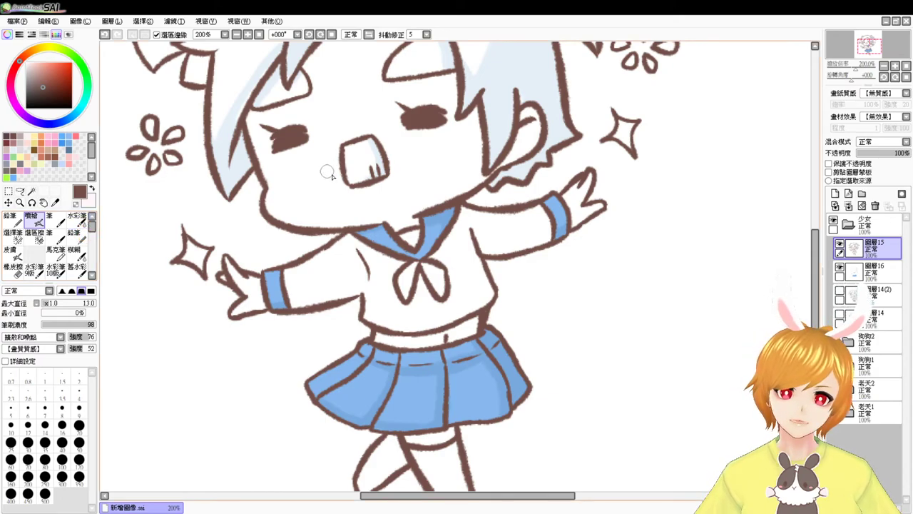
Select the girl's face and both hands with the magic wand
left_click_drag(344, 181, 341, 227)
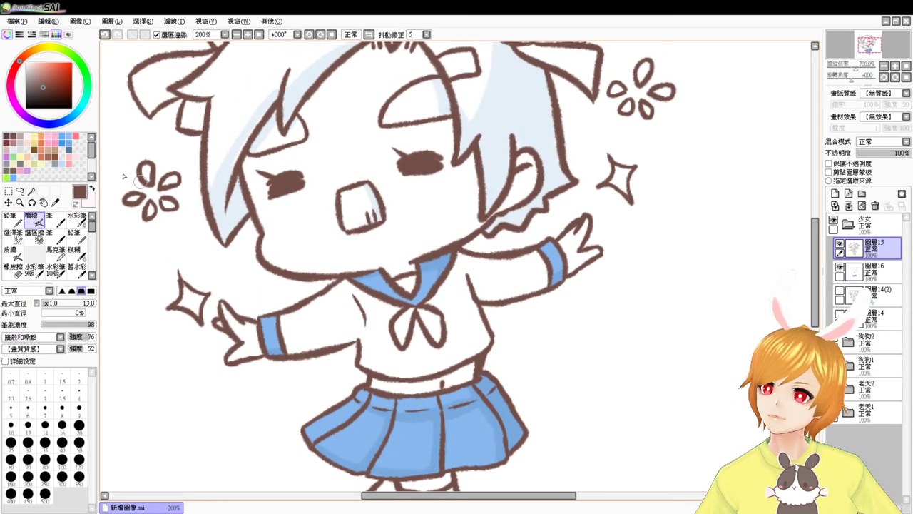
left_click(33, 191)
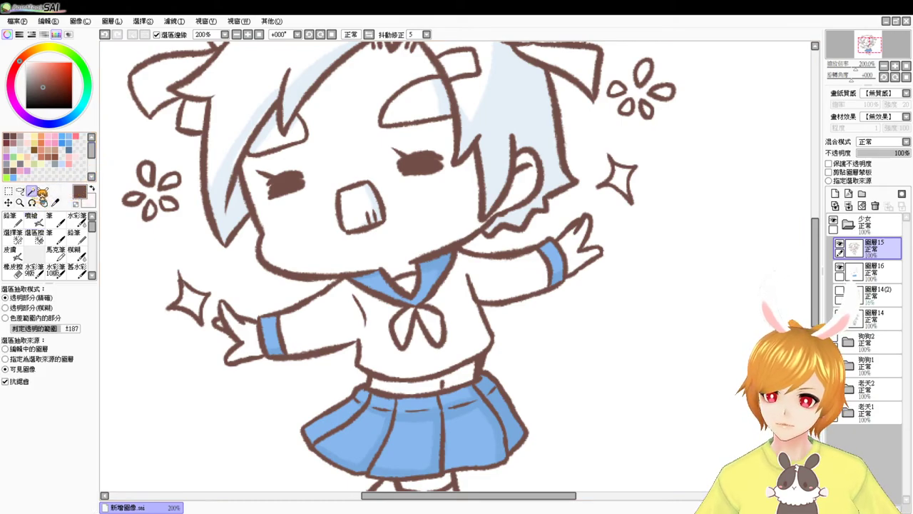
left_click(314, 216)
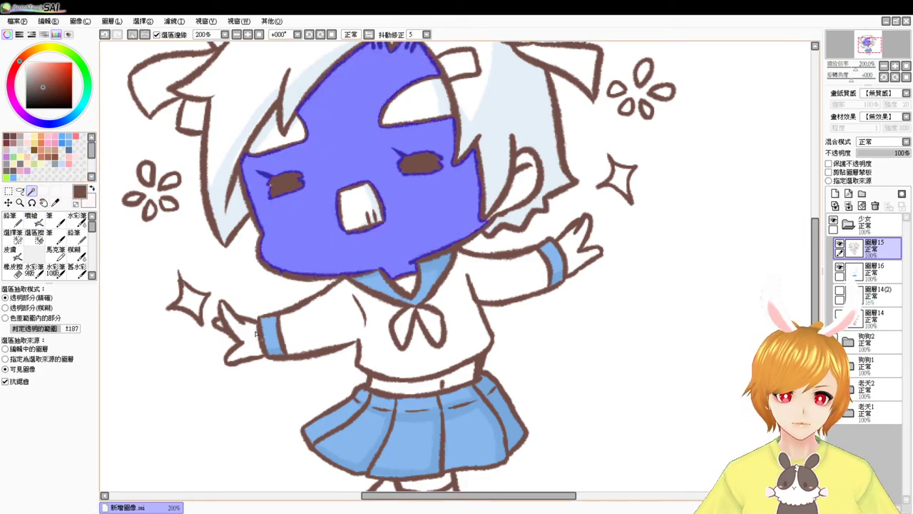
left_click(223, 329)
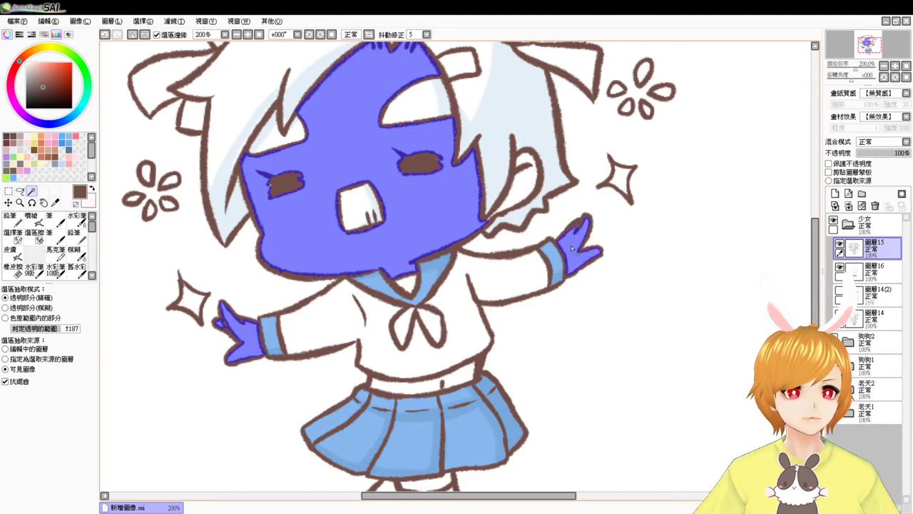
left_click(570, 249)
Add the bare waist and the thigh area below the skirt hem to the selection
scroll(575, 256, "down", 2)
left_click(44, 235)
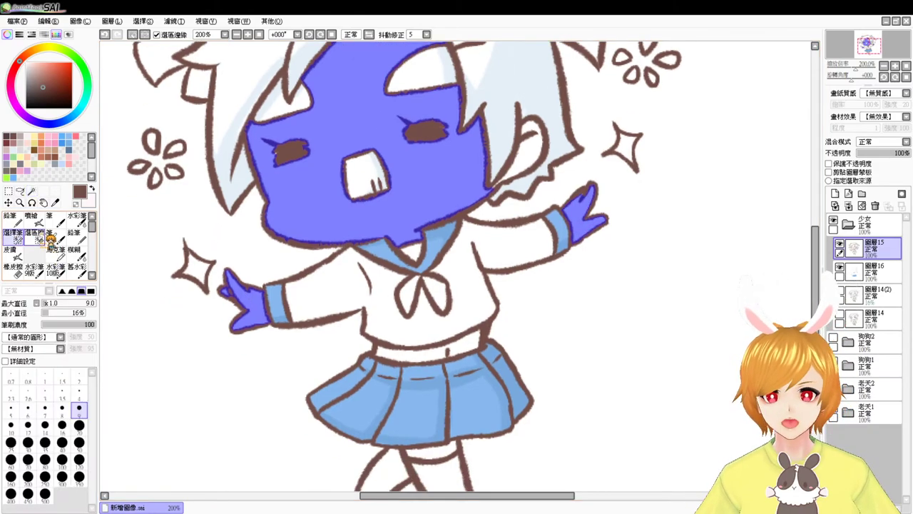
scroll(580, 199, "down", 2)
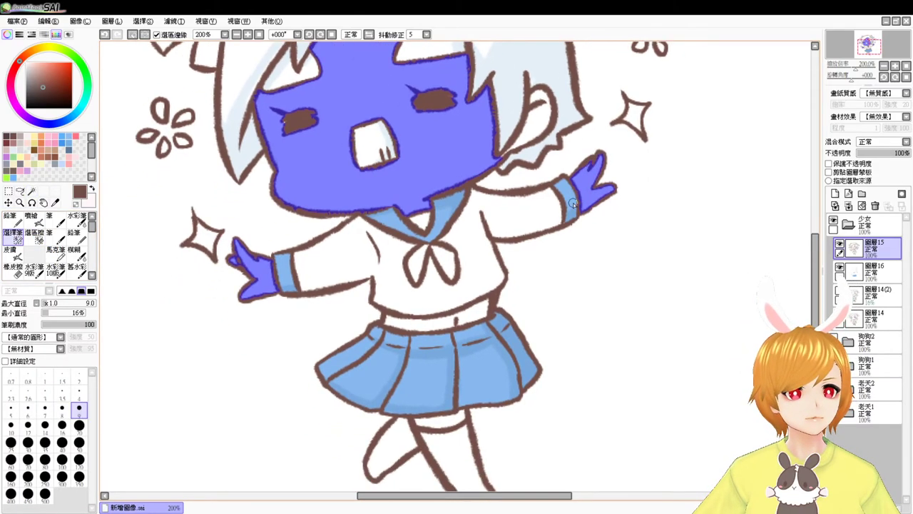
left_click(31, 191)
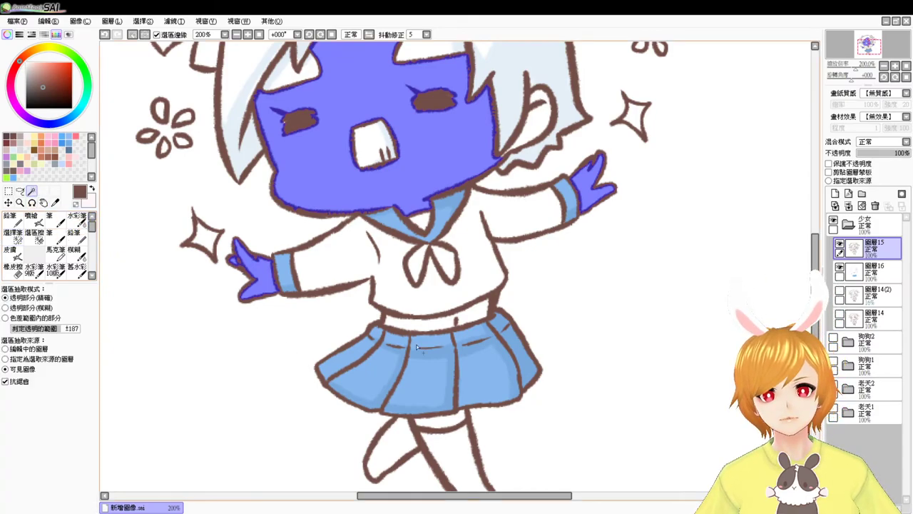
left_click(457, 321)
left_click(446, 420)
Add the bare waist strip and the ear to the skin selection, touching up the selected area with the selection pen
left_click_drag(470, 350, 499, 369)
scroll(492, 343, "up", 2)
left_click(12, 232)
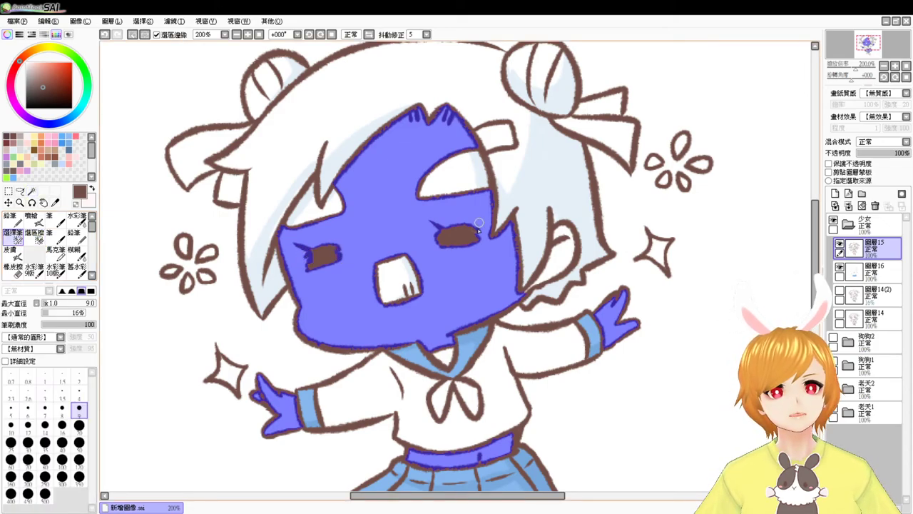
mouse_move(455, 241)
left_mouse_down()
mouse_move(473, 262)
mouse_move(465, 241)
left_mouse_up()
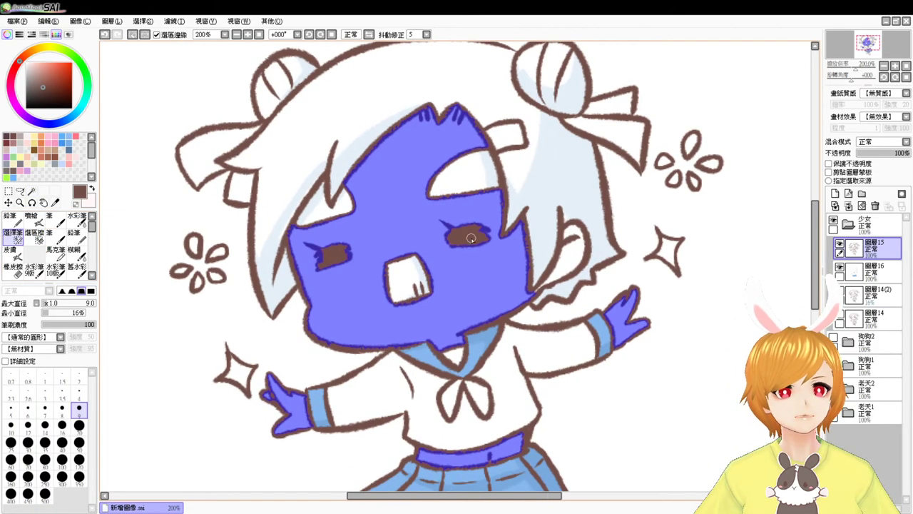
left_click(32, 192)
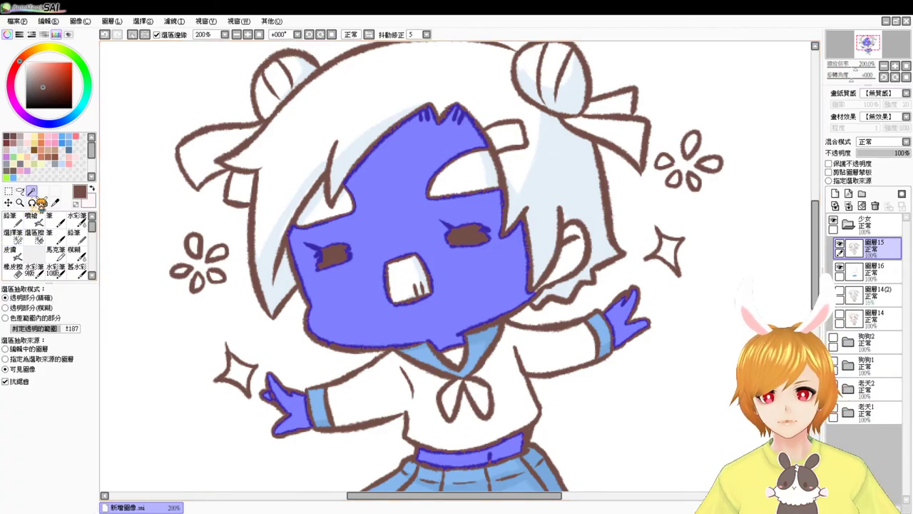
left_click(544, 258)
left_click(12, 233)
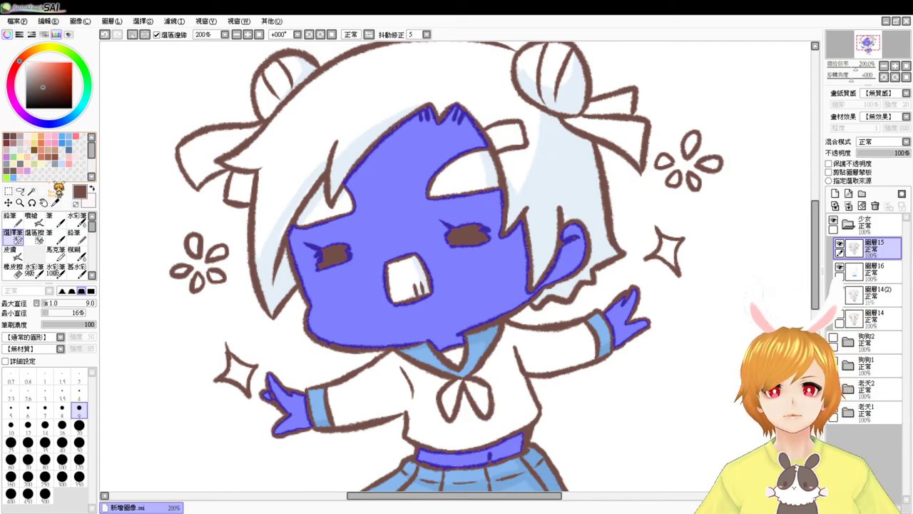
Fill the selected skin areas with very pale pink on 圖層16
left_click(28, 143)
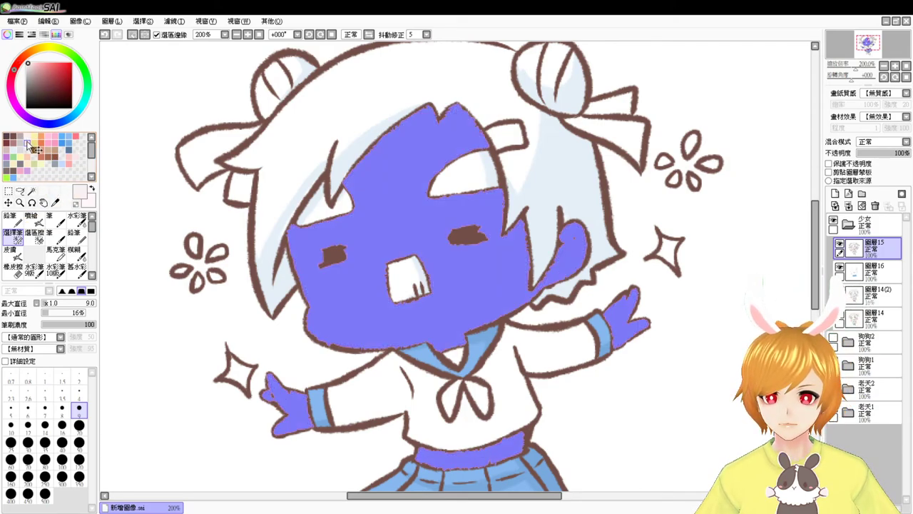
left_click(871, 271)
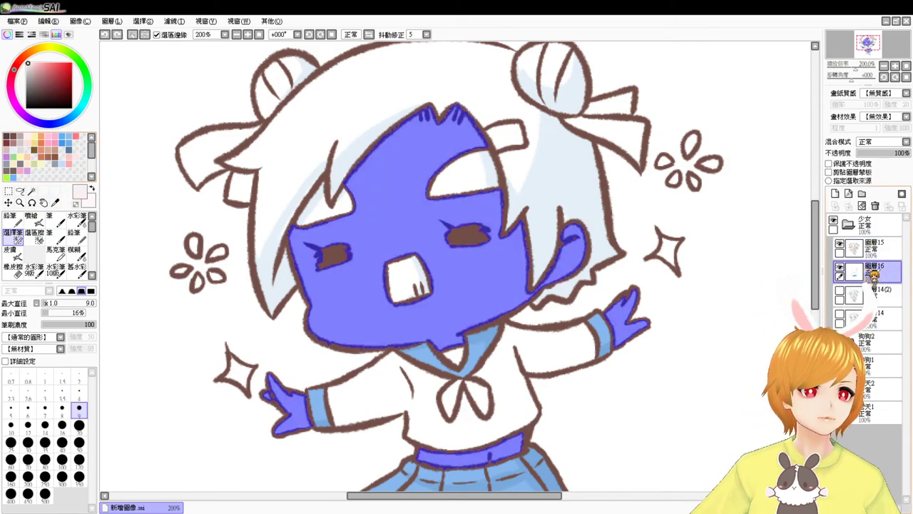
left_click(27, 143)
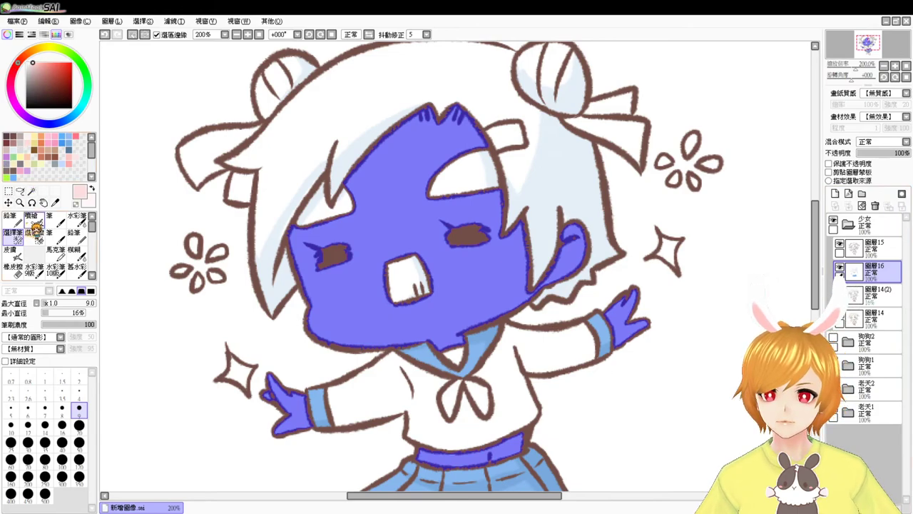
Airbrush peach-pink shading at size 23 along the hairline, cheek edge, ear, neck, hands, waist and thigh
left_click(31, 216)
left_click_drag(374, 202, 399, 214)
mouse_move(436, 118)
left_mouse_down()
mouse_move(377, 153)
mouse_move(417, 116)
mouse_move(348, 173)
left_mouse_up()
mouse_move(303, 228)
left_mouse_down()
mouse_move(286, 282)
mouse_move(308, 209)
mouse_move(306, 240)
left_mouse_up()
mouse_move(449, 127)
left_mouse_down()
mouse_move(458, 117)
mouse_move(468, 132)
mouse_move(474, 123)
left_mouse_up()
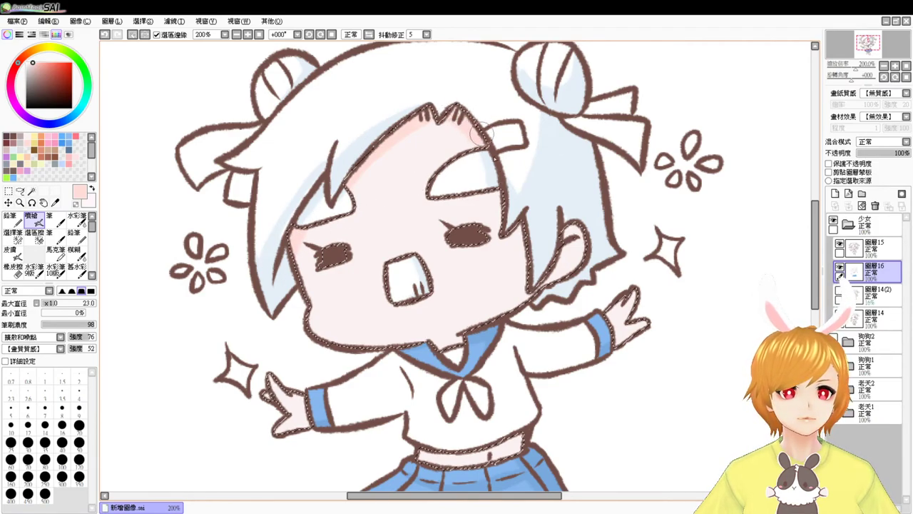
mouse_move(498, 182)
left_mouse_down()
mouse_move(503, 235)
mouse_move(525, 218)
mouse_move(502, 244)
mouse_move(514, 224)
mouse_move(515, 246)
mouse_move(510, 217)
mouse_move(480, 334)
mouse_move(522, 259)
mouse_move(525, 306)
left_mouse_up()
mouse_move(548, 256)
left_mouse_down()
mouse_move(563, 289)
mouse_move(539, 261)
mouse_move(524, 300)
mouse_move(467, 334)
left_mouse_up()
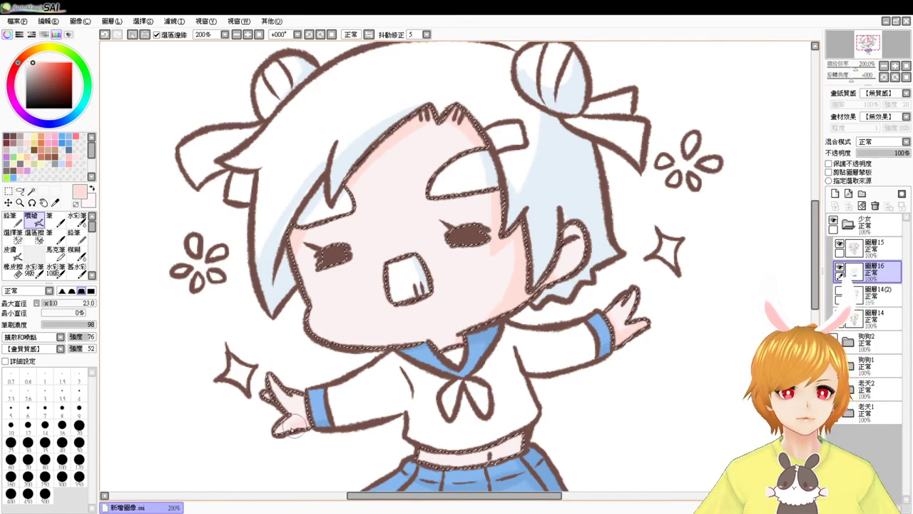
scroll(499, 343, "down", 3)
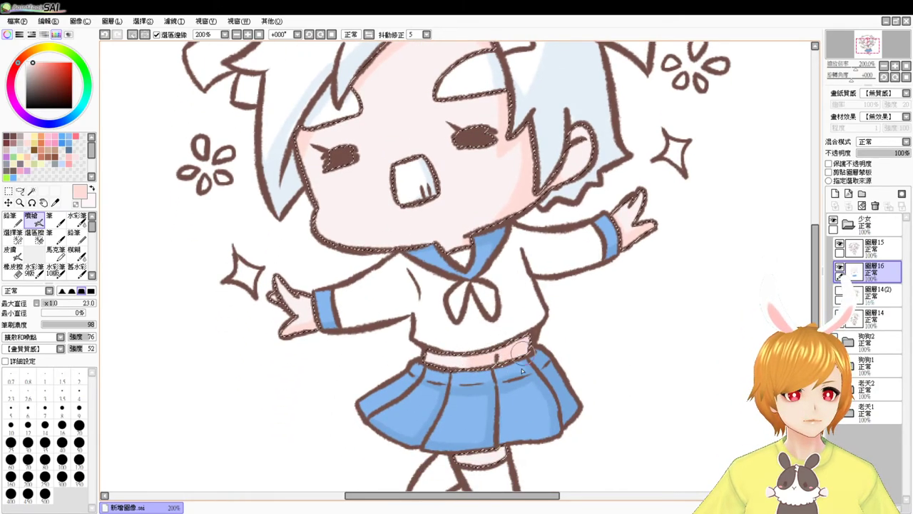
scroll(528, 356, "down", 2)
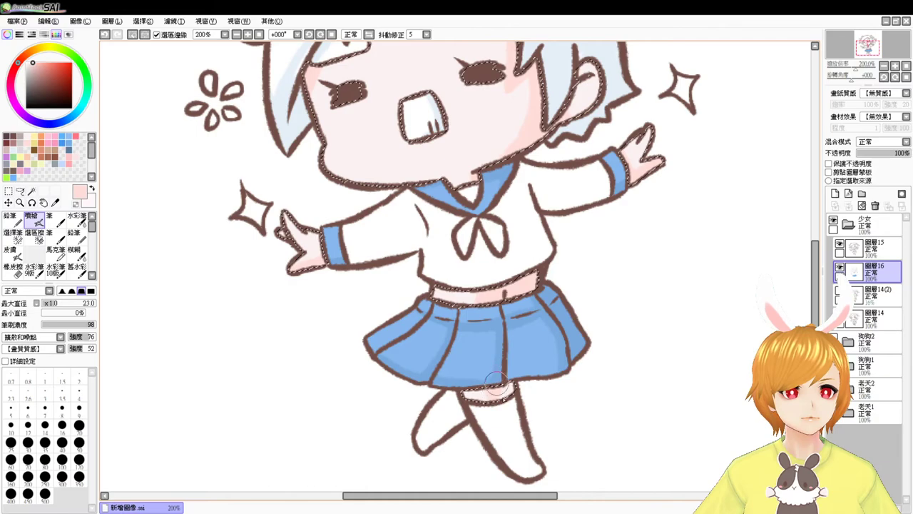
scroll(472, 367, "up", 3)
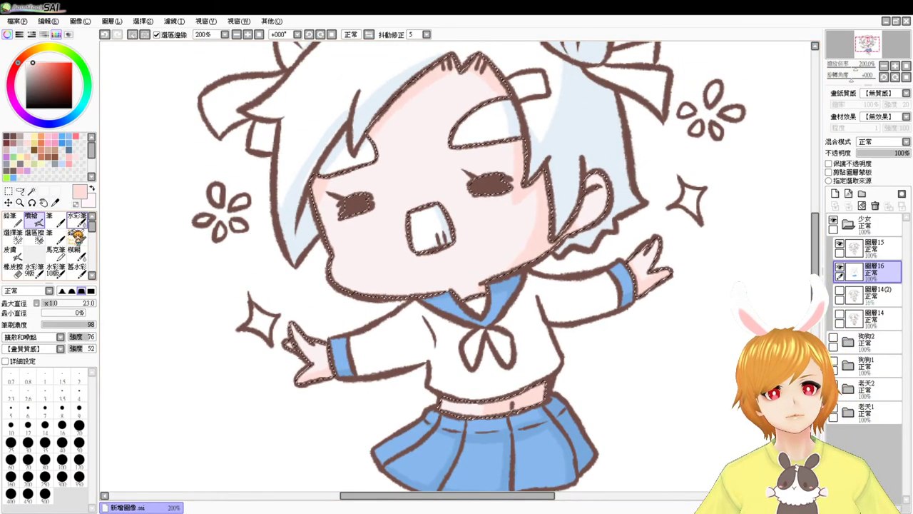
left_click(69, 164)
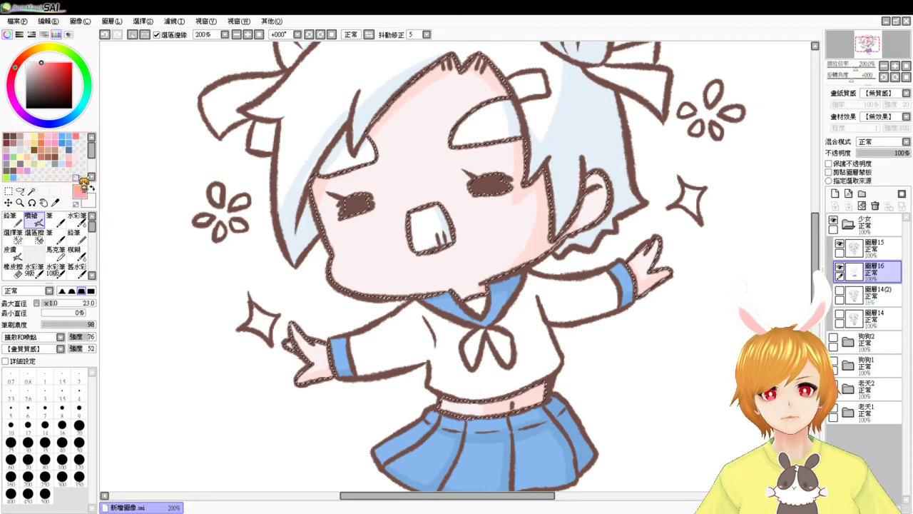
mouse_move(341, 269)
left_mouse_down()
mouse_move(352, 261)
mouse_move(346, 264)
left_mouse_up()
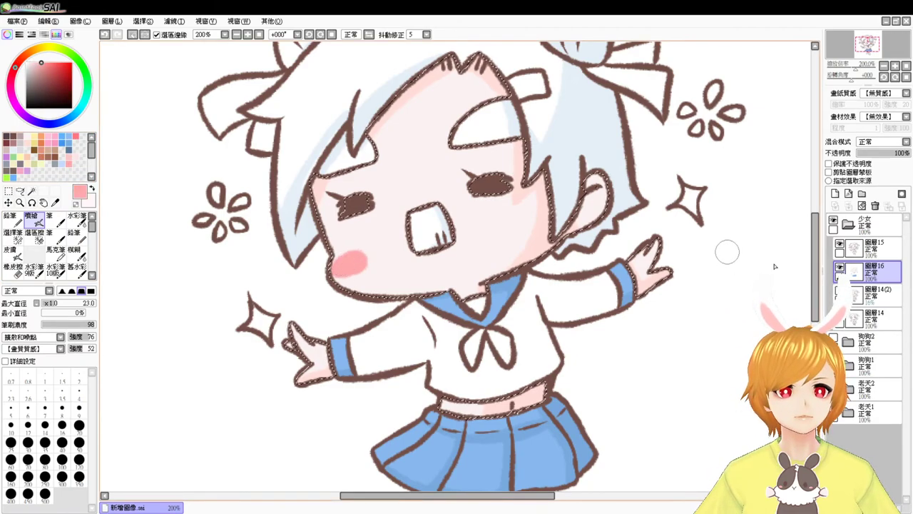
key("ctrl+z")
left_click(833, 407)
left_click(833, 408)
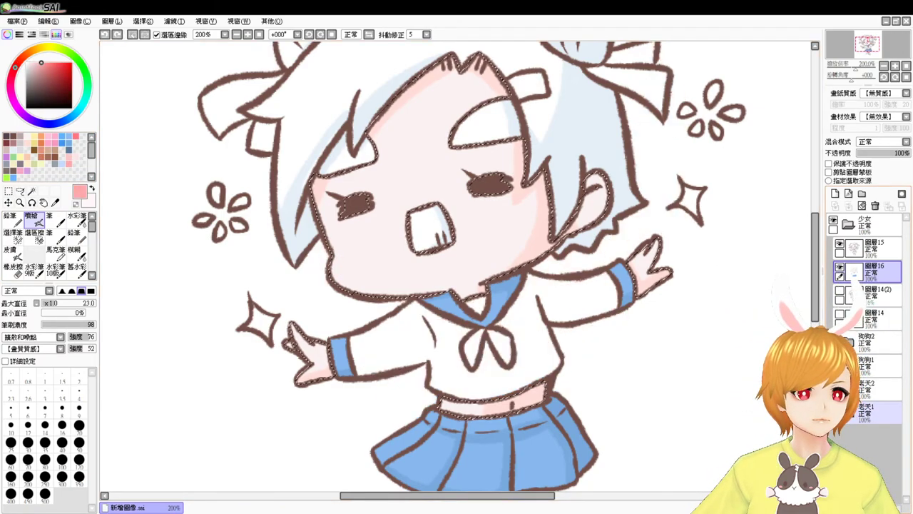
Airbrush a light pink blush on both cheeks and clear the selection
left_click(69, 157)
mouse_move(341, 265)
left_mouse_down()
mouse_move(362, 248)
mouse_move(347, 260)
left_mouse_up()
key("ctrl+z")
mouse_move(559, 227)
left_mouse_down()
mouse_move(532, 233)
mouse_move(539, 218)
mouse_move(512, 228)
mouse_move(525, 226)
mouse_move(504, 308)
left_mouse_up()
key("ctrl+d")
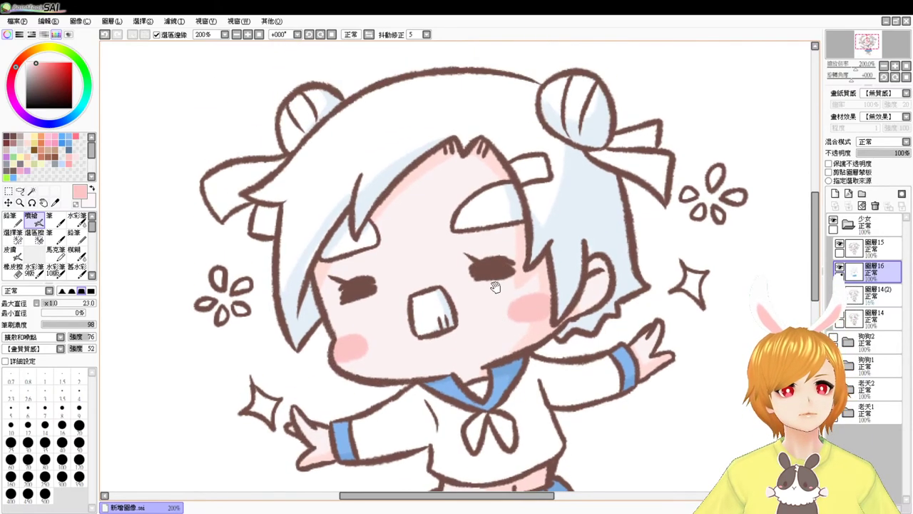
Restore the skin selection, touch up the forehead parting with the hair's pale blue shade, and clear the selection
key("ctrl+z")
right_click(420, 157)
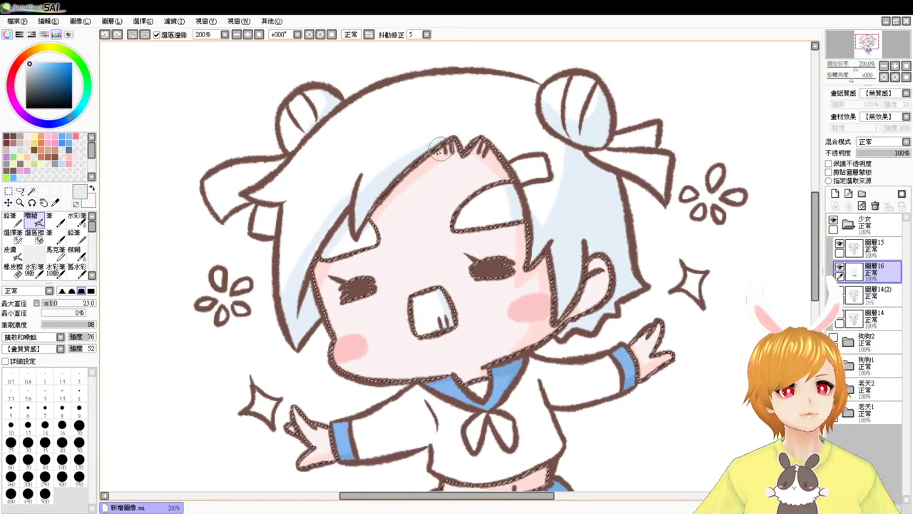
mouse_move(461, 150)
left_mouse_down()
mouse_move(431, 147)
mouse_move(490, 149)
mouse_move(482, 139)
mouse_move(494, 147)
mouse_move(469, 153)
left_mouse_up()
key("ctrl+d")
Select the small triangle inside the collar, color it with the collar's blue, and clear the selection
left_click_drag(434, 265, 431, 173)
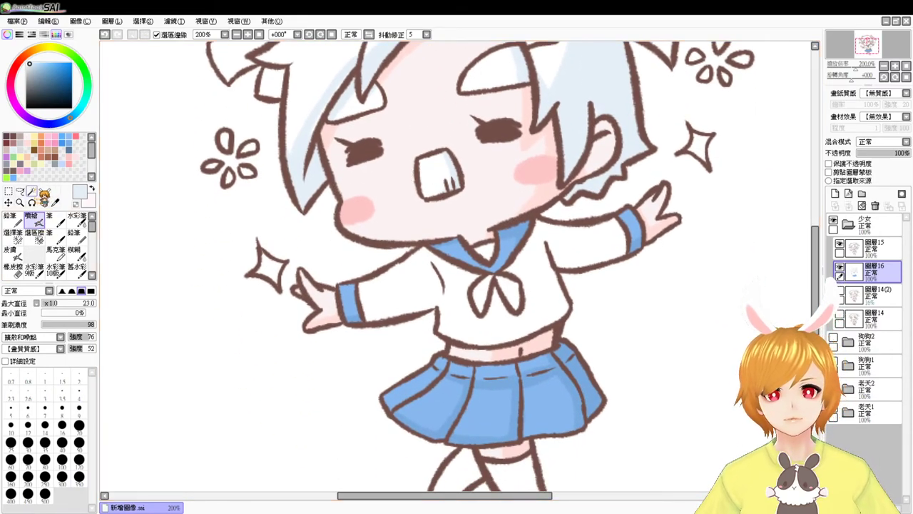
left_click(32, 202)
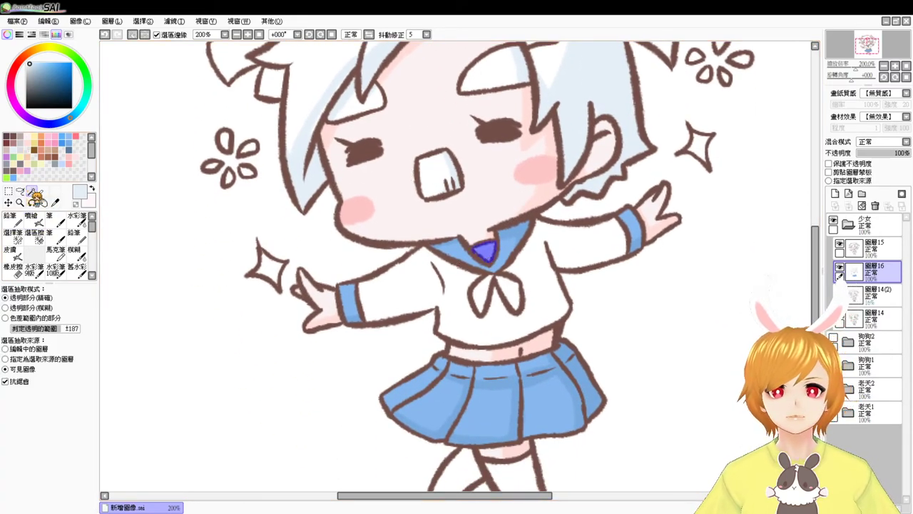
left_click(31, 220)
left_click(517, 235, "alt")
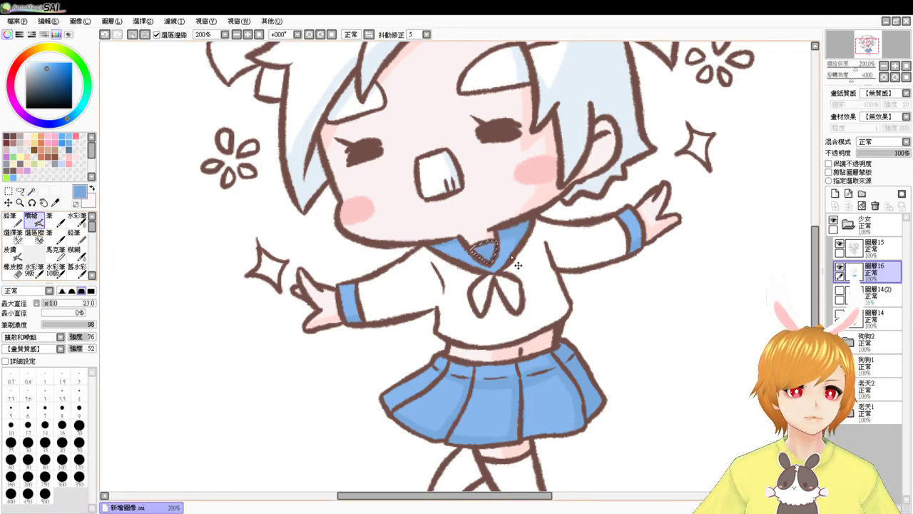
key("ctrl+d")
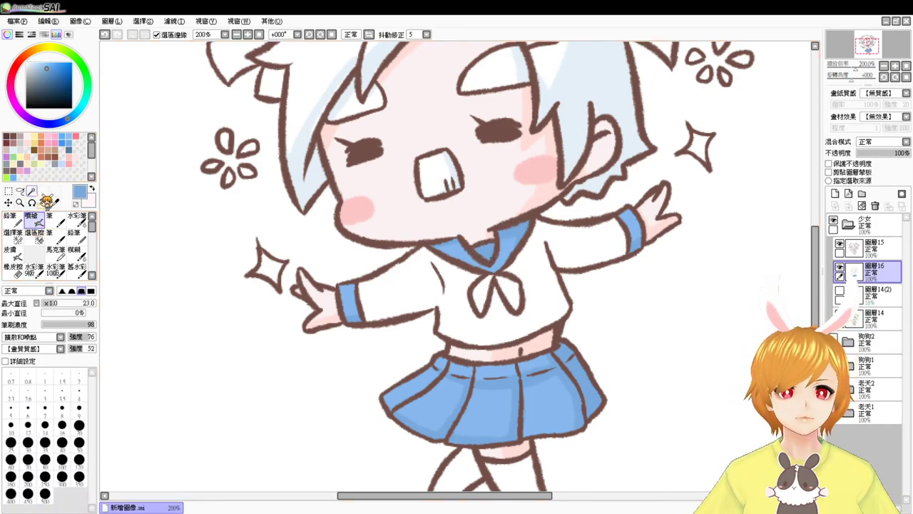
Select both halves of the chest bow, fill them with pinkish red, and clear the selection
left_click(32, 191)
left_click(480, 292)
left_click(510, 293, "shift")
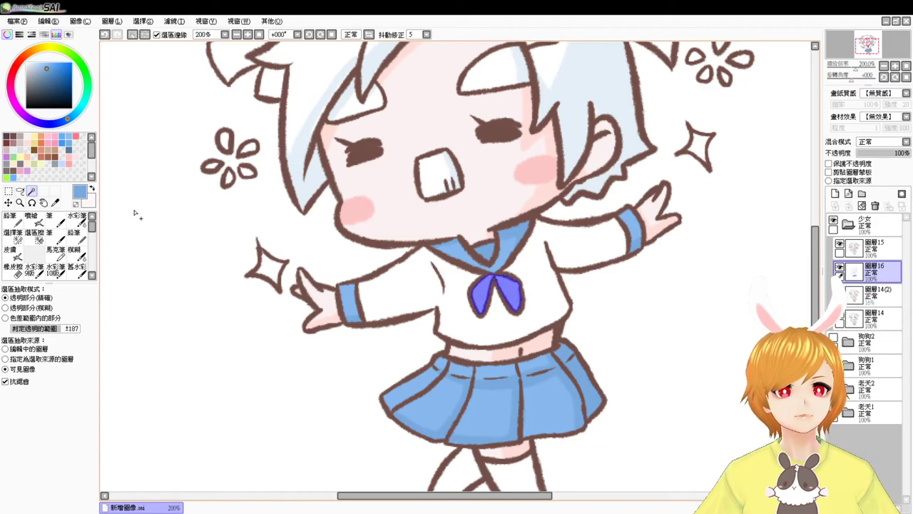
left_click(77, 136)
key("ctrl+f")
key("ctrl+d")
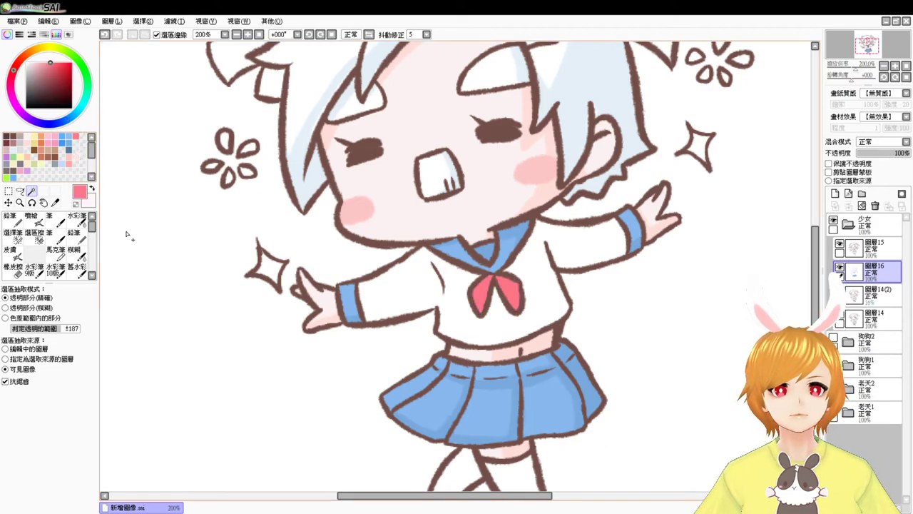
Select the white shirt and sleeves, airbrush light gray shading at size 17 along their folds and edges, and clear the selection
left_click(403, 300)
left_click(27, 136)
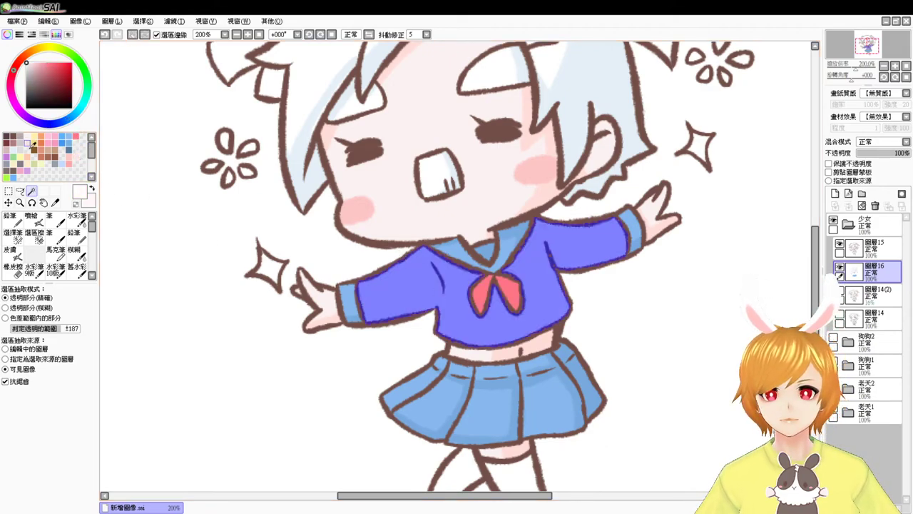
left_click(32, 220)
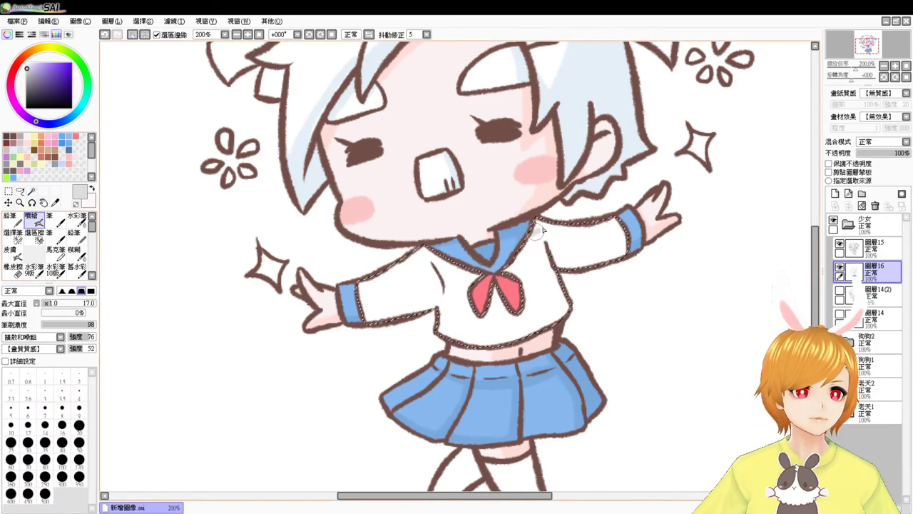
mouse_move(608, 254)
left_mouse_down()
mouse_move(631, 246)
mouse_move(549, 258)
mouse_move(587, 257)
mouse_move(564, 262)
mouse_move(548, 251)
mouse_move(557, 314)
mouse_move(571, 292)
left_mouse_up()
mouse_move(512, 277)
left_mouse_down()
mouse_move(506, 268)
mouse_move(522, 250)
mouse_move(506, 278)
left_mouse_up()
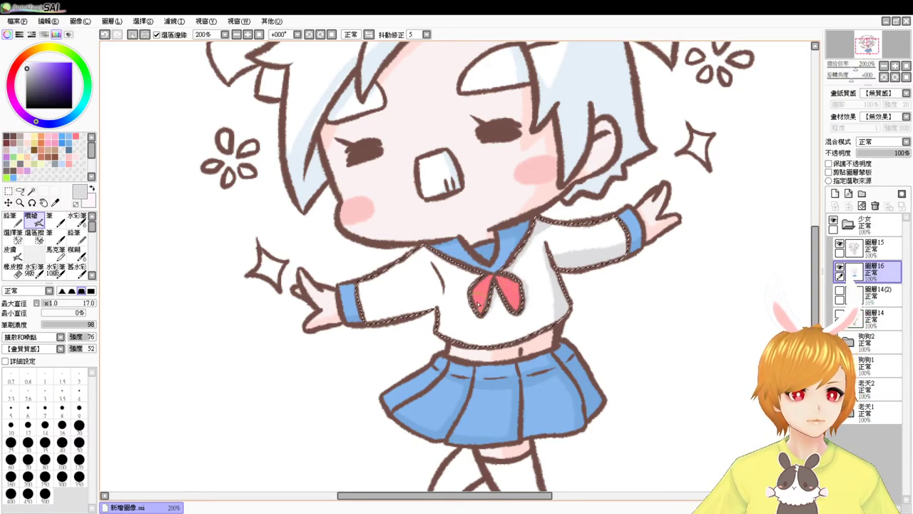
mouse_move(436, 270)
left_mouse_down()
mouse_move(418, 316)
mouse_move(427, 307)
mouse_move(431, 321)
left_mouse_up()
mouse_move(435, 286)
left_mouse_down()
mouse_move(433, 346)
mouse_move(422, 317)
mouse_move(362, 320)
mouse_move(442, 295)
mouse_move(360, 324)
left_mouse_up()
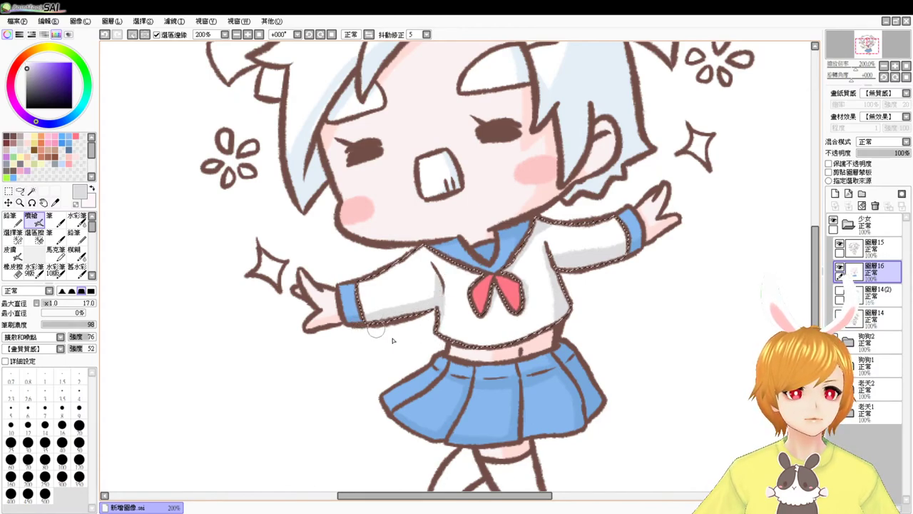
left_click_drag(390, 353, 364, 303)
key("ctrl+d")
Select both socks with the magic wand
left_click_drag(379, 355, 361, 280)
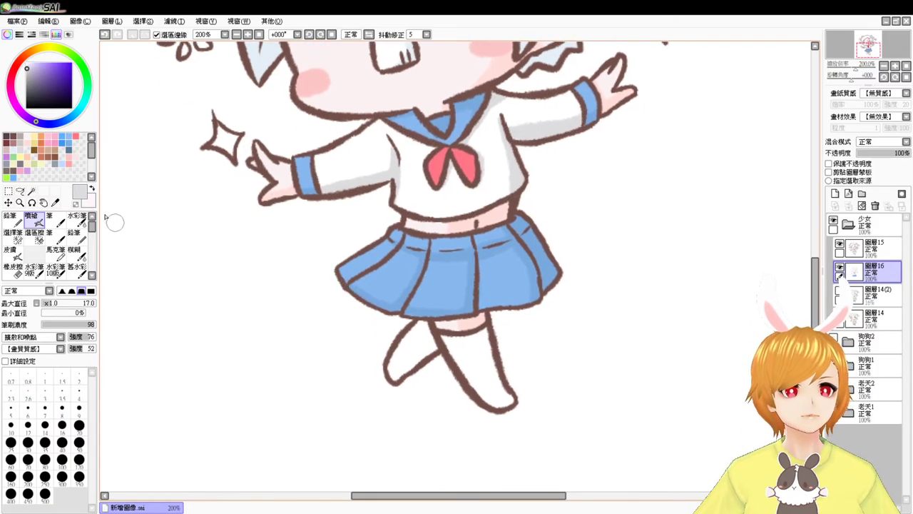
left_click(31, 202)
left_click(416, 348)
left_click(468, 350)
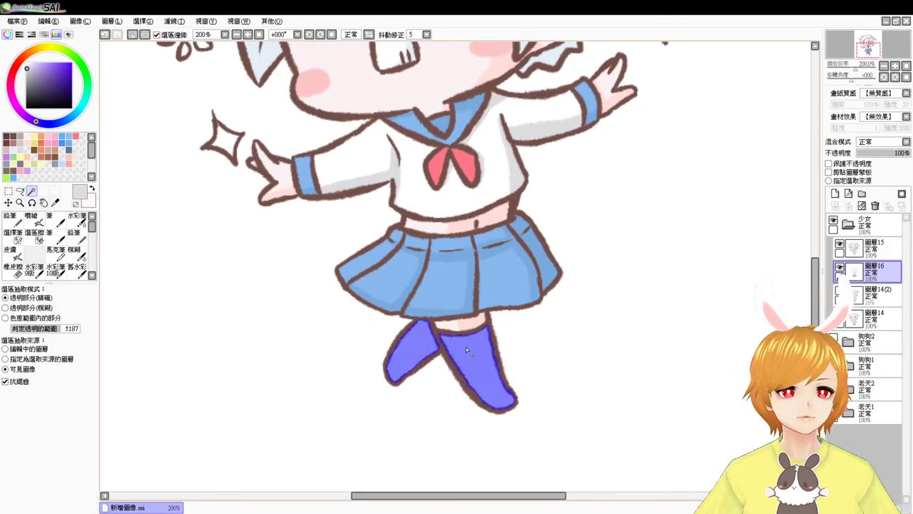
left_click(8, 139)
key("ctrl+f")
key("ctrl+d")
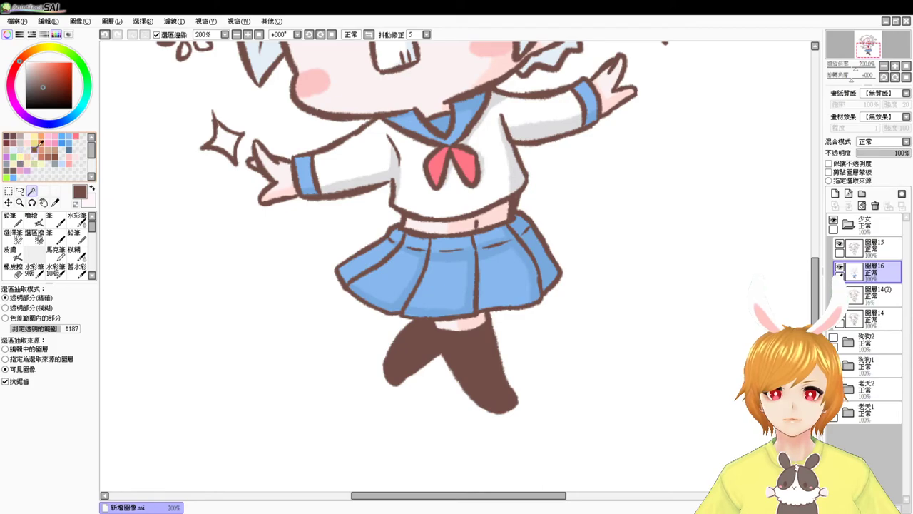
left_click(259, 34)
key("ctrl+z")
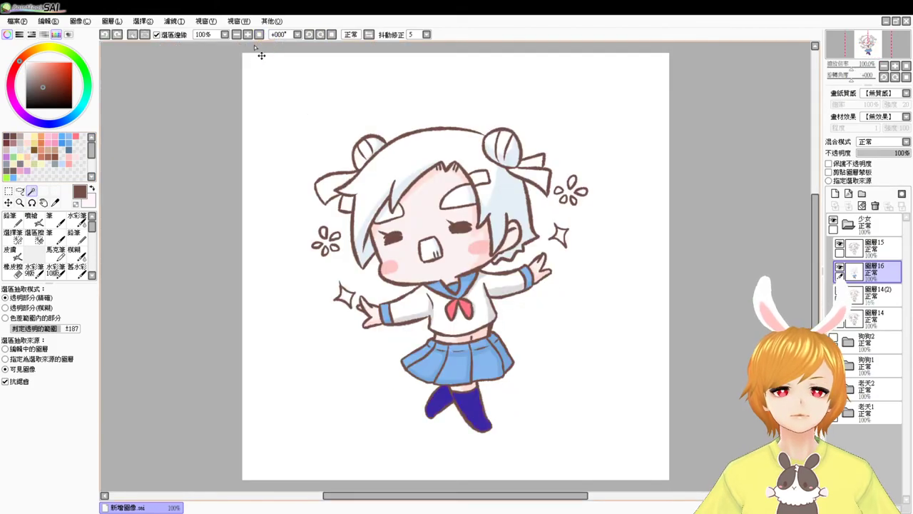
Fill the selected socks with dark grayish brown and clear the selection
left_click(16, 168)
key("ctrl+f")
key("ctrl+d")
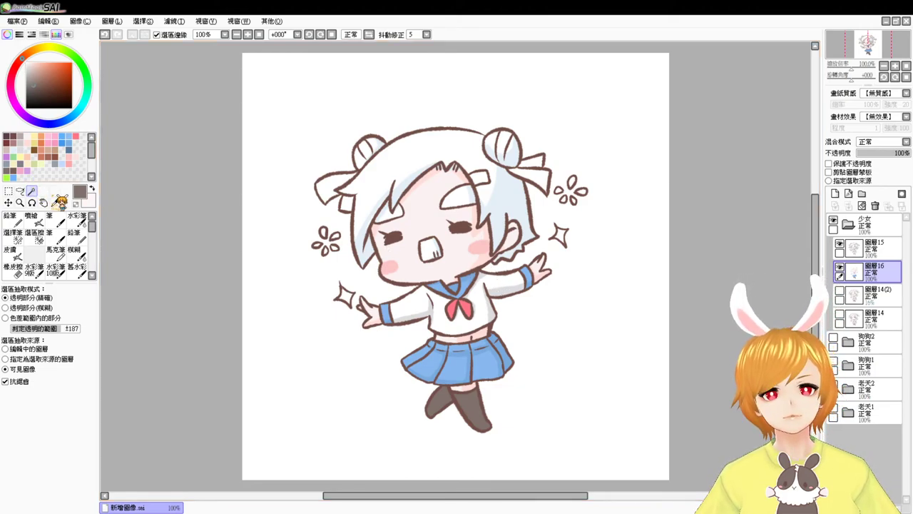
Select the hair ribbons on both sides, fill them with the bow's pinkish red, and clear the selection
left_click(524, 173)
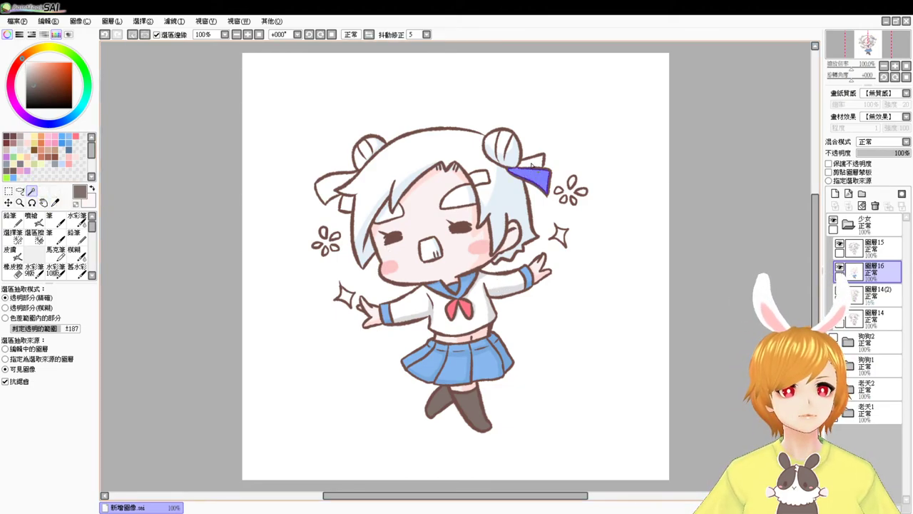
left_click(338, 195)
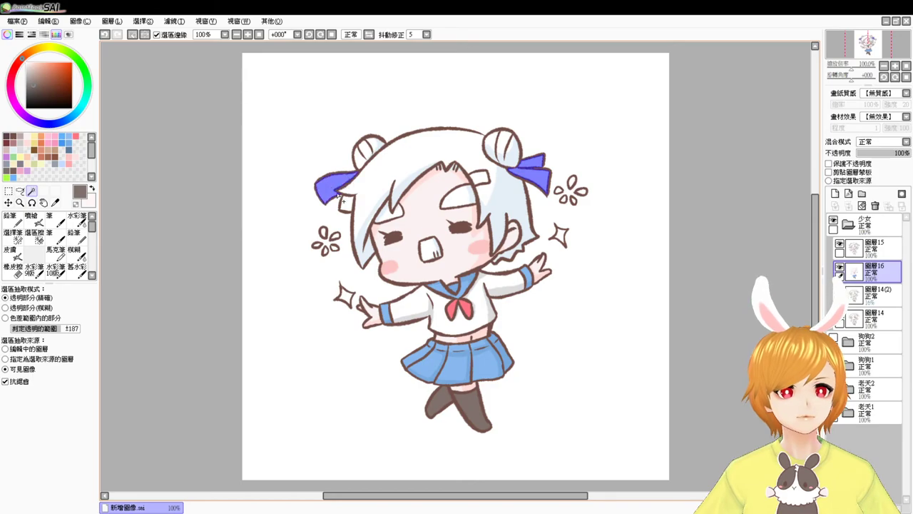
left_click(76, 136)
key("ctrl+f")
key("ctrl+d")
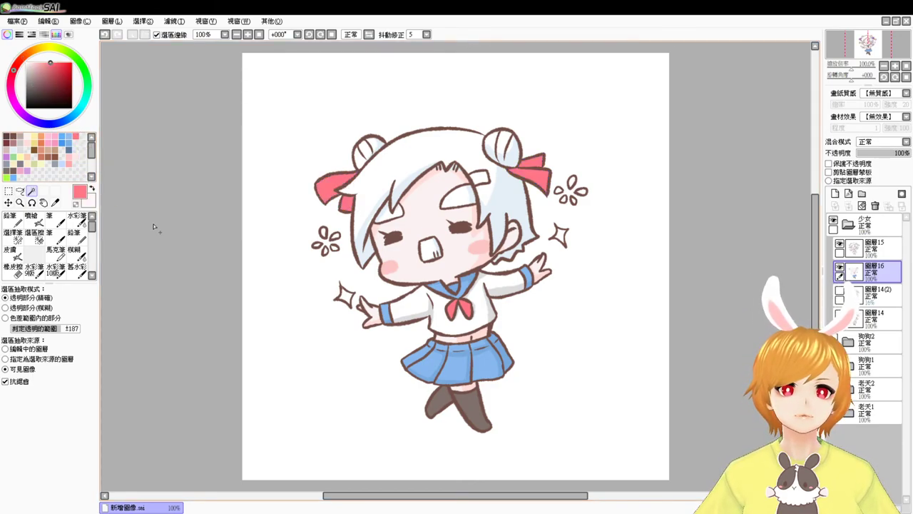
Select both four-pointed sparkles beside the girl, fill them with pale yellow, and clear the selection
left_click(344, 293)
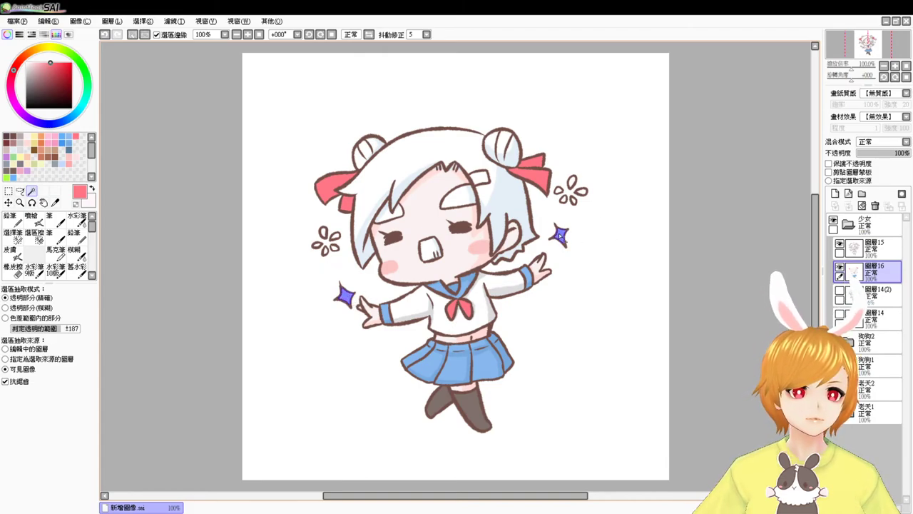
left_click(35, 136)
key("ctrl+f")
key("ctrl+d")
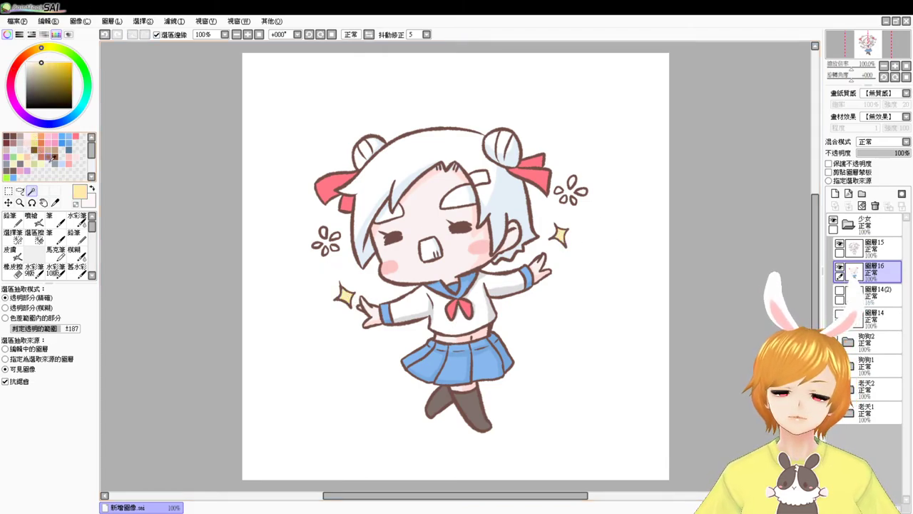
Select the flower petals on both sides of the girl, fill them with light pink, and clear the selection
left_click(322, 233)
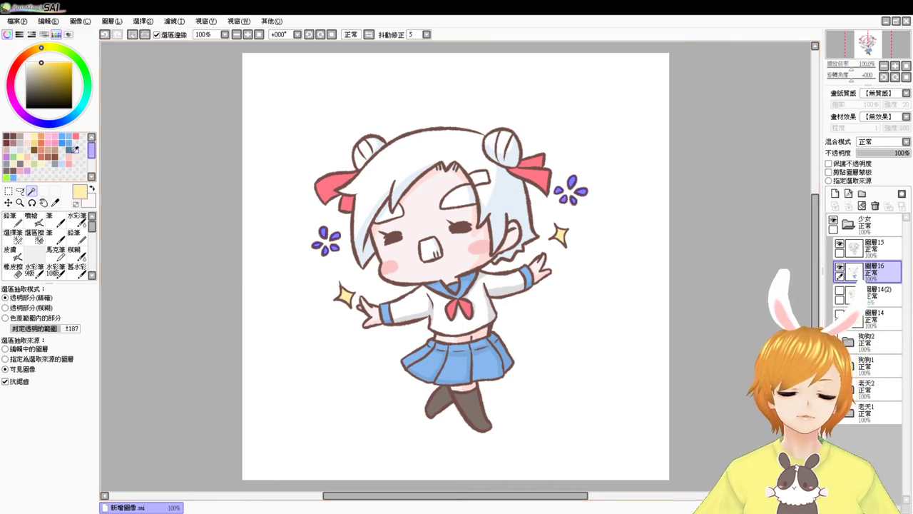
left_click(55, 136)
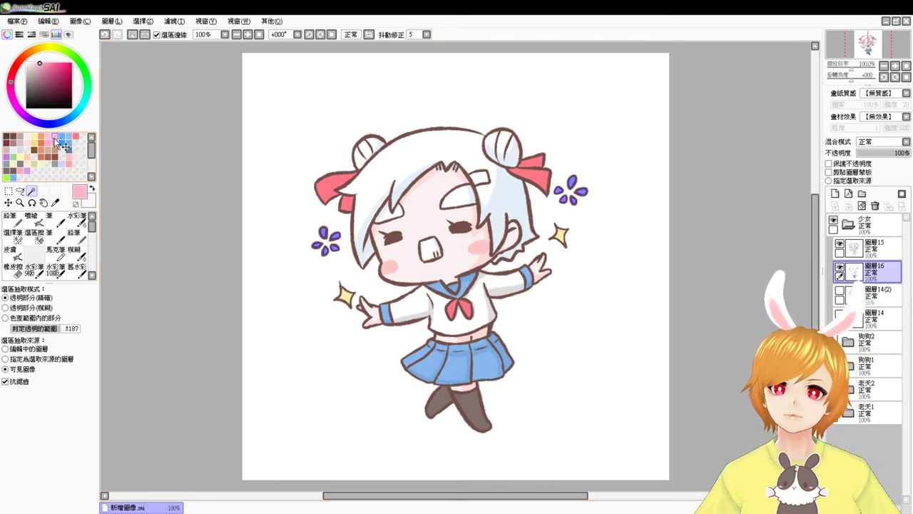
key("ctrl+f")
key("ctrl+d")
Select the small hair clip above the eyebrow, fill it with sky blue, and clear the selection
left_click(443, 219)
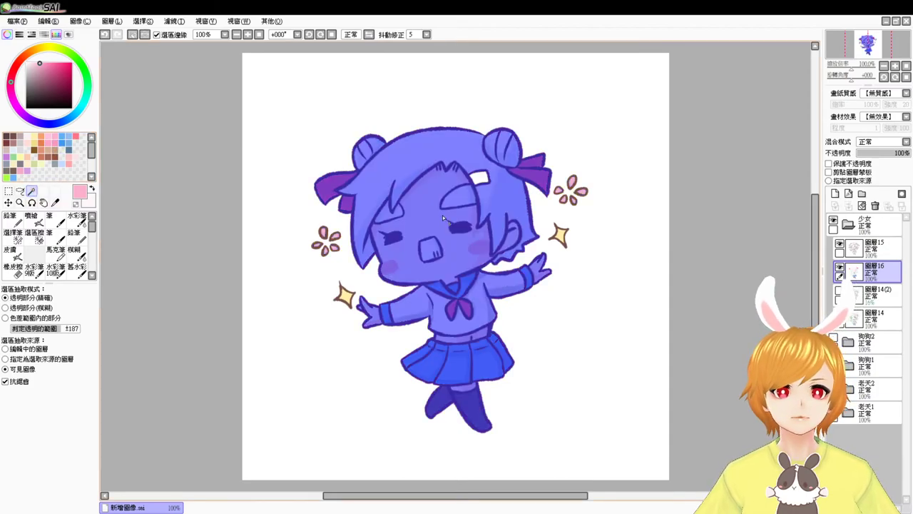
key("ctrl+d")
left_click(477, 176)
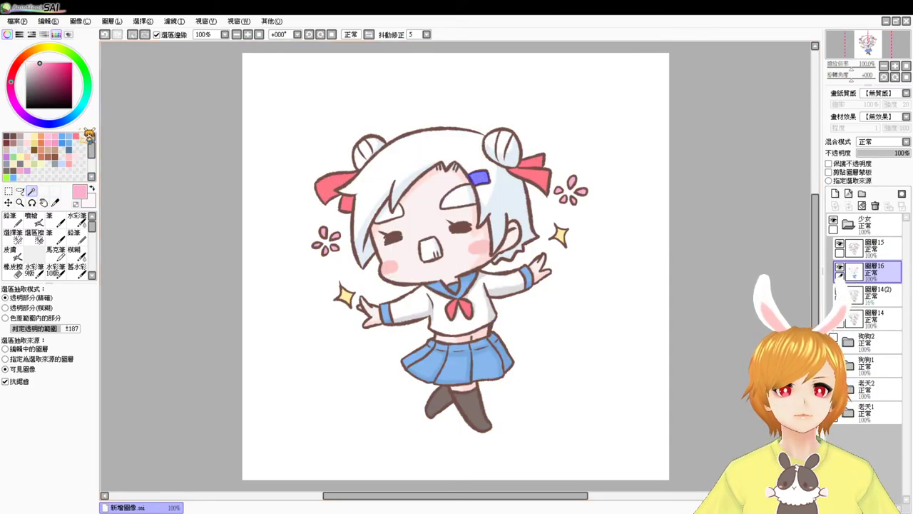
left_click(62, 143)
key("ctrl+f")
key("ctrl+d")
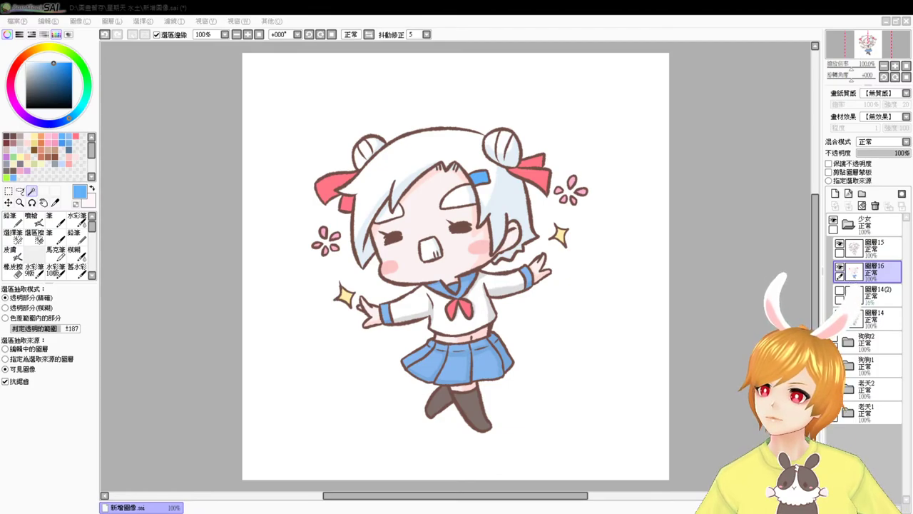
Save the drawing file
left_click(158, 236)
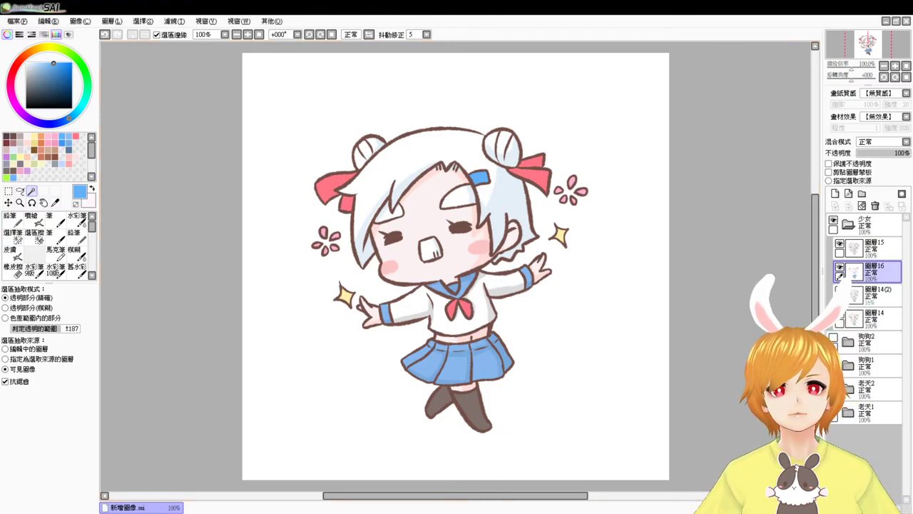
left_click(7, 25)
left_click(45, 95)
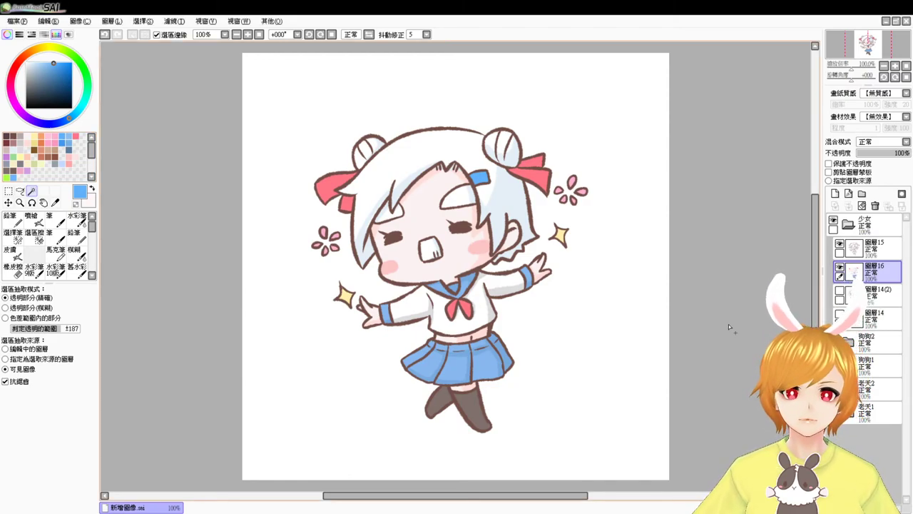
Collapse the 少女 layer folder, rename it 少女1, and add a new layer folder named 少女2 above it
left_click(861, 226)
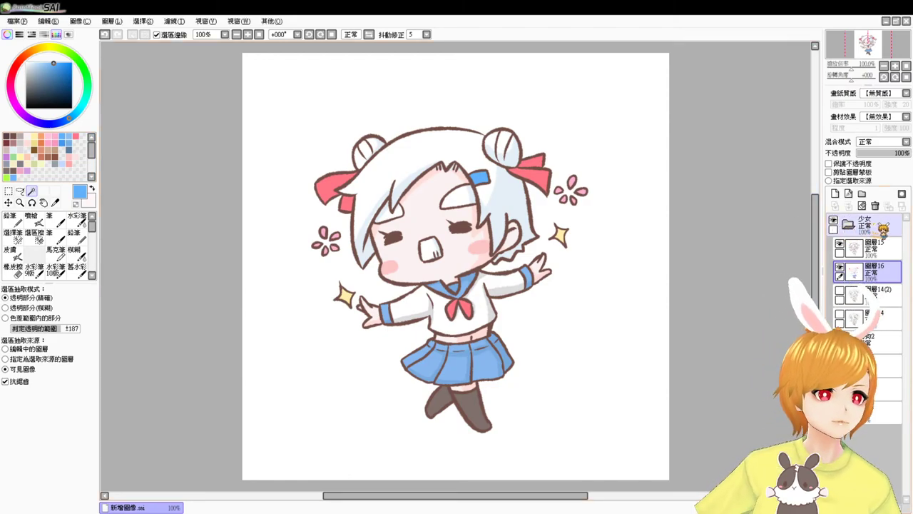
left_click(856, 225)
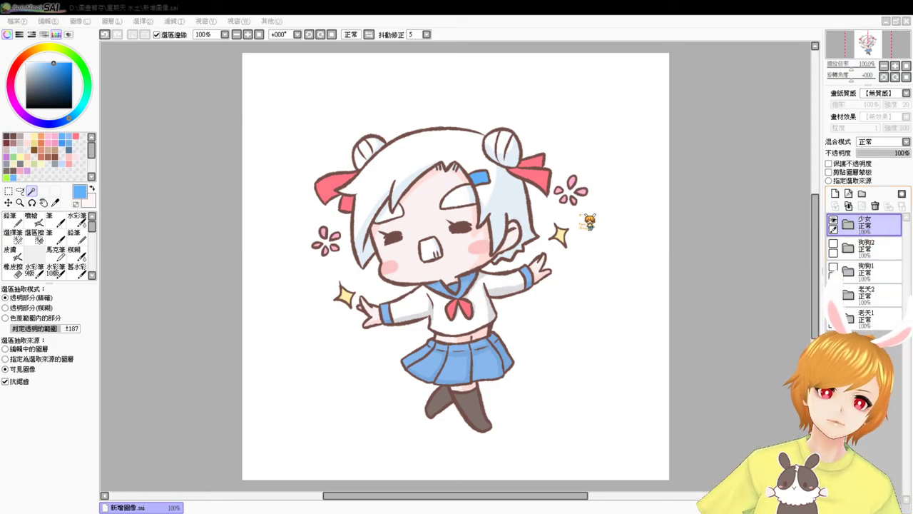
left_click(862, 193)
double_click(874, 226)
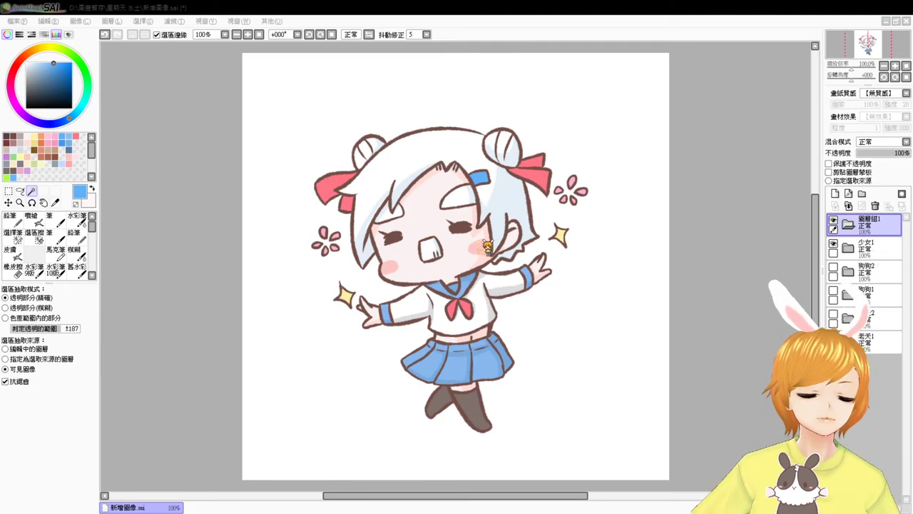
left_click(845, 248)
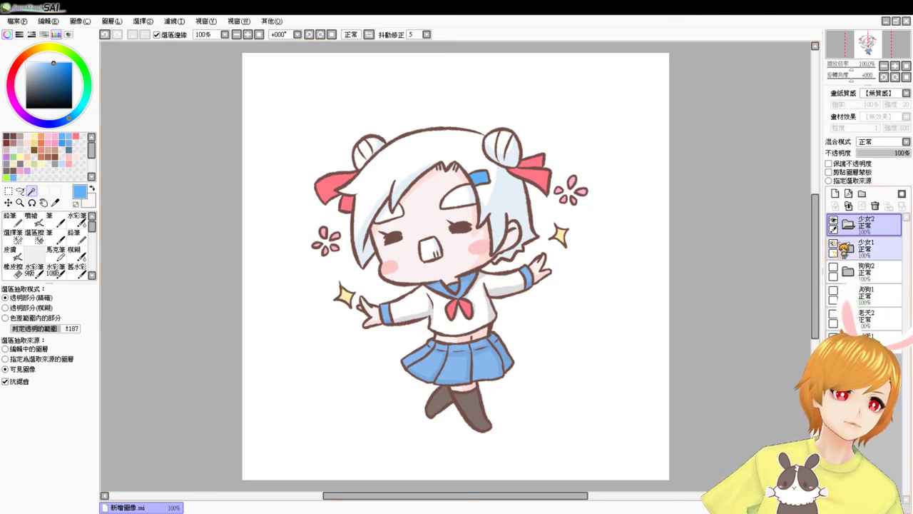
left_click(834, 244)
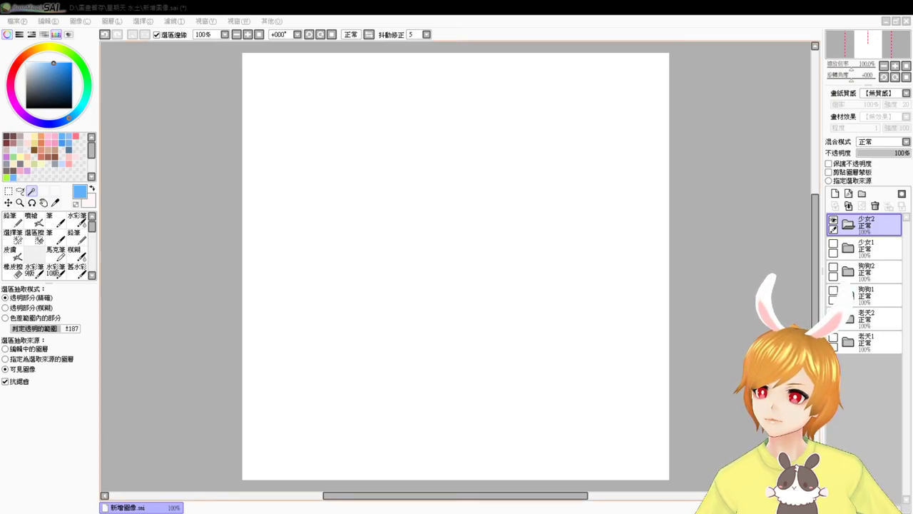
left_click(187, 290)
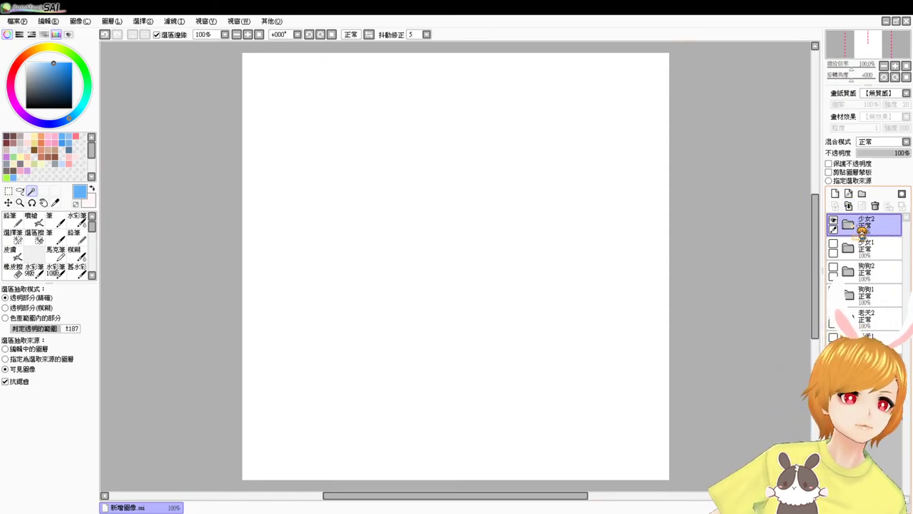
left_click(862, 247, "ctrl")
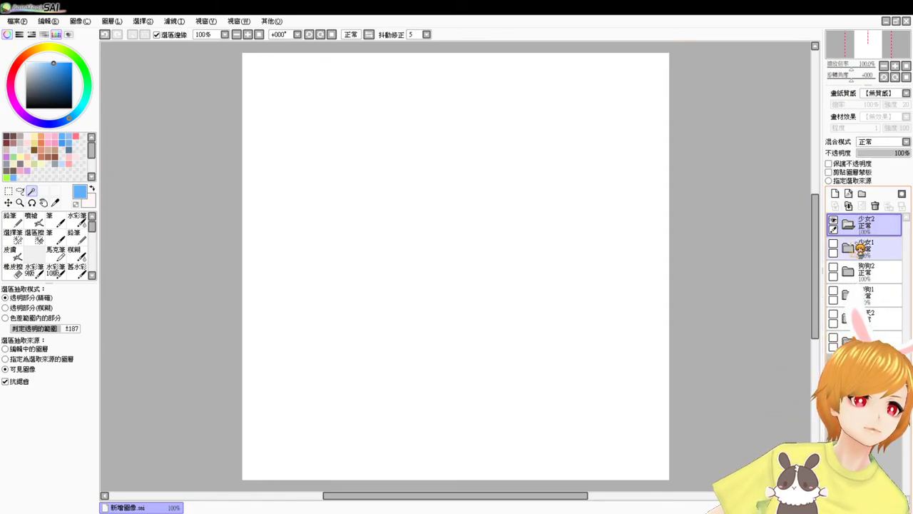
left_click(833, 245)
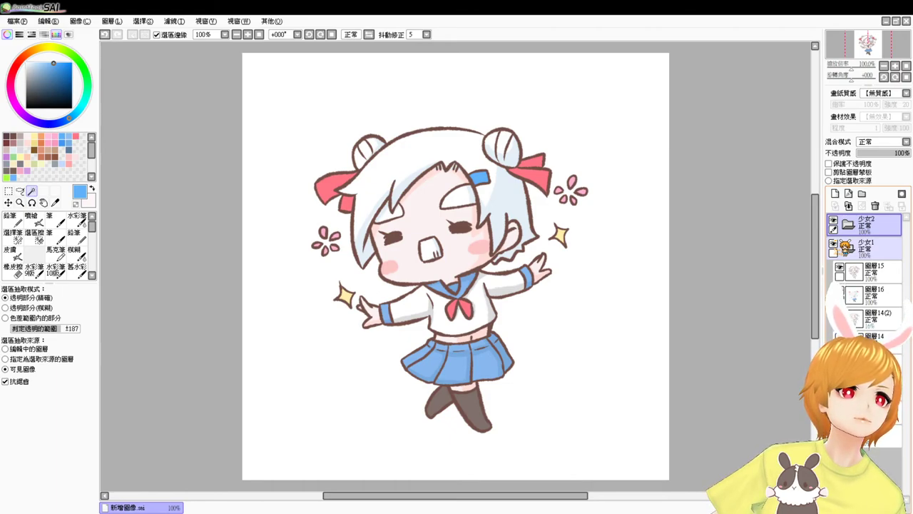
Delete the empty 少女2 folder and duplicate the 少女1 folder with all its layers
left_click(882, 230)
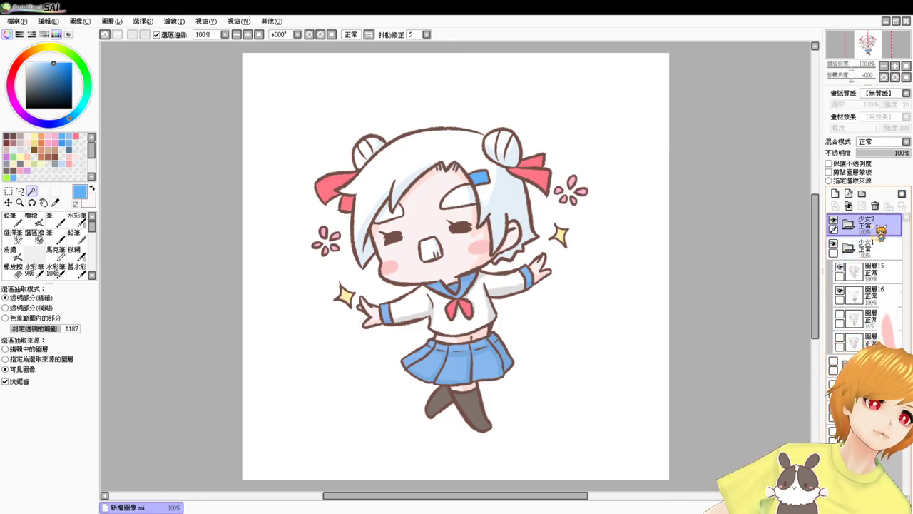
left_click(877, 207)
left_click_drag(888, 215, 848, 205)
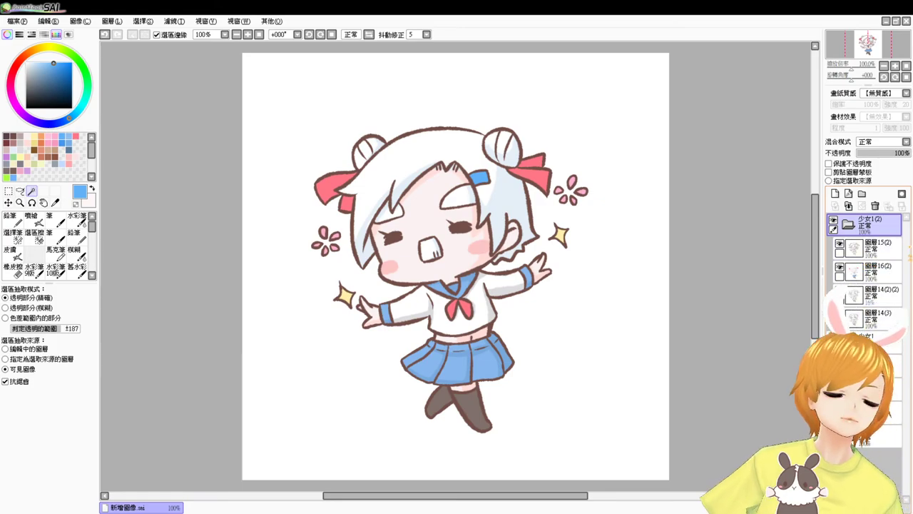
Hide the color layer 圖層16(2) in the copied folder and hide the original 少女1 folder
scroll(456, 266, "up", 1)
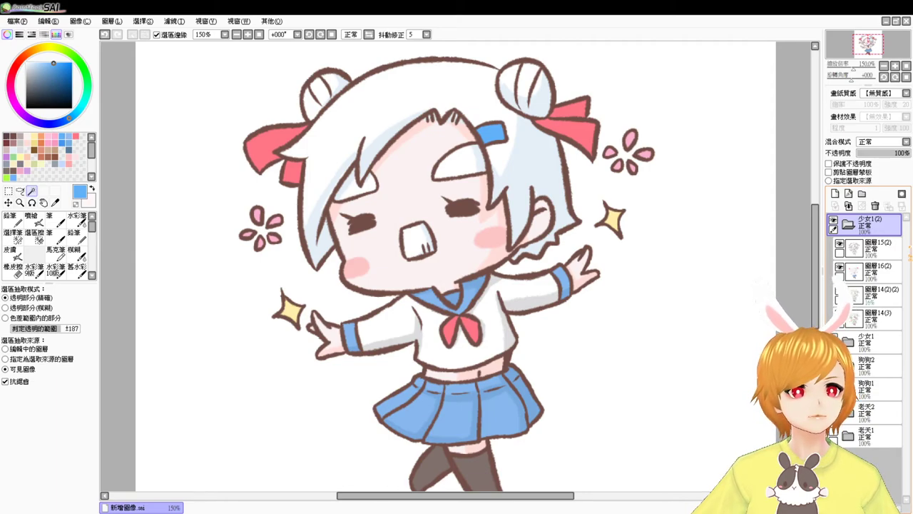
mouse_move(550, 369)
left_mouse_down()
mouse_move(608, 318)
mouse_move(604, 326)
left_mouse_up()
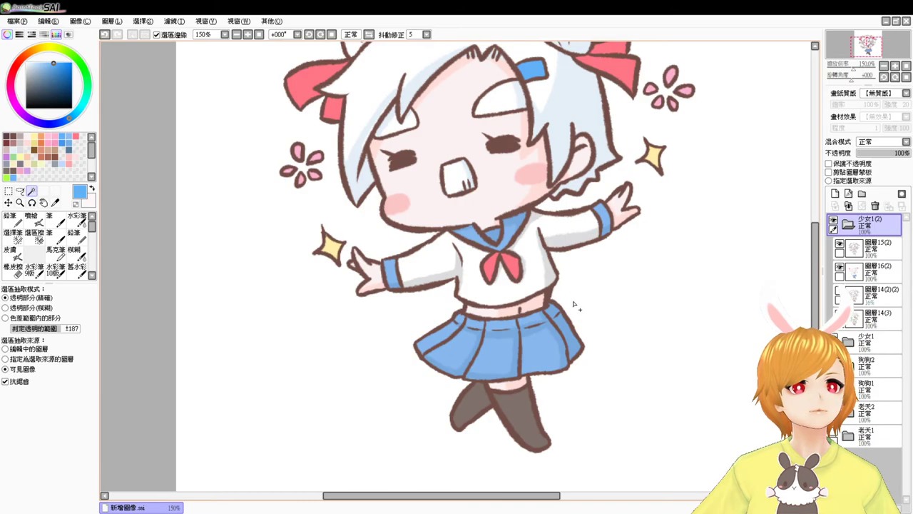
left_click(840, 267)
left_click(839, 269)
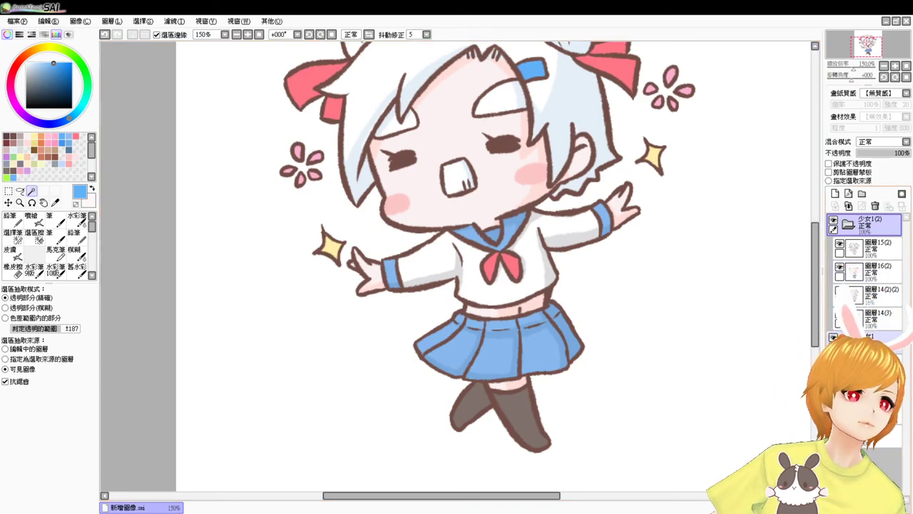
left_click(840, 269)
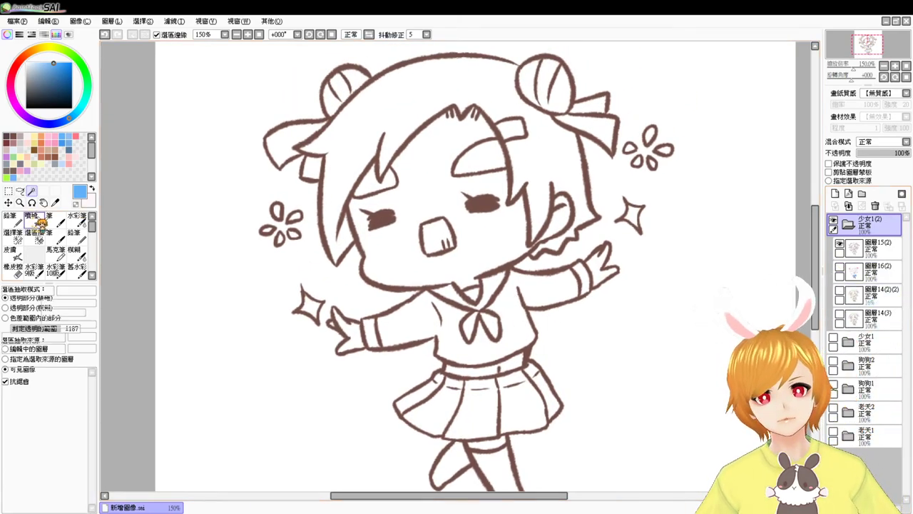
Make the copied line art layer 圖層15(2) active and set the eraser size to 20
left_click(33, 218)
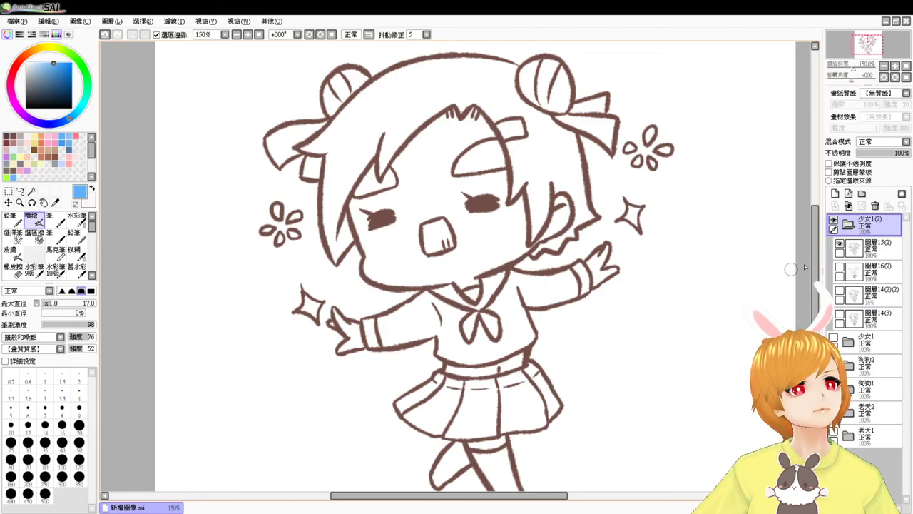
left_click(872, 247)
key("e")
key("bracketright")
key("bracketright")
key("bracketright")
key("bracketright")
key("bracketright")
key("bracketright")
key("bracketright")
key("bracketright")
key("bracketright")
key("bracketleft")
key("bracketleft")
key("bracketleft")
key("bracketleft")
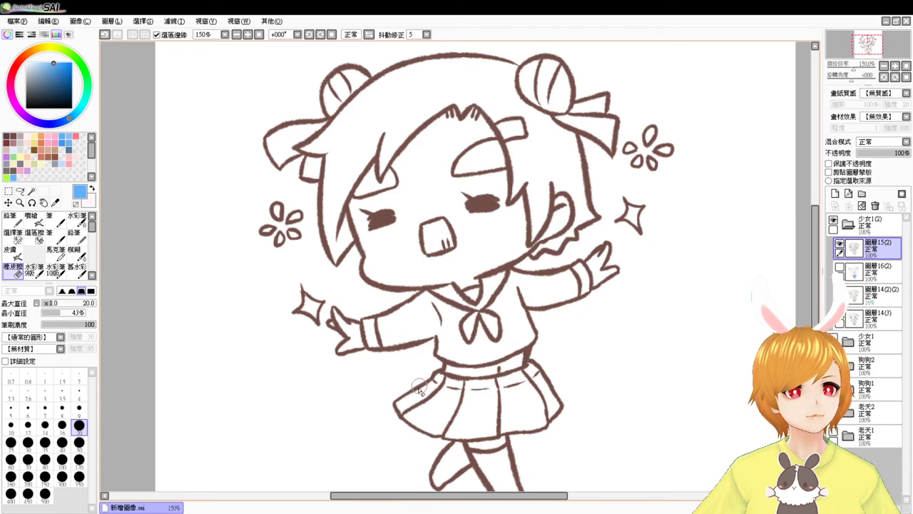
key("v")
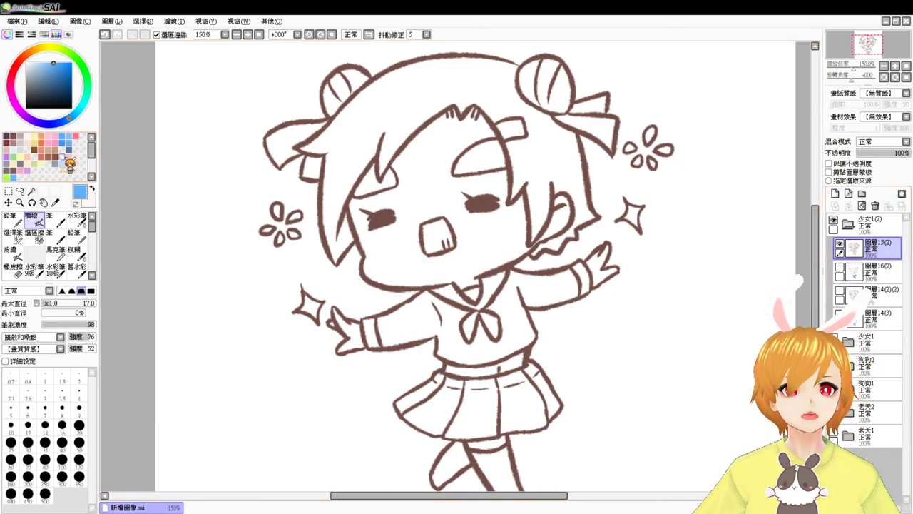
Try to lasso the skirt's line art and copy it onto a separate new layer
left_click(20, 191)
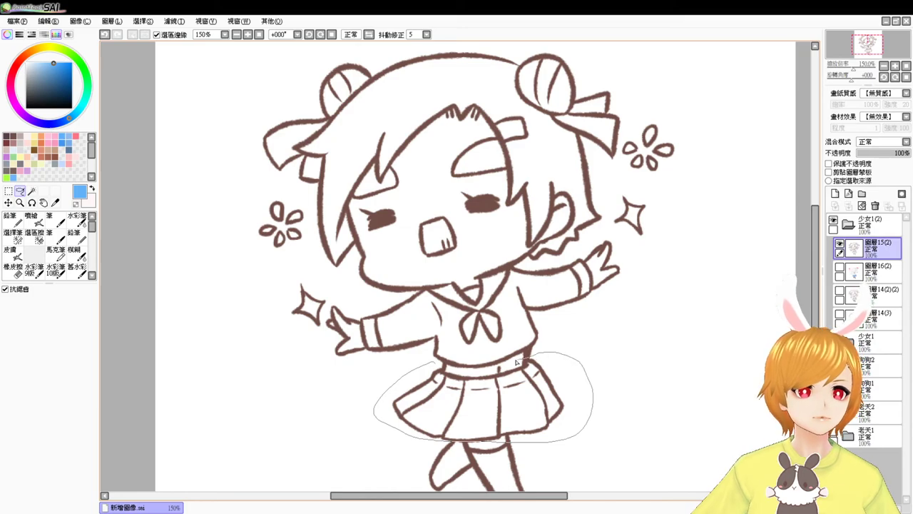
left_click_drag(441, 365, 442, 367)
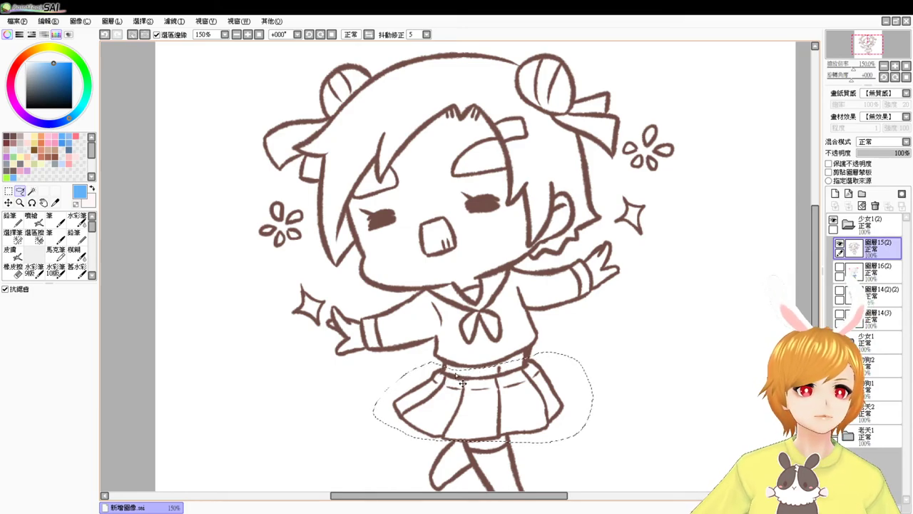
key("ctrl+c")
key("ctrl+v")
key("ctrl+d")
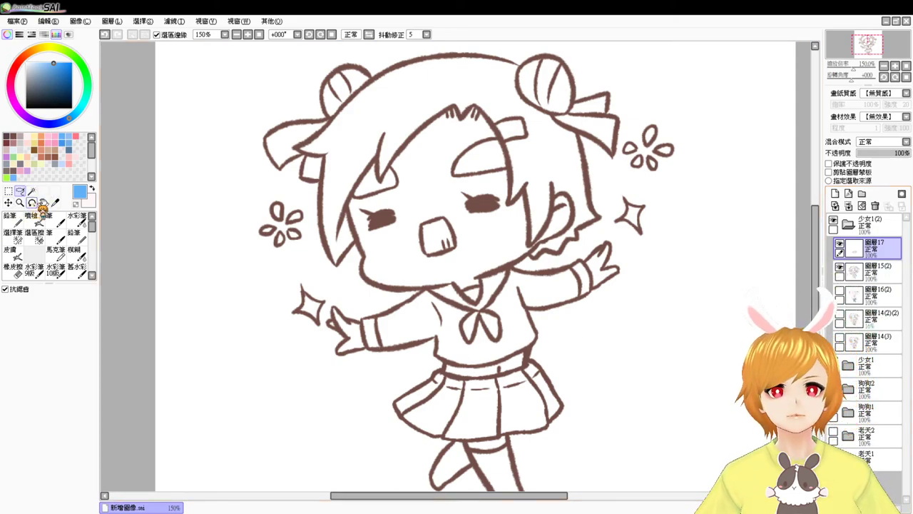
key("ctrl+z")
key("ctrl+z")
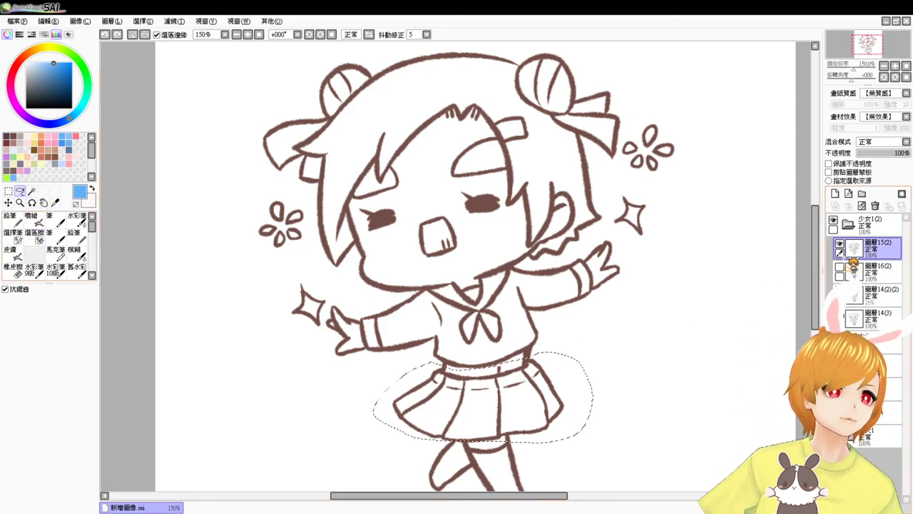
key("ctrl+d")
Duplicate the line art layer 圖層15(2) and hide the layer it was copied from
left_click_drag(879, 252, 836, 194)
left_click(840, 267)
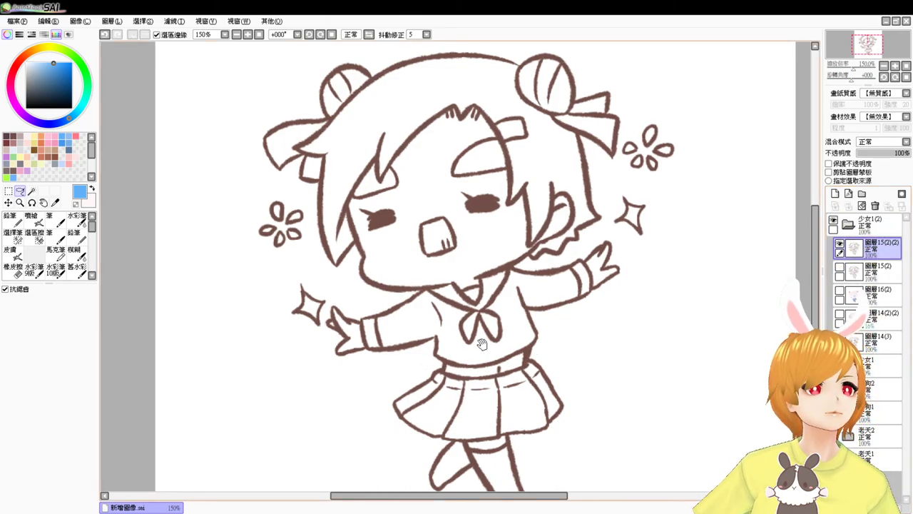
Erase the skirt, waist and upper thigh lines between the shirt hem and the socks on 圖層15(2)(2)
left_click_drag(446, 343, 429, 280)
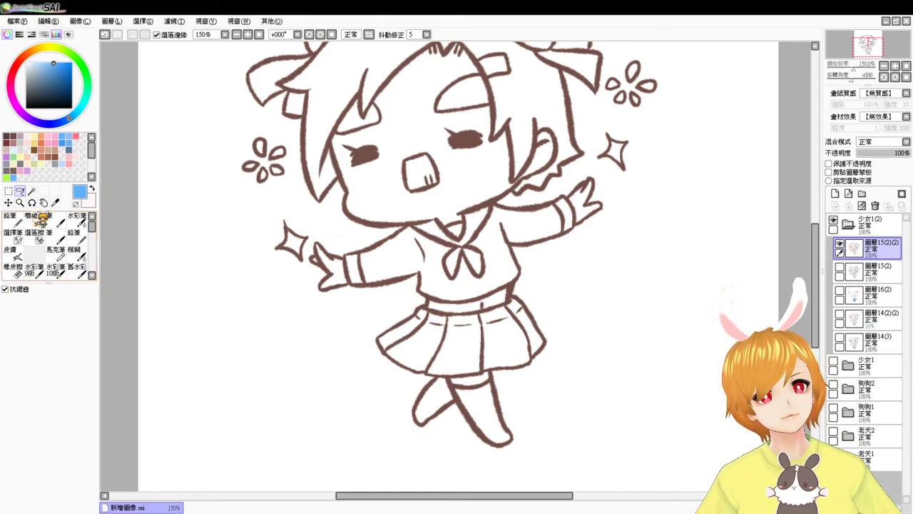
key("e")
mouse_move(396, 316)
left_mouse_down()
mouse_move(391, 333)
mouse_move(418, 347)
mouse_move(421, 366)
mouse_move(428, 349)
left_mouse_up()
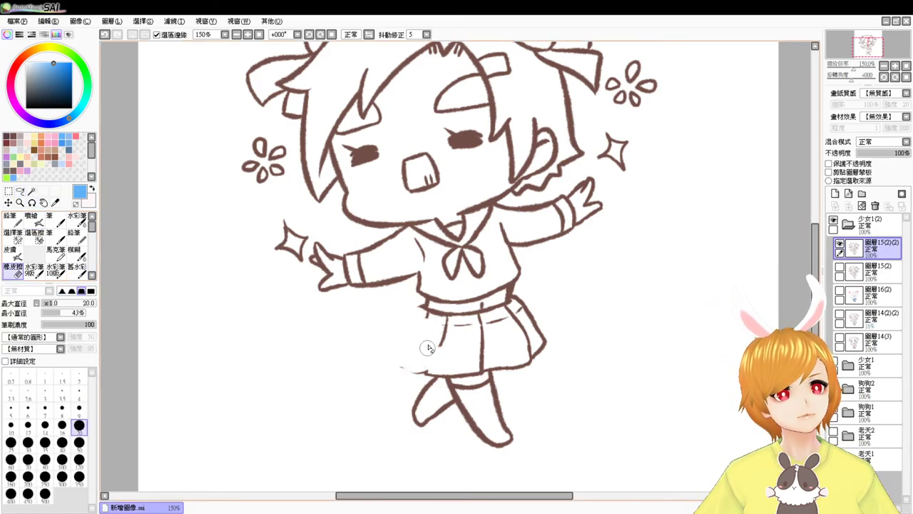
mouse_move(418, 315)
left_mouse_down()
mouse_move(460, 321)
mouse_move(447, 330)
mouse_move(483, 326)
mouse_move(524, 300)
mouse_move(478, 316)
mouse_move(493, 344)
mouse_move(417, 361)
mouse_move(439, 371)
mouse_move(484, 369)
mouse_move(477, 362)
mouse_move(527, 337)
mouse_move(511, 342)
mouse_move(529, 358)
left_mouse_up()
left_click_drag(517, 307, 498, 311)
Draw the outer hip and thigh outline of the front leg in dark brown, from the shirt hem to the sock
key("b")
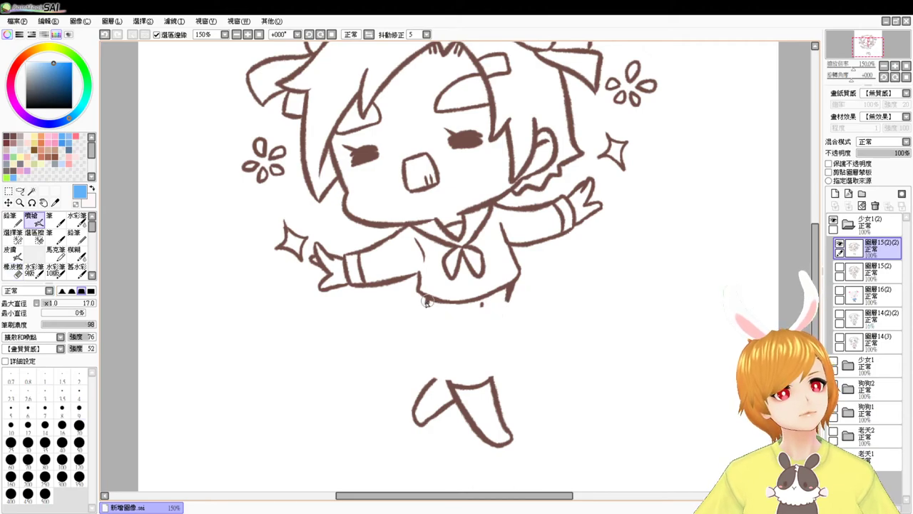
key("ctrl+z")
left_click(17, 133)
left_click_drag(429, 300, 415, 335)
key("ctrl+z")
key("ctrl+z")
left_click_drag(428, 298, 419, 332)
key("ctrl+z")
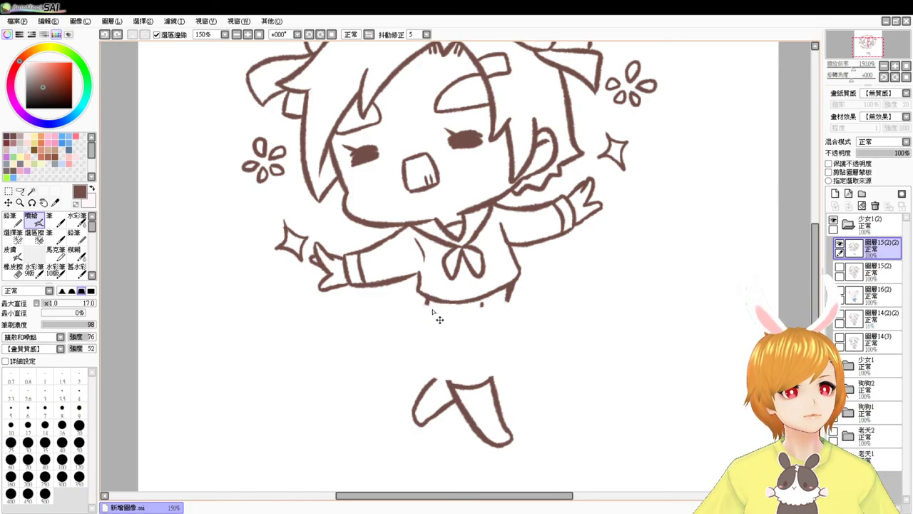
mouse_move(427, 299)
left_mouse_down()
mouse_move(426, 343)
mouse_move(422, 331)
mouse_move(459, 394)
left_mouse_up()
key("ctrl+z")
key("ctrl+z")
key("ctrl+z")
left_click_drag(422, 316, 455, 390)
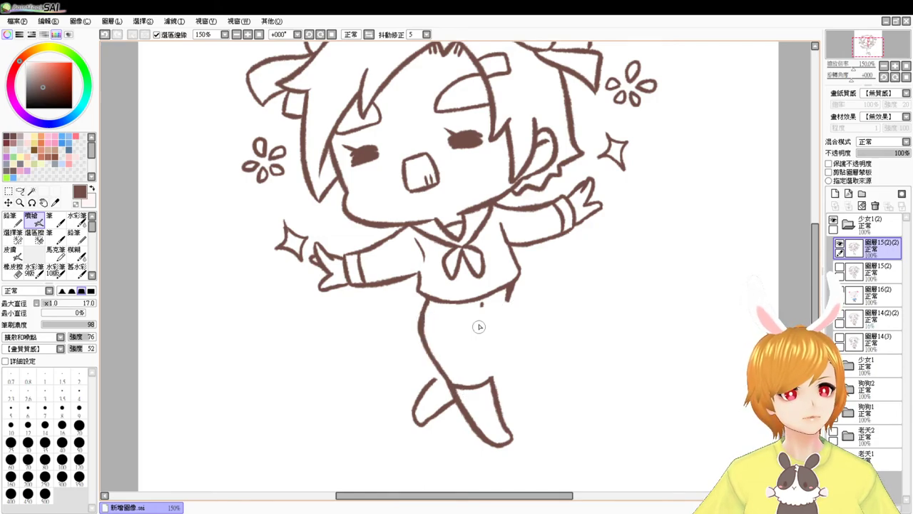
Draw the inner line of the front leg and begin the opposite hip outline below the shirt hem
left_click_drag(474, 318, 482, 350)
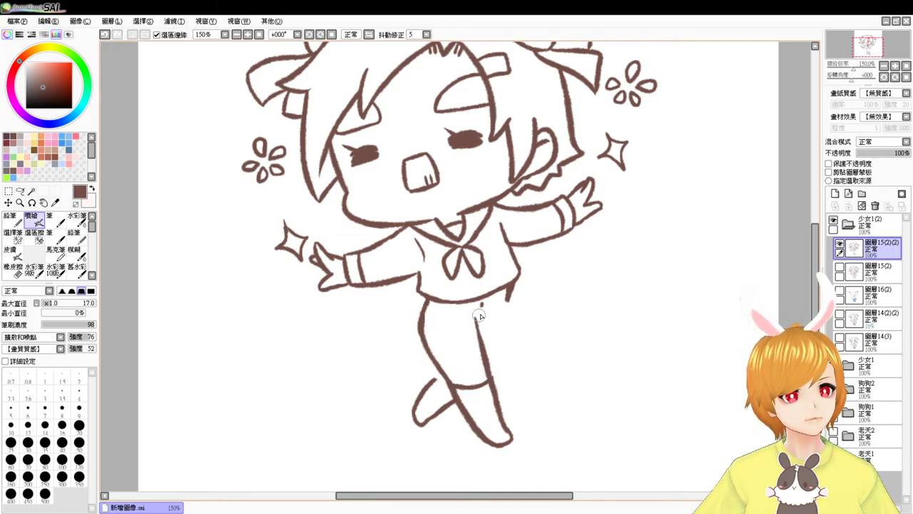
key("ctrl+z")
mouse_move(508, 297)
left_mouse_down()
mouse_move(510, 330)
mouse_move(509, 310)
mouse_move(490, 366)
left_mouse_up()
key("ctrl+z")
key("ctrl+z")
mouse_move(508, 302)
left_mouse_down()
mouse_move(511, 334)
mouse_move(490, 367)
left_mouse_up()
key("ctrl+z")
mouse_move(508, 303)
left_mouse_down()
mouse_move(505, 355)
mouse_move(508, 335)
mouse_move(491, 377)
left_mouse_up()
key("ctrl+z")
left_click_drag(511, 339, 489, 377)
key("ctrl+z")
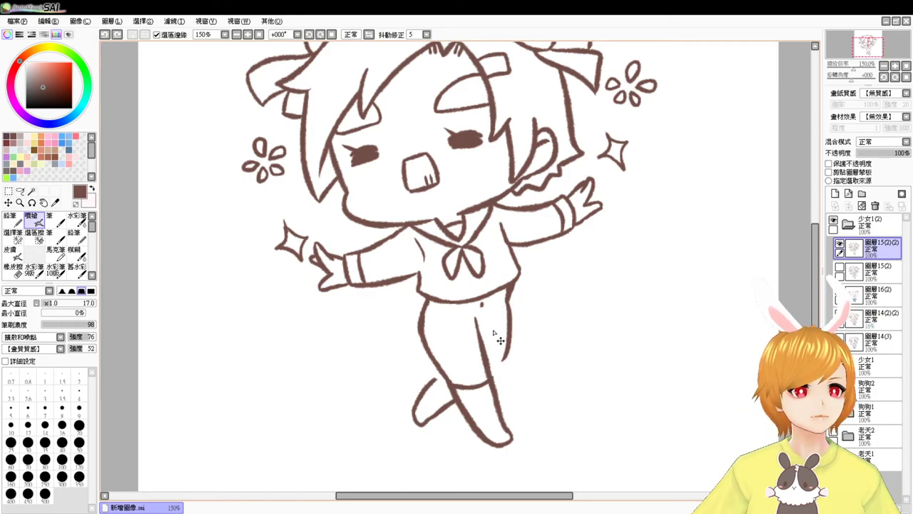
Complete the back leg's outer outline down to the sock and redraw the inner leg line, checking against 圖層15(2)
left_click(841, 267)
left_click(841, 267)
mouse_move(485, 317)
left_mouse_down()
mouse_move(506, 357)
mouse_move(505, 346)
mouse_move(493, 374)
left_mouse_up()
key("ctrl+z")
key("ctrl+z")
key("ctrl+z")
left_click_drag(511, 338, 487, 377)
key("ctrl+z")
key("ctrl+z")
mouse_move(511, 341)
left_mouse_down()
mouse_move(487, 377)
mouse_move(428, 390)
left_mouse_up()
key("ctrl+z")
key("ctrl+z")
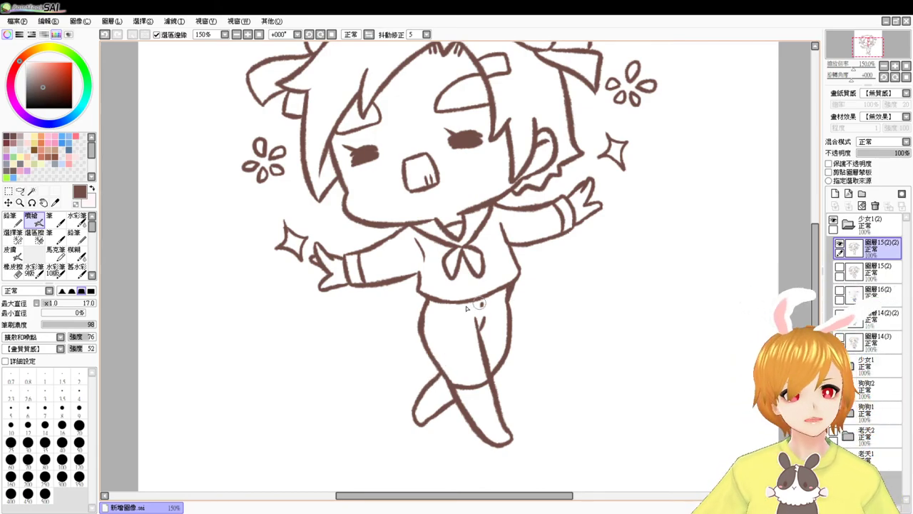
Draw the curved garment hem lines across both thighs and the waistband line below the shirt
mouse_move(424, 333)
left_mouse_down()
mouse_move(453, 325)
mouse_move(468, 335)
mouse_move(446, 320)
mouse_move(430, 328)
mouse_move(483, 336)
mouse_move(508, 325)
left_mouse_up()
key("ctrl+z")
key("ctrl+z")
left_click_drag(425, 307, 506, 307)
key("ctrl+z")
key("ctrl+z")
mouse_move(441, 309)
left_mouse_down()
mouse_move(505, 305)
mouse_move(491, 308)
left_mouse_up()
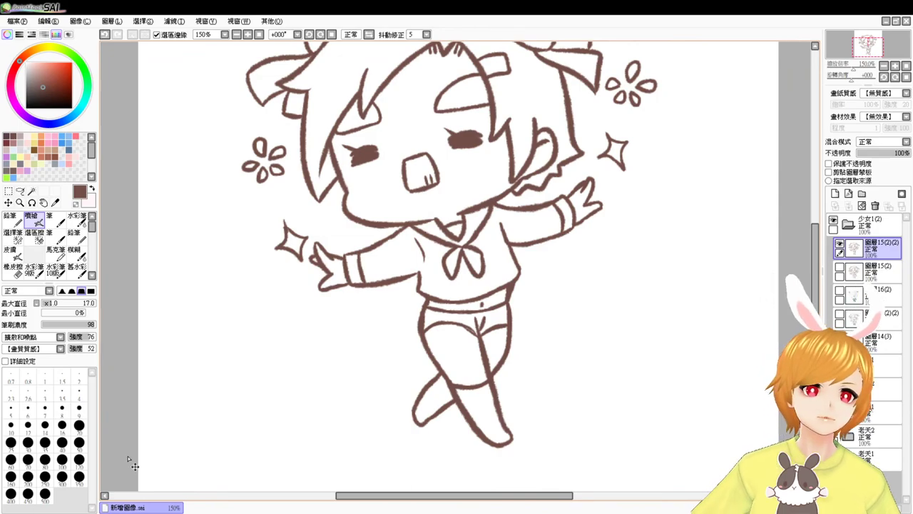
Clean up the short strokes where the inner leg line meets the garment hems, erasing and redrawing the junction
scroll(131, 462, "up", 1)
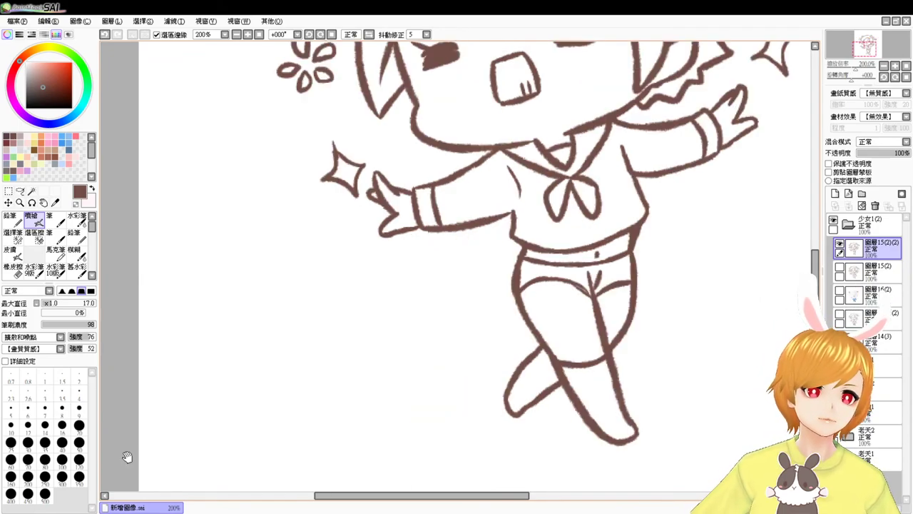
left_click_drag(724, 345, 602, 344)
mouse_move(459, 286)
left_mouse_down()
mouse_move(442, 281)
mouse_move(471, 296)
left_mouse_up()
key("ctrl+z")
key("ctrl+z")
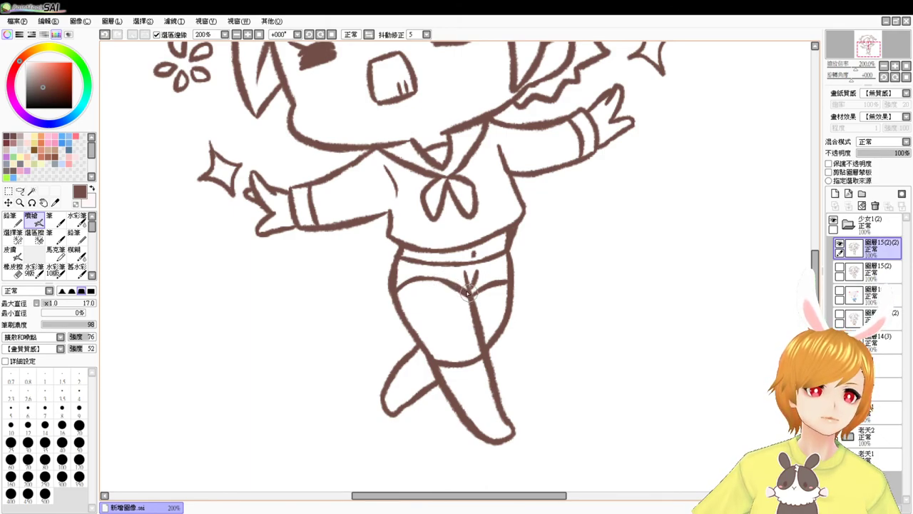
key("e")
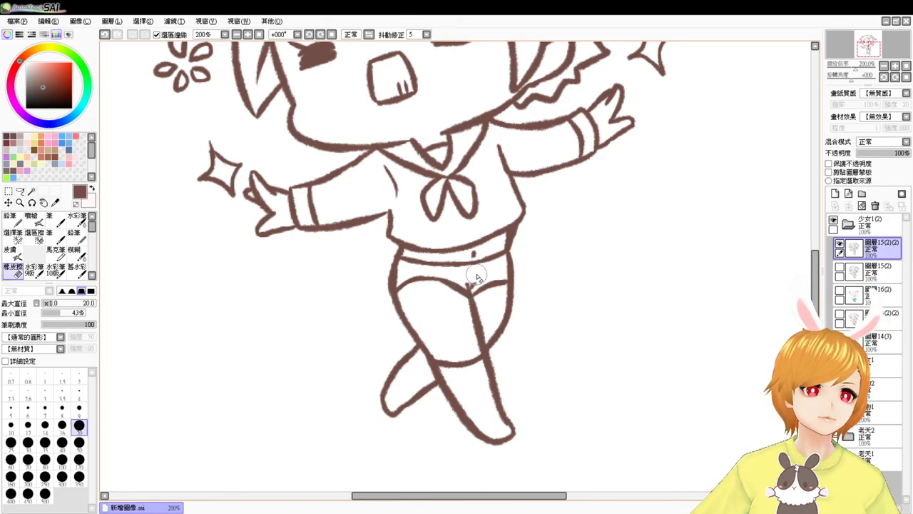
key("b")
left_click_drag(466, 284, 472, 295)
key("ctrl+z")
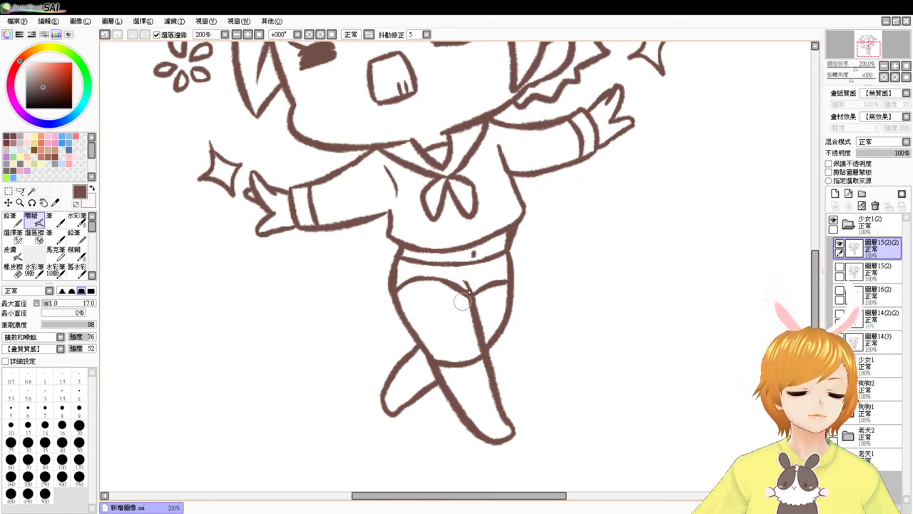
key("e")
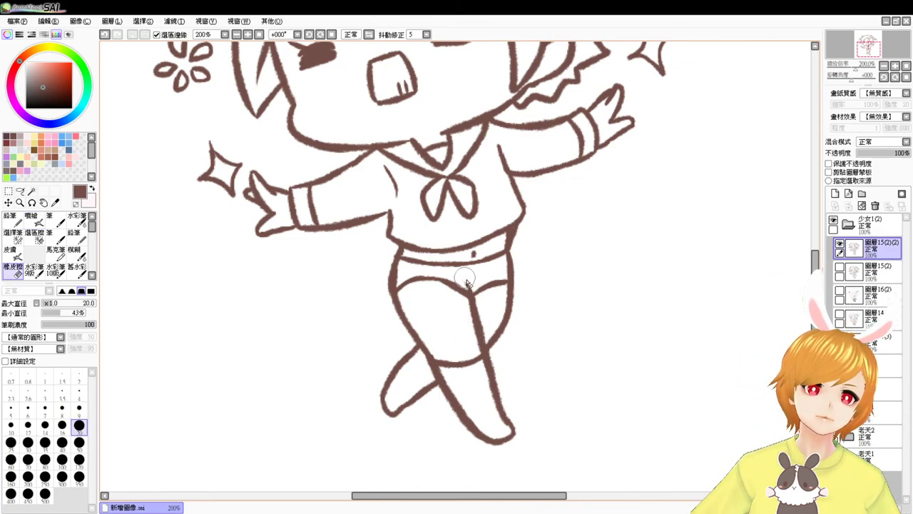
key("v")
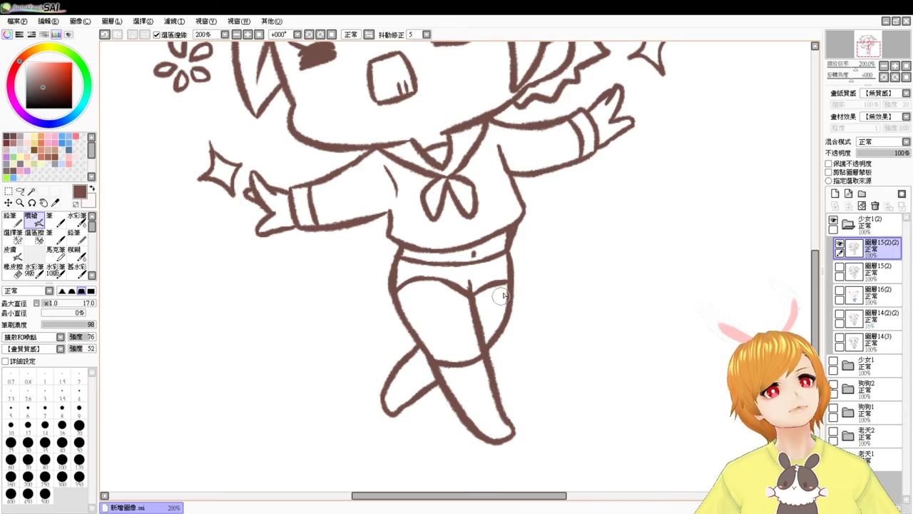
Compare the new line art with 圖層15(2) and delete the hidden layers 圖層14(2)(2) and 圖層14(3)
left_click(838, 270)
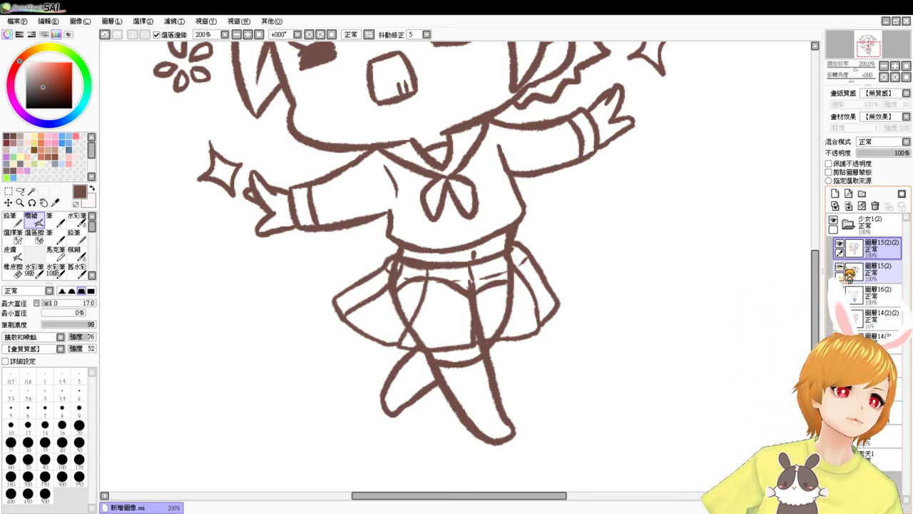
left_click(840, 271)
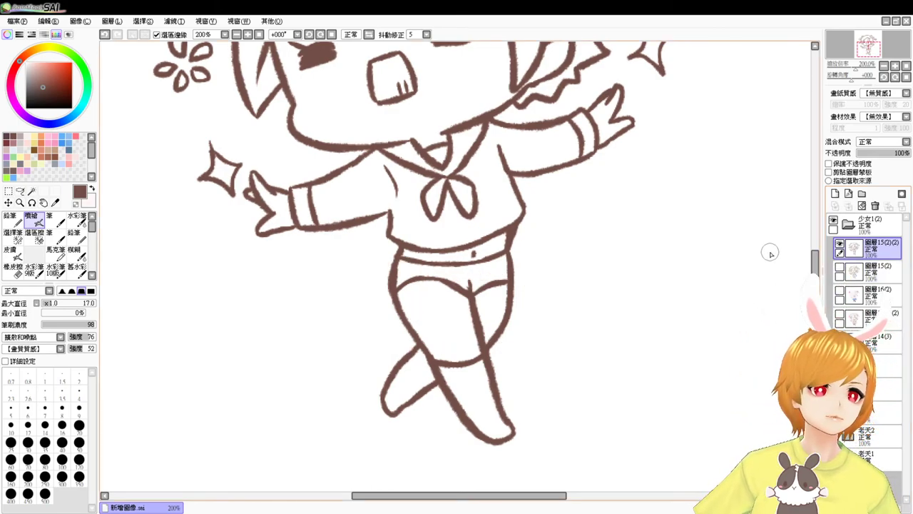
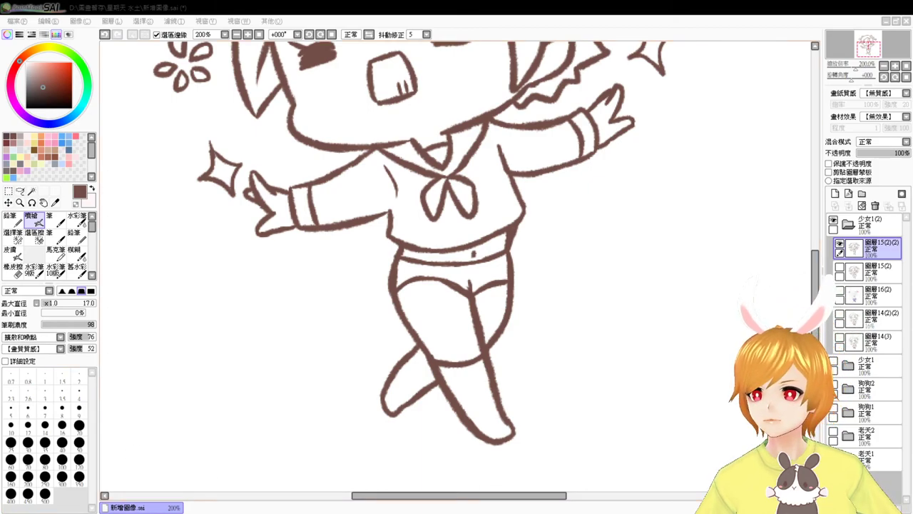
left_click(304, 513)
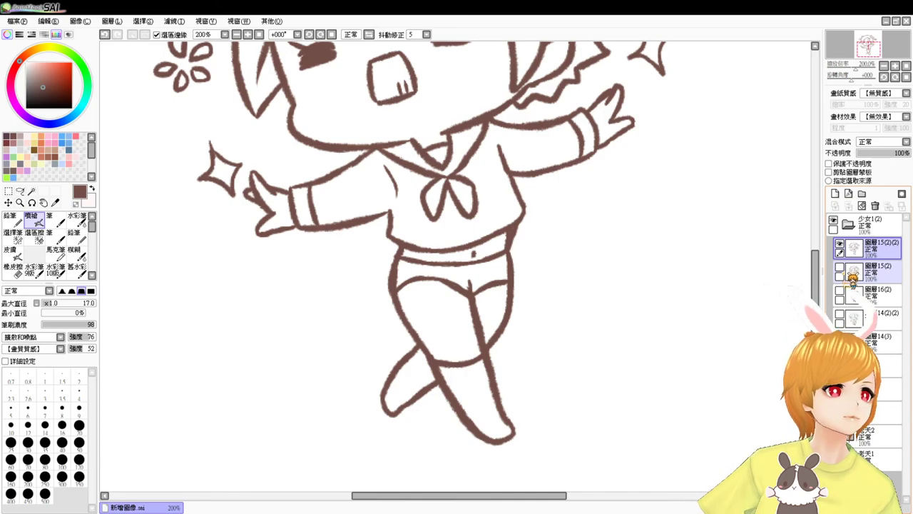
left_click(869, 341)
left_click(875, 206)
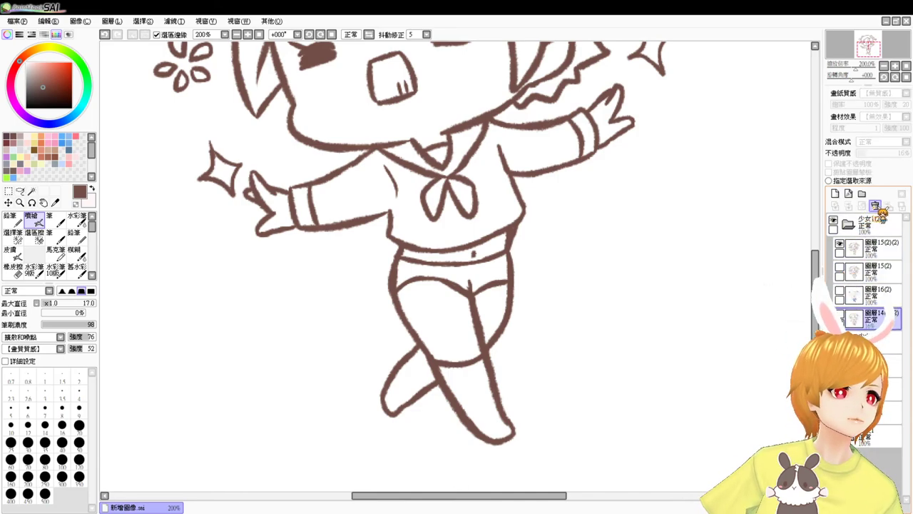
left_click(875, 206)
left_click(840, 266)
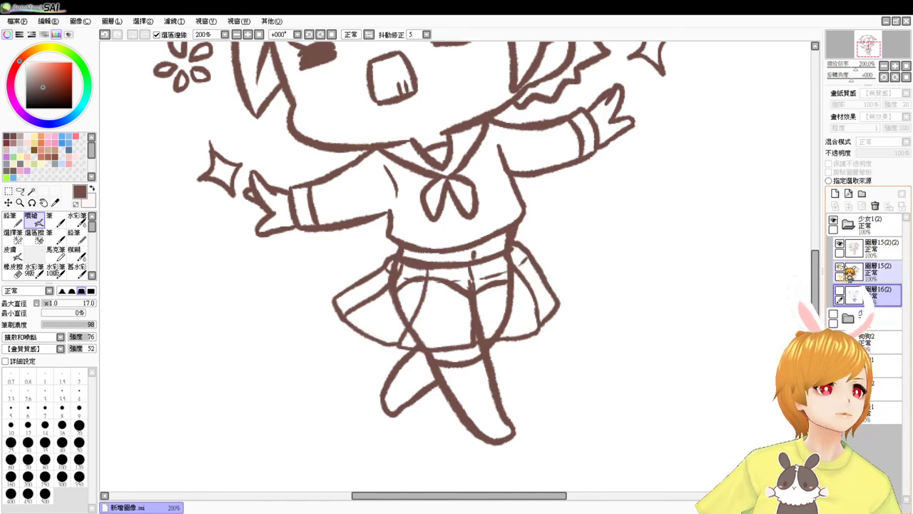
left_click(840, 267)
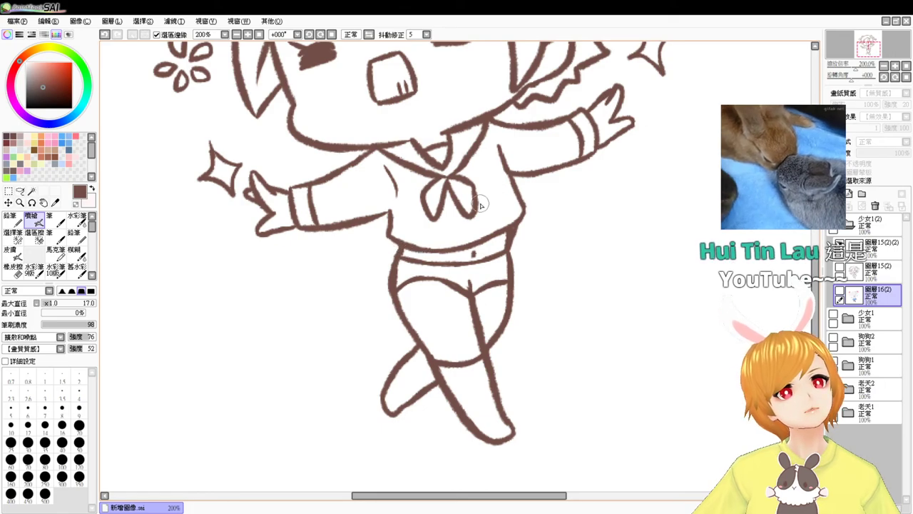
Create a new layer above 圖層15(2)(2) and choose pink as the sketching color
left_click(889, 249, "ctrl")
left_click(889, 249)
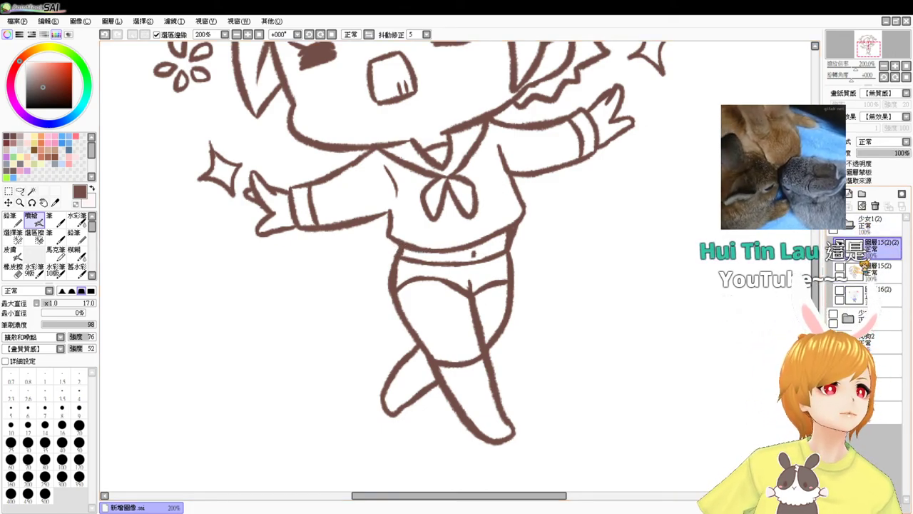
left_click(845, 193)
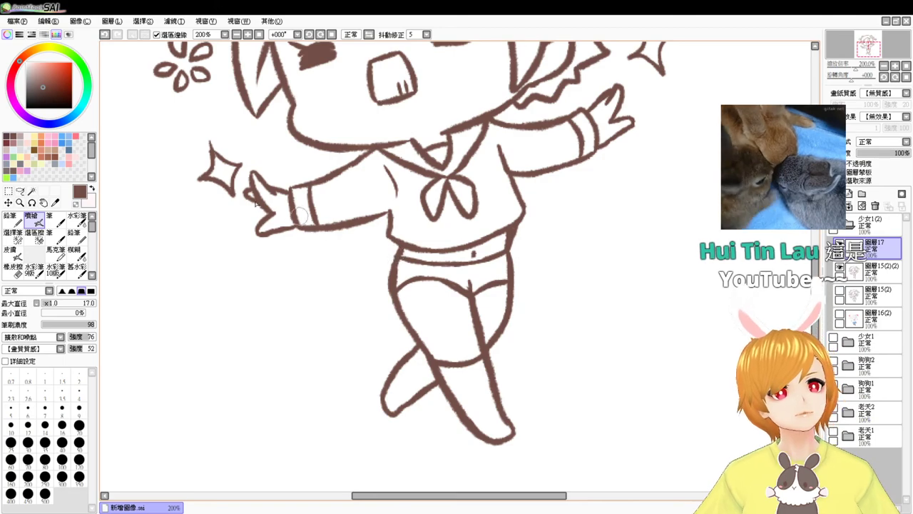
left_click(76, 136)
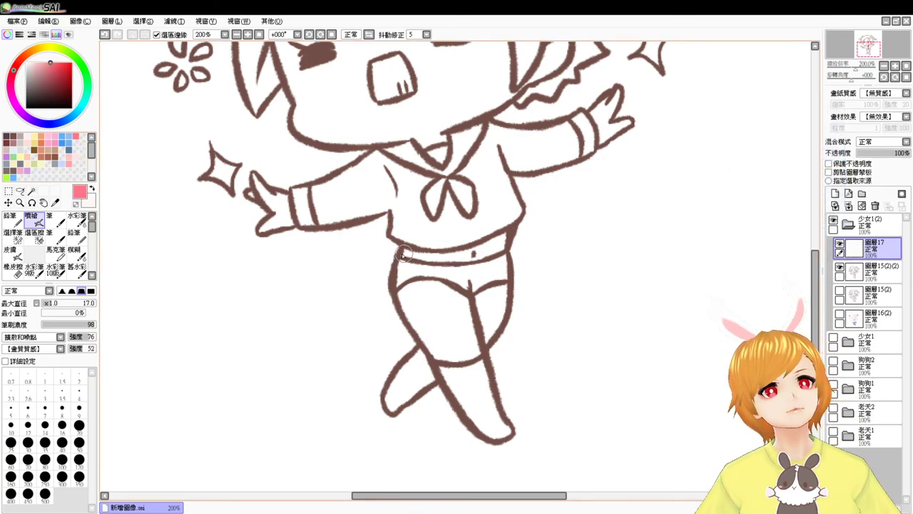
Try to sketch a swept skirt outline in pink, crossing the shirt and curving past the hip
left_click_drag(398, 253, 462, 214)
key("ctrl+z")
left_click_drag(397, 246, 385, 285)
key("ctrl+z")
mouse_move(397, 246)
left_mouse_down()
mouse_move(388, 300)
mouse_move(445, 208)
mouse_move(423, 225)
mouse_move(561, 164)
mouse_move(560, 209)
mouse_move(549, 184)
mouse_move(557, 196)
mouse_move(547, 285)
mouse_move(515, 311)
left_mouse_up()
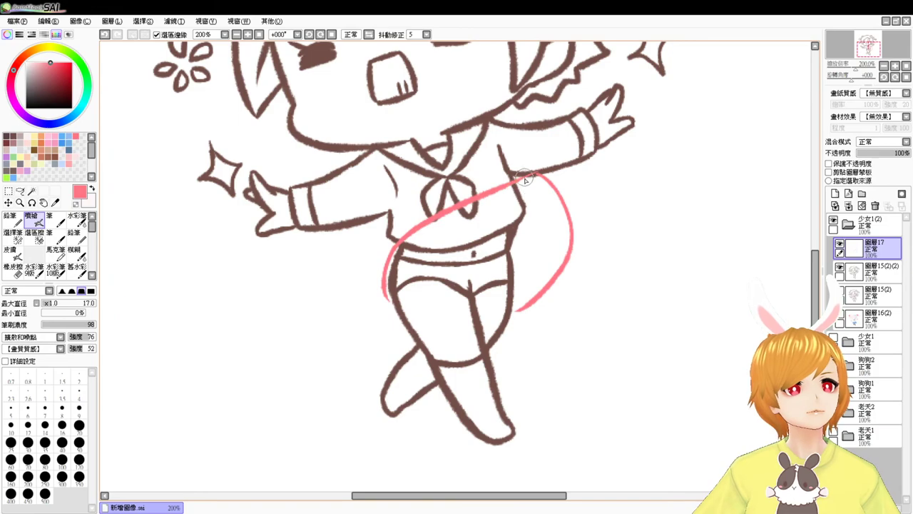
mouse_move(537, 174)
left_mouse_down()
mouse_move(529, 207)
mouse_move(400, 259)
left_mouse_up()
key("ctrl+z")
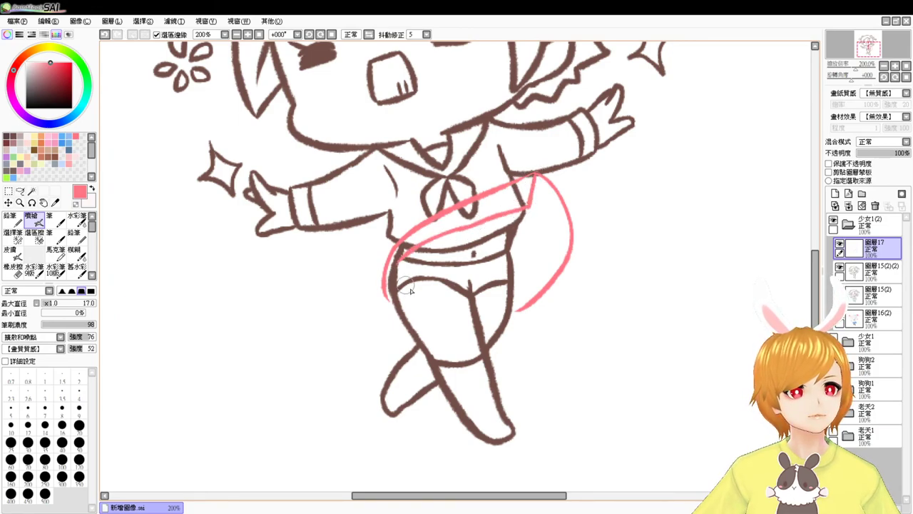
left_click_drag(531, 206, 559, 229)
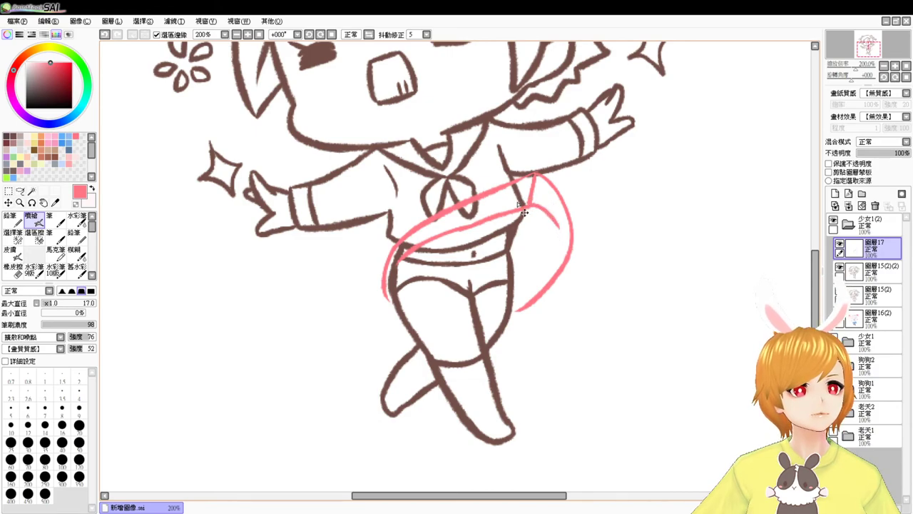
Undo all the pink skirt sketch strokes on 圖層17
key("ctrl+z")
key("ctrl+z")
key("ctrl+z")
key("ctrl+z")
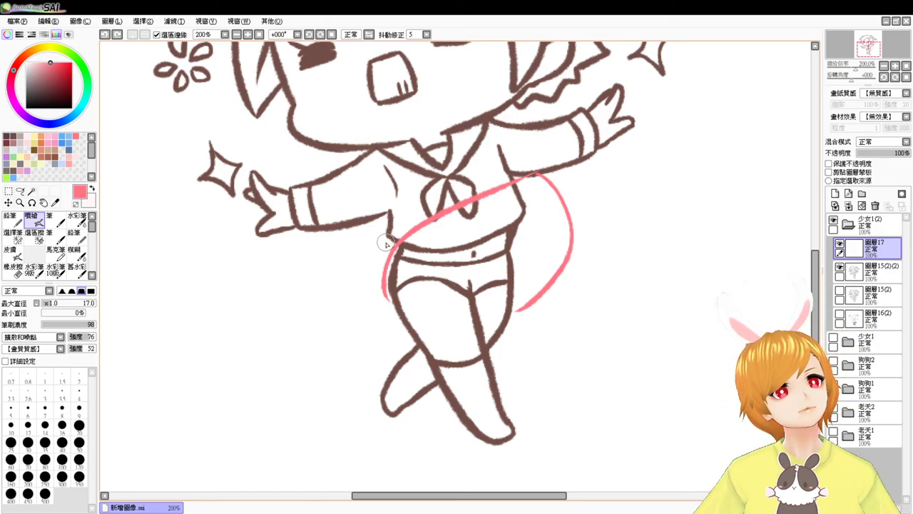
key("ctrl+z")
key("ctrl+z")
key("ctrl+z")
key("ctrl+z")
key("ctrl+z")
key("ctrl+z")
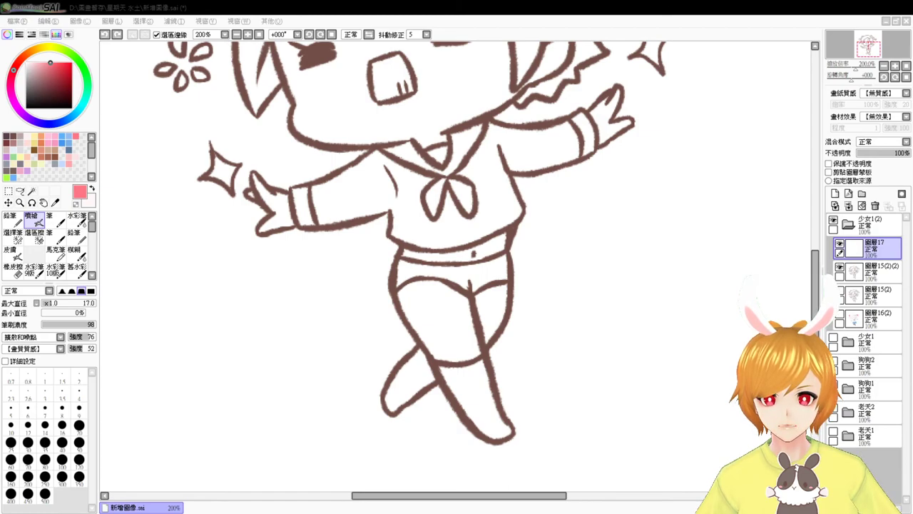
left_click(373, 507)
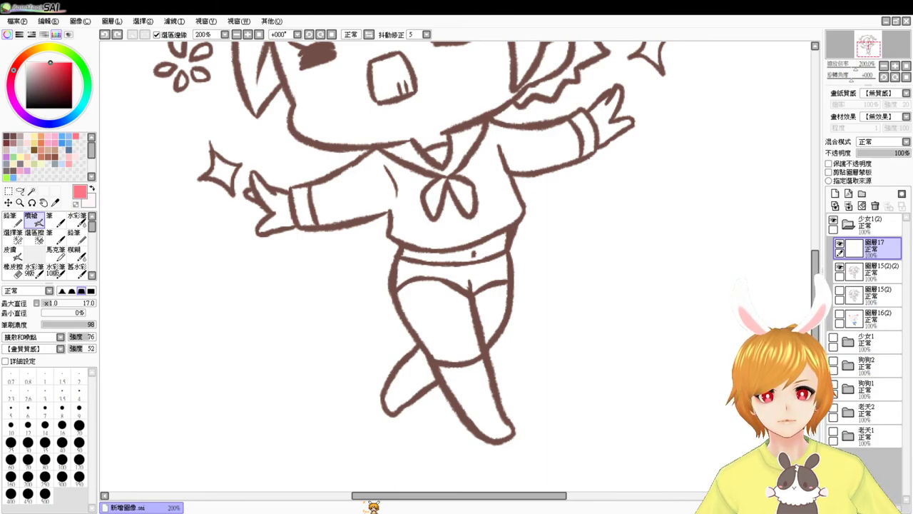
Sketch a pink skirt edge that loops at one hip and waves across the waist to beyond the other hip
left_click_drag(818, 325, 819, 321)
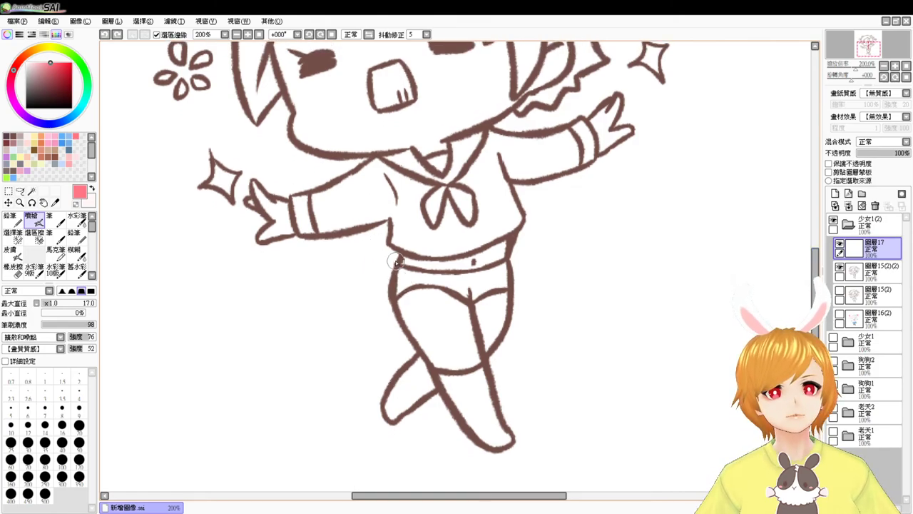
left_click_drag(397, 255, 373, 289)
key("ctrl+z")
mouse_move(397, 256)
left_mouse_down()
mouse_move(372, 291)
mouse_move(373, 281)
mouse_move(376, 291)
mouse_move(445, 265)
mouse_move(578, 302)
left_mouse_up()
key("ctrl+z")
left_click_drag(508, 268, 575, 305)
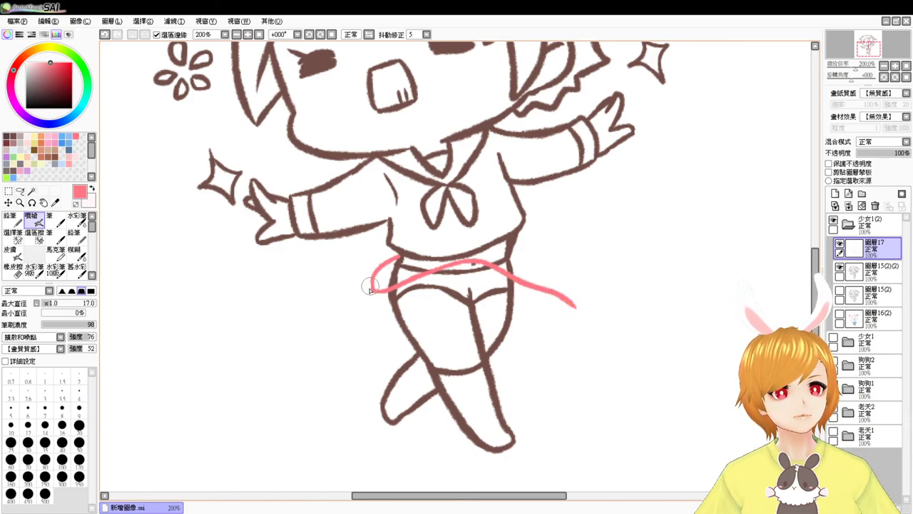
Add the pink fold lines inside the hip loop and the lower wavy edge across the front of the waist
mouse_move(403, 257)
left_mouse_down()
mouse_move(402, 289)
mouse_move(407, 265)
mouse_move(433, 271)
left_mouse_up()
key("ctrl+z")
left_click_drag(374, 279, 403, 323)
key("ctrl+z")
key("ctrl+z")
left_click_drag(373, 288, 396, 314)
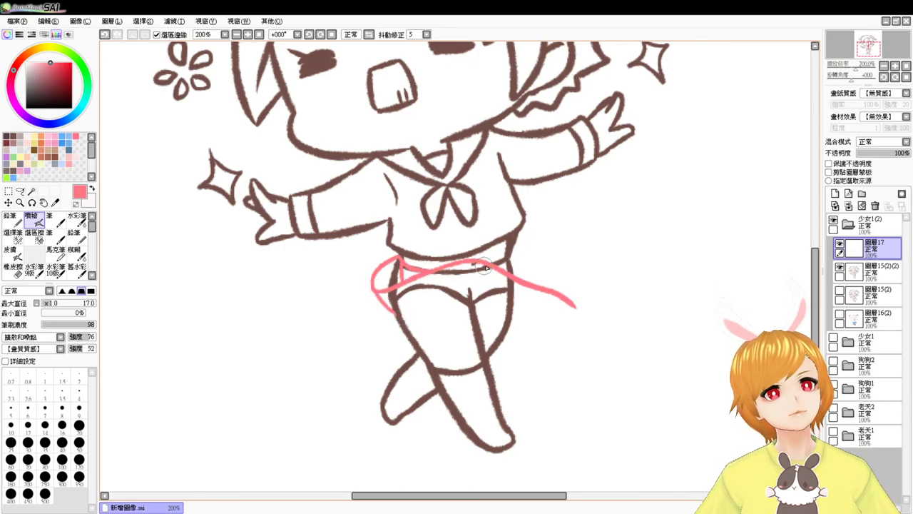
left_click_drag(433, 274, 471, 278)
key("ctrl+z")
key("ctrl+z")
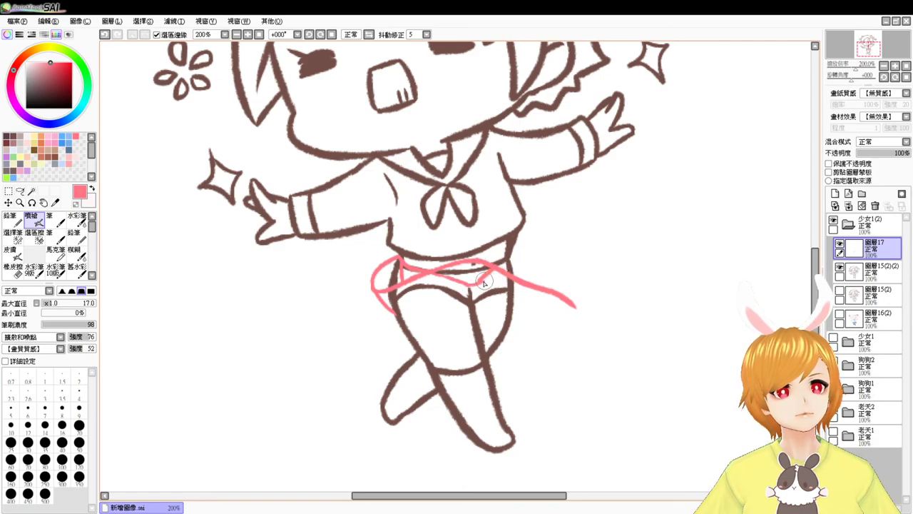
Sketch the skirt's flowing end beyond the far hip in pink and touch up the loop at the near hip
mouse_move(490, 264)
left_mouse_down()
mouse_move(586, 272)
mouse_move(510, 262)
mouse_move(602, 283)
mouse_move(587, 306)
left_mouse_up()
mouse_move(598, 272)
left_mouse_down()
mouse_move(535, 298)
mouse_move(563, 298)
mouse_move(554, 303)
mouse_move(518, 282)
mouse_move(549, 304)
mouse_move(527, 298)
left_mouse_up()
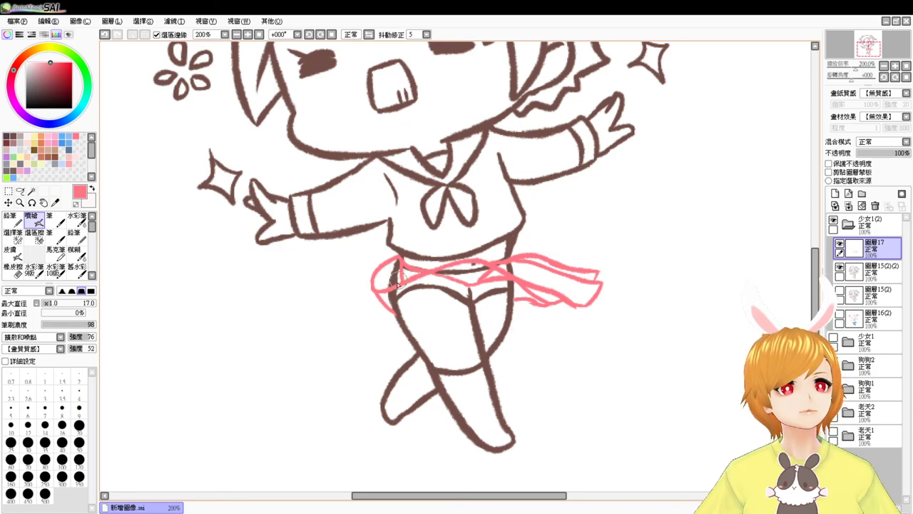
key("e")
left_click_drag(393, 288, 401, 286)
key("b")
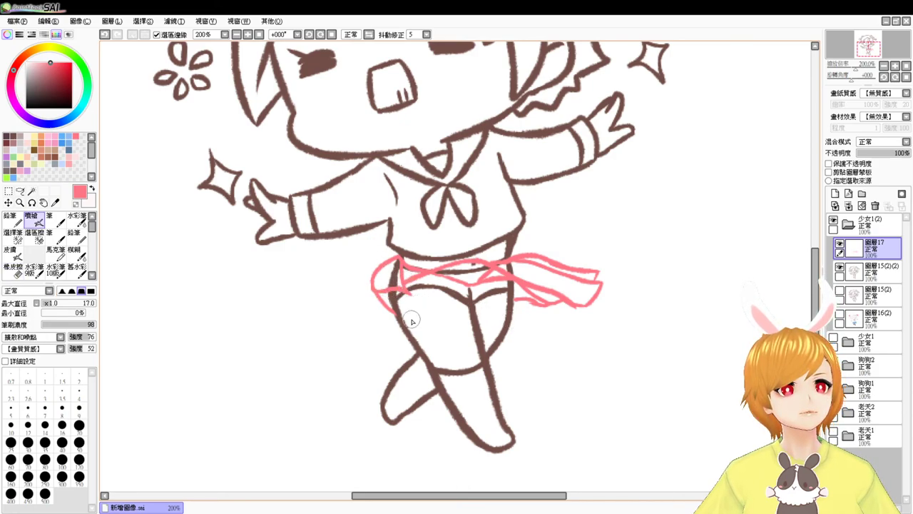
Set the brush size to 6, add a short fold line at the near-hip loop and refine the skirt's upper waist edge
scroll(411, 322, "up", 2)
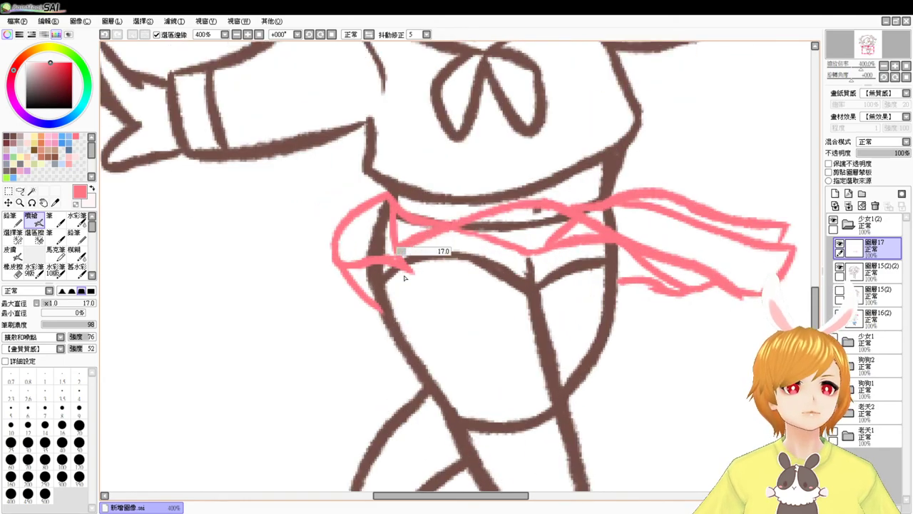
left_click_drag(444, 251, 412, 289)
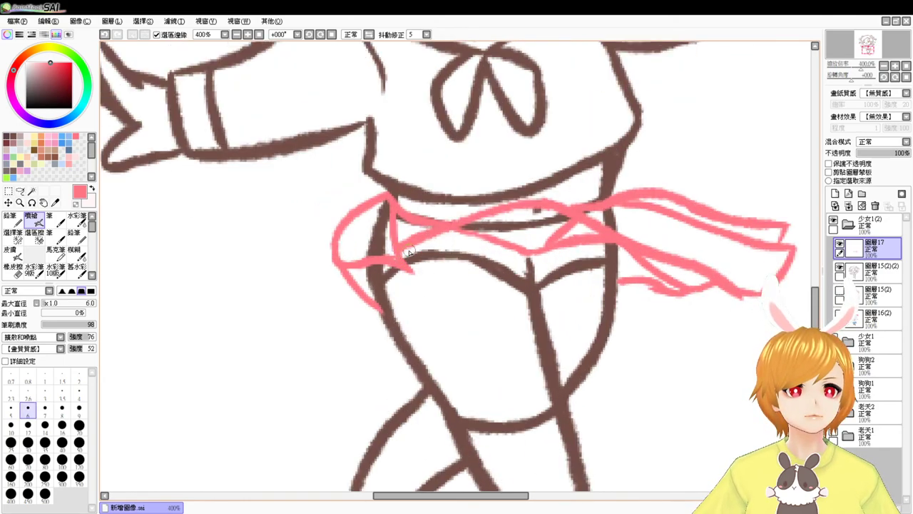
left_click_drag(411, 244, 411, 269)
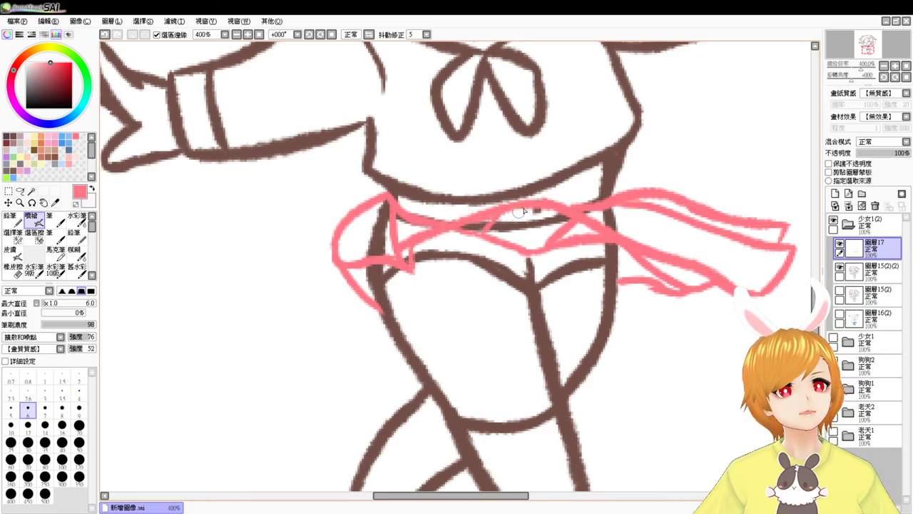
key("e")
mouse_move(545, 194)
left_mouse_down()
mouse_move(515, 198)
mouse_move(527, 207)
mouse_move(510, 237)
mouse_move(490, 212)
mouse_move(552, 205)
left_mouse_up()
key("b")
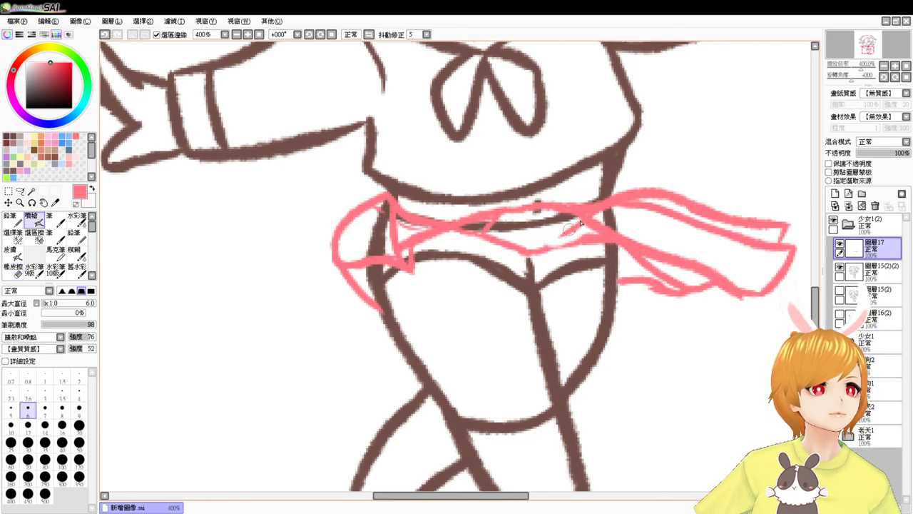
Clean up the overlapping pink sketch lines near the far hip and redraw them where the skirt leaves the body
key("e")
mouse_move(592, 231)
left_mouse_down()
mouse_move(611, 222)
mouse_move(623, 237)
mouse_move(581, 254)
mouse_move(608, 240)
left_mouse_up()
key("b")
key("e")
key("v")
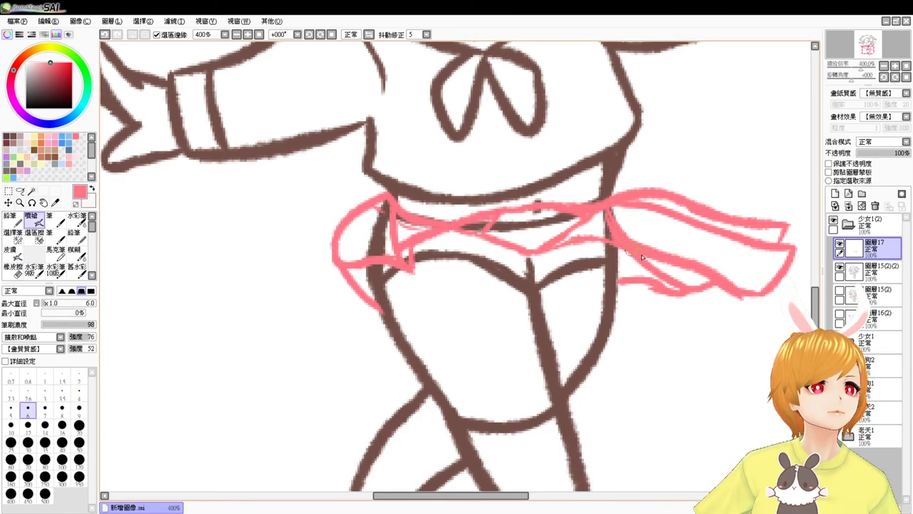
left_click(259, 35)
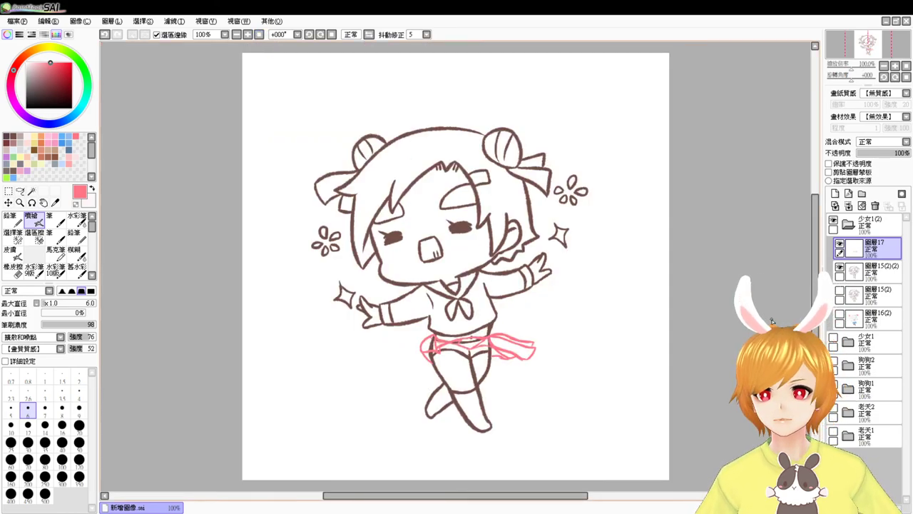
Erase the pink flowing skirt end that extends beyond the far hip
scroll(772, 321, "up", 2)
left_click_drag(578, 301, 672, 196)
key("e")
mouse_move(491, 273)
left_mouse_down()
mouse_move(495, 267)
mouse_move(504, 285)
left_mouse_up()
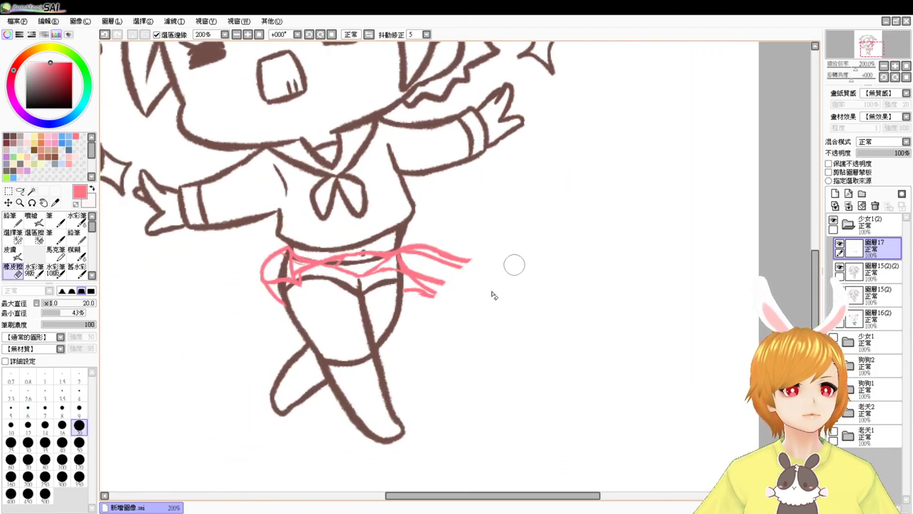
mouse_move(407, 245)
left_mouse_down()
mouse_move(475, 264)
mouse_move(442, 297)
mouse_move(432, 267)
mouse_move(401, 239)
mouse_move(415, 276)
mouse_move(407, 299)
left_mouse_up()
key("v")
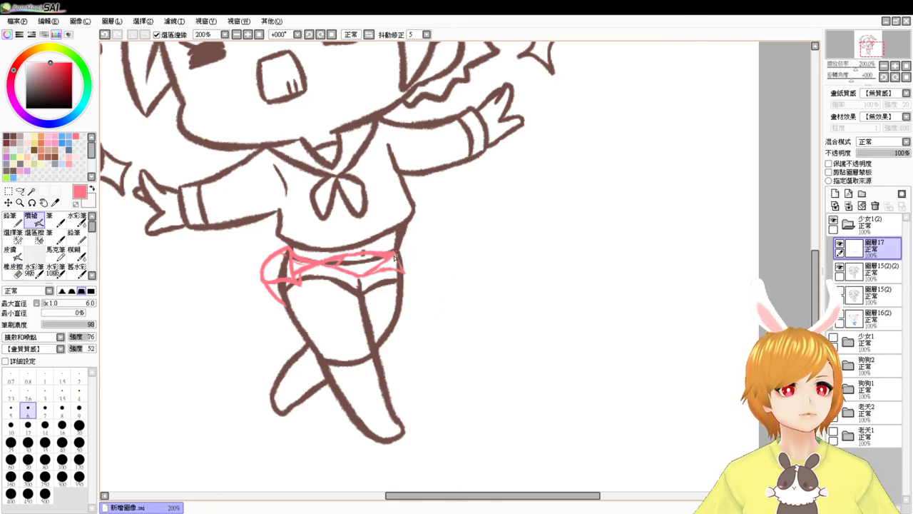
Sketch a shorter, upward-flaring skirt end with folds beyond the far hip in pink, plus a small flap beneath it, at brush size 18
mouse_move(396, 253)
left_mouse_down()
mouse_move(419, 245)
mouse_move(407, 251)
mouse_move(423, 258)
mouse_move(395, 253)
mouse_move(444, 229)
mouse_move(443, 259)
mouse_move(412, 271)
left_mouse_up()
mouse_move(444, 233)
left_mouse_down()
mouse_move(455, 247)
mouse_move(447, 253)
left_mouse_up()
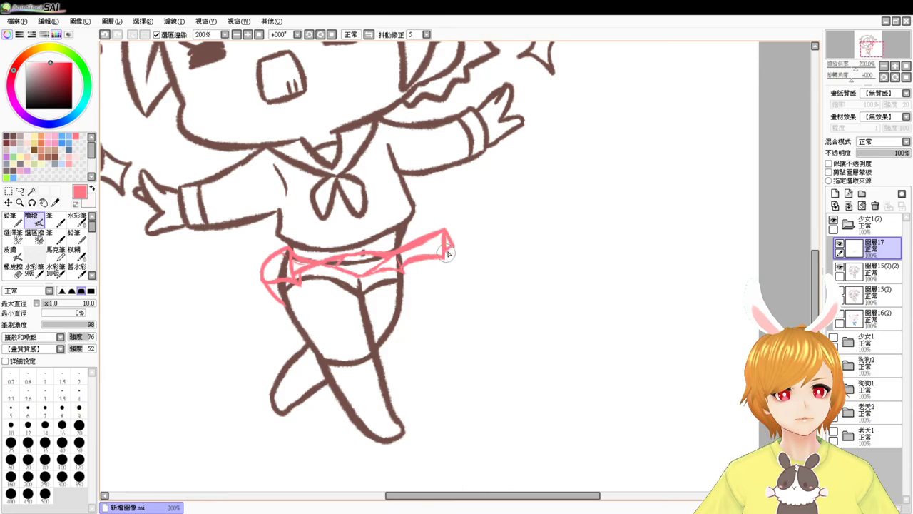
mouse_move(401, 236)
left_mouse_down()
mouse_move(434, 216)
mouse_move(442, 230)
left_mouse_up()
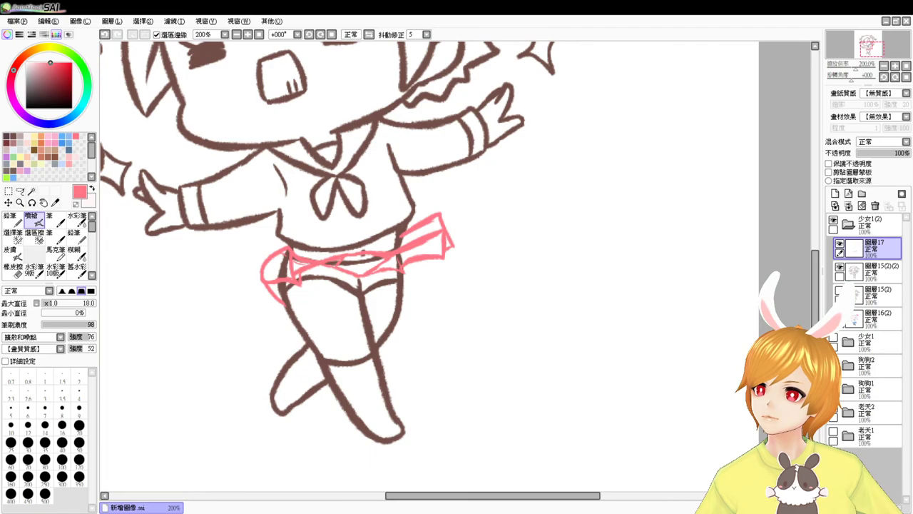
key("alt+Tab")
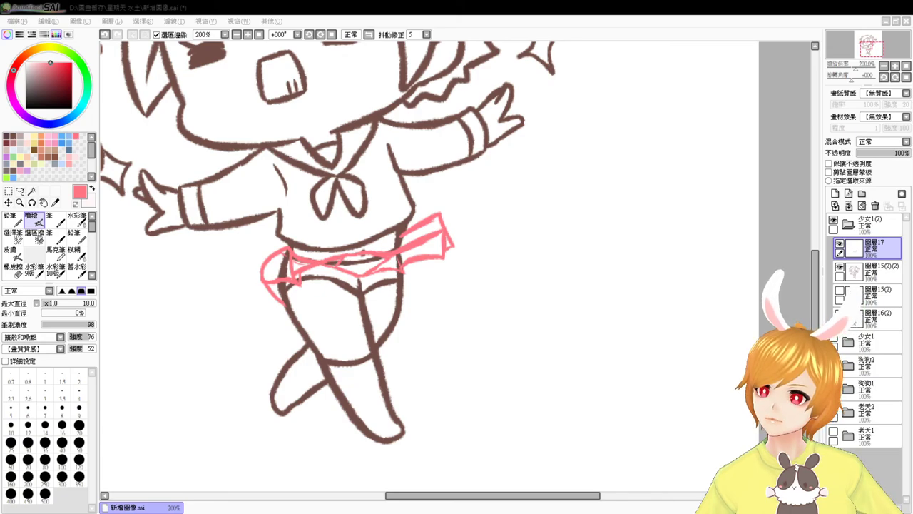
key("alt+Tab")
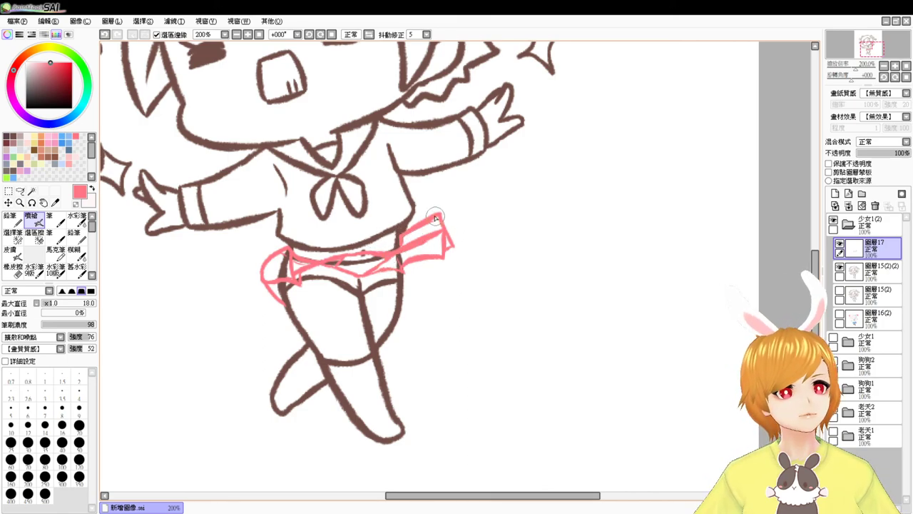
left_click_drag(431, 259, 405, 276)
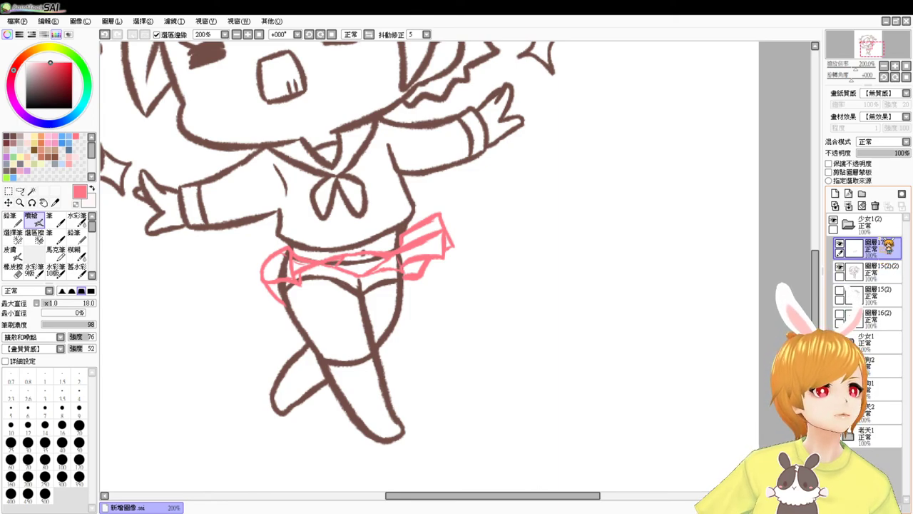
Fade the sketch layer 圖層17 to 41% opacity and set the airbrush to dark brown at size 15
left_click(885, 153)
left_click_drag(891, 156, 876, 162)
left_click(13, 135)
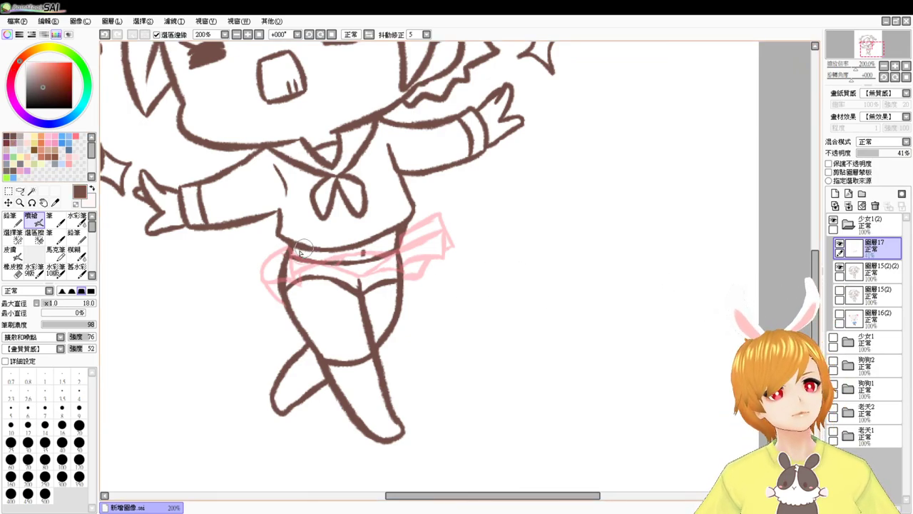
key("[")
key("[")
key("[")
key("[")
key("]")
key("]")
key("]")
key("]")
key("]")
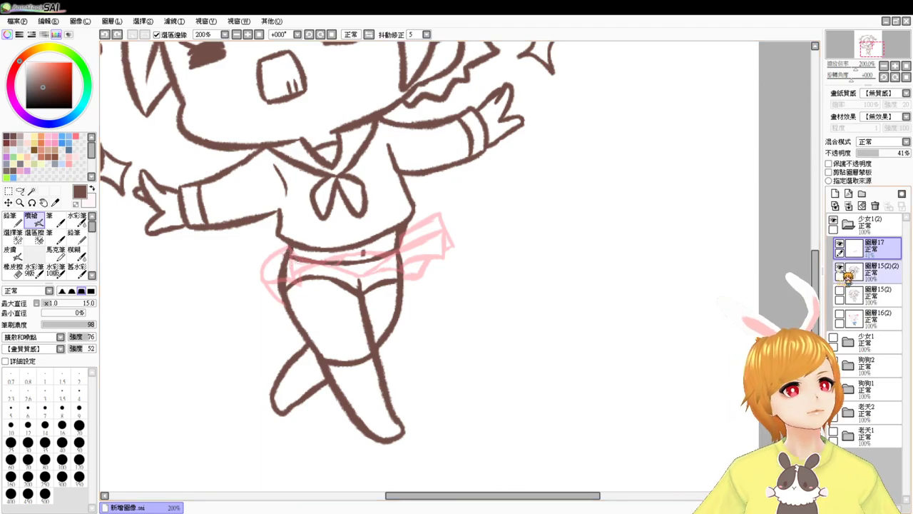
Hide the line art layer 圖層15(2)(2) and ink the skirt's near-hip loop and first waist fold on a new layer
left_click(839, 267)
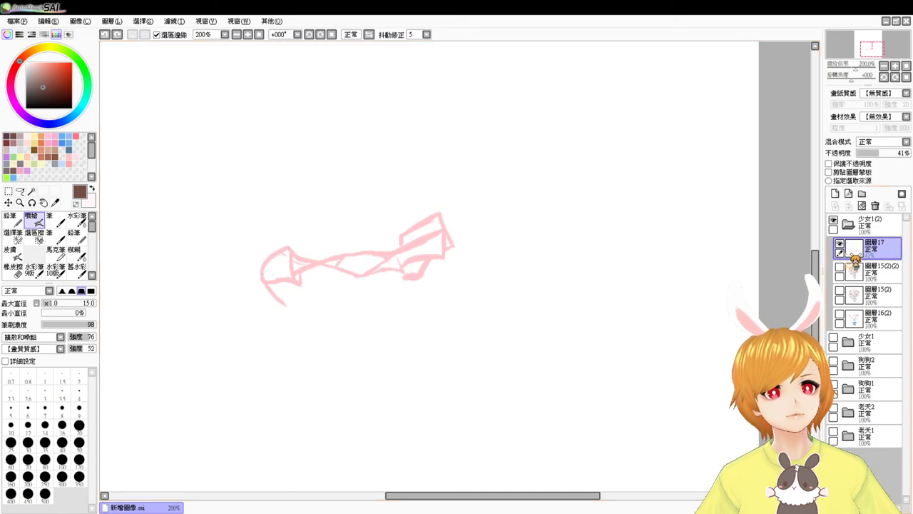
left_click(835, 194)
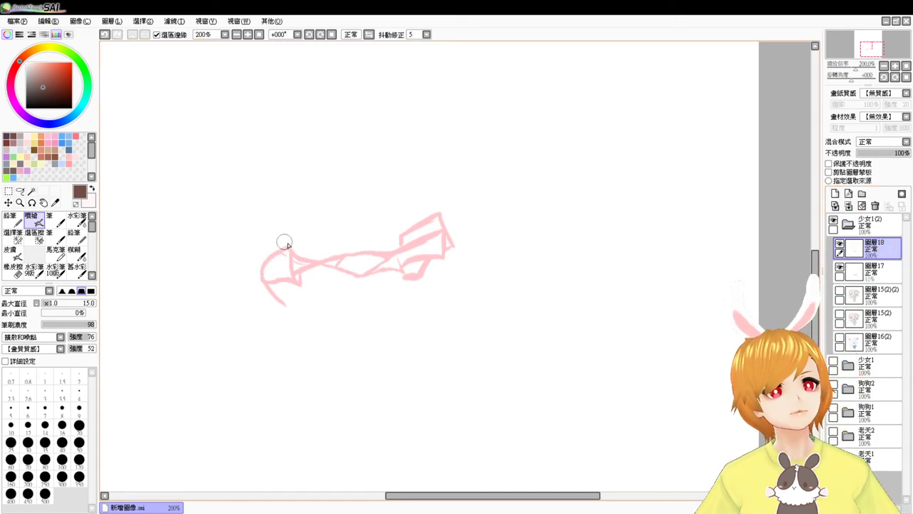
mouse_move(289, 251)
left_mouse_down()
mouse_move(269, 254)
mouse_move(280, 292)
left_mouse_up()
key("ctrl+z")
mouse_move(287, 246)
left_mouse_down()
mouse_move(295, 306)
mouse_move(305, 283)
mouse_move(295, 283)
mouse_move(299, 261)
mouse_move(294, 275)
mouse_move(338, 259)
mouse_move(291, 246)
mouse_move(310, 262)
mouse_move(297, 251)
mouse_move(344, 259)
mouse_move(300, 276)
mouse_move(301, 269)
mouse_move(305, 287)
mouse_move(311, 263)
mouse_move(368, 275)
mouse_move(309, 260)
mouse_move(347, 271)
left_mouse_up()
key("ctrl+z")
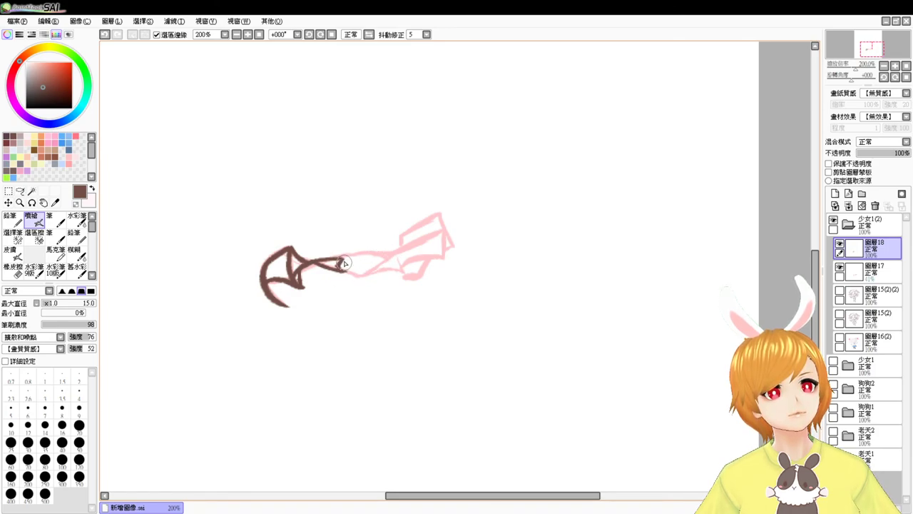
Ink the skirt's wavy lower and upper waist edges in brown, extending the lower one into the main flared end
mouse_move(339, 267)
left_mouse_down()
mouse_move(415, 265)
mouse_move(402, 250)
mouse_move(446, 220)
mouse_move(442, 256)
mouse_move(452, 226)
mouse_move(421, 264)
mouse_move(430, 261)
mouse_move(405, 266)
mouse_move(454, 228)
mouse_move(442, 248)
left_mouse_up()
key("ctrl+z")
key("ctrl+z")
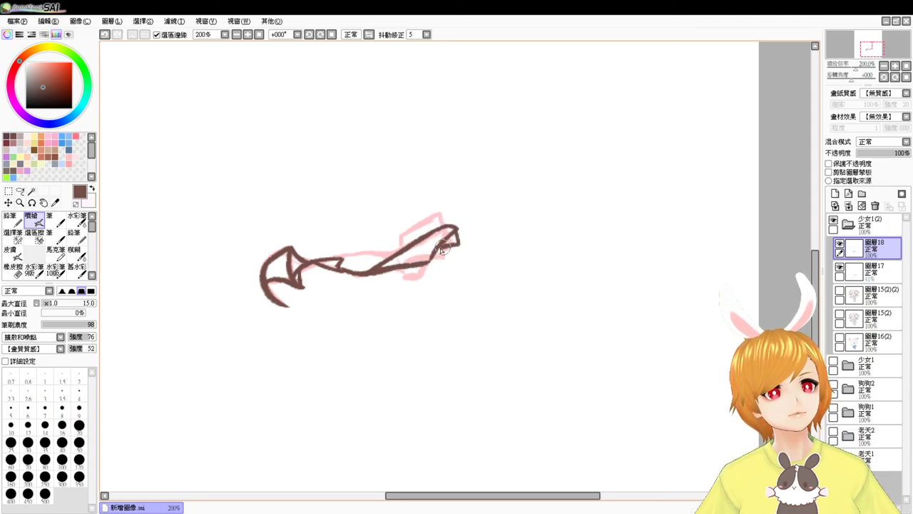
left_click_drag(339, 261, 386, 254)
key("ctrl+z")
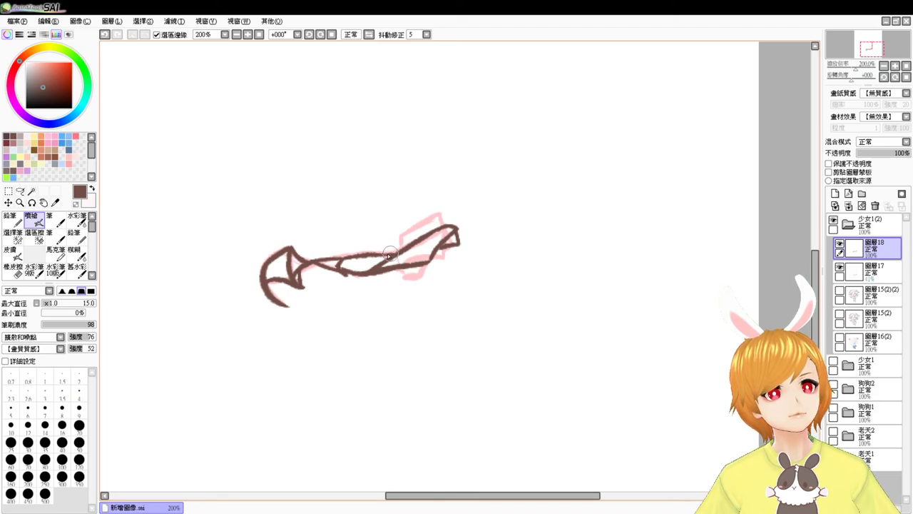
Ink the upper fold of the flared end and the small pointed flap beneath it in brown
mouse_move(400, 249)
left_mouse_down()
mouse_move(403, 235)
mouse_move(436, 214)
mouse_move(442, 225)
left_mouse_up()
key("ctrl+z")
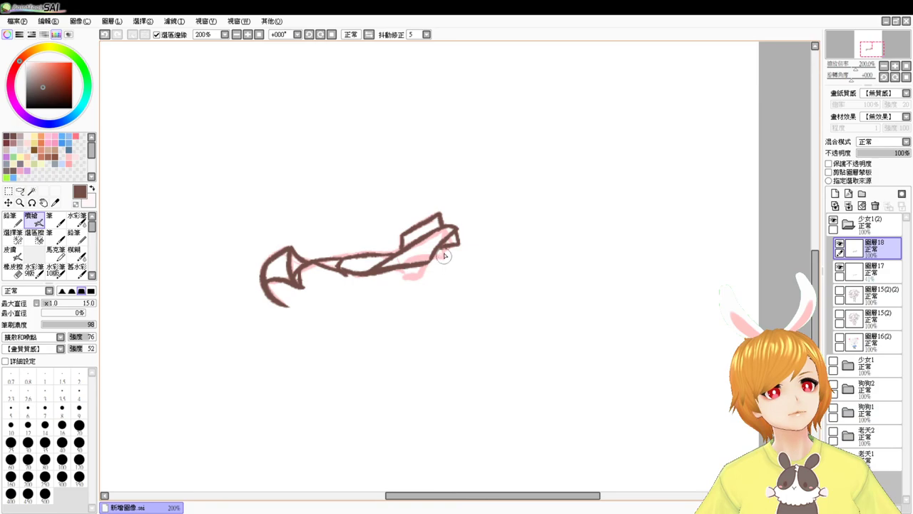
left_click_drag(403, 270, 428, 283)
left_click_drag(430, 262, 426, 278)
key("ctrl+z")
key("ctrl+z")
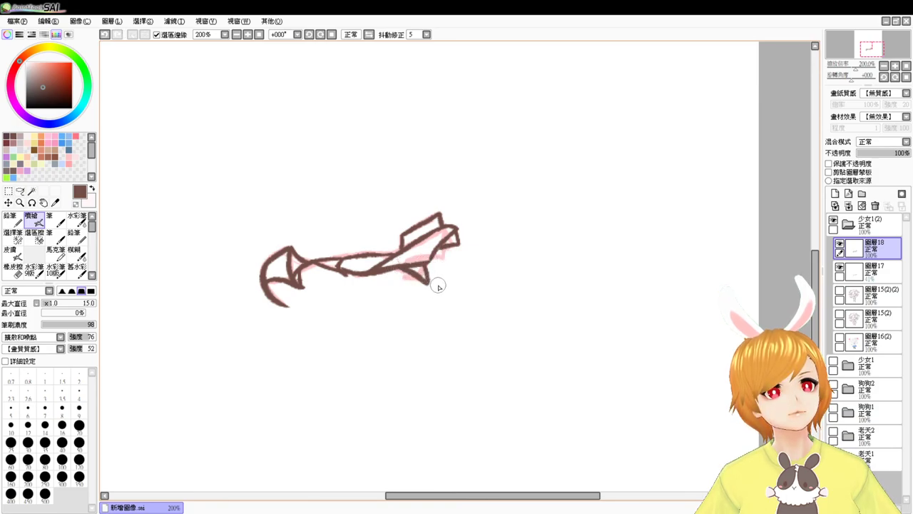
Hide the sketch layer 圖層17, show 圖層15(2)(2), then duplicate that line art layer and hide the original
left_click(840, 267)
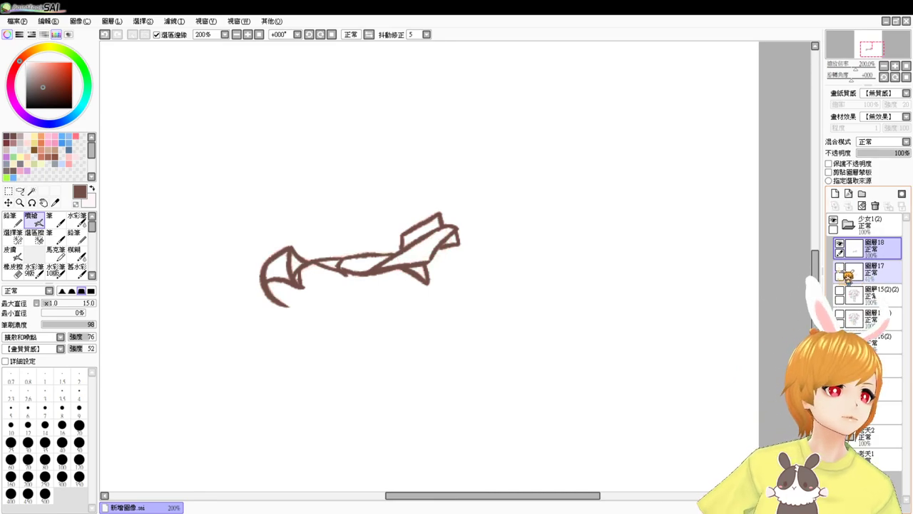
left_click(840, 290)
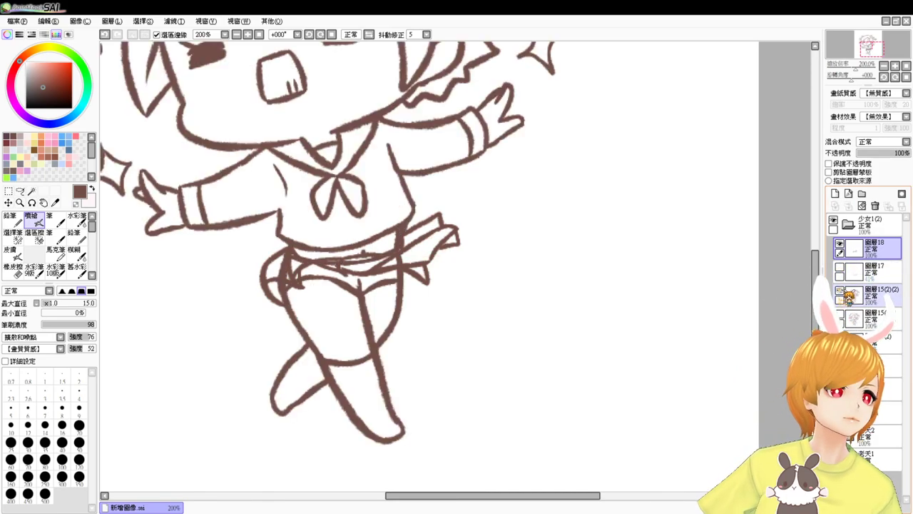
left_click(873, 291)
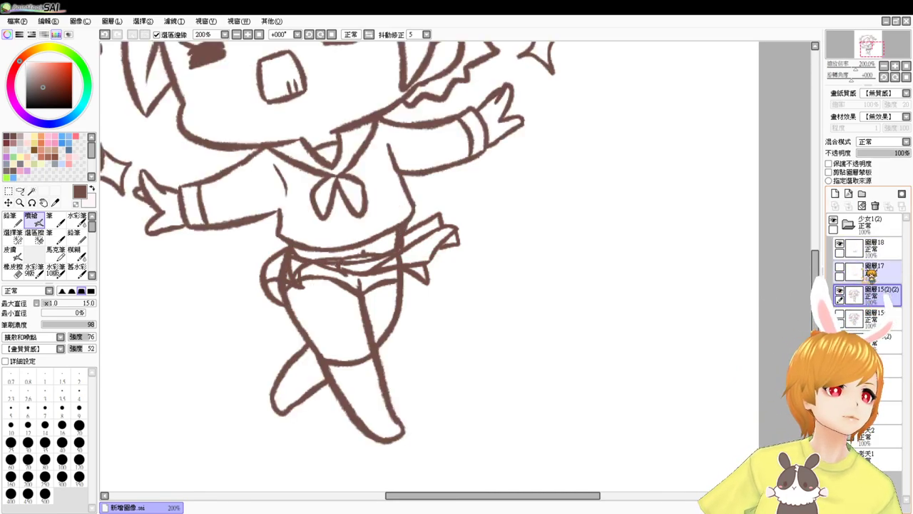
left_click_drag(869, 283, 836, 194)
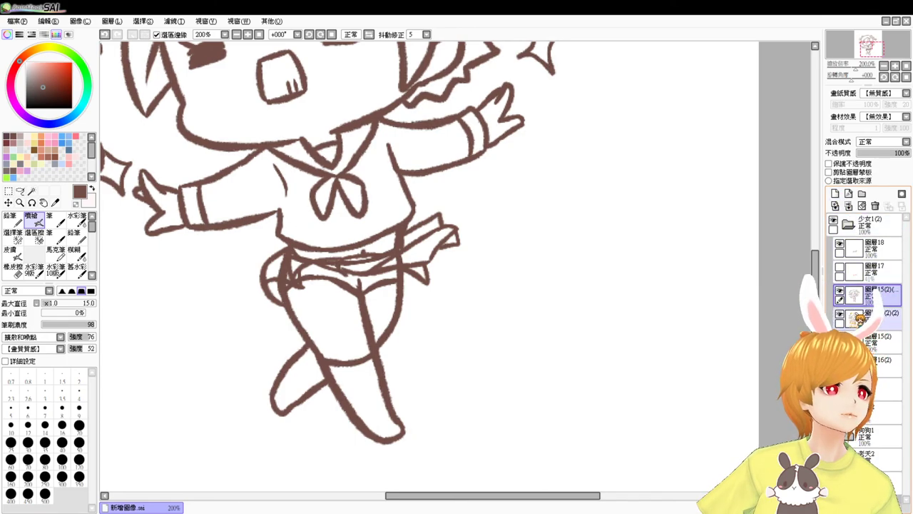
left_click(840, 314)
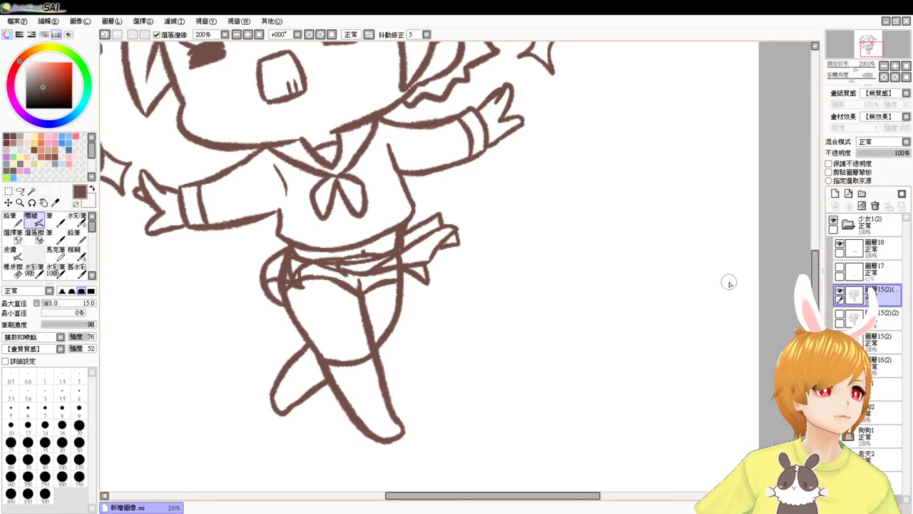
Erase the body lines that overlap the inked skirt on the duplicated line art layer, using eraser size 9
key("e")
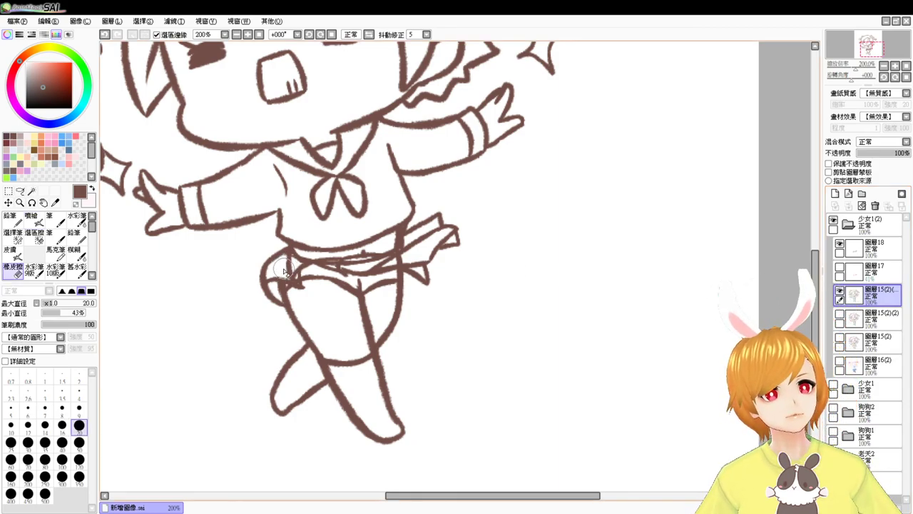
left_click(80, 407)
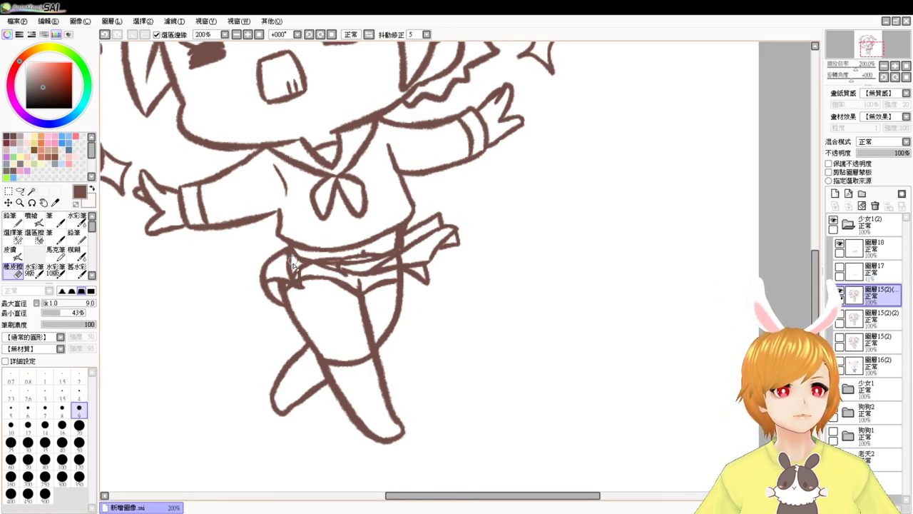
left_click_drag(329, 265, 344, 265)
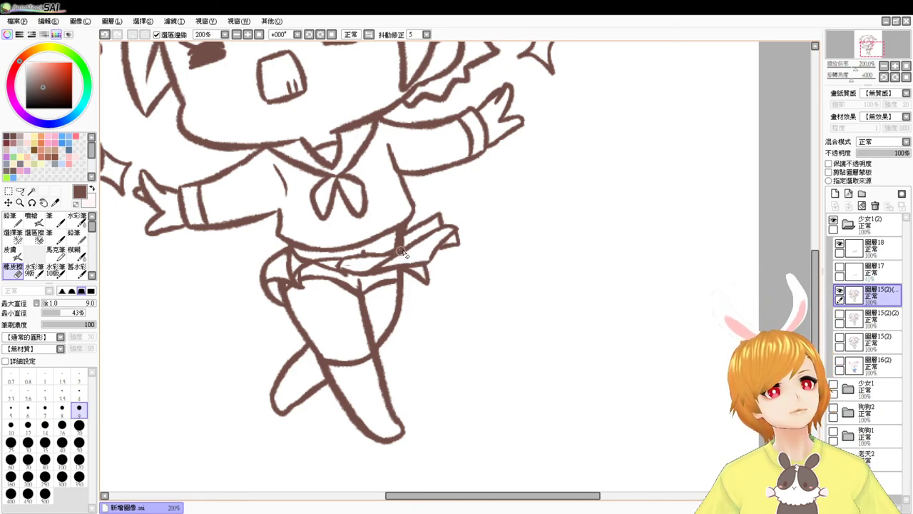
key("v")
Erase the small pointed flap beneath the skirt's flared end on 圖層18
left_click(866, 246)
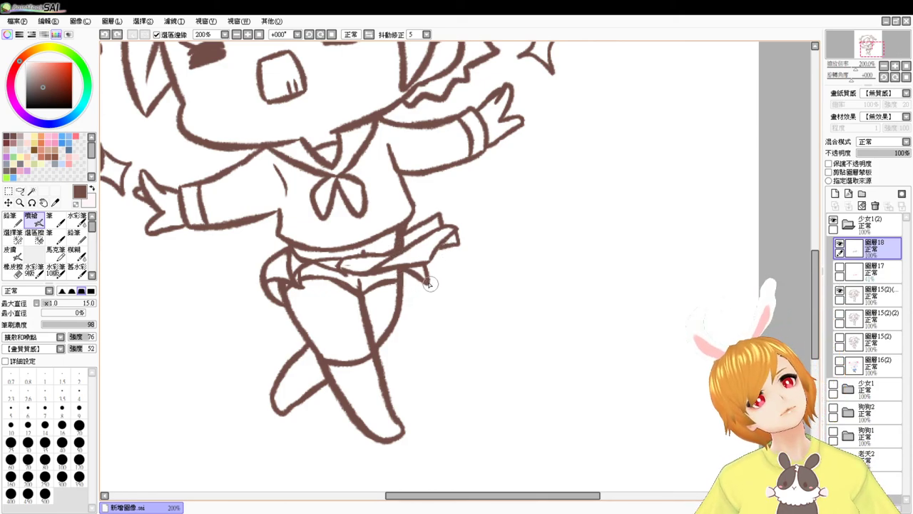
key("e")
left_click_drag(414, 272, 434, 279)
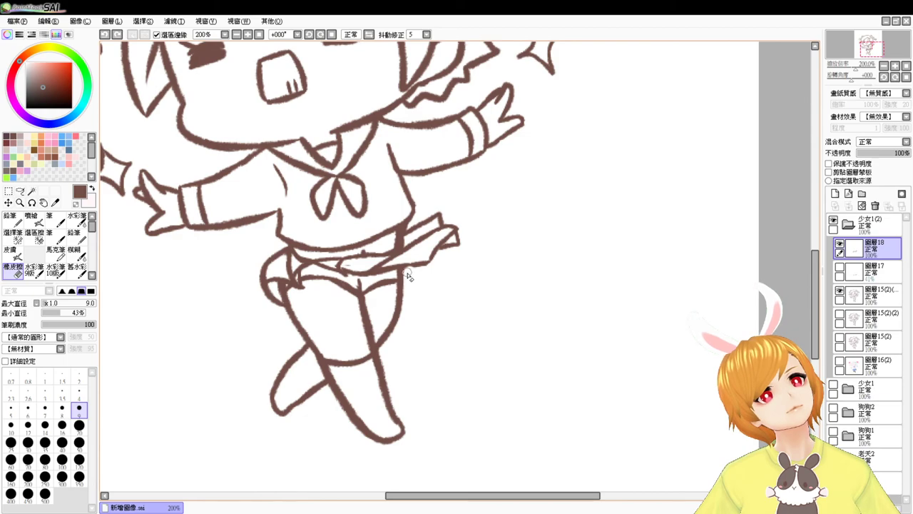
key("e")
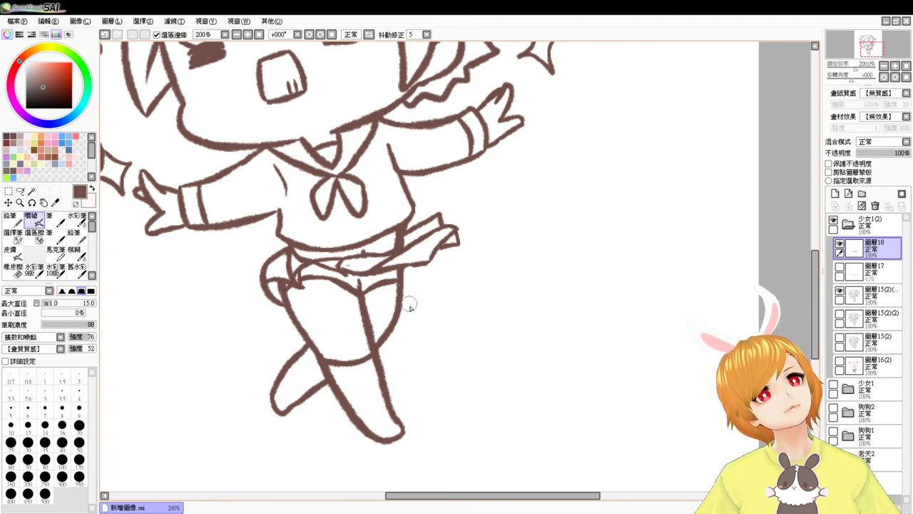
left_click_drag(425, 218, 470, 275)
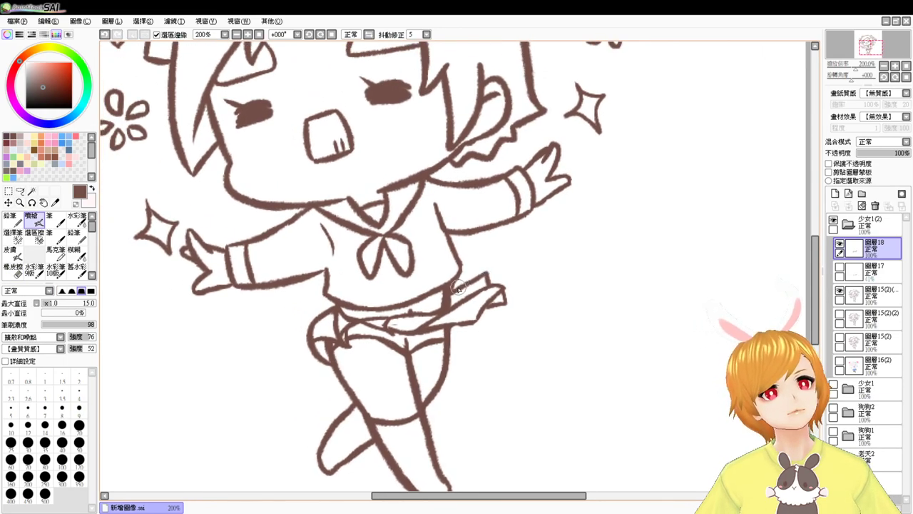
key("e")
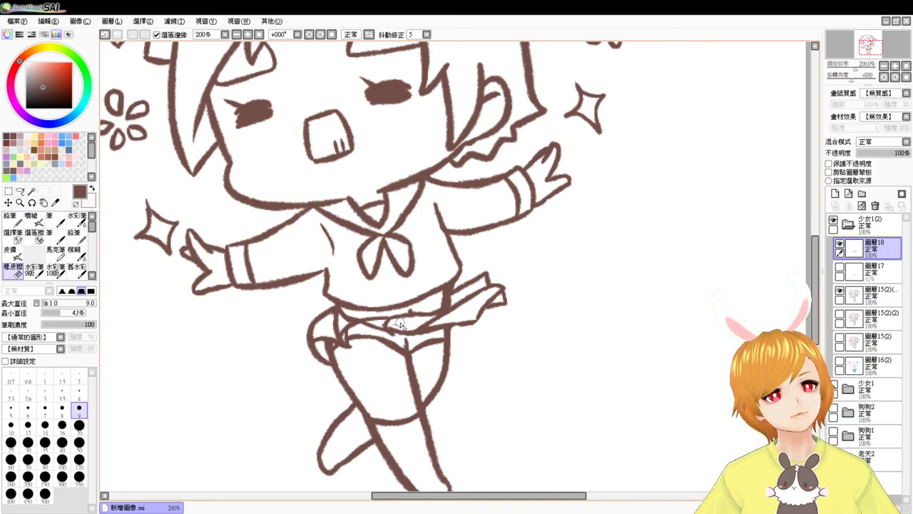
Clean up the stray line at the front of the waist on the duplicated line art layer with the eraser
key("e")
left_click(876, 296)
key("e")
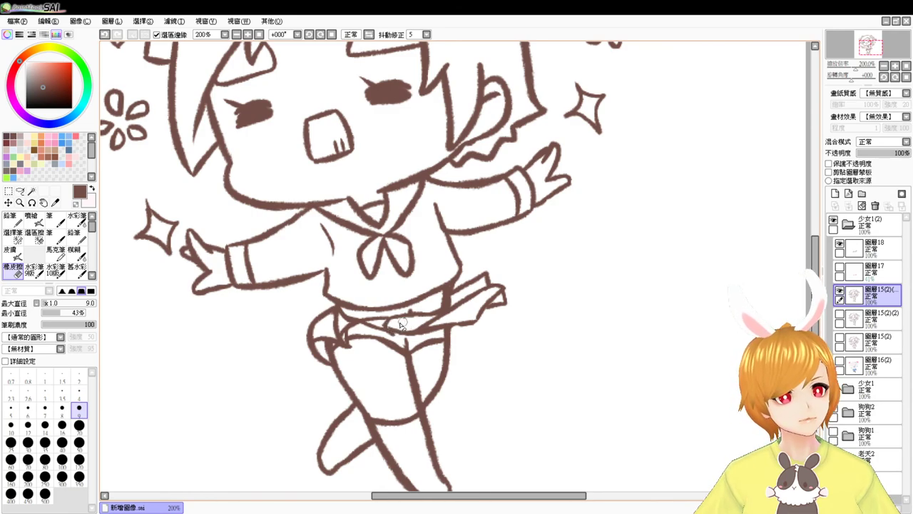
key("v")
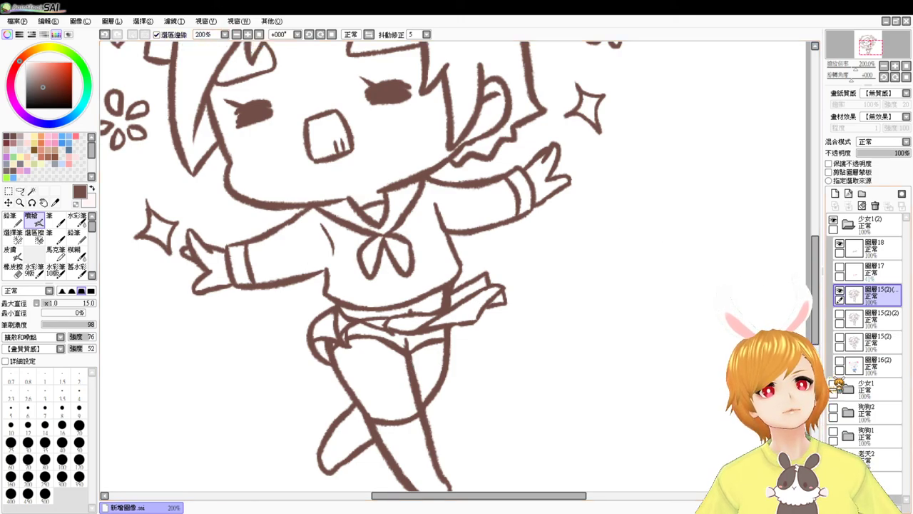
Show the colour layer 圖層16(2) and erase the old blue skirt colour outside the body outline with eraser size 20
left_click(839, 361)
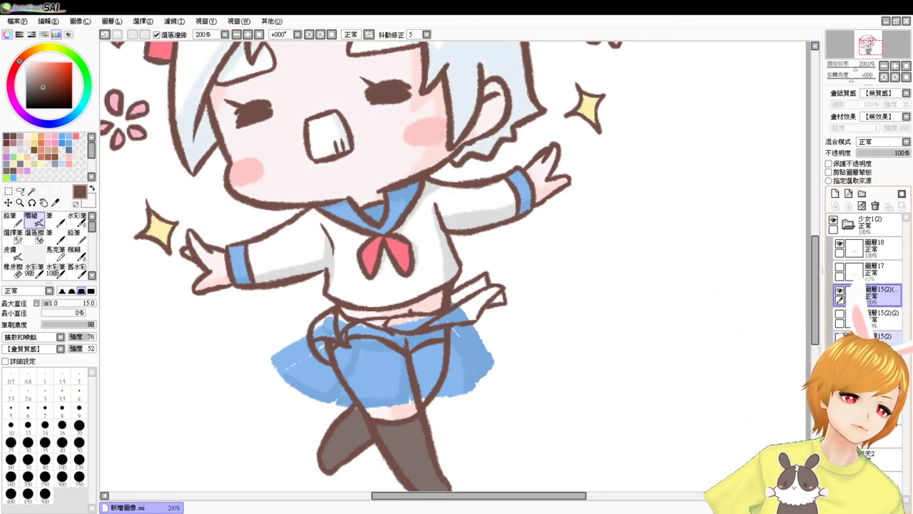
left_click(839, 291)
left_click(840, 337)
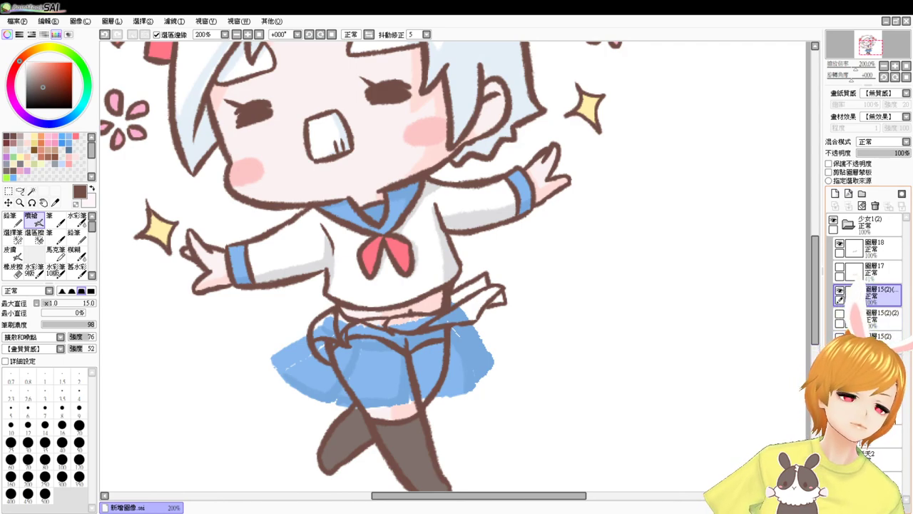
left_click_drag(750, 383, 743, 314)
left_click_drag(301, 234, 325, 271)
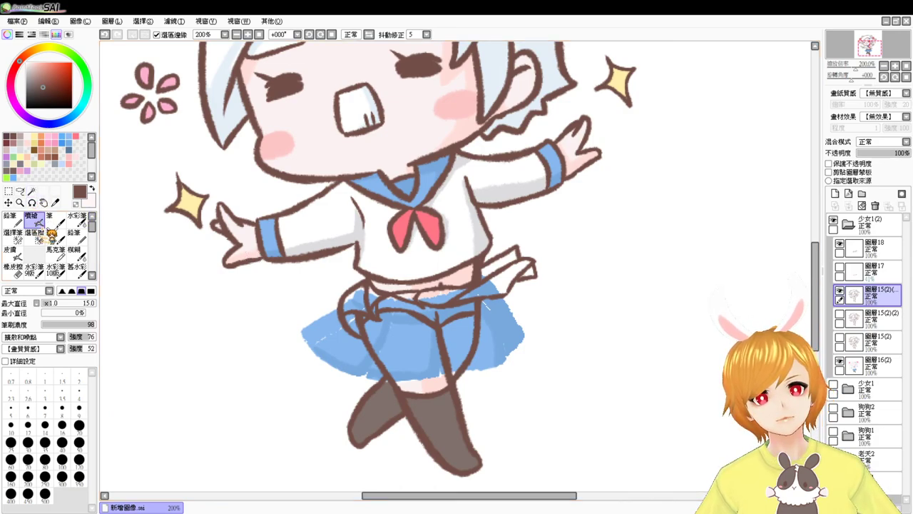
left_click(871, 364)
left_click(13, 269)
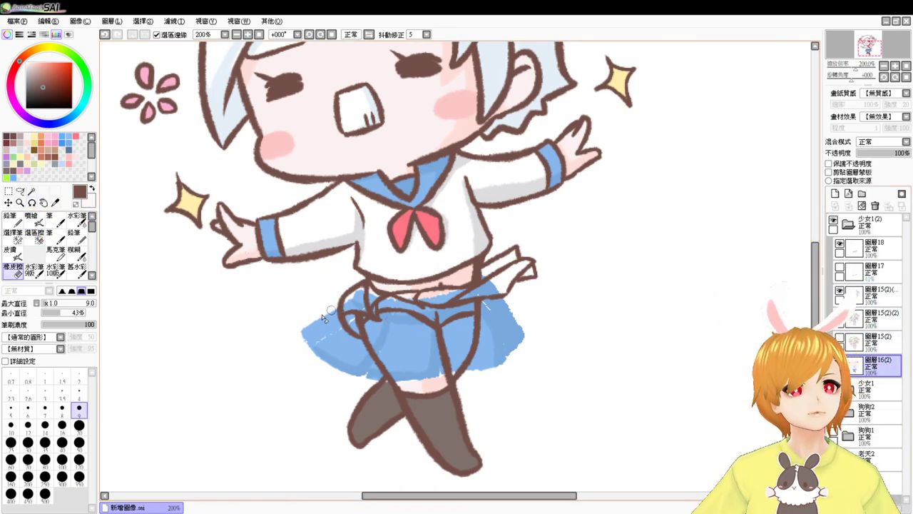
left_click(79, 425)
mouse_move(355, 289)
left_mouse_down()
mouse_move(348, 332)
mouse_move(371, 374)
mouse_move(326, 309)
mouse_move(340, 330)
mouse_move(340, 363)
mouse_move(306, 346)
left_mouse_up()
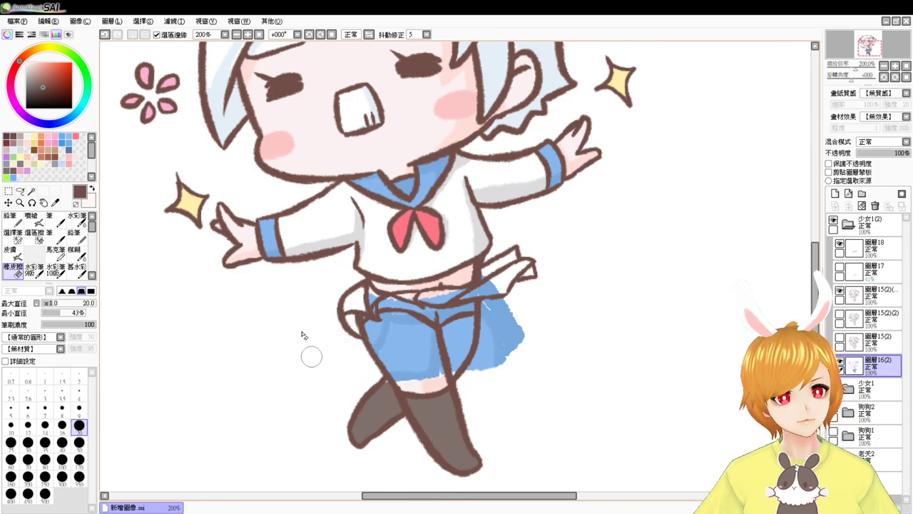
mouse_move(492, 281)
left_mouse_down()
mouse_move(496, 319)
mouse_move(483, 366)
left_mouse_up()
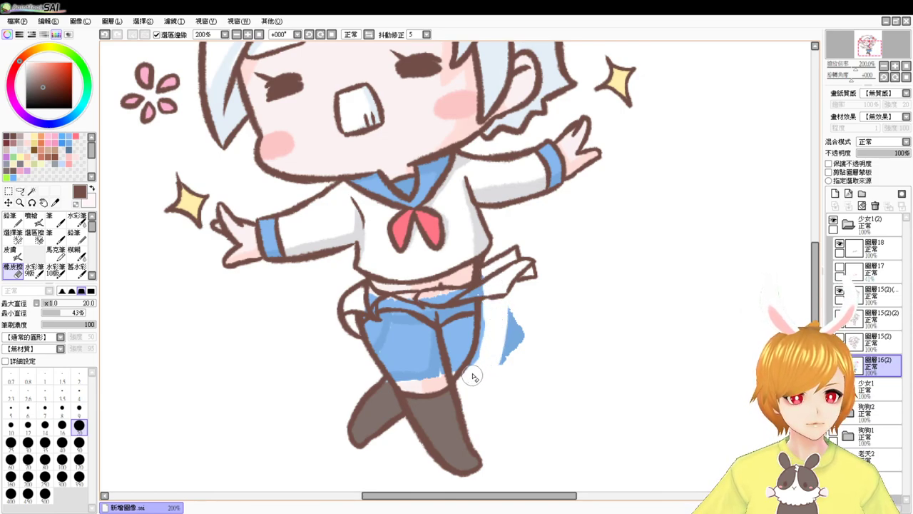
left_click_drag(492, 300, 517, 356)
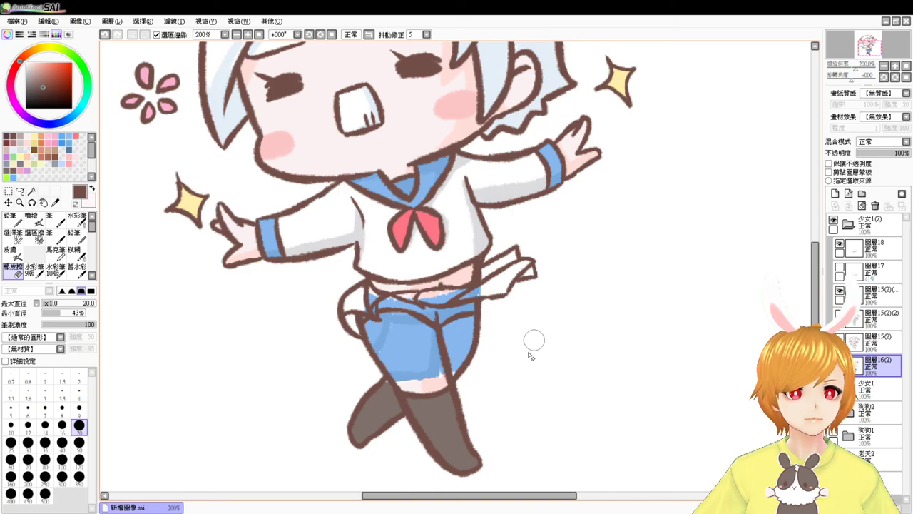
Select the waist strip and upper legs from the line art with the Magic Wand and fill them with pale skin colour on 圖層16(2)
key("b")
left_click(839, 361)
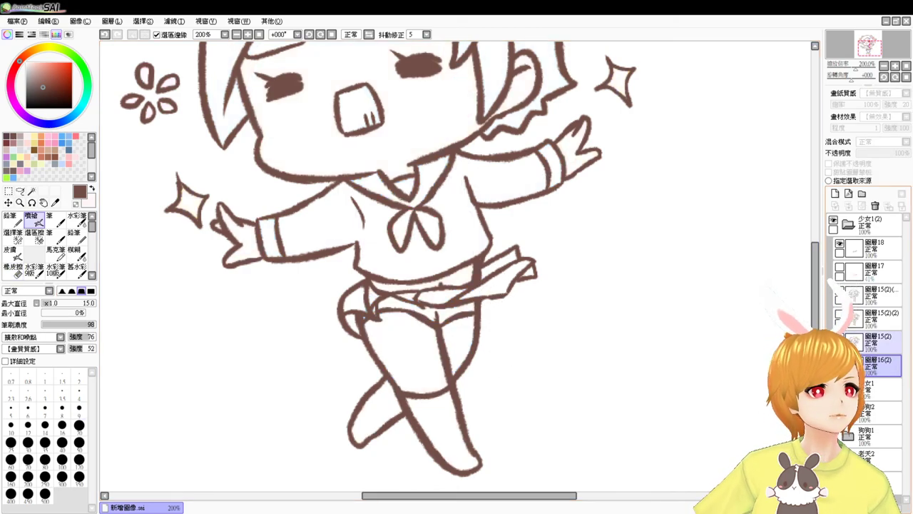
left_click(31, 191)
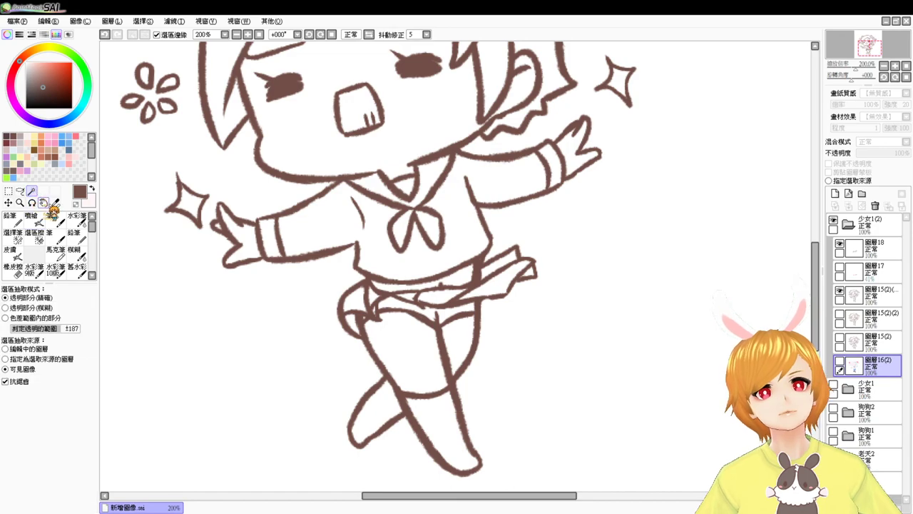
left_click(460, 278)
left_click(432, 344)
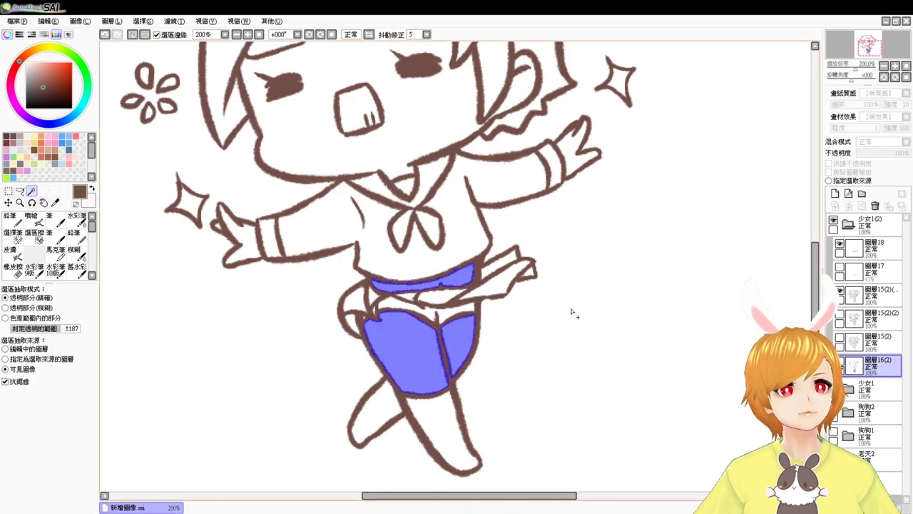
left_click(840, 362)
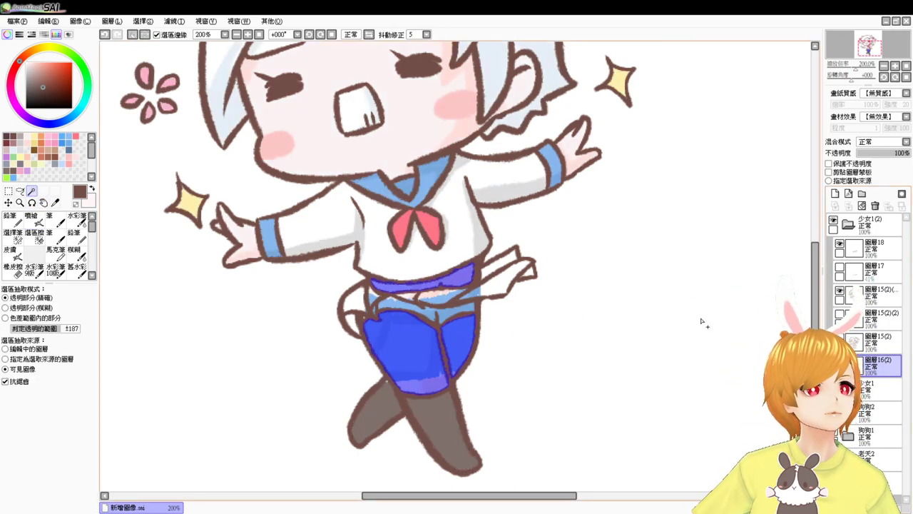
left_click(31, 220)
left_click(47, 161)
key("Delete")
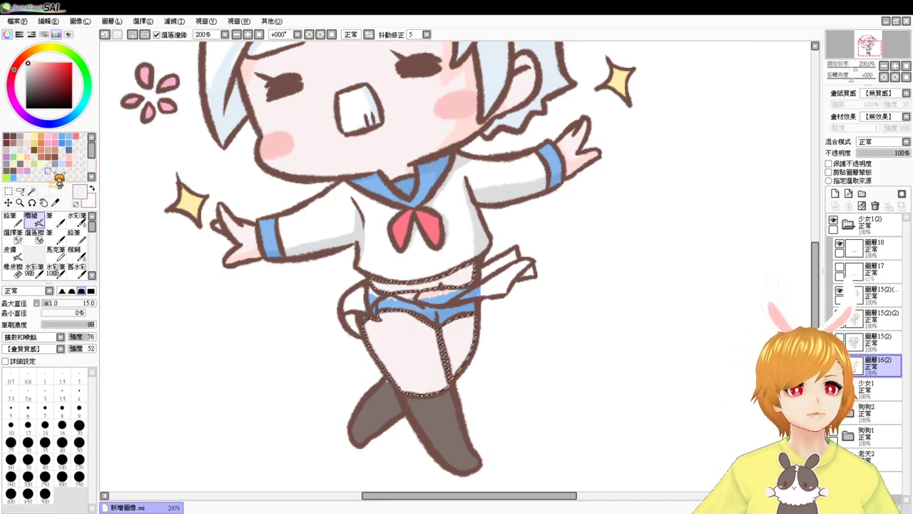
Shade the selected waist and leg areas with light pink using the Airbrush at size 18
left_click(27, 138)
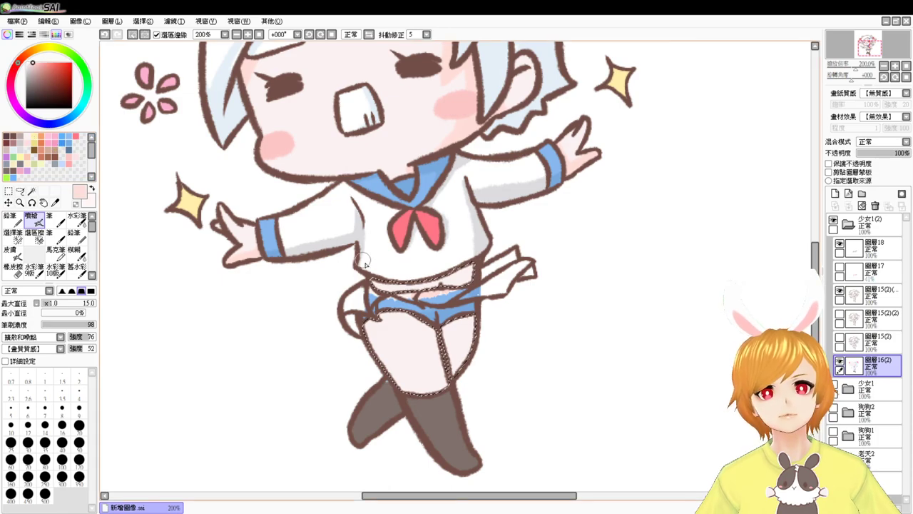
key("]")
key("]")
key("]")
left_click_drag(408, 310, 441, 385)
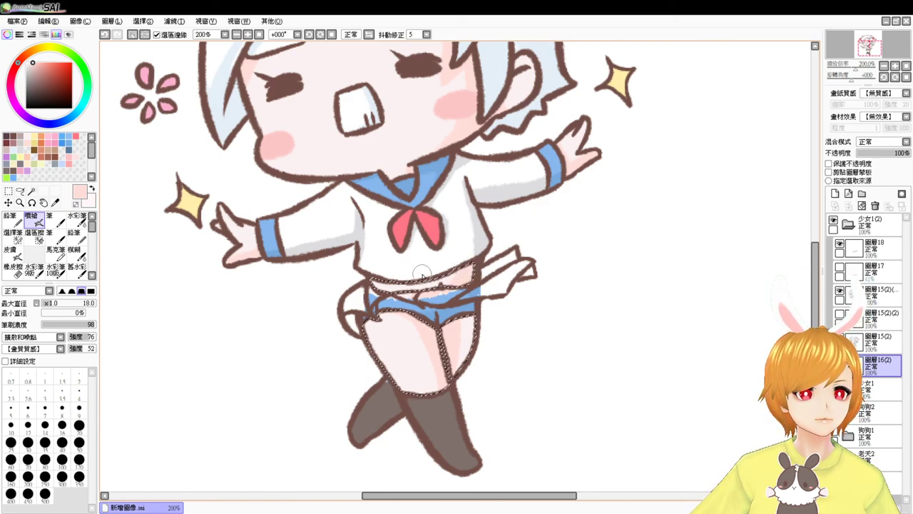
Compare the folders 少女1(2) and 少女1 by switching their visibility, leaving only 少女1(2) shown
left_click(847, 224)
left_click(833, 220)
left_click(846, 272)
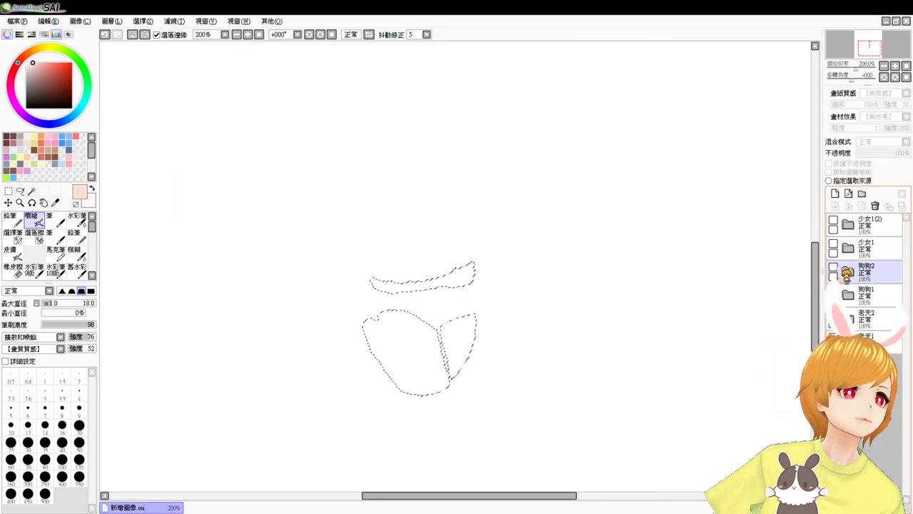
left_click(844, 247)
left_click(833, 243)
left_click(834, 243)
left_click(848, 225)
left_click(833, 219)
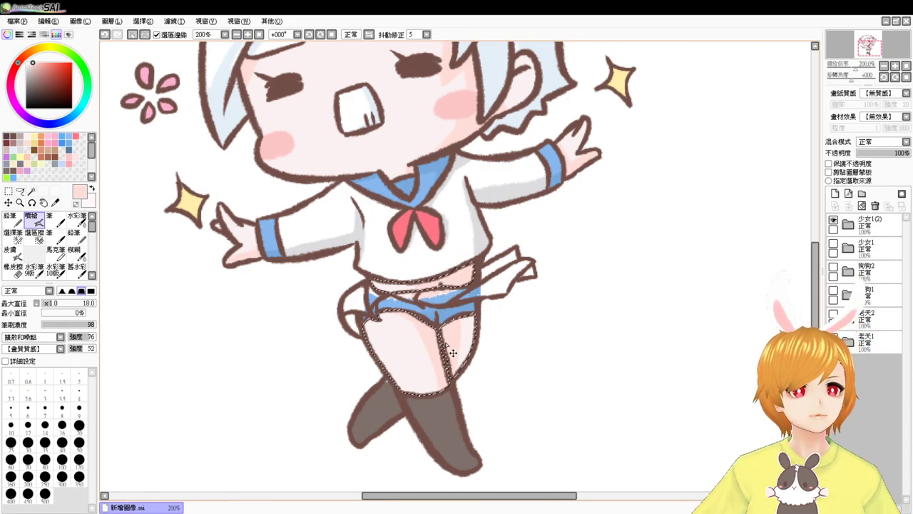
Clear the selection, sample the stocking's brown-grey colour, and check the folder 少女1(2) by hiding and showing it again
key("ctrl+d")
left_click(372, 410, "alt")
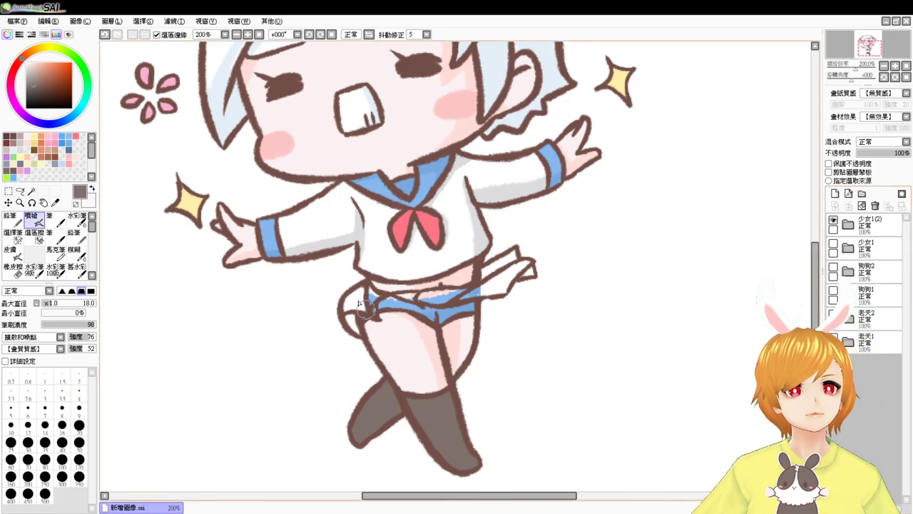
left_click(867, 226)
left_click(833, 220)
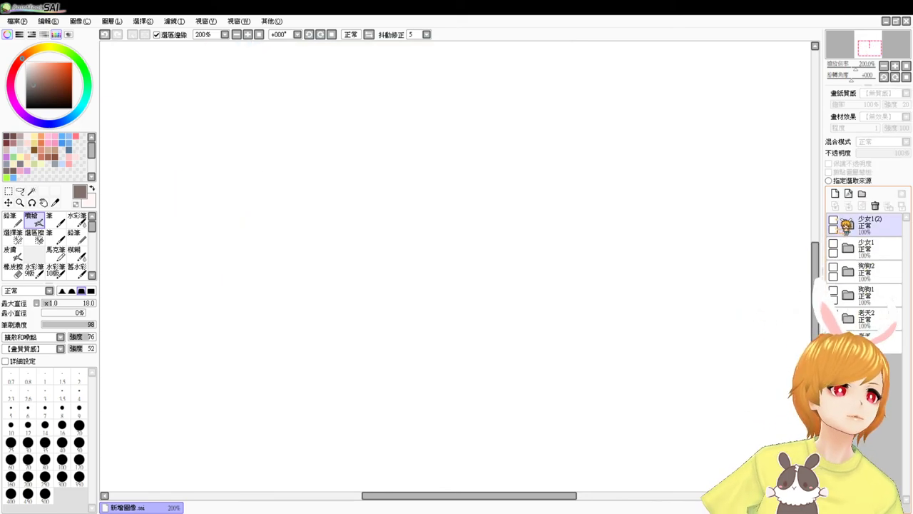
left_click(834, 220)
left_click(847, 224)
left_click(848, 224)
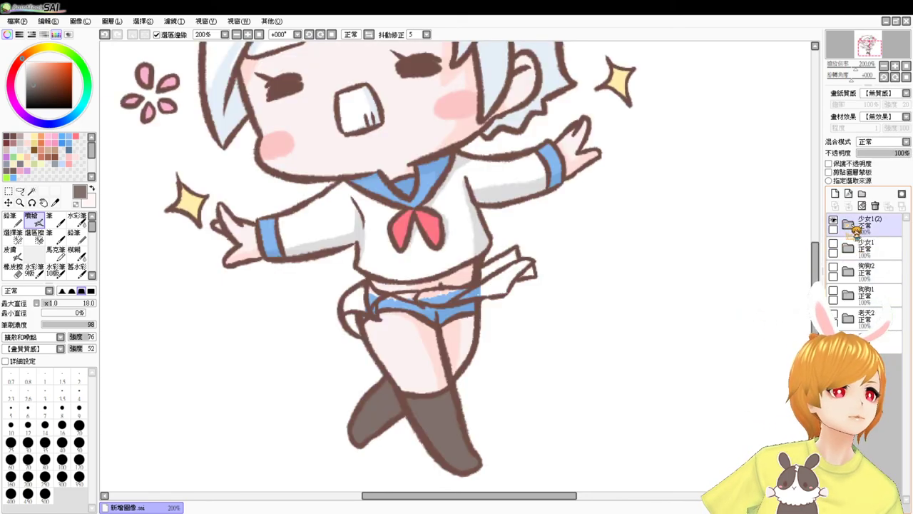
Hide 圖層16(2) and select all sections of the flowing skirt from the line art with the Magic Wand
left_click(848, 224)
left_click(840, 360)
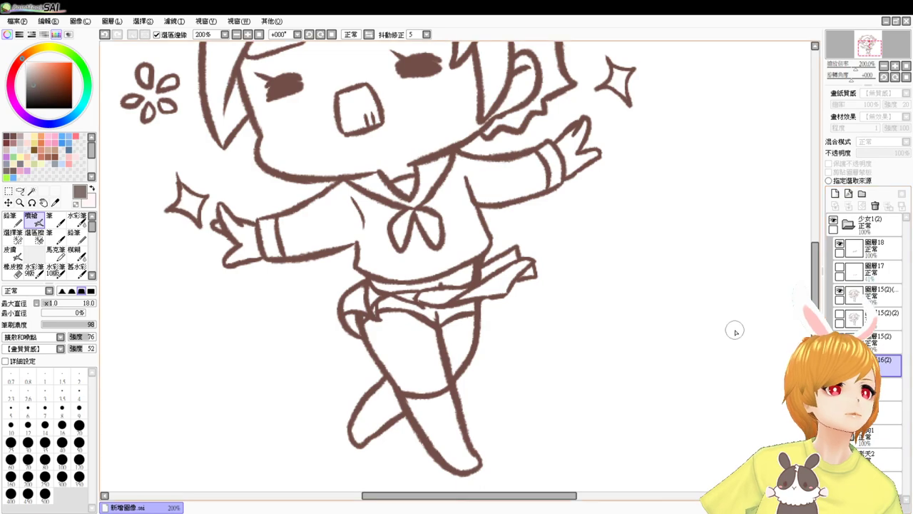
left_click(31, 191)
left_click(359, 301)
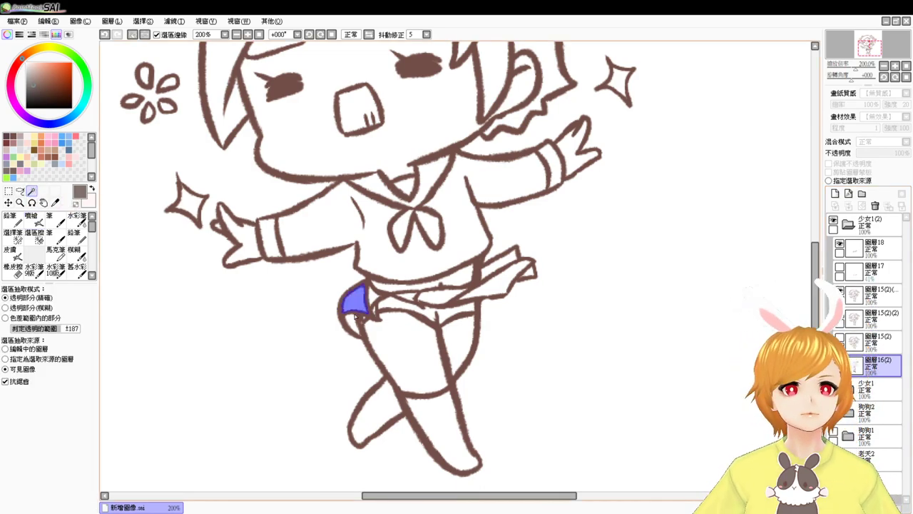
left_click(352, 323)
left_click(428, 293)
key("ctrl+z")
left_click(433, 298)
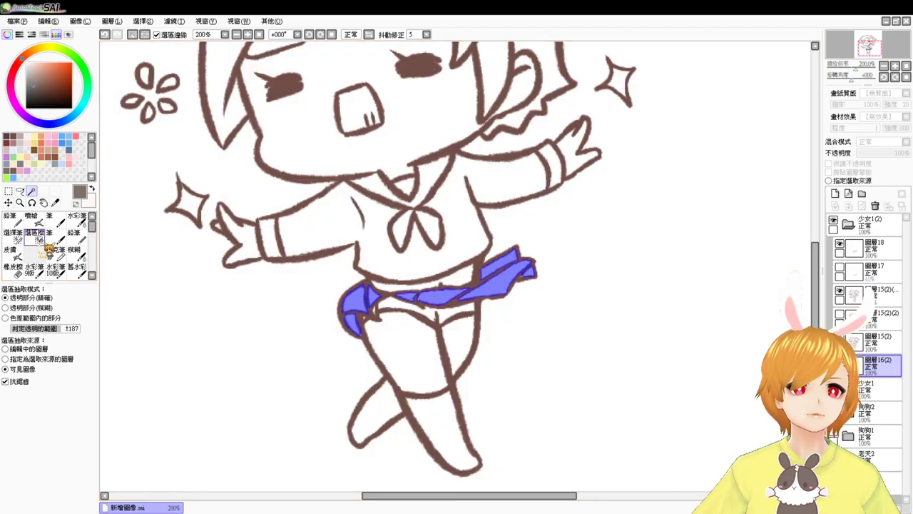
left_click(13, 234)
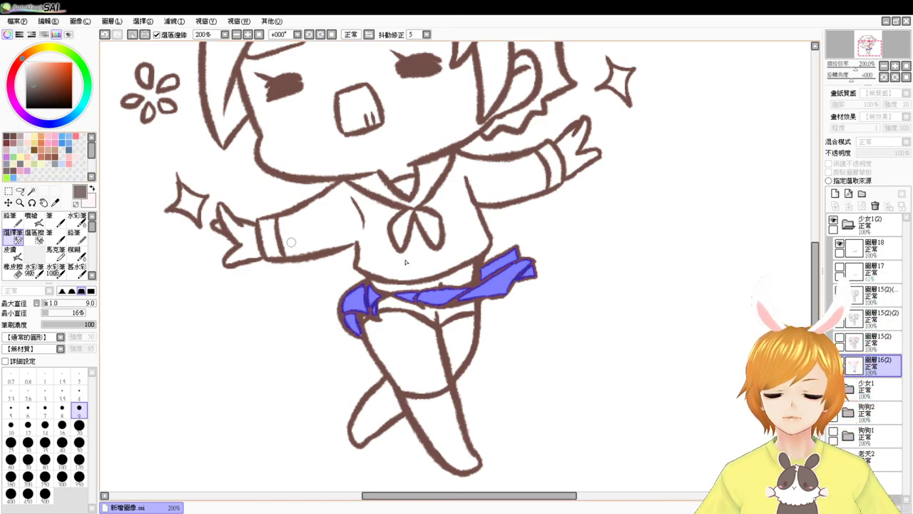
Fill the selected skirt on 圖層16(2) with light blue sampled from the original skirt, shade its folds in darker blue, and clear the selection
left_click(839, 360)
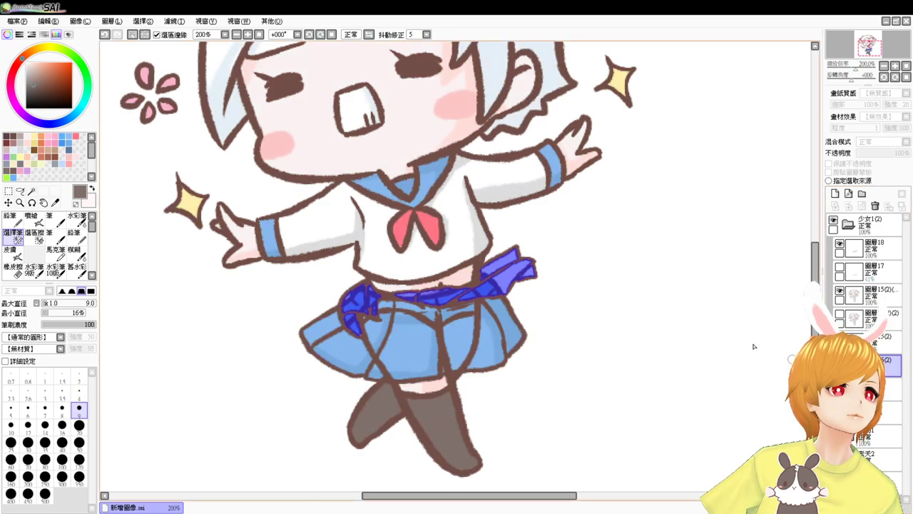
left_click(35, 220)
left_click(419, 339, "alt")
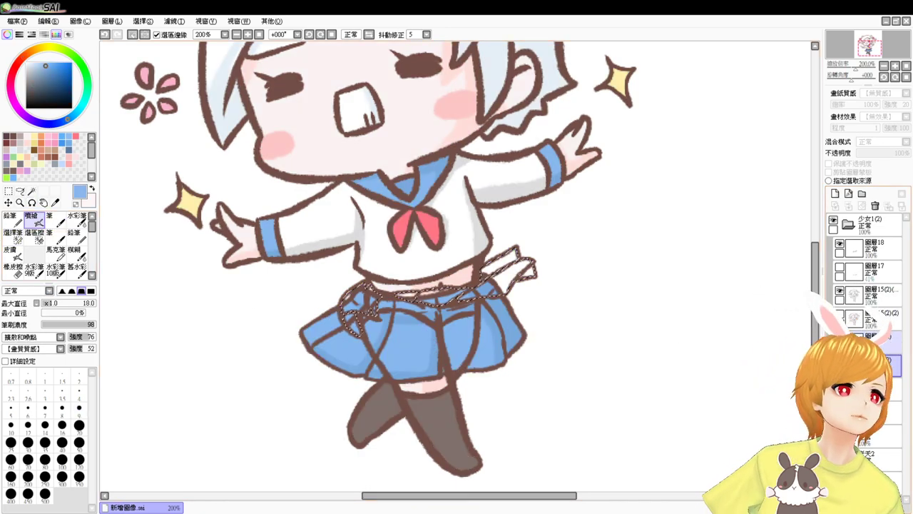
left_click(839, 360)
left_click(839, 291)
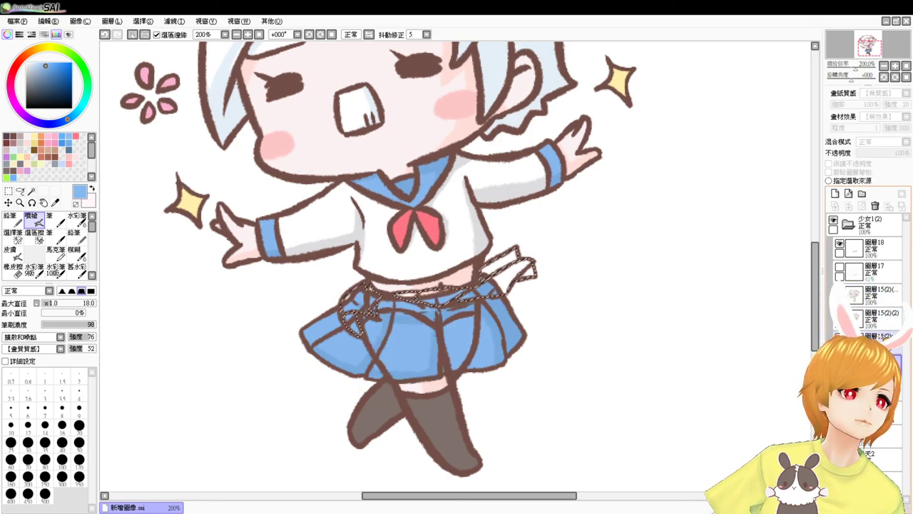
left_click(884, 361)
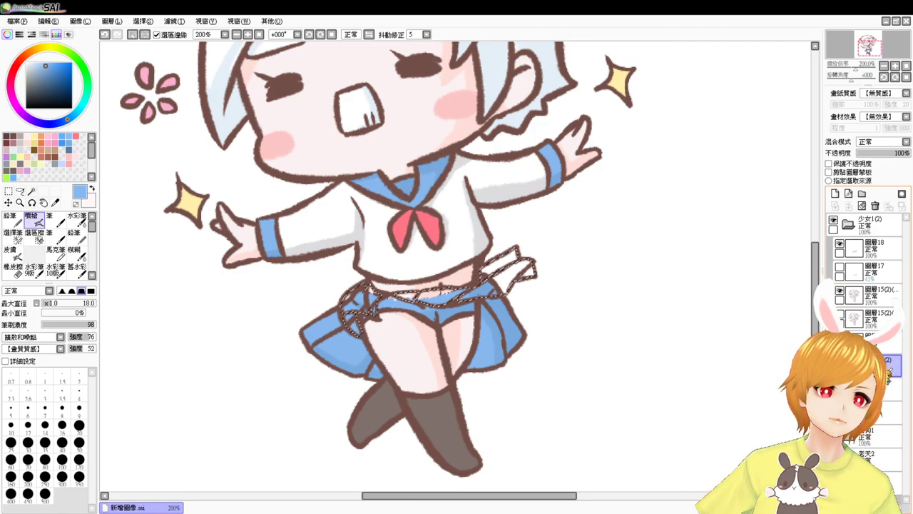
key("ctrl+f")
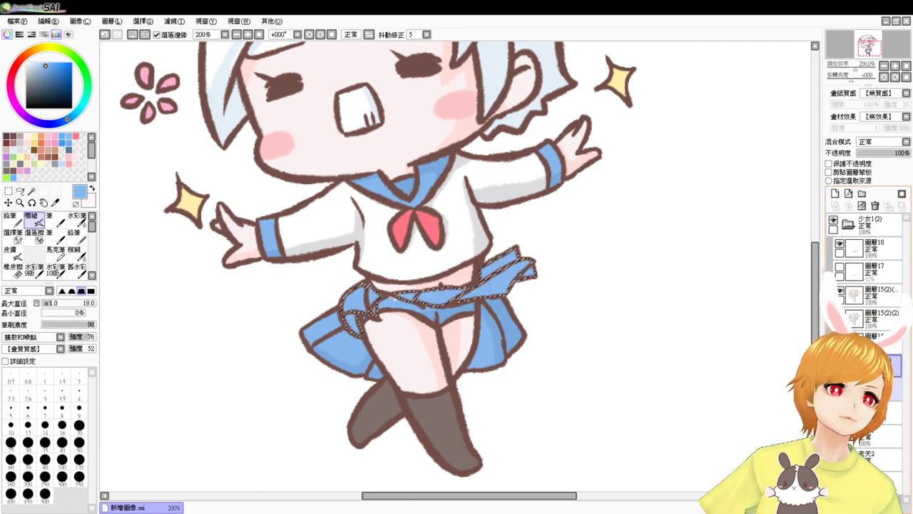
left_click(840, 383)
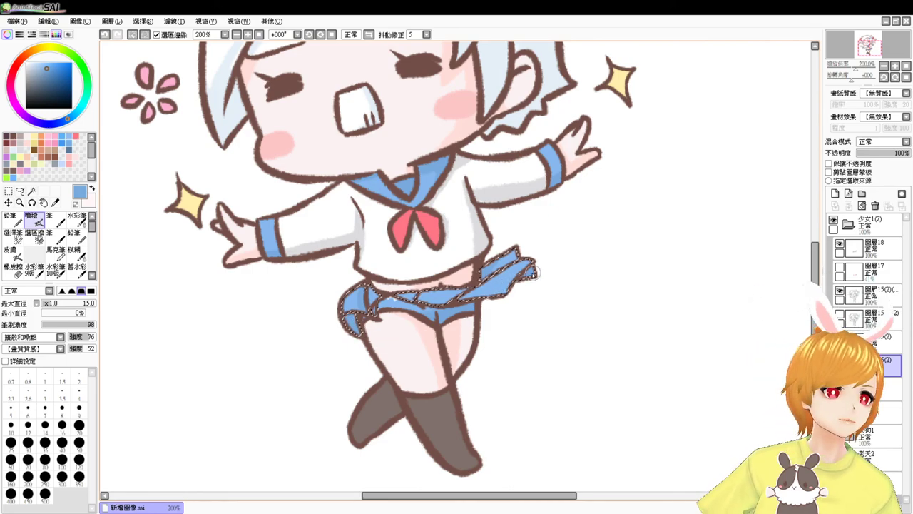
key("ctrl+d")
Select the clothing area directly beneath the skirt from the line art with the Magic Wand and fill it near-white on 圖層16(2)
left_click(839, 361)
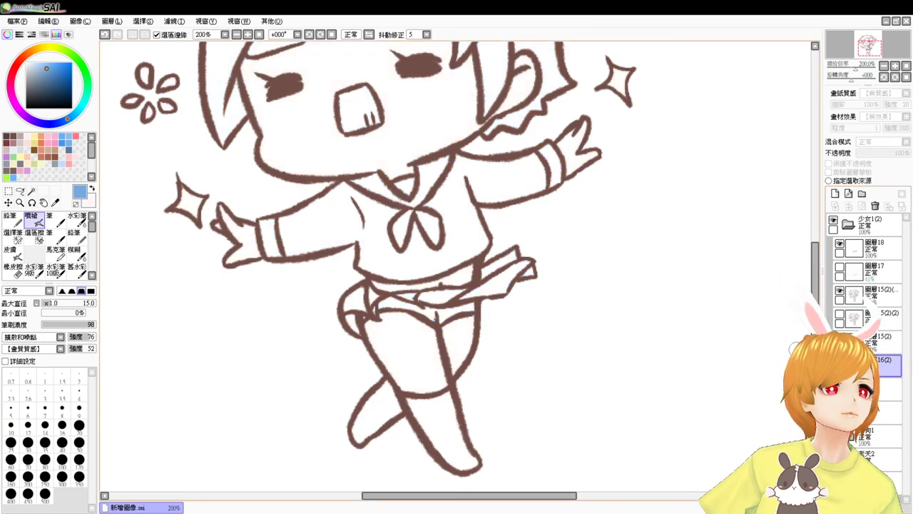
left_click(31, 192)
left_click(434, 309)
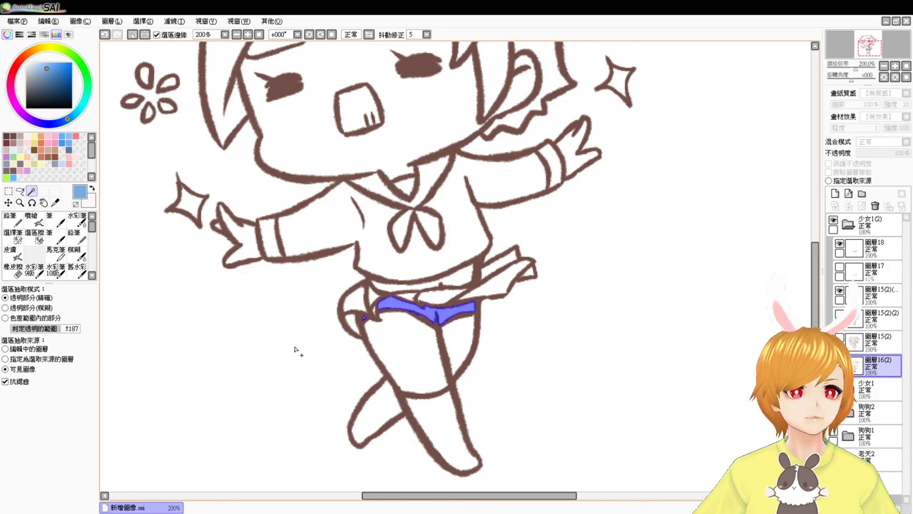
left_click(27, 63)
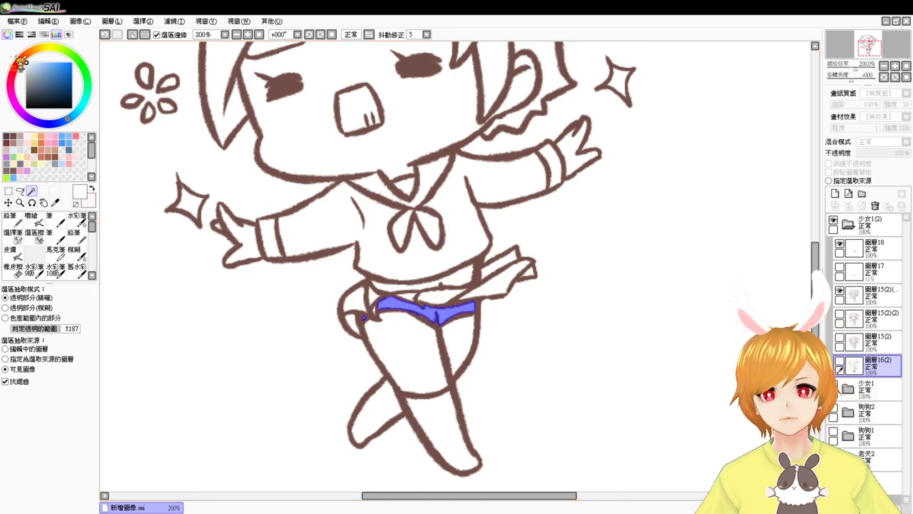
left_click(840, 362)
key("ctrl+f")
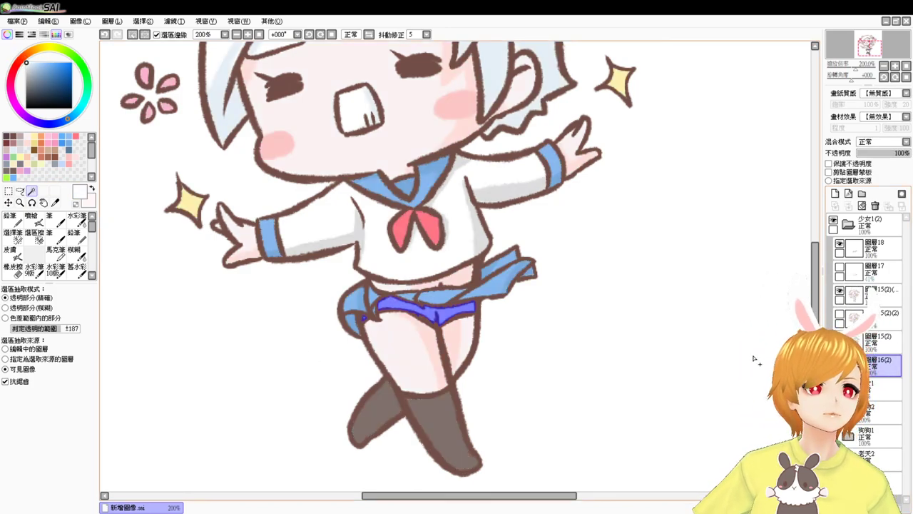
Shade the near-white clothing area beneath the skirt on 圖層16(2) in light blue with a size 10 airbrush, and clear the selection
left_click(50, 177)
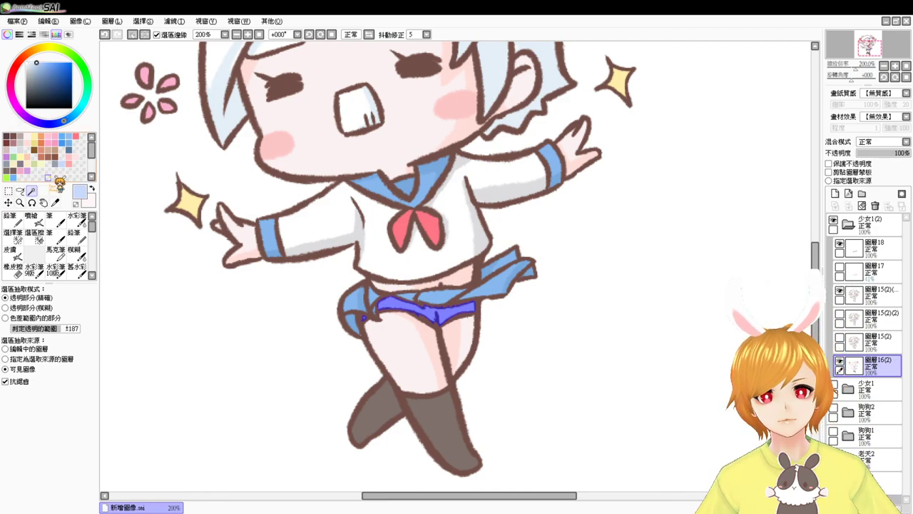
key("Page_Up")
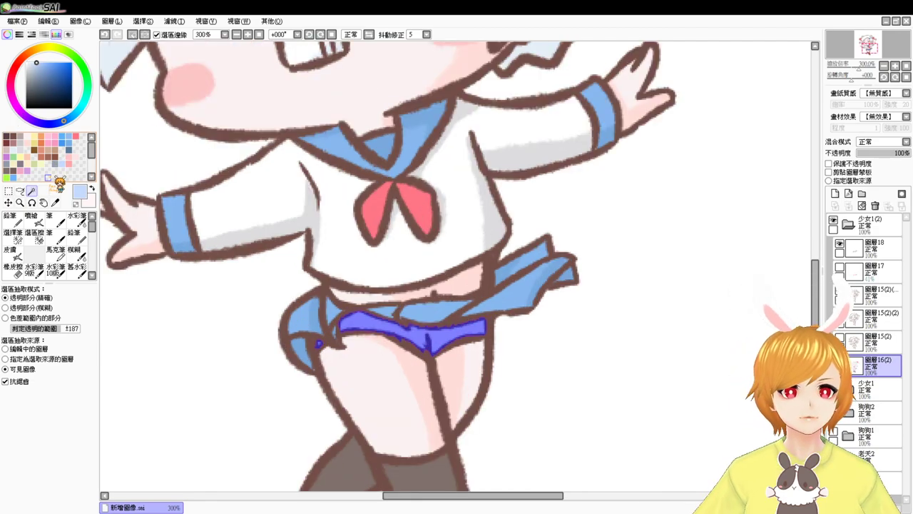
left_click(33, 219)
left_click(11, 425)
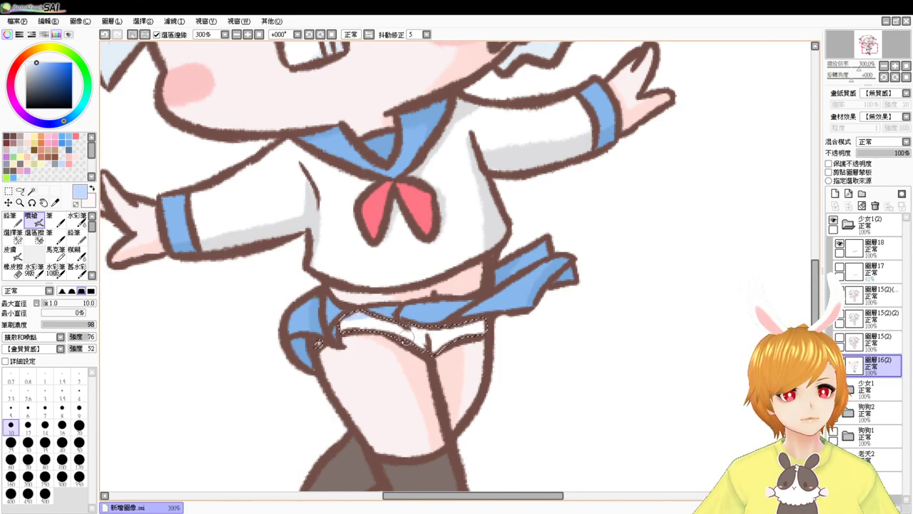
left_click_drag(398, 338, 460, 342)
key("ctrl+z")
key("ctrl+z")
left_click_drag(392, 338, 465, 341)
left_click_drag(394, 344, 482, 338)
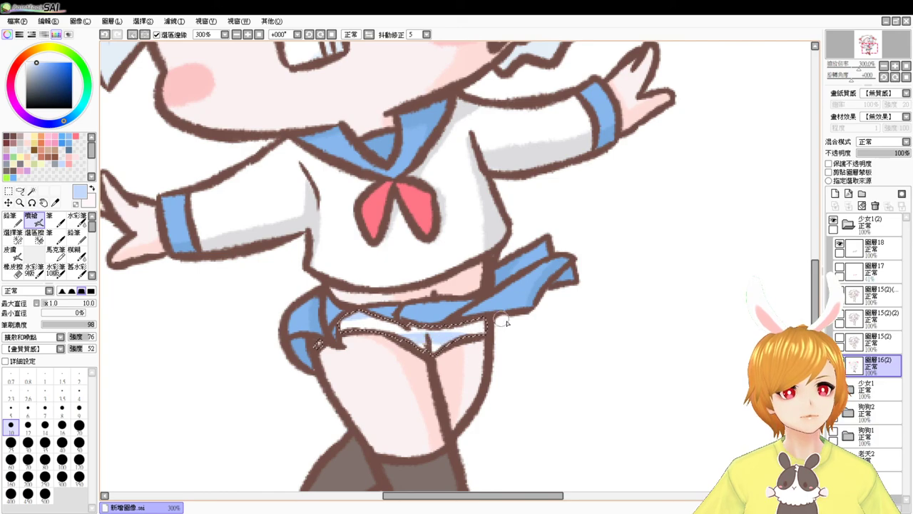
key("ctrl+d")
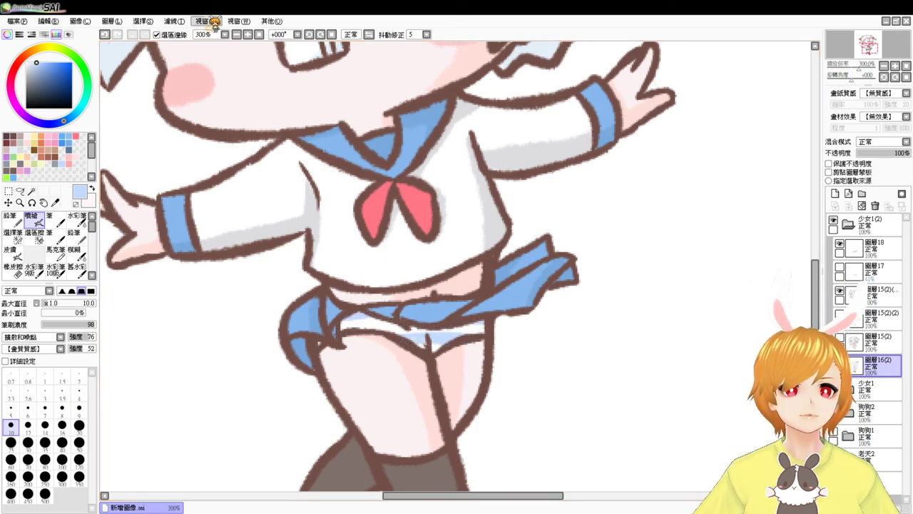
left_click(259, 34)
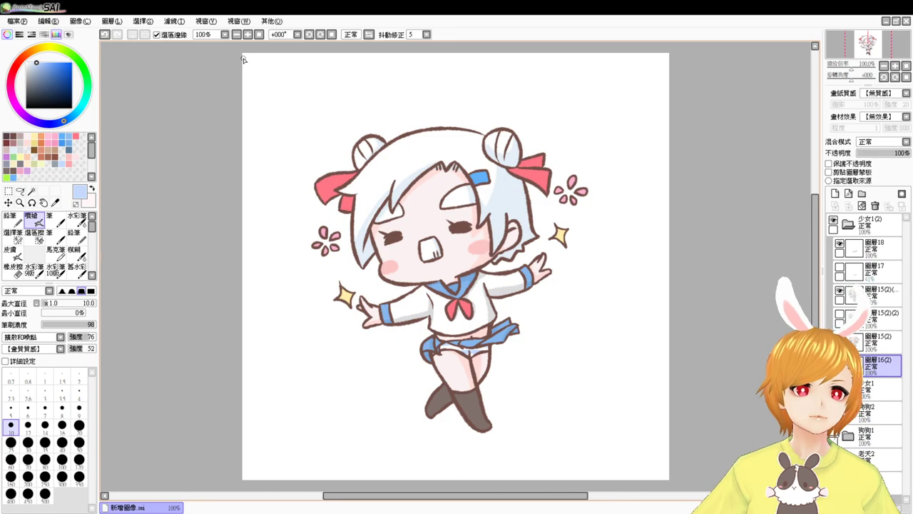
Restore the selection beneath the skirt and cover the whole selected clothing area with light blue
scroll(245, 62, "up", 2)
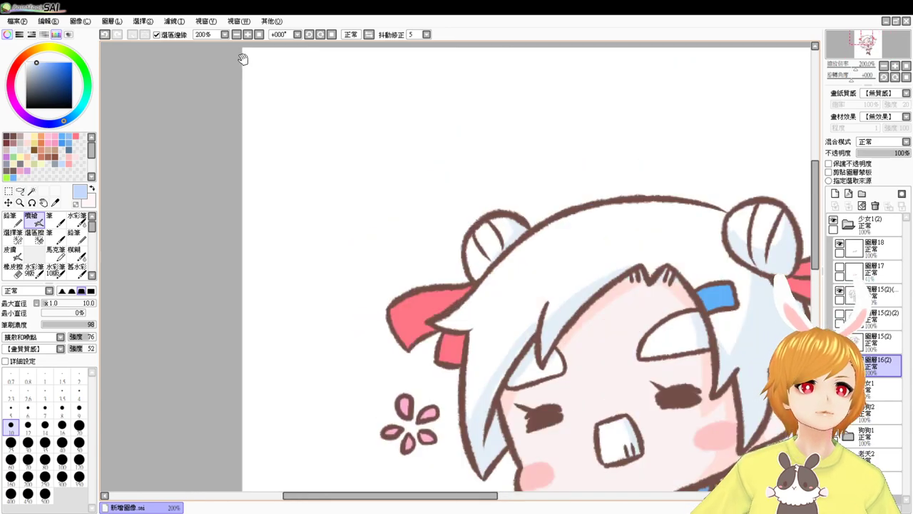
left_click_drag(588, 303, 452, 92)
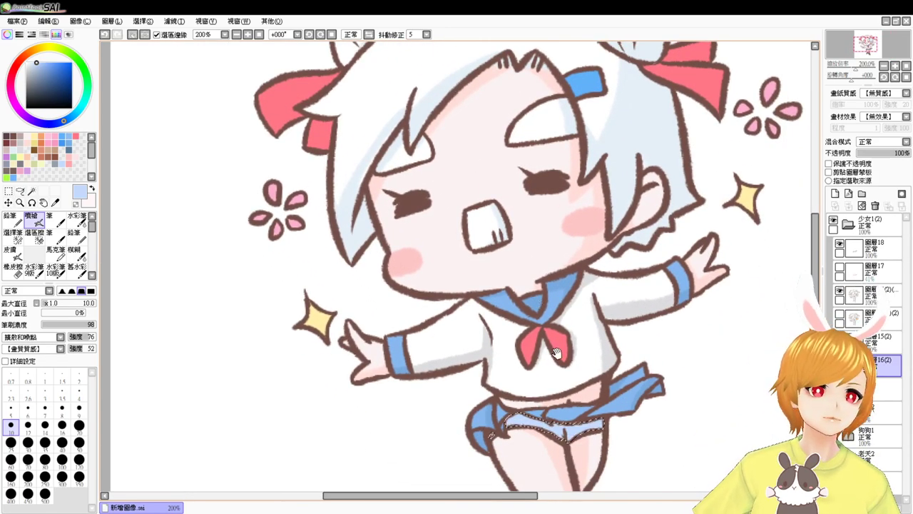
left_click_drag(556, 353, 489, 264)
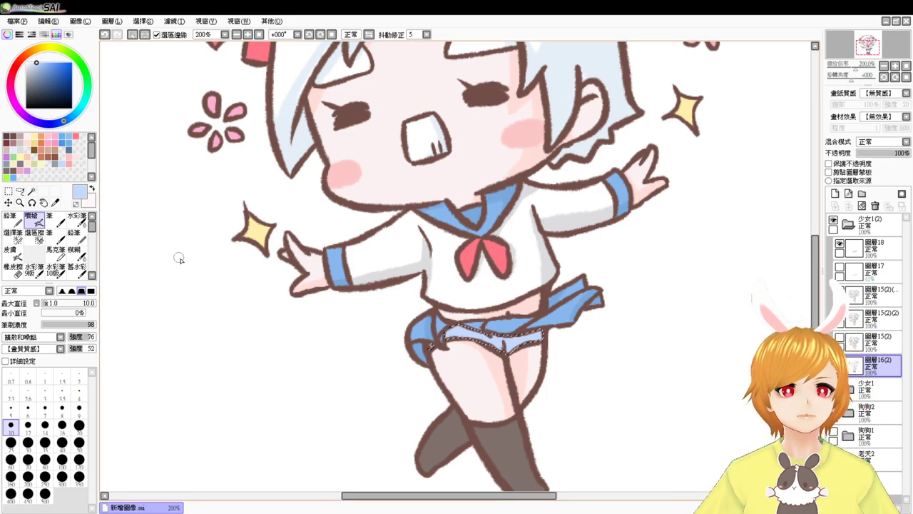
Erase the short centre line in the clothing area beneath the skirt from the line art with a size 9 eraser
left_click(873, 246)
key("e")
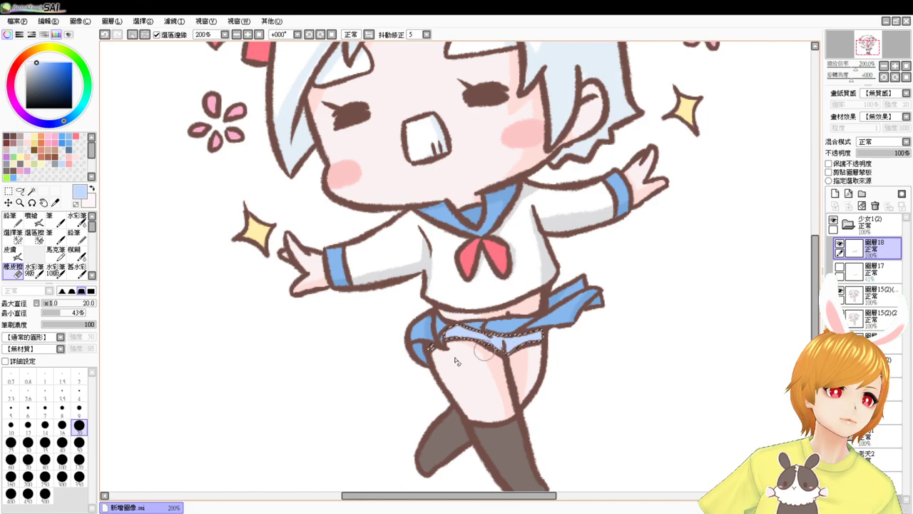
left_click(79, 408)
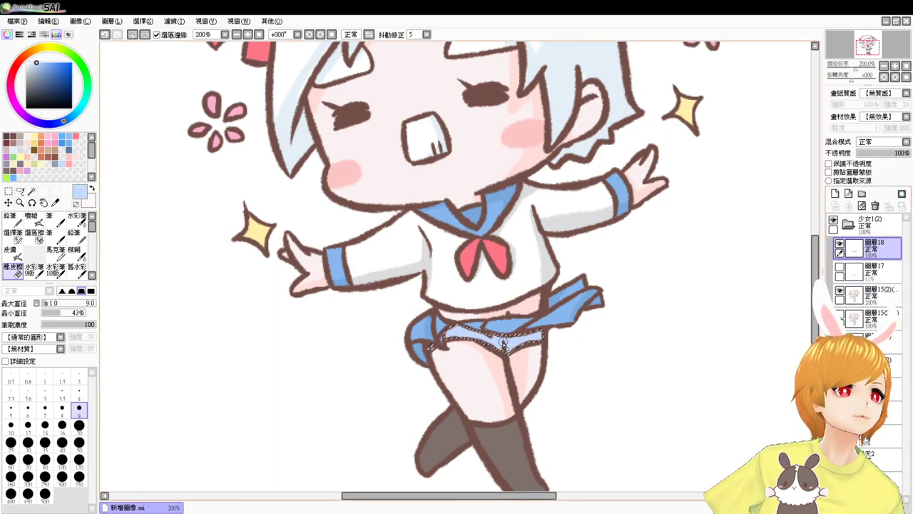
left_click(878, 295)
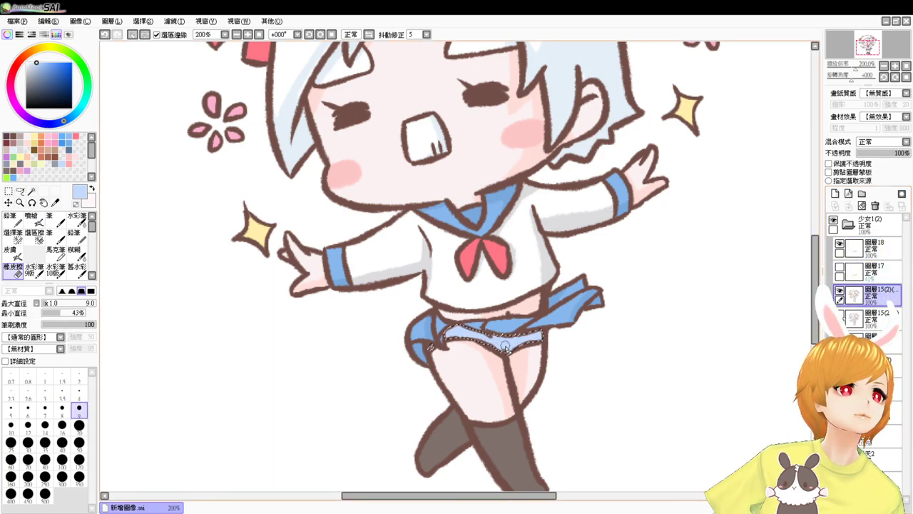
Shade the clothing area beneath the skirt on 圖層16(2) in slightly darker blue with a size 17 airbrush, and clear the selection
key("v")
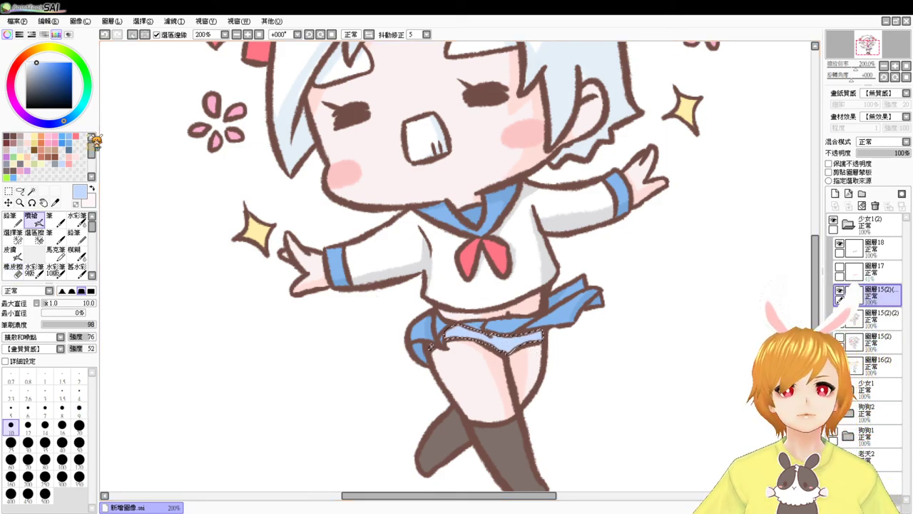
left_click(39, 64)
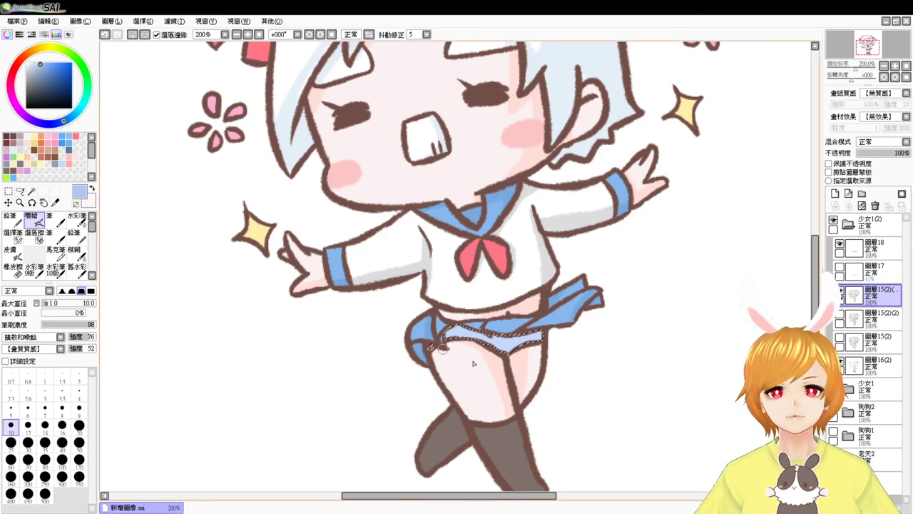
key("bracketright")
key("bracketright")
key("bracketright")
key("bracketright")
key("bracketright")
key("bracketright")
key("bracketright")
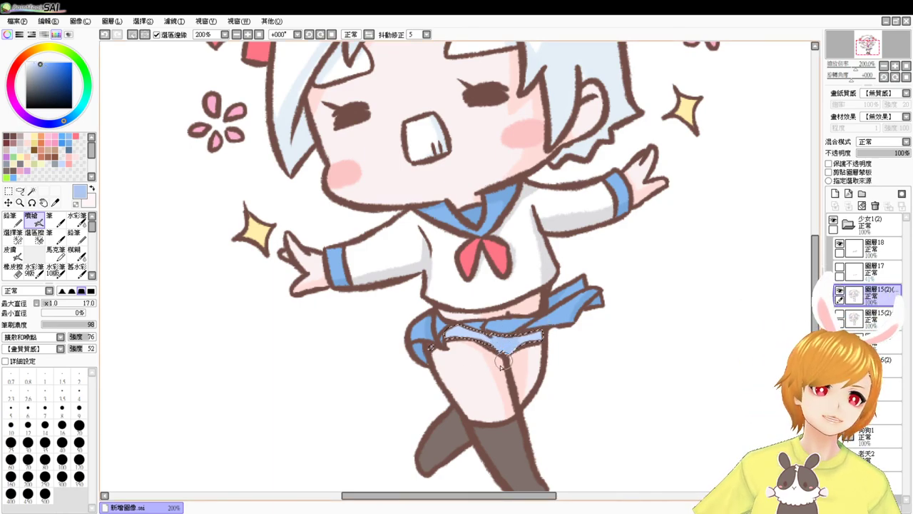
key("ctrl+d")
key("ctrl+z")
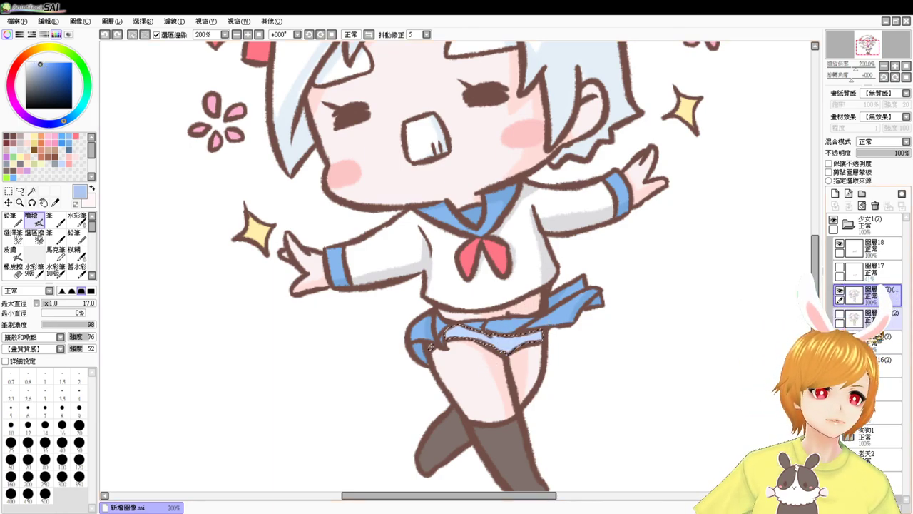
left_click(875, 365)
key("ctrl+d")
left_click(260, 34)
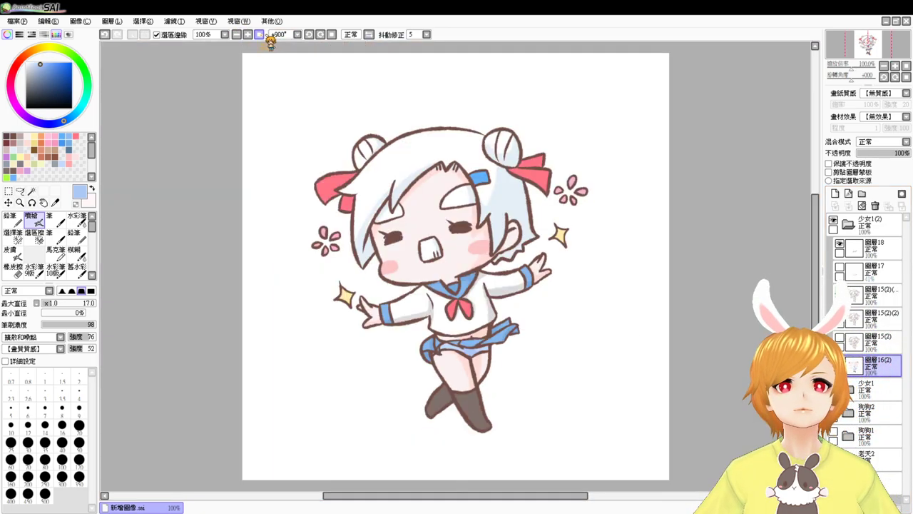
Collapse the folder 少女1(2), show the folder 少女1, and compare both versions by repeatedly hiding and showing 少女1(2)
left_click(848, 225)
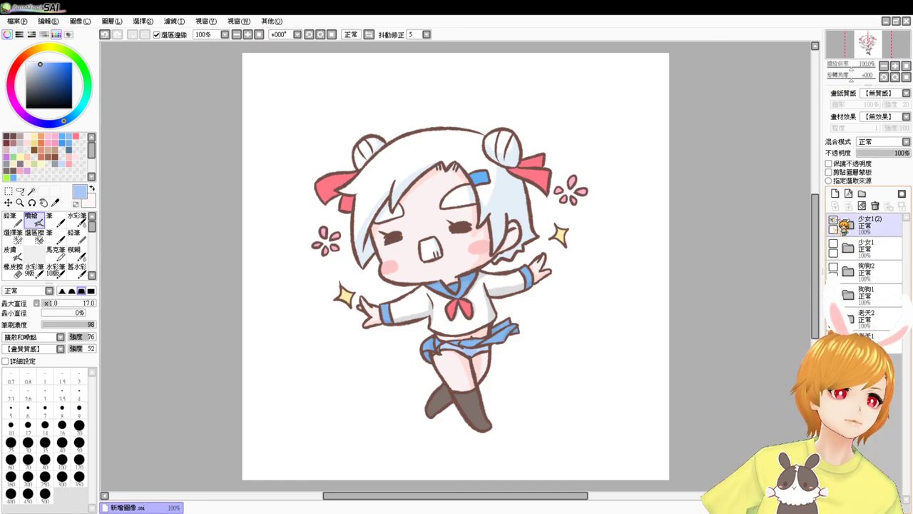
left_click(834, 220)
left_click(834, 243)
left_click(833, 219)
left_click(833, 219)
left_click(834, 219)
left_click(833, 219)
left_click(834, 219)
left_click(833, 220)
left_click(833, 219)
left_click(833, 220)
left_click(833, 220)
left_click(833, 220)
left_click(833, 219)
left_click(833, 219)
left_click(833, 220)
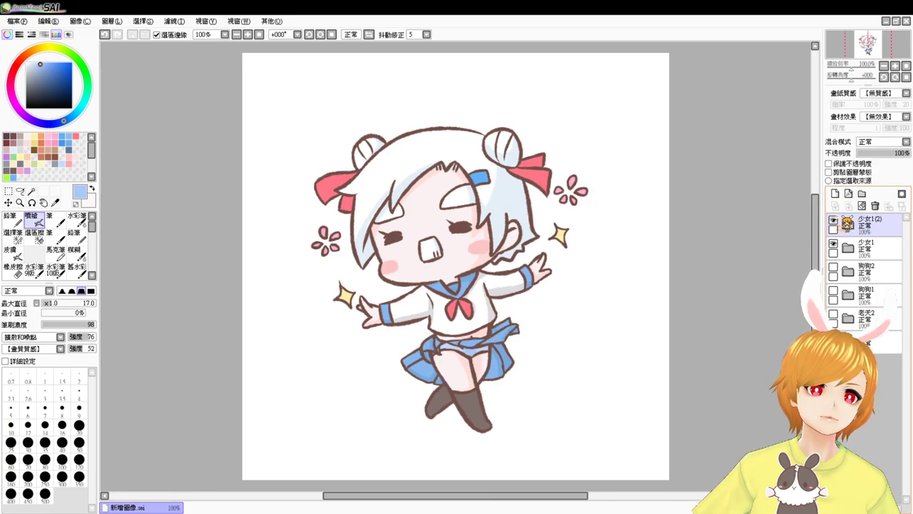
left_click(833, 219)
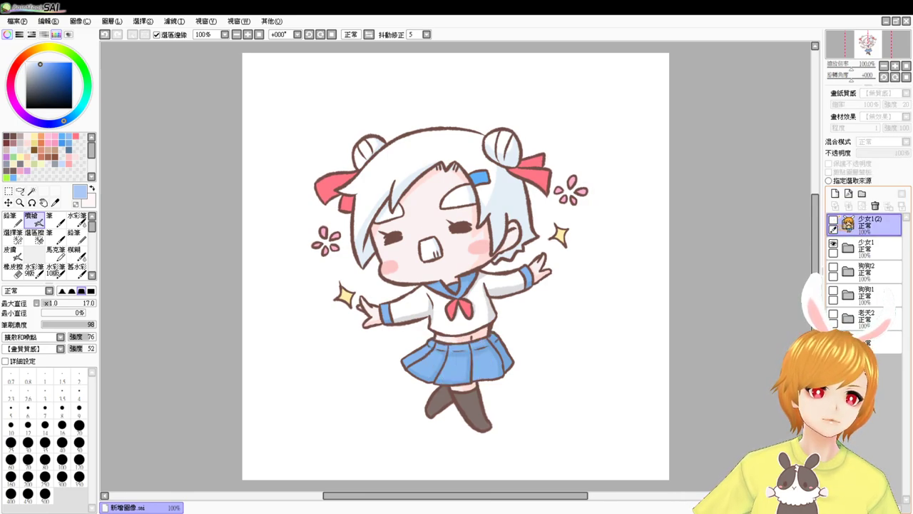
left_click(833, 219)
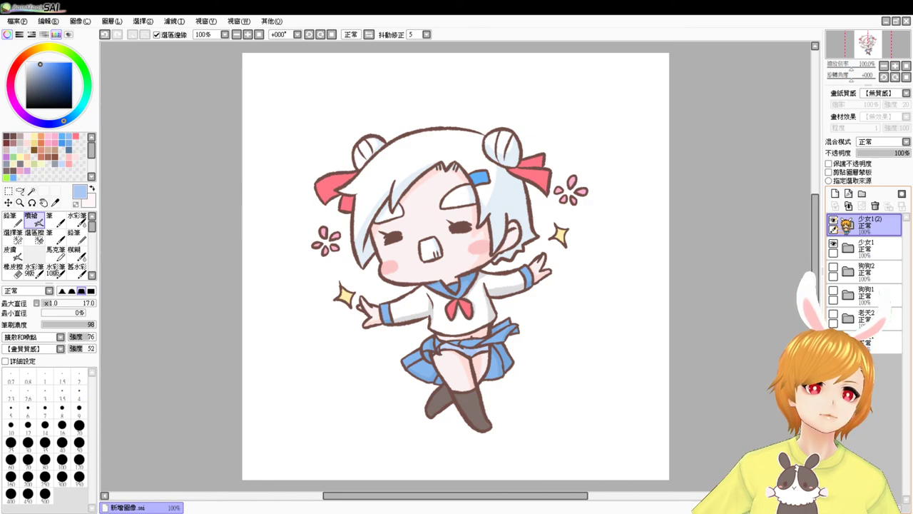
left_click(833, 219)
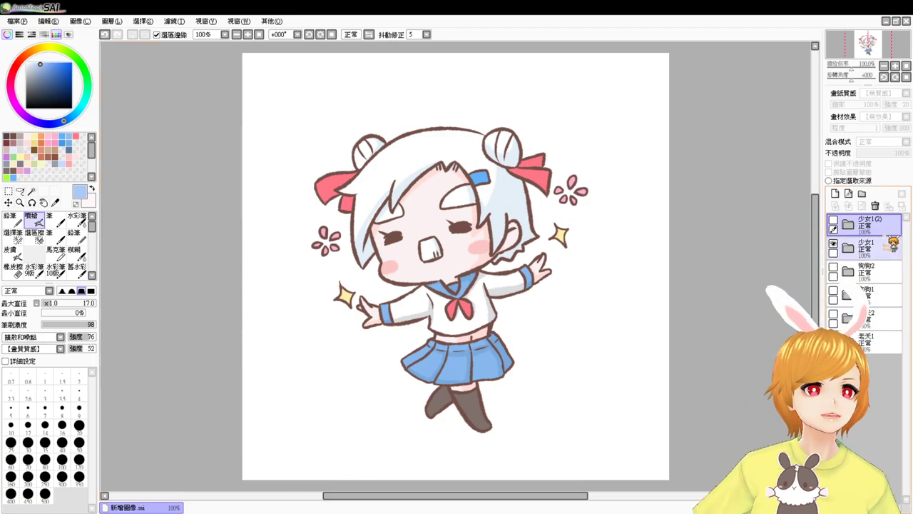
Hide the folder 少女1, check 少女1(2) on its own, and leave both folders hidden
left_click(833, 243)
left_click(833, 220)
left_click(833, 220)
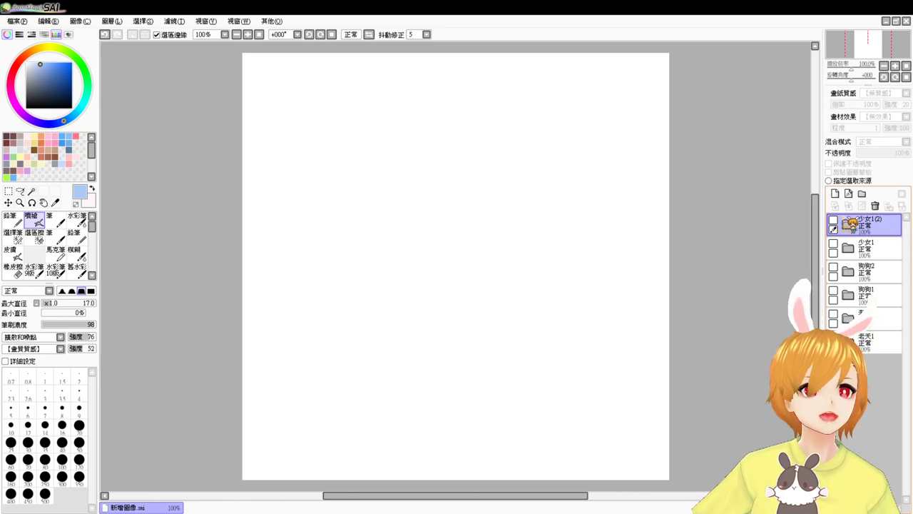